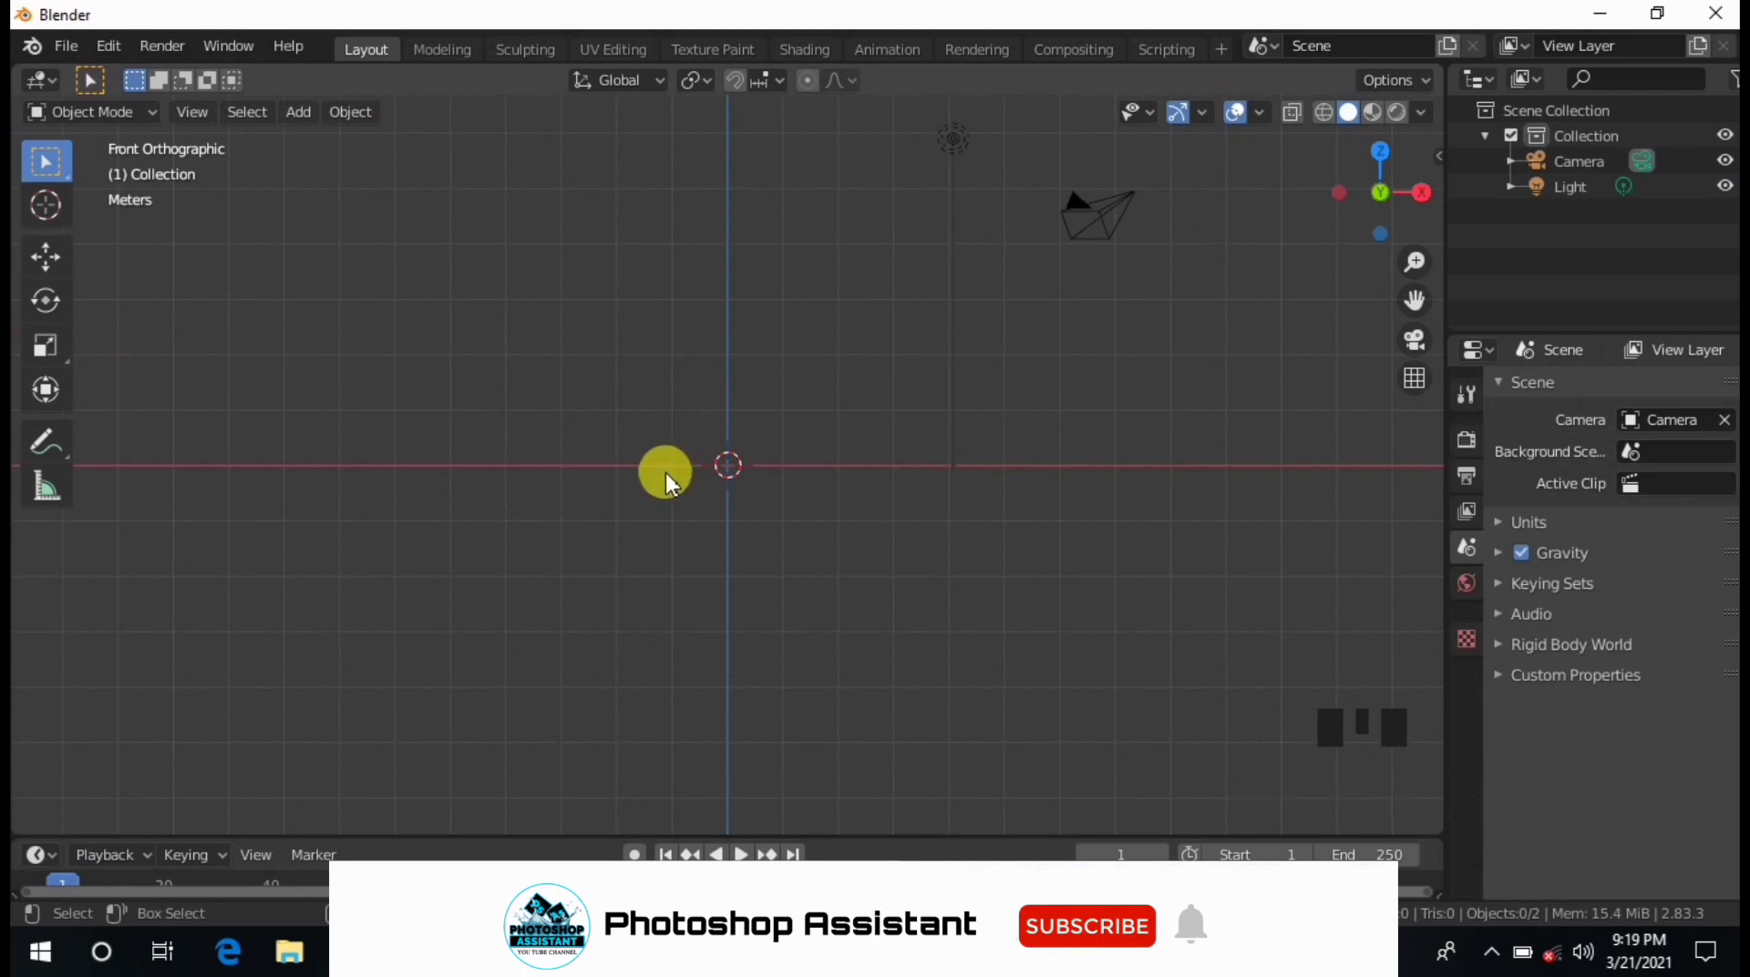
Load Bulb.jpg from the Downloads folder as a reference image in the front view.
{"action": "middle_click_drag", "start_coordinate": [806, 299], "coordinate": [823, 489], "text": "shift"}
{"action": "key", "text": "shift+a"}
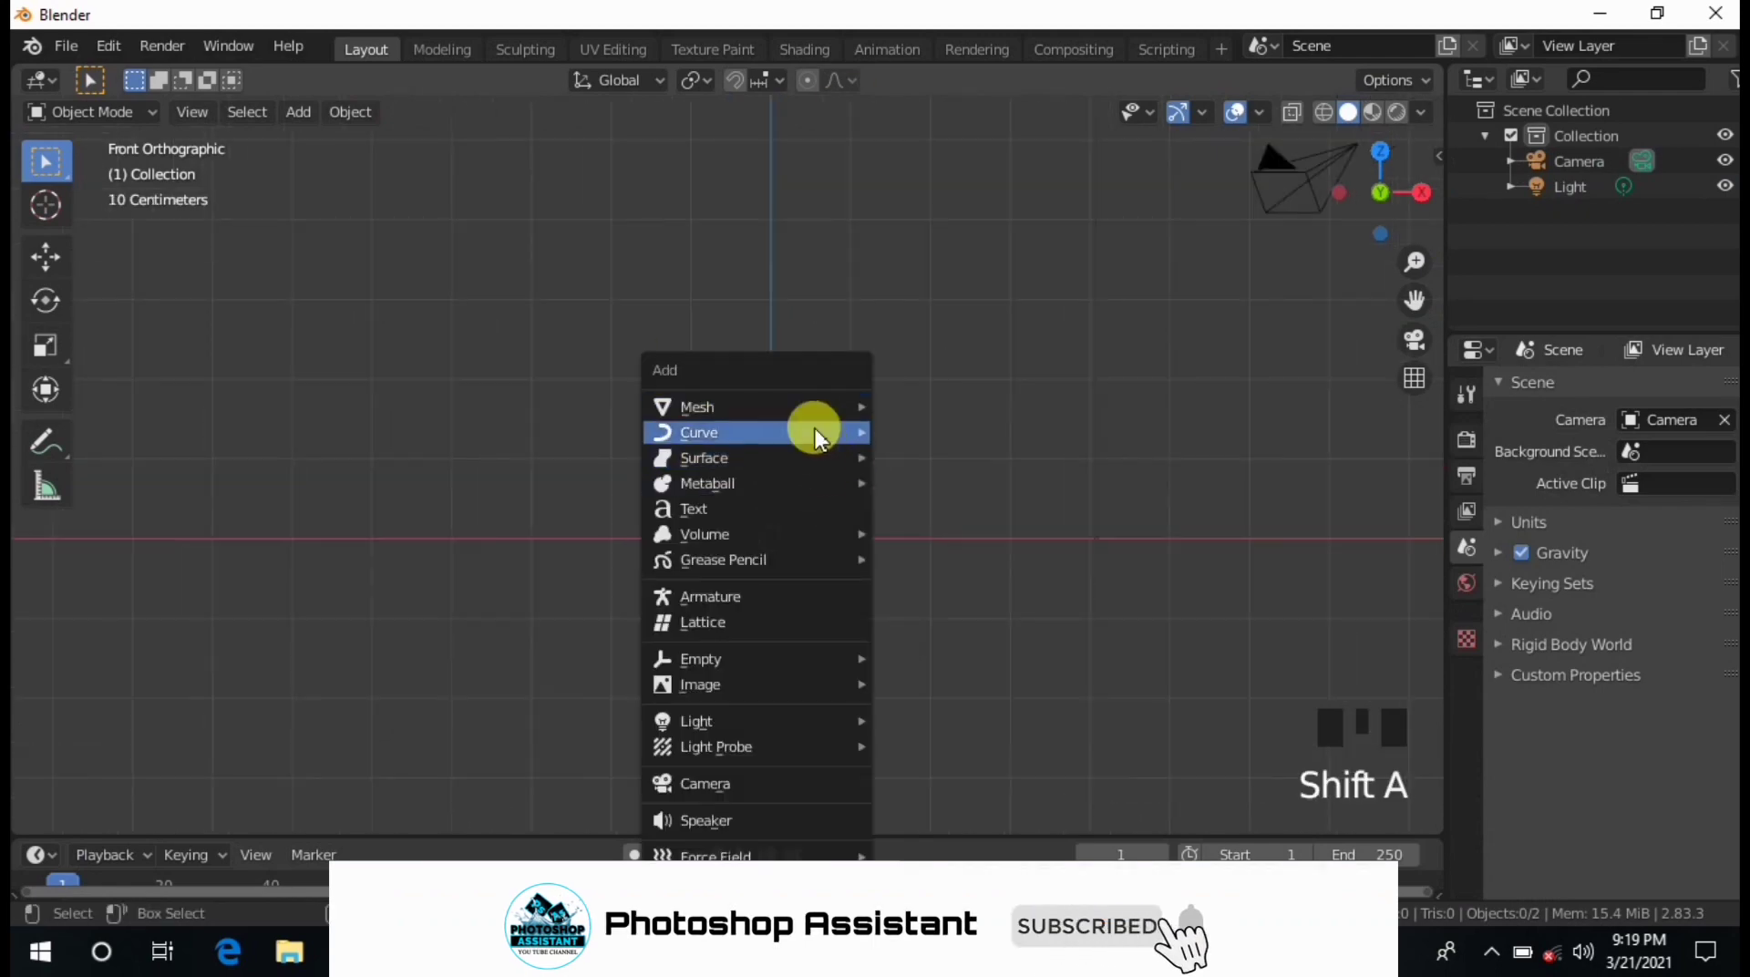
{"action": "mouse_move", "coordinate": [820, 684]}
{"action": "left_click", "coordinate": [942, 682]}
{"action": "left_click", "coordinate": [418, 447]}
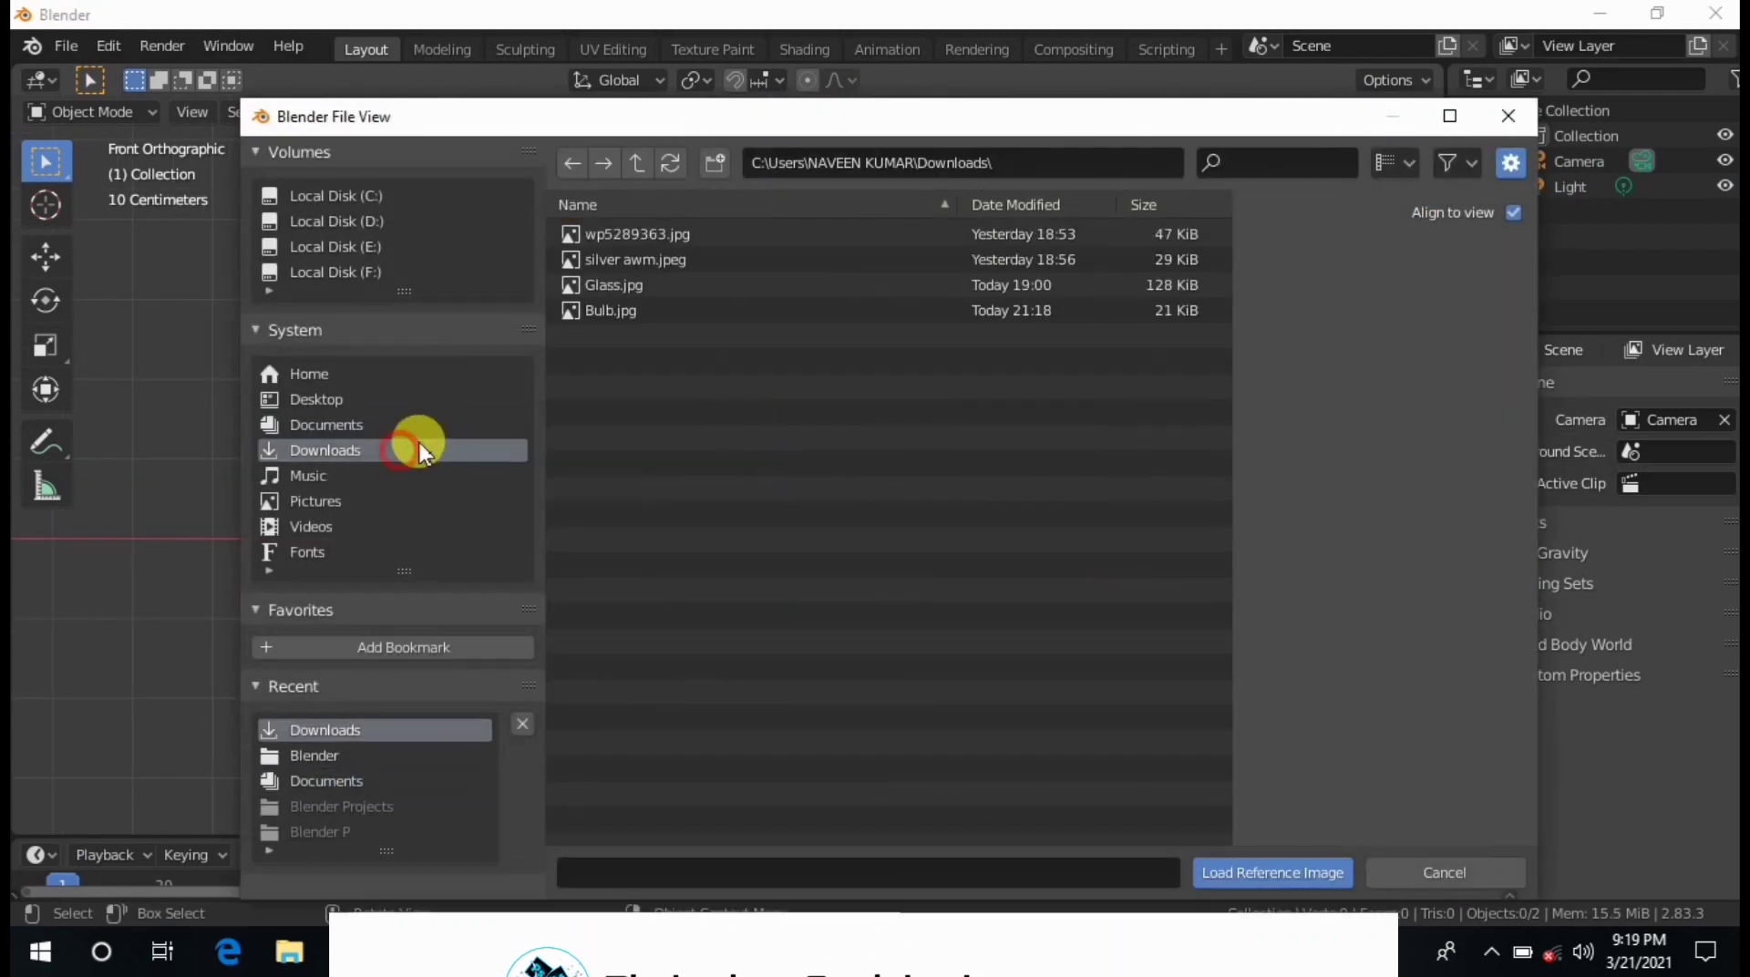
{"action": "left_click", "coordinate": [620, 309]}
{"action": "left_click", "coordinate": [1267, 867]}
Add a NURBS path curve and rotate it 90° about Y so it stands vertically along the bulb's centre.
{"action": "scroll", "coordinate": [883, 644], "scroll_direction": "up", "scroll_amount": 4}
{"action": "scroll", "coordinate": [847, 305], "scroll_direction": "down", "scroll_amount": 3}
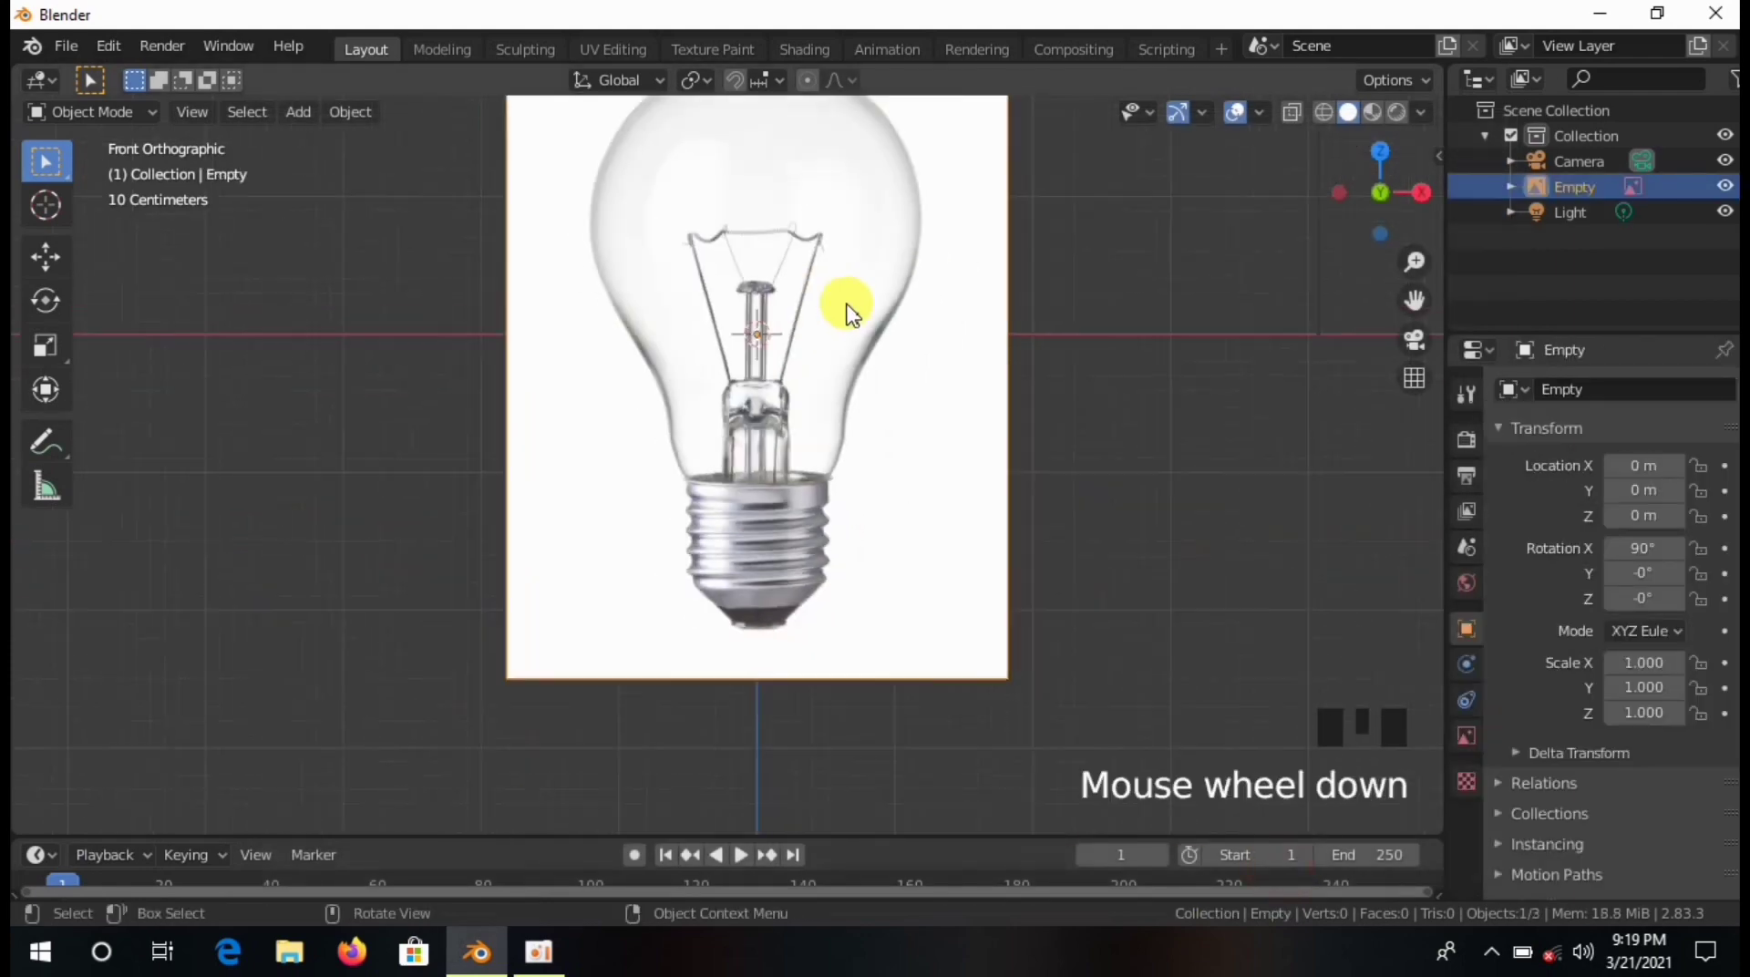
{"action": "middle_click_drag", "start_coordinate": [848, 304], "coordinate": [806, 268], "text": "shift"}
{"action": "scroll", "coordinate": [829, 404], "scroll_direction": "up", "scroll_amount": 3}
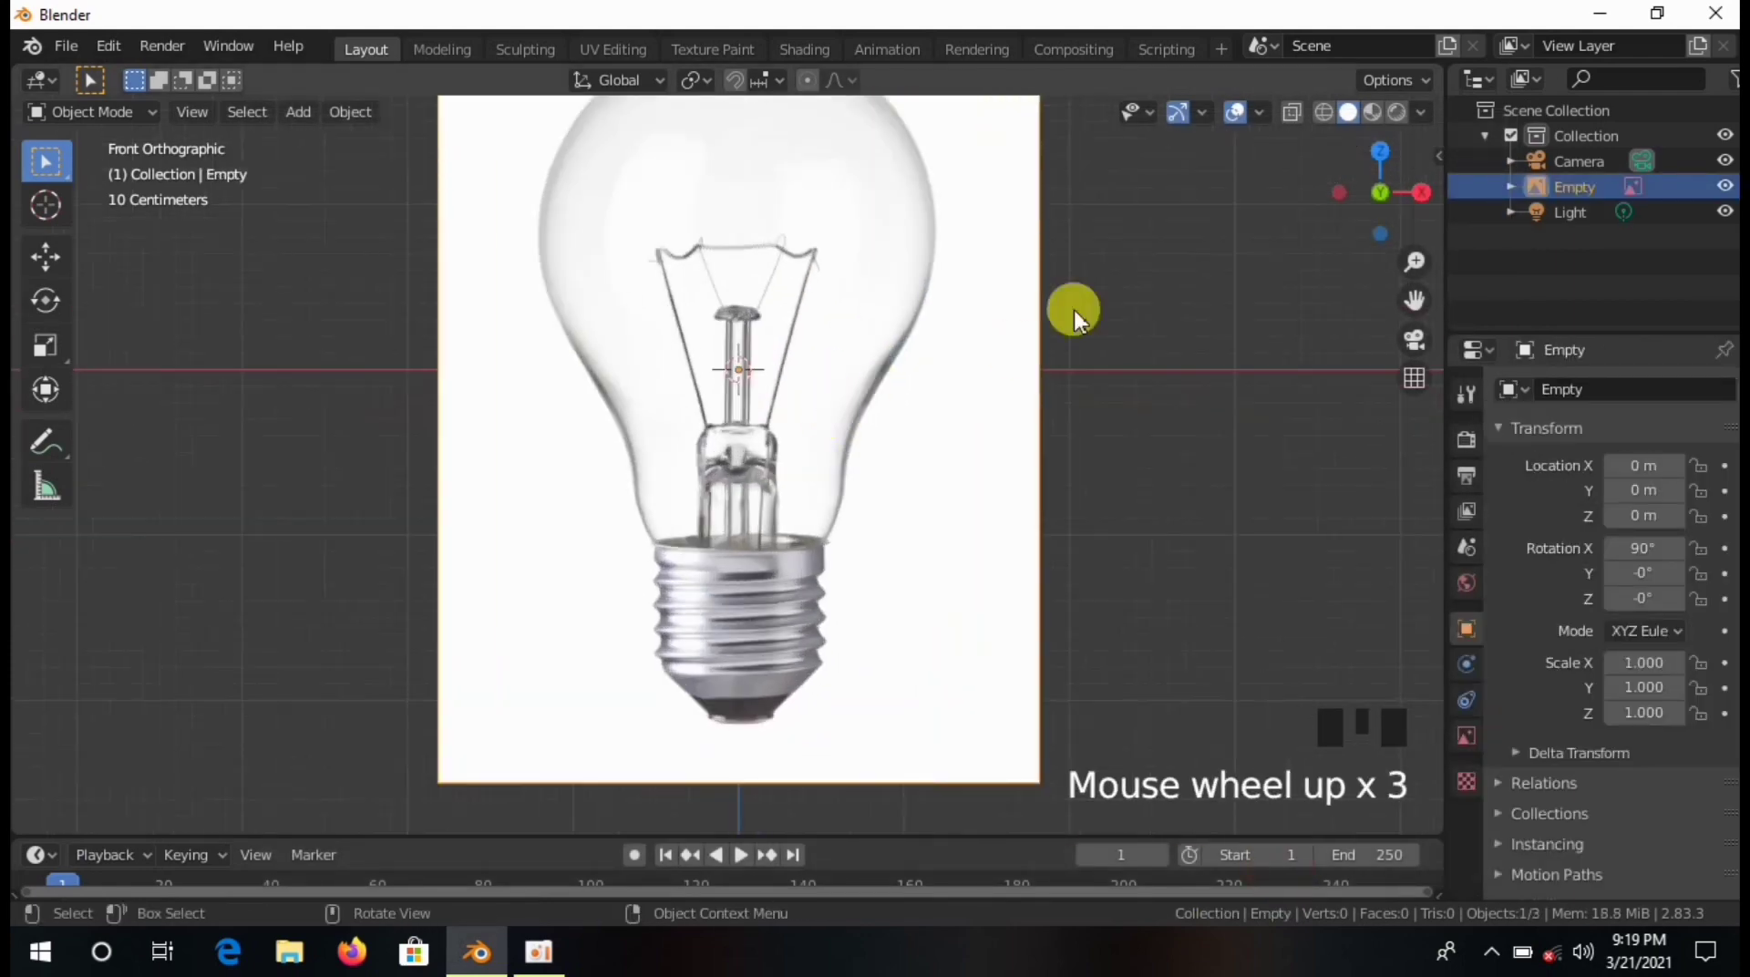
{"action": "mouse_move", "coordinate": [870, 400]}
{"action": "middle_mouse_down", "text": "shift"}
{"action": "mouse_move", "coordinate": [858, 456]}
{"action": "mouse_move", "coordinate": [859, 374]}
{"action": "mouse_move", "coordinate": [866, 401]}
{"action": "middle_mouse_up", "text": "shift"}
{"action": "scroll", "coordinate": [857, 454], "scroll_direction": "down", "scroll_amount": 2}
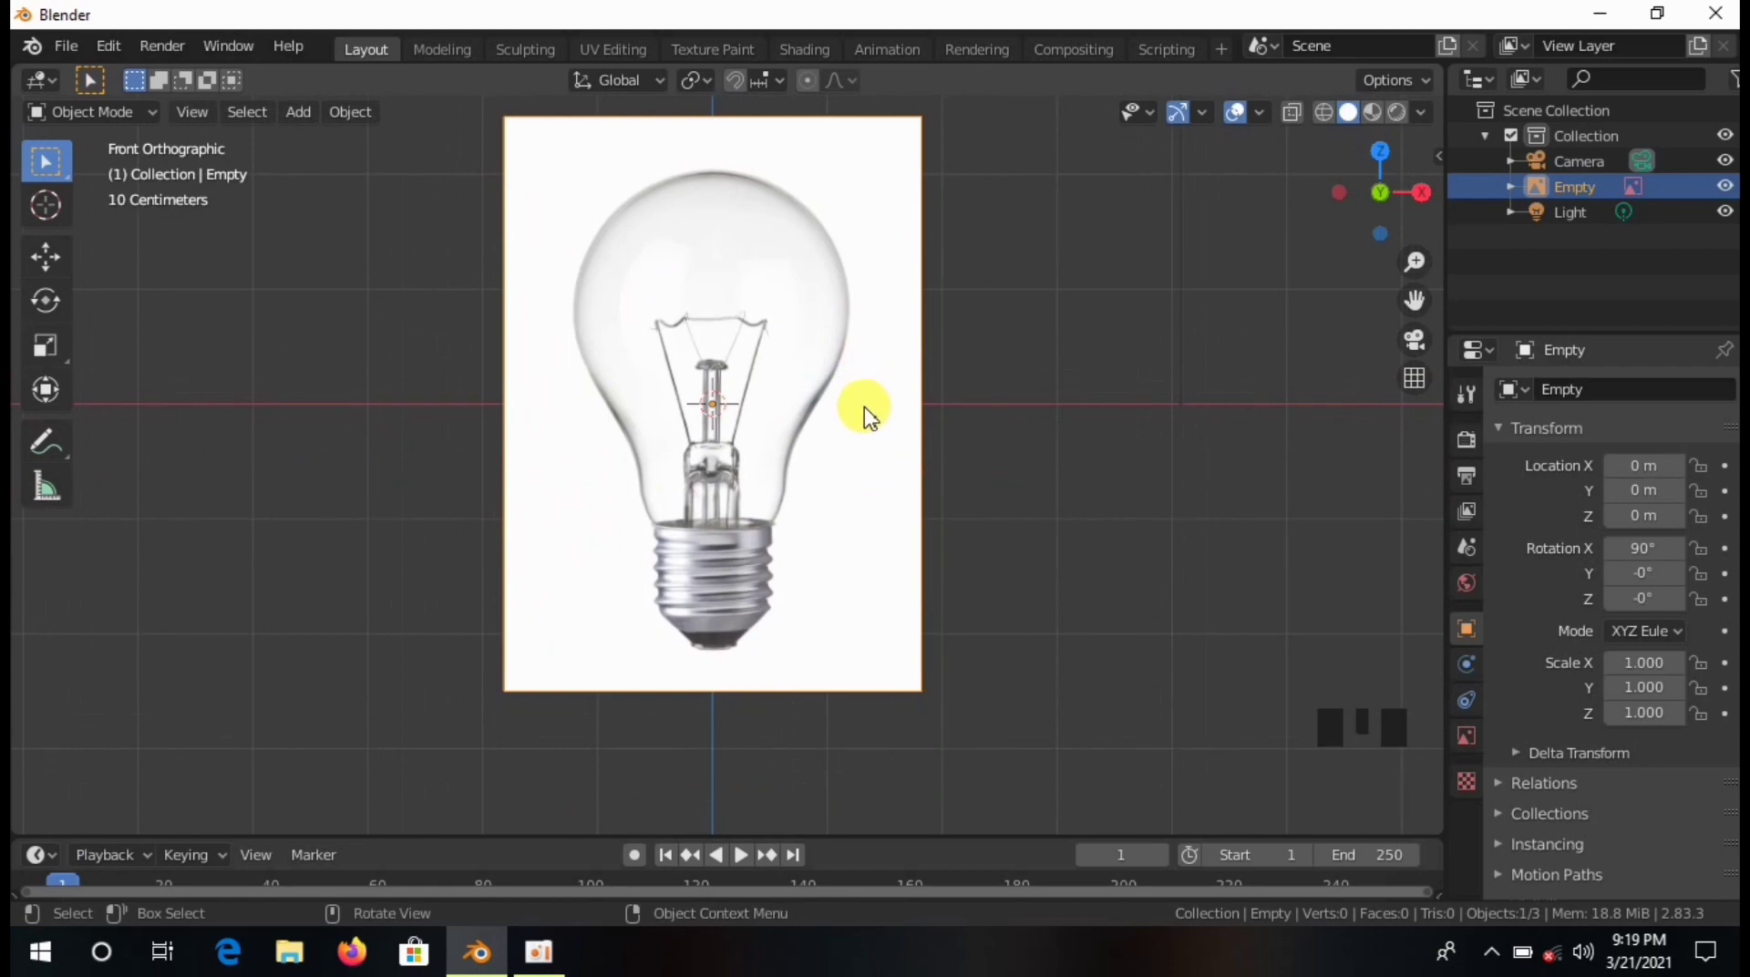
{"action": "key", "text": "shift+a"}
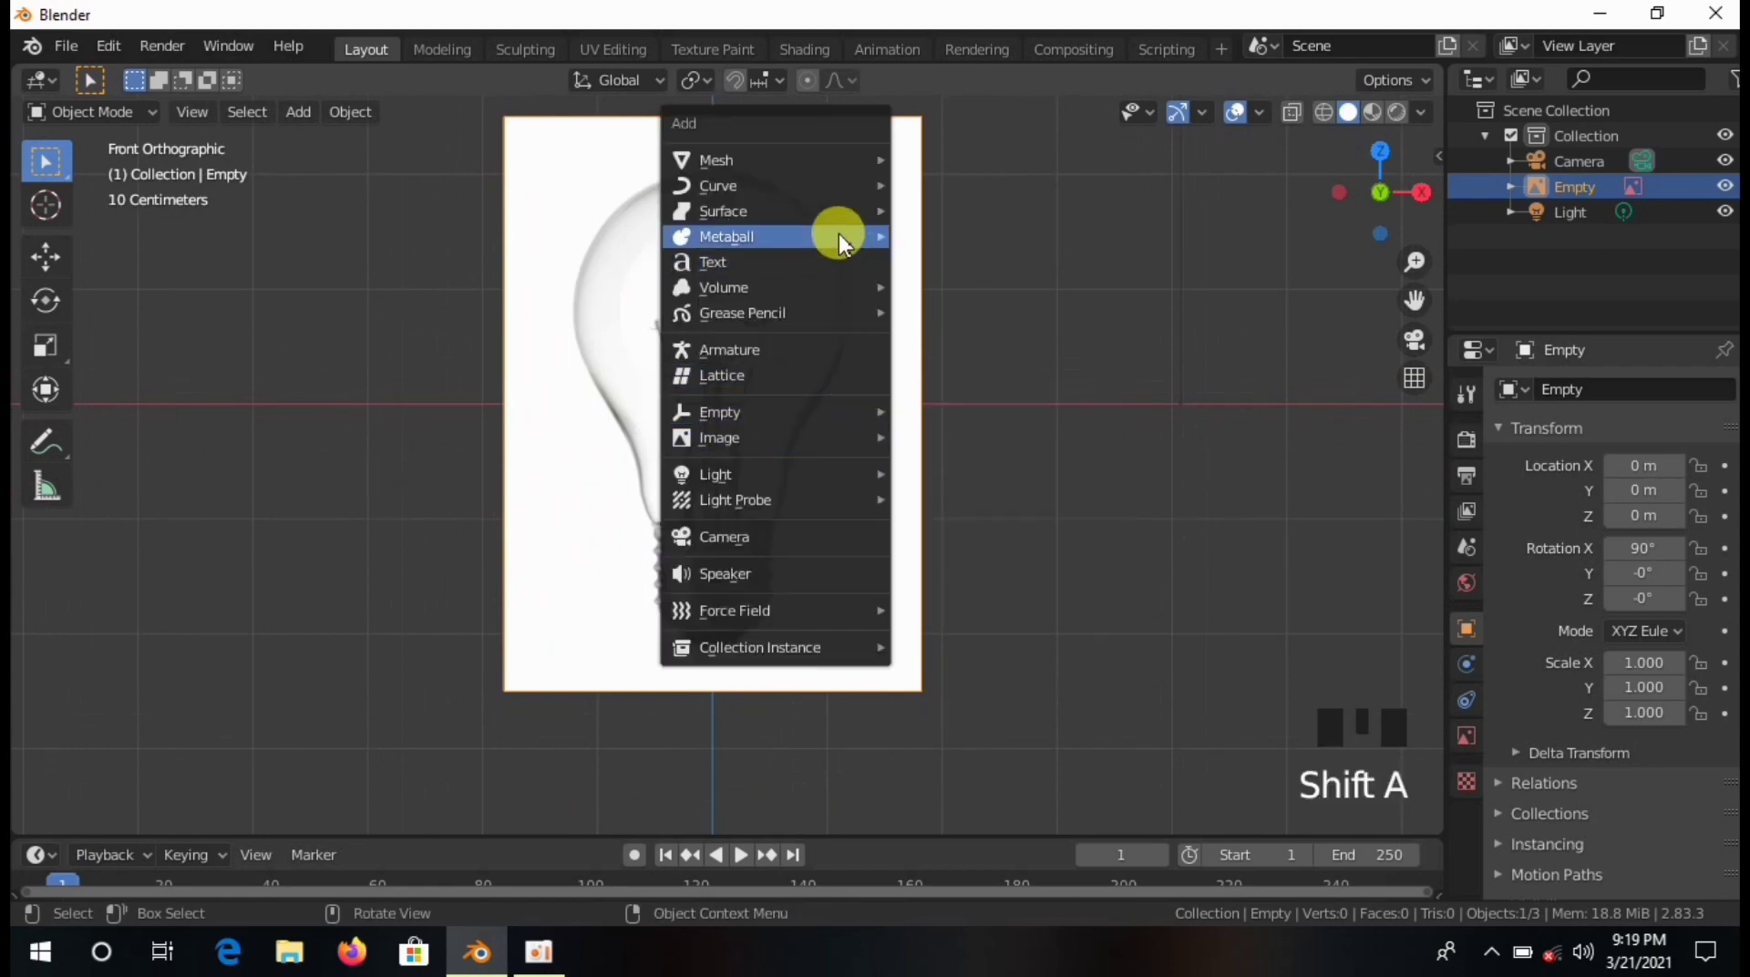
{"action": "mouse_move", "coordinate": [848, 185]}
{"action": "left_click", "coordinate": [972, 288]}
{"action": "scroll", "coordinate": [921, 434], "scroll_direction": "up", "scroll_amount": 3}
{"action": "key", "text": "s"}
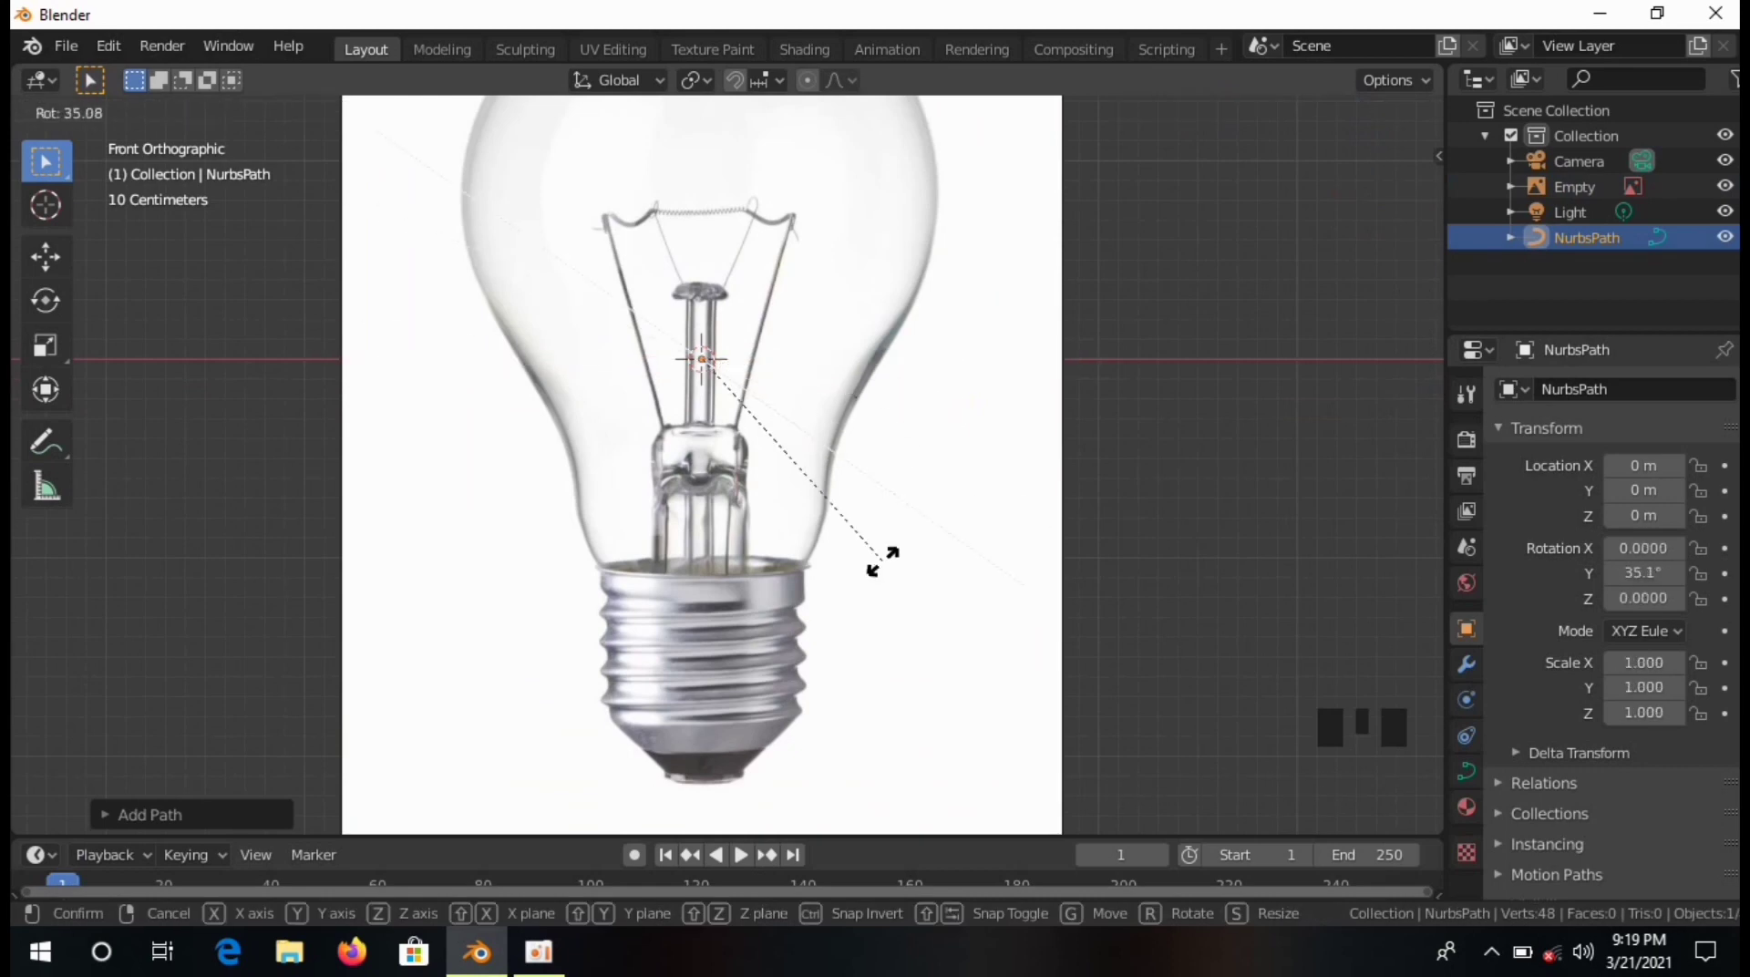
{"action": "left_click", "coordinate": [882, 561]}
Enter Edit Mode and subdivide the whole path twice with one cut each time.
{"action": "scroll", "coordinate": [853, 536], "scroll_direction": "down", "scroll_amount": 5}
{"action": "scroll", "coordinate": [868, 374], "scroll_direction": "up", "scroll_amount": 3}
{"action": "key", "text": "Tab"}
{"action": "middle_click_drag", "start_coordinate": [882, 420], "coordinate": [890, 461], "text": "shift"}
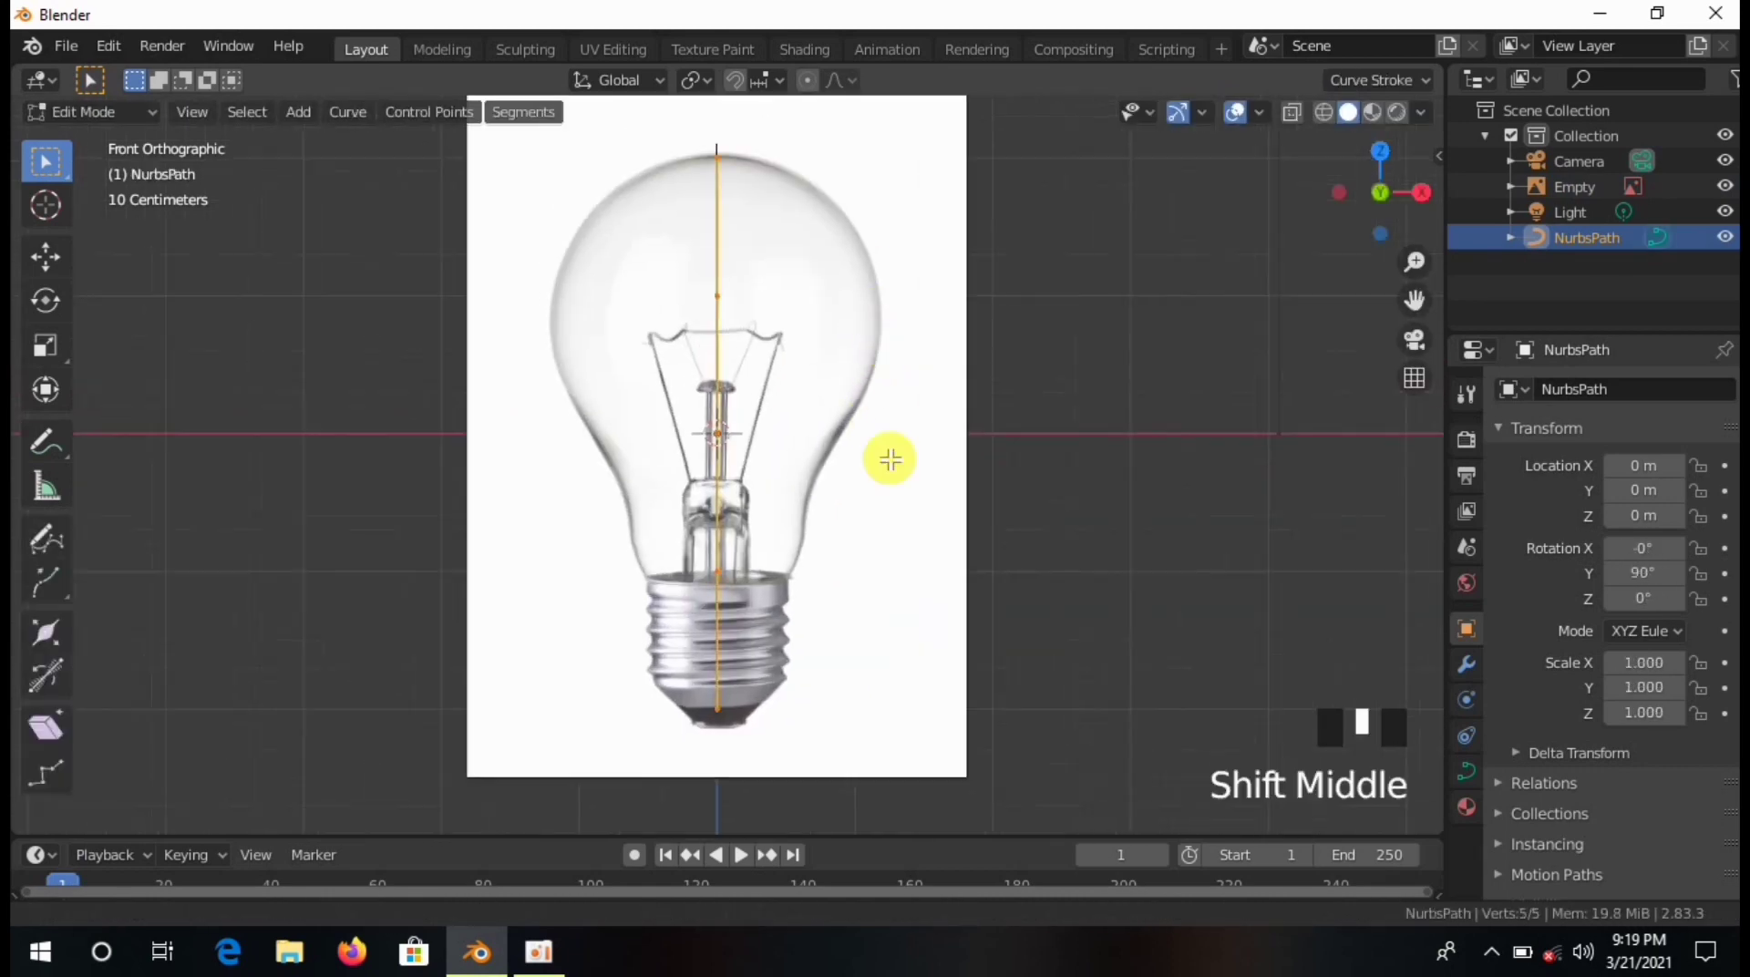
{"action": "scroll", "coordinate": [884, 273], "scroll_direction": "up", "scroll_amount": 5}
{"action": "middle_click_drag", "start_coordinate": [882, 218], "coordinate": [894, 471], "text": "shift"}
{"action": "scroll", "coordinate": [894, 471], "scroll_direction": "down", "scroll_amount": 5}
{"action": "scroll", "coordinate": [785, 398], "scroll_direction": "up", "scroll_amount": 1}
{"action": "right_click", "coordinate": [784, 227]}
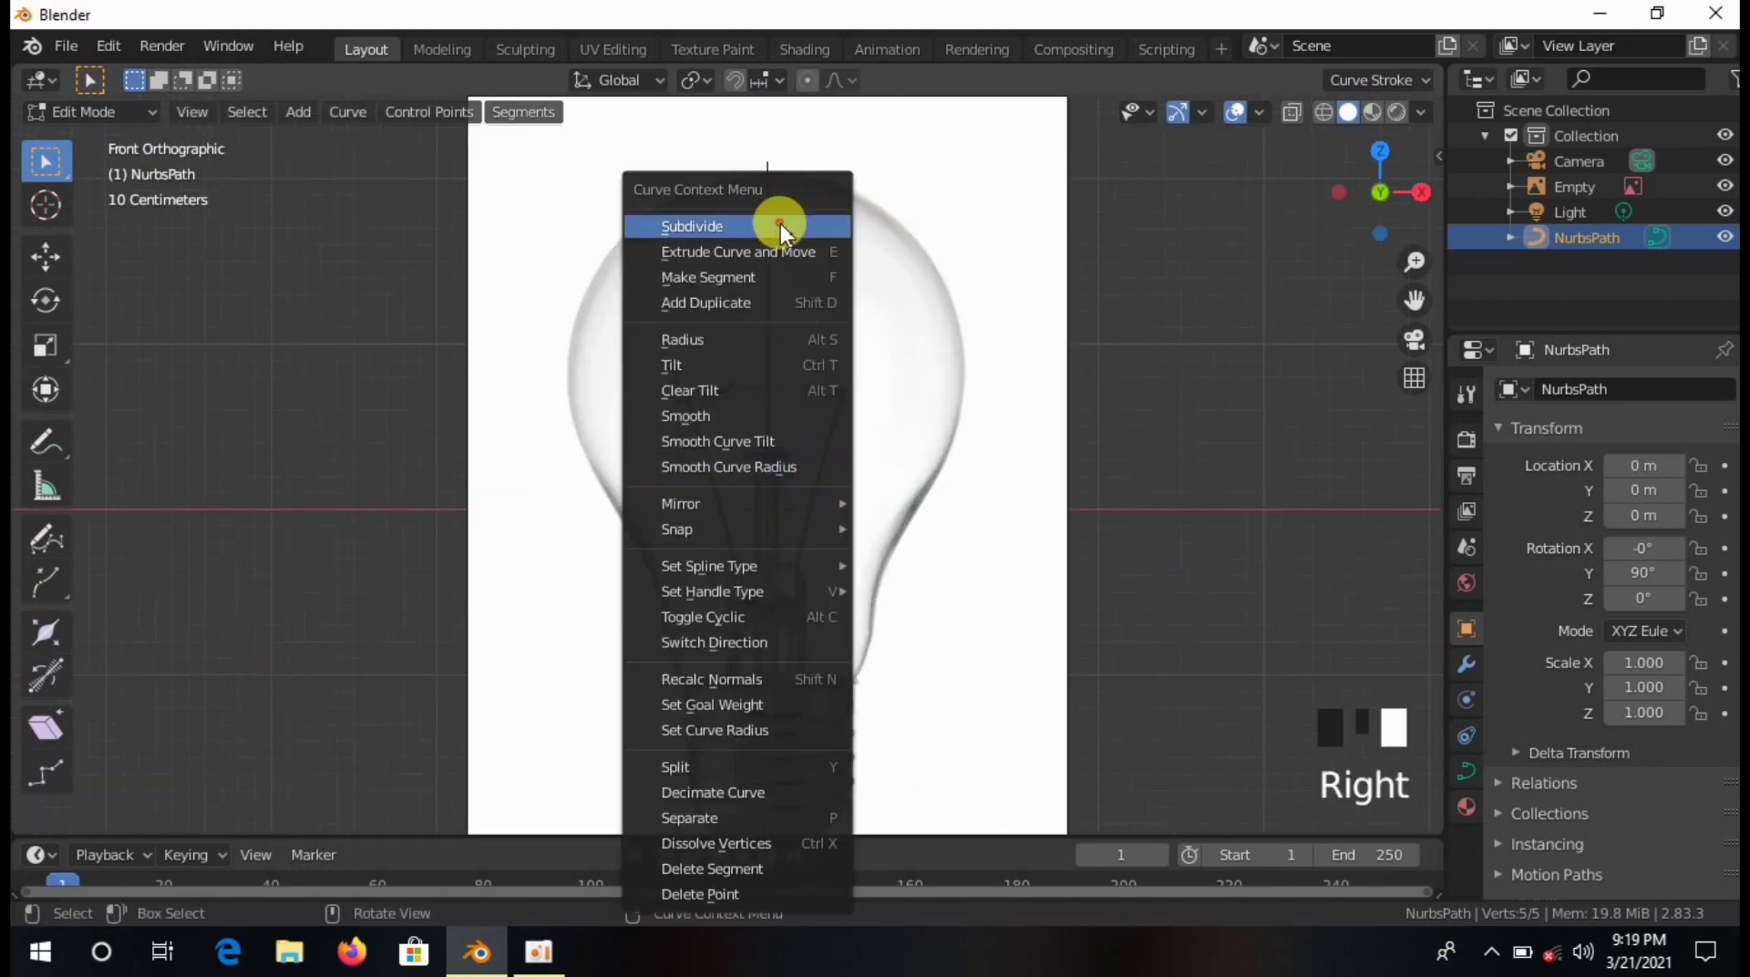
{"action": "left_click", "coordinate": [784, 227]}
{"action": "left_click", "coordinate": [210, 816]}
{"action": "left_click", "coordinate": [304, 780]}
{"action": "left_click", "coordinate": [197, 811]}
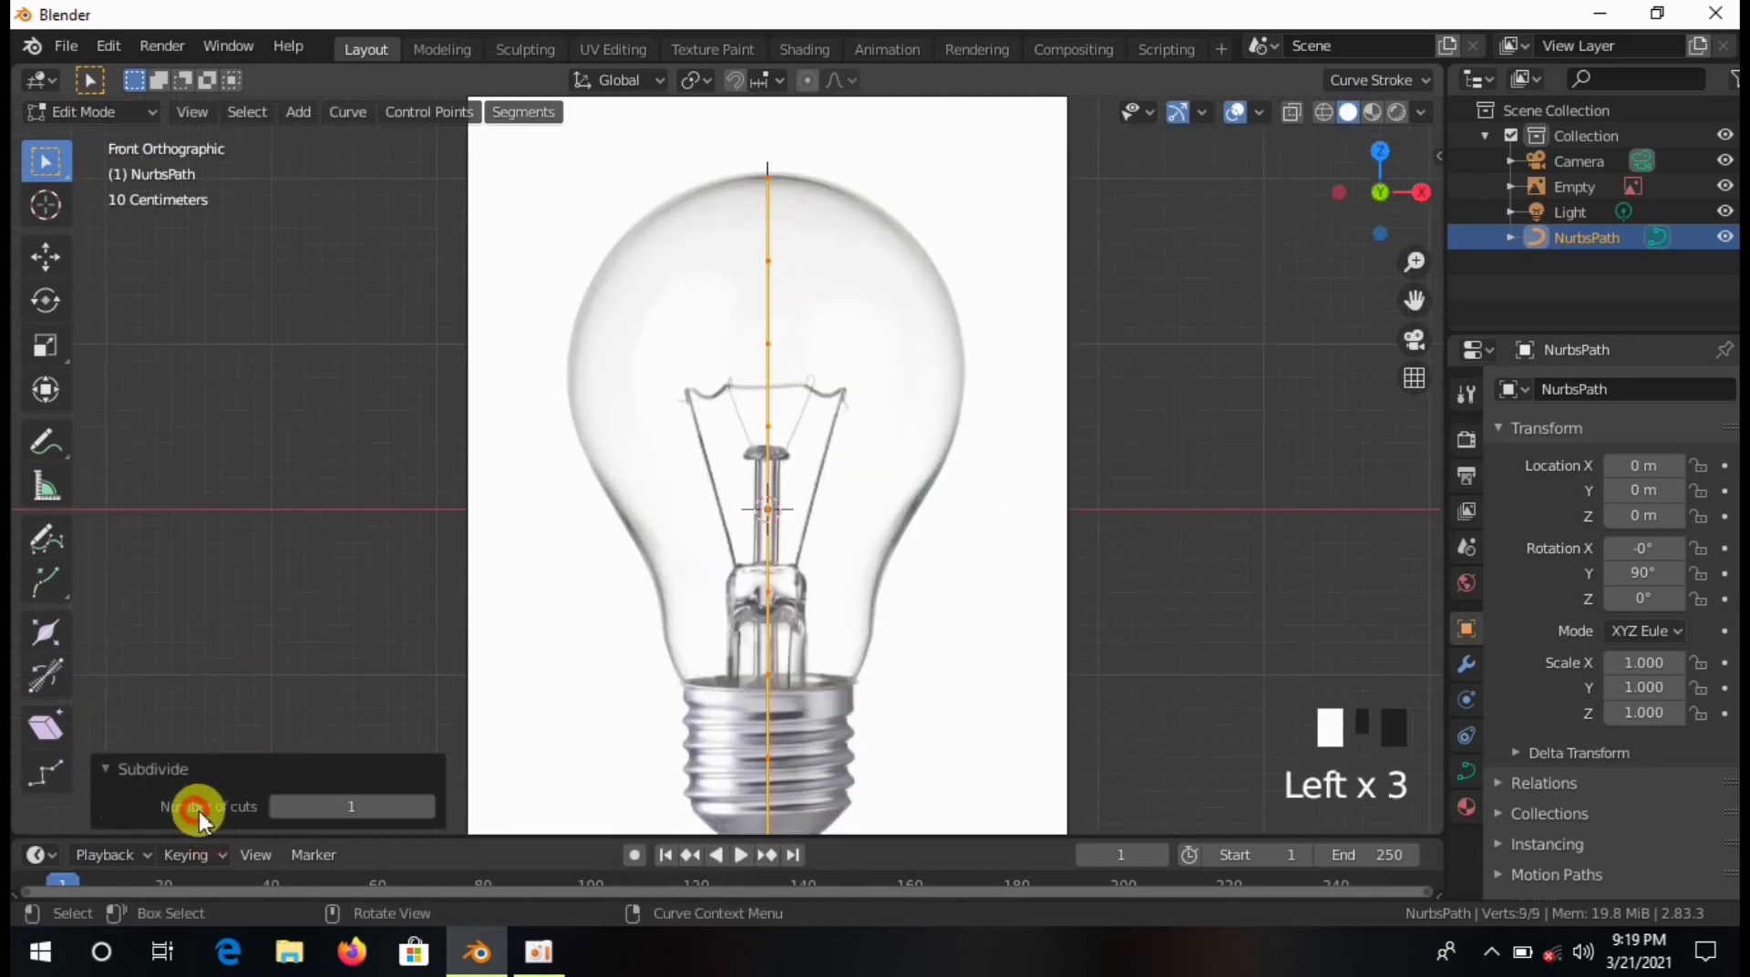
{"action": "left_click", "coordinate": [925, 687]}
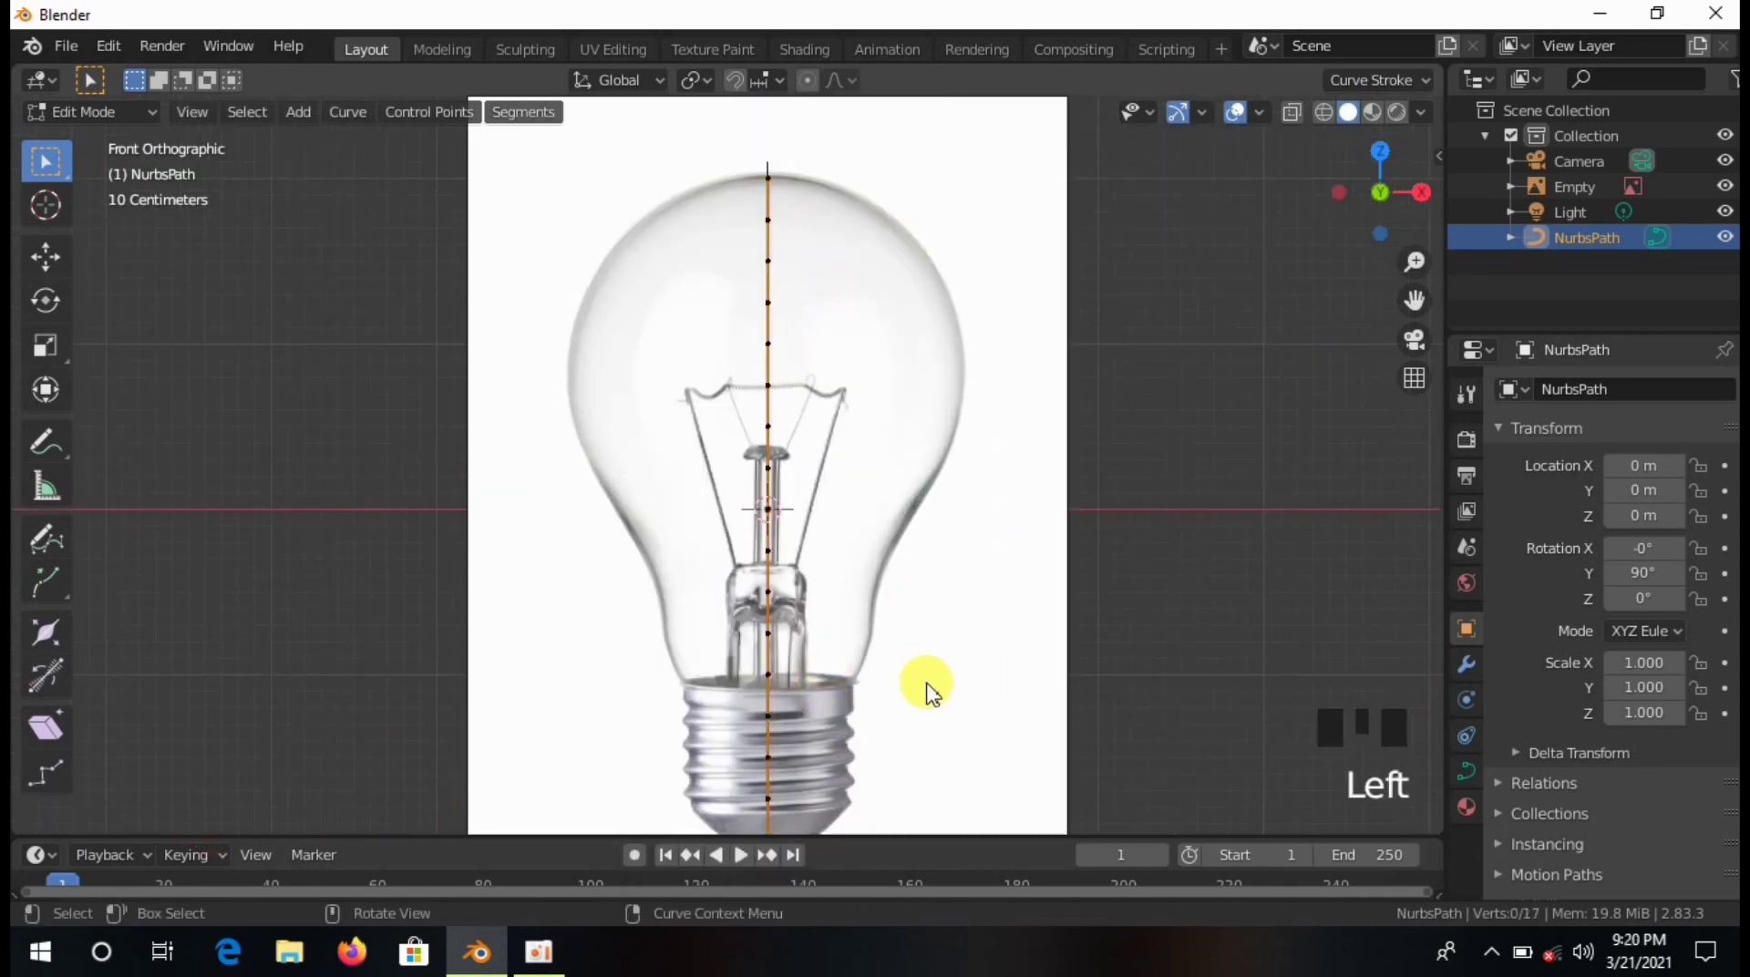
Scale the whole path down and raise it about 0.58 m along Z until its upper end meets the top of the bulb.
{"action": "scroll", "coordinate": [722, 183], "scroll_direction": "down", "scroll_amount": 4}
{"action": "left_click", "coordinate": [890, 695]}
{"action": "scroll", "coordinate": [893, 690], "scroll_direction": "up", "scroll_amount": 4}
{"action": "key", "text": "s"}
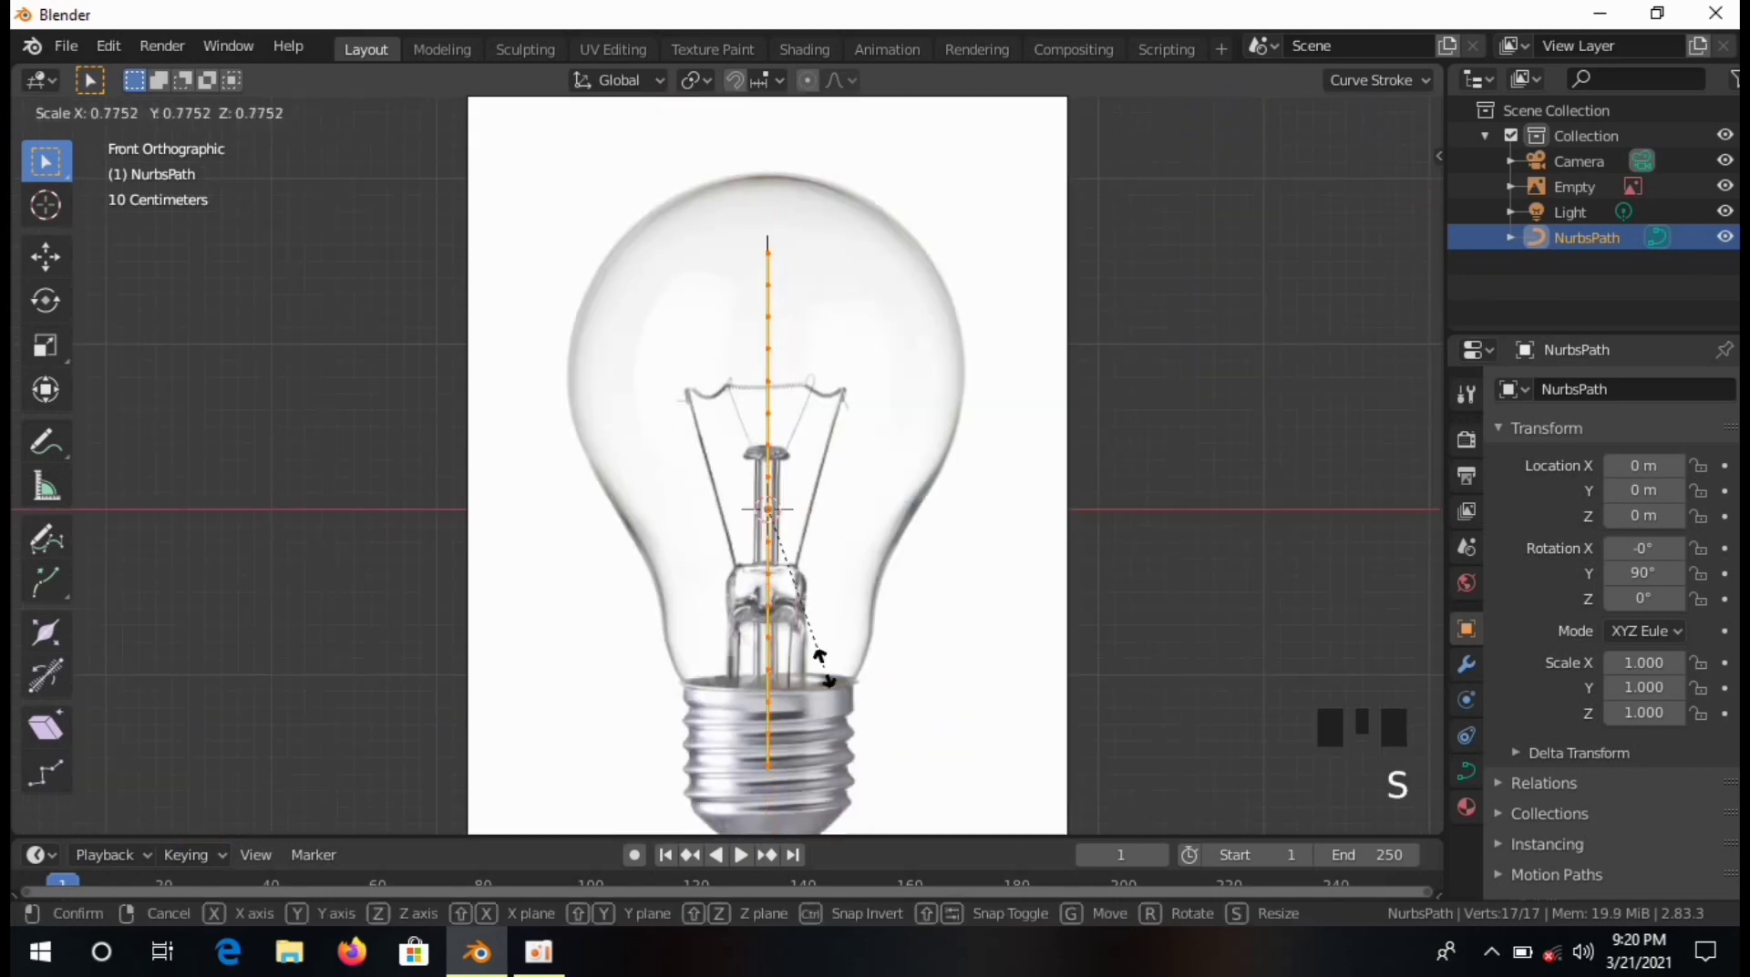
{"action": "left_click", "coordinate": [792, 663]}
{"action": "key", "text": "g"}
{"action": "key", "text": "z"}
{"action": "left_click", "coordinate": [804, 566]}
Move the second and third control points from the top about -1.11 m each along X.
{"action": "scroll", "coordinate": [856, 487], "scroll_direction": "up", "scroll_amount": 4}
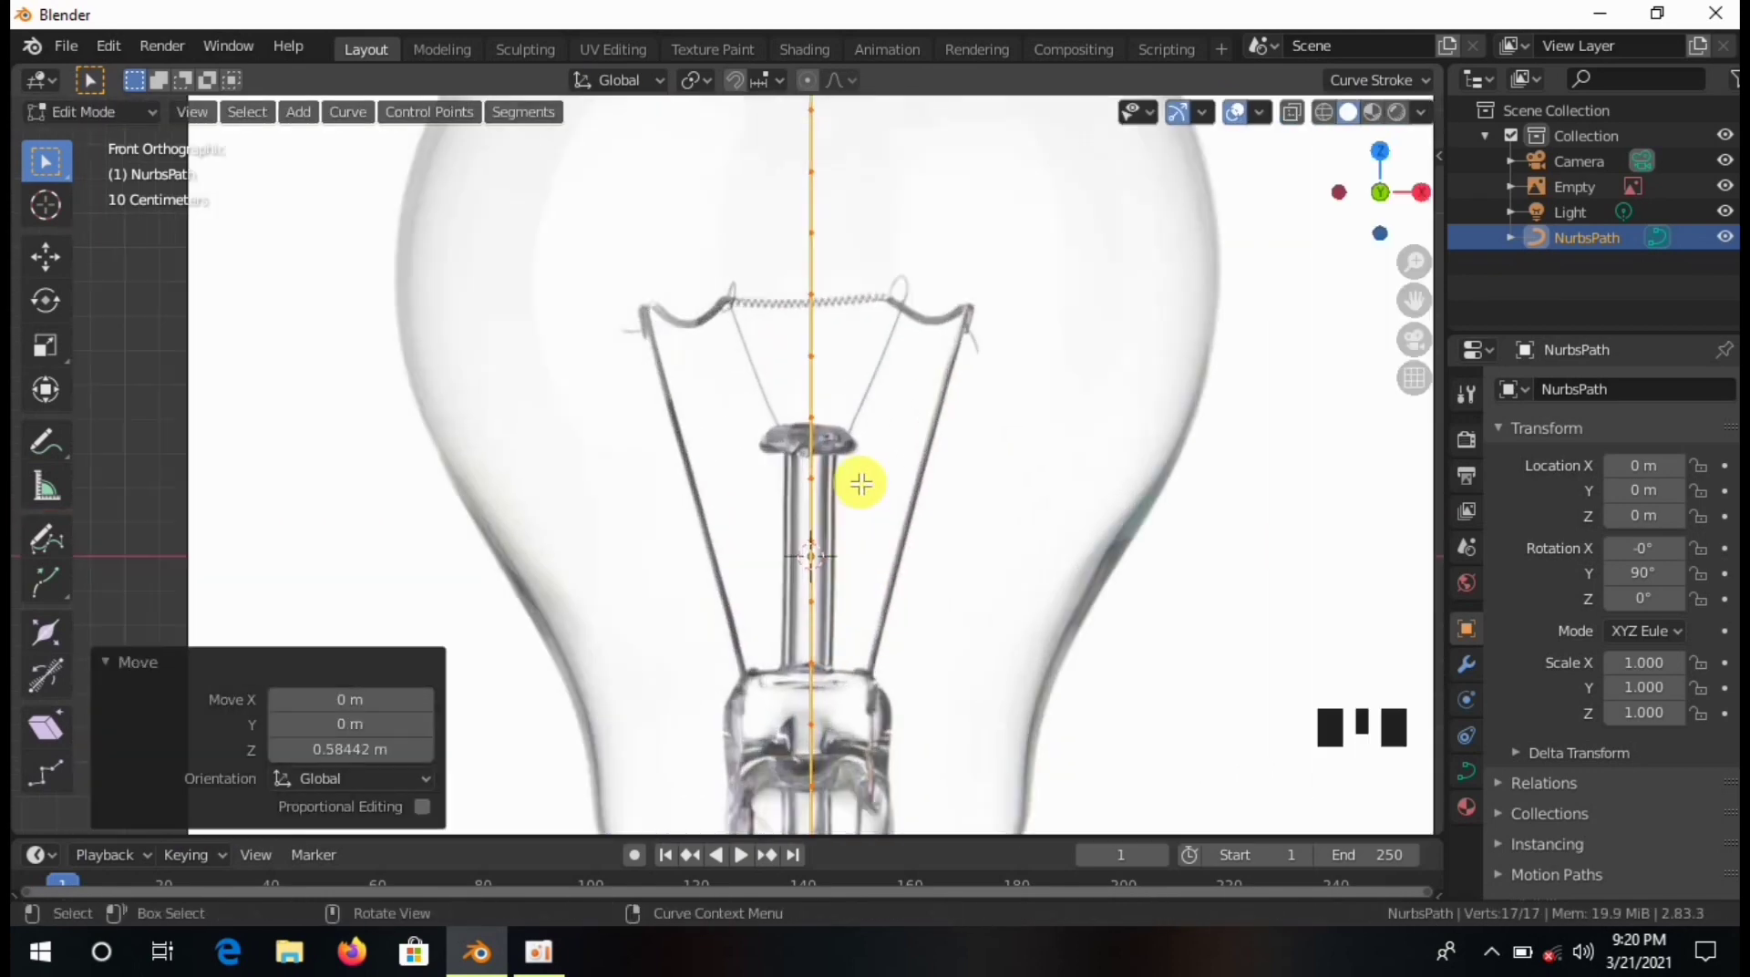
{"action": "middle_click_drag", "start_coordinate": [859, 484], "coordinate": [876, 820], "text": "shift"}
{"action": "middle_click_drag", "start_coordinate": [823, 243], "coordinate": [823, 402], "text": "shift"}
{"action": "left_click", "coordinate": [44, 251]}
{"action": "left_click", "coordinate": [827, 418]}
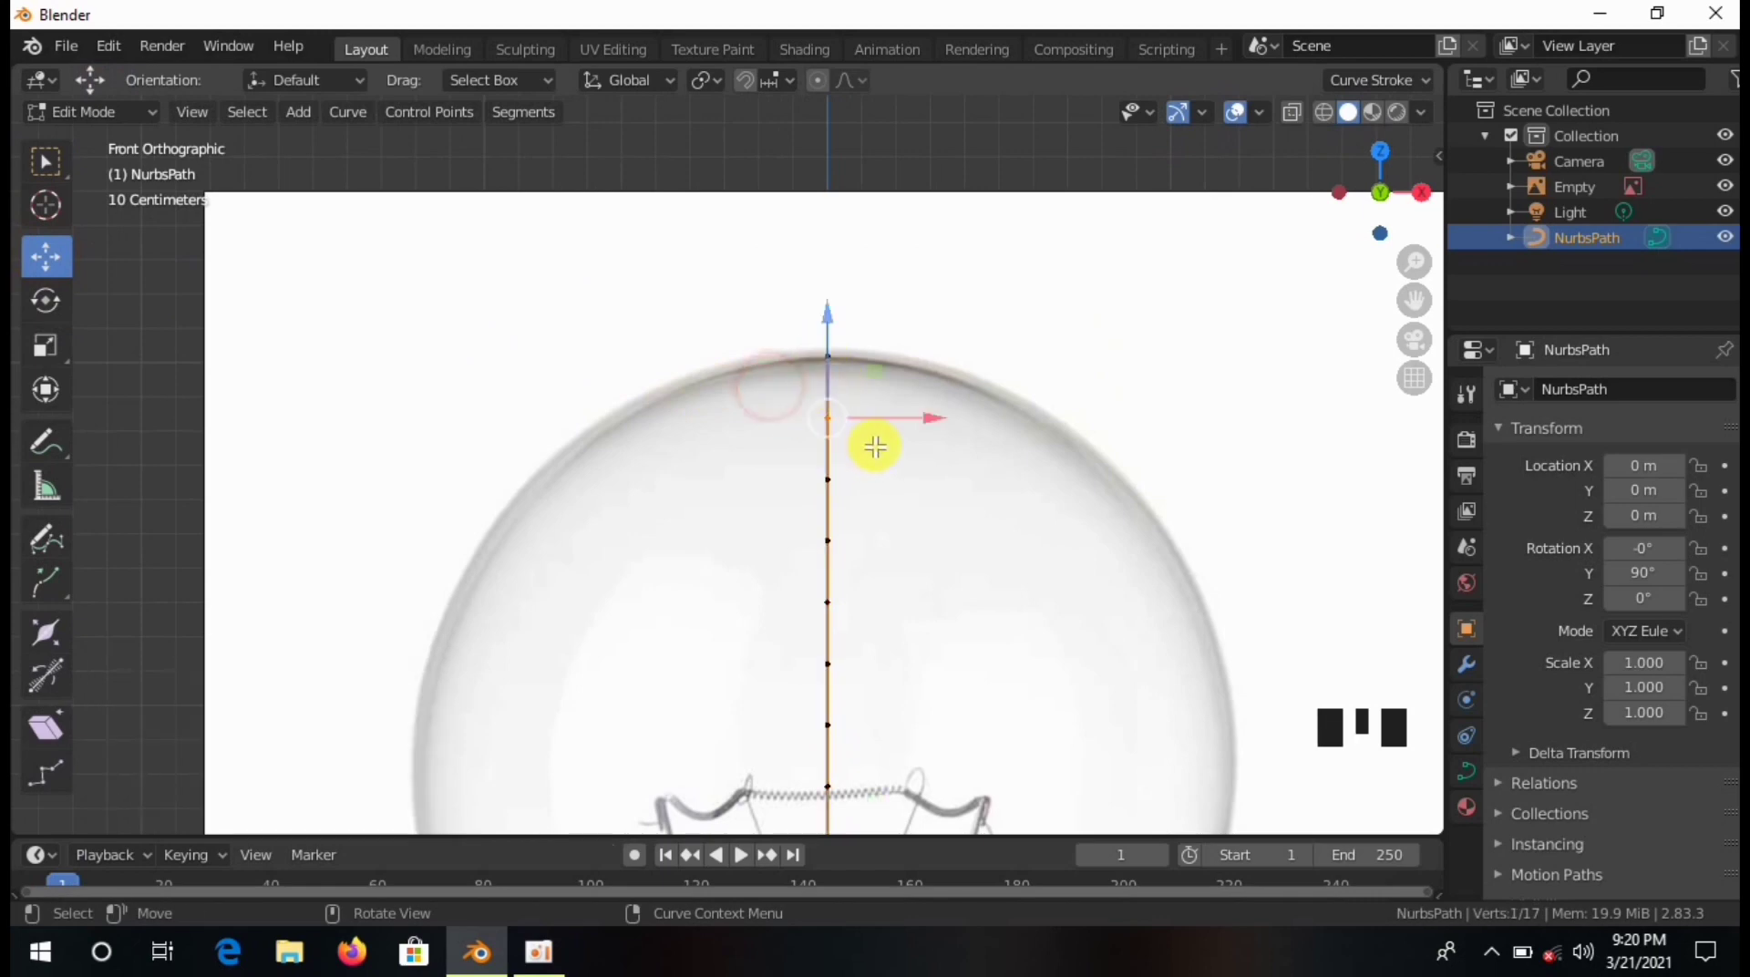
{"action": "key", "text": "g"}
{"action": "key", "text": "x"}
{"action": "left_click", "coordinate": [451, 415]}
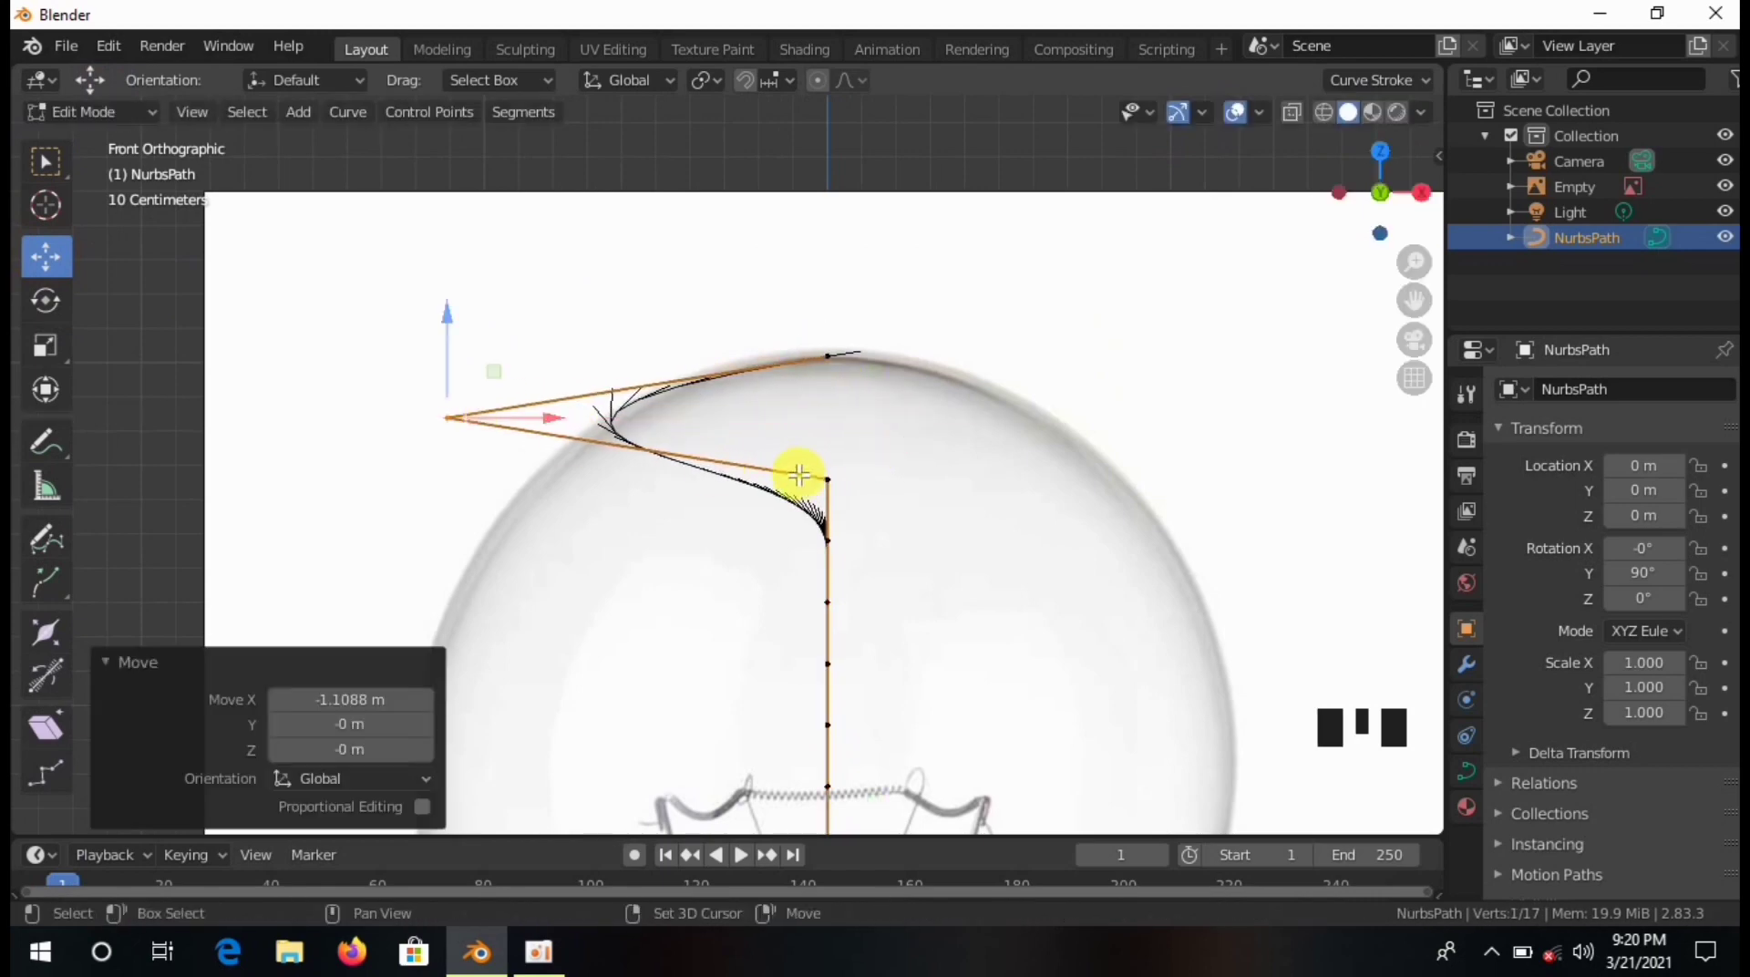
{"action": "left_click", "coordinate": [827, 478]}
{"action": "key", "text": "g"}
{"action": "key", "text": "x"}
{"action": "left_click", "coordinate": [480, 565]}
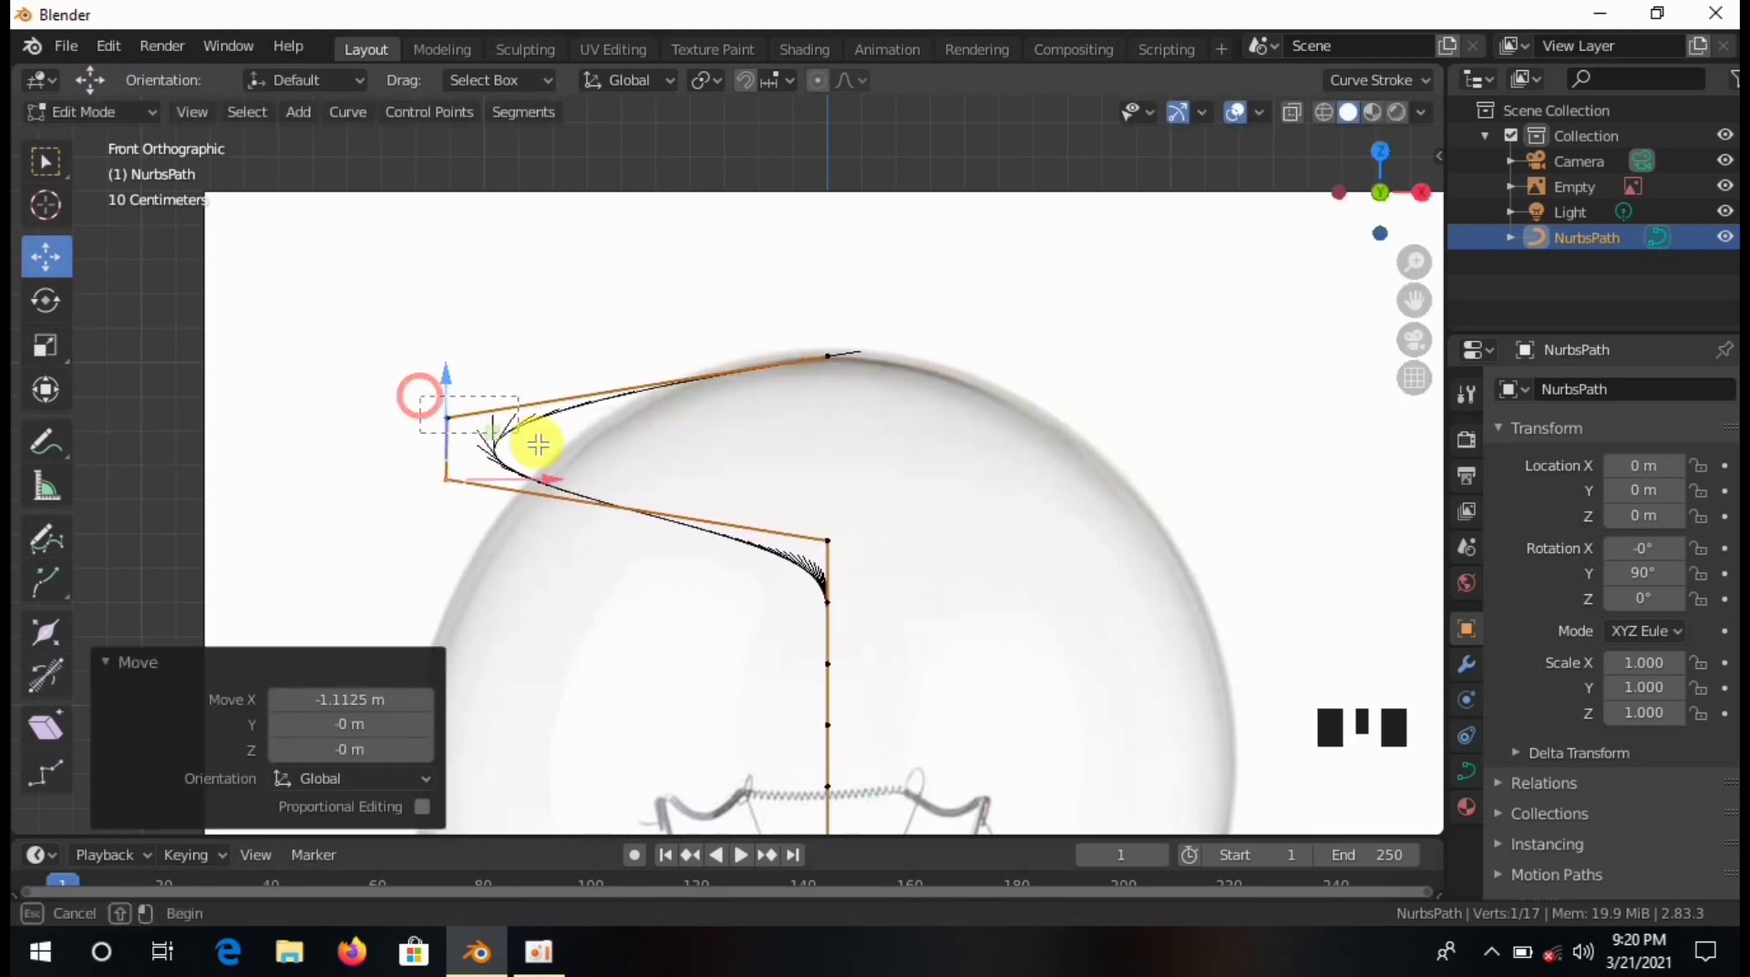
Bring the second and third control points back along X onto the glass outline.
{"action": "left_click", "coordinate": [447, 415]}
{"action": "key", "text": "g"}
{"action": "key", "text": "x"}
{"action": "left_click", "coordinate": [673, 435]}
{"action": "left_click", "coordinate": [492, 486]}
{"action": "key", "text": "g"}
{"action": "key", "text": "x"}
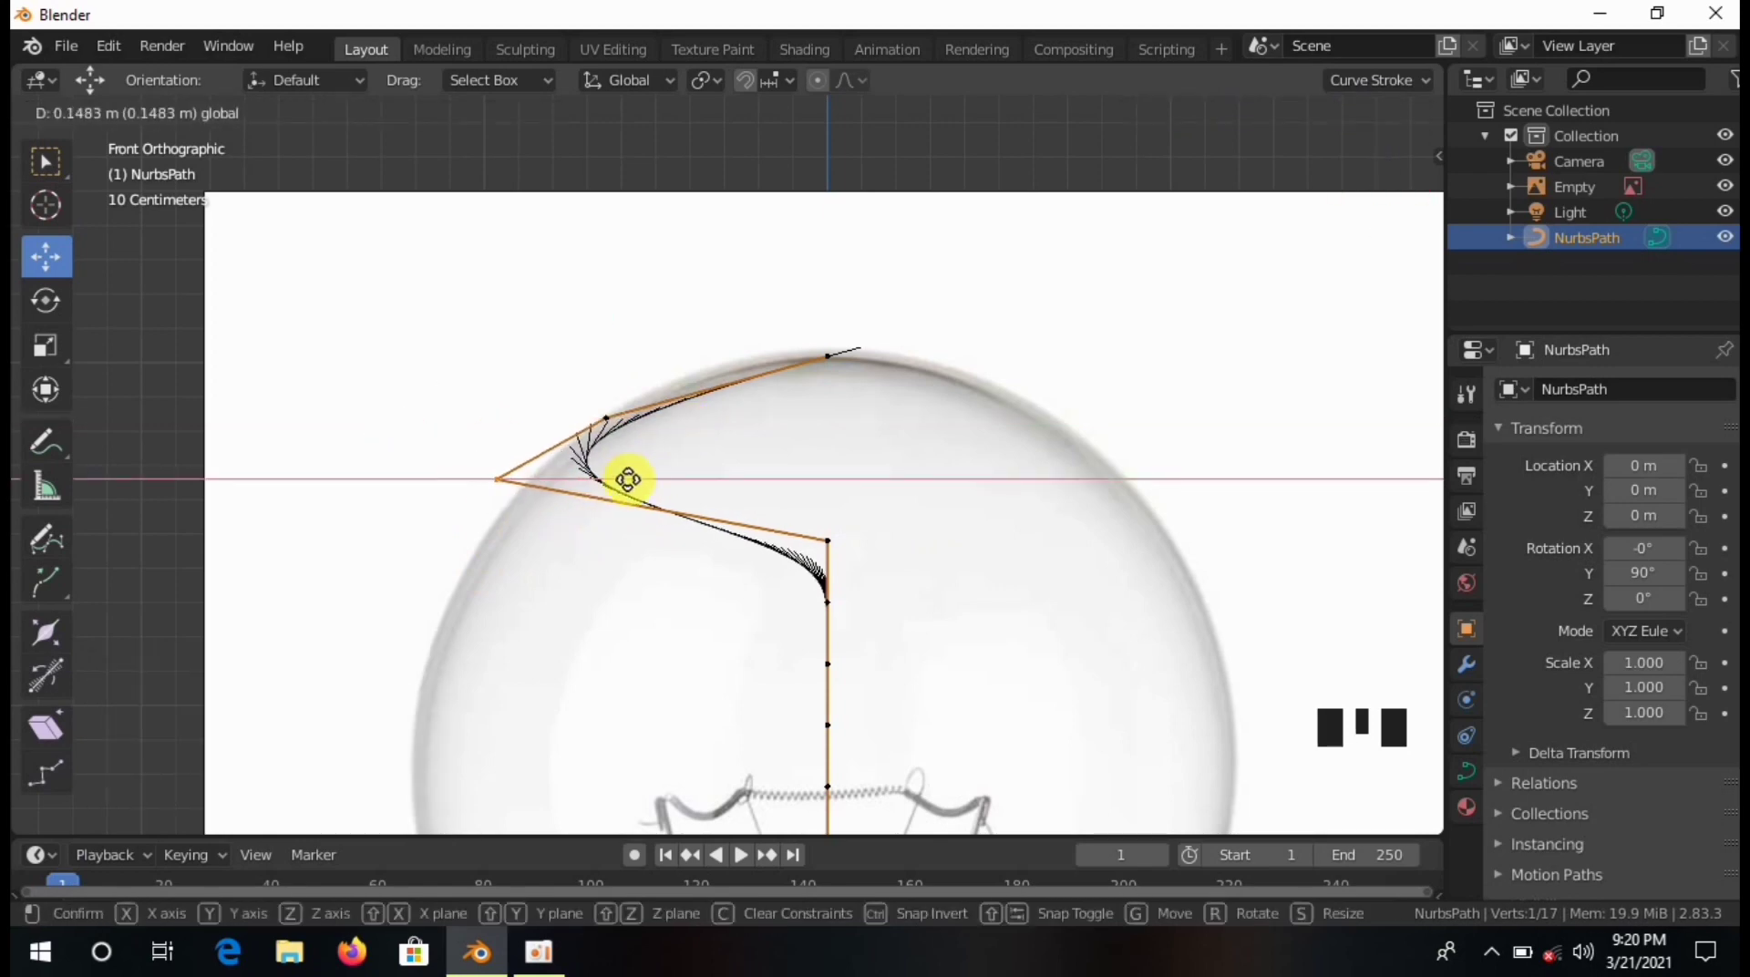
{"action": "left_click", "coordinate": [651, 480]}
Move the fourth, fifth and sixth control points along X to the left outline of the glass.
{"action": "middle_click_drag", "start_coordinate": [791, 494], "coordinate": [914, 230], "text": "shift"}
{"action": "left_click_drag", "start_coordinate": [914, 229], "coordinate": [1020, 429]}
{"action": "key", "text": "g"}
{"action": "key", "text": "x"}
{"action": "left_click", "coordinate": [636, 412]}
{"action": "key", "text": "g"}
{"action": "key", "text": "x"}
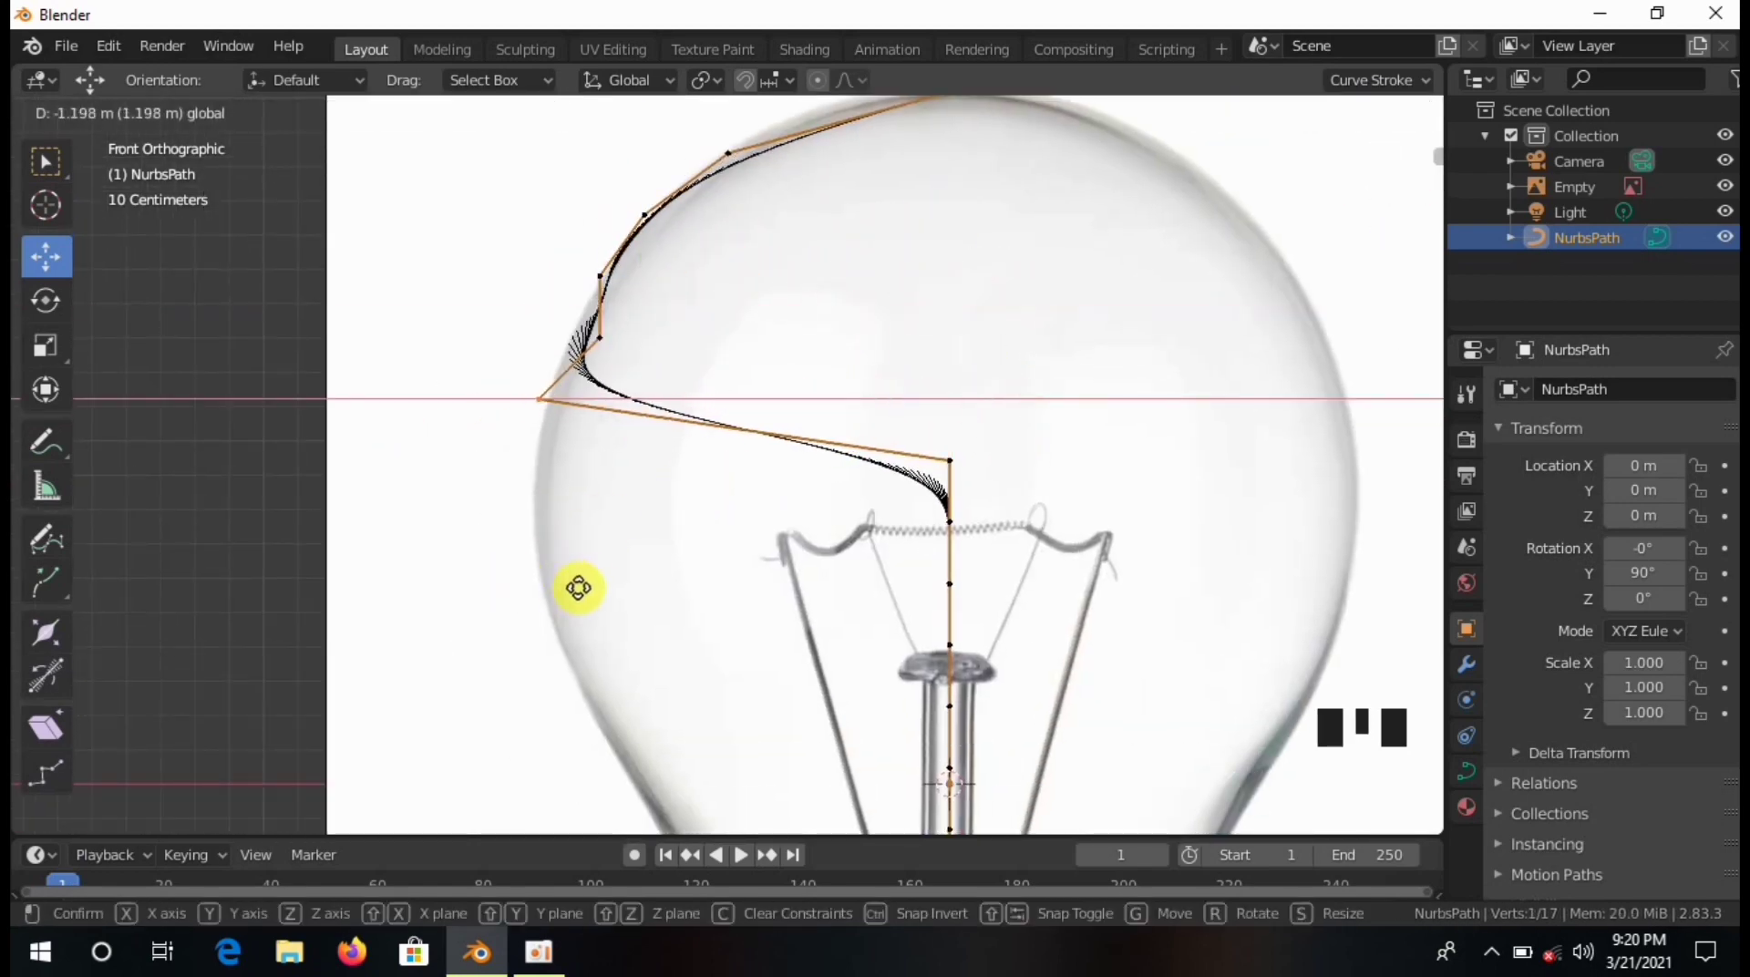
{"action": "left_click", "coordinate": [590, 584]}
Move the seventh and eighth control points about -1.22 m along X and the ninth about -1.19 m.
{"action": "left_click_drag", "start_coordinate": [945, 363], "coordinate": [1022, 526]}
{"action": "key", "text": "g"}
{"action": "key", "text": "x"}
{"action": "left_click", "coordinate": [596, 581]}
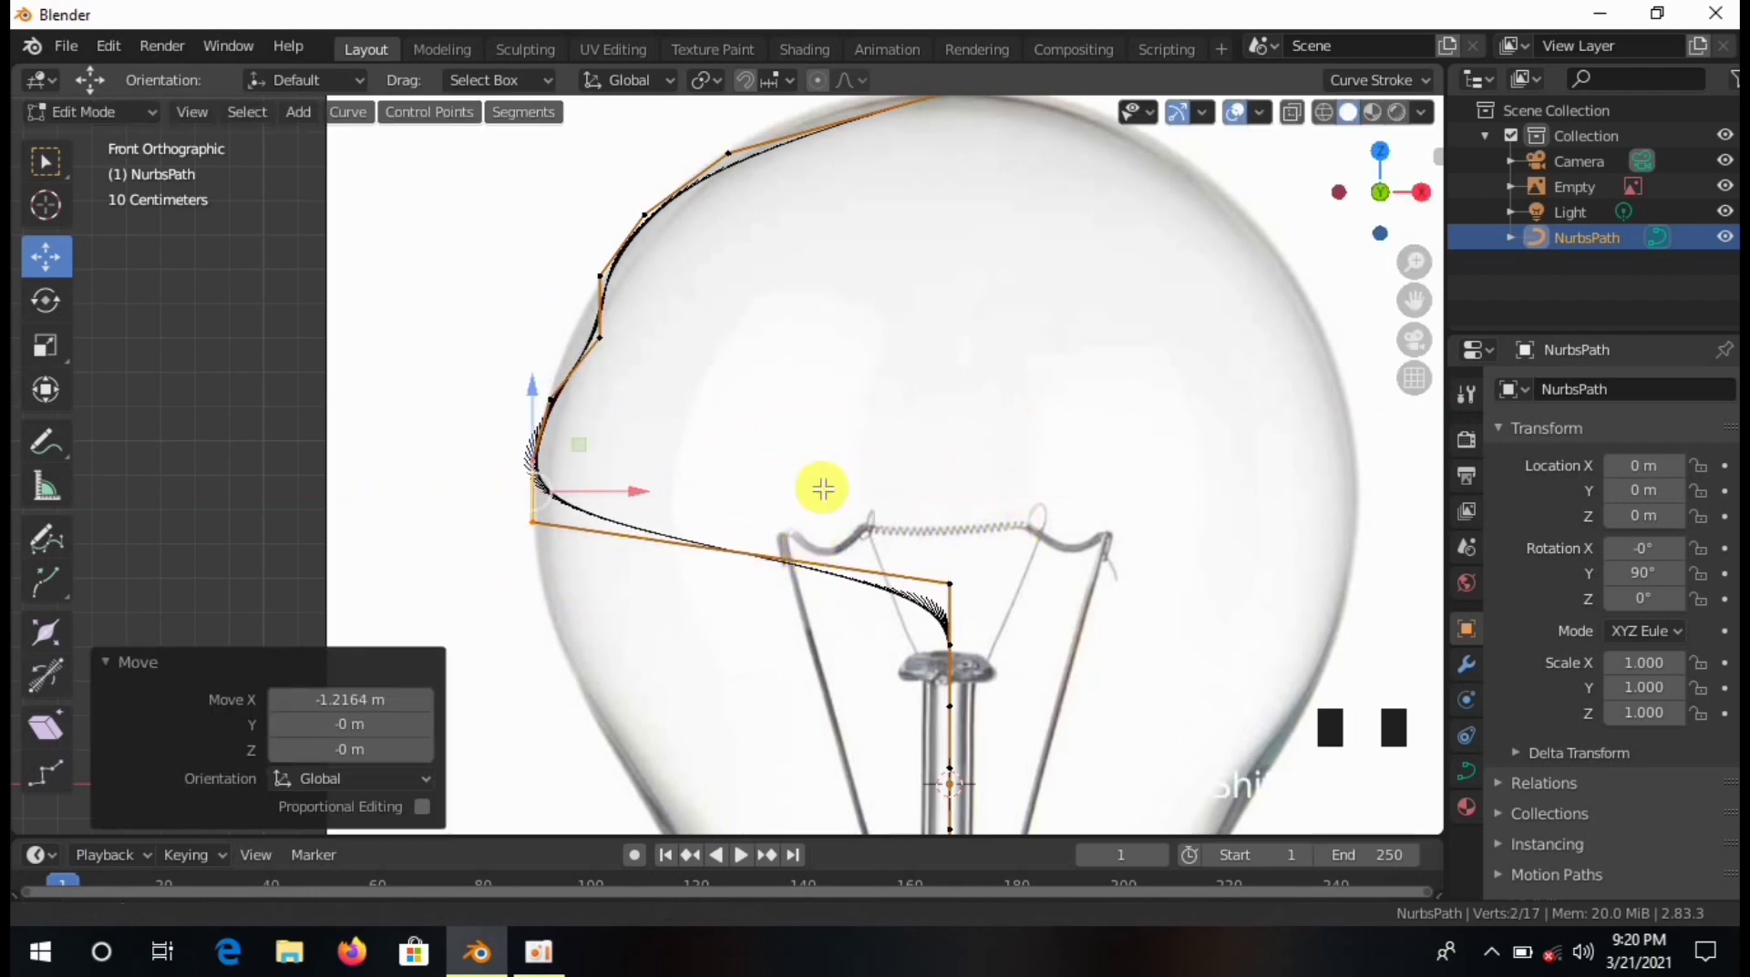
{"action": "middle_click_drag", "start_coordinate": [824, 488], "coordinate": [872, 268], "text": "shift"}
{"action": "left_click_drag", "start_coordinate": [918, 333], "coordinate": [1050, 394]}
{"action": "key", "text": "g"}
{"action": "key", "text": "x"}
{"action": "left_click", "coordinate": [574, 578]}
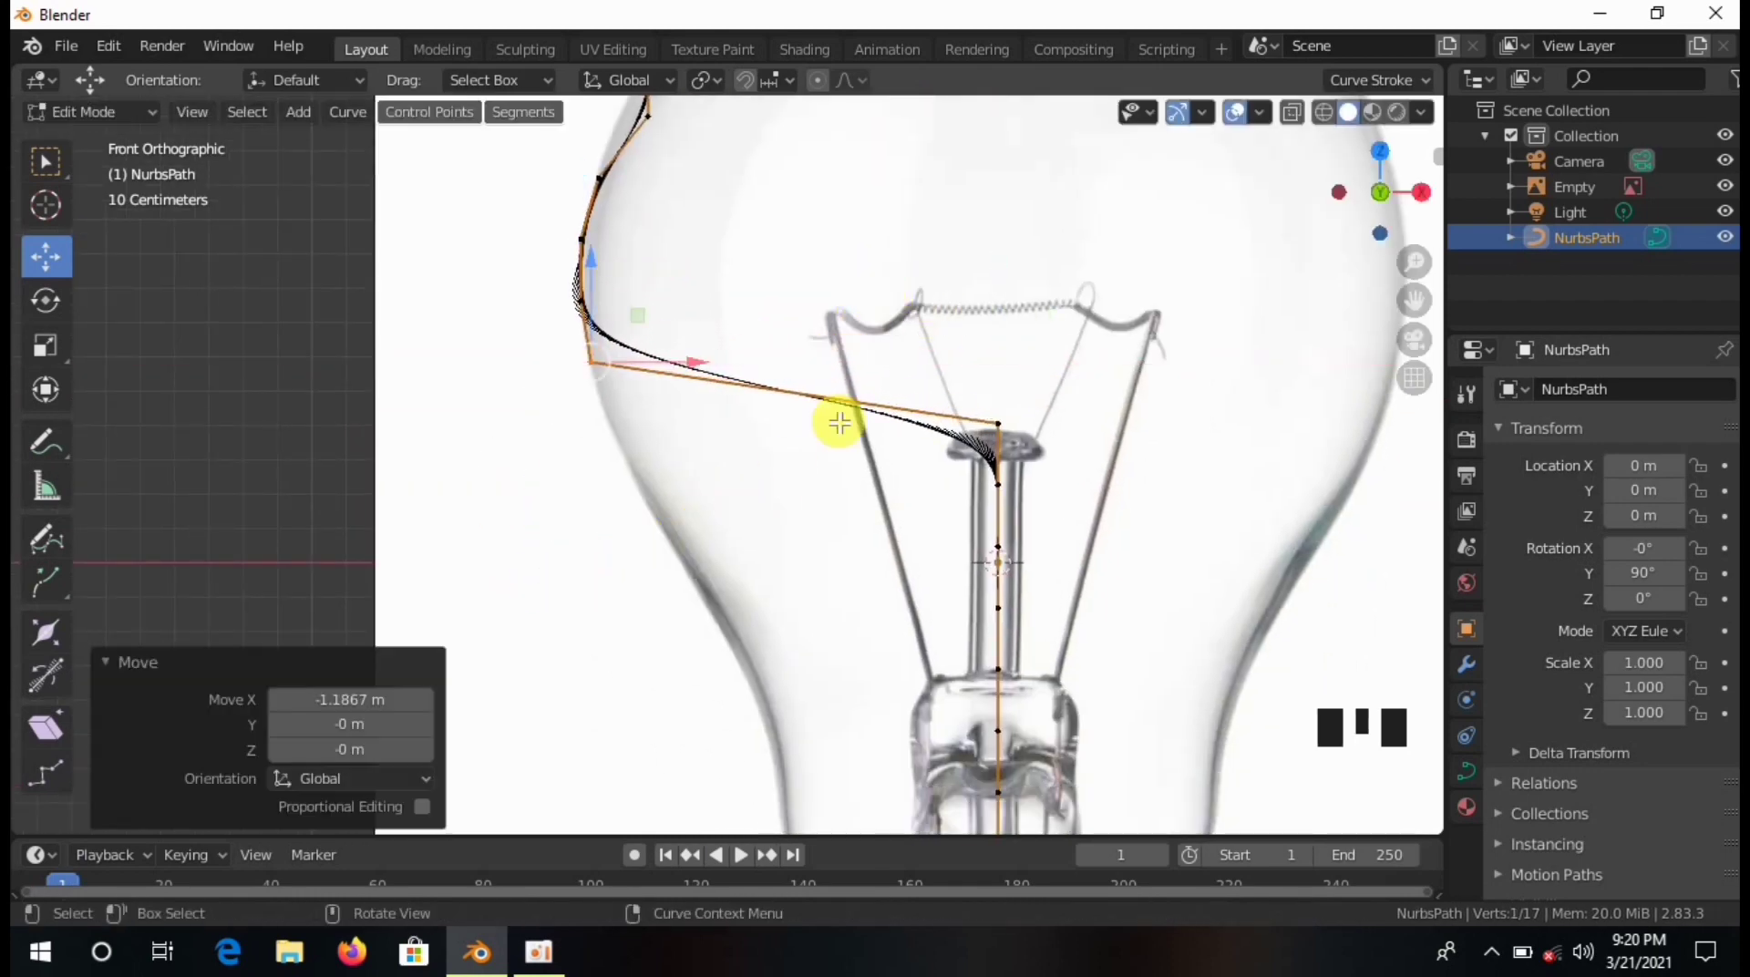
Move the tenth and eleventh control points about -1.09 m along X and bring the next pair to the left outline.
{"action": "left_click_drag", "start_coordinate": [897, 378], "coordinate": [1110, 456]}
{"action": "key", "text": "g"}
{"action": "key", "text": "x"}
{"action": "left_click", "coordinate": [626, 598]}
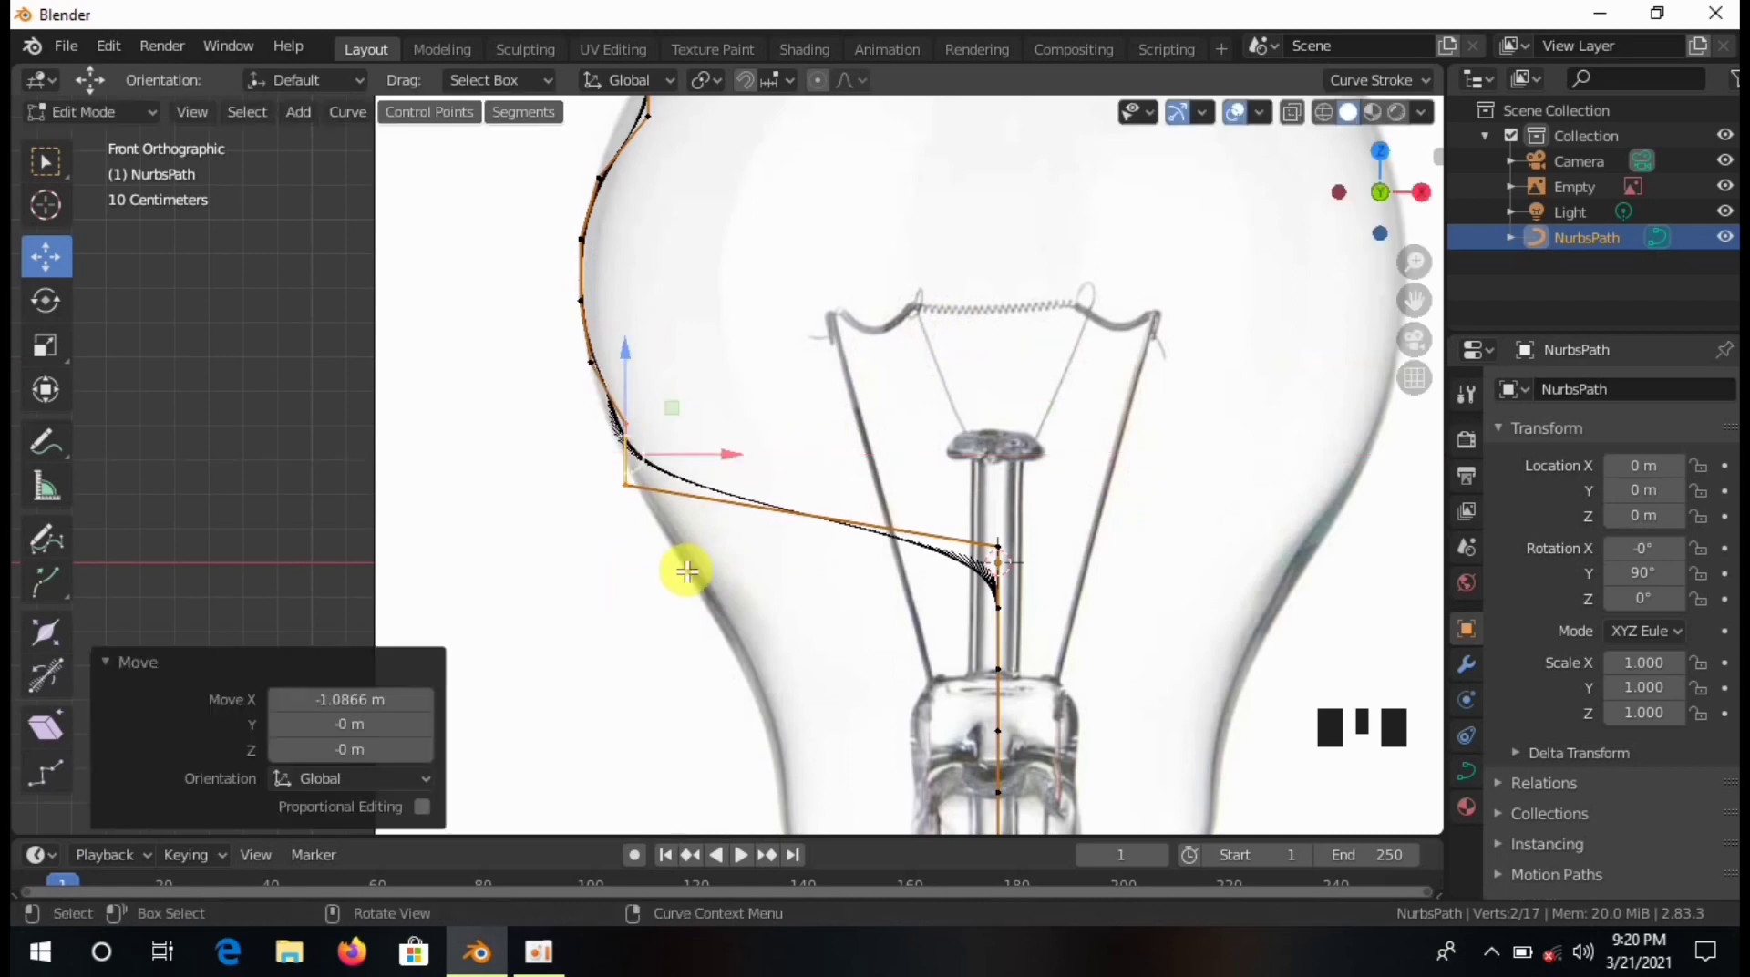
{"action": "middle_click_drag", "start_coordinate": [994, 533], "coordinate": [938, 364], "text": "shift"}
{"action": "left_click_drag", "start_coordinate": [939, 364], "coordinate": [1009, 435]}
{"action": "key", "text": "g"}
{"action": "key", "text": "x"}
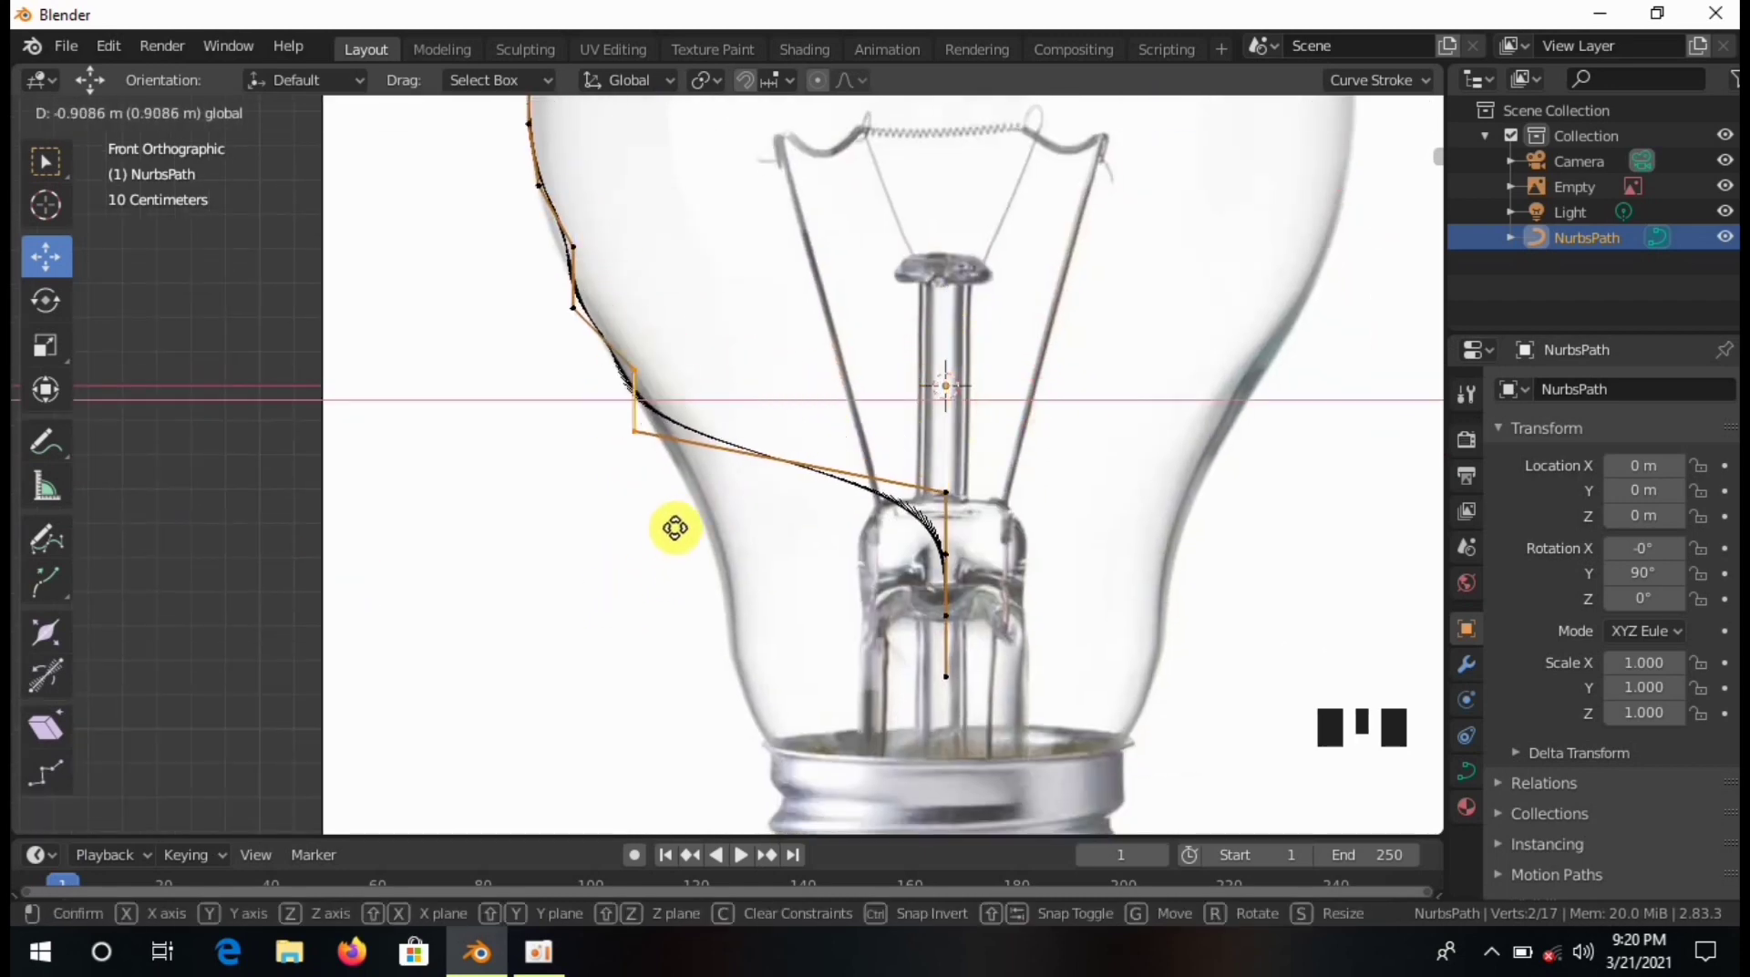
{"action": "left_click", "coordinate": [663, 527]}
Shift the last four control points left onto the glass outline just above the metal base.
{"action": "middle_click_drag", "start_coordinate": [898, 422], "coordinate": [928, 258], "text": "shift"}
{"action": "left_click_drag", "start_coordinate": [929, 273], "coordinate": [795, 420]}
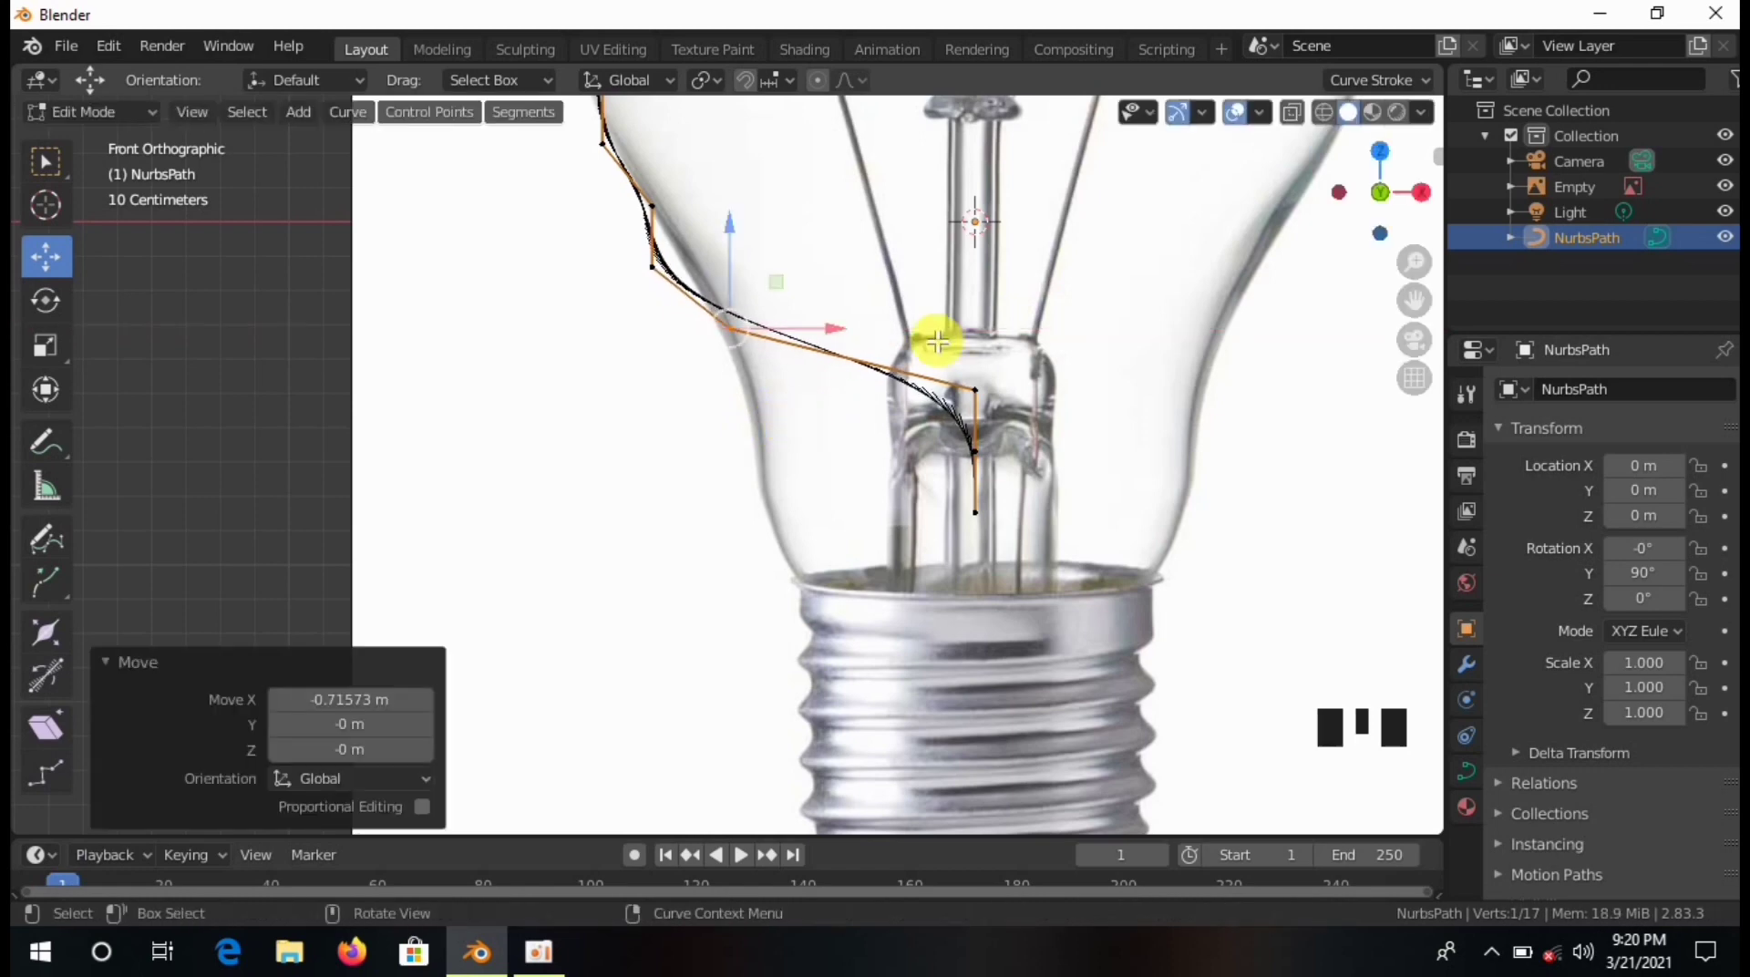
{"action": "left_click_drag", "start_coordinate": [938, 344], "coordinate": [799, 516]}
{"action": "left_click_drag", "start_coordinate": [927, 407], "coordinate": [932, 496]}
{"action": "left_click", "coordinate": [931, 491]}
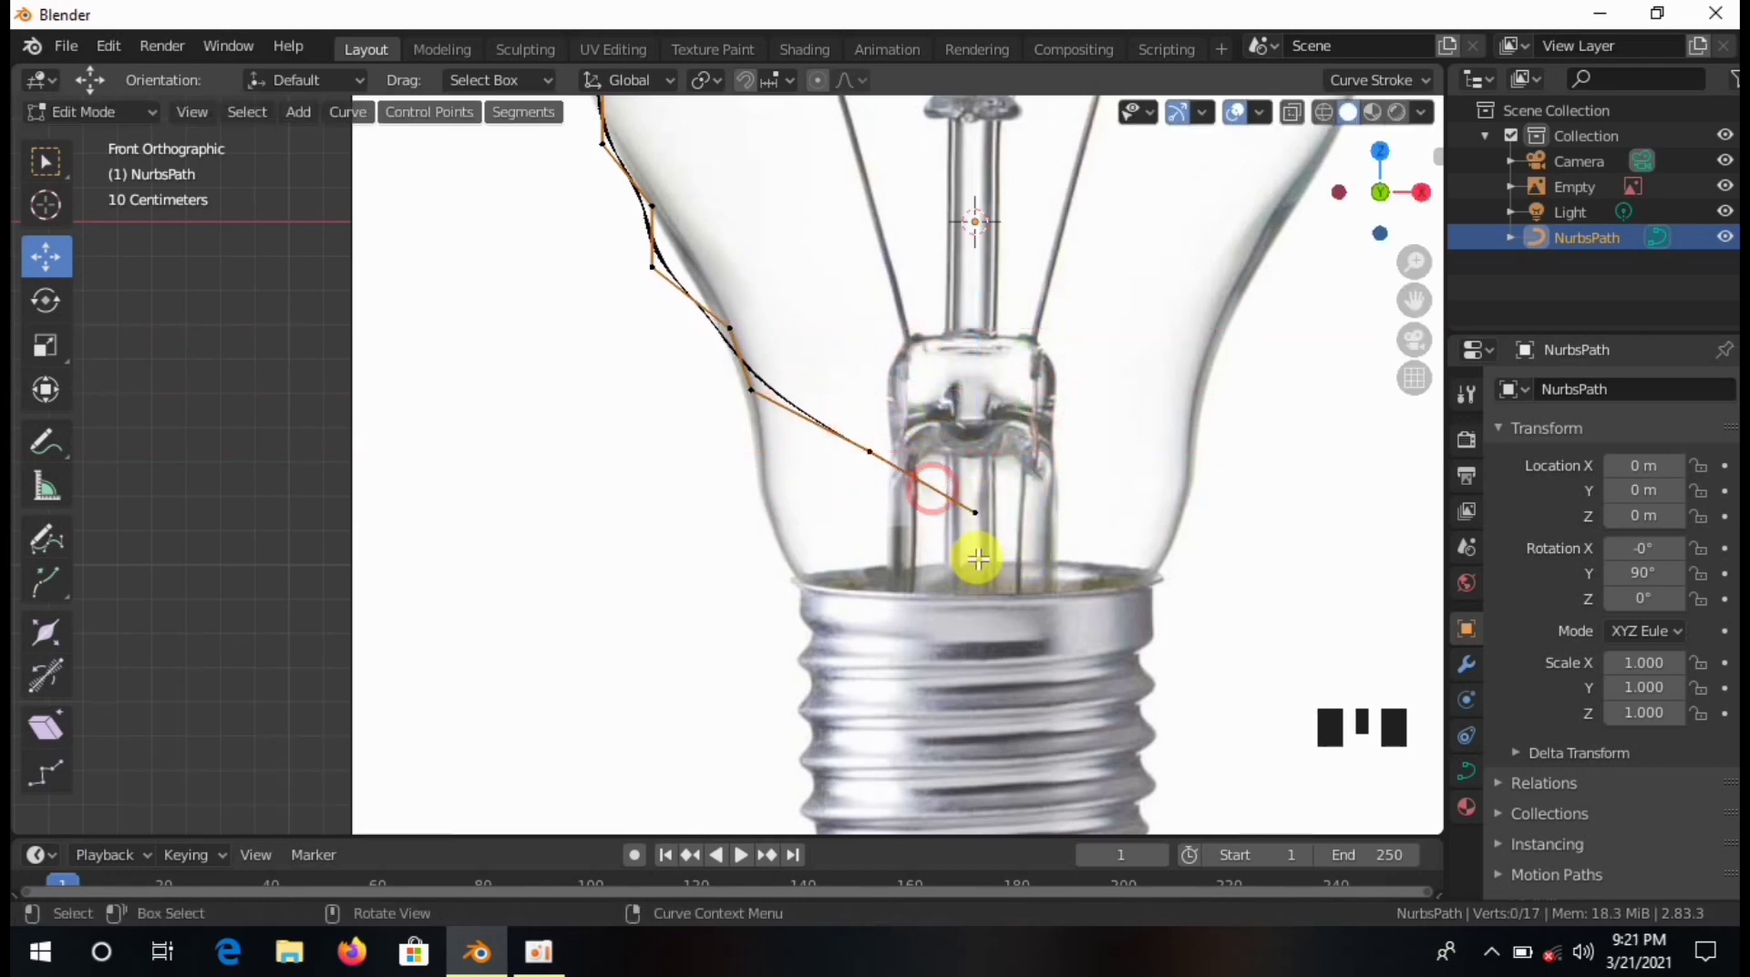
{"action": "left_click_drag", "start_coordinate": [1025, 526], "coordinate": [817, 547]}
{"action": "left_click", "coordinate": [867, 456]}
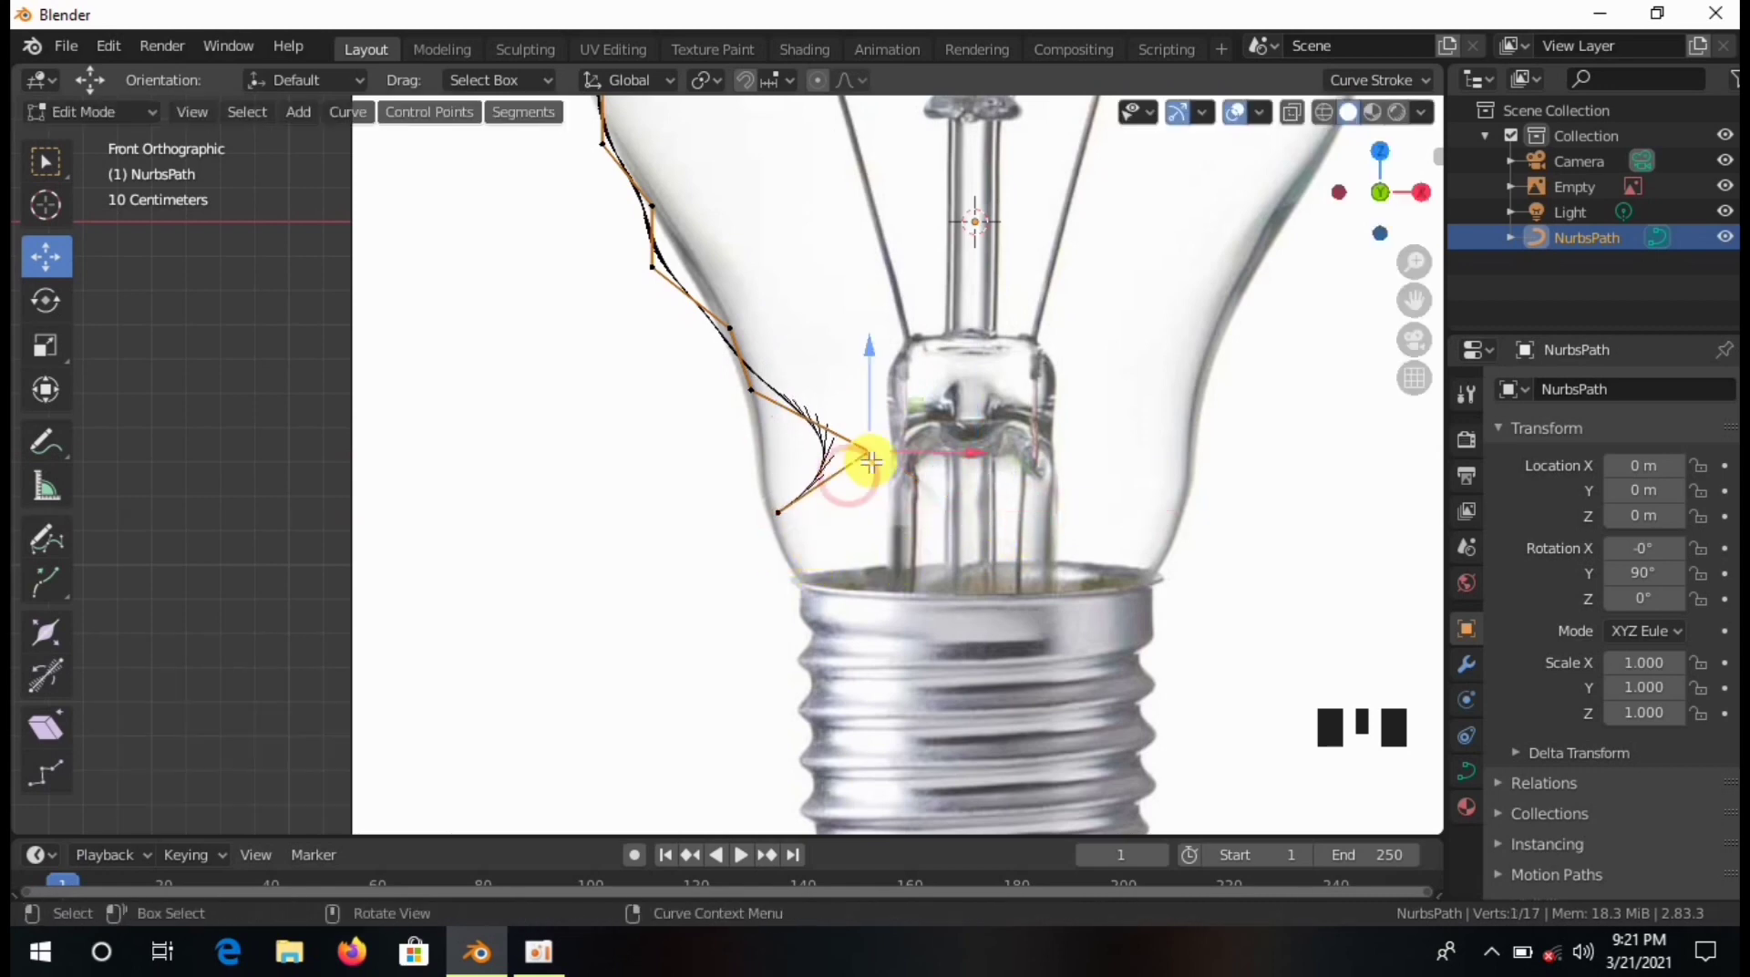
{"action": "left_click_drag", "start_coordinate": [868, 458], "coordinate": [717, 497]}
Extrude the path's lower end about 0.2 m downward and move the new point about 0.08 m along X to the base rim.
{"action": "middle_click_drag", "start_coordinate": [789, 514], "coordinate": [773, 472], "text": "shift"}
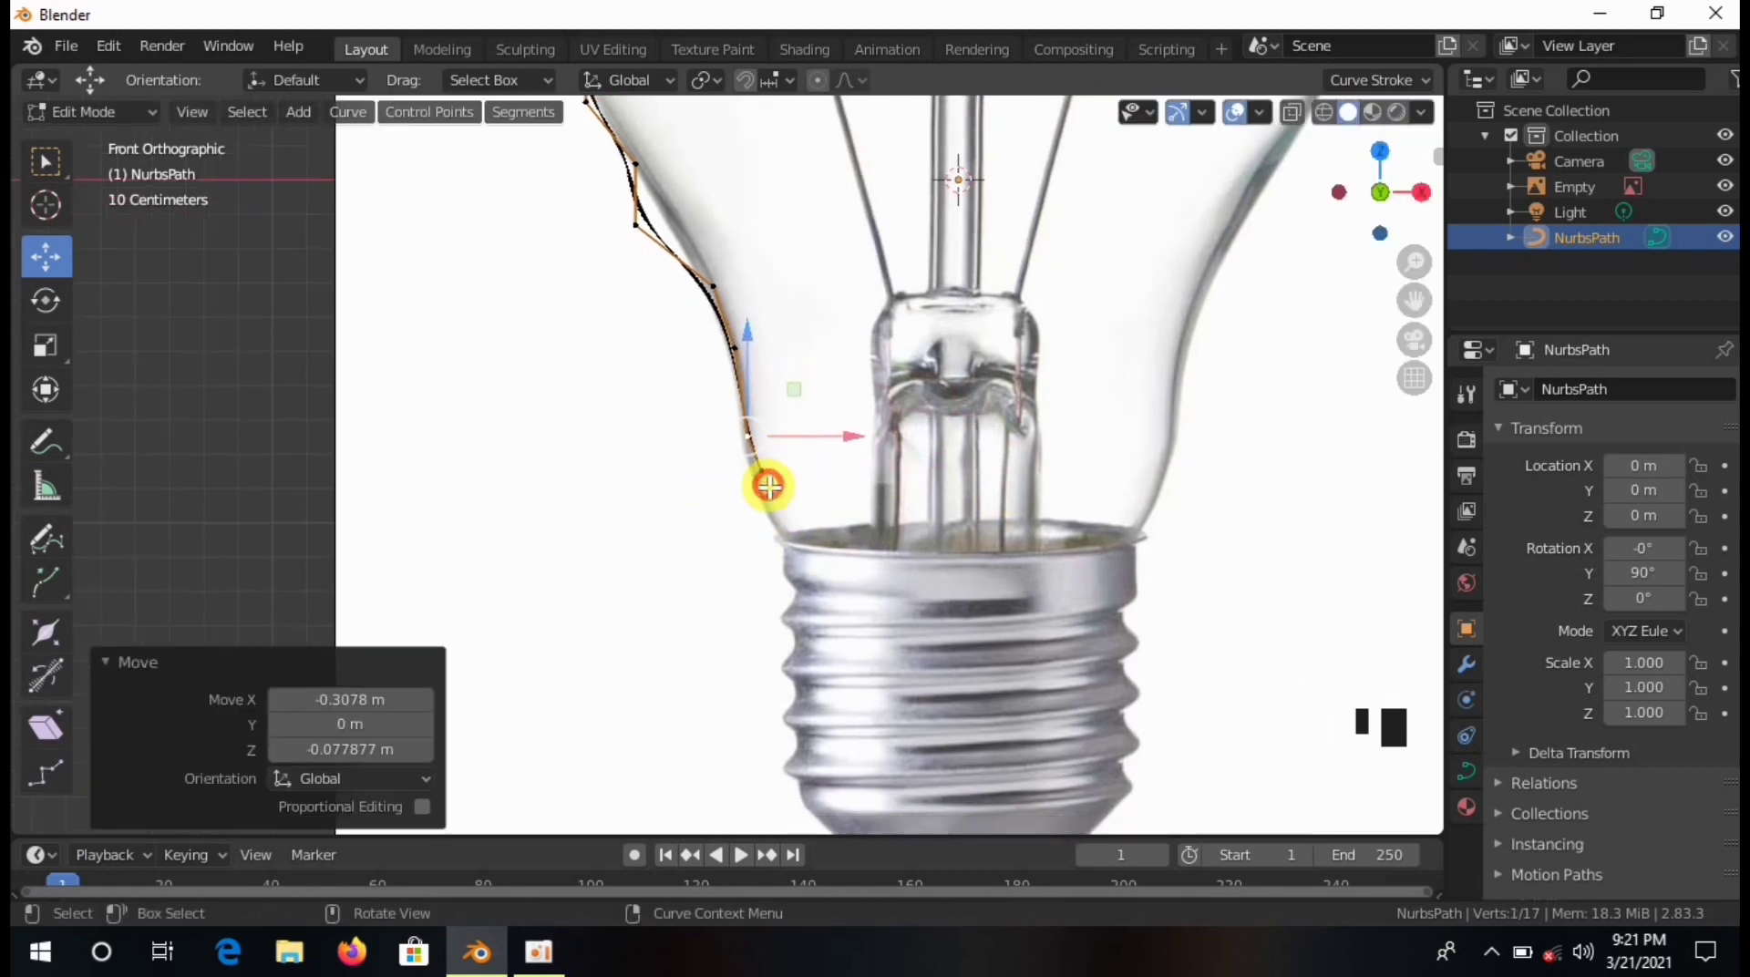
{"action": "left_click", "coordinate": [768, 484]}
{"action": "key", "text": "e"}
{"action": "left_click", "coordinate": [787, 550]}
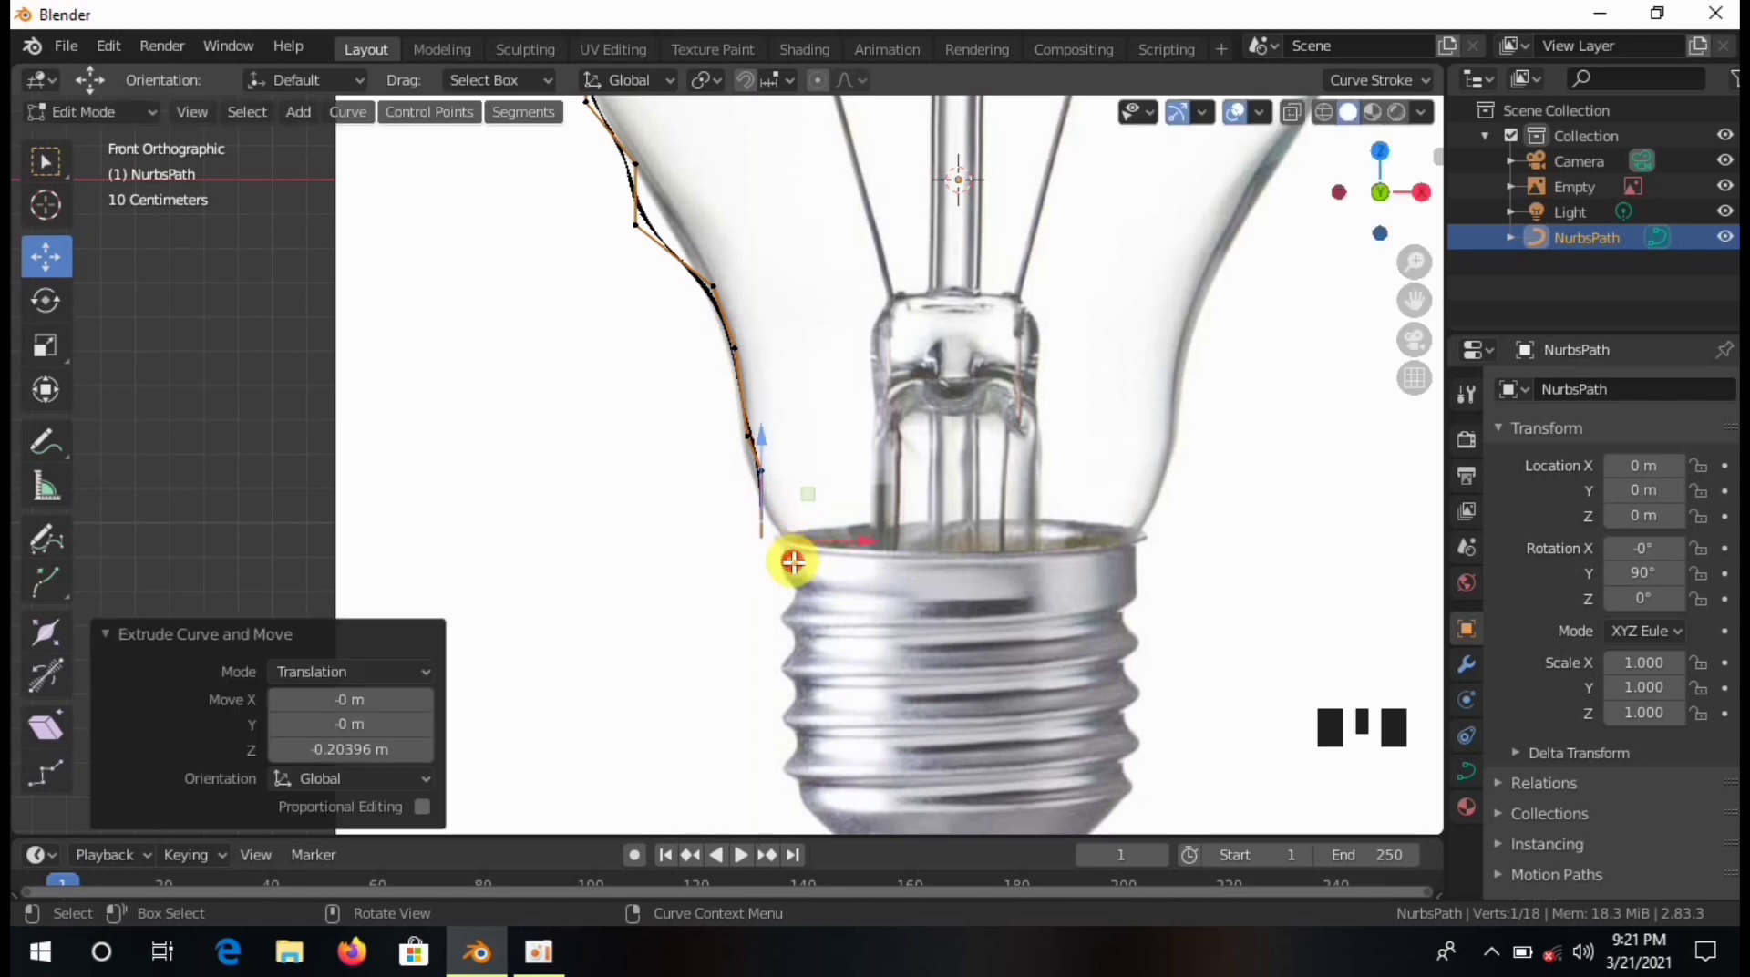
{"action": "key", "text": "g"}
{"action": "key", "text": "x"}
{"action": "left_click", "coordinate": [902, 456]}
Raise the second control point about 0.1 m along Z and shift it right along X for a rounder top.
{"action": "scroll", "coordinate": [896, 245], "scroll_direction": "down", "scroll_amount": 6}
{"action": "middle_click_drag", "start_coordinate": [895, 246], "coordinate": [884, 538], "text": "shift"}
{"action": "scroll", "coordinate": [812, 528], "scroll_direction": "up", "scroll_amount": 9}
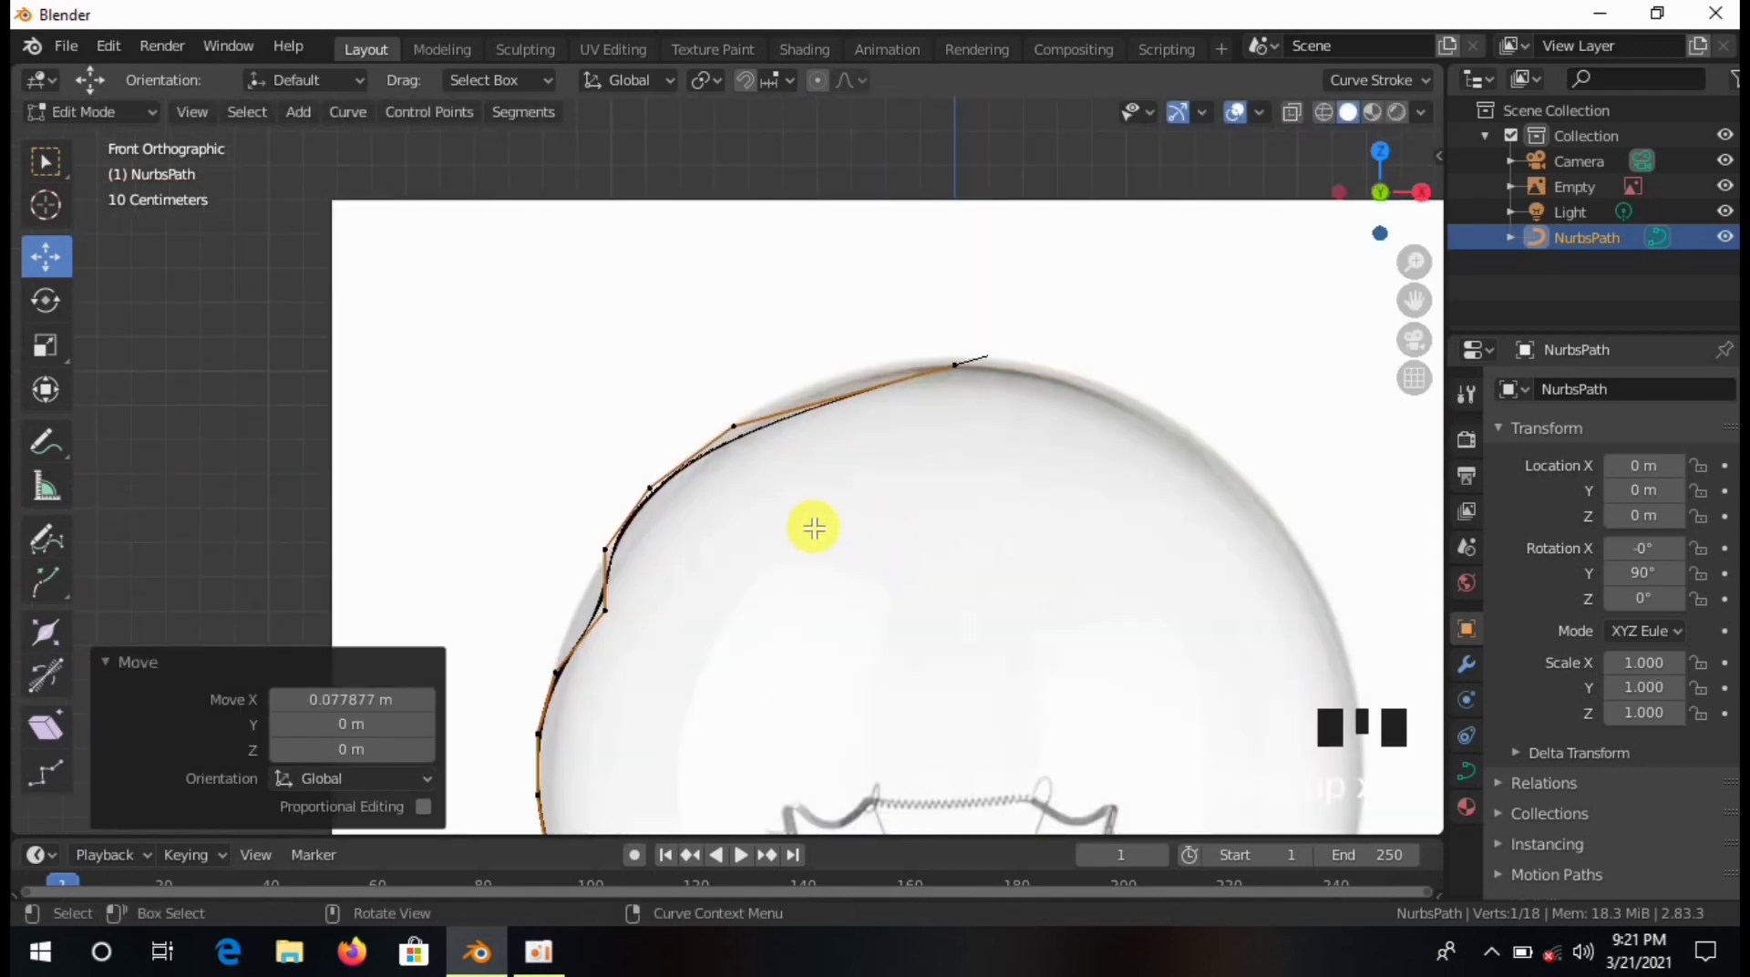
{"action": "left_click", "coordinate": [781, 446]}
{"action": "left_click_drag", "start_coordinate": [743, 330], "coordinate": [753, 266]}
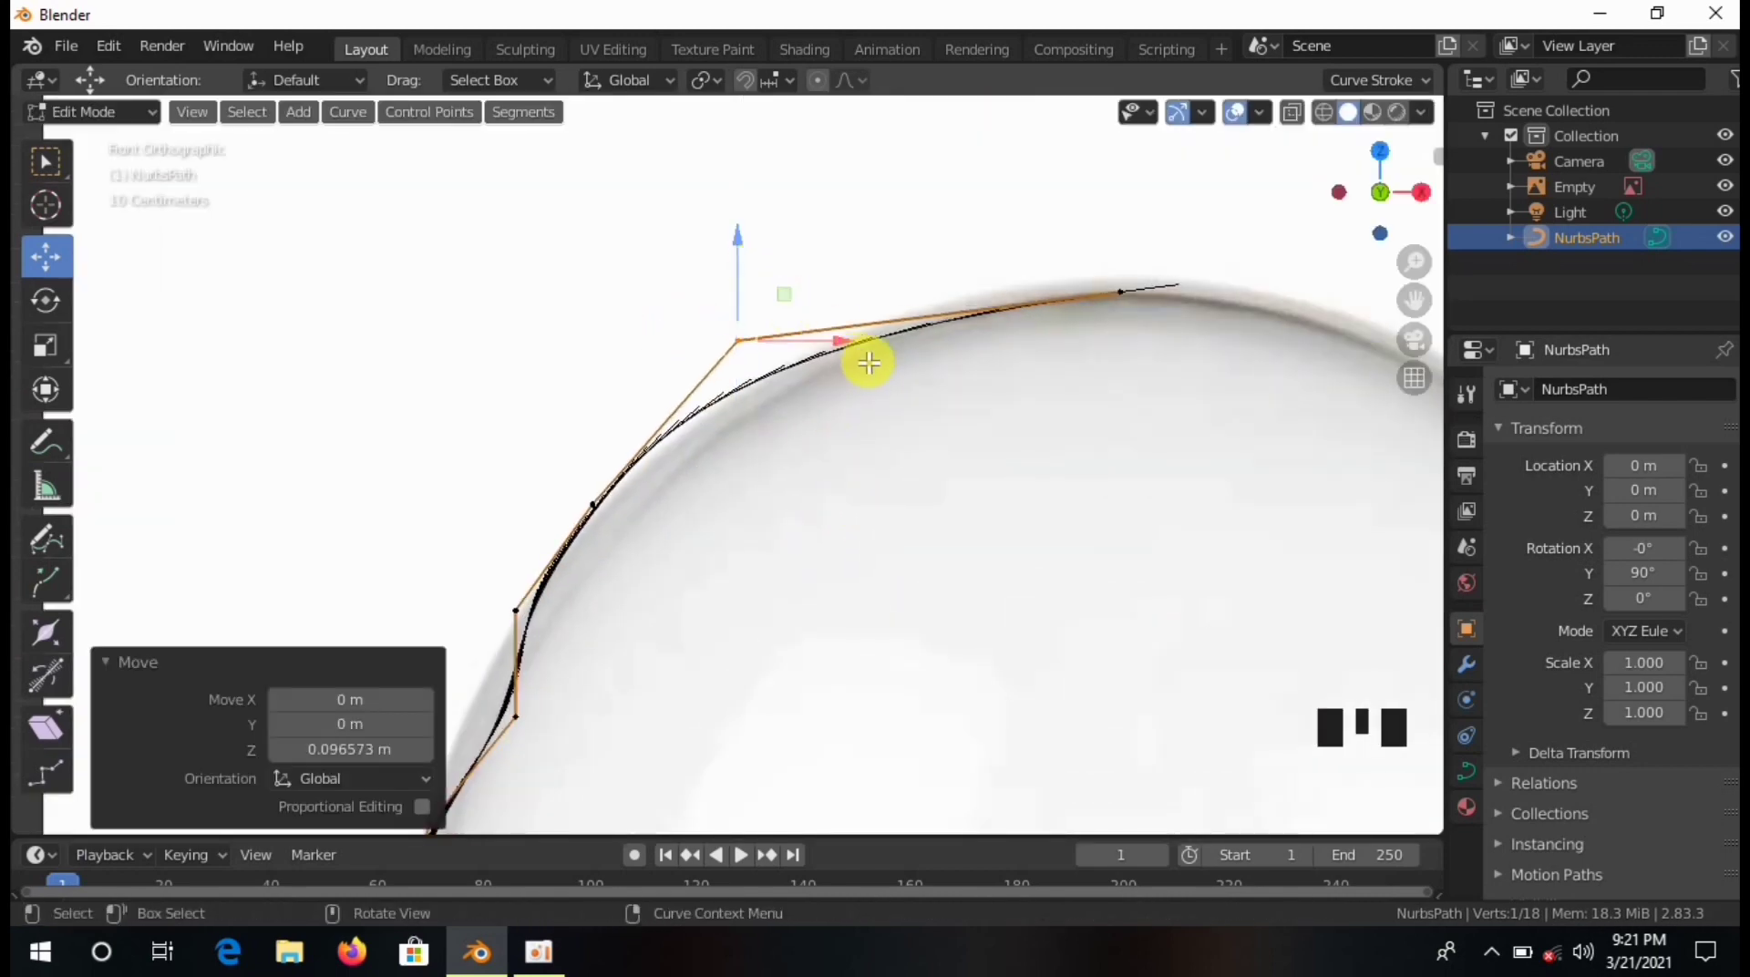
{"action": "left_click_drag", "start_coordinate": [847, 340], "coordinate": [928, 340]}
Nudge the fifth control point left along X onto the upper left glass outline.
{"action": "middle_click_drag", "start_coordinate": [648, 616], "coordinate": [735, 435], "text": "shift"}
{"action": "scroll", "coordinate": [736, 435], "scroll_direction": "down", "scroll_amount": 4}
{"action": "left_click", "coordinate": [690, 506]}
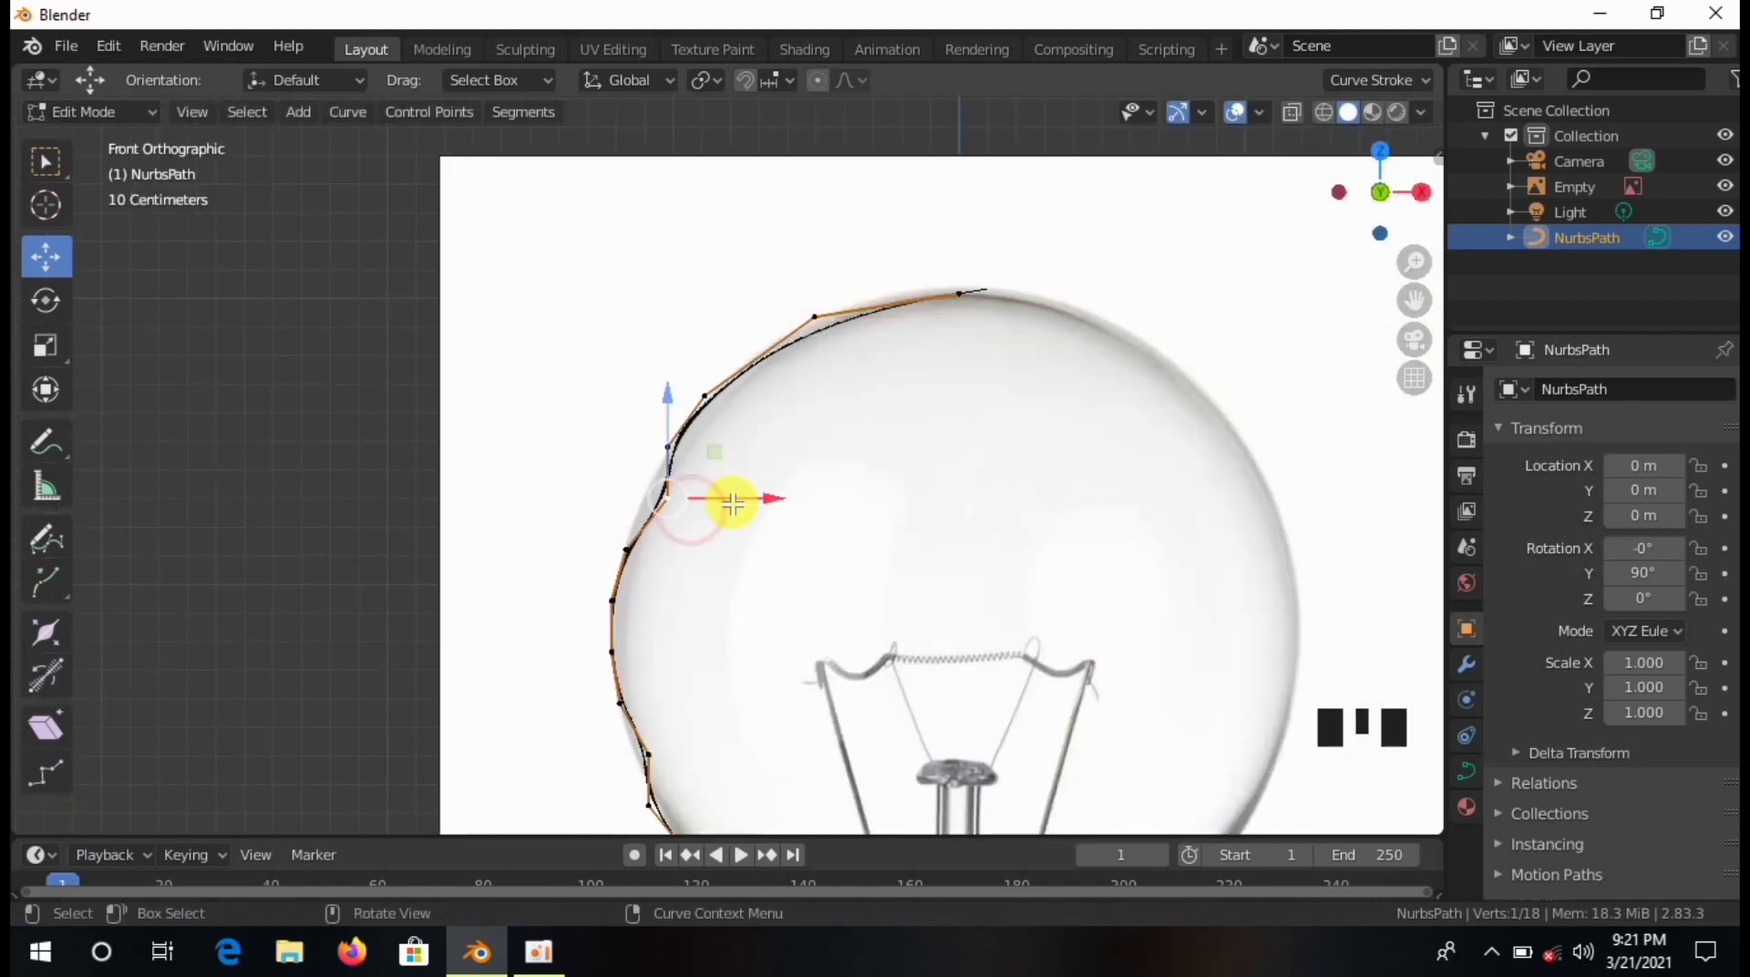
{"action": "left_click_drag", "start_coordinate": [726, 502], "coordinate": [680, 545]}
{"action": "left_click", "coordinate": [644, 551]}
{"action": "middle_click_drag", "start_coordinate": [745, 541], "coordinate": [737, 482], "text": "shift"}
Raise the second control point about 0.08 m along Z, level with the path's top end, and fine-tune its height.
{"action": "left_click", "coordinate": [808, 256]}
{"action": "mouse_move", "coordinate": [808, 206]}
{"action": "left_mouse_down"}
{"action": "mouse_move", "coordinate": [810, 158]}
{"action": "mouse_move", "coordinate": [810, 183]}
{"action": "left_mouse_up"}
{"action": "middle_click_drag", "start_coordinate": [887, 504], "coordinate": [985, 537], "text": "shift"}
{"action": "scroll", "coordinate": [957, 513], "scroll_direction": "up", "scroll_amount": 4}
{"action": "middle_click_drag", "start_coordinate": [929, 410], "coordinate": [792, 756], "text": "shift"}
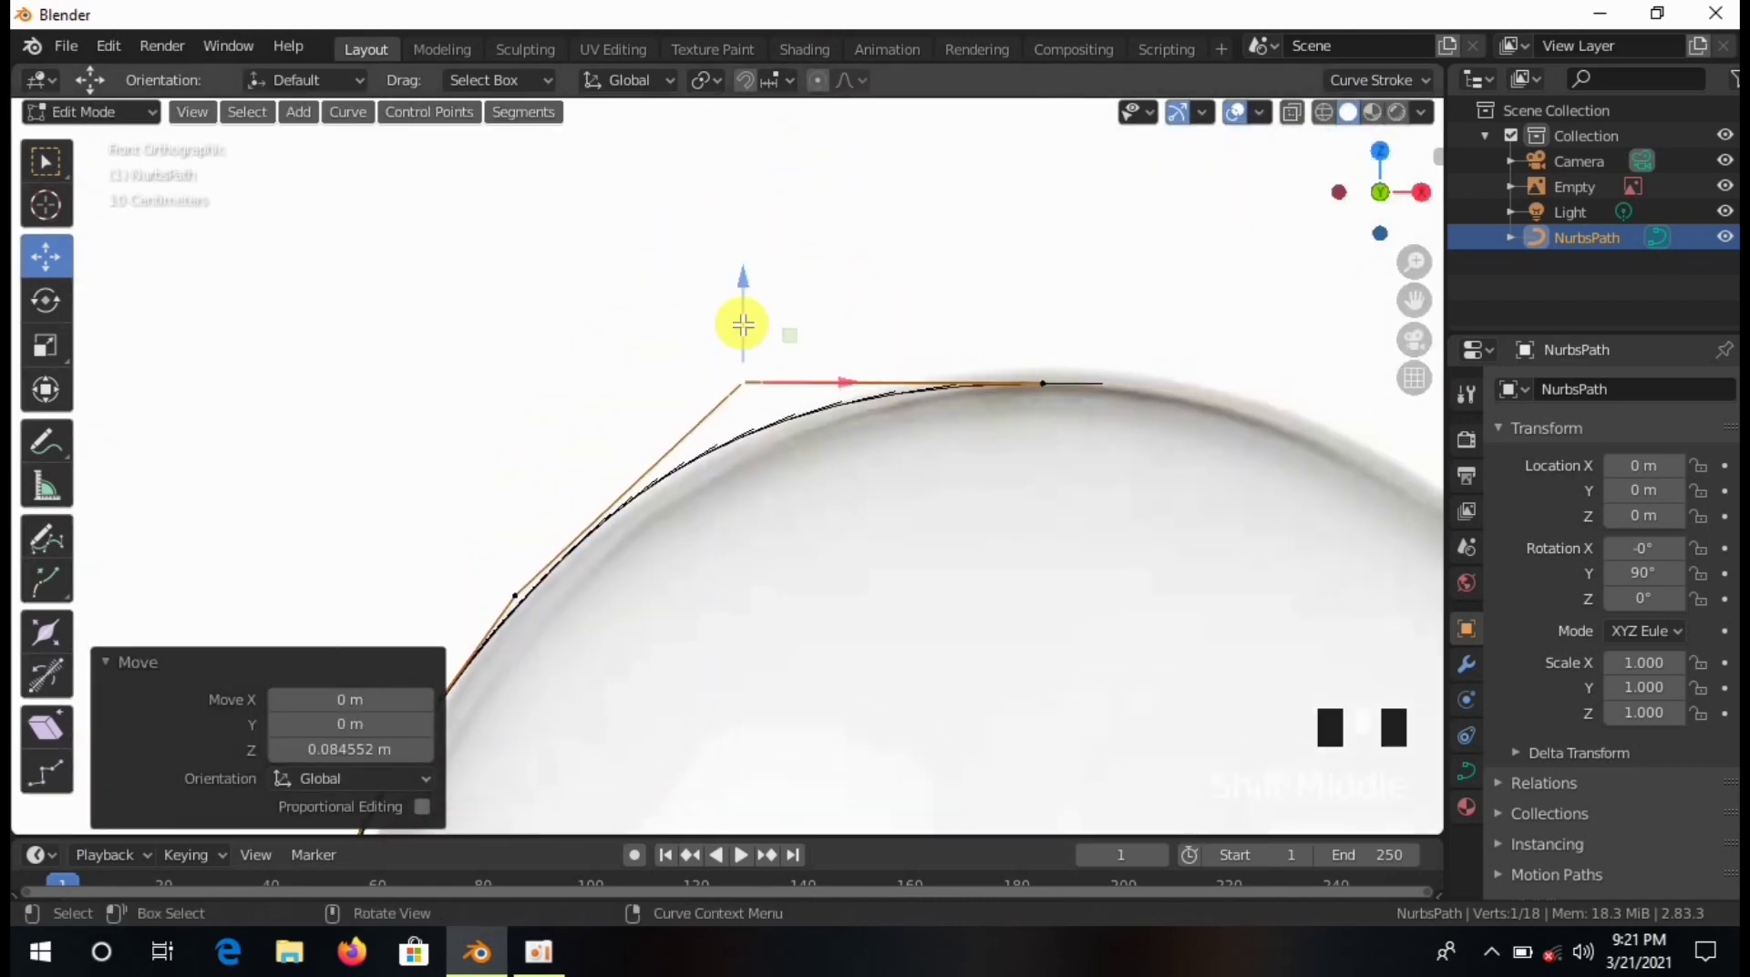
{"action": "left_click_drag", "start_coordinate": [743, 302], "coordinate": [745, 320]}
Adjust the control points on the lower left side of the glass along X, shifting the last one about 0.11 m.
{"action": "middle_click_drag", "start_coordinate": [832, 524], "coordinate": [847, 331], "text": "shift"}
{"action": "scroll", "coordinate": [847, 391], "scroll_direction": "down", "scroll_amount": 3}
{"action": "middle_click_drag", "start_coordinate": [846, 454], "coordinate": [910, 246], "text": "shift"}
{"action": "left_click", "coordinate": [653, 488]}
{"action": "left_click_drag", "start_coordinate": [716, 499], "coordinate": [920, 663]}
{"action": "left_click", "coordinate": [720, 609]}
{"action": "left_click", "coordinate": [729, 679]}
{"action": "left_click_drag", "start_coordinate": [812, 687], "coordinate": [815, 685]}
{"action": "middle_click_drag", "start_coordinate": [899, 671], "coordinate": [925, 312], "text": "shift"}
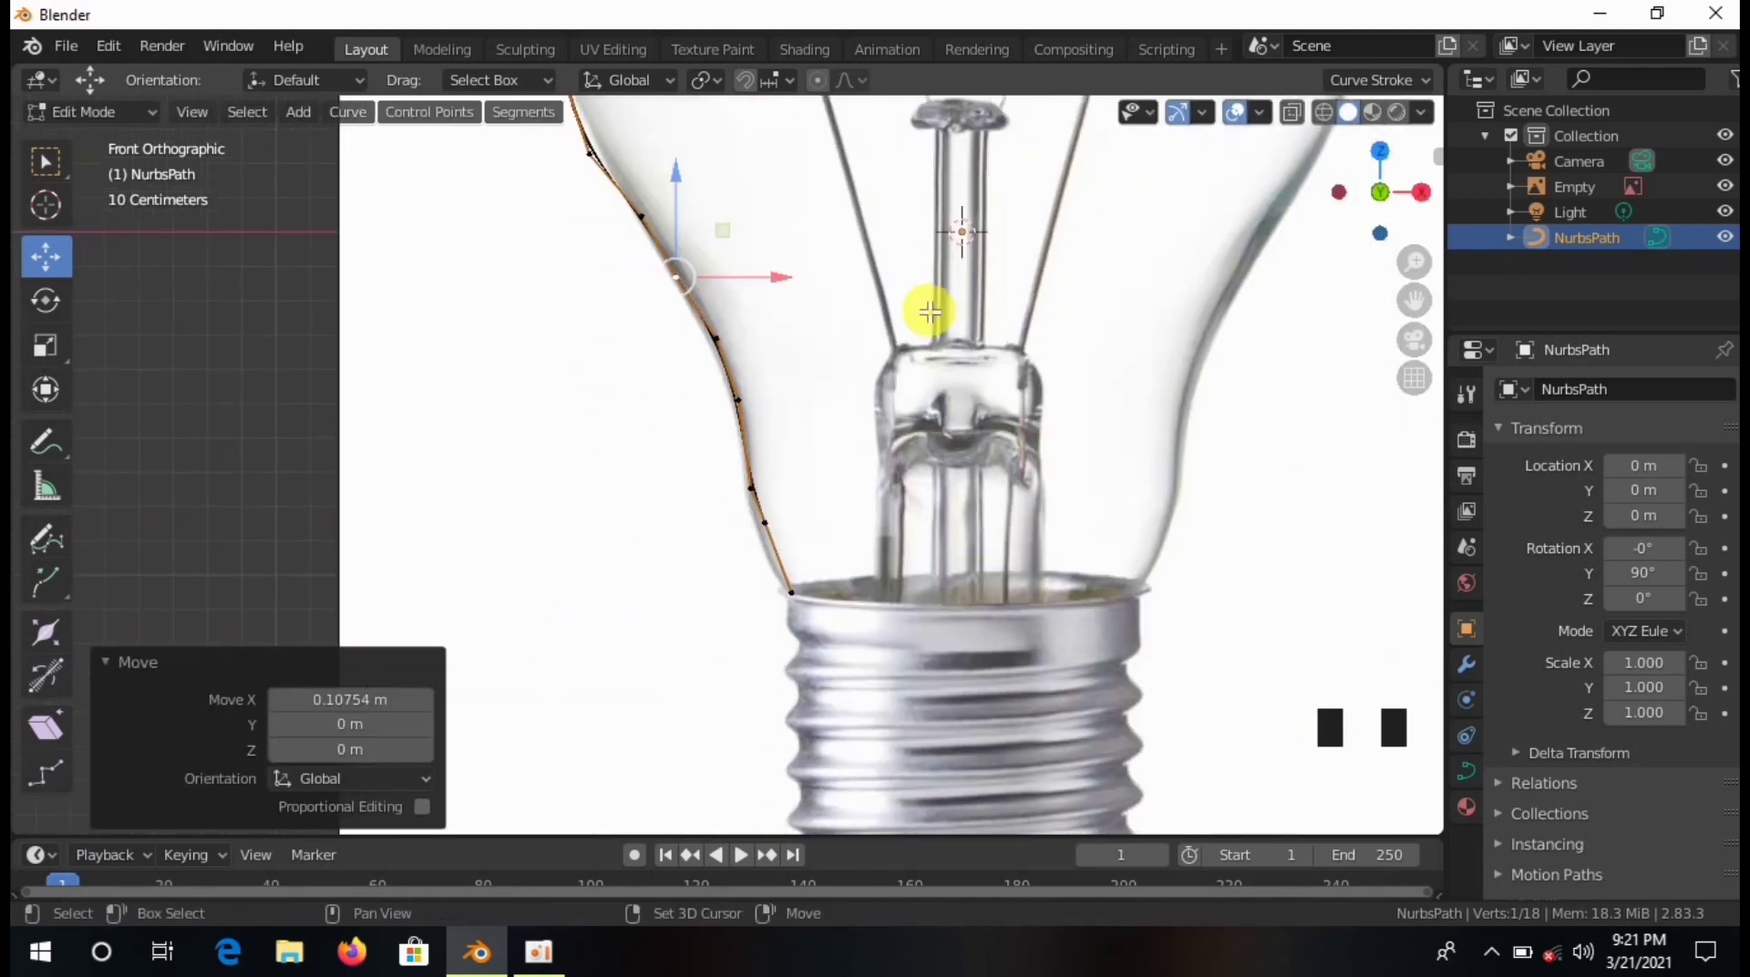
Align the two lowest control points with the glass neck, moving the end point about -0.026 m along X.
{"action": "left_click", "coordinate": [772, 522]}
{"action": "left_click_drag", "start_coordinate": [812, 520], "coordinate": [835, 589]}
{"action": "left_click", "coordinate": [786, 594]}
{"action": "middle_click_drag", "start_coordinate": [834, 589], "coordinate": [672, 352], "text": "shift"}
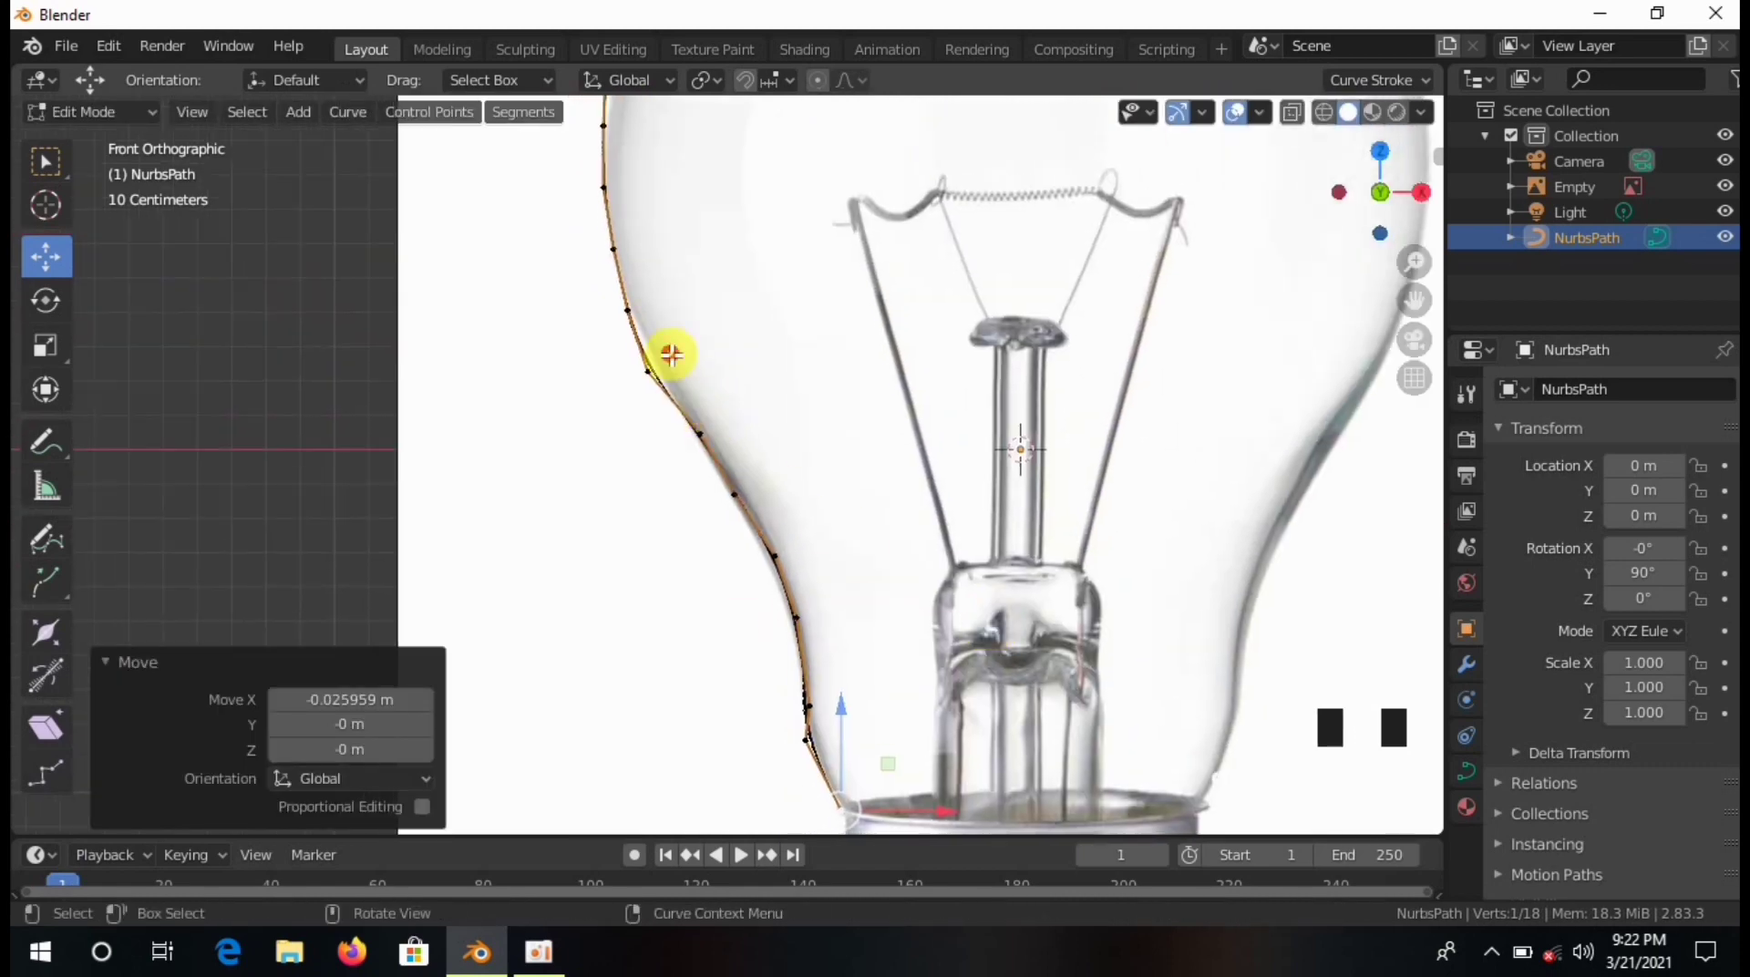
Fine-tune two control points along X on the left side of the glass where it narrows toward the neck.
{"action": "left_click", "coordinate": [668, 360]}
{"action": "left_click_drag", "start_coordinate": [729, 371], "coordinate": [814, 326]}
{"action": "middle_click_drag", "start_coordinate": [813, 326], "coordinate": [702, 402], "text": "shift"}
{"action": "left_click", "coordinate": [609, 324]}
{"action": "left_click_drag", "start_coordinate": [695, 325], "coordinate": [663, 268]}
Nudge two neighbouring control points on the upper left outline right along X, the lower one by about 0.007 m.
{"action": "left_click", "coordinate": [662, 268]}
{"action": "key", "text": "g"}
{"action": "key", "text": "x"}
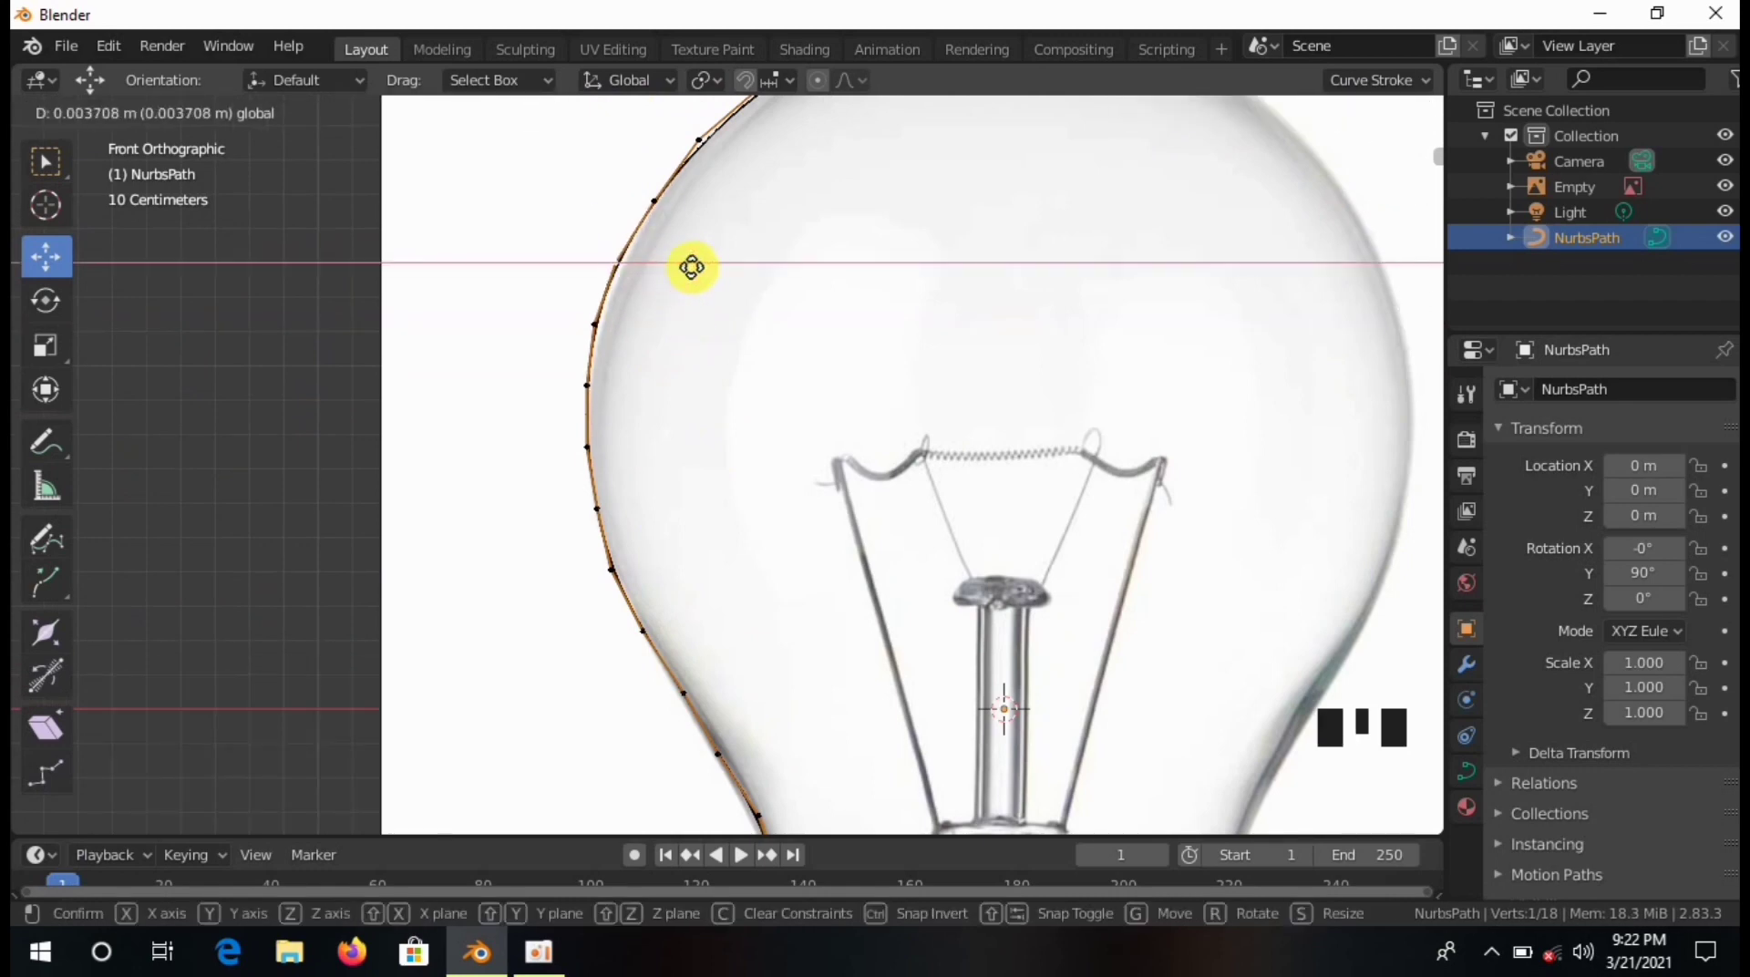
{"action": "left_click", "coordinate": [691, 267]}
{"action": "left_click", "coordinate": [610, 317]}
{"action": "key", "text": "g"}
{"action": "key", "text": "x"}
{"action": "left_click", "coordinate": [674, 320]}
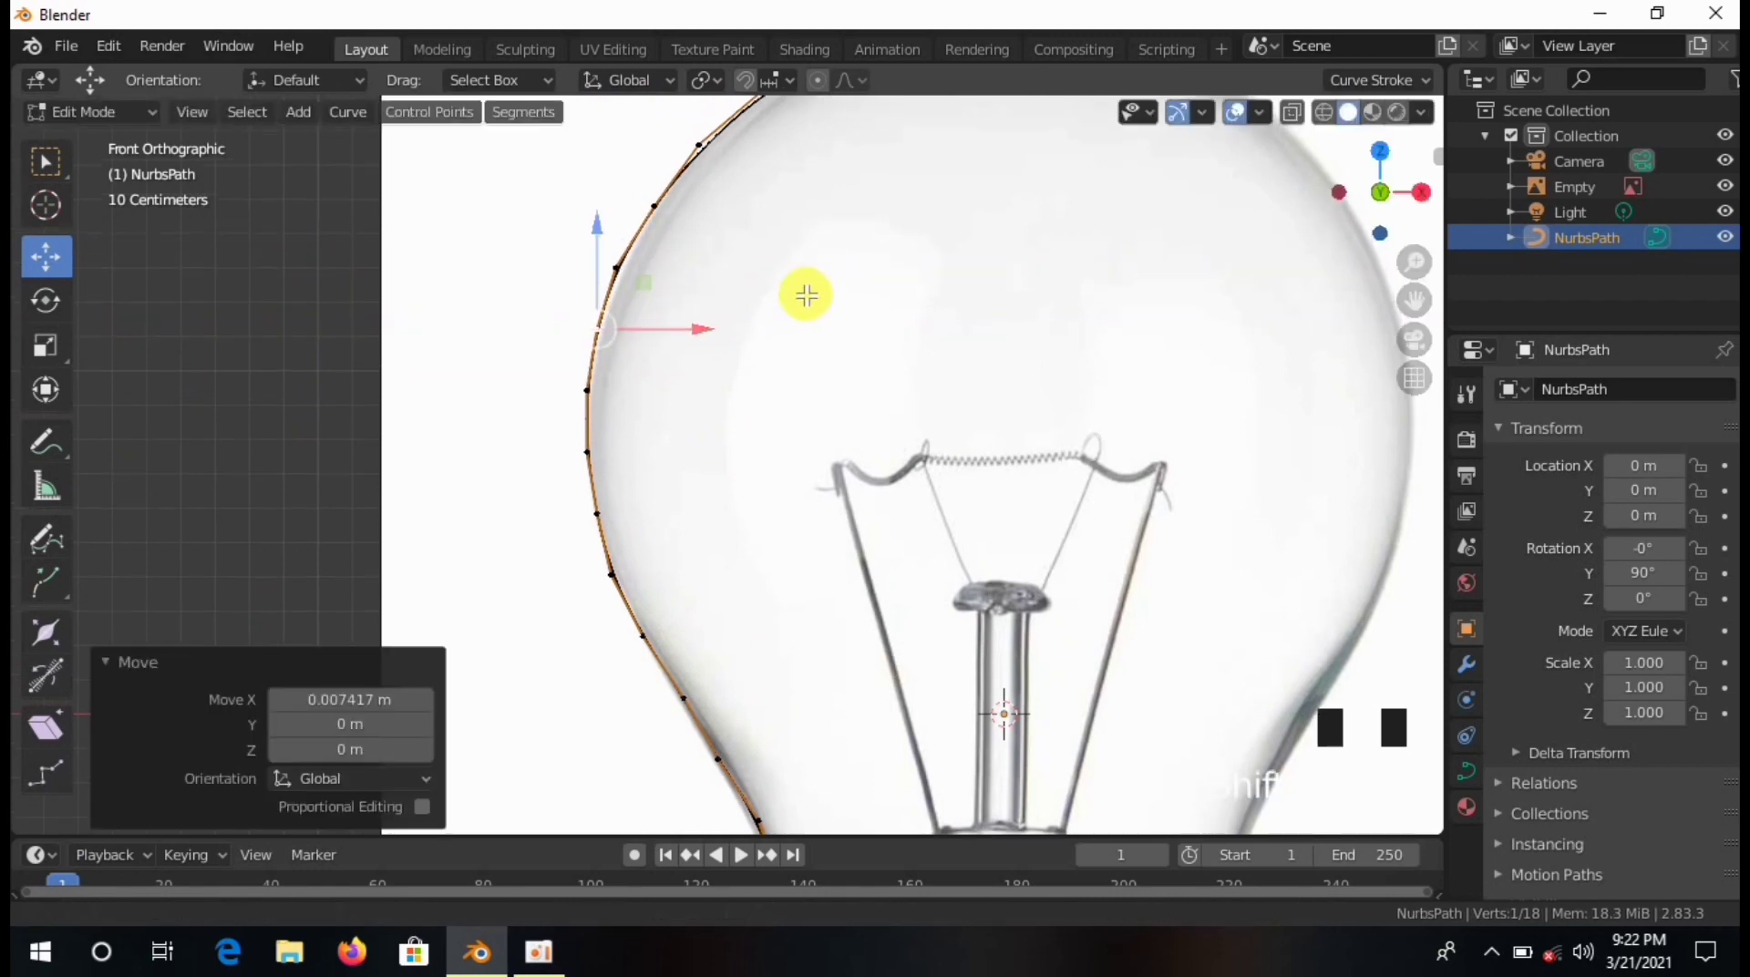
Select the curve's top end point and check the traced outline against the reference from the glass crown down to the metal base.
{"action": "scroll", "coordinate": [653, 289], "scroll_direction": "up", "scroll_amount": 3, "text": "shift"}
{"action": "scroll", "coordinate": [926, 370], "scroll_direction": "down", "scroll_amount": 6}
{"action": "scroll", "coordinate": [707, 558], "scroll_direction": "up", "scroll_amount": 8}
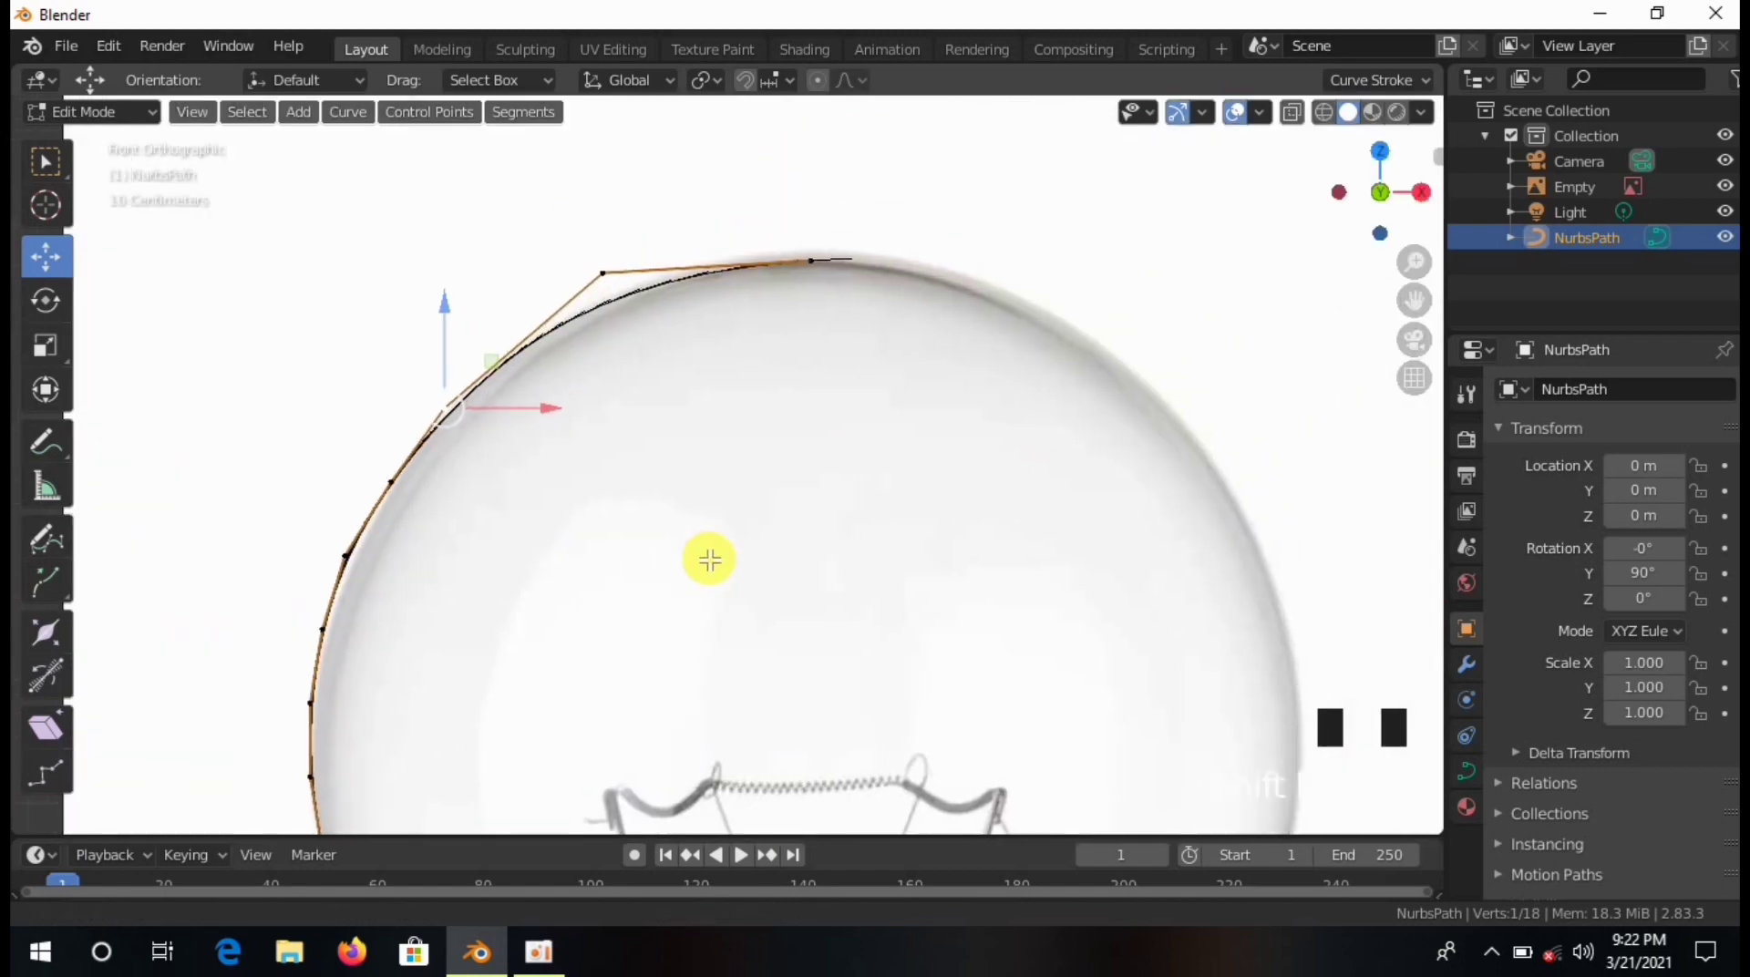
{"action": "left_click_drag", "start_coordinate": [703, 175], "coordinate": [716, 182]}
{"action": "scroll", "coordinate": [816, 336], "scroll_direction": "down", "scroll_amount": 6}
{"action": "middle_click_drag", "start_coordinate": [816, 337], "coordinate": [887, 820]}
{"action": "scroll", "coordinate": [824, 648], "scroll_direction": "down", "scroll_amount": 2}
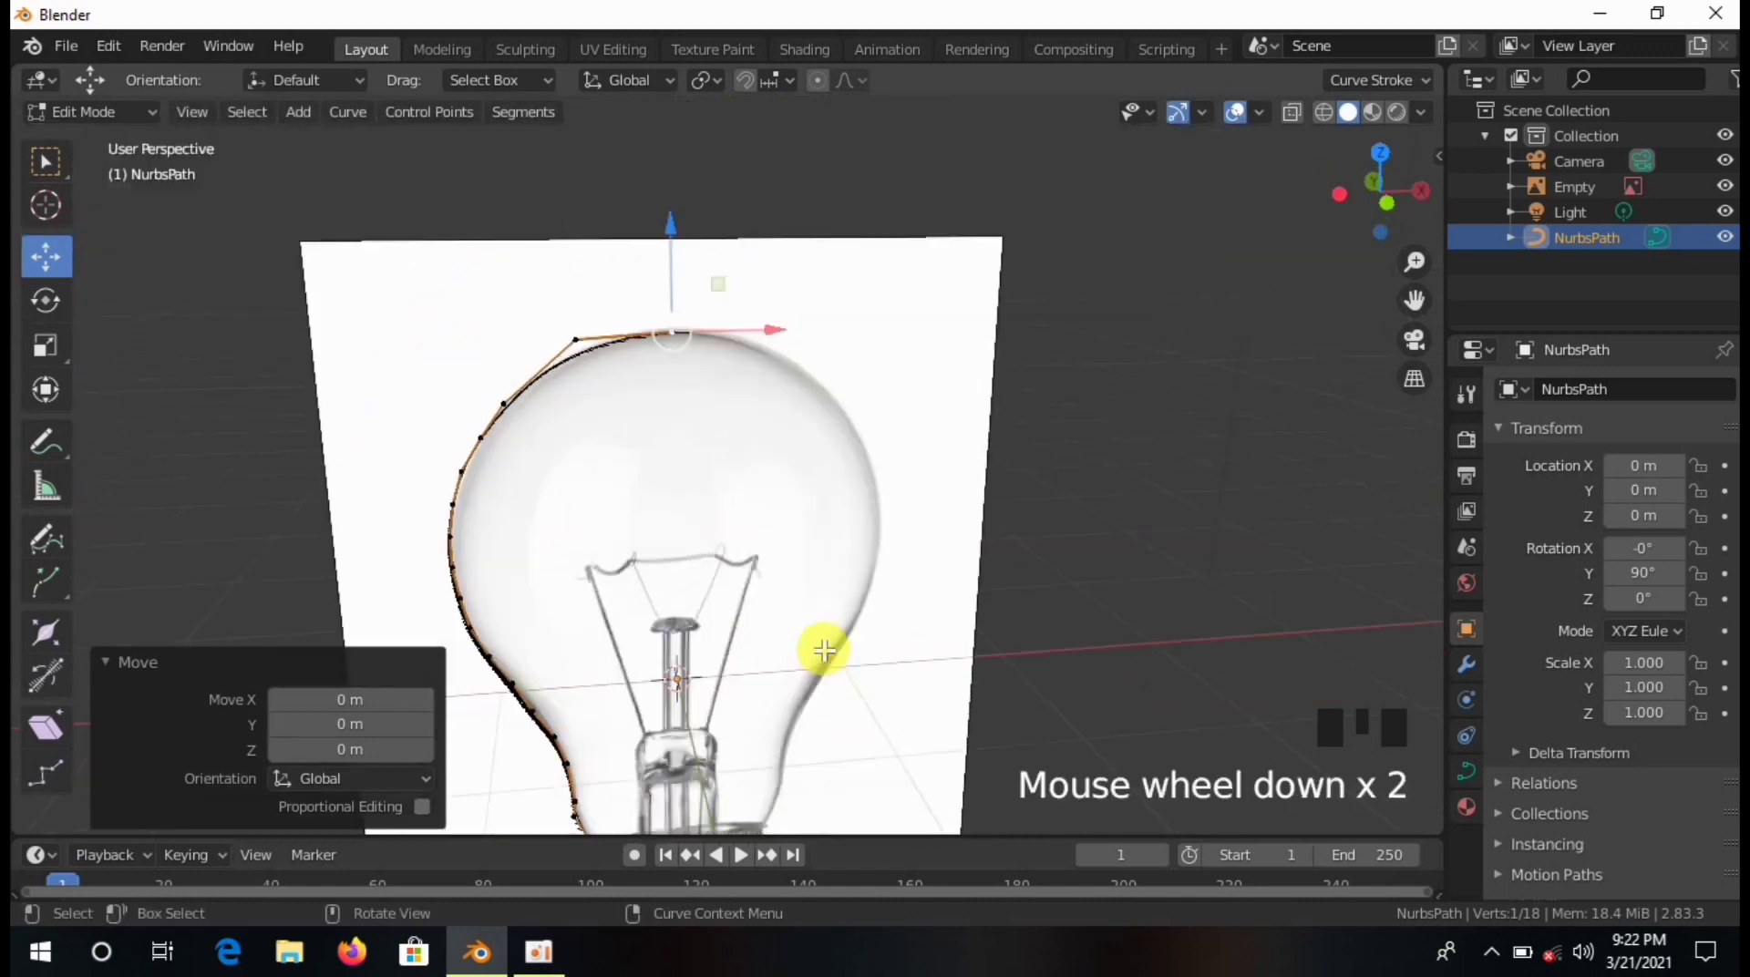
{"action": "middle_click_drag", "start_coordinate": [823, 647], "coordinate": [940, 286], "text": "shift"}
{"action": "scroll", "coordinate": [726, 671], "scroll_direction": "up", "scroll_amount": 9}
{"action": "scroll", "coordinate": [675, 527], "scroll_direction": "up", "scroll_amount": 4}
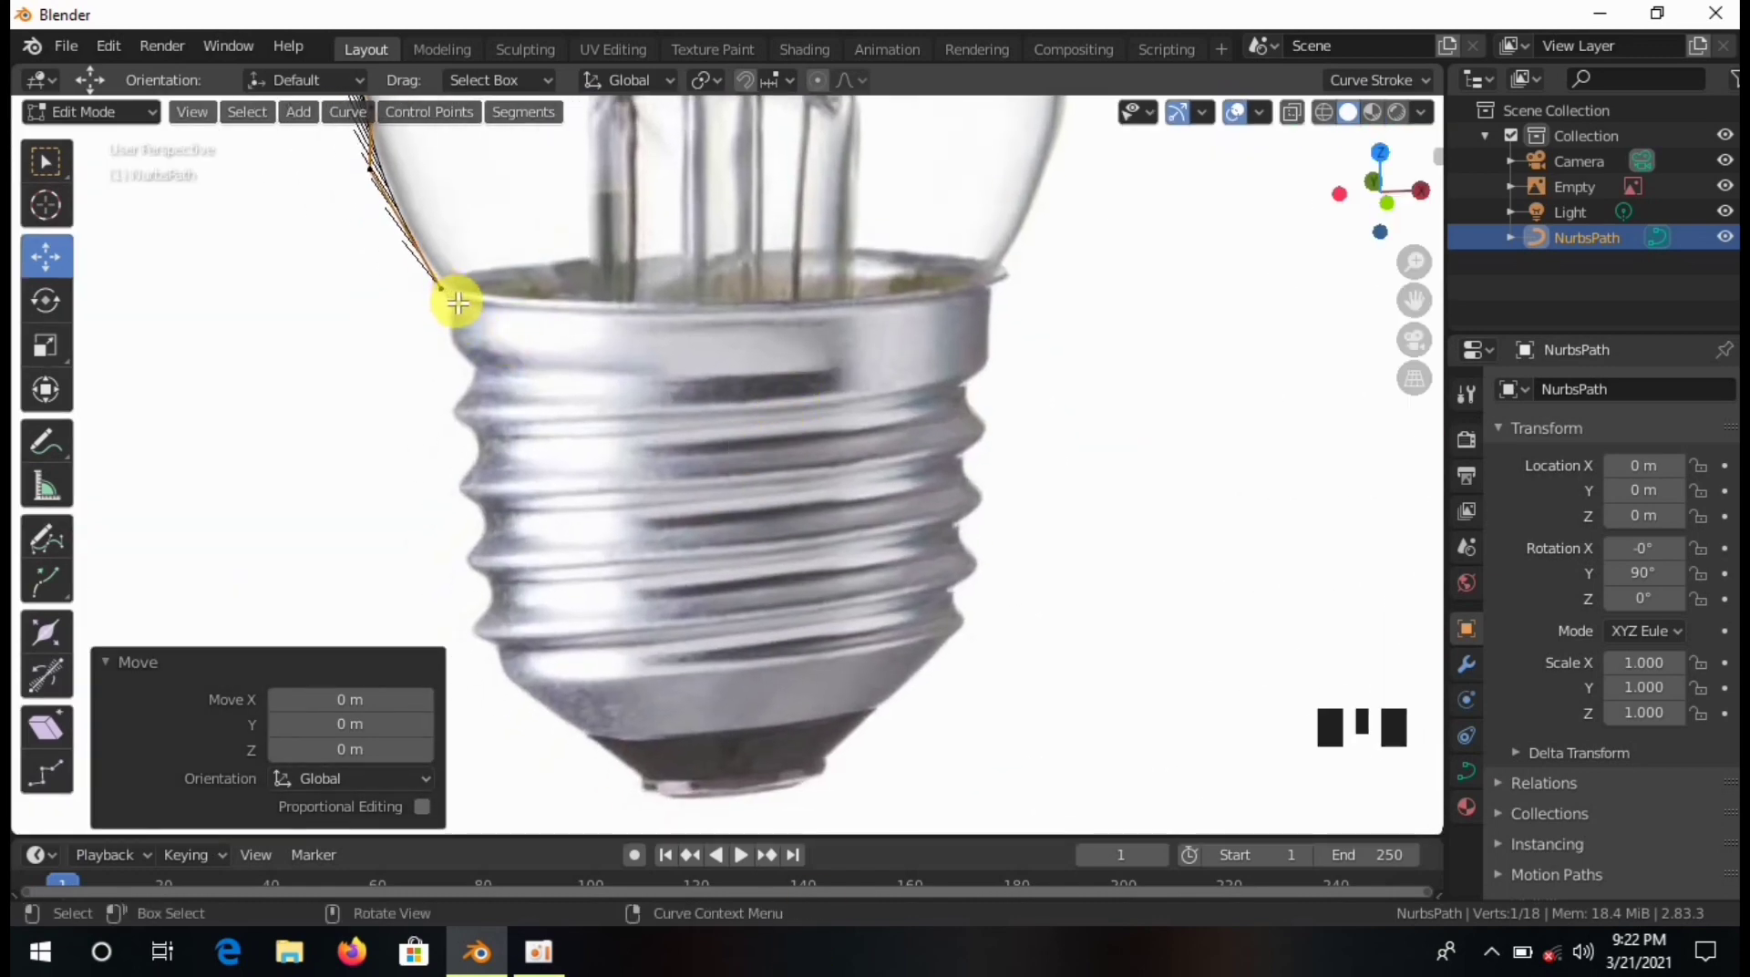
{"action": "scroll", "coordinate": [474, 316], "scroll_direction": "down", "scroll_amount": 5}
{"action": "key", "text": "KP_1"}
{"action": "scroll", "coordinate": [930, 648], "scroll_direction": "down", "scroll_amount": 5}
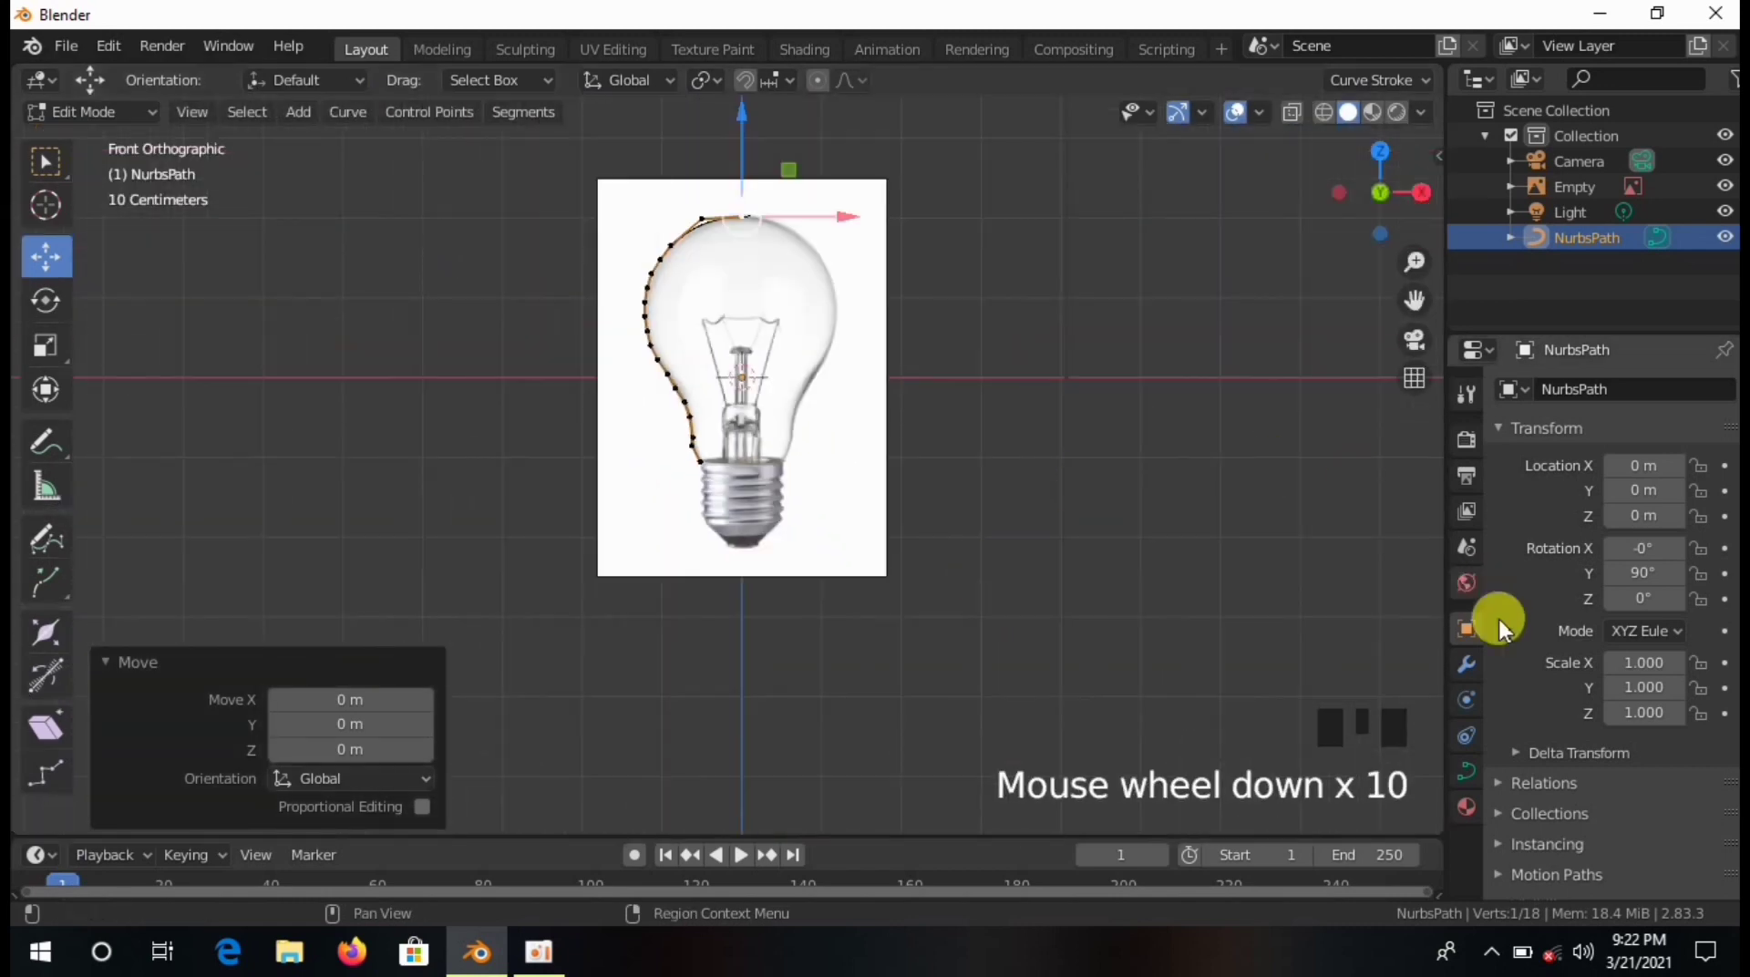
Leave curve editing and add a Screw modifier to the glass profile, revolving it around the X axis.
{"action": "left_click", "coordinate": [1466, 665]}
{"action": "left_click", "coordinate": [1527, 389]}
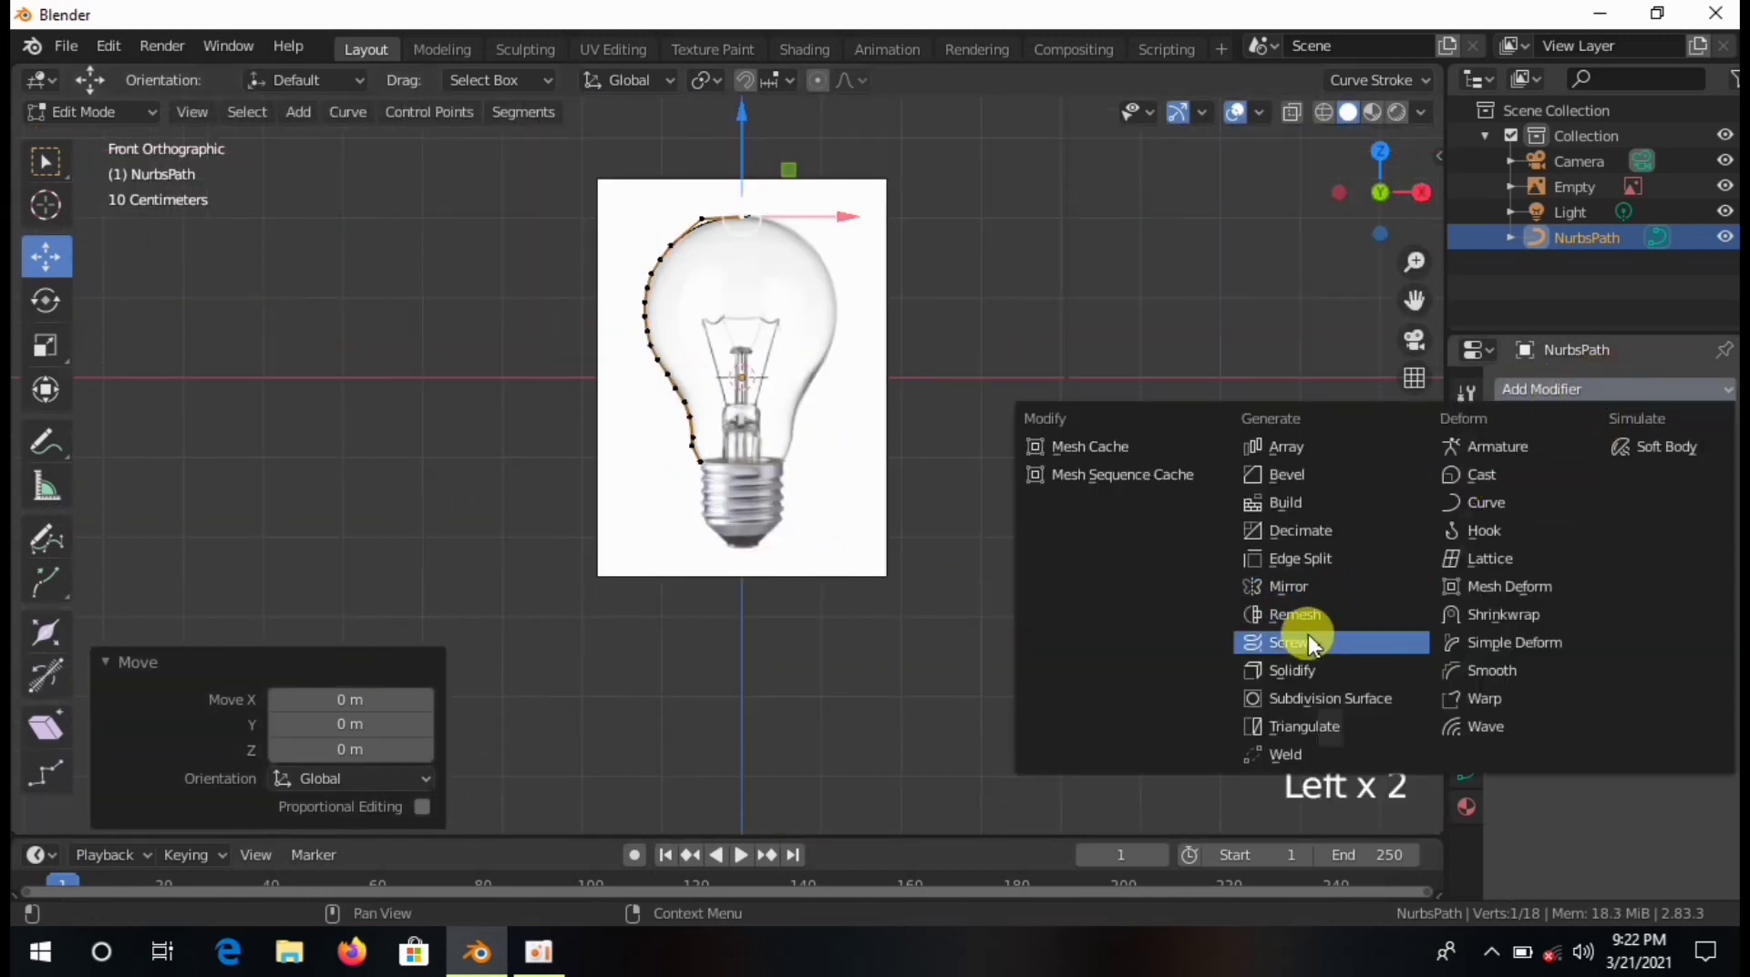
{"action": "left_click", "coordinate": [520, 258]}
{"action": "key", "text": "Tab"}
{"action": "key", "text": "Tab"}
{"action": "left_click", "coordinate": [1573, 395]}
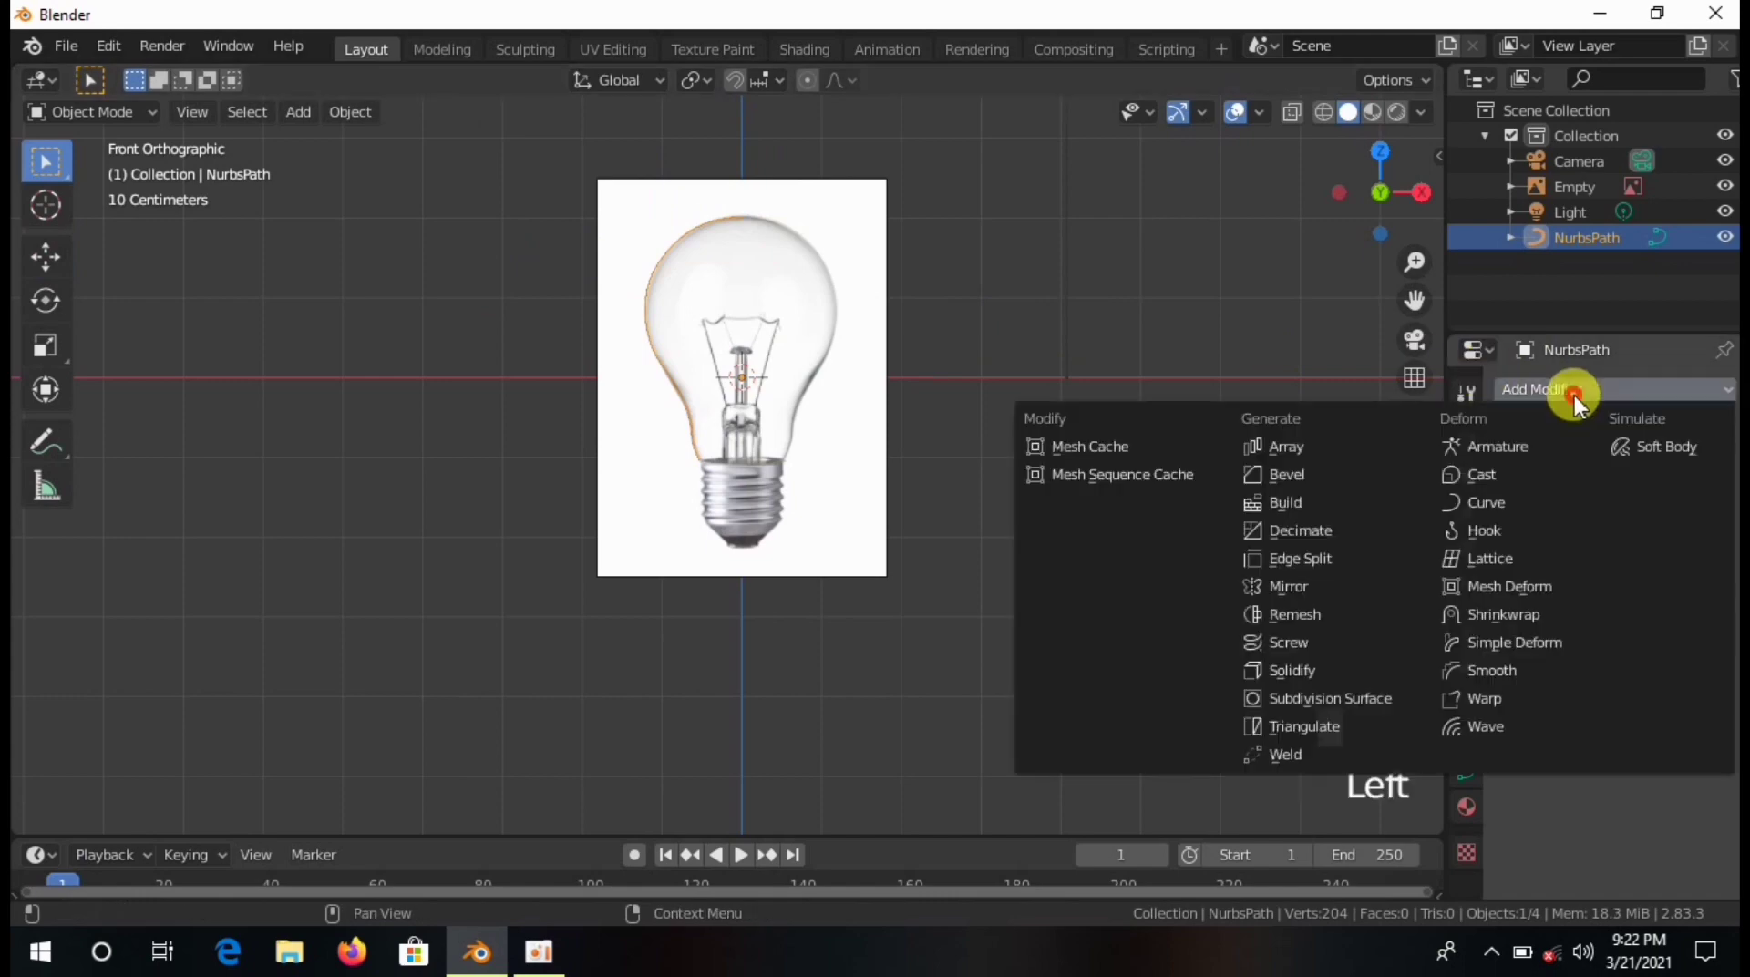
{"action": "left_click", "coordinate": [1372, 641]}
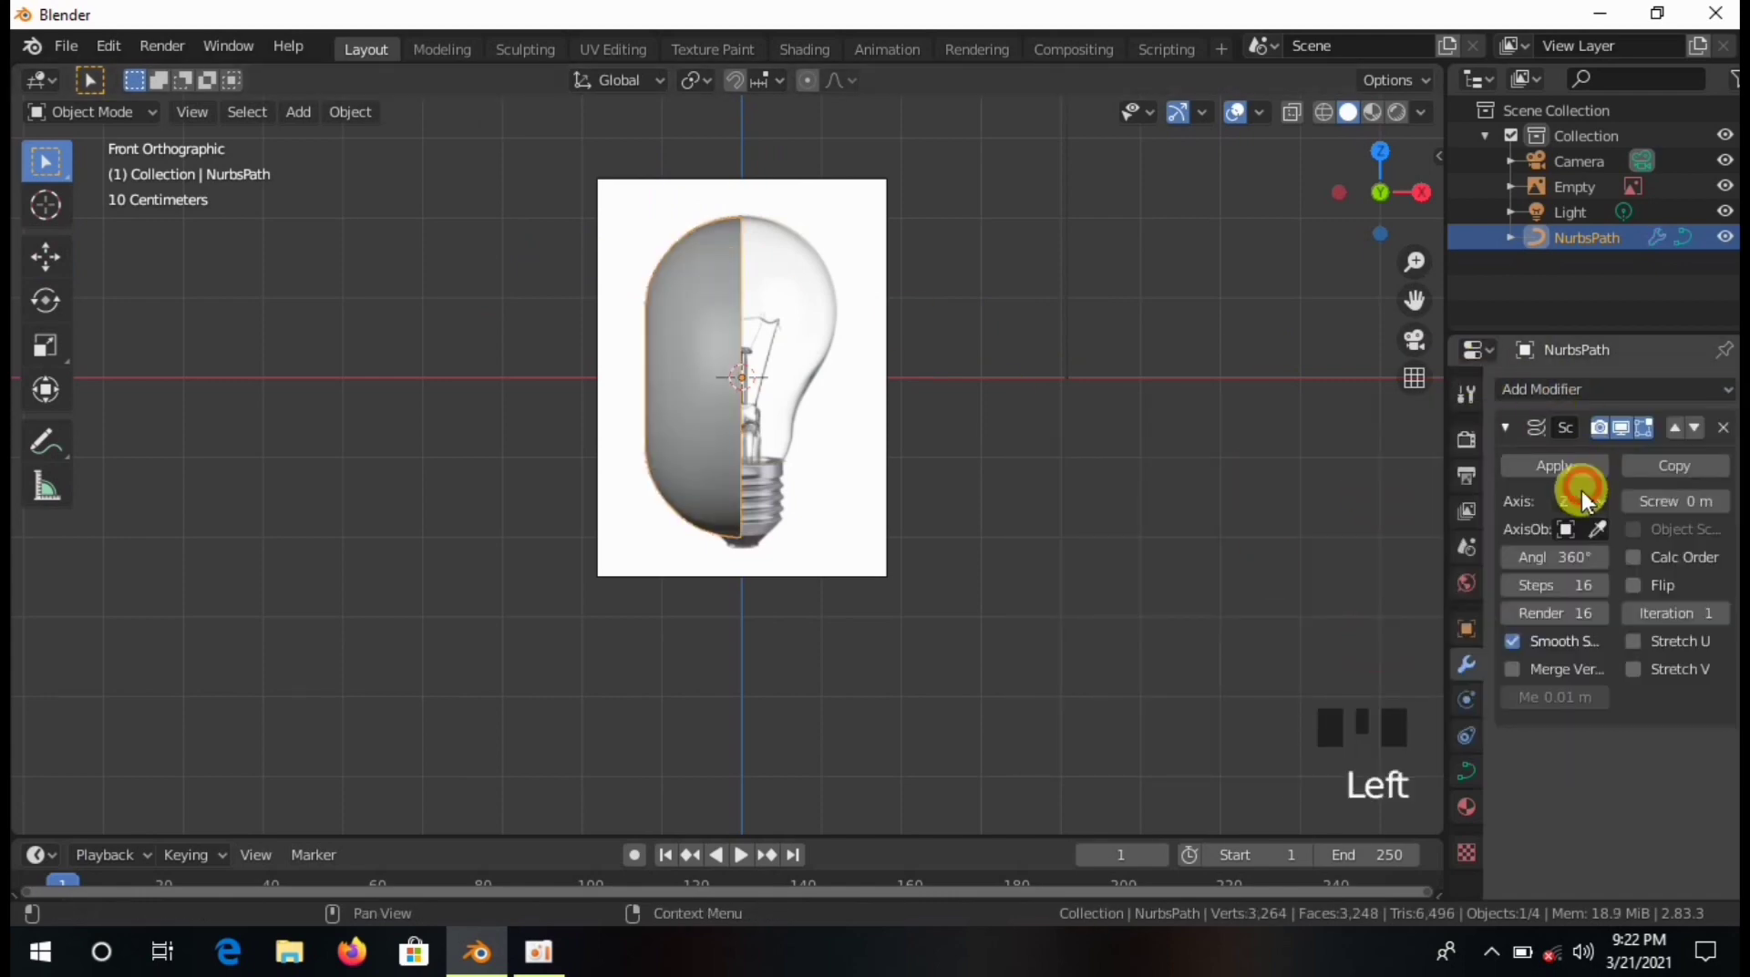
{"action": "left_click", "coordinate": [1582, 533]}
Examine the revolved glass from several angles, including its open neck above the metal base.
{"action": "middle_click_drag", "start_coordinate": [1093, 501], "coordinate": [860, 432]}
{"action": "scroll", "coordinate": [818, 354], "scroll_direction": "up", "scroll_amount": 5}
{"action": "middle_click_drag", "start_coordinate": [819, 353], "coordinate": [866, 957]}
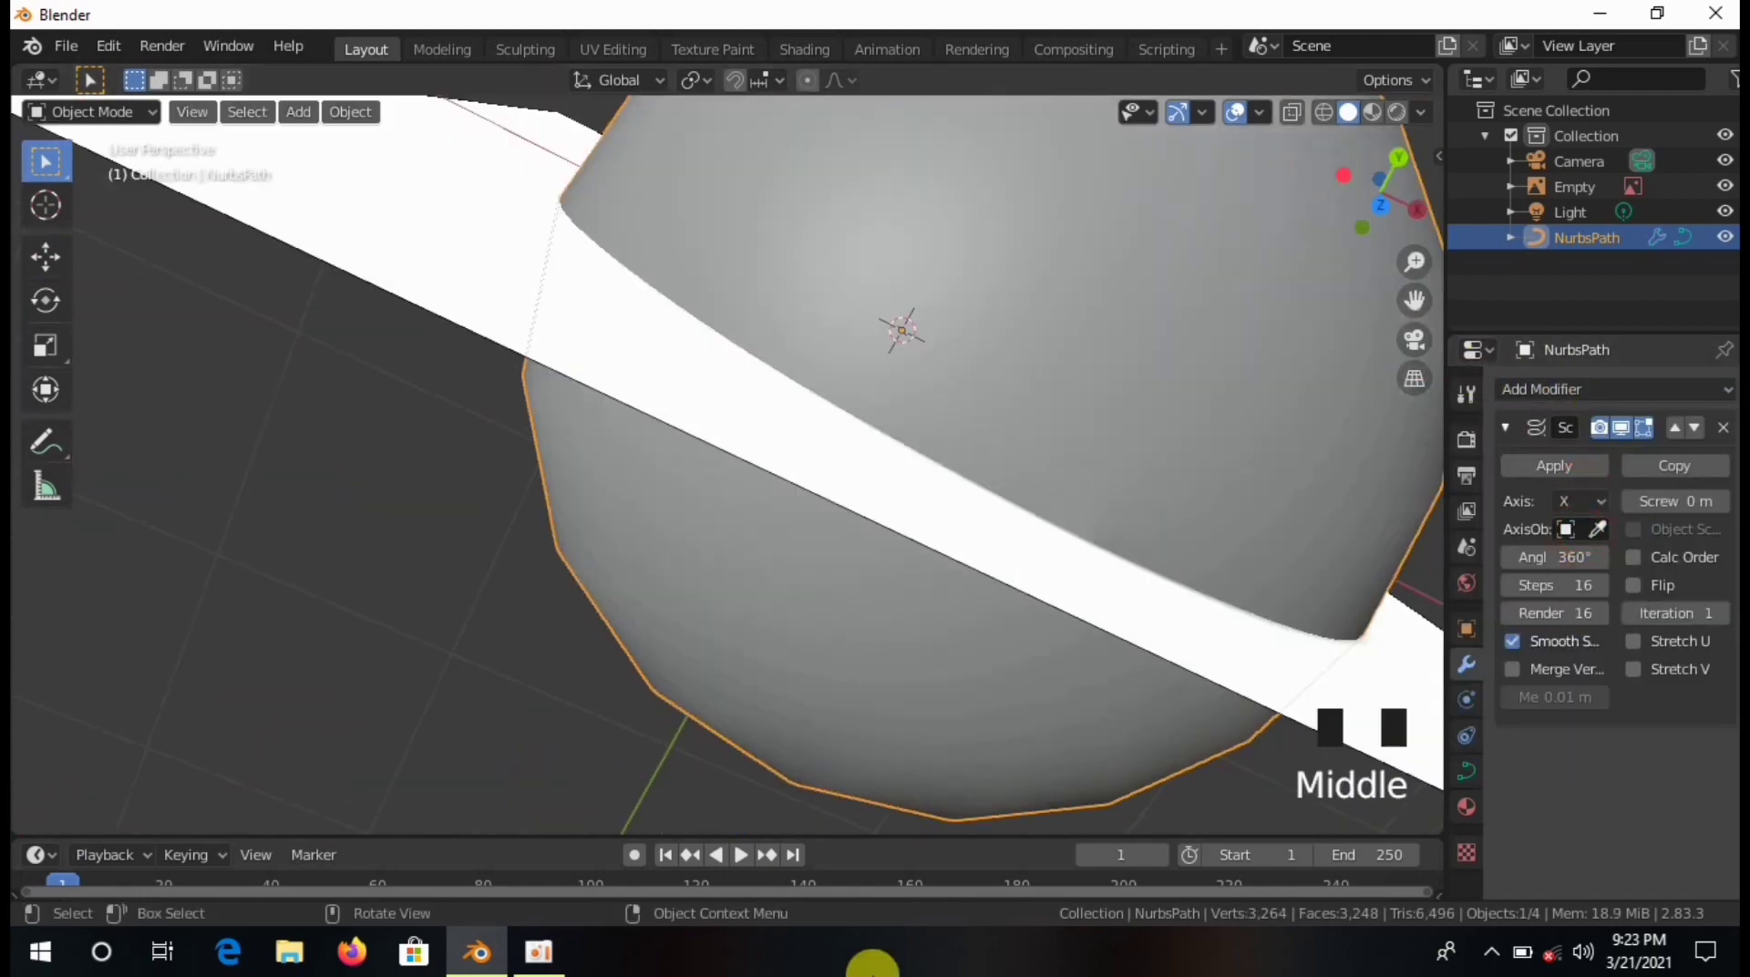
{"action": "scroll", "coordinate": [854, 560], "scroll_direction": "down", "scroll_amount": 4}
{"action": "middle_click_drag", "start_coordinate": [855, 560], "coordinate": [1031, 385]}
{"action": "scroll", "coordinate": [725, 483], "scroll_direction": "up", "scroll_amount": 8}
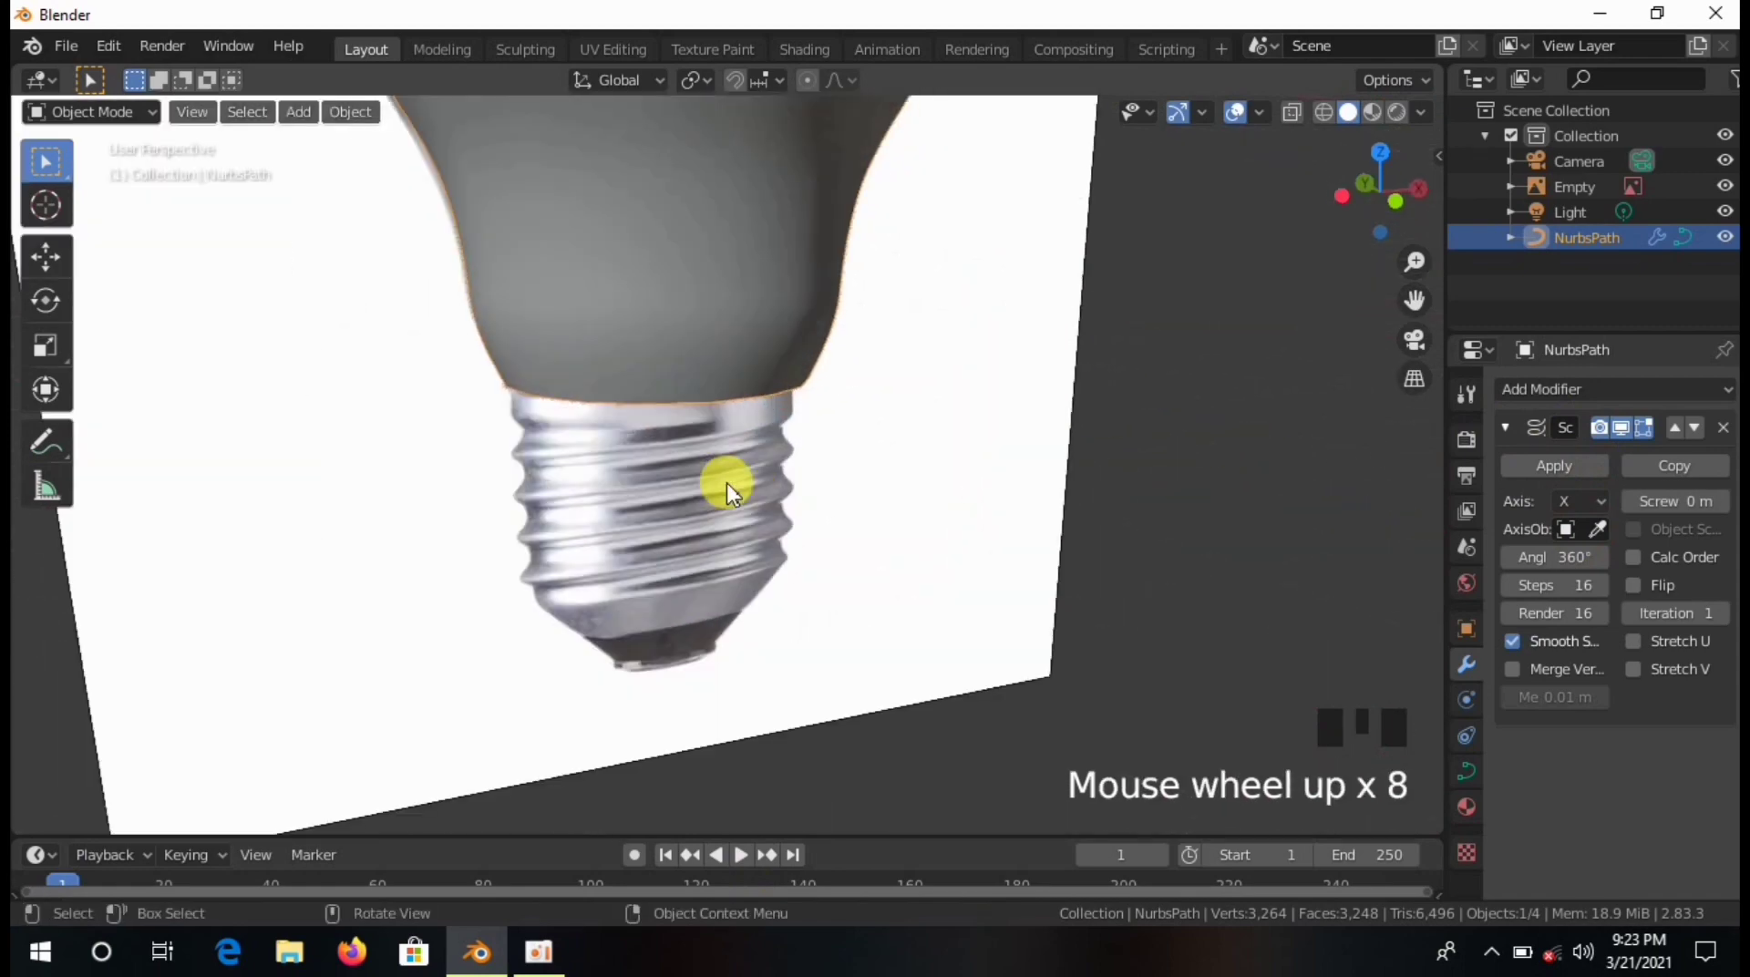
{"action": "middle_click_drag", "start_coordinate": [726, 483], "coordinate": [751, 352]}
{"action": "right_click", "coordinate": [798, 368]}
{"action": "left_click", "coordinate": [931, 304]}
{"action": "scroll", "coordinate": [812, 297], "scroll_direction": "down", "scroll_amount": 5}
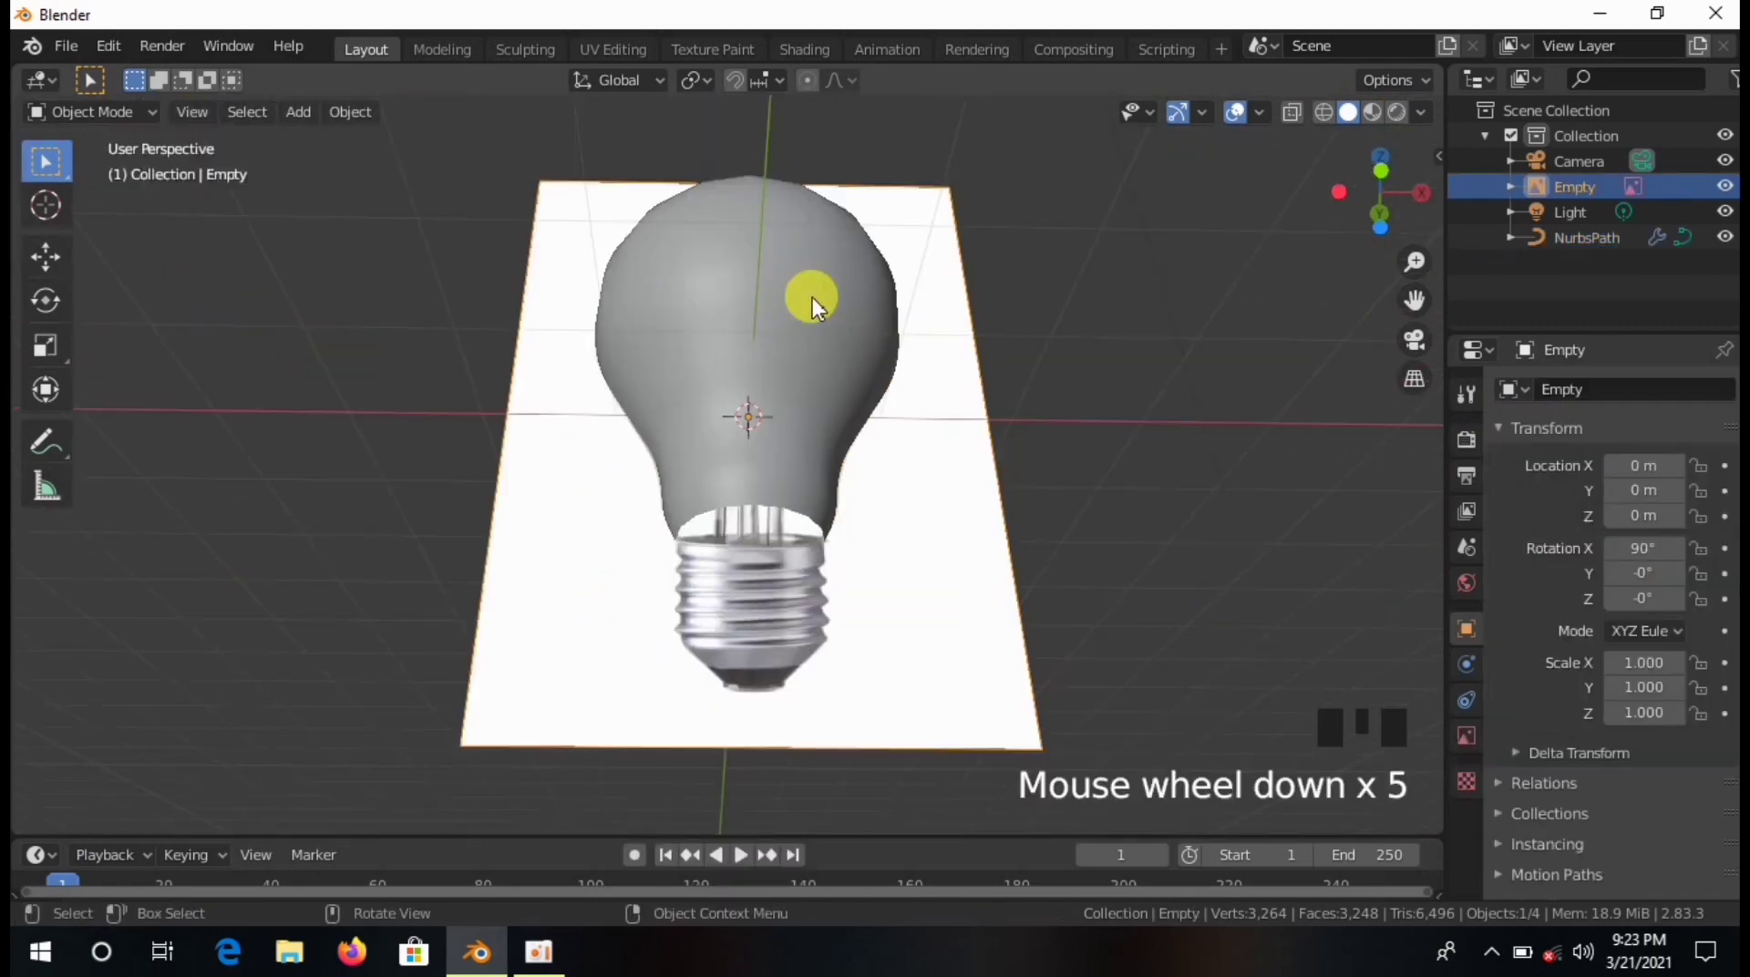
{"action": "middle_click_drag", "start_coordinate": [811, 297], "coordinate": [848, 428]}
{"action": "left_click", "coordinate": [731, 206]}
{"action": "left_click", "coordinate": [822, 206]}
{"action": "scroll", "coordinate": [822, 206], "scroll_direction": "down", "scroll_amount": 3}
{"action": "middle_click_drag", "start_coordinate": [822, 206], "coordinate": [1170, 400], "text": "shift"}
{"action": "left_click", "coordinate": [1618, 390]}
Convert the revolved glass curve to a mesh.
{"action": "middle_click_drag", "start_coordinate": [911, 347], "coordinate": [769, 285]}
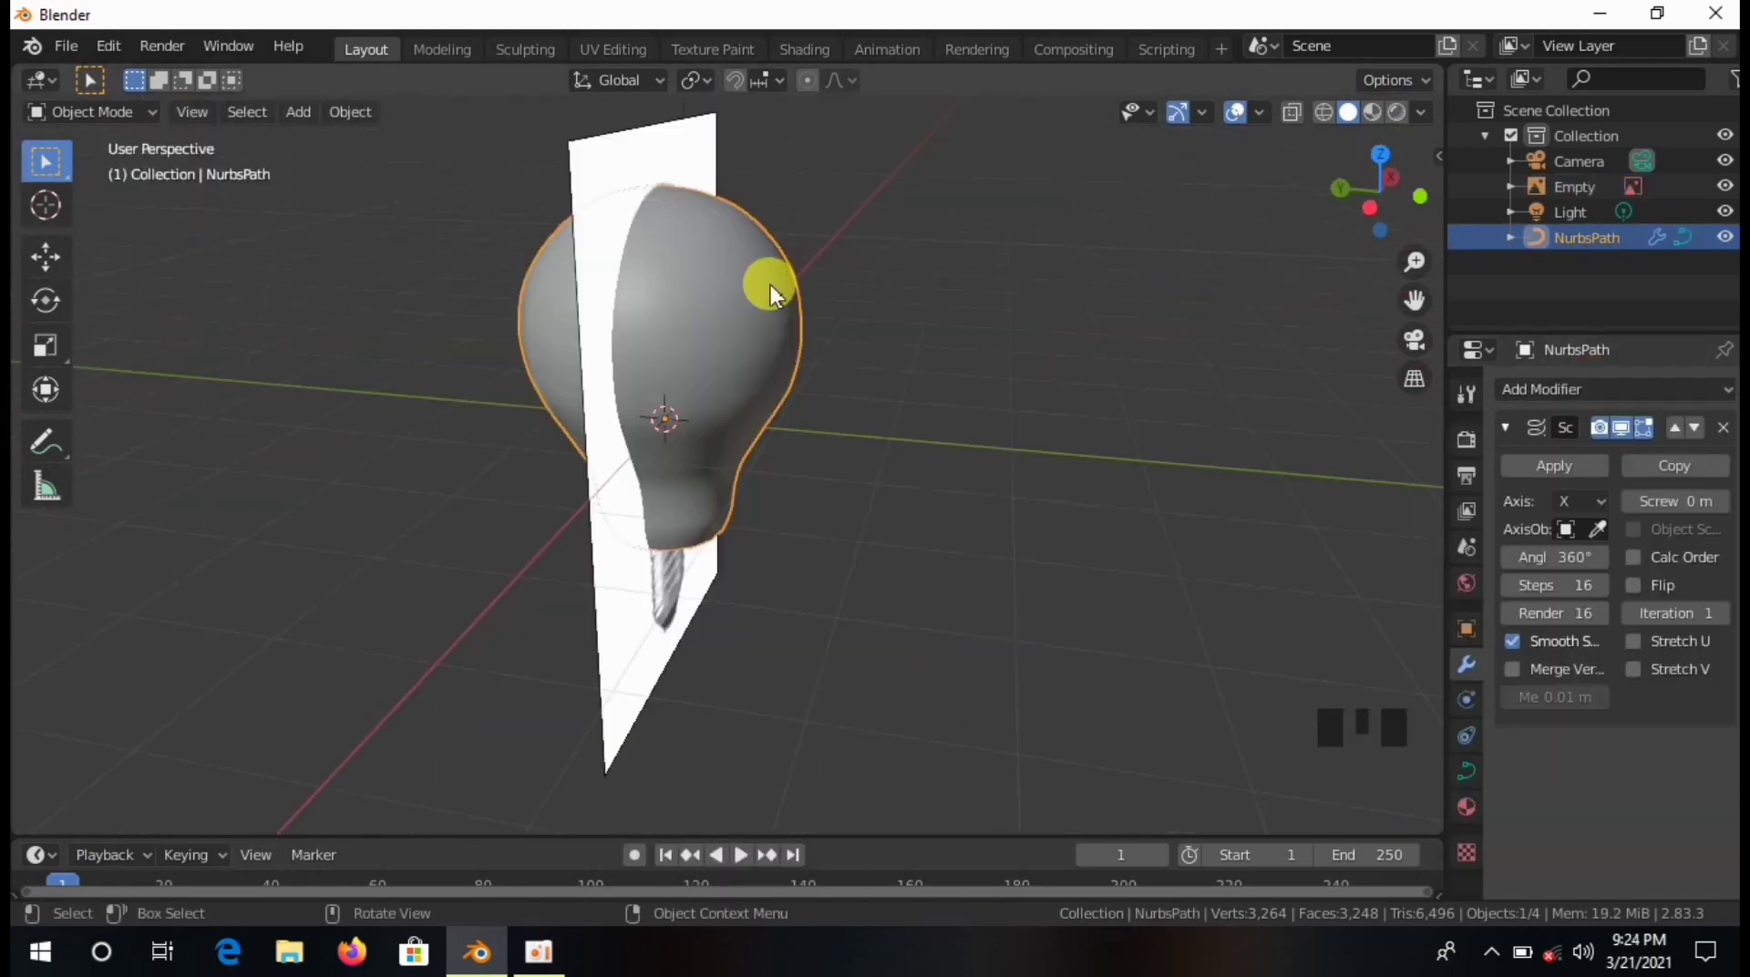
{"action": "right_click", "coordinate": [769, 284]}
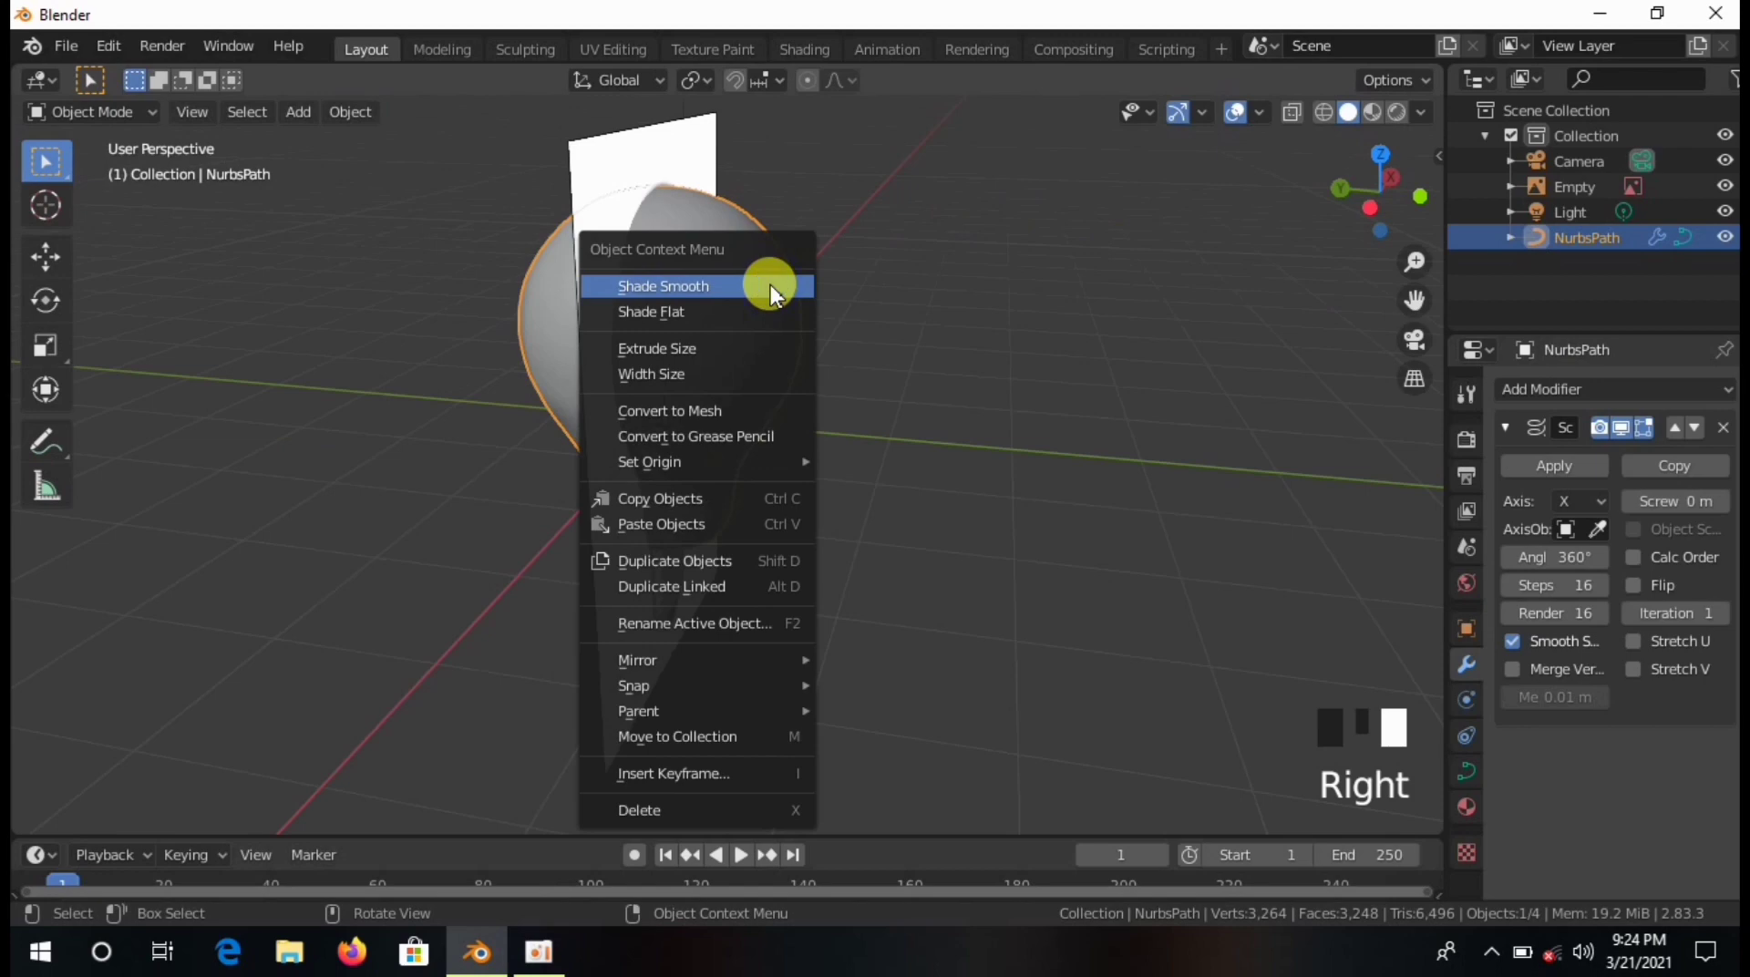
{"action": "left_click", "coordinate": [770, 410]}
{"action": "left_click", "coordinate": [1157, 392]}
{"action": "left_click", "coordinate": [709, 357]}
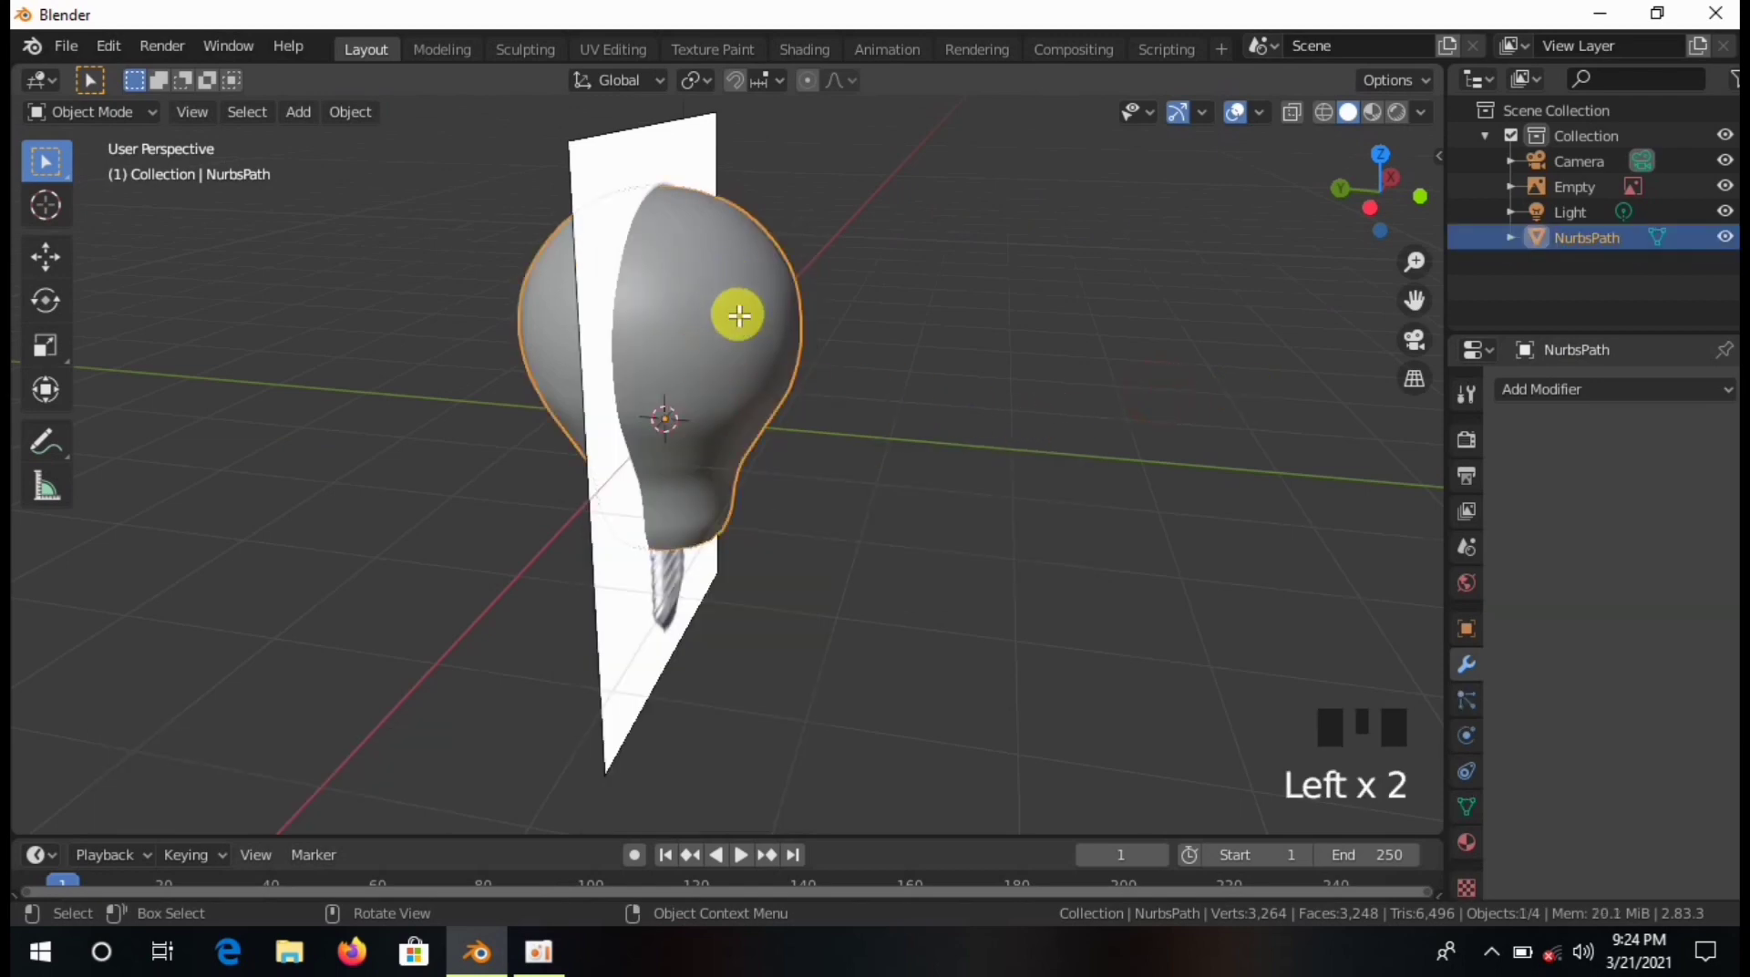
Open the glass mesh for editing and select the open vertex ring at the neck in front view with X-ray on.
{"action": "key", "text": "Tab"}
{"action": "middle_click_drag", "start_coordinate": [738, 315], "coordinate": [611, 360]}
{"action": "key", "text": "Tab"}
{"action": "middle_click_drag", "start_coordinate": [933, 481], "coordinate": [883, 428]}
{"action": "key", "text": "Tab"}
{"action": "scroll", "coordinate": [855, 504], "scroll_direction": "up", "scroll_amount": 4}
{"action": "middle_click_drag", "start_coordinate": [855, 504], "coordinate": [873, 463]}
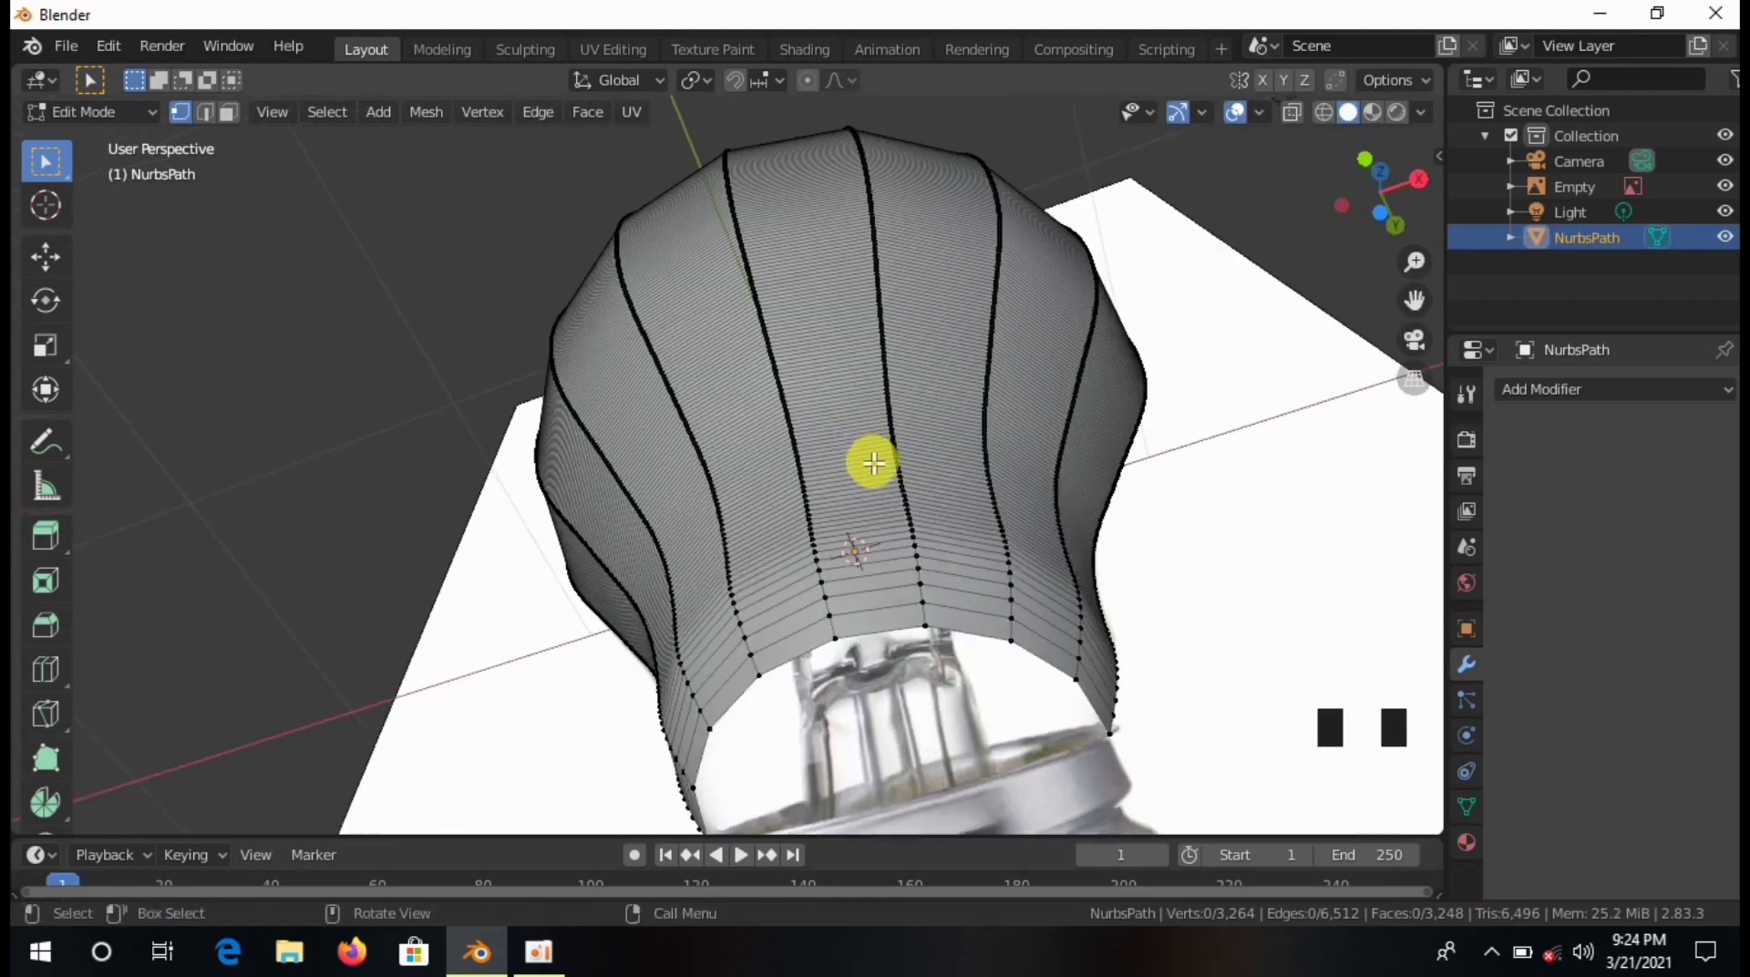
{"action": "key", "text": "KP_1"}
{"action": "scroll", "coordinate": [916, 593], "scroll_direction": "up", "scroll_amount": 5}
{"action": "middle_click_drag", "start_coordinate": [902, 711], "coordinate": [759, 211], "text": "shift"}
{"action": "scroll", "coordinate": [671, 355], "scroll_direction": "up", "scroll_amount": 2}
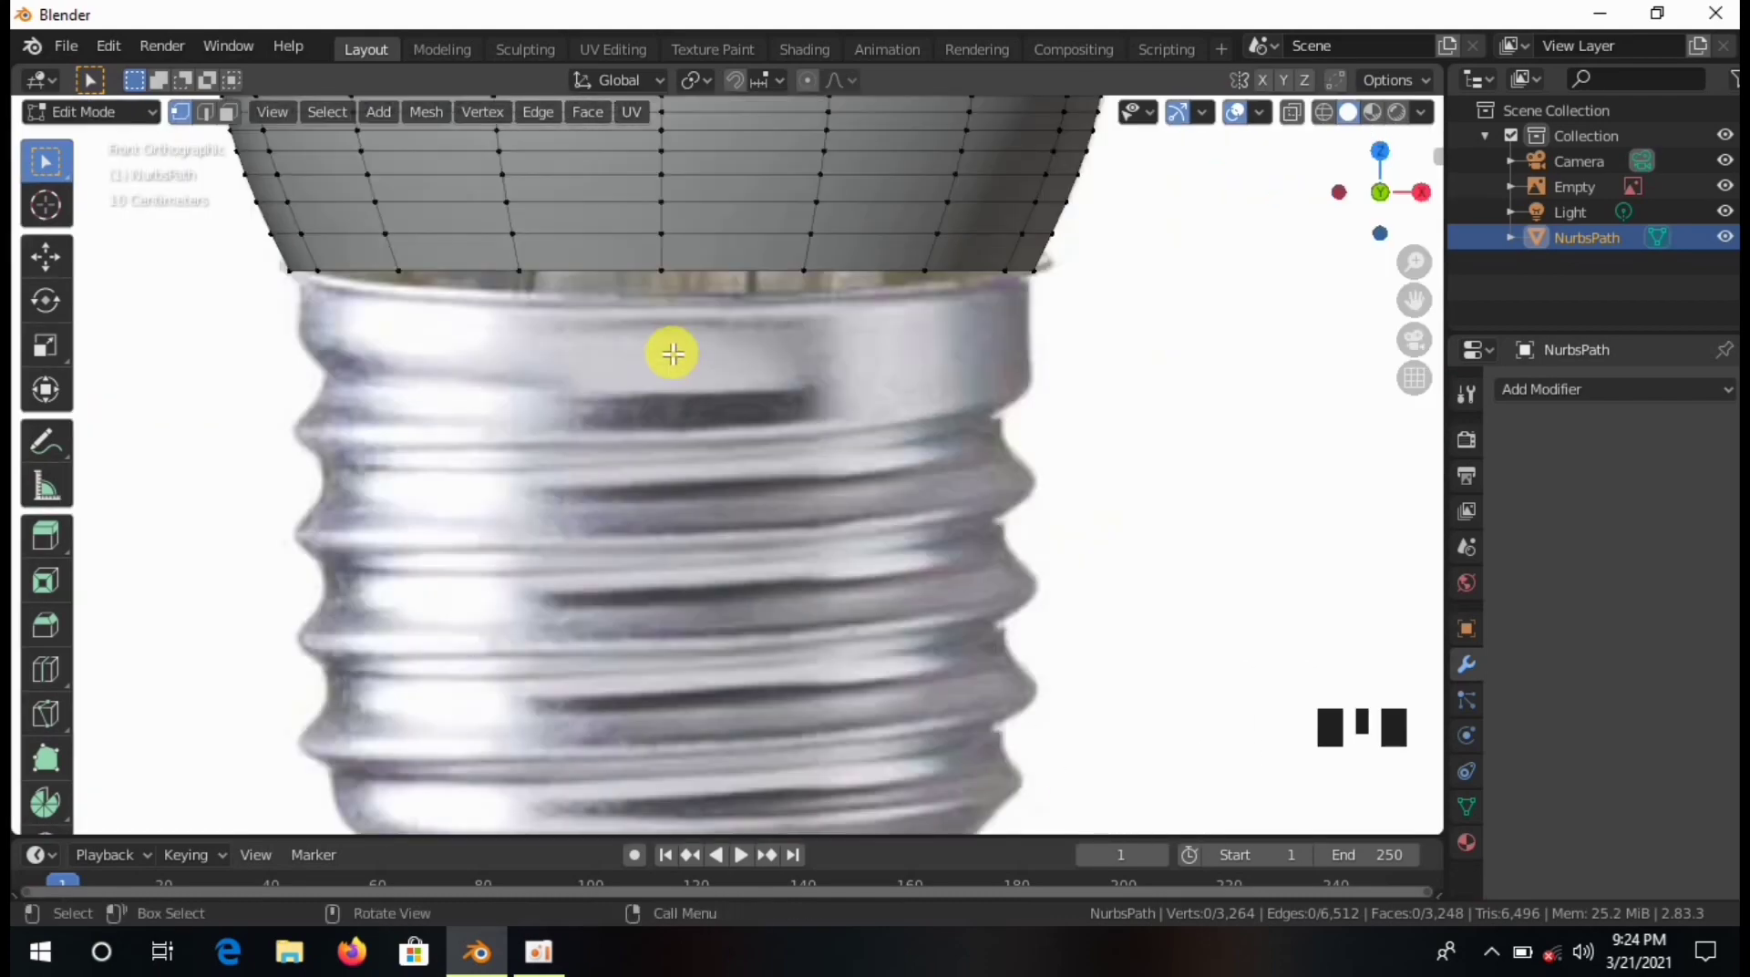
{"action": "middle_click_drag", "start_coordinate": [672, 355], "coordinate": [695, 507], "text": "shift"}
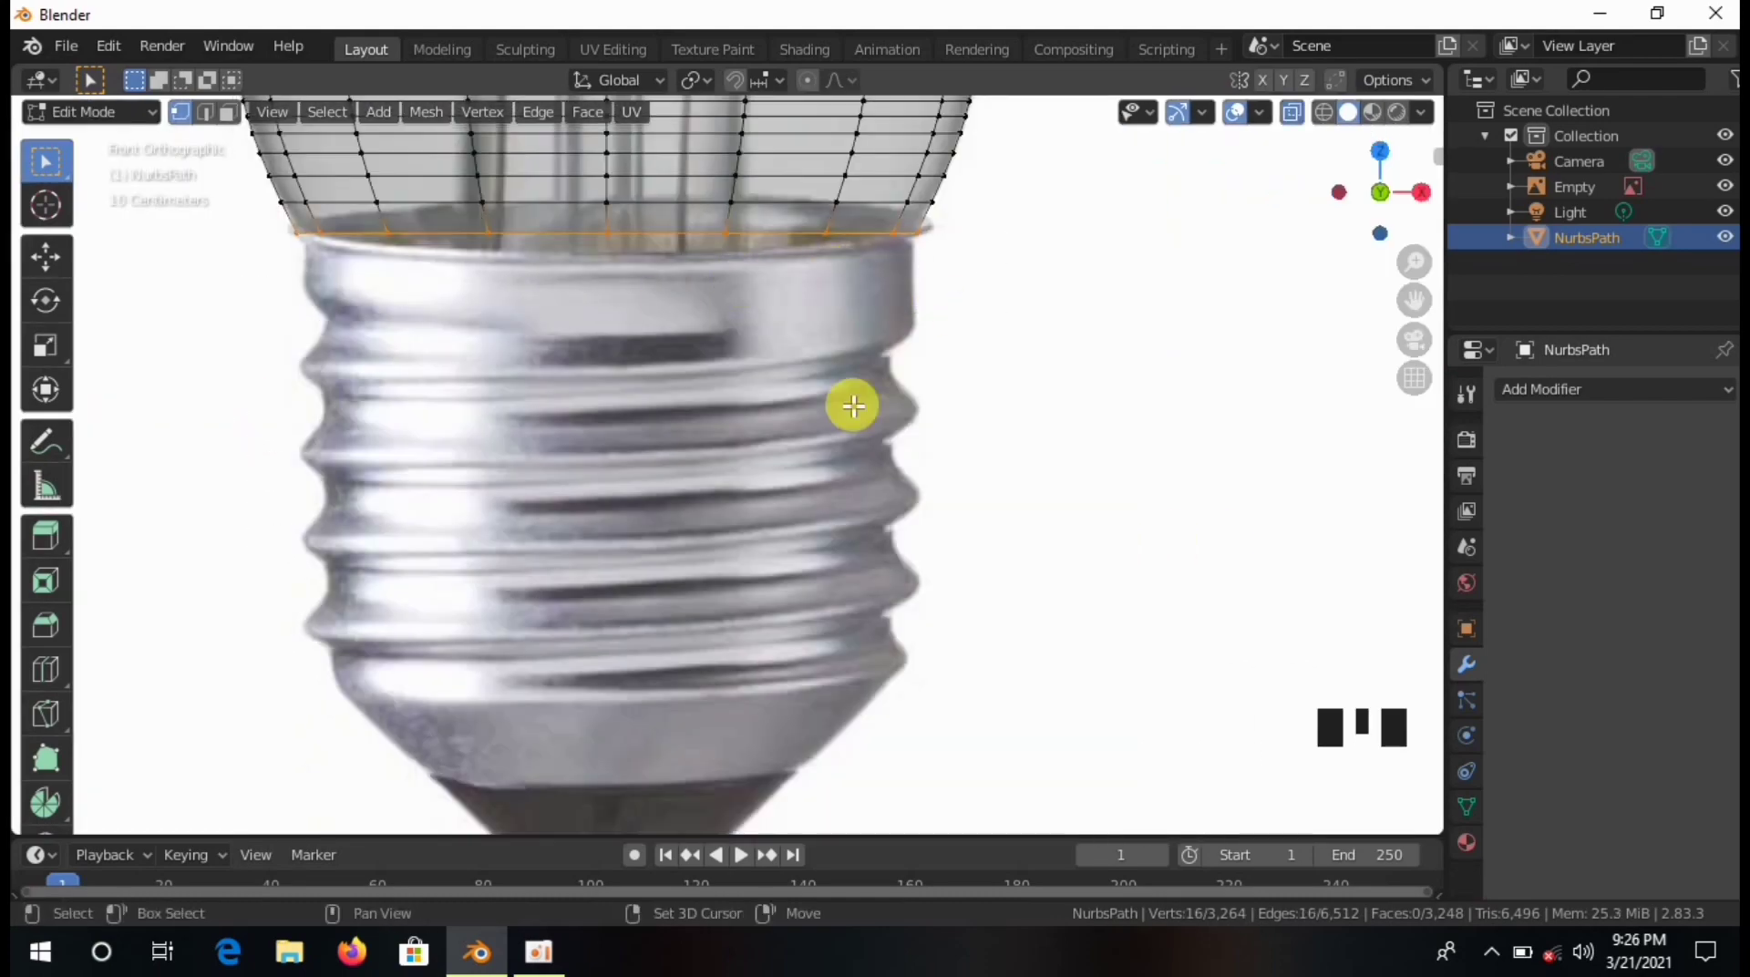
{"action": "key", "text": "alt+z"}
{"action": "middle_click_drag", "start_coordinate": [852, 403], "coordinate": [976, 528], "text": "shift"}
Extrude the neck ring about 0.136 m down along Z and scale it in slightly to fit the base's upper collar.
{"action": "key", "text": "g"}
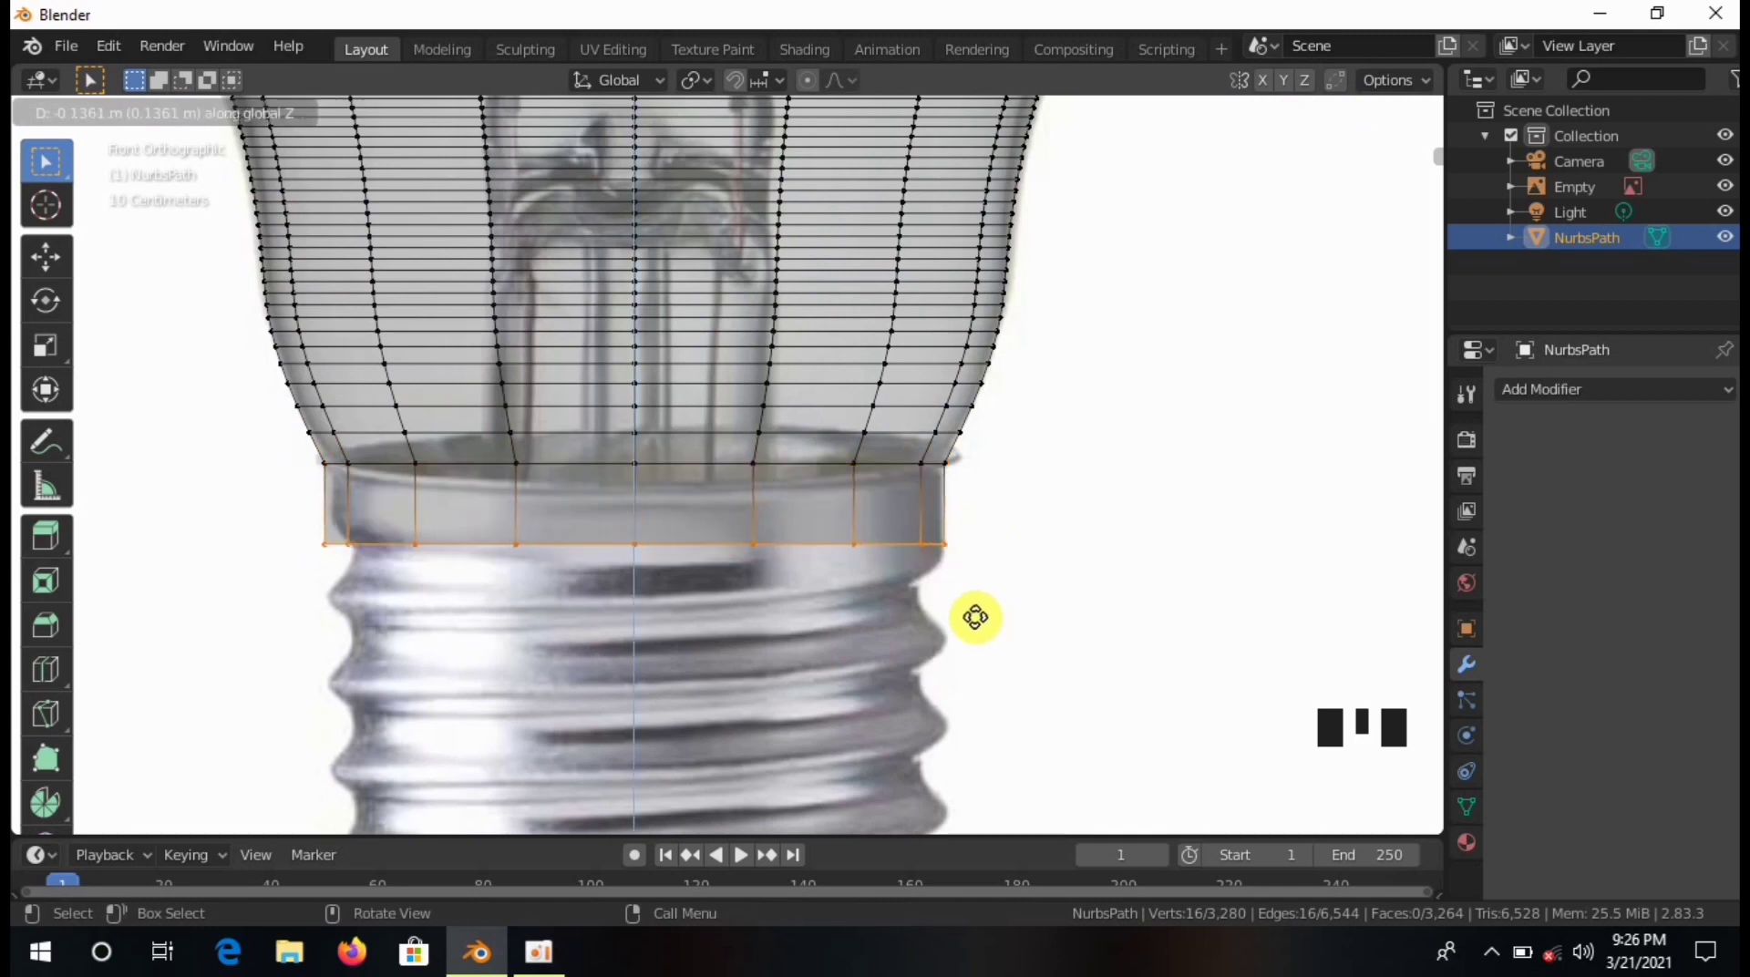
{"action": "left_click", "coordinate": [975, 617]}
{"action": "middle_click_drag", "start_coordinate": [1038, 613], "coordinate": [1015, 559], "text": "shift"}
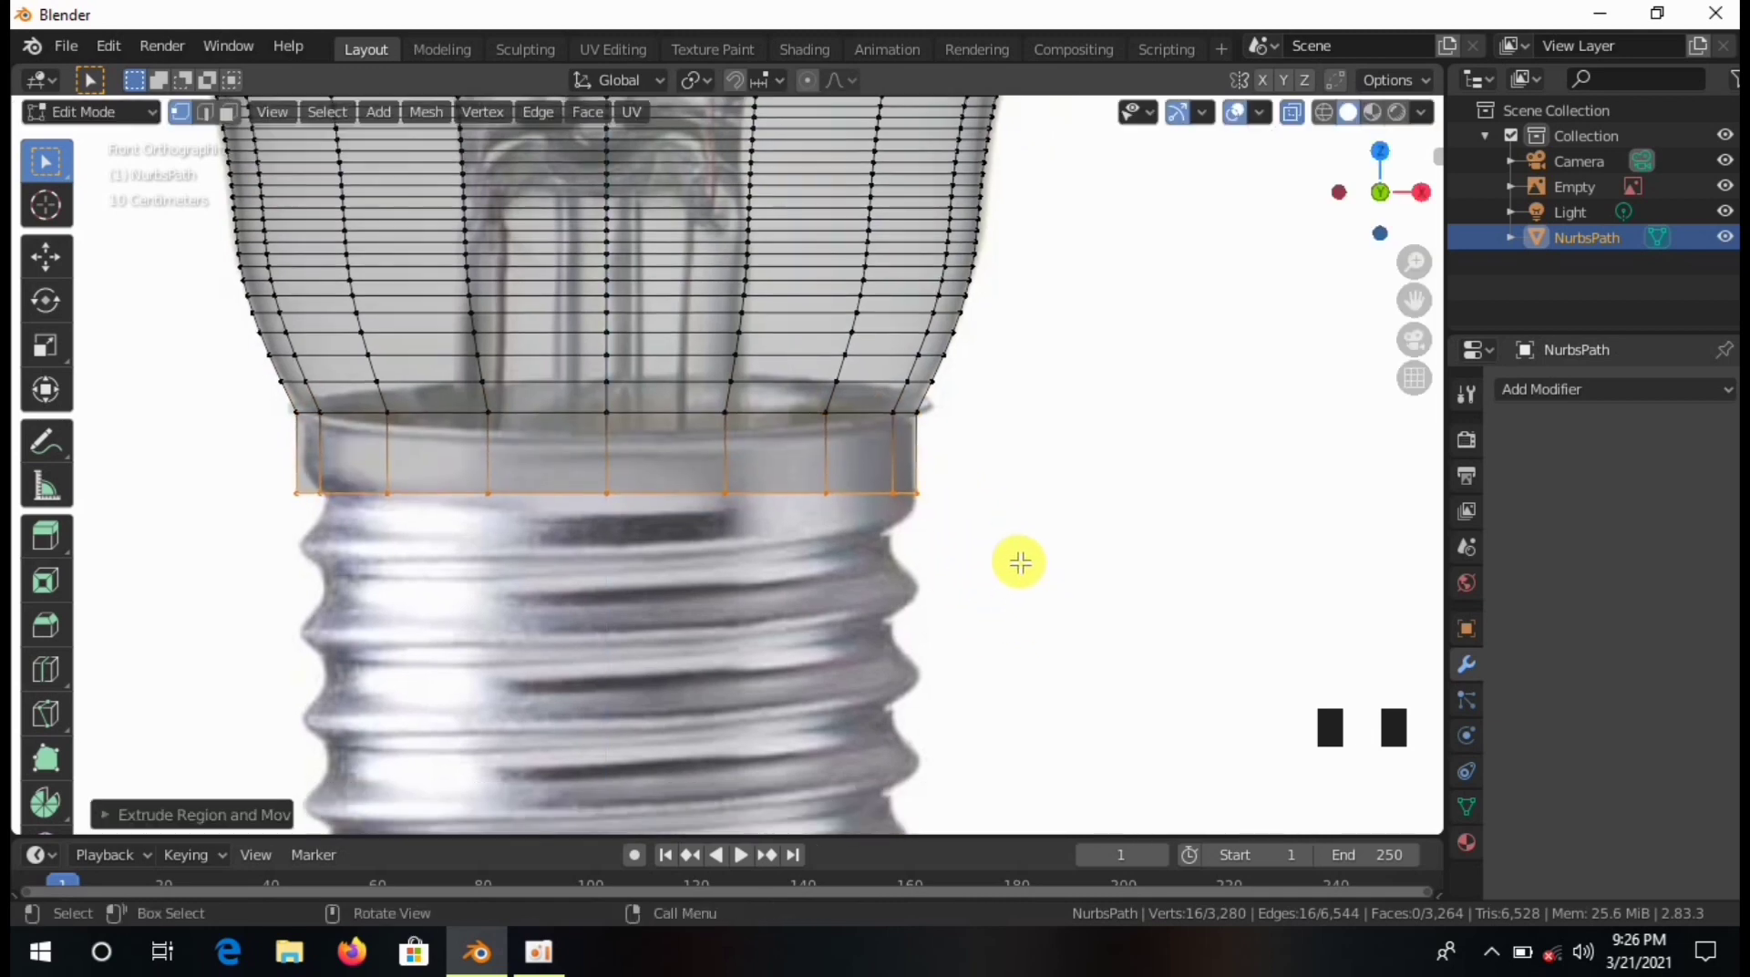
{"action": "key", "text": "s"}
{"action": "left_click", "coordinate": [1002, 557]}
Extrude the collar ring about 0.06 m down along Z toward the first thread of the metal base.
{"action": "key", "text": "e"}
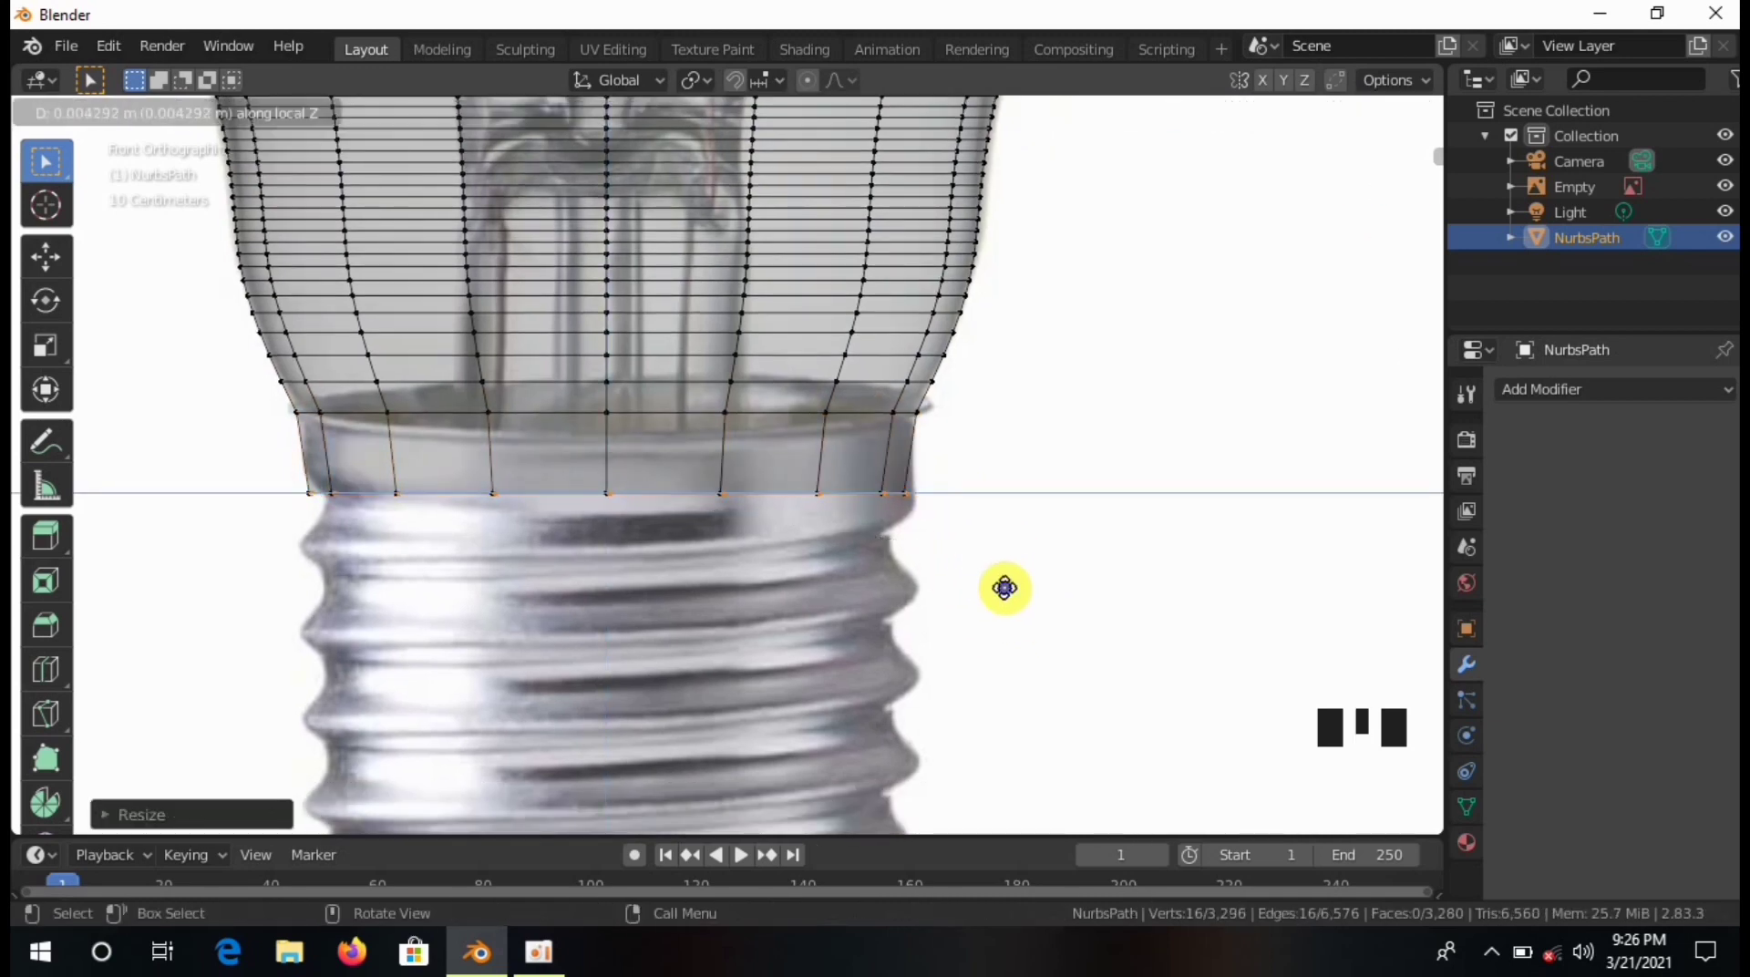
{"action": "left_click", "coordinate": [1004, 588]}
{"action": "key", "text": "e"}
{"action": "key", "text": "z"}
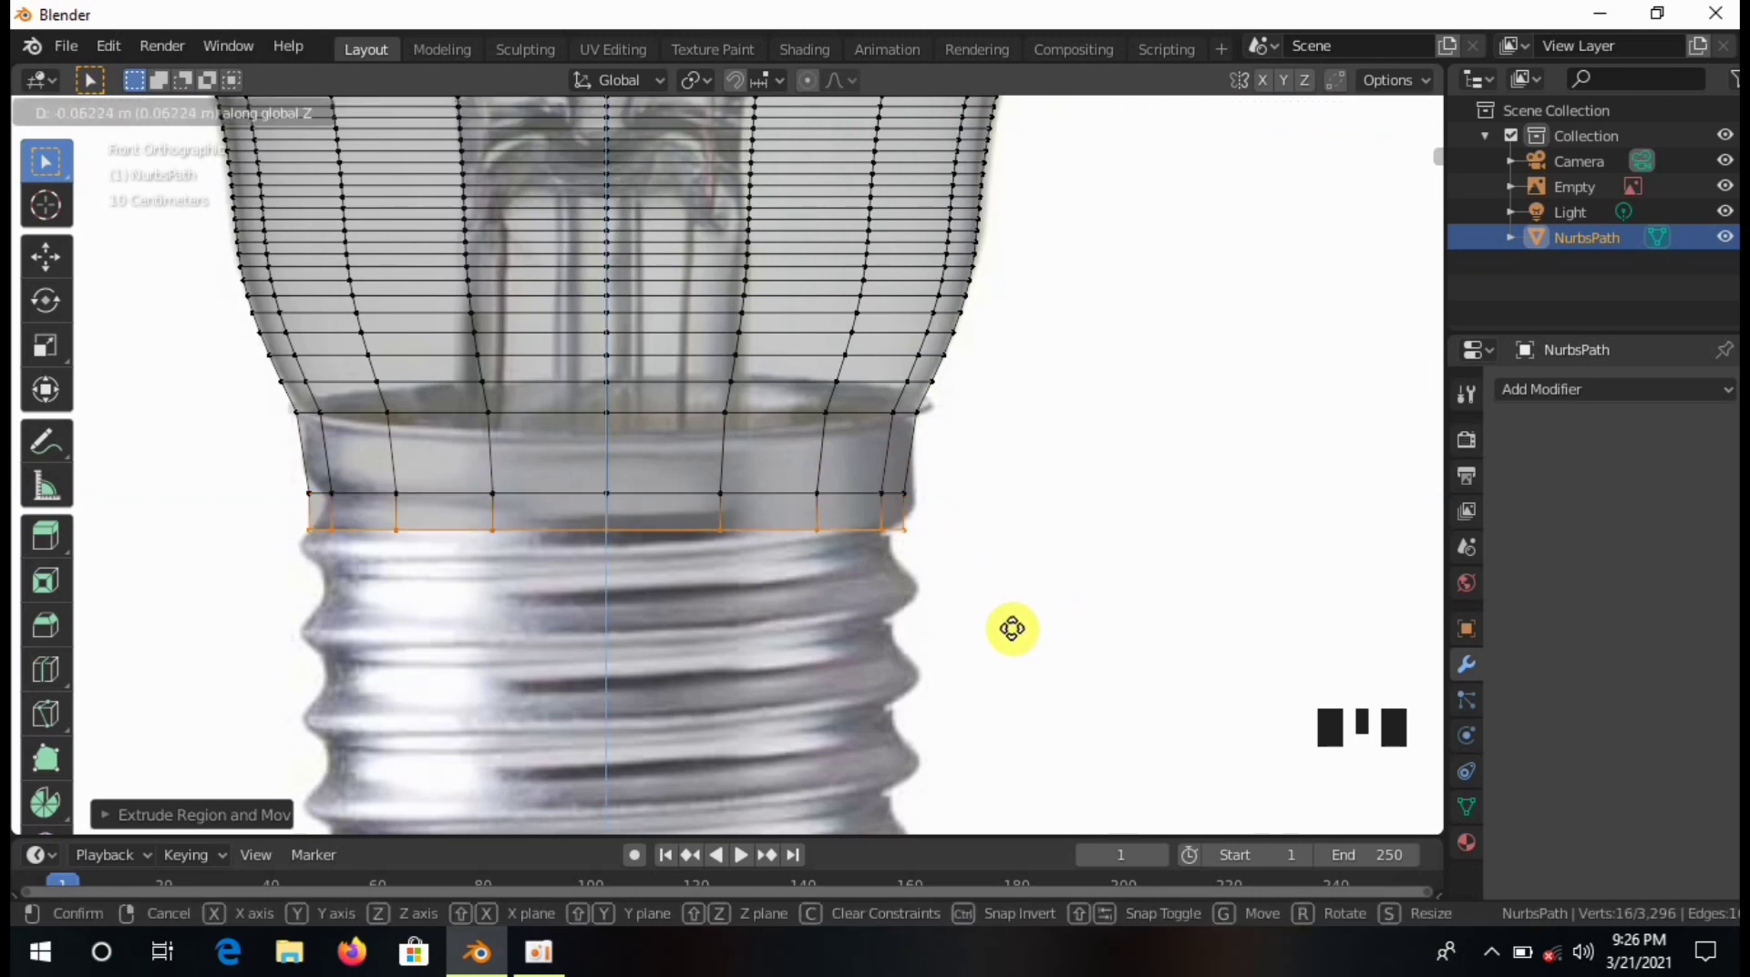
{"action": "left_click", "coordinate": [1015, 626]}
{"action": "middle_click_drag", "start_coordinate": [1015, 625], "coordinate": [1015, 572], "text": "shift"}
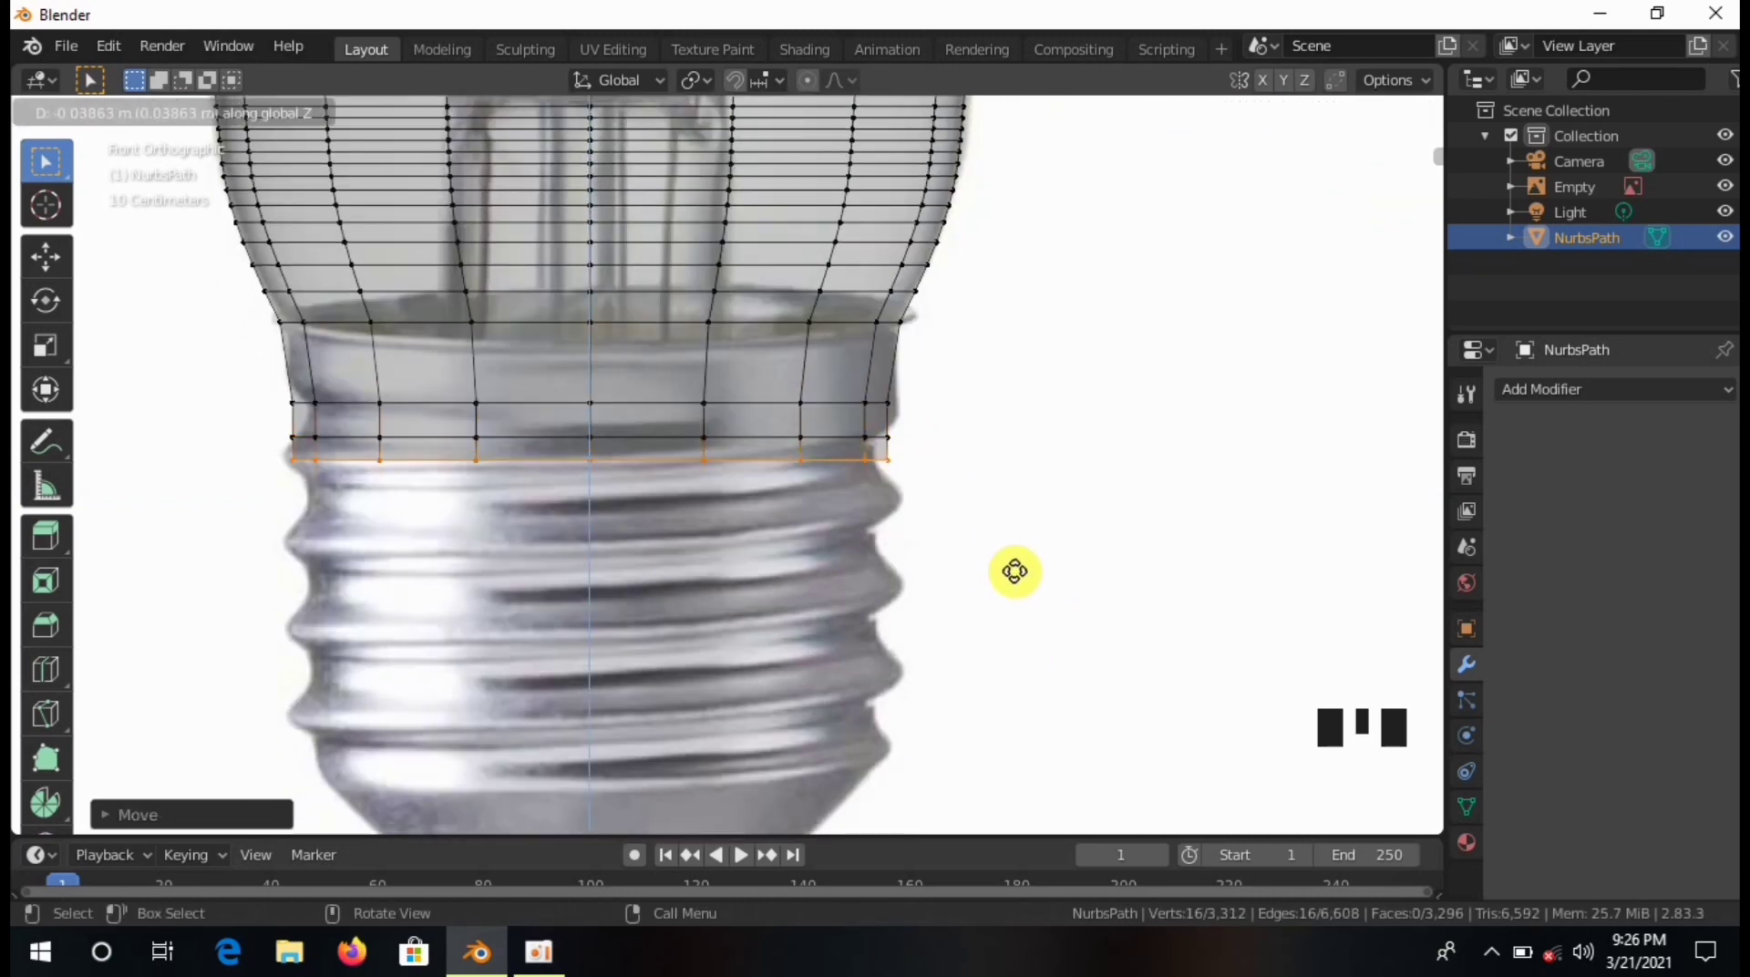
Extrude the lowest ring five times down along Z, alternating short and longer spacings to match the upper threads.
{"action": "key", "text": "e"}
{"action": "key", "text": "z"}
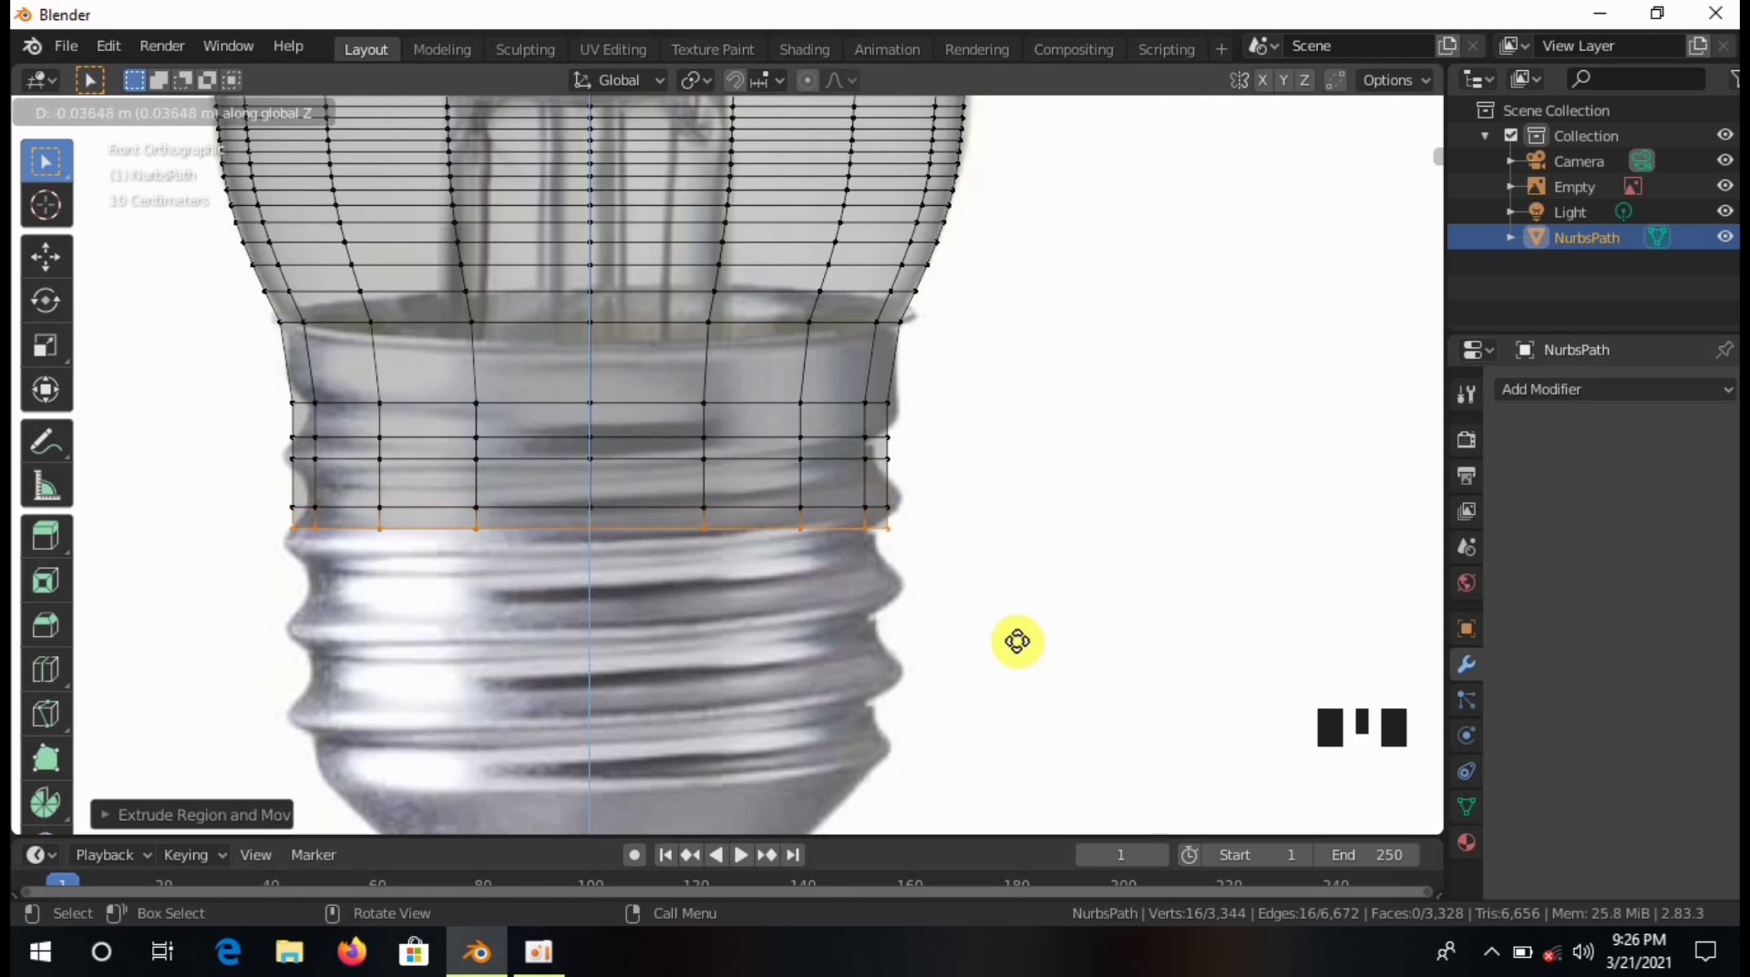
{"action": "left_click", "coordinate": [1013, 642]}
{"action": "key", "text": "e"}
{"action": "key", "text": "z"}
{"action": "left_click", "coordinate": [1012, 694]}
{"action": "key", "text": "e"}
{"action": "key", "text": "z"}
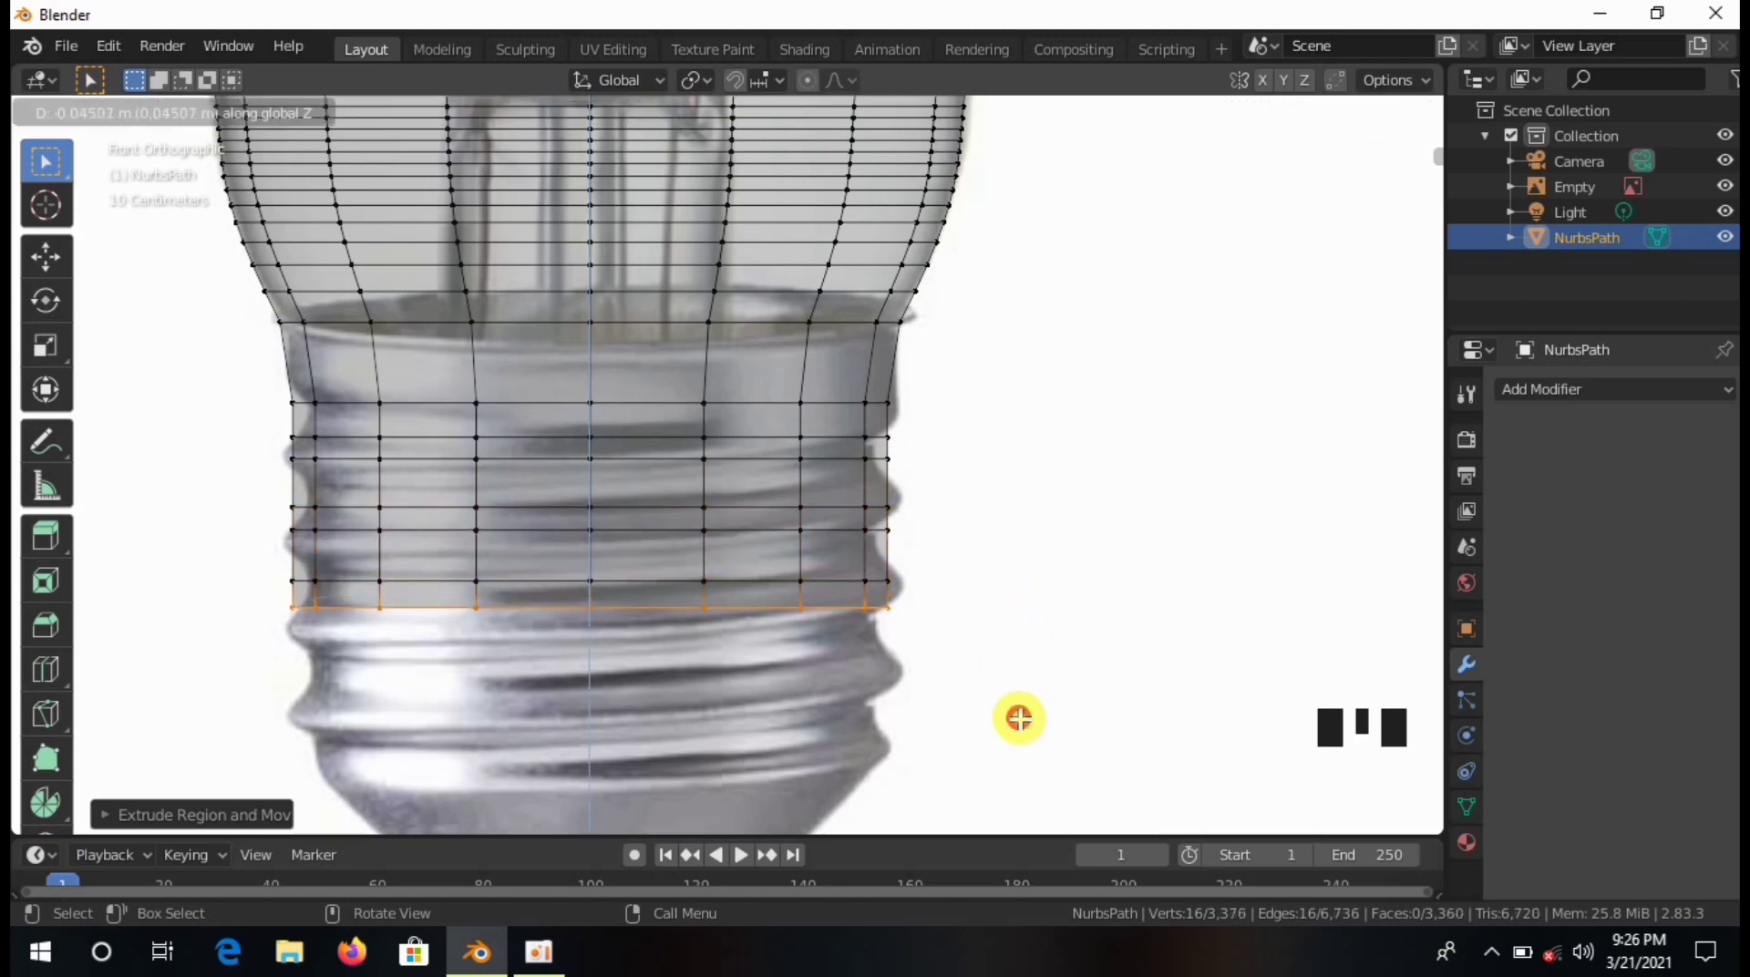
{"action": "left_click", "coordinate": [1021, 733]}
Extrude four more rings straight down along Z to cover the remaining threads, ending where the base starts to taper.
{"action": "key", "text": "e"}
{"action": "key", "text": "z"}
{"action": "left_click", "coordinate": [1024, 758]}
{"action": "key", "text": "e"}
{"action": "key", "text": "z"}
{"action": "left_click", "coordinate": [1022, 801]}
{"action": "key", "text": "e"}
{"action": "key", "text": "z"}
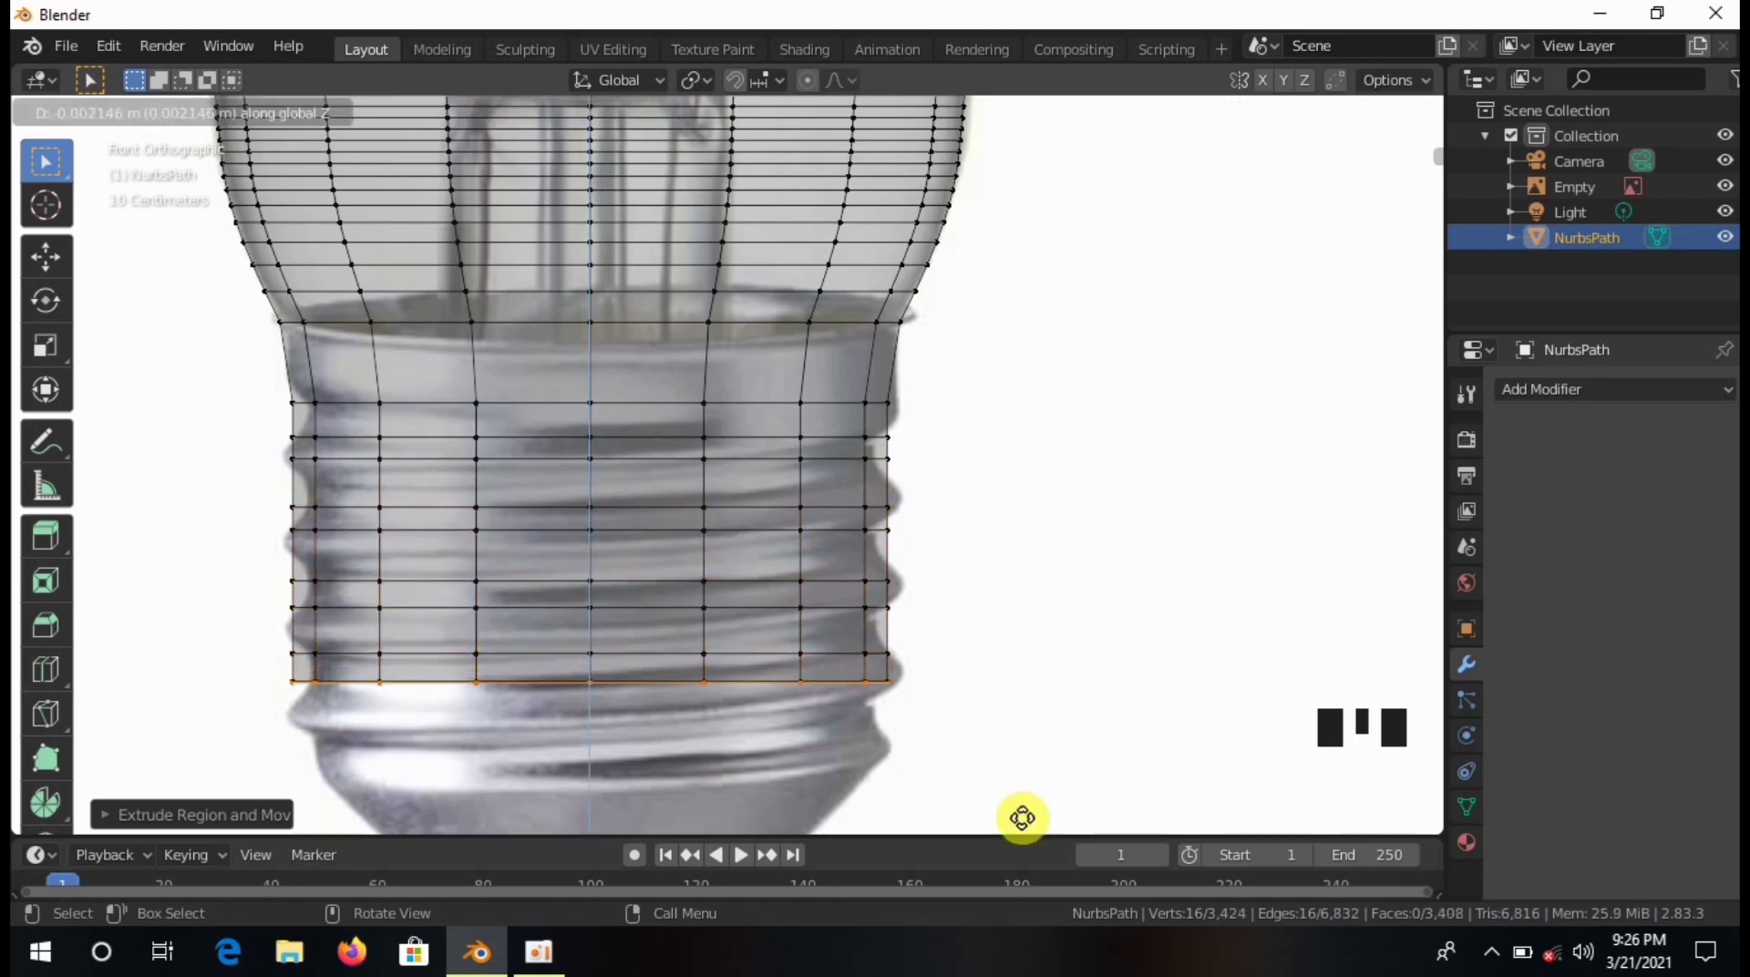
{"action": "left_click", "coordinate": [1023, 128]}
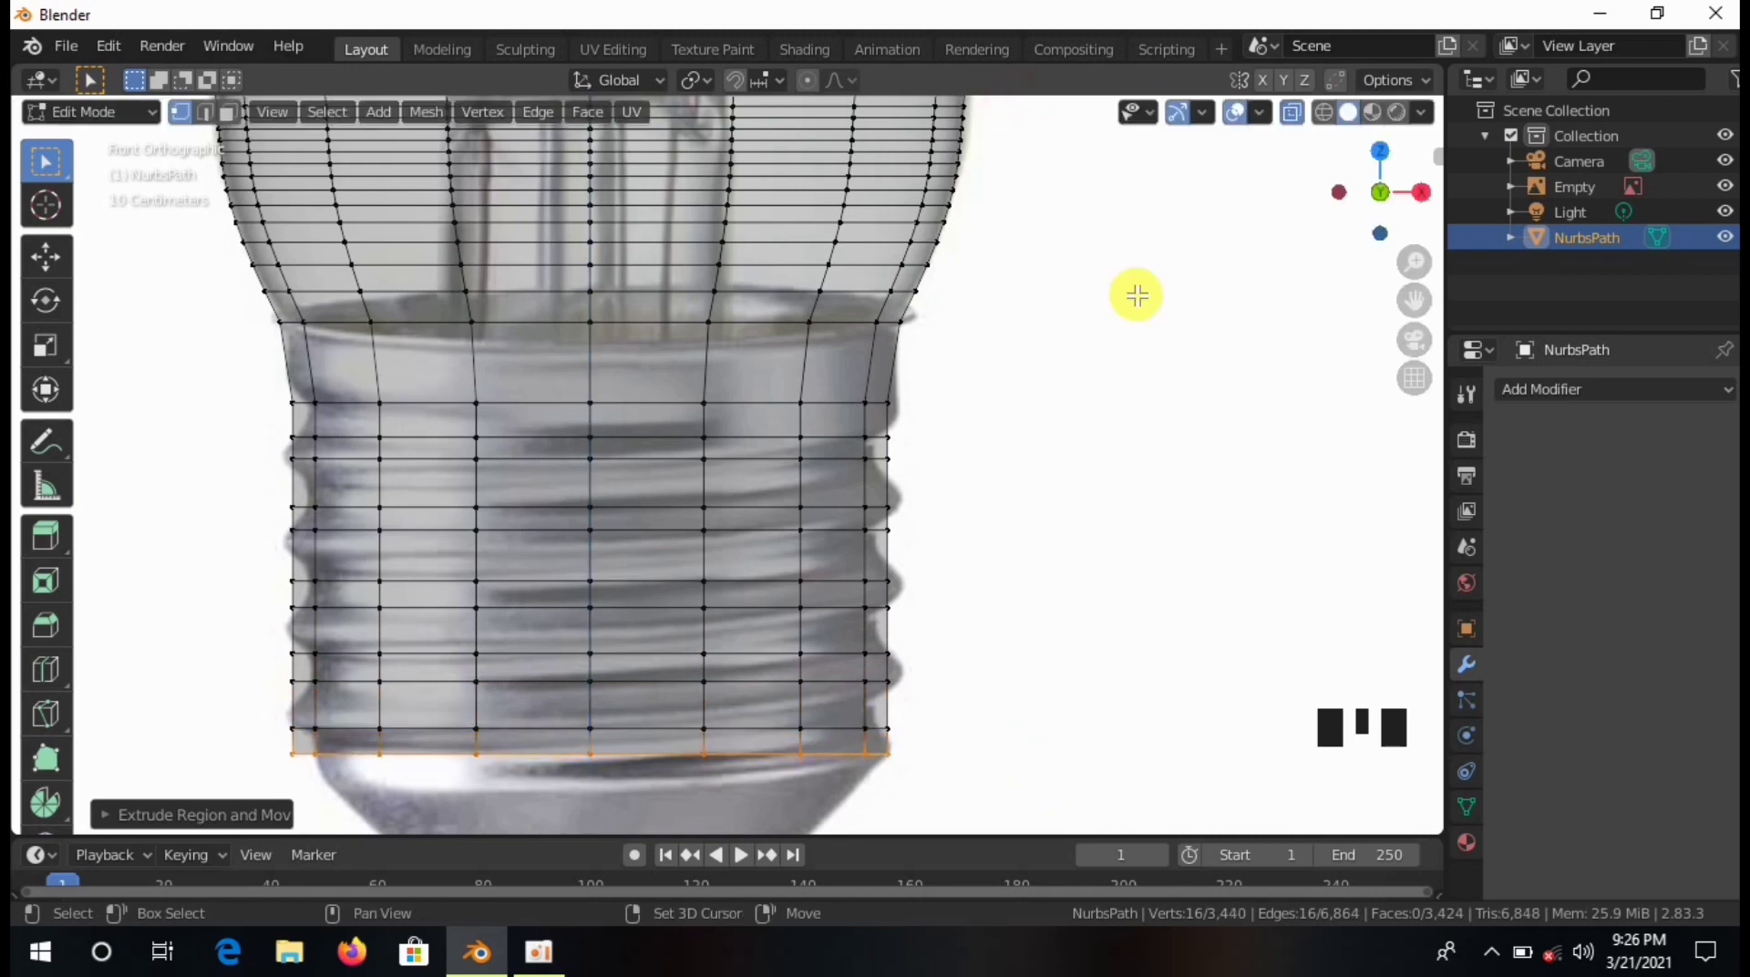
Extrude the ring down along Z to the top of the dark tip and scale it inward to match the taper.
{"action": "middle_click_drag", "start_coordinate": [1133, 293], "coordinate": [980, 342], "text": "shift"}
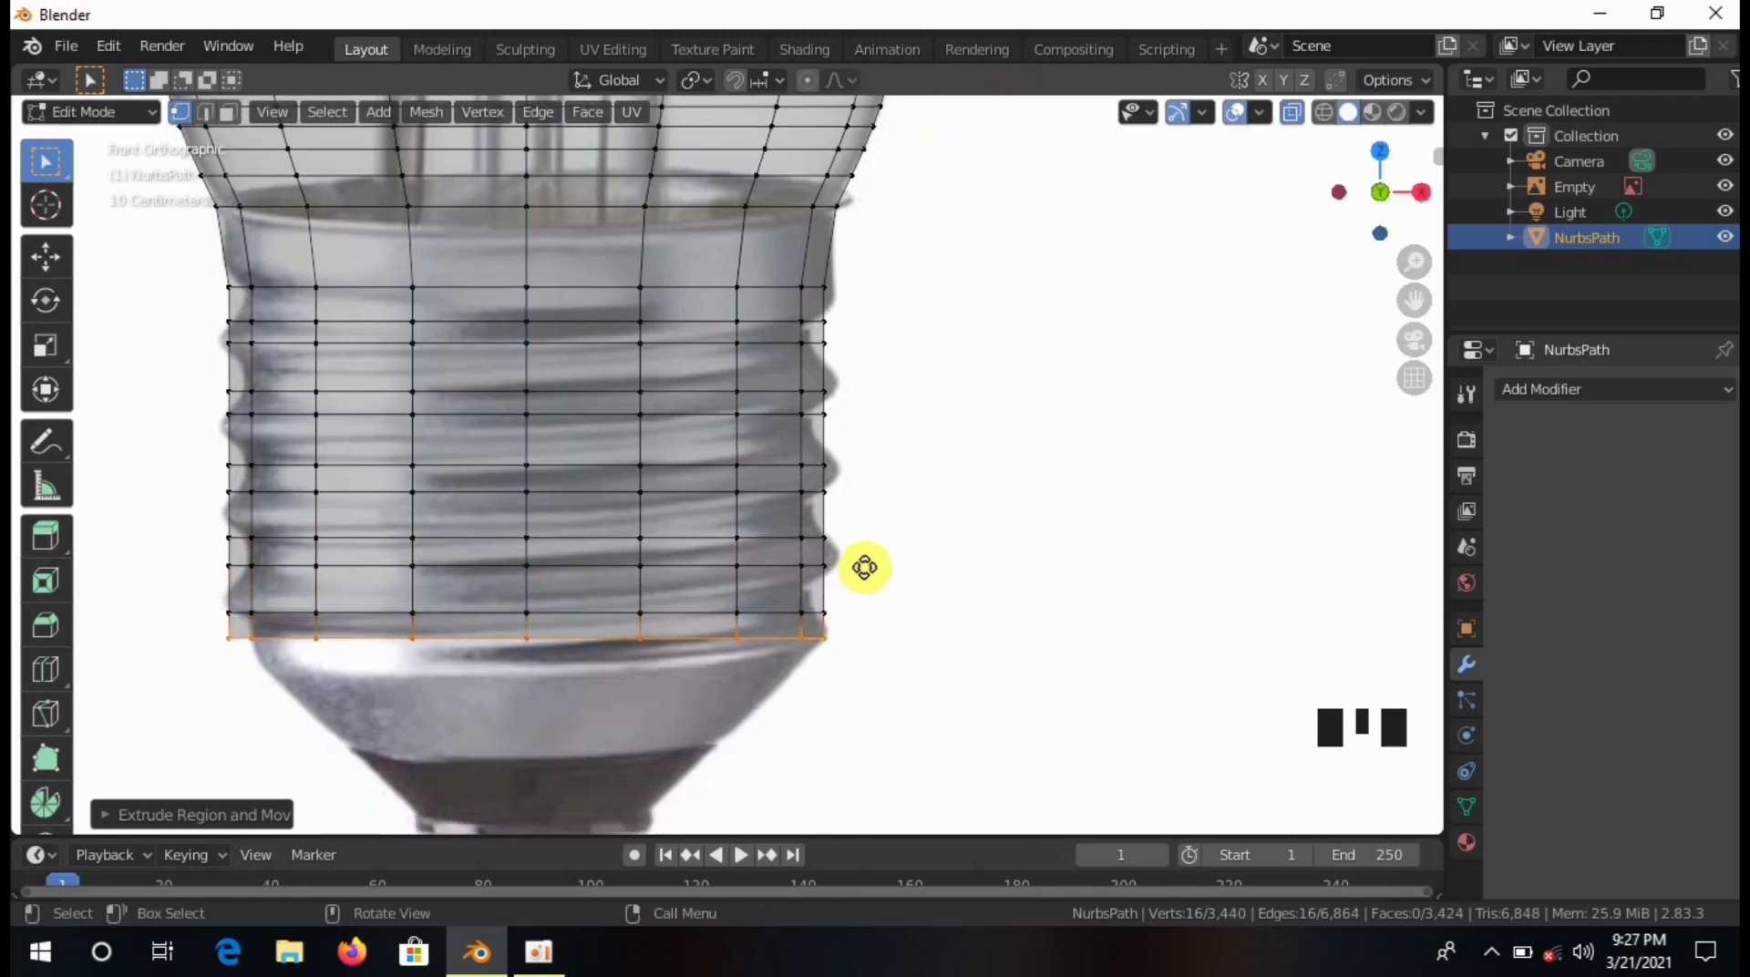
{"action": "key", "text": "e"}
{"action": "key", "text": "z"}
{"action": "left_click", "coordinate": [914, 714]}
{"action": "key", "text": "s"}
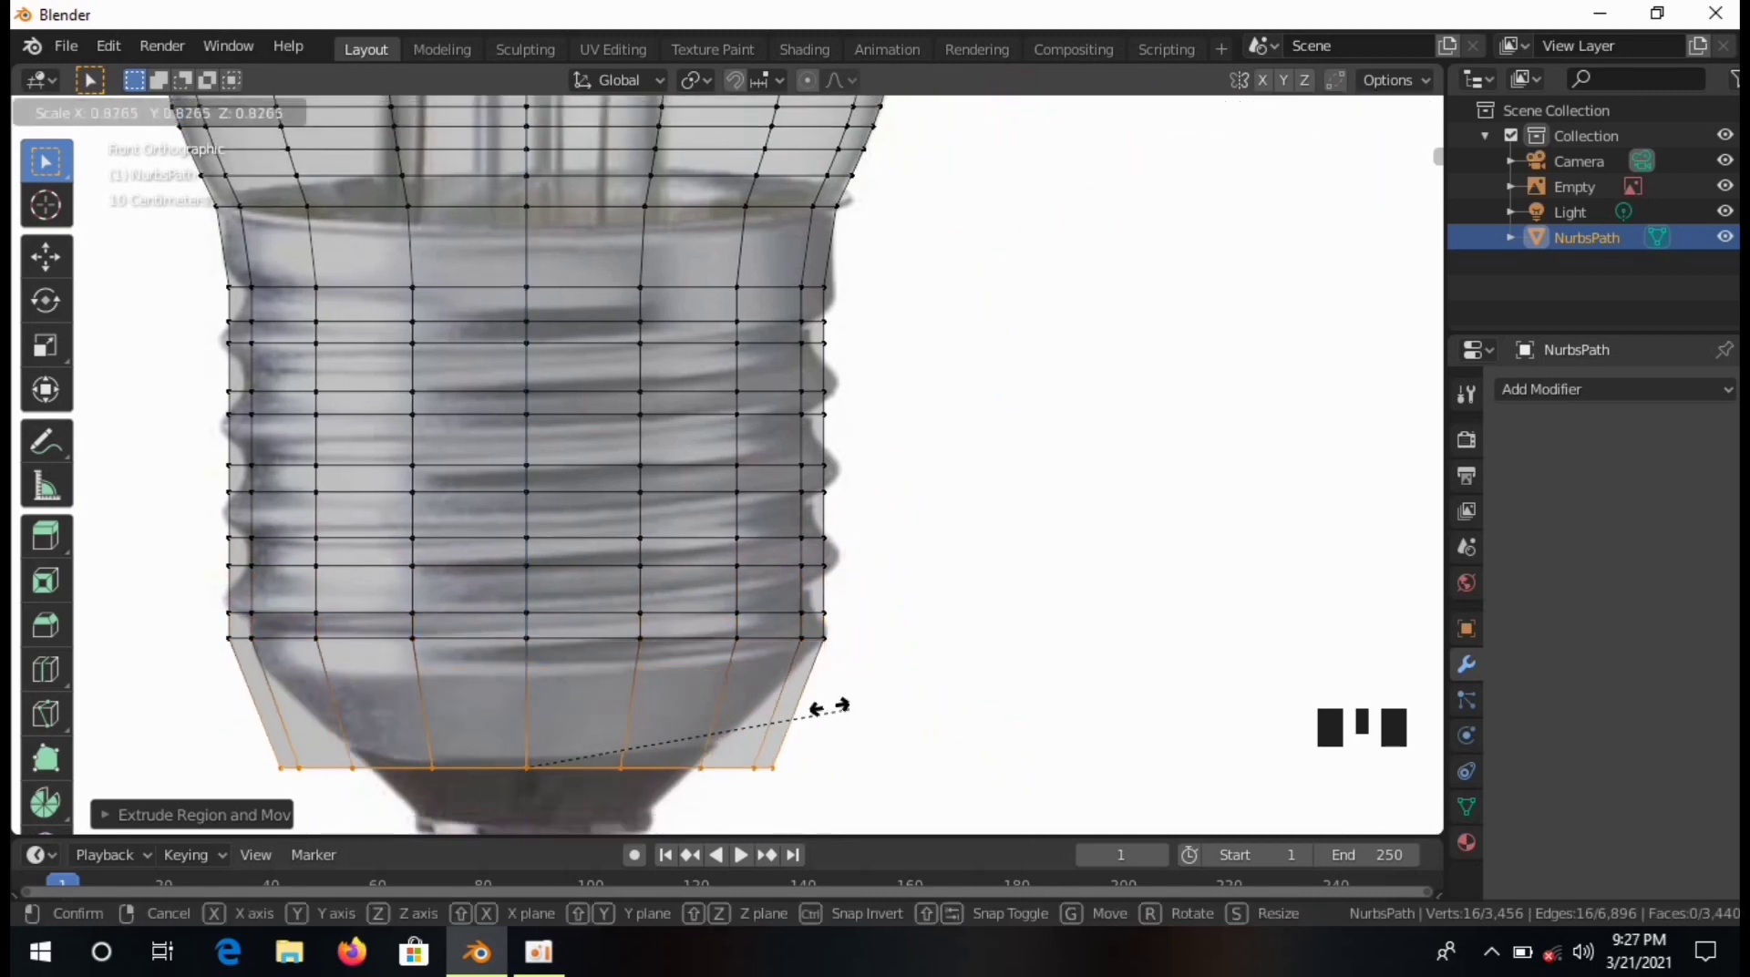
{"action": "left_click", "coordinate": [781, 703]}
Extrude the ring down along Z to the dark tip's lower edge and scale it inward to the width of the contact.
{"action": "middle_click_drag", "start_coordinate": [781, 703], "coordinate": [828, 445], "text": "shift"}
{"action": "key", "text": "e"}
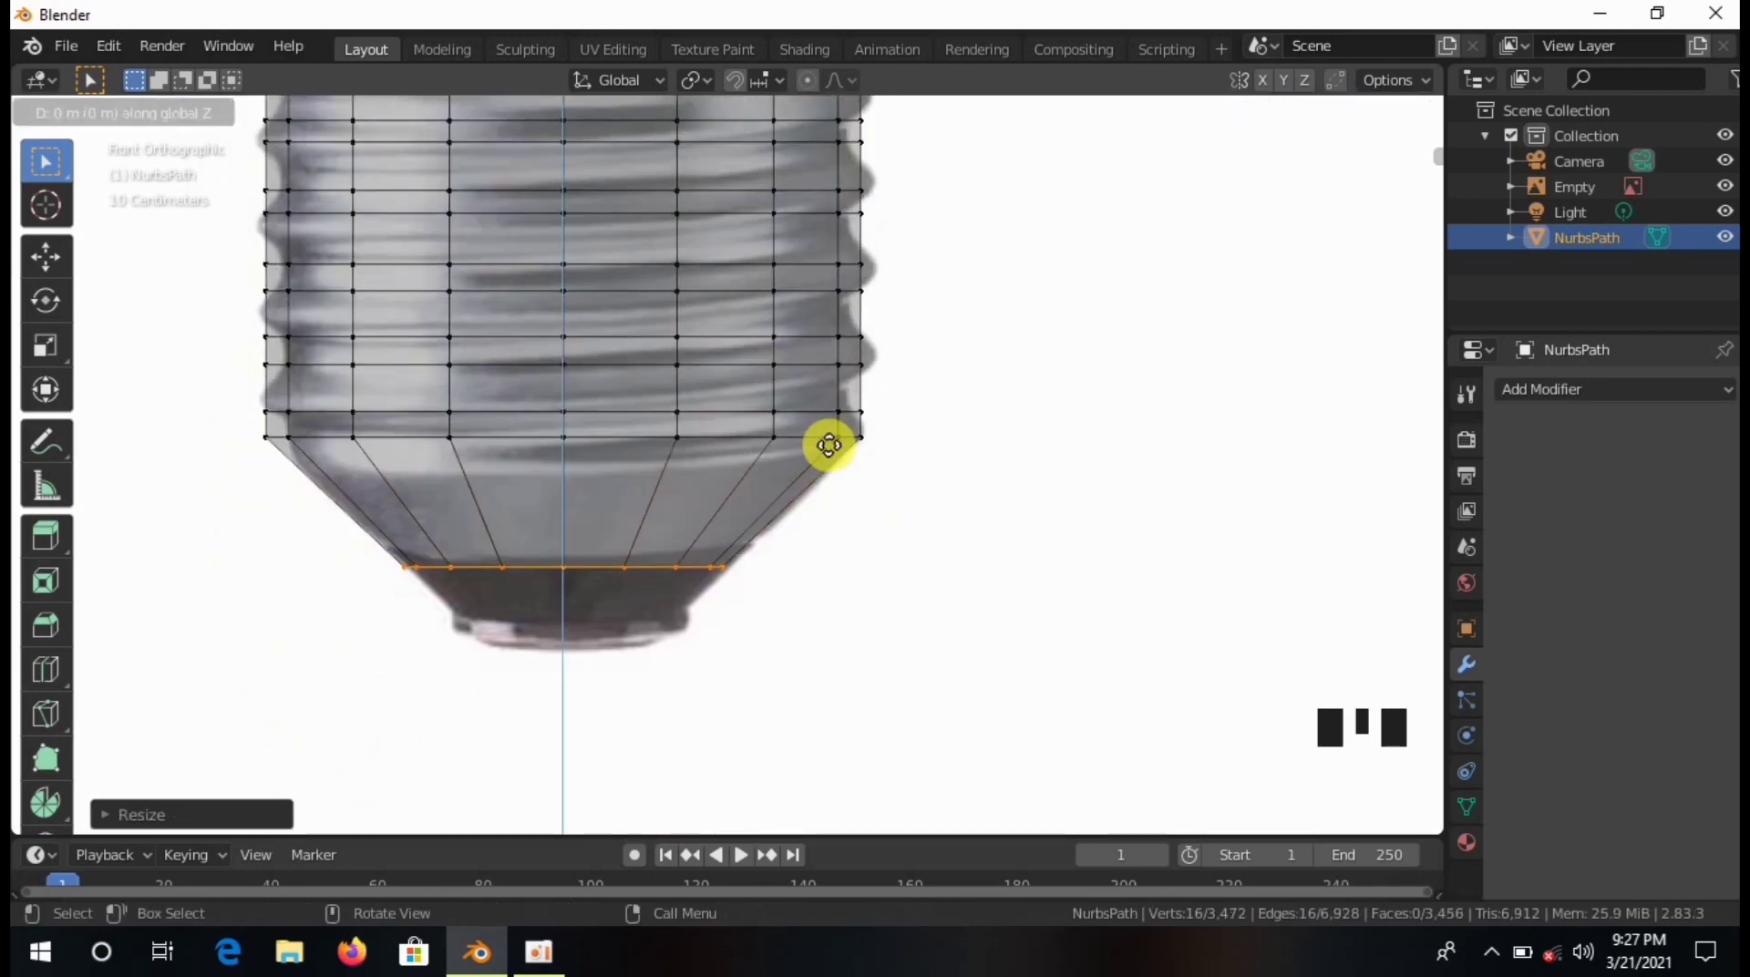
{"action": "left_click", "coordinate": [825, 515]}
{"action": "key", "text": "s"}
{"action": "left_click", "coordinate": [741, 536]}
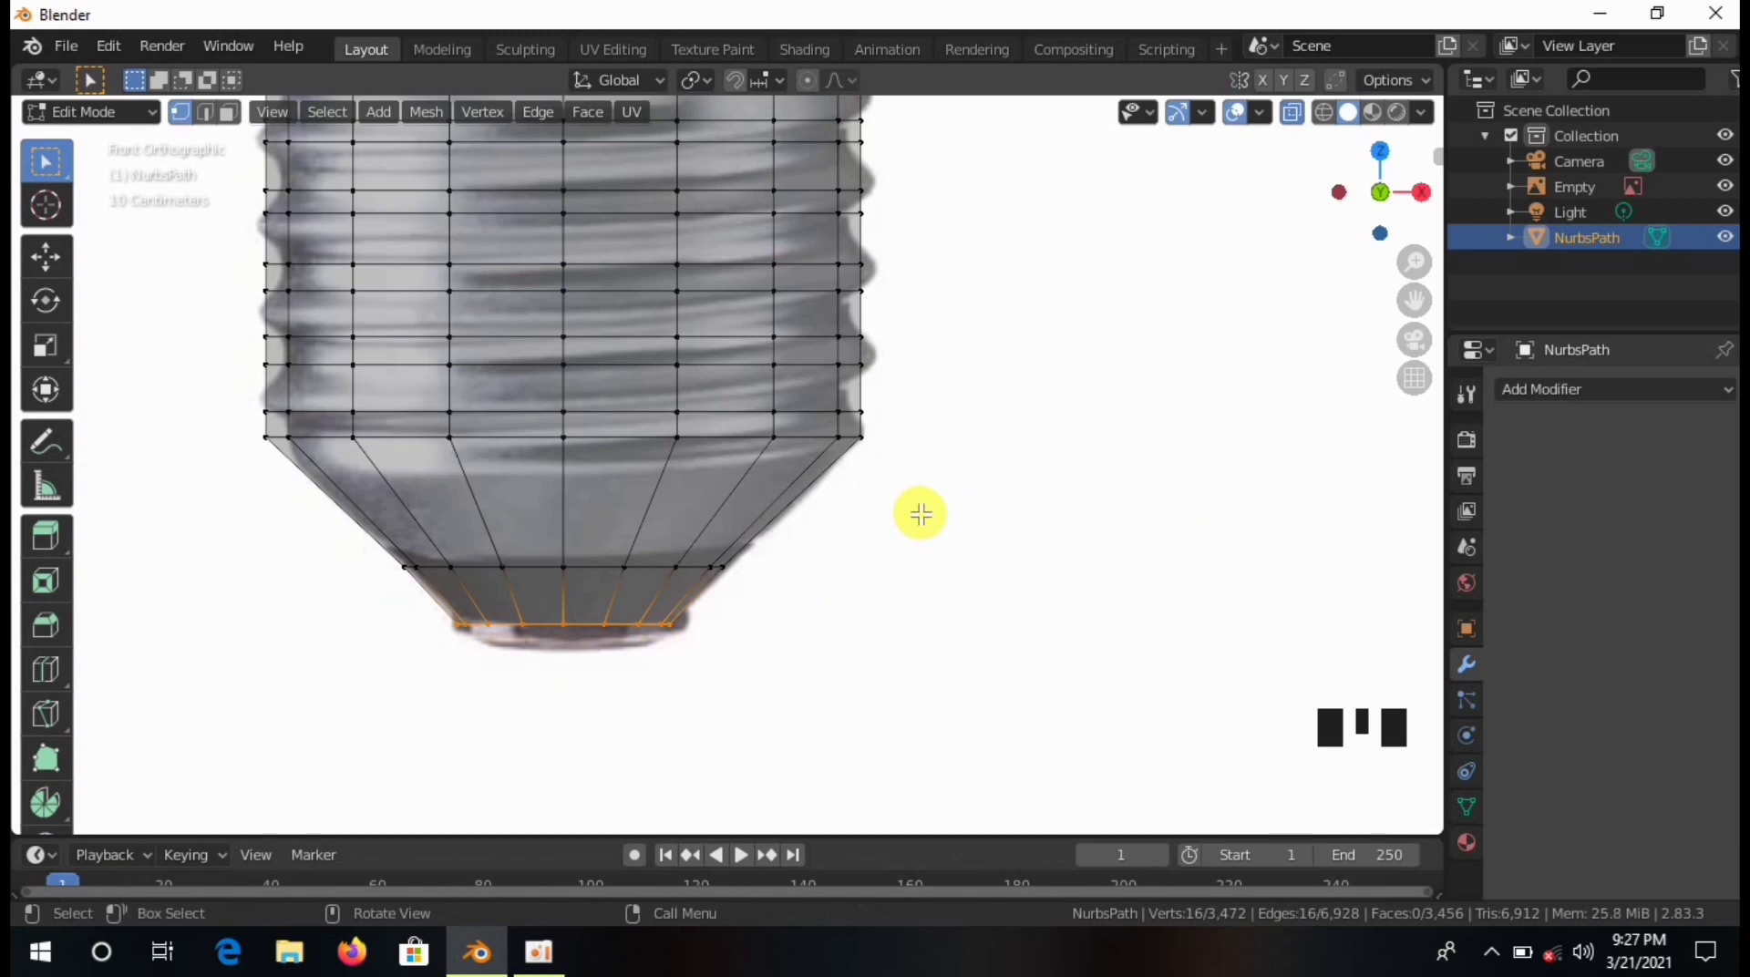
{"action": "key", "text": "e"}
{"action": "key", "text": "Escape"}
{"action": "key", "text": "ctrl+z"}
{"action": "key", "text": "s"}
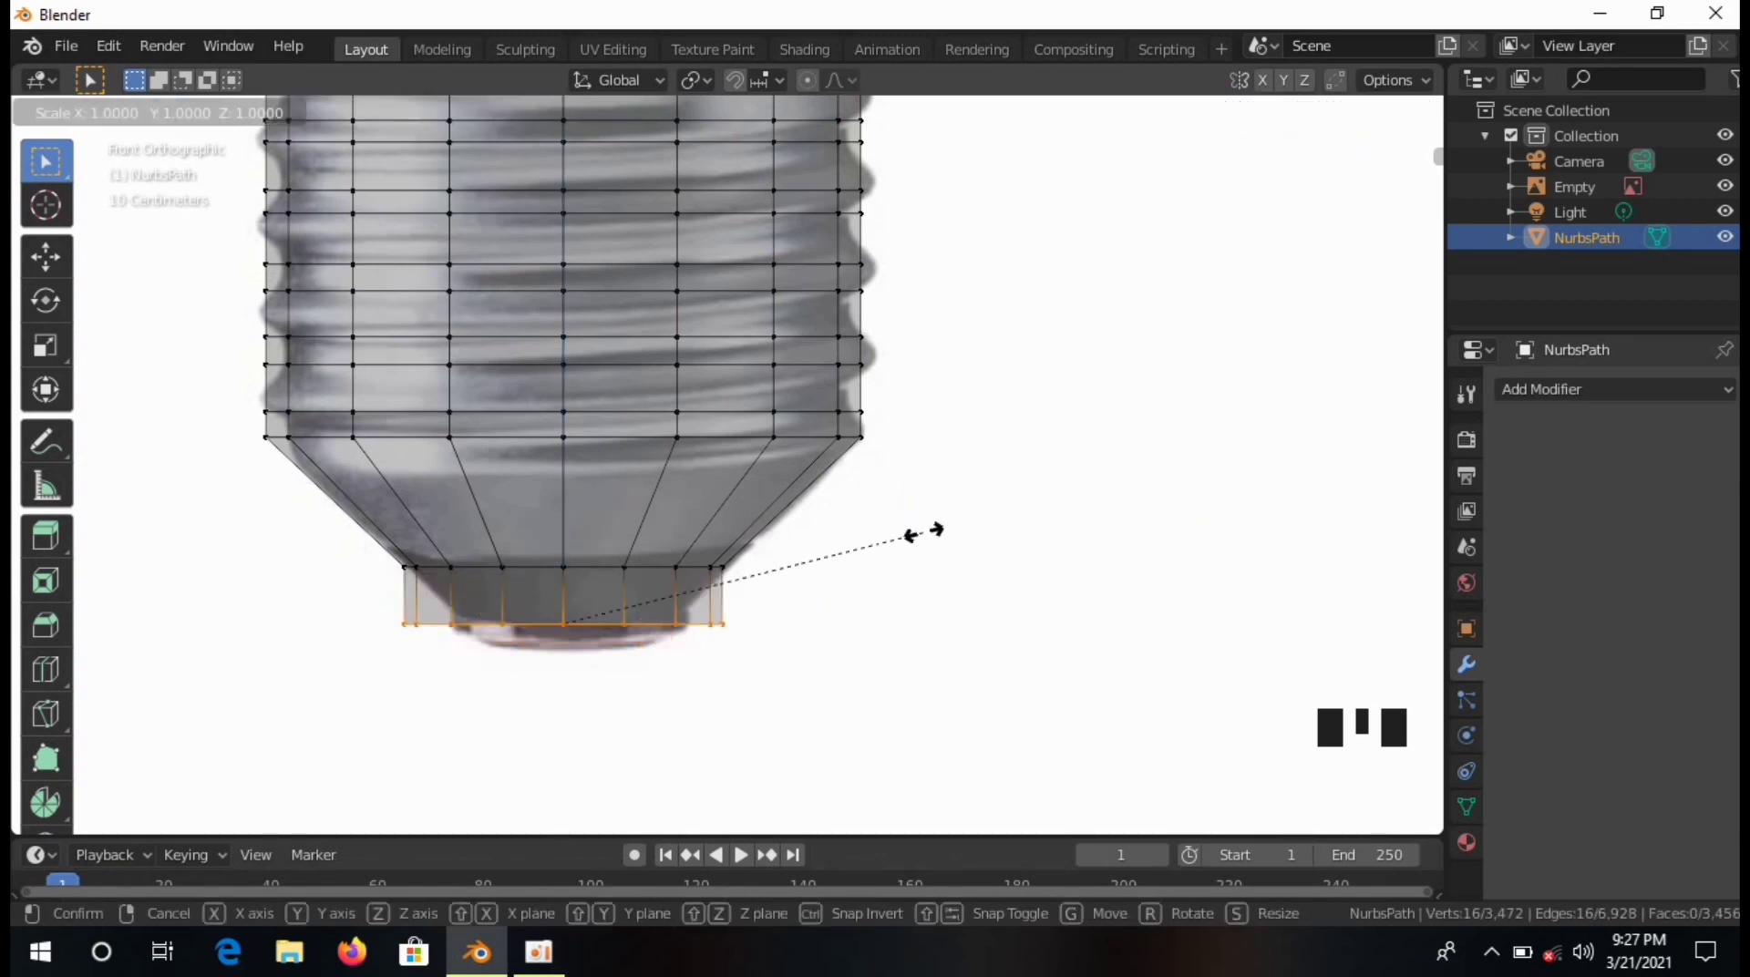
{"action": "left_click", "coordinate": [834, 533]}
Extrude the contact ring about 0.03 m down along Z, and extrude it again in place, scaled slightly inward.
{"action": "key", "text": "e"}
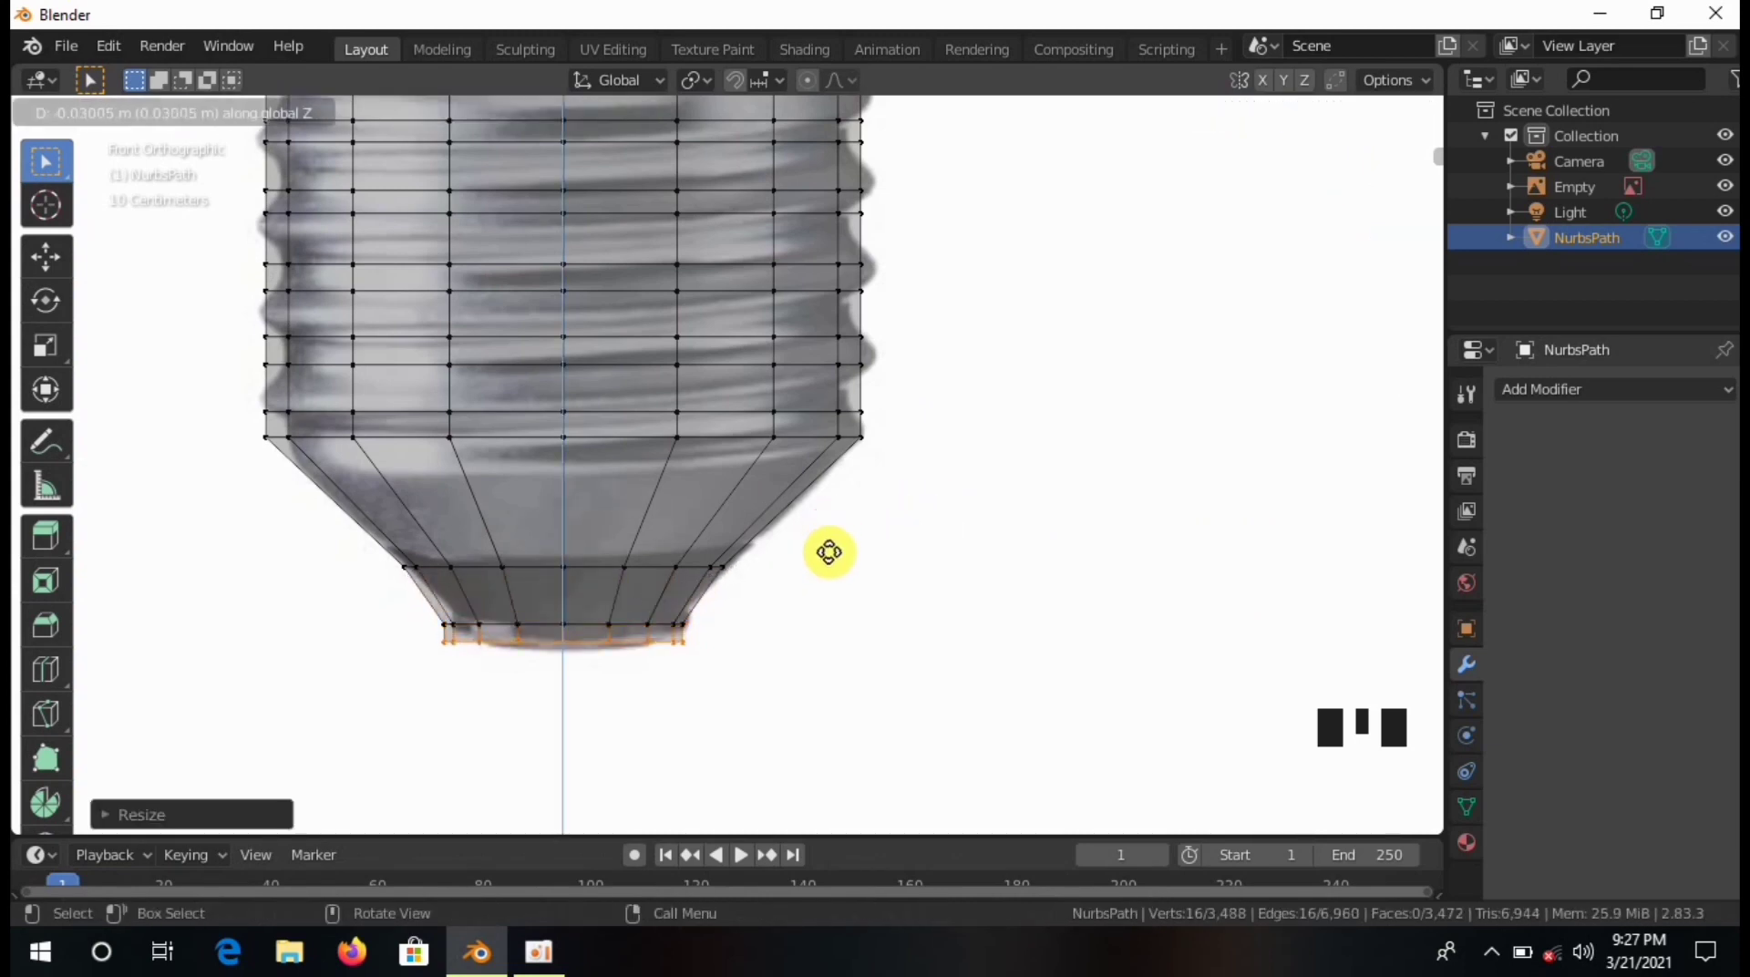
{"action": "left_click", "coordinate": [859, 559]}
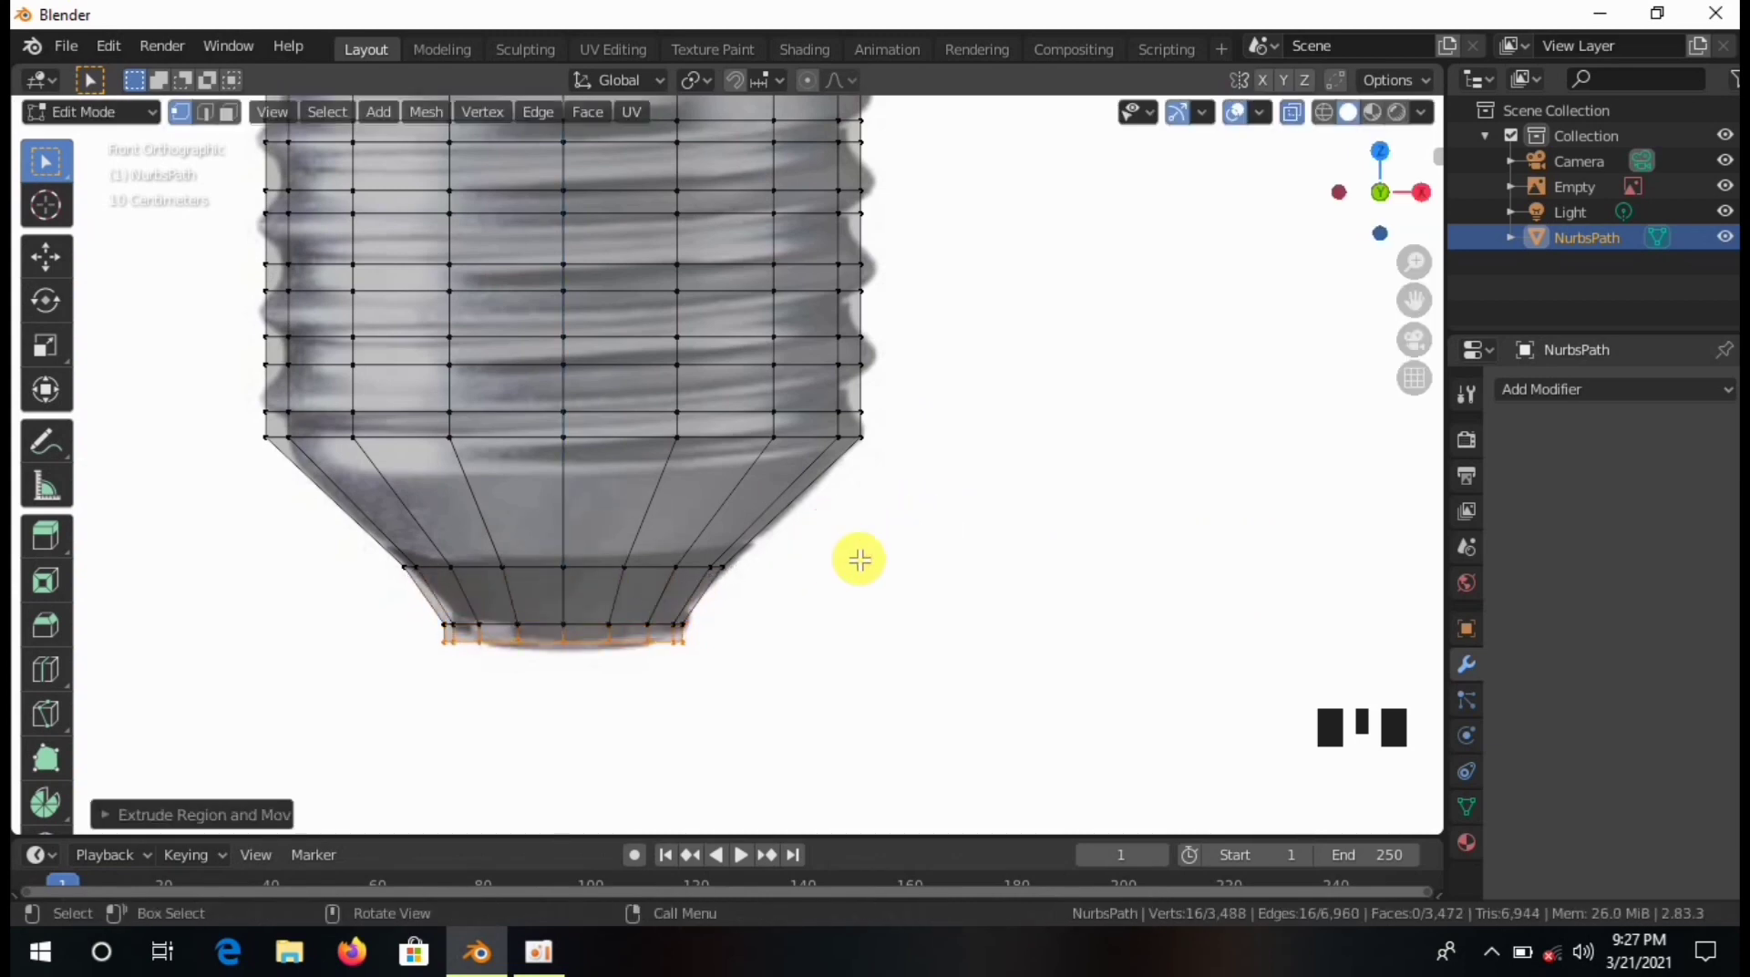
{"action": "key", "text": "e"}
{"action": "right_click", "coordinate": [900, 583]}
{"action": "key", "text": "s"}
{"action": "left_click", "coordinate": [857, 606]}
Extrude the innermost contact ring a short distance down and scale it inward to round off the tip of the base.
{"action": "key", "text": "e"}
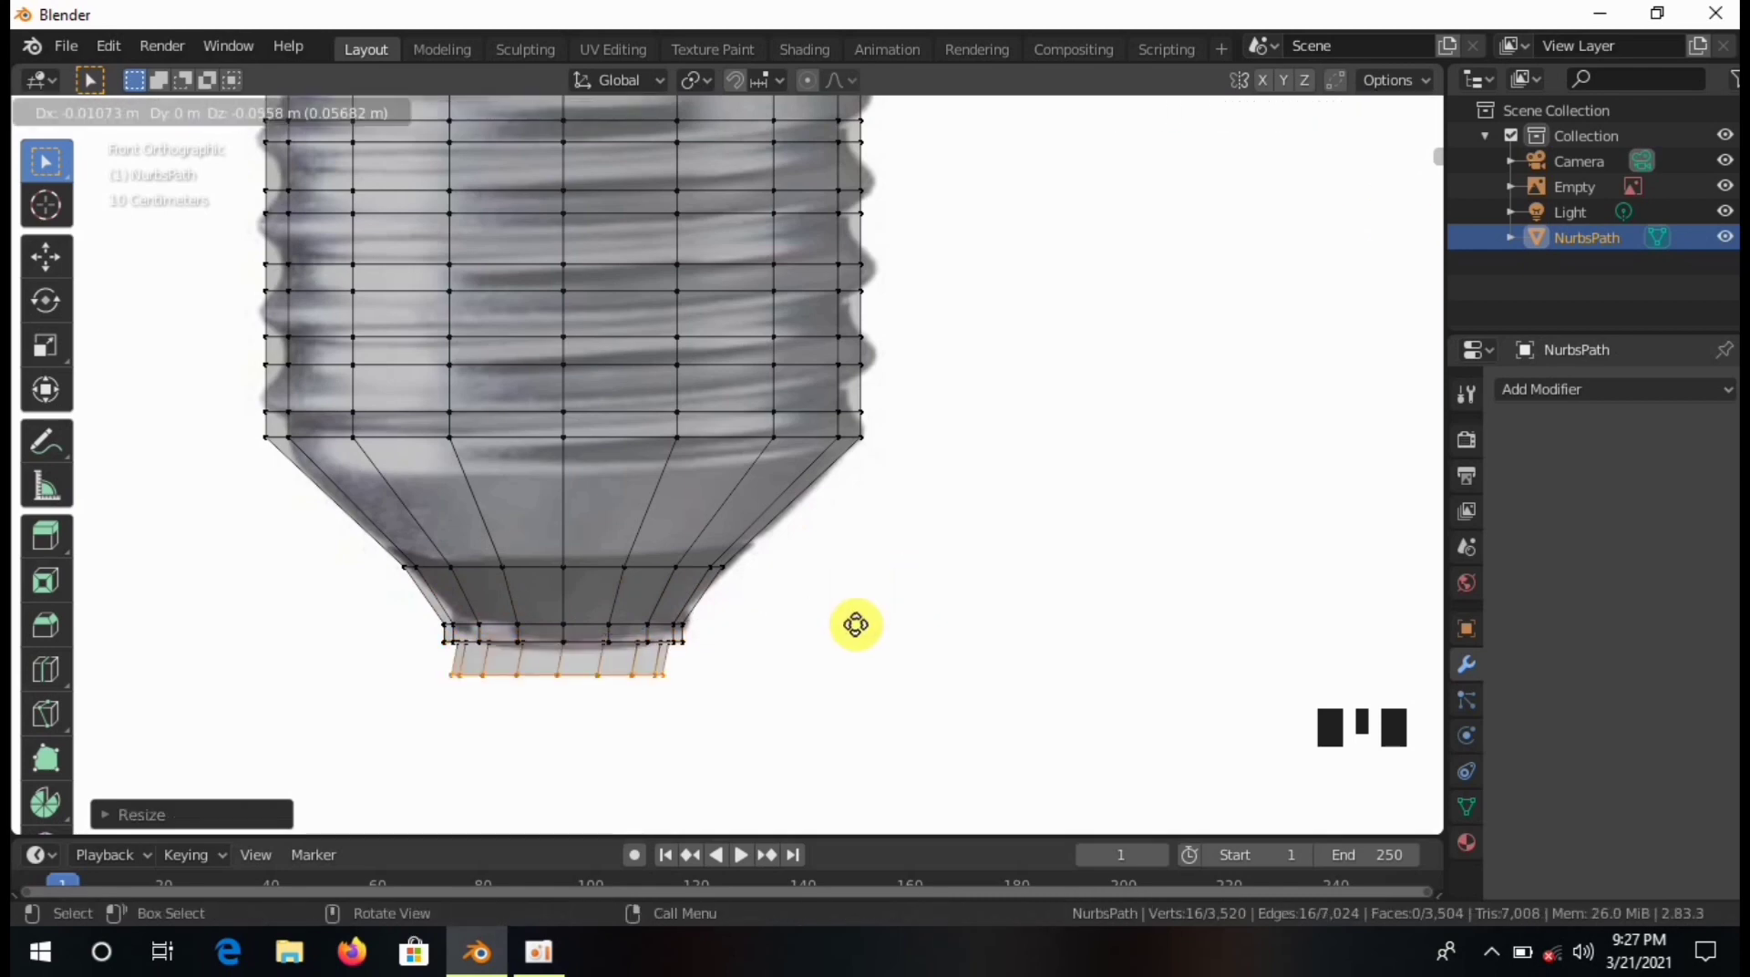
{"action": "left_click", "coordinate": [860, 607]}
{"action": "key", "text": "s"}
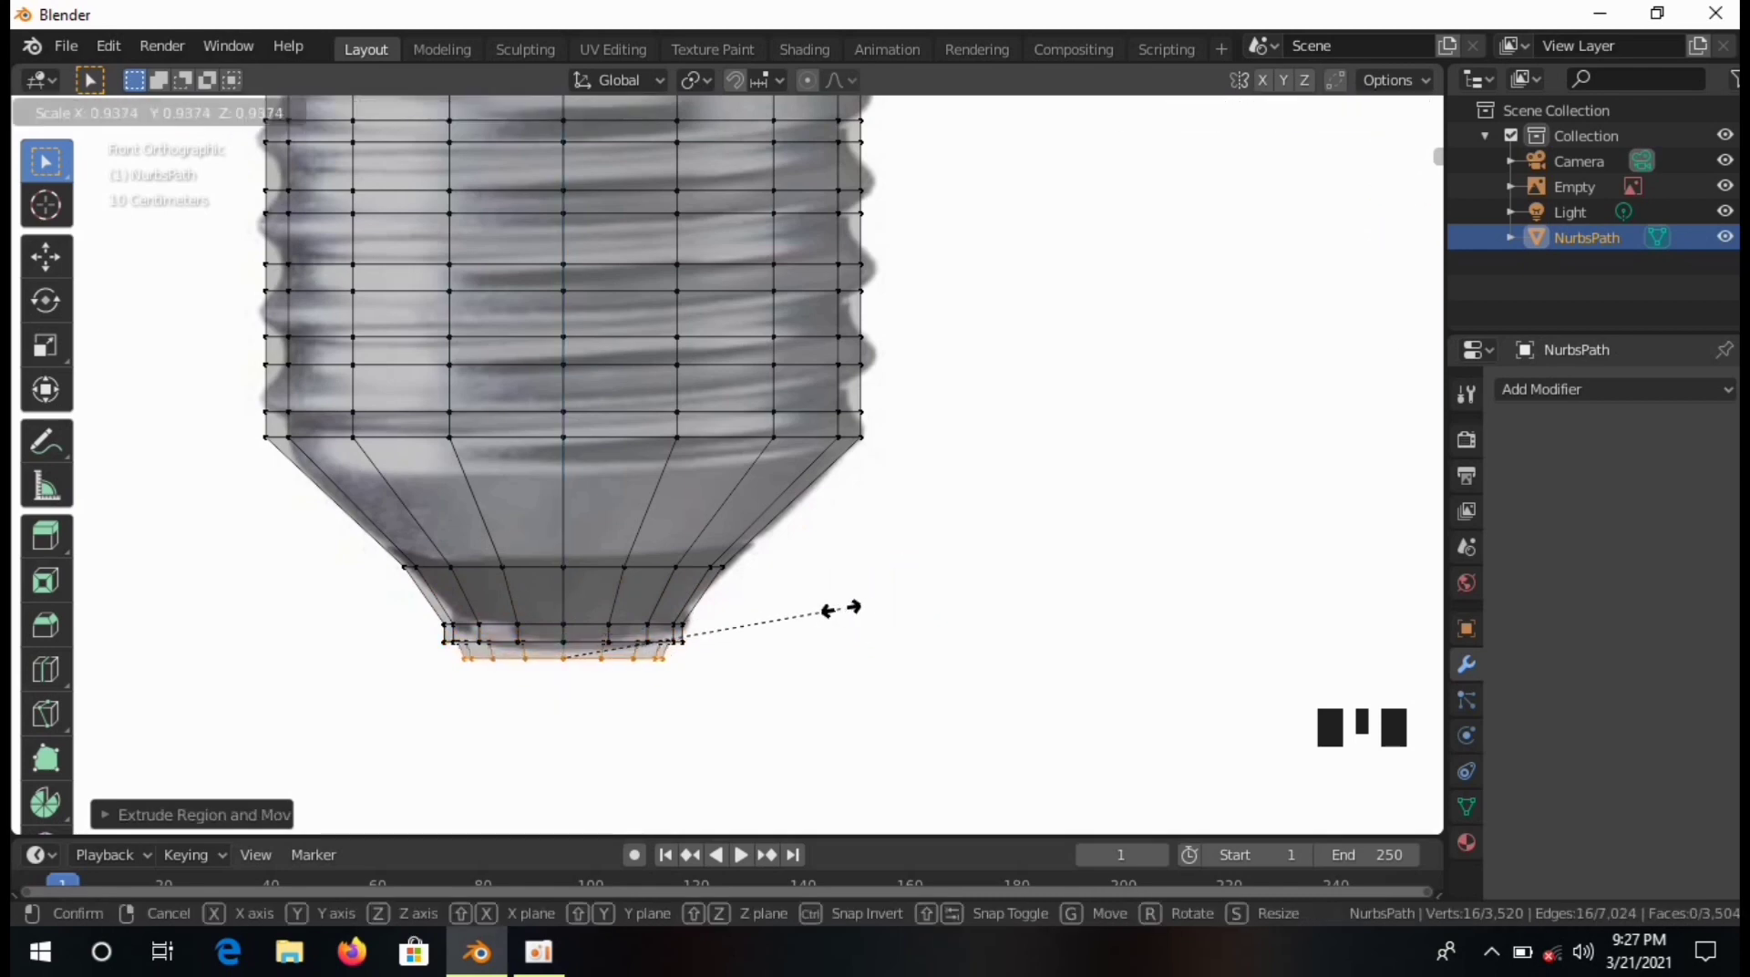
{"action": "left_click", "coordinate": [764, 613]}
{"action": "scroll", "coordinate": [750, 598], "scroll_direction": "down", "scroll_amount": 3}
{"action": "middle_click_drag", "start_coordinate": [749, 598], "coordinate": [773, 447]}
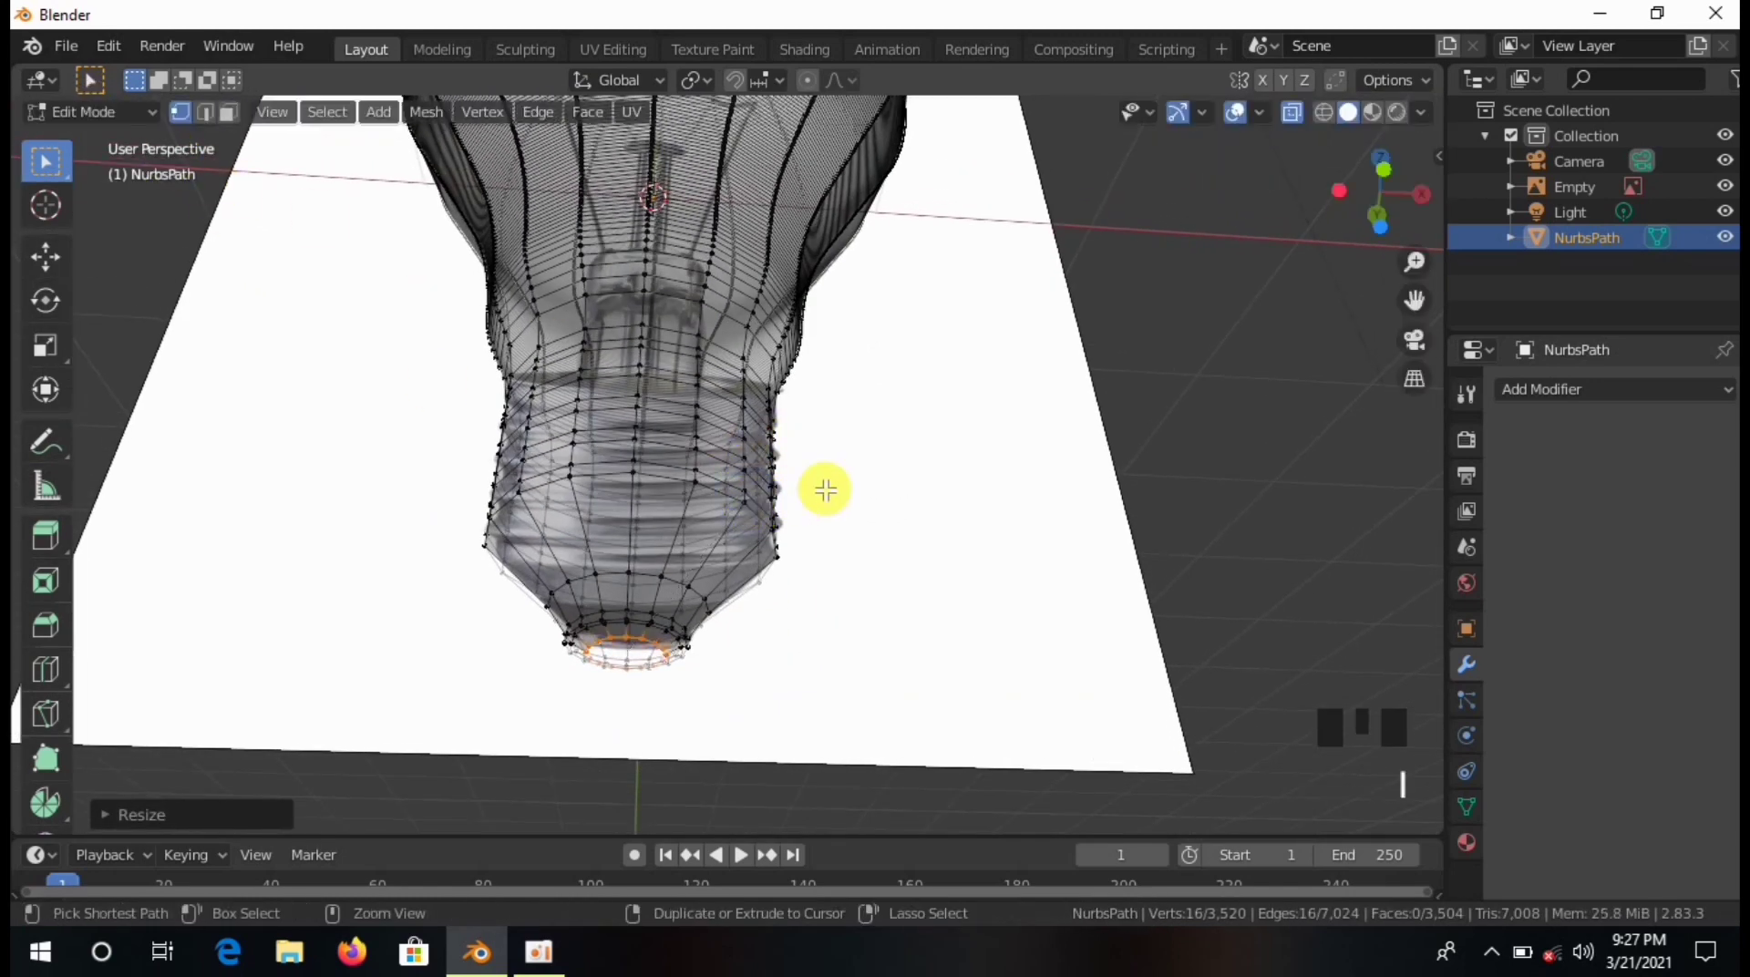
Return to Object Mode and display the bulb in solid shading with X-ray off.
{"action": "key", "text": "shift+z"}
{"action": "left_click", "coordinate": [146, 117]}
{"action": "left_click", "coordinate": [137, 143]}
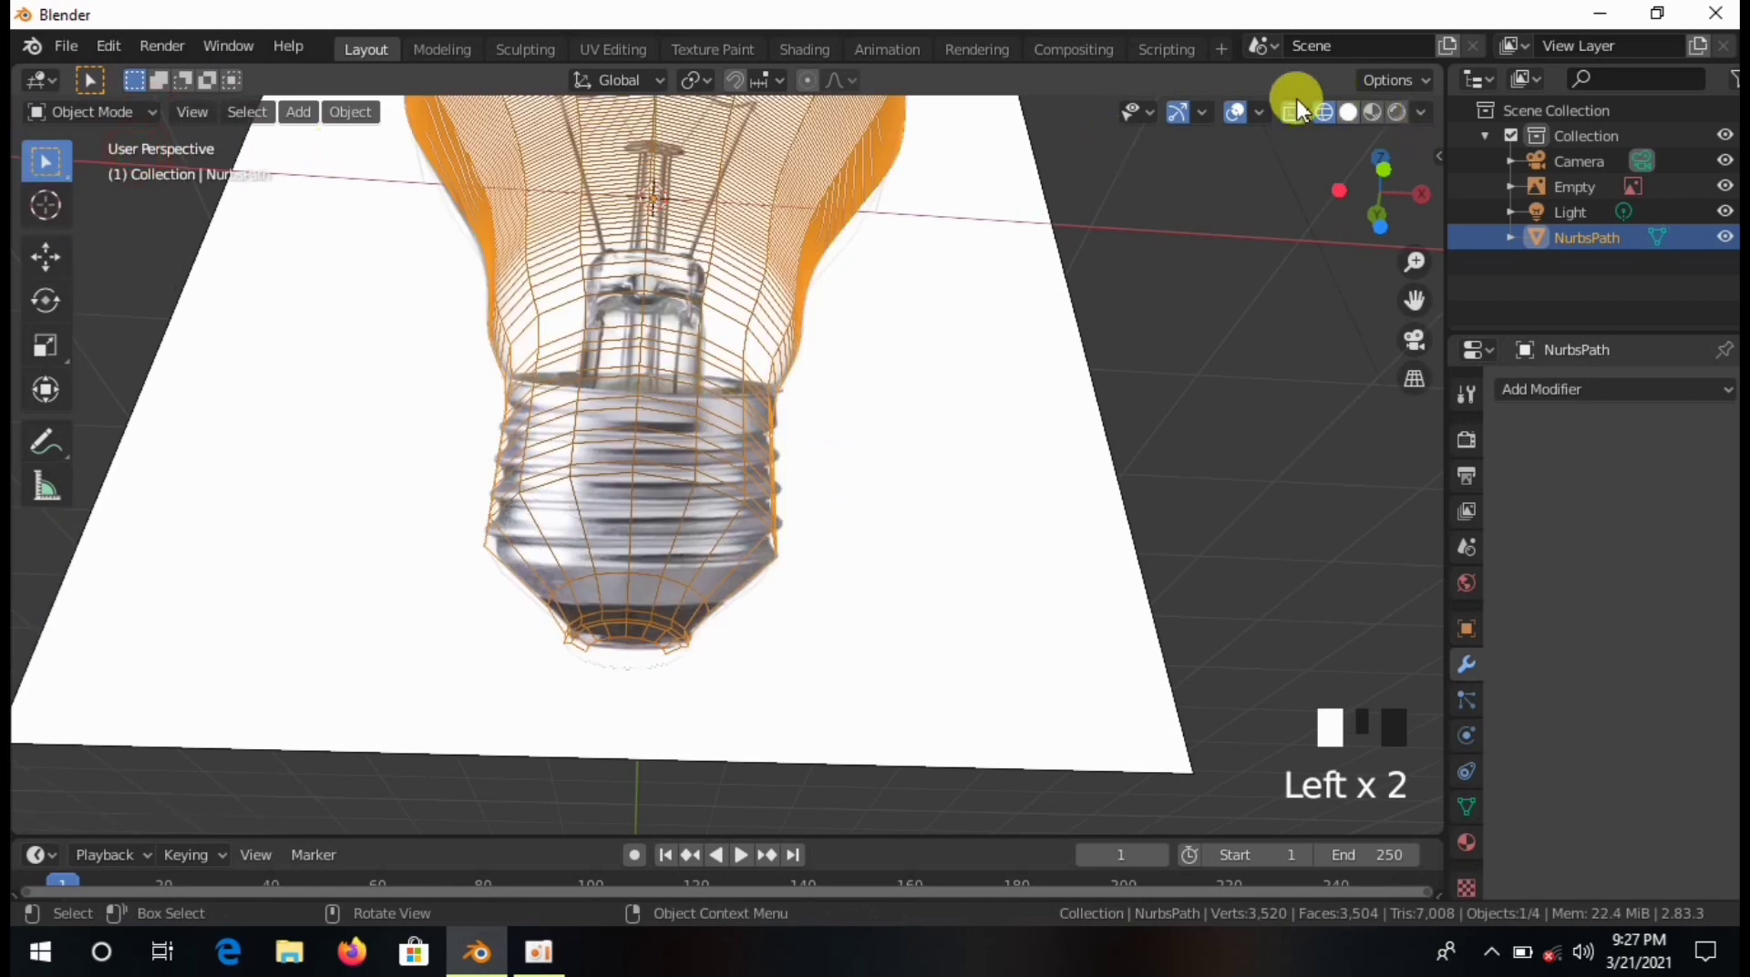
{"action": "left_click", "coordinate": [1323, 111]}
{"action": "left_click", "coordinate": [1347, 111]}
{"action": "middle_click", "coordinate": [911, 492]}
{"action": "scroll", "coordinate": [911, 492], "scroll_direction": "down", "scroll_amount": 4}
{"action": "left_click", "coordinate": [1292, 111]}
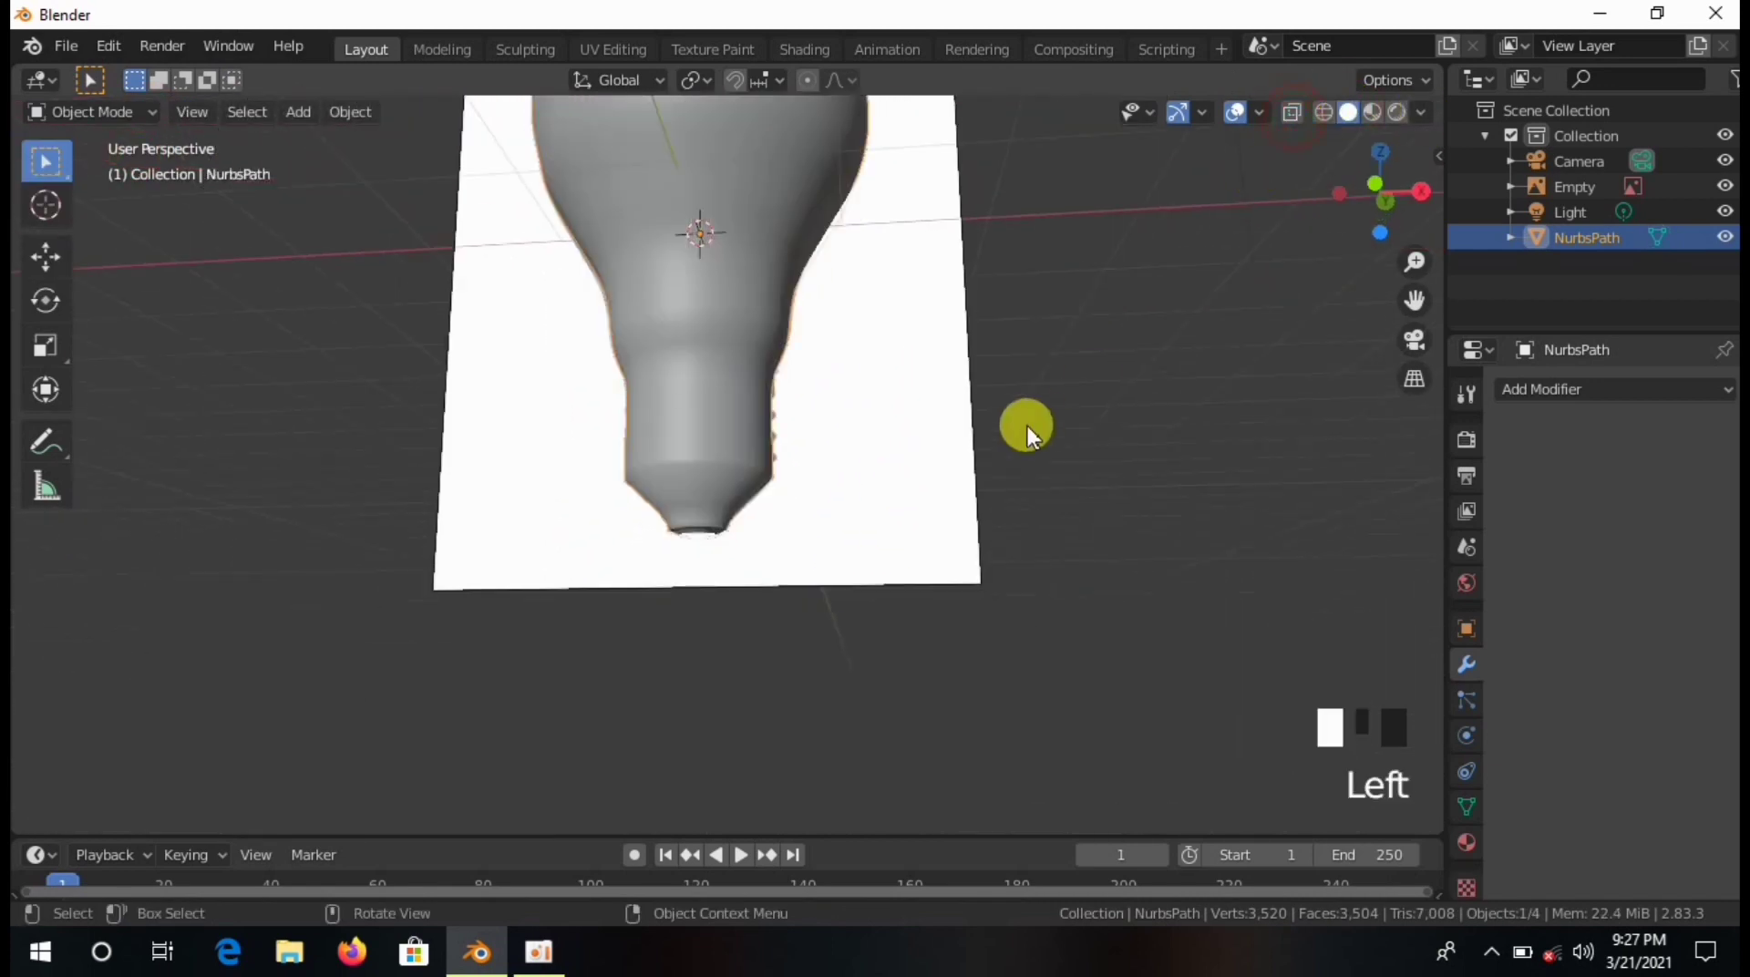
Fill the open ring at the tip of the base with a face and bevel its rim about 0.03 m with four segments.
{"action": "middle_click_drag", "start_coordinate": [1023, 421], "coordinate": [866, 438]}
{"action": "scroll", "coordinate": [871, 434], "scroll_direction": "up", "scroll_amount": 5}
{"action": "left_click", "coordinate": [84, 111]}
{"action": "left_click", "coordinate": [130, 164]}
{"action": "middle_click_drag", "start_coordinate": [728, 401], "coordinate": [801, 469], "text": "shift"}
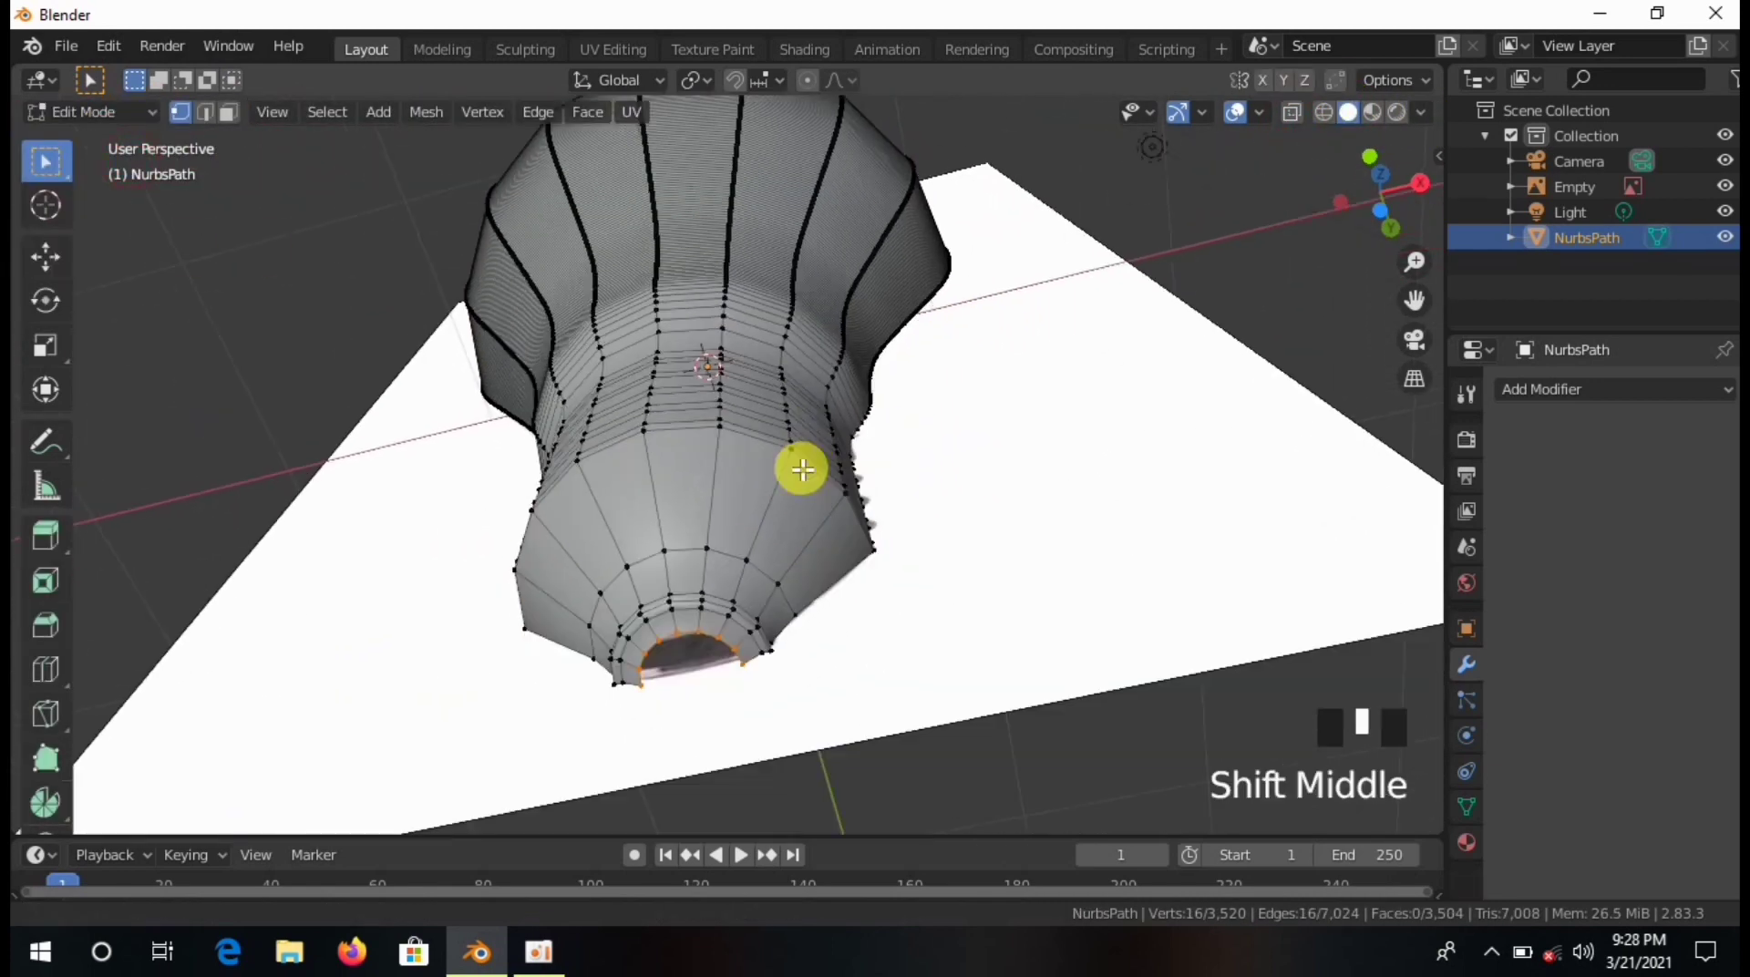
{"action": "scroll", "coordinate": [910, 550], "scroll_direction": "up", "scroll_amount": 2}
{"action": "key", "text": "f"}
{"action": "middle_click_drag", "start_coordinate": [1009, 541], "coordinate": [932, 498]}
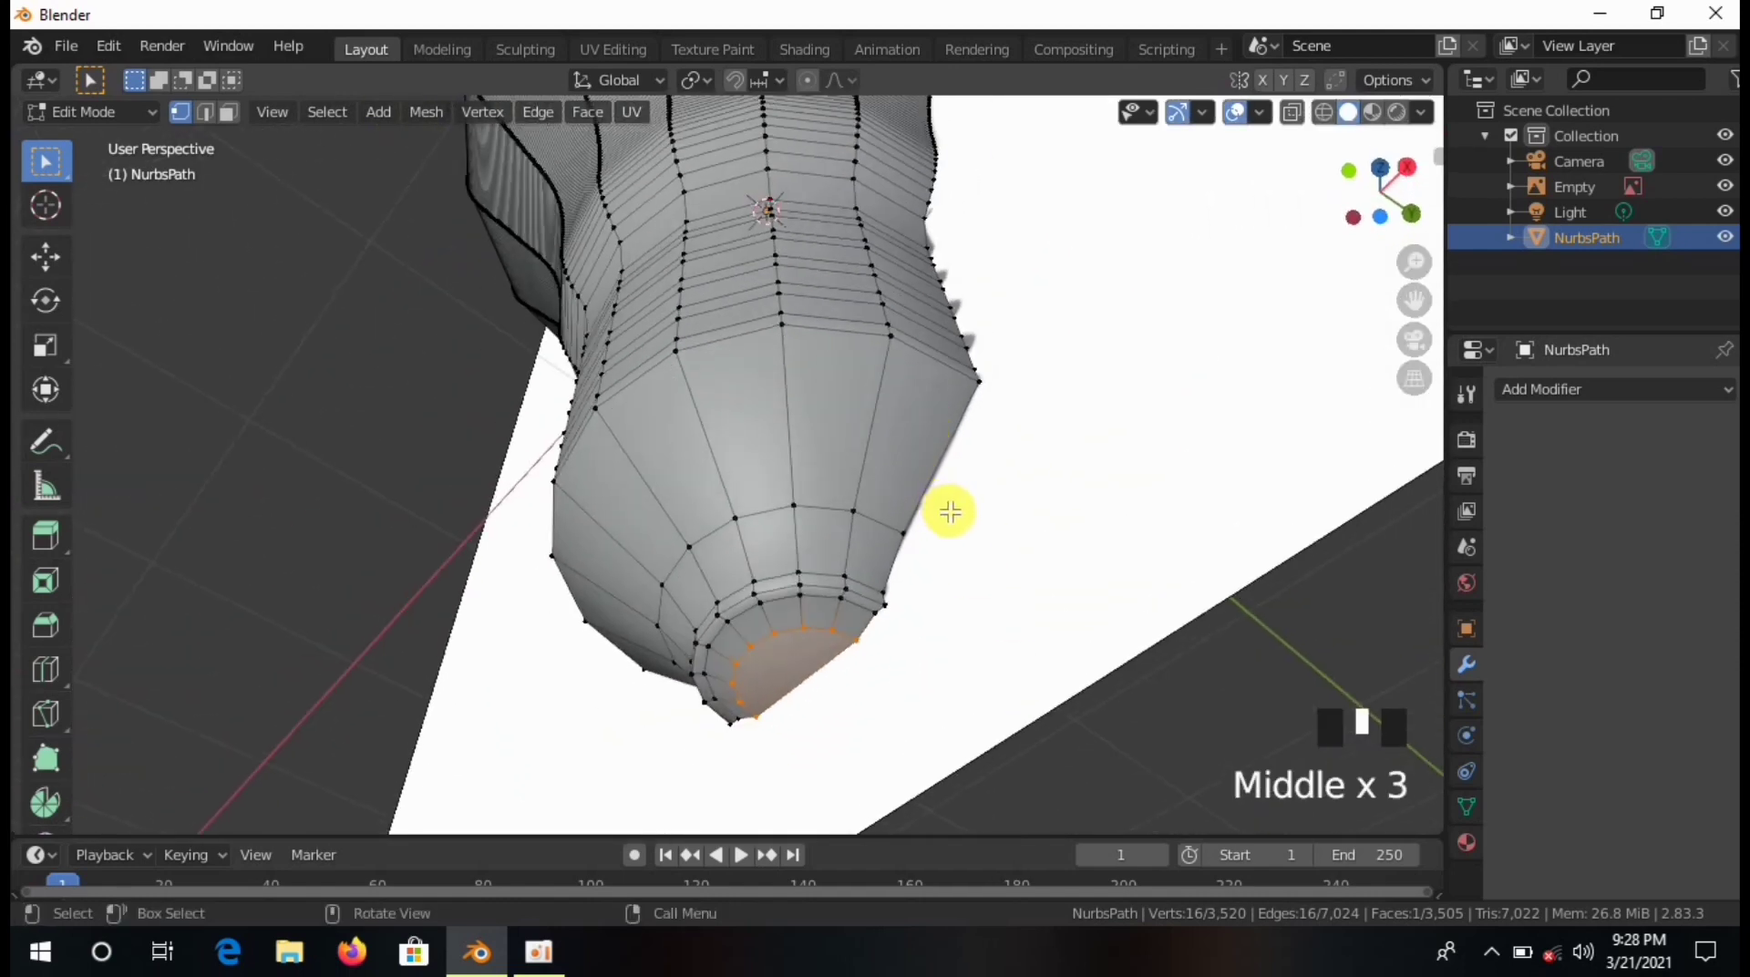
{"action": "key", "text": "ctrl+b"}
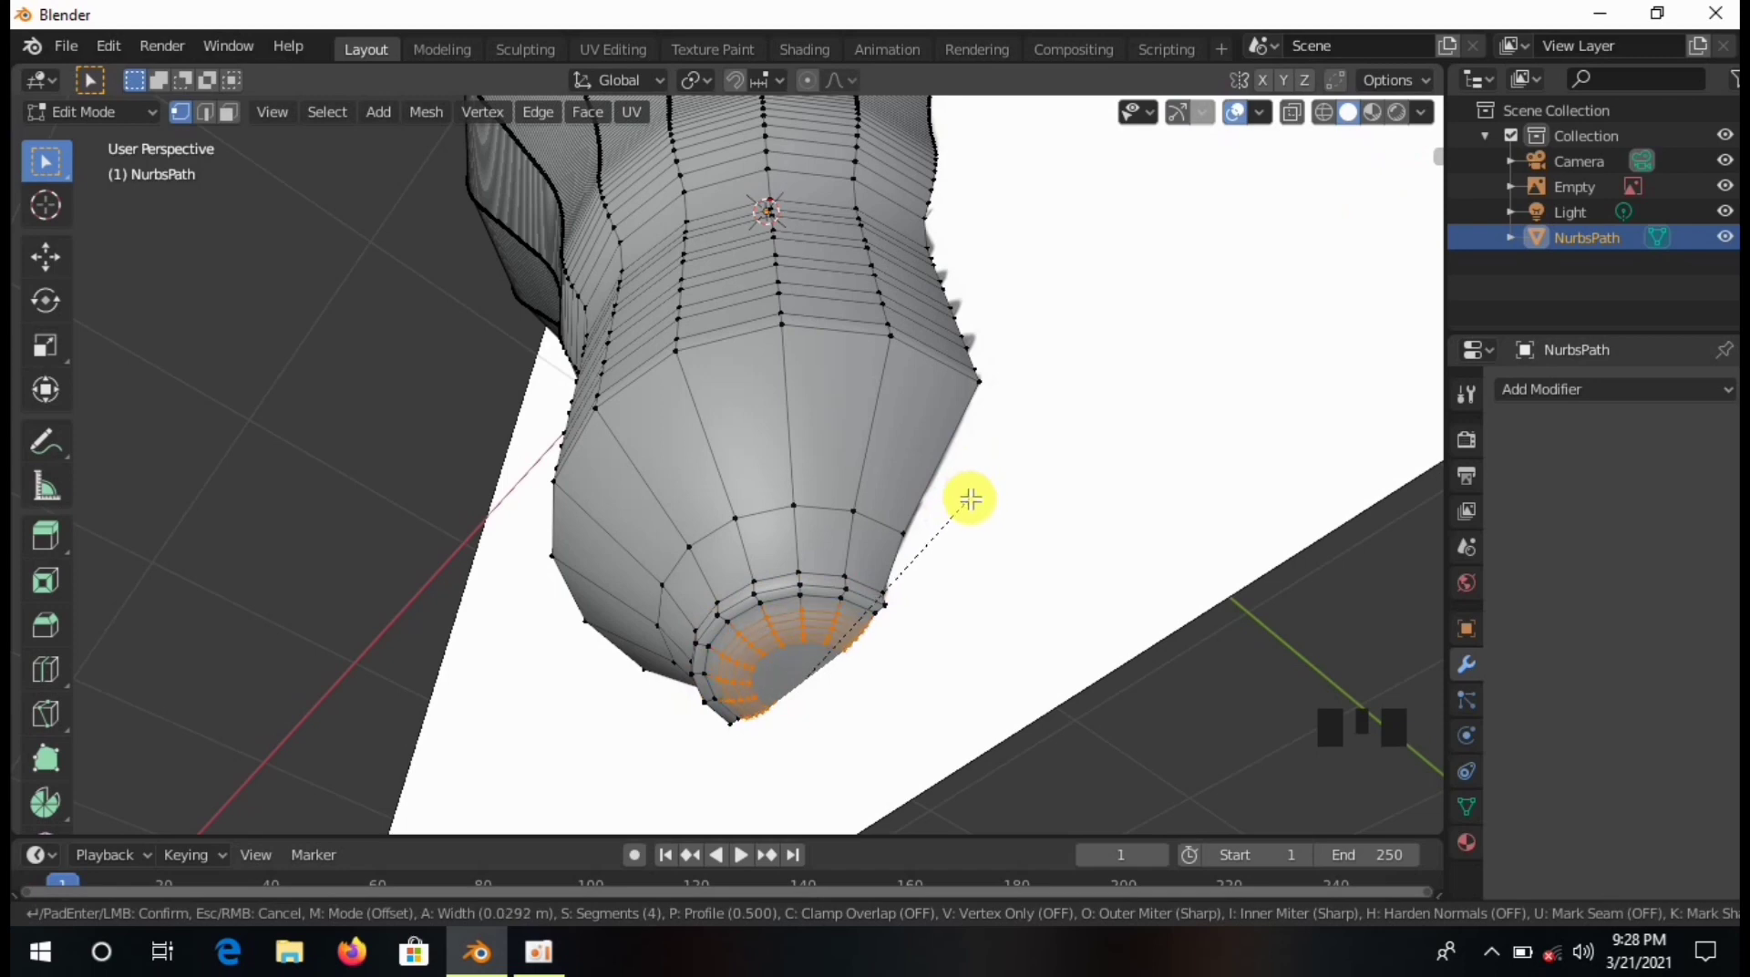
{"action": "left_click", "coordinate": [971, 493]}
Extrude the tip's end face about 0.02 m down along Z and bevel it with three segments.
{"action": "scroll", "coordinate": [891, 476], "scroll_direction": "down", "scroll_amount": 4}
{"action": "left_click", "coordinate": [985, 555]}
{"action": "scroll", "coordinate": [704, 676], "scroll_direction": "up", "scroll_amount": 4}
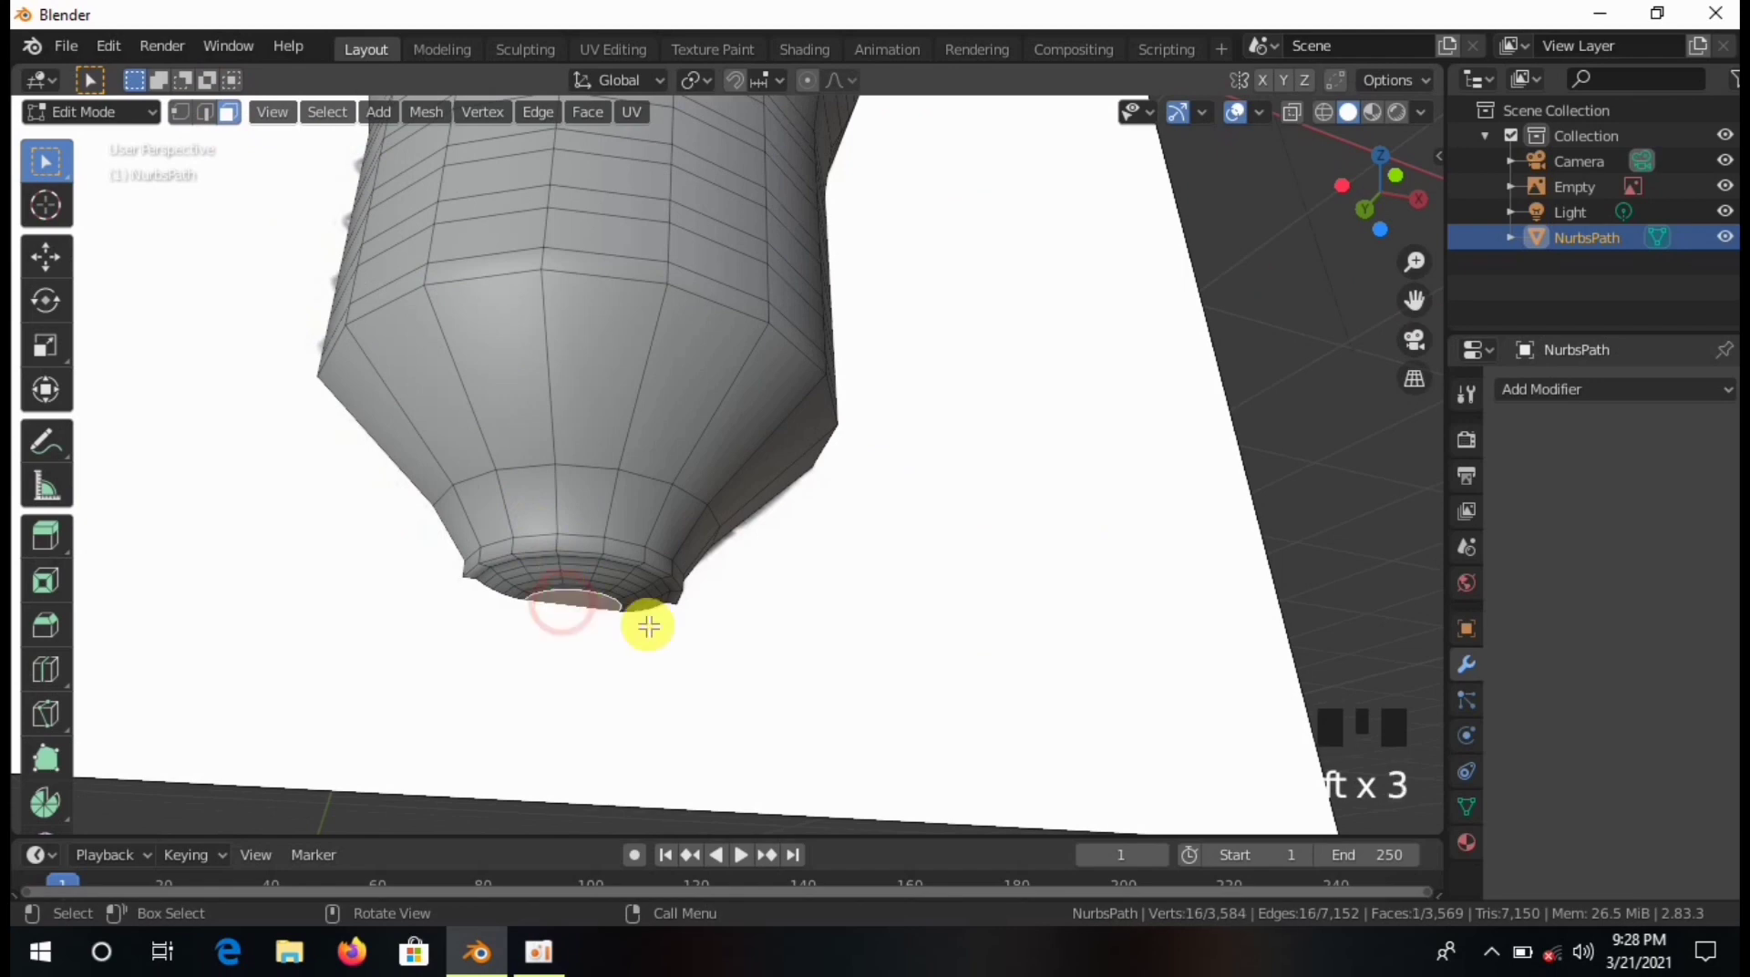
{"action": "key", "text": "e"}
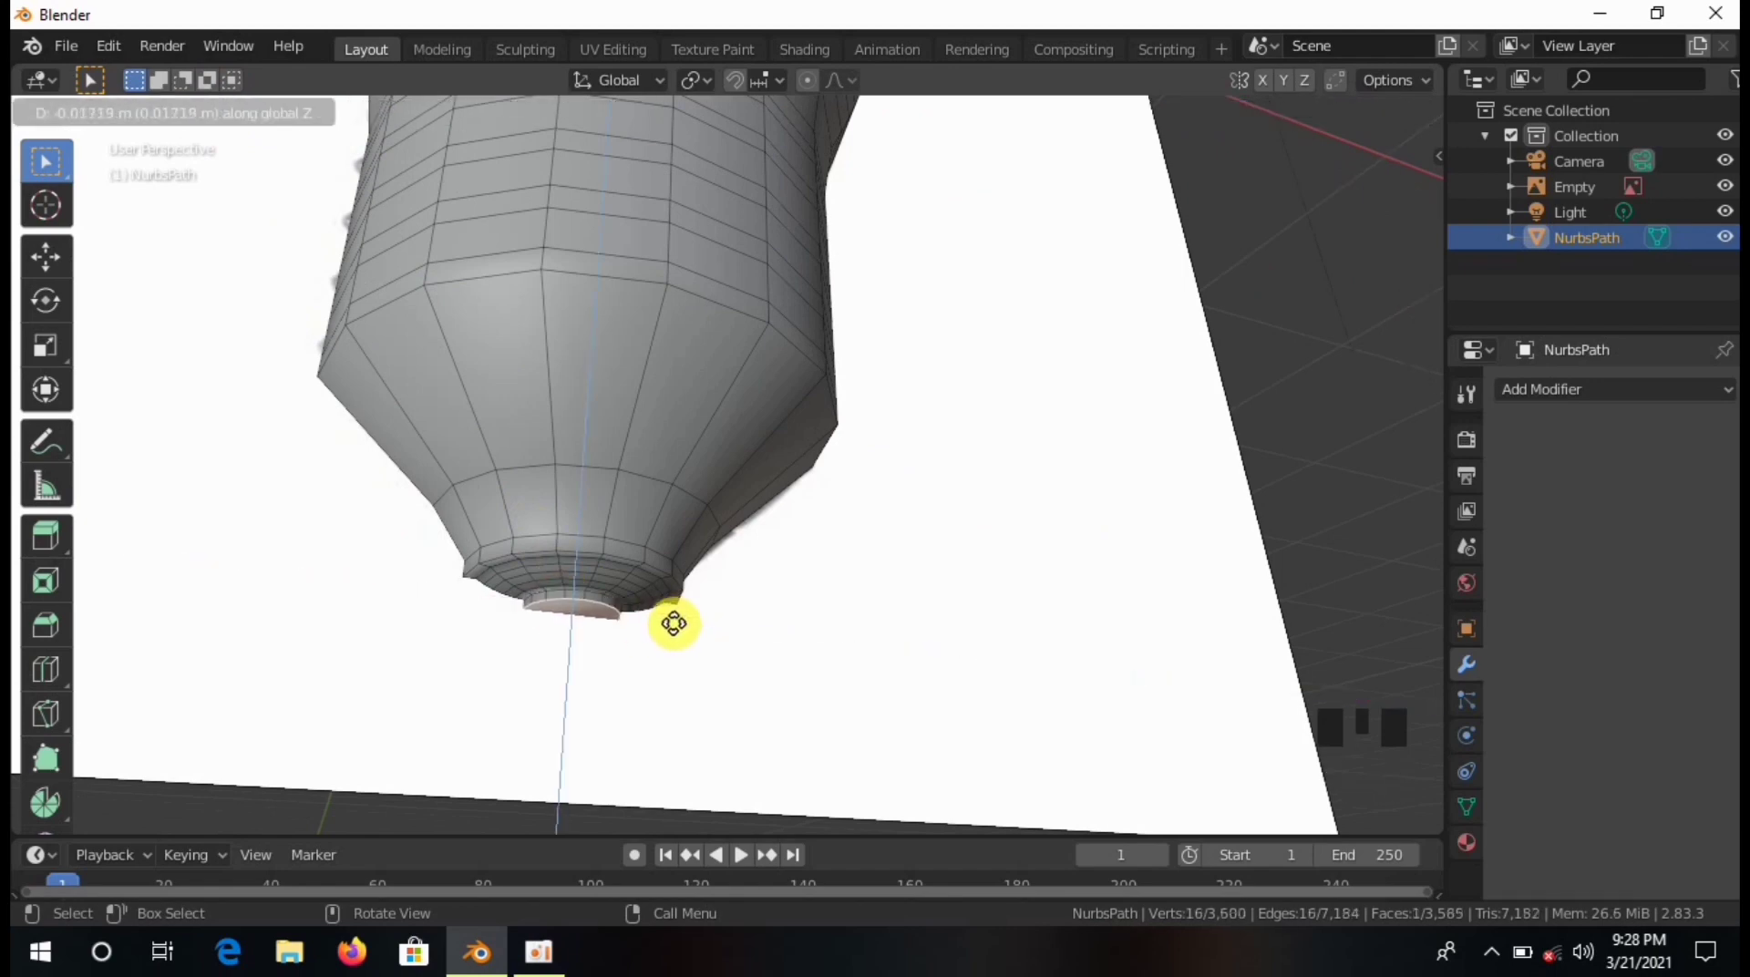
{"action": "left_click", "coordinate": [673, 626]}
{"action": "key", "text": "ctrl+b"}
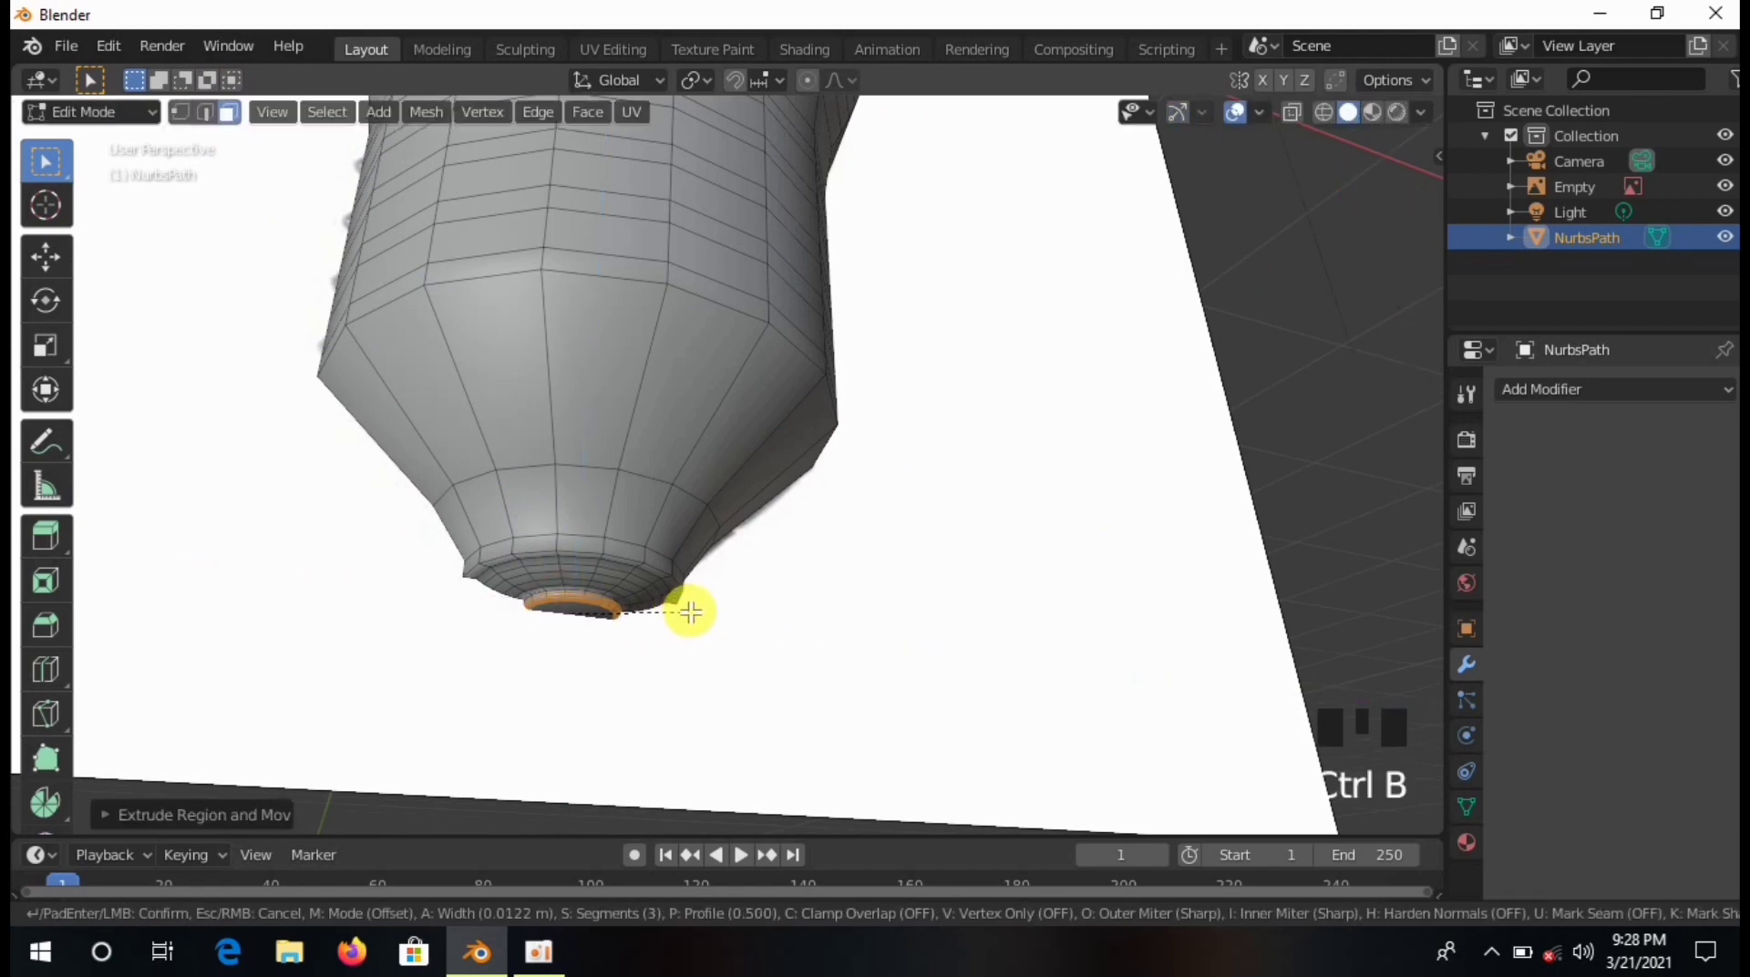
{"action": "left_click", "coordinate": [690, 611]}
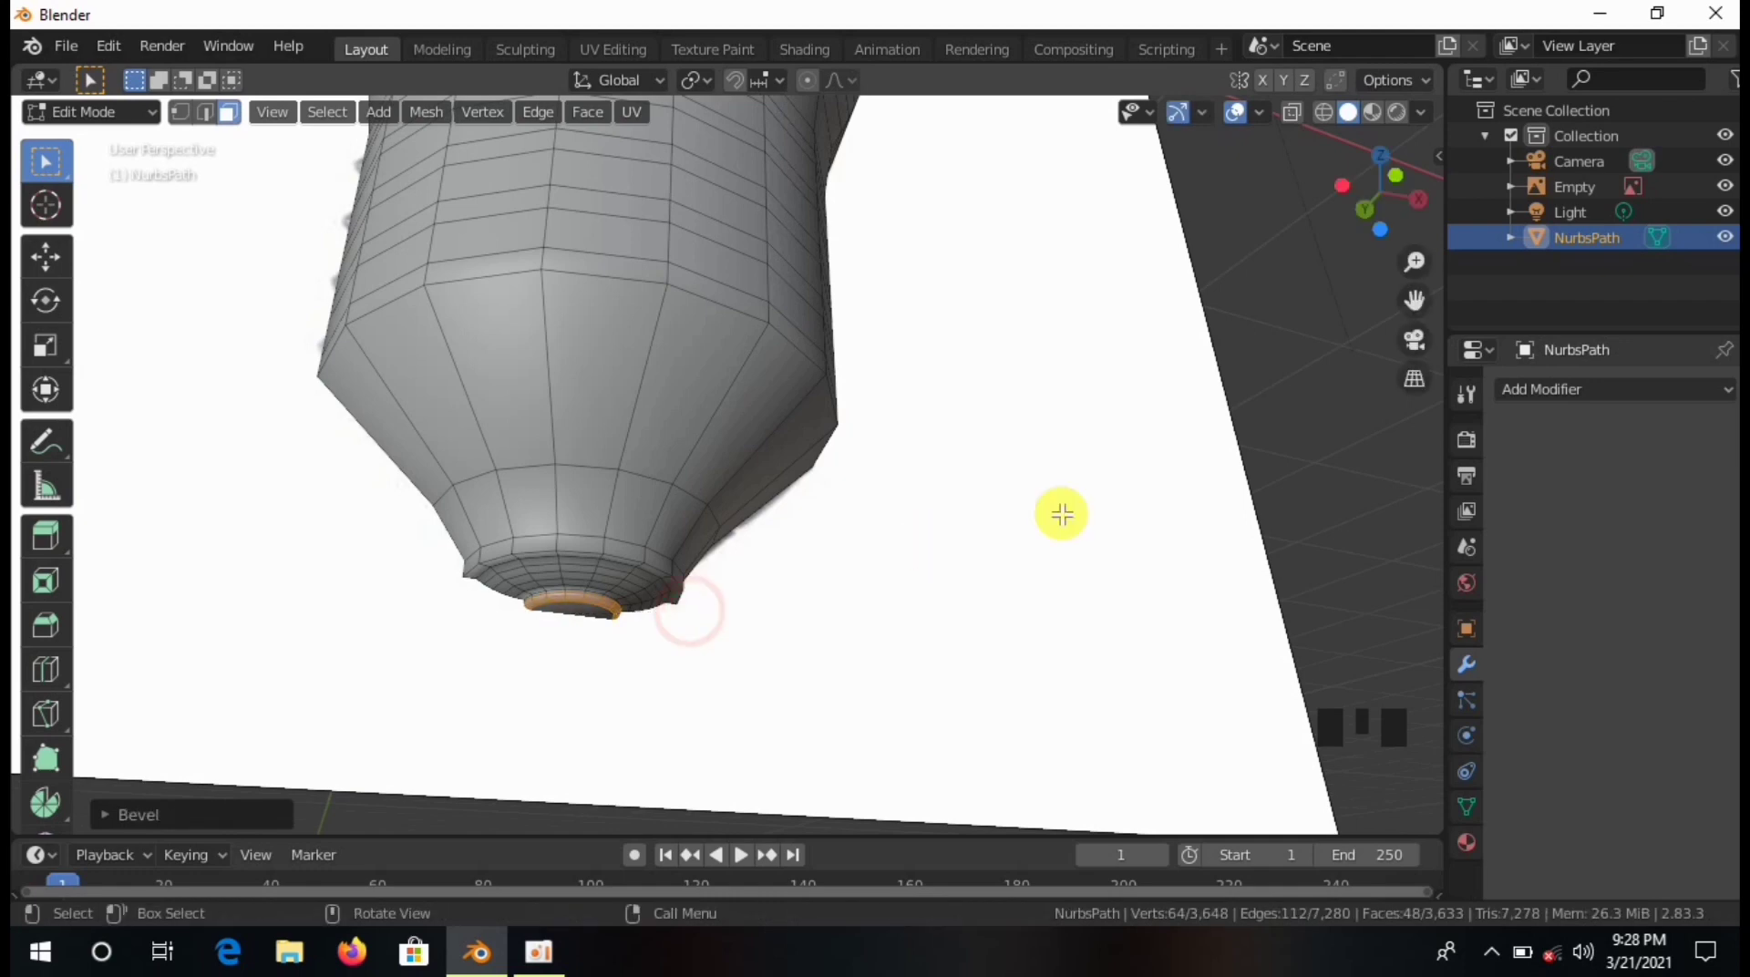
{"action": "left_click", "coordinate": [1172, 450]}
Add a centred edge loop in the second narrow band below the bulb's neck, where the upper thread goes.
{"action": "scroll", "coordinate": [715, 336], "scroll_direction": "down", "scroll_amount": 4}
{"action": "middle_click_drag", "start_coordinate": [793, 434], "coordinate": [785, 472], "text": "shift"}
{"action": "scroll", "coordinate": [786, 472], "scroll_direction": "up", "scroll_amount": 6}
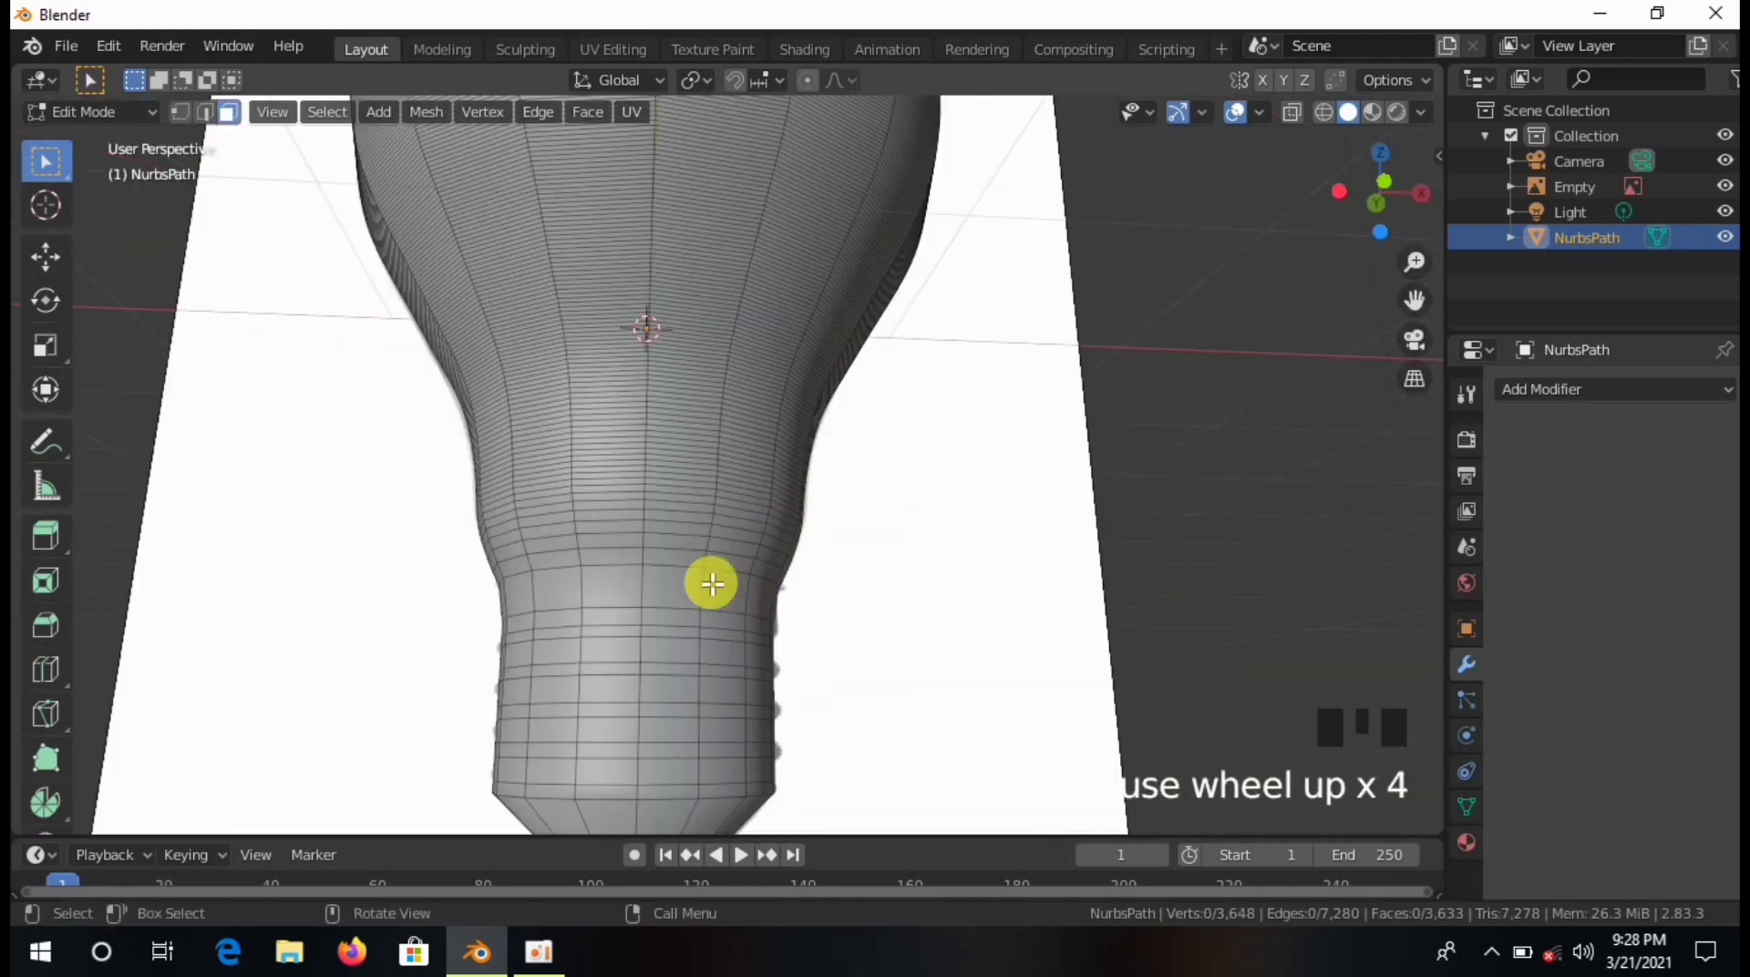
{"action": "scroll", "coordinate": [688, 636], "scroll_direction": "down", "scroll_amount": 2}
{"action": "middle_click_drag", "start_coordinate": [683, 675], "coordinate": [655, 519], "text": "shift"}
{"action": "left_click", "coordinate": [654, 519], "text": "alt"}
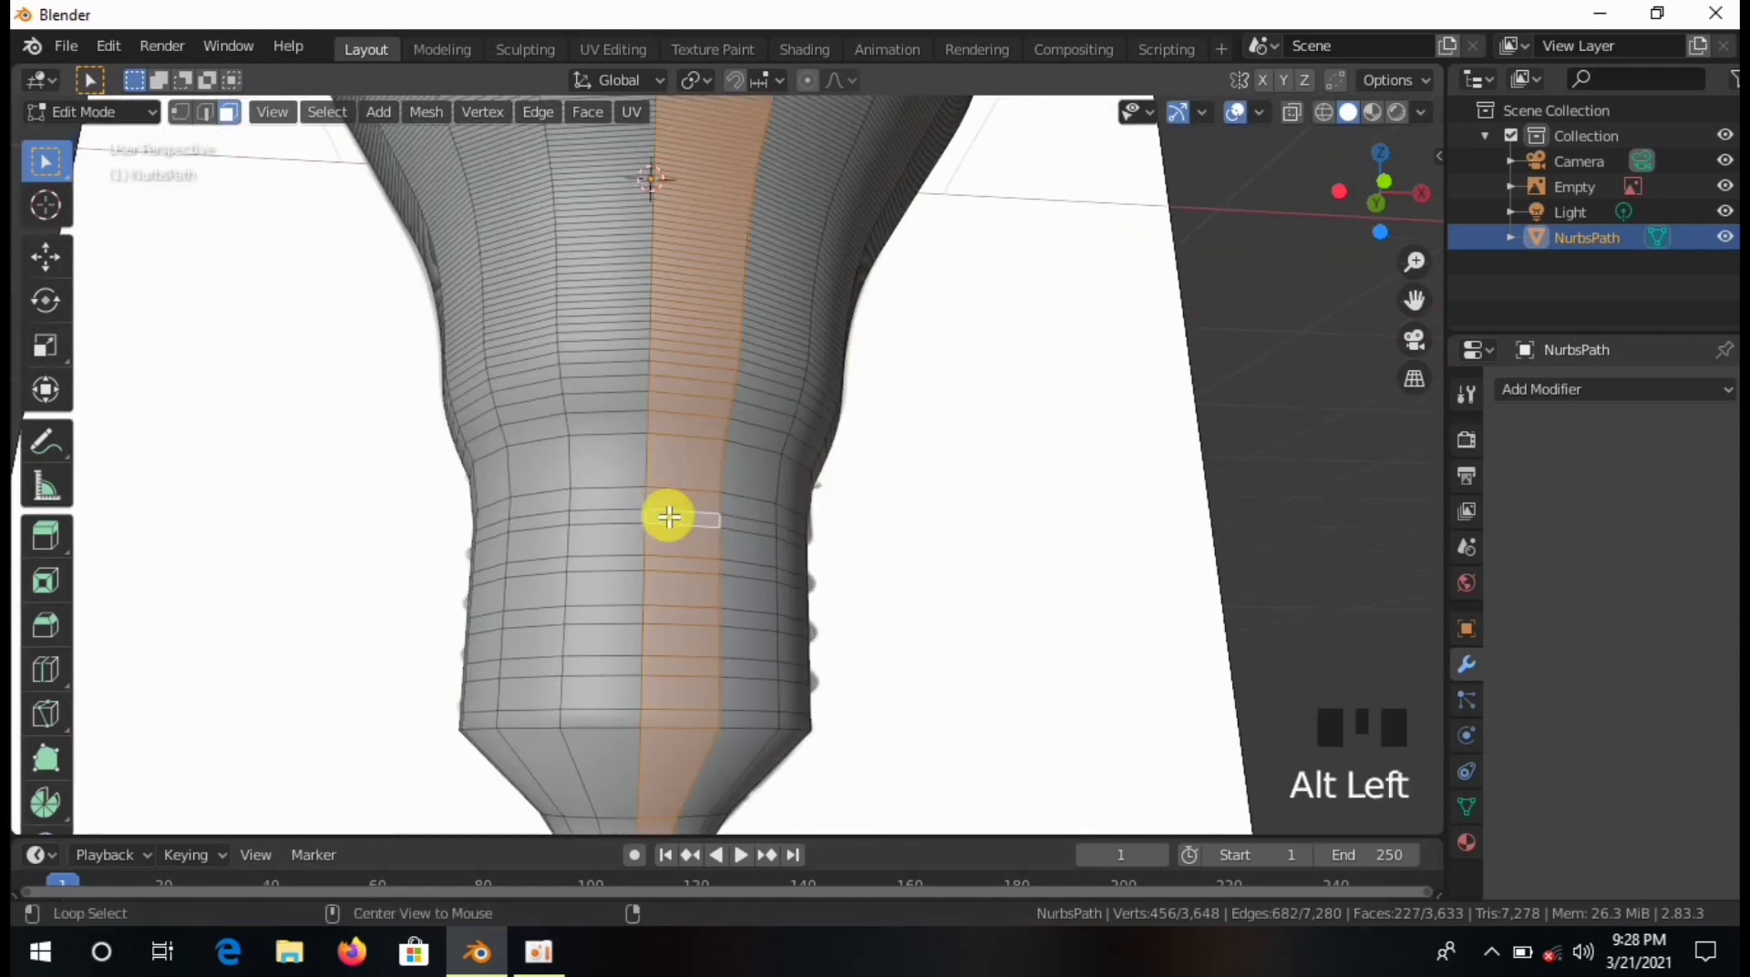
{"action": "left_click", "coordinate": [591, 526]}
{"action": "left_click", "coordinate": [206, 110]}
{"action": "left_click", "coordinate": [672, 555], "text": "alt"}
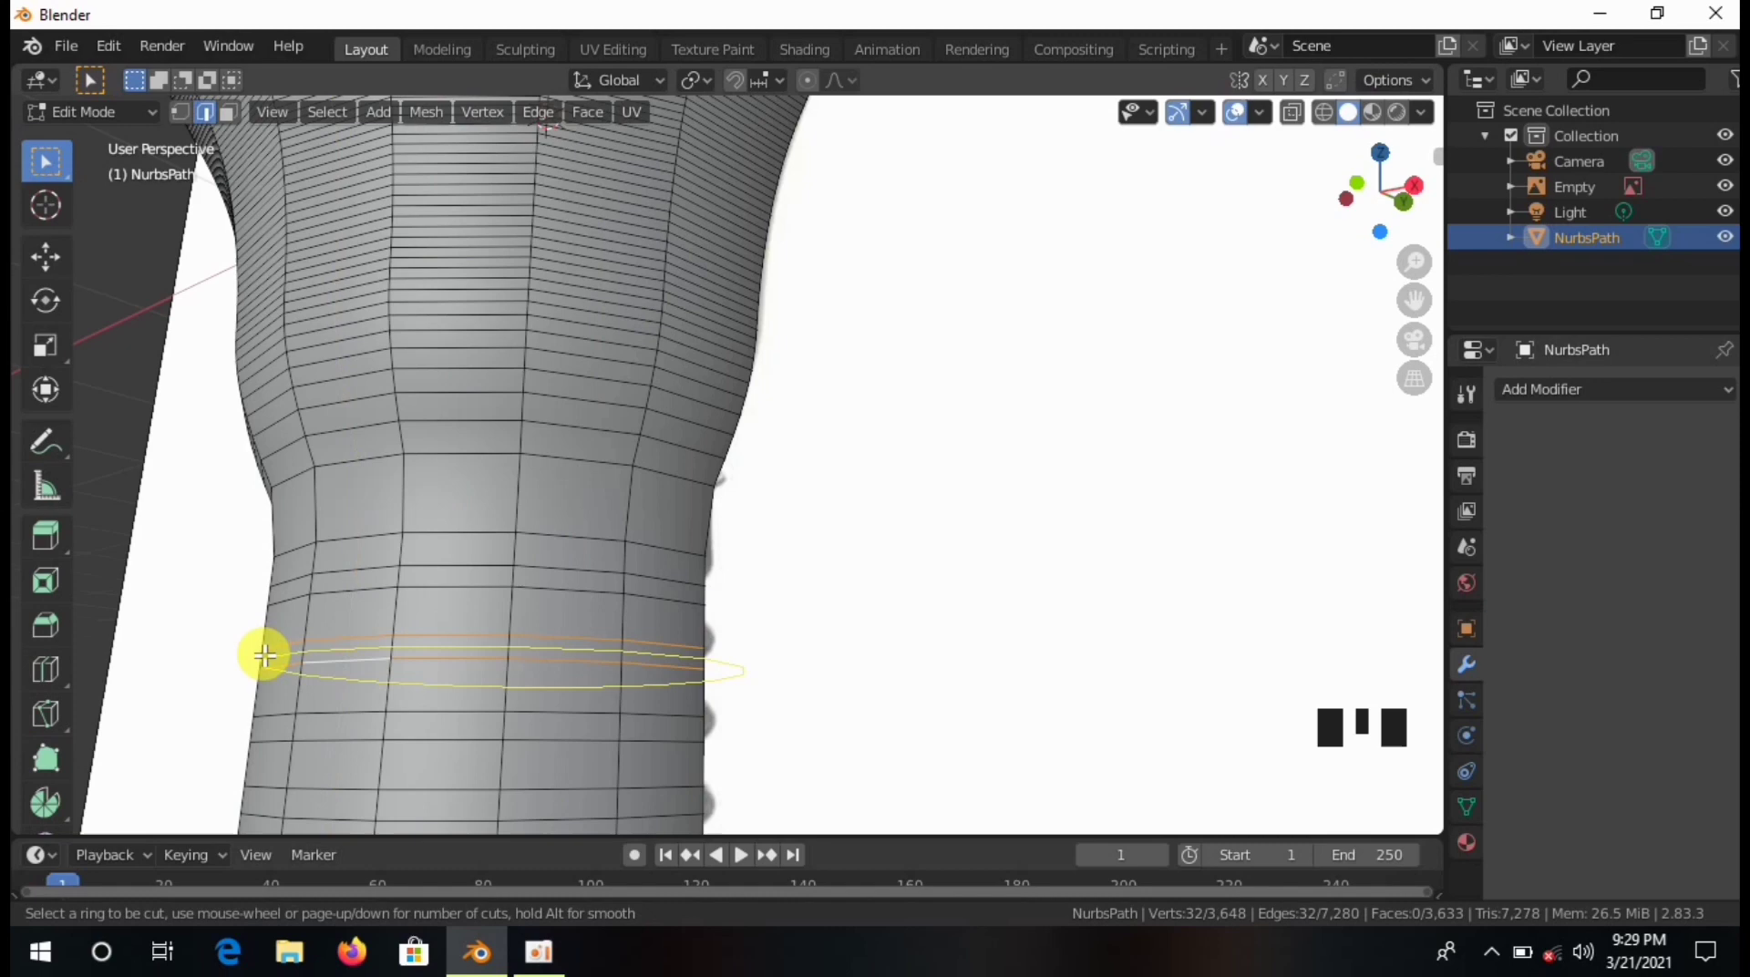
{"action": "left_click", "coordinate": [264, 654]}
{"action": "right_click", "coordinate": [262, 654]}
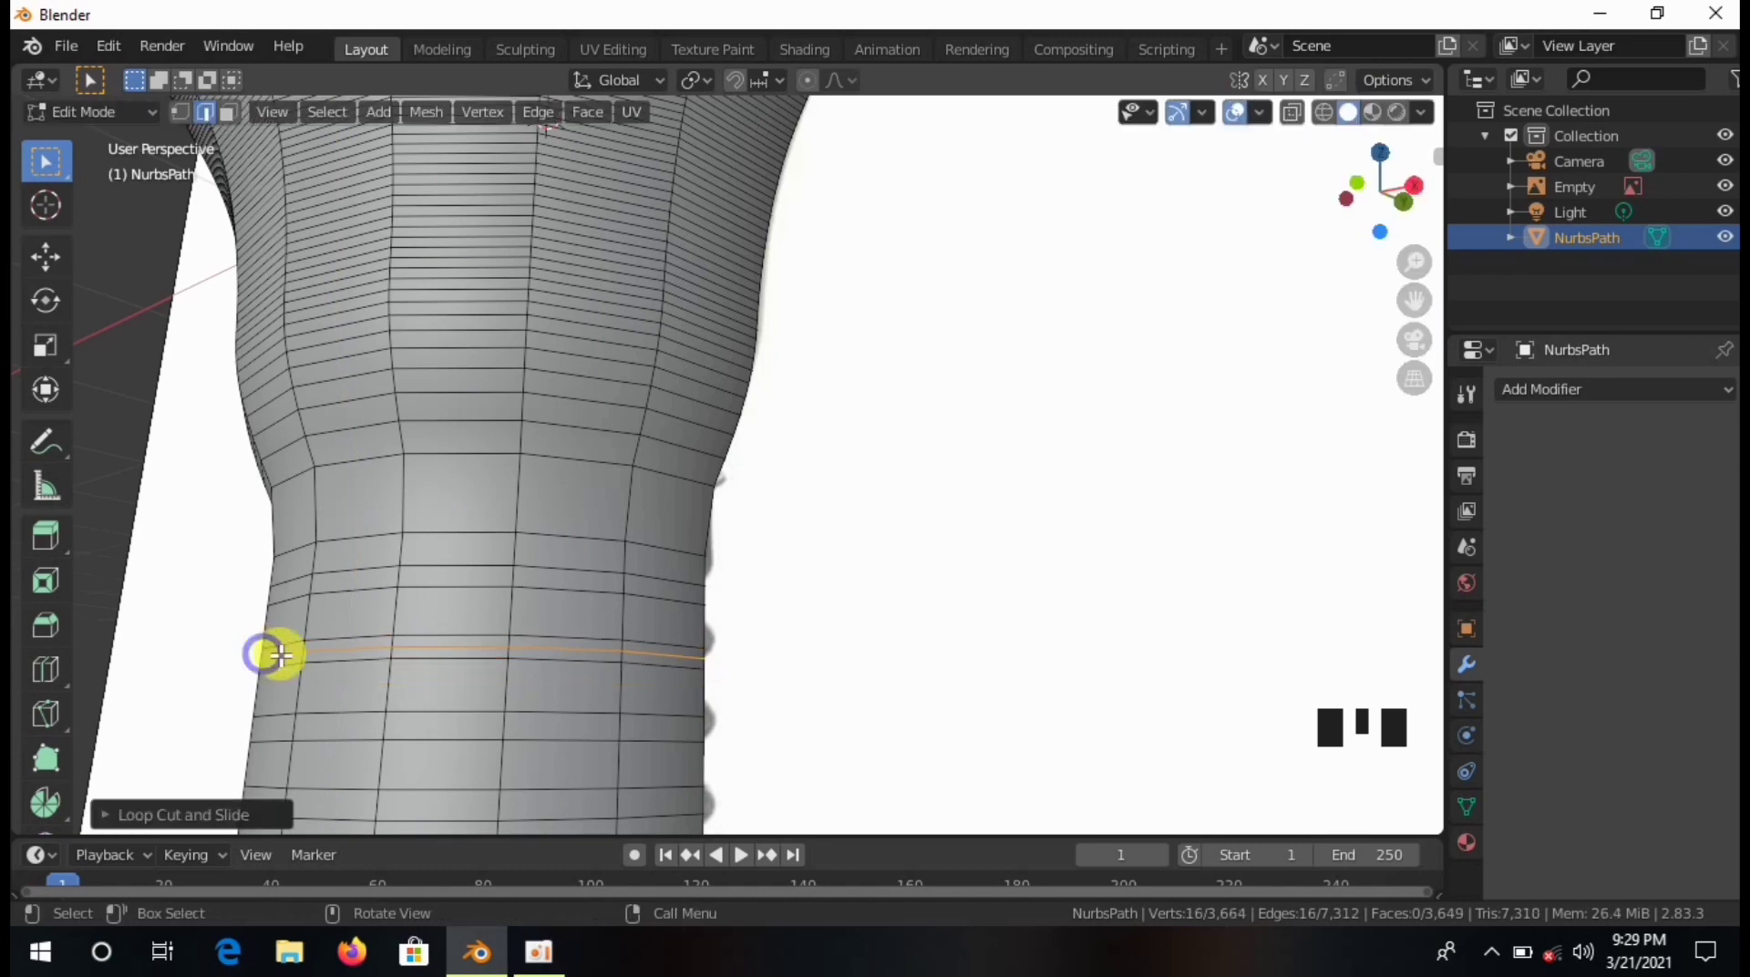
Scale the new edge loop outward by about 1.04 to raise a thread ridge.
{"action": "key", "text": "ctrl+b"}
{"action": "right_click", "coordinate": [554, 676]}
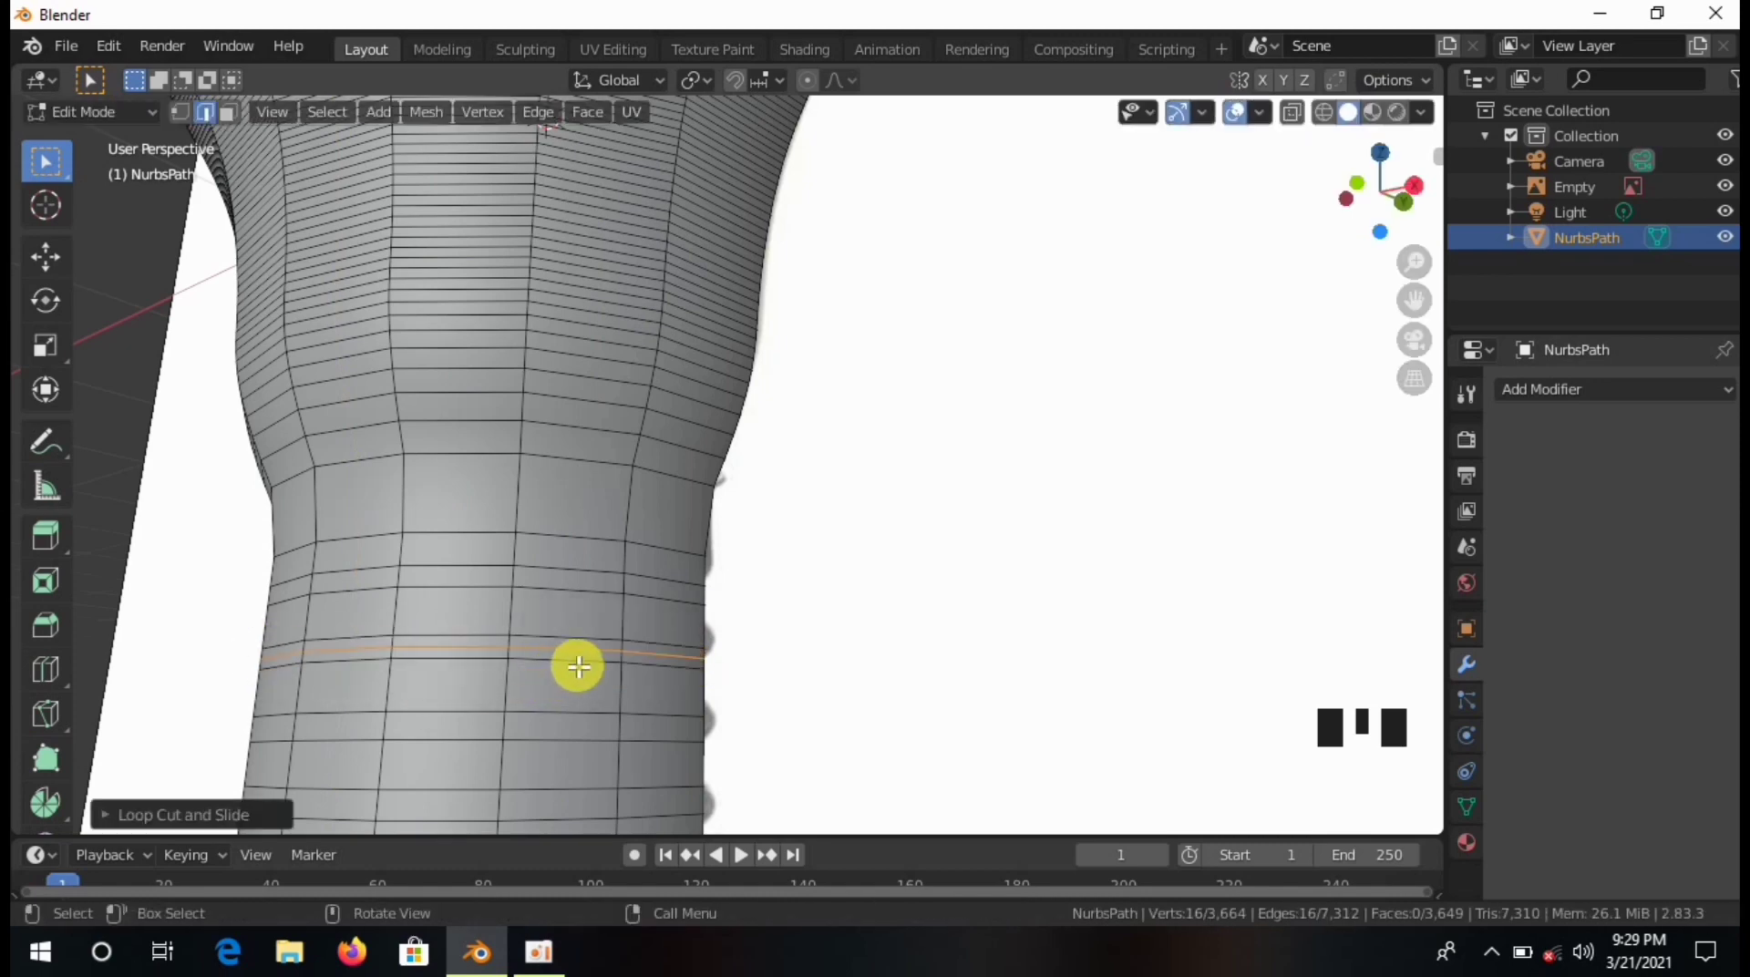
{"action": "key", "text": "s"}
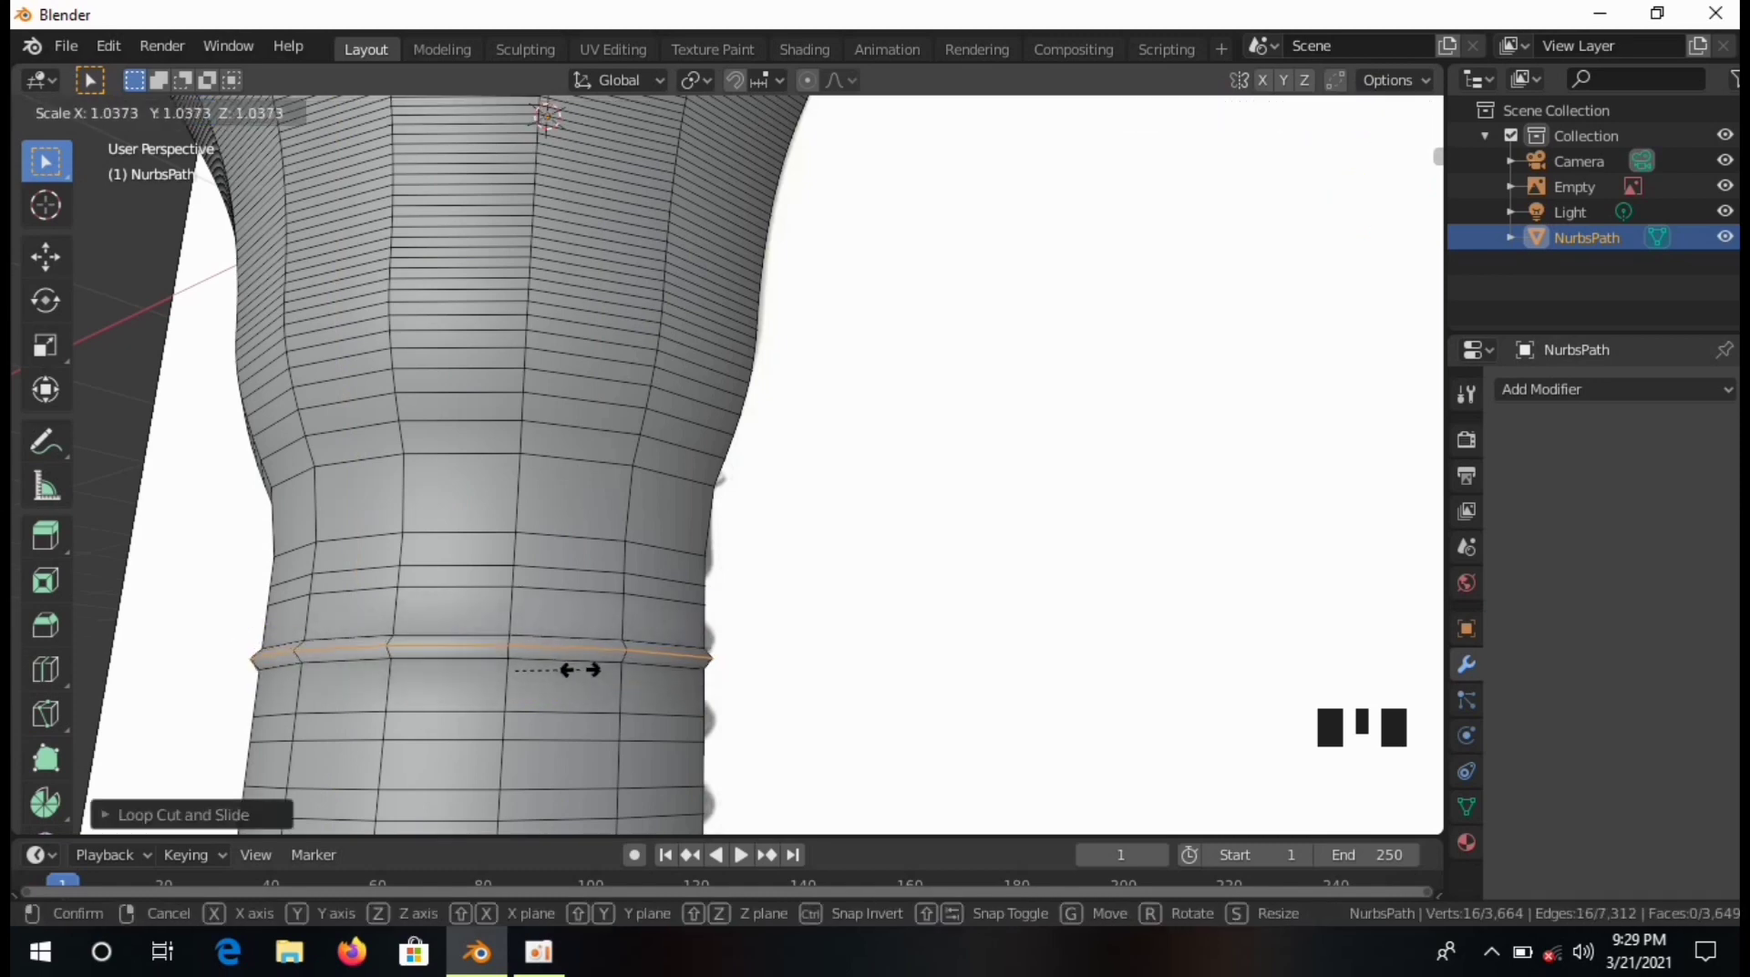
{"action": "left_click", "coordinate": [578, 666]}
Switch to Object Mode in front view and hide the reference image.
{"action": "key", "text": "KP_1"}
{"action": "scroll", "coordinate": [738, 656], "scroll_direction": "up", "scroll_amount": 1}
{"action": "scroll", "coordinate": [859, 441], "scroll_direction": "down", "scroll_amount": 4, "text": "shift"}
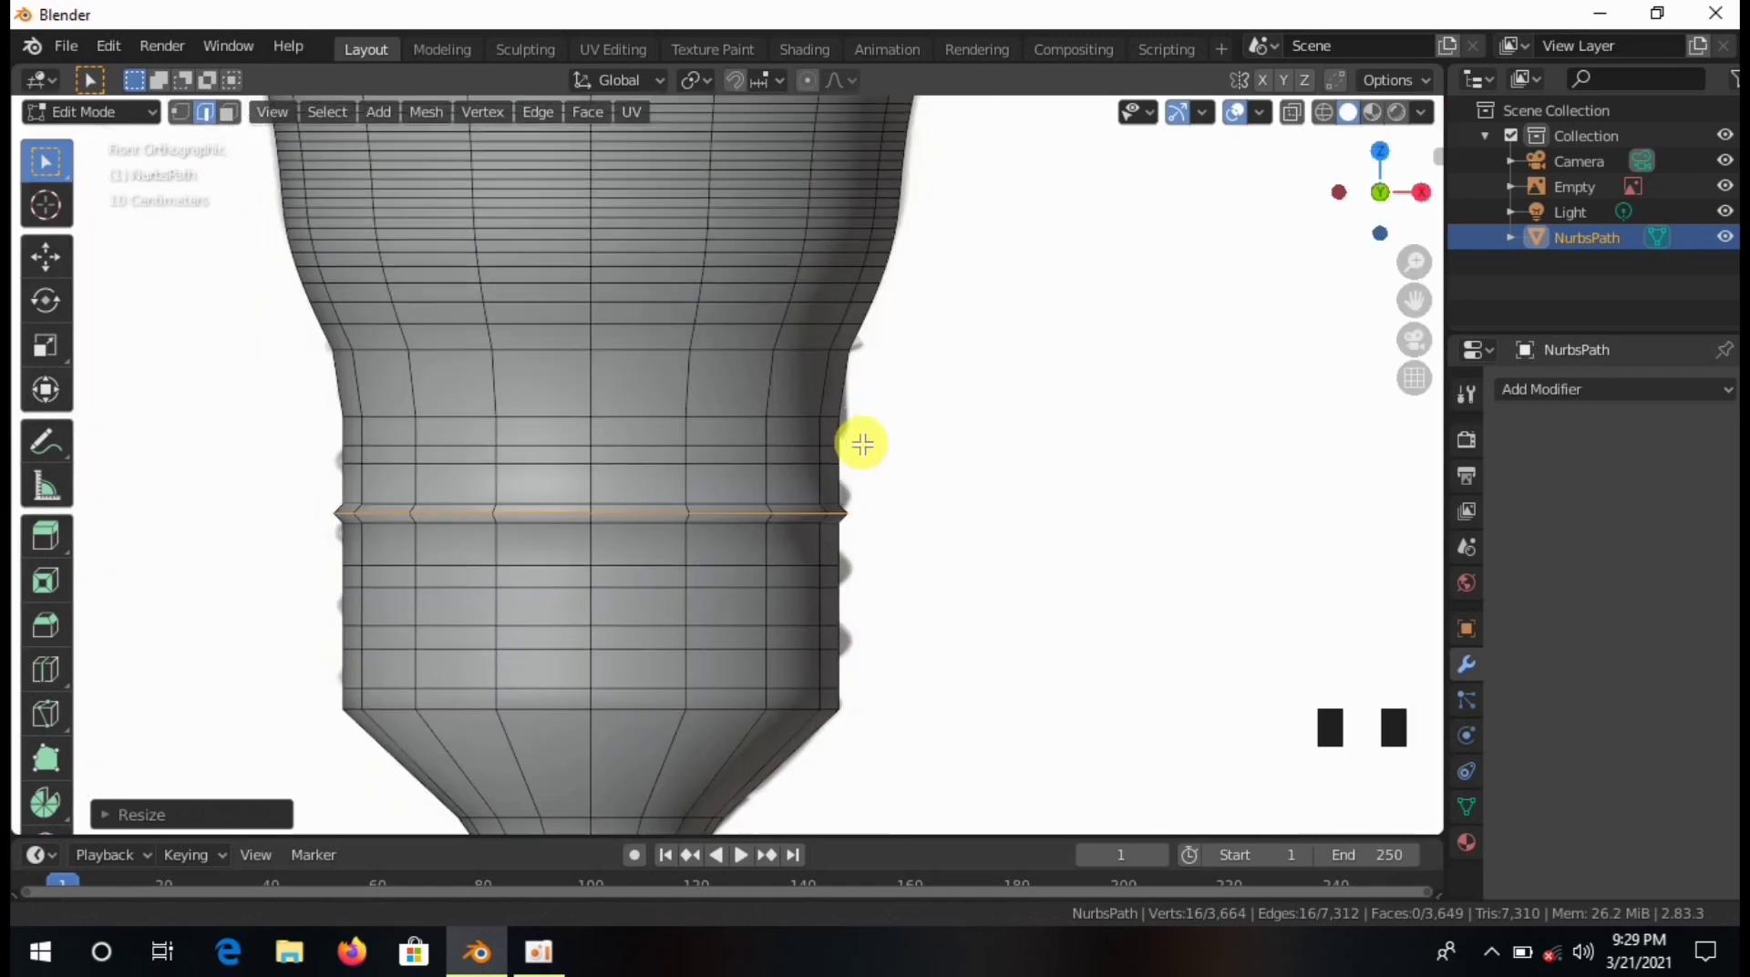
{"action": "left_click", "coordinate": [57, 113]}
{"action": "left_click", "coordinate": [57, 142]}
{"action": "left_click", "coordinate": [969, 458]}
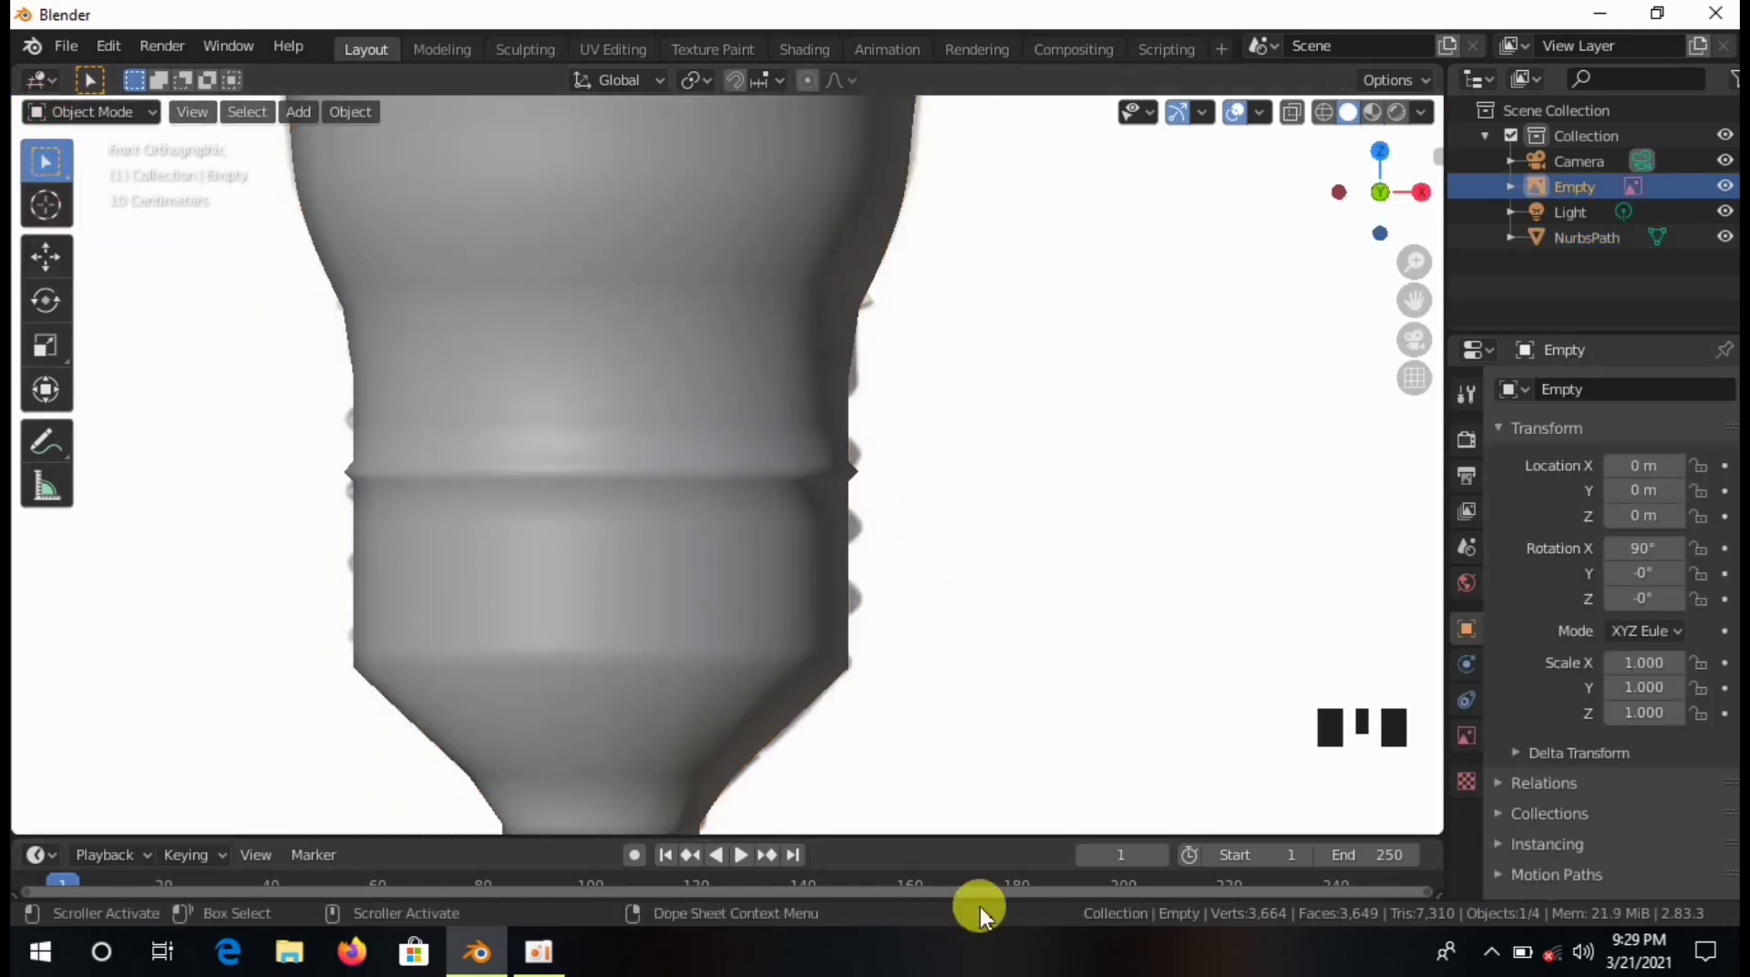
{"action": "key", "text": "h"}
{"action": "key", "text": "h"}
{"action": "scroll", "coordinate": [767, 495], "scroll_direction": "down", "scroll_amount": 2}
{"action": "middle_click_drag", "start_coordinate": [767, 495], "coordinate": [776, 562], "text": "shift"}
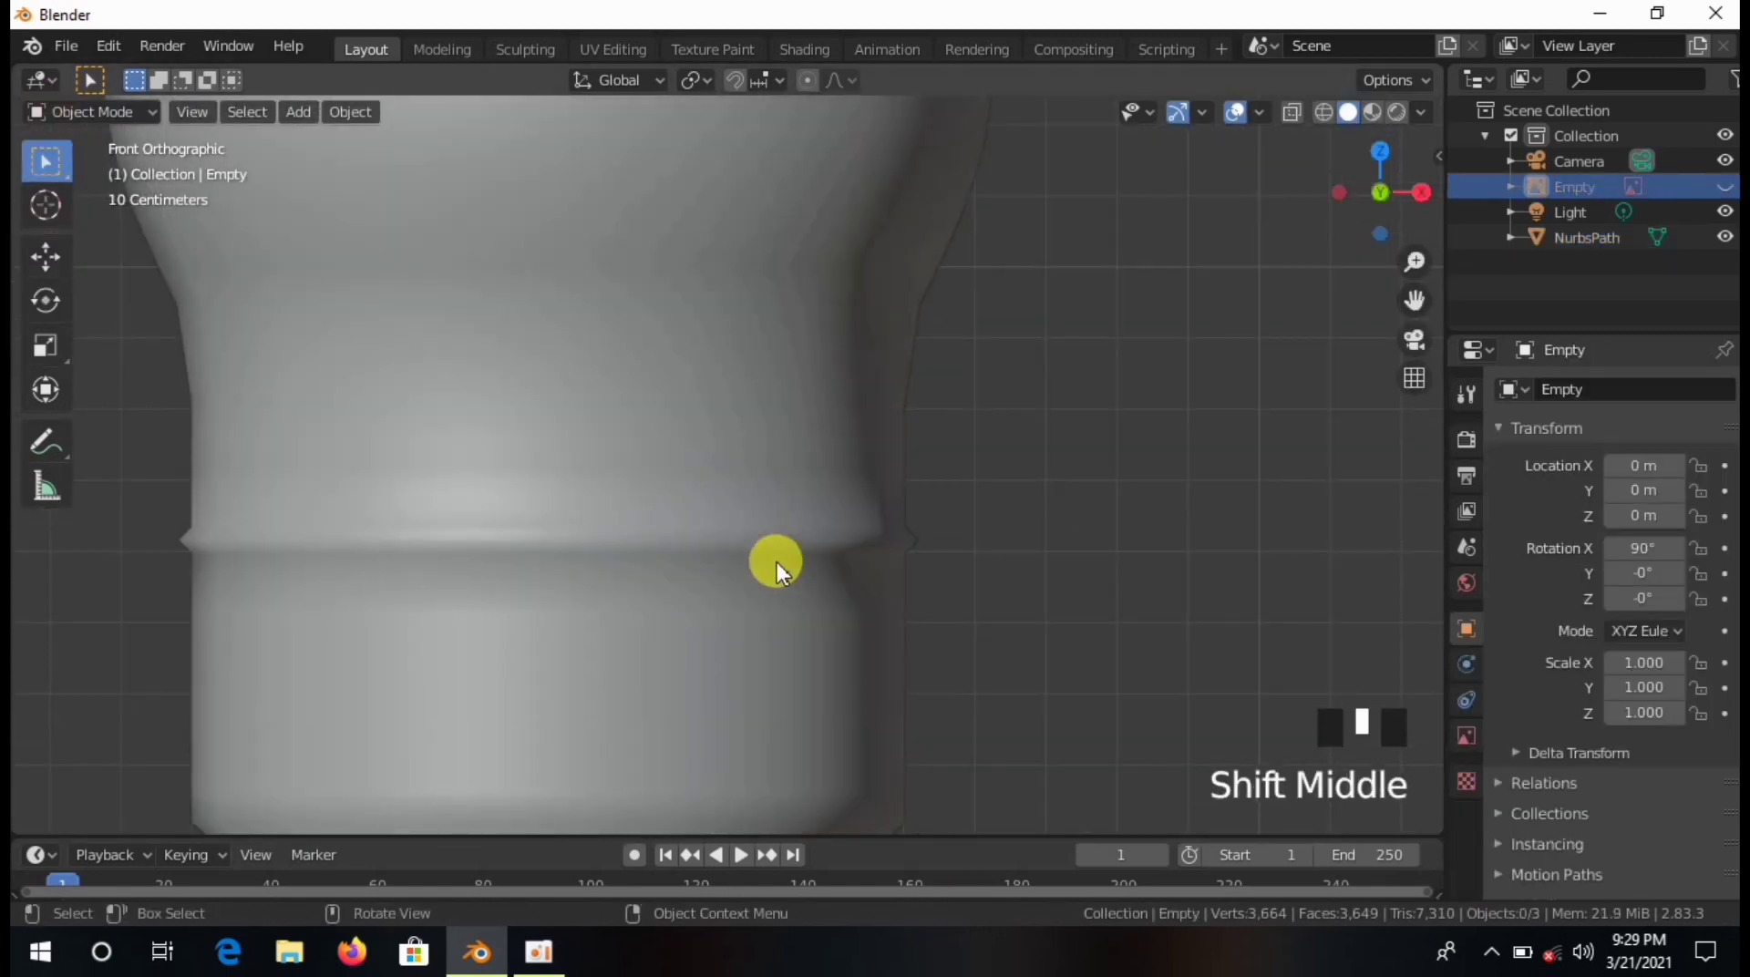
Bevel the raised loop of the bulb mesh with three segments to round the first thread.
{"action": "left_click", "coordinate": [707, 523]}
{"action": "key", "text": "Tab"}
{"action": "scroll", "coordinate": [762, 566], "scroll_direction": "up", "scroll_amount": 1}
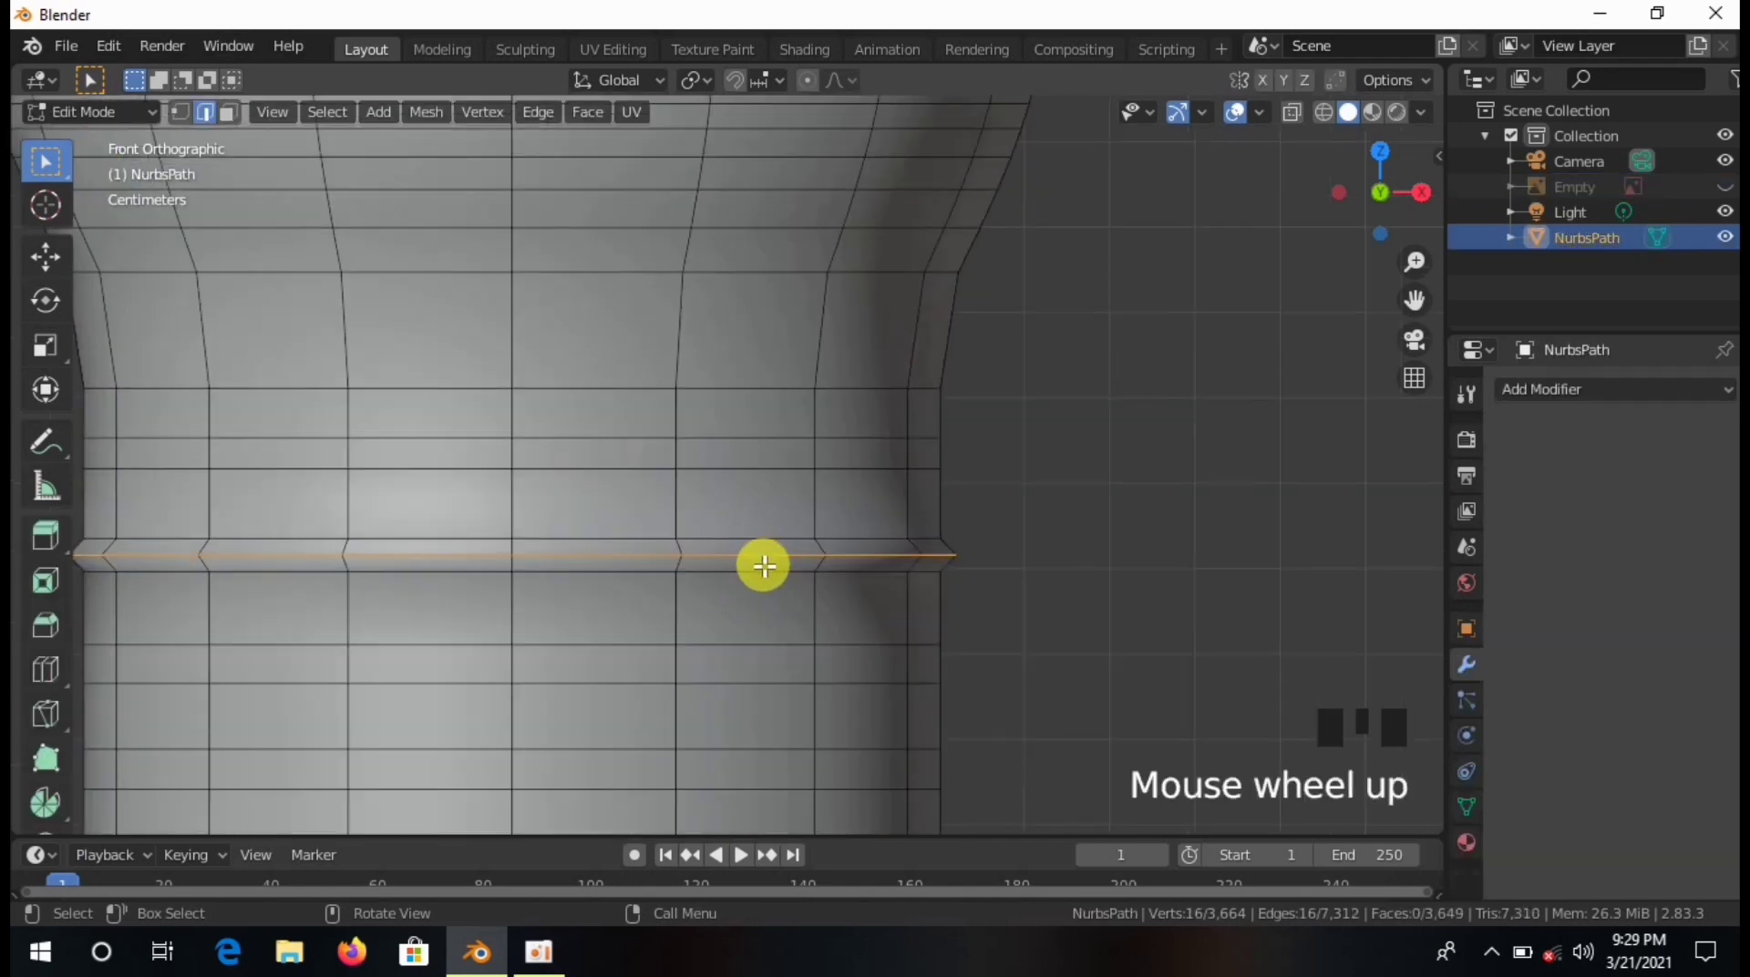
{"action": "scroll", "coordinate": [762, 565], "scroll_direction": "down", "scroll_amount": 1}
{"action": "key", "text": "ctrl+b"}
{"action": "left_click", "coordinate": [784, 560]}
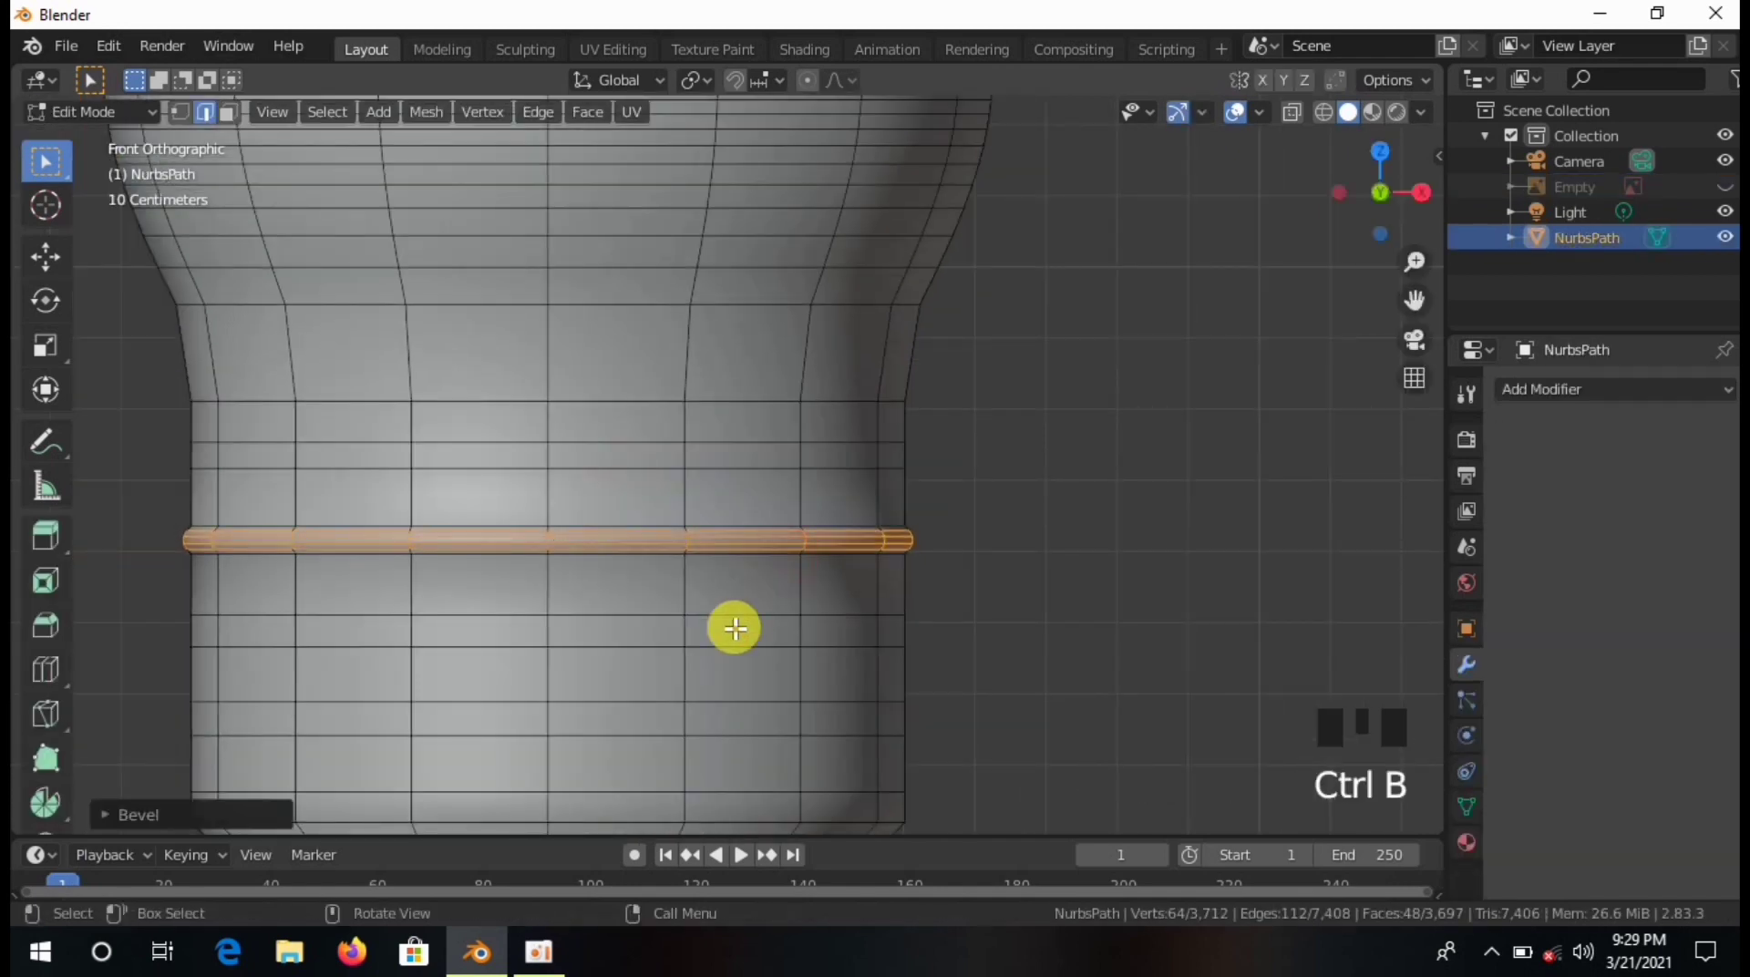
Add a centred edge loop in the narrow band below the first thread and scale it outward by about 1.05.
{"action": "left_click", "coordinate": [715, 636]}
{"action": "key", "text": "ctrl+r"}
{"action": "left_click", "coordinate": [203, 630]}
{"action": "right_click", "coordinate": [202, 630]}
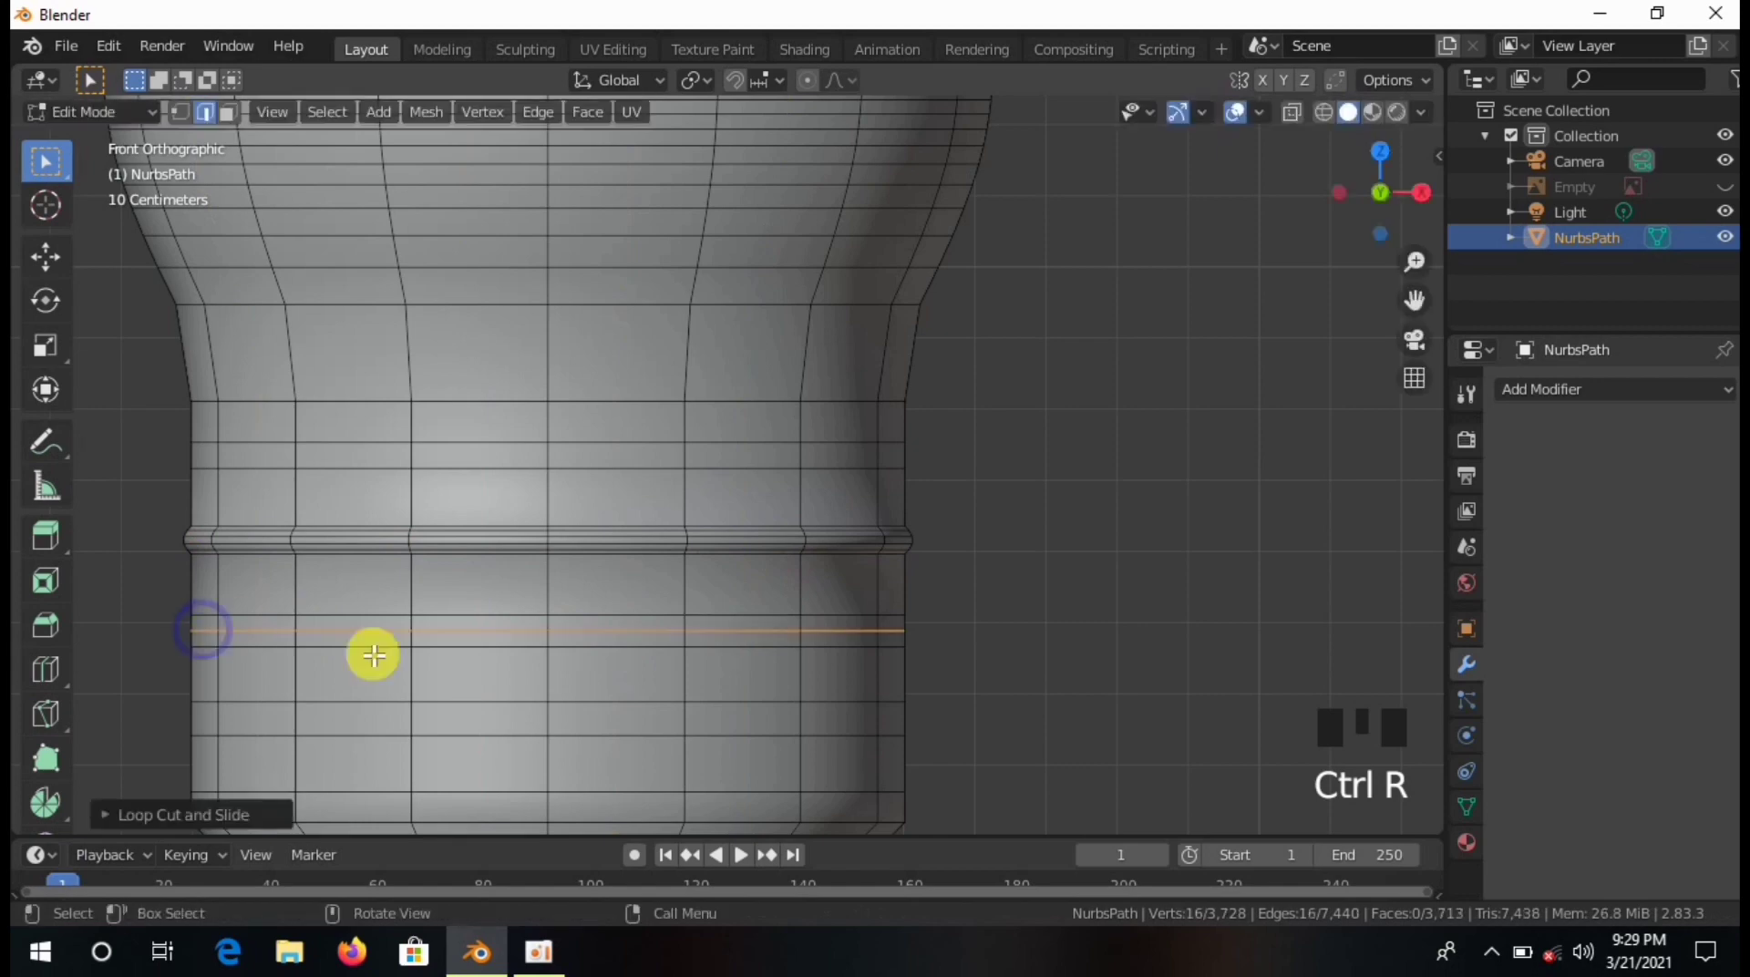
{"action": "key", "text": "s"}
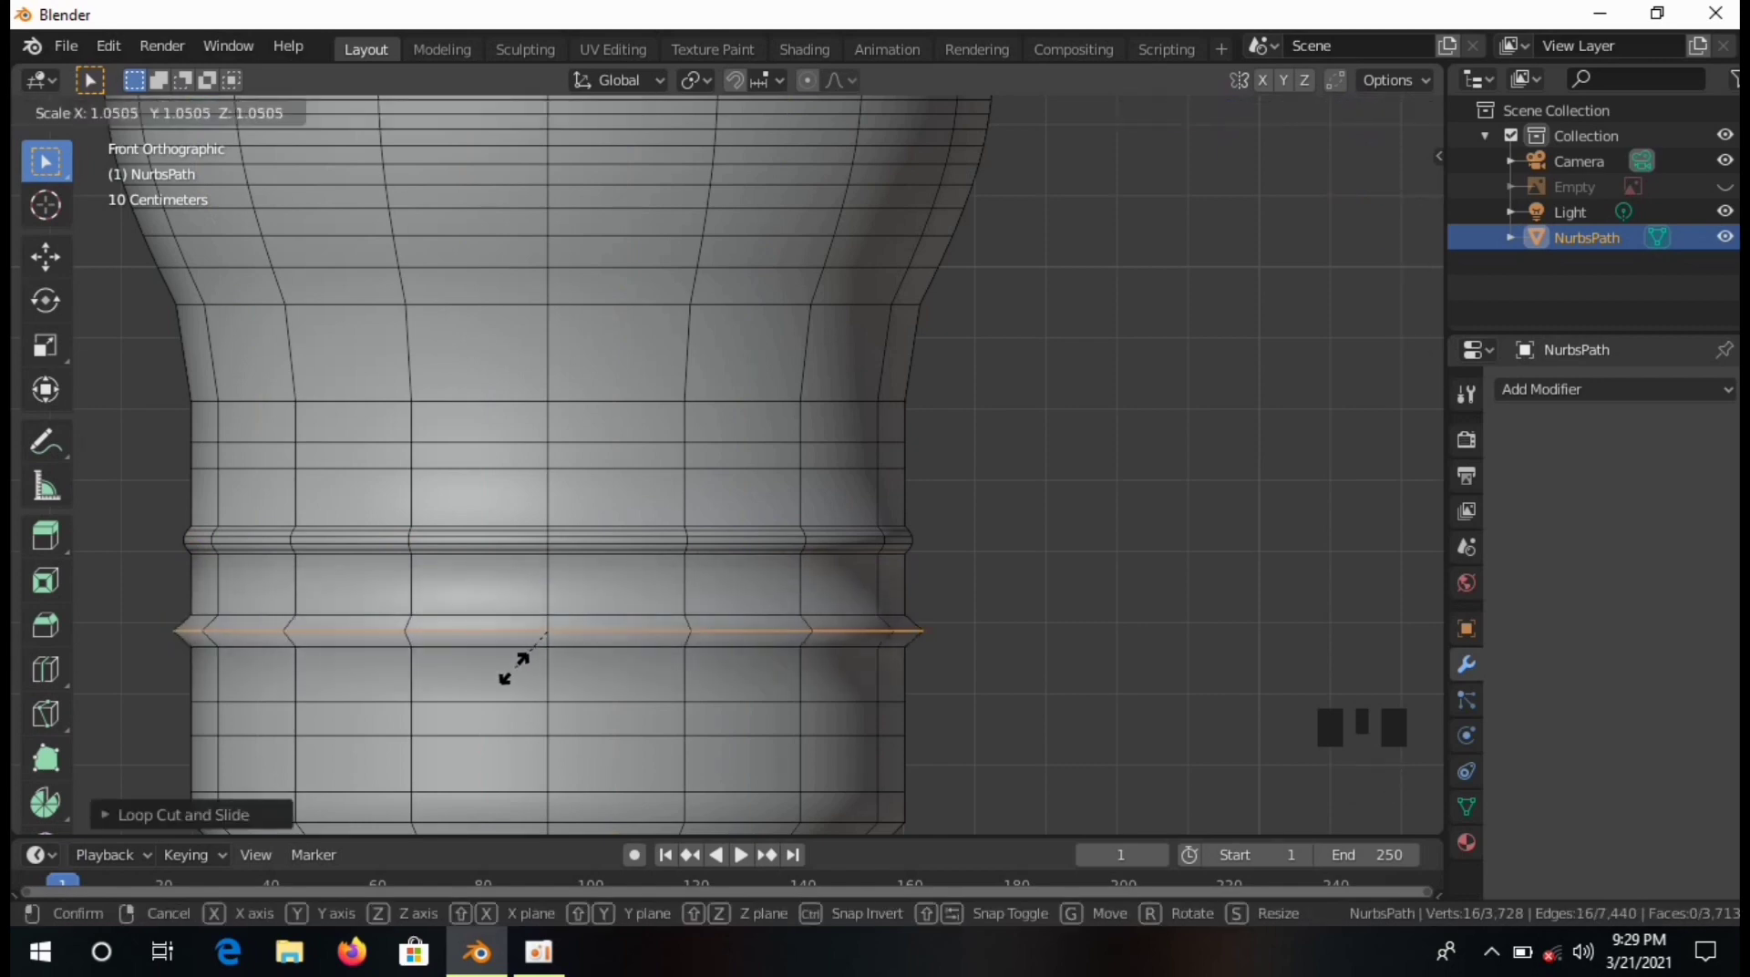
{"action": "left_click", "coordinate": [517, 669]}
Bevel the second raised loop with three segments into a rounded thread.
{"action": "key", "text": "ctrl+b"}
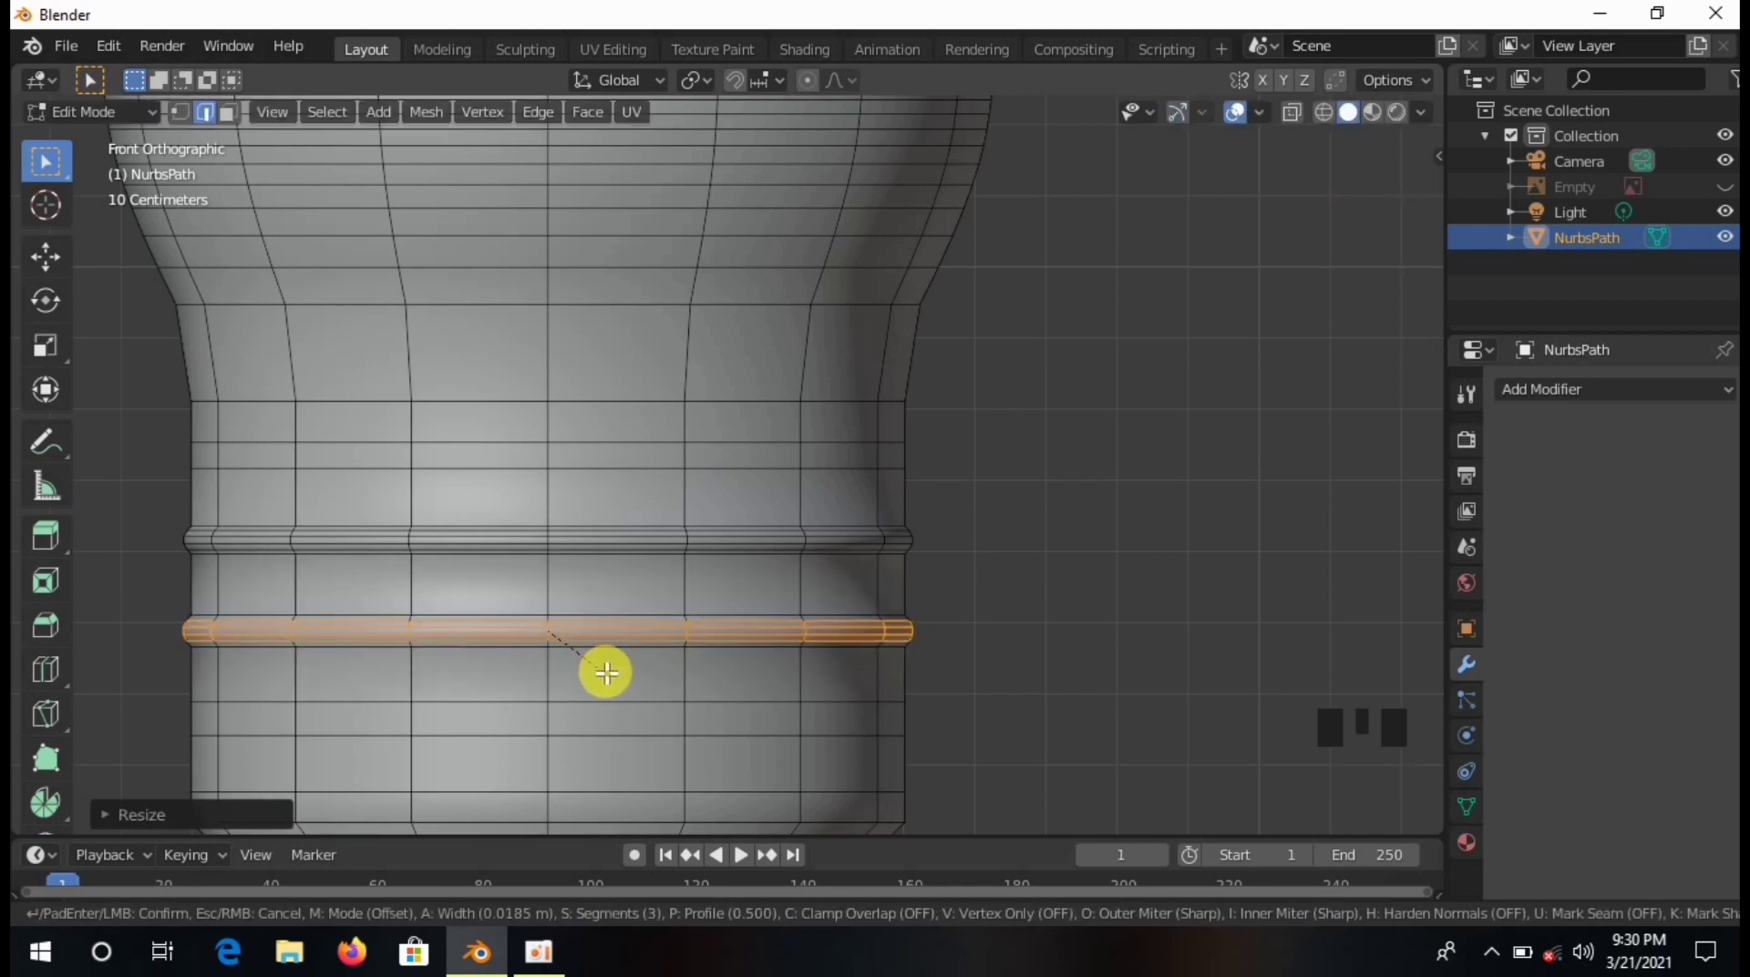
{"action": "left_click", "coordinate": [657, 726]}
{"action": "left_click", "coordinate": [656, 726]}
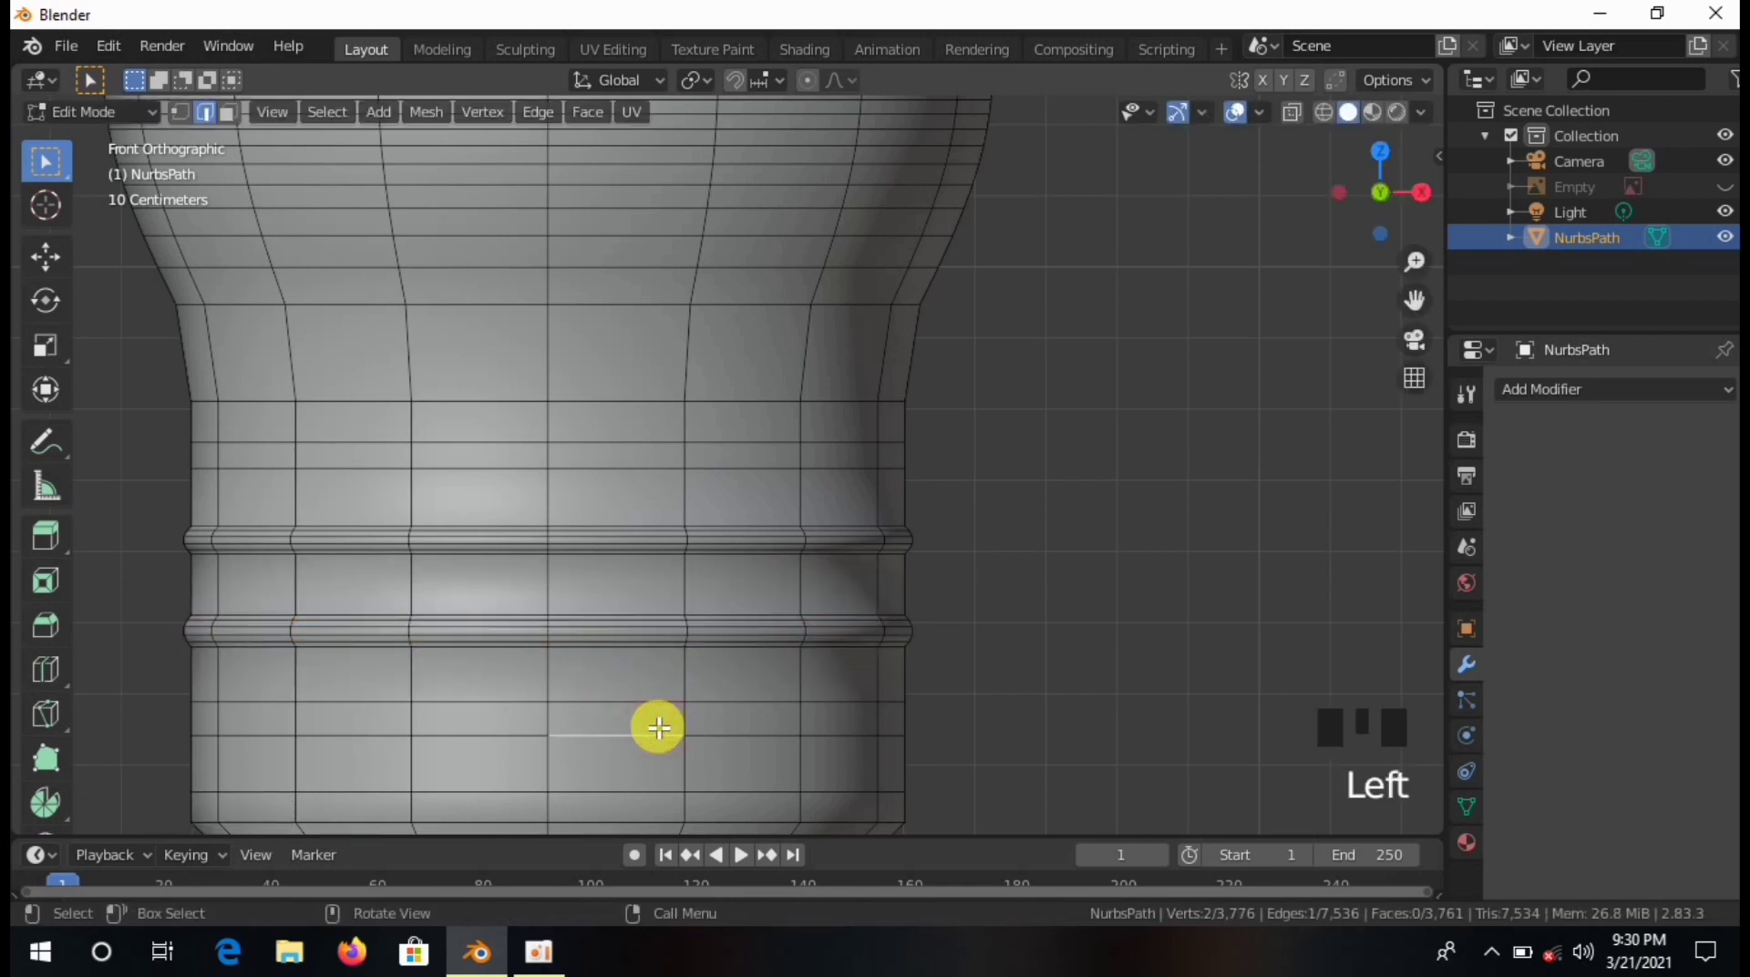
Add a centred edge loop in the narrow band below the second thread and scale it slightly outward.
{"action": "key", "text": "ctrl+r"}
{"action": "left_click", "coordinate": [803, 719]}
{"action": "left_click", "coordinate": [803, 719]}
{"action": "key", "text": "s"}
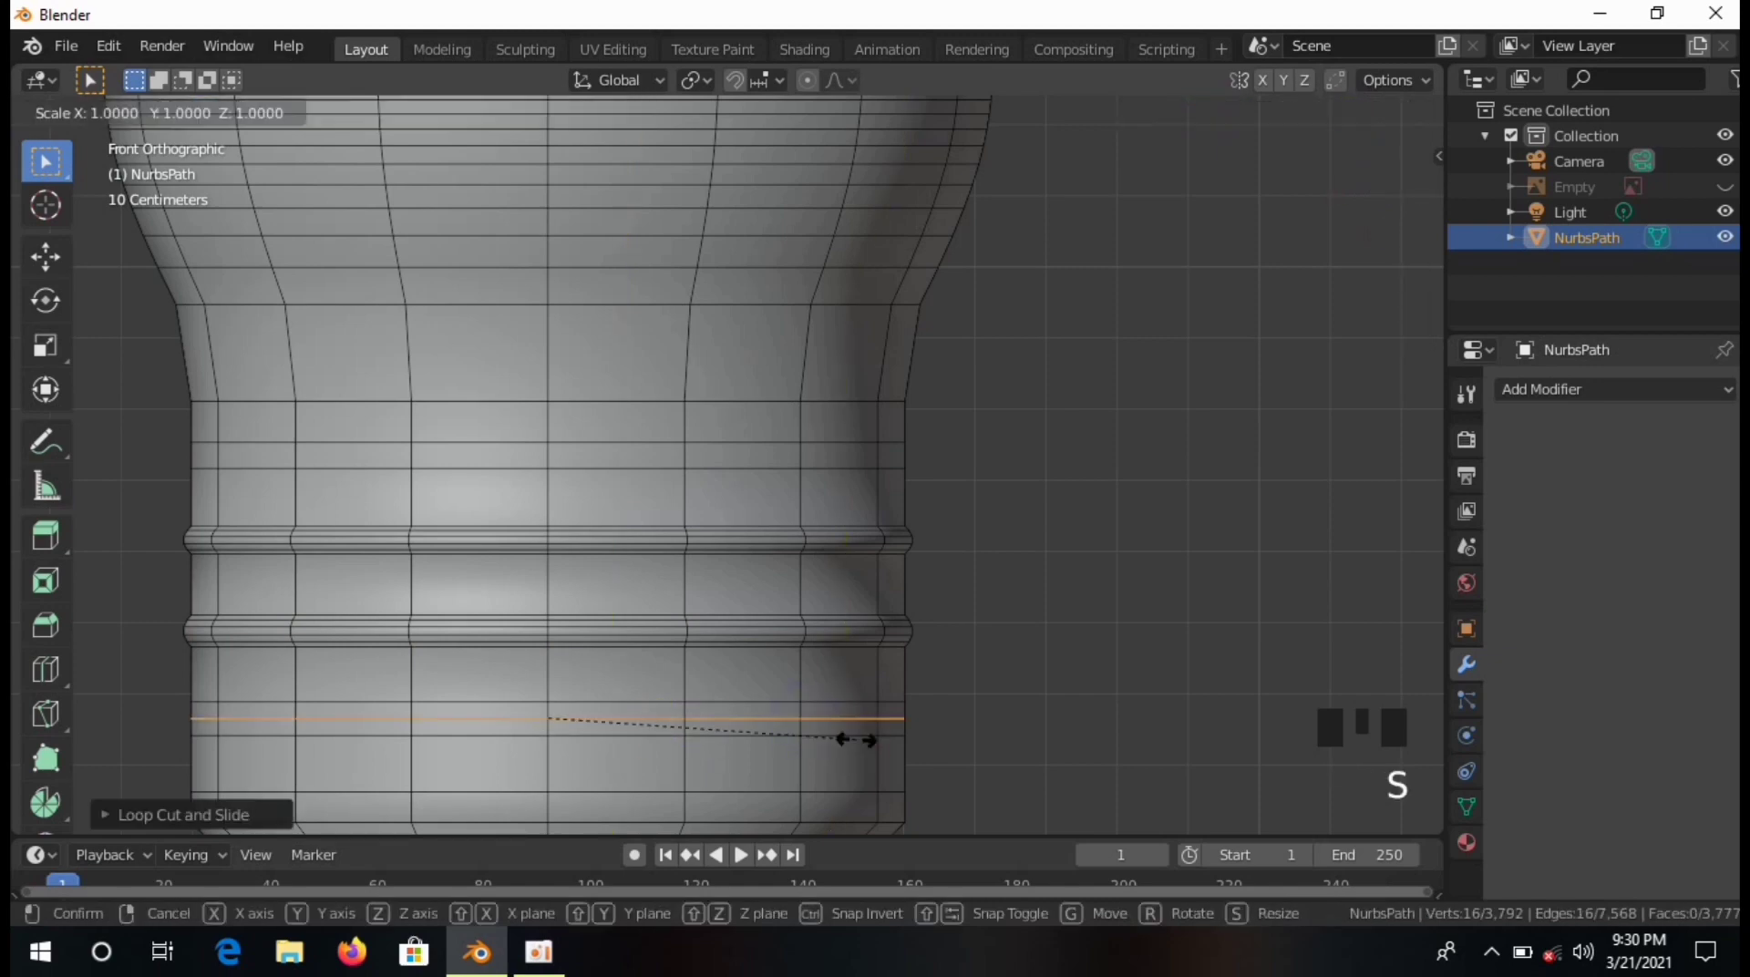
{"action": "left_click", "coordinate": [868, 743]}
Bevel the third raised loop with three segments to match the threads above it.
{"action": "key", "text": "ctrl+b"}
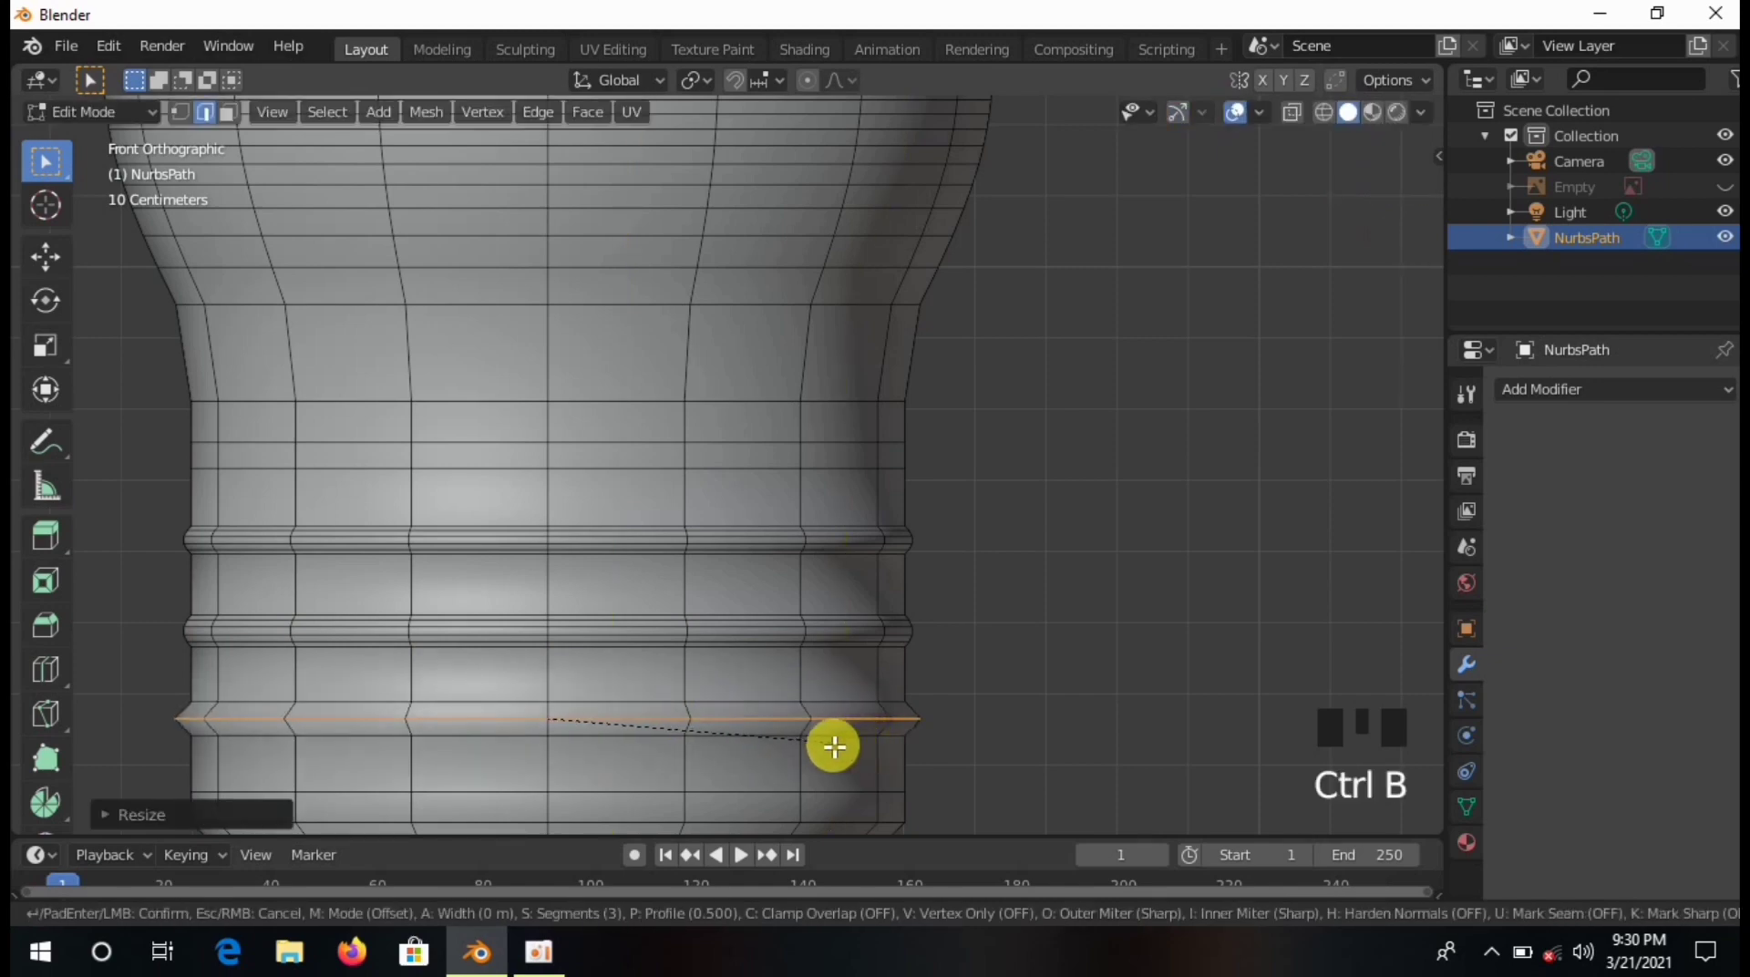
{"action": "left_click", "coordinate": [892, 761]}
{"action": "middle_click_drag", "start_coordinate": [892, 761], "coordinate": [675, 637], "text": "shift"}
{"action": "left_click", "coordinate": [675, 635]}
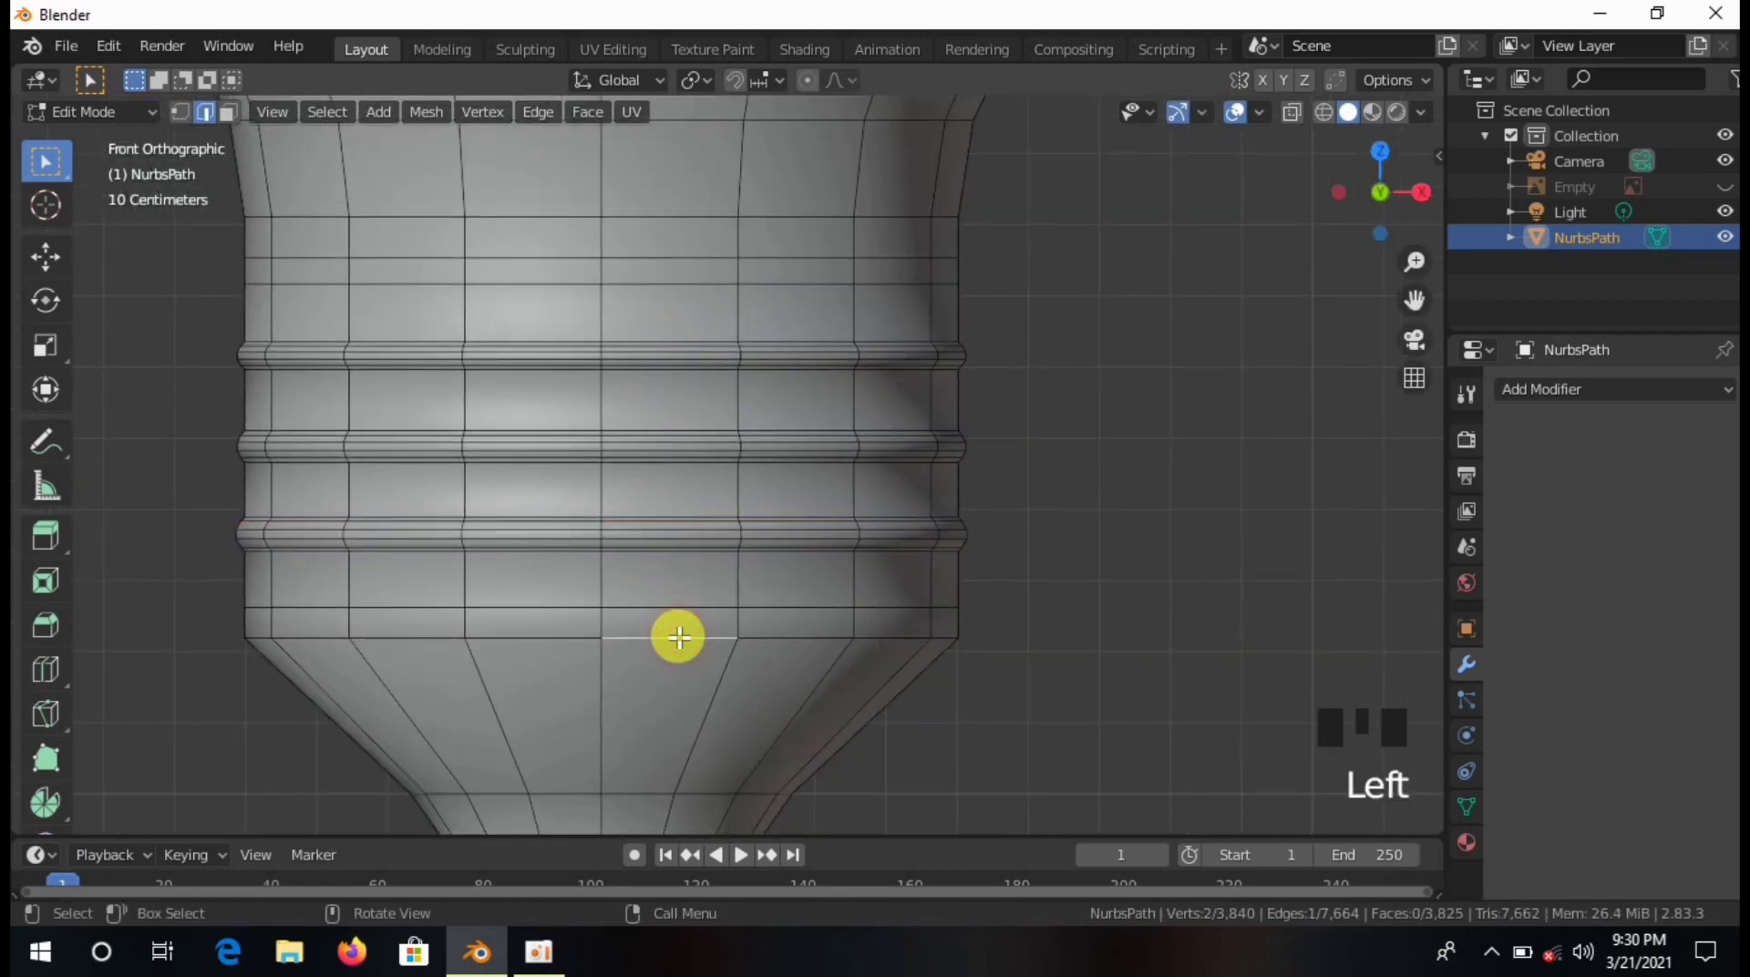
Add a centred edge loop in the lowest narrow band, just above the base's taper.
{"action": "key", "text": "ctrl+r"}
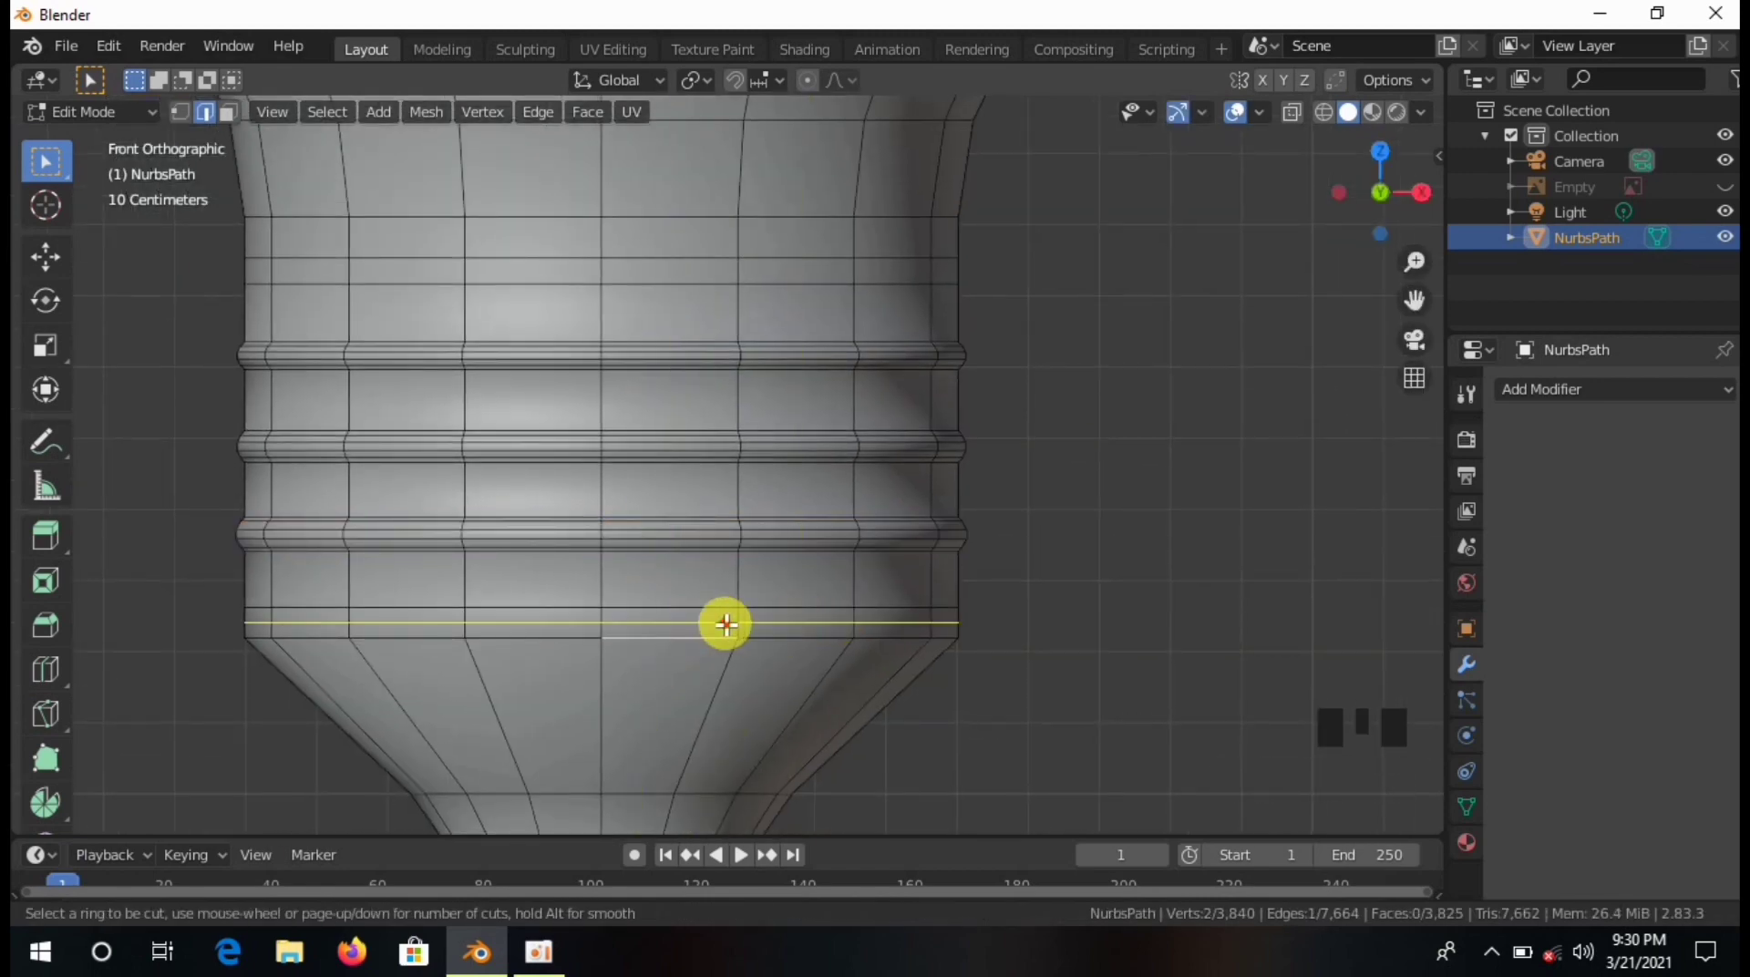
{"action": "left_click", "coordinate": [726, 624]}
{"action": "right_click", "coordinate": [727, 624]}
{"action": "key", "text": "s"}
{"action": "left_click", "coordinate": [782, 640]}
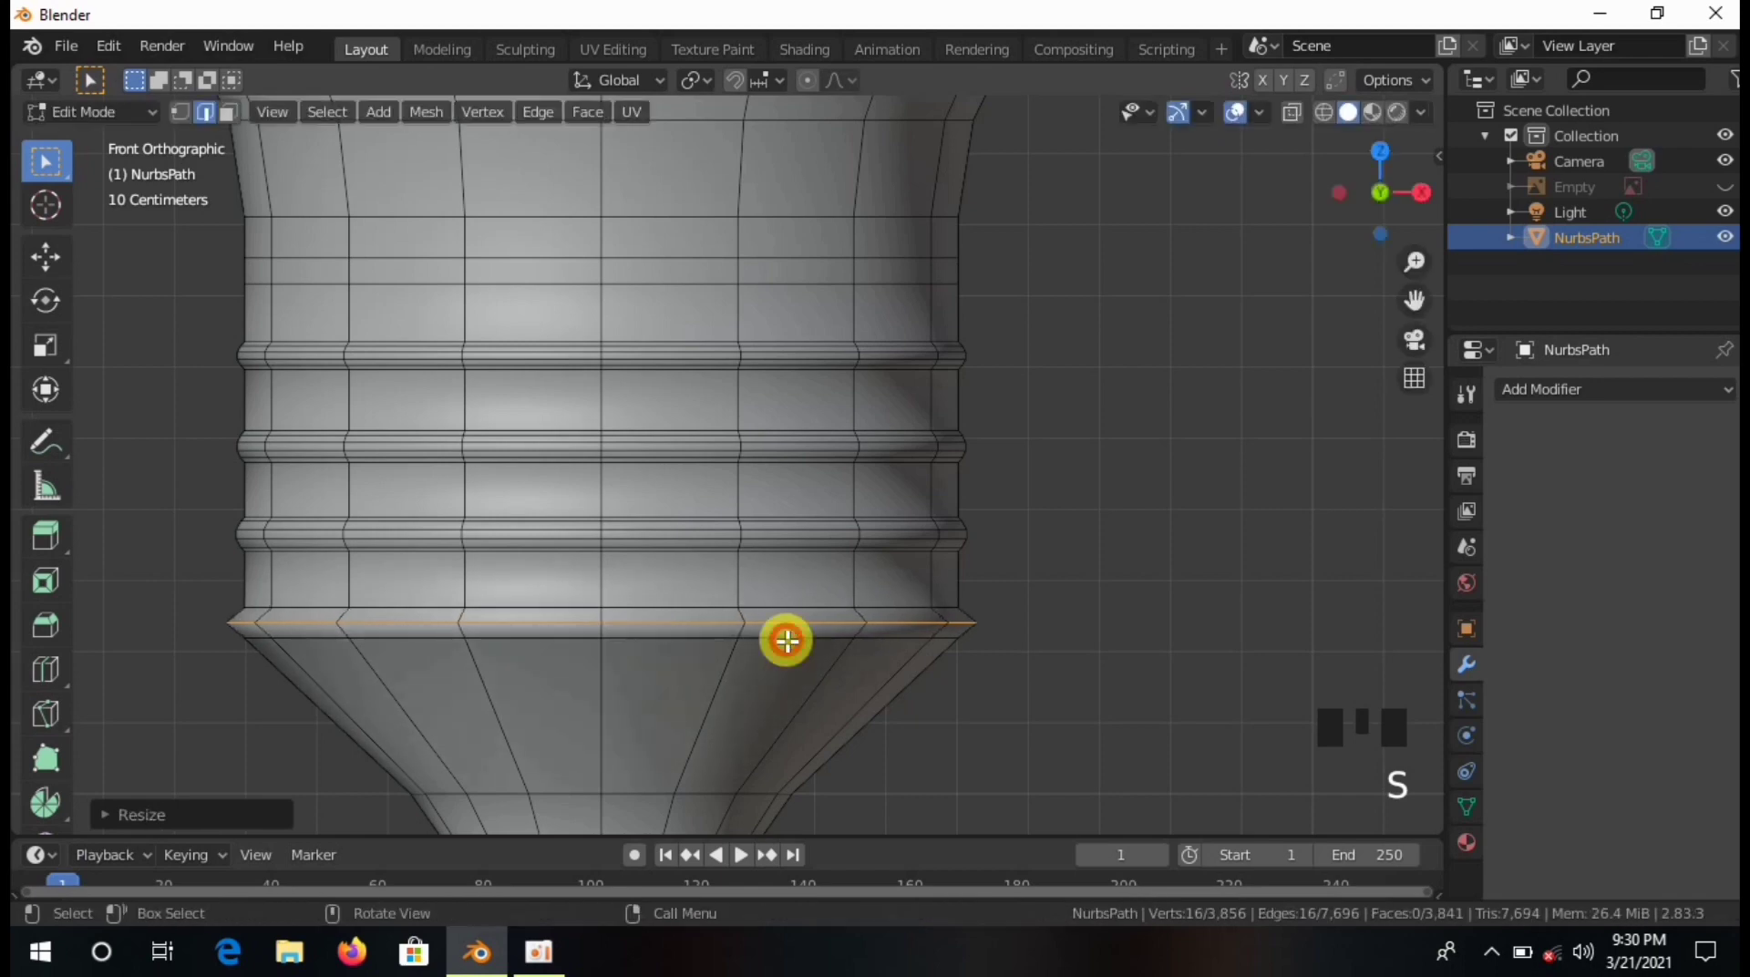
{"action": "key", "text": "ctrl+b"}
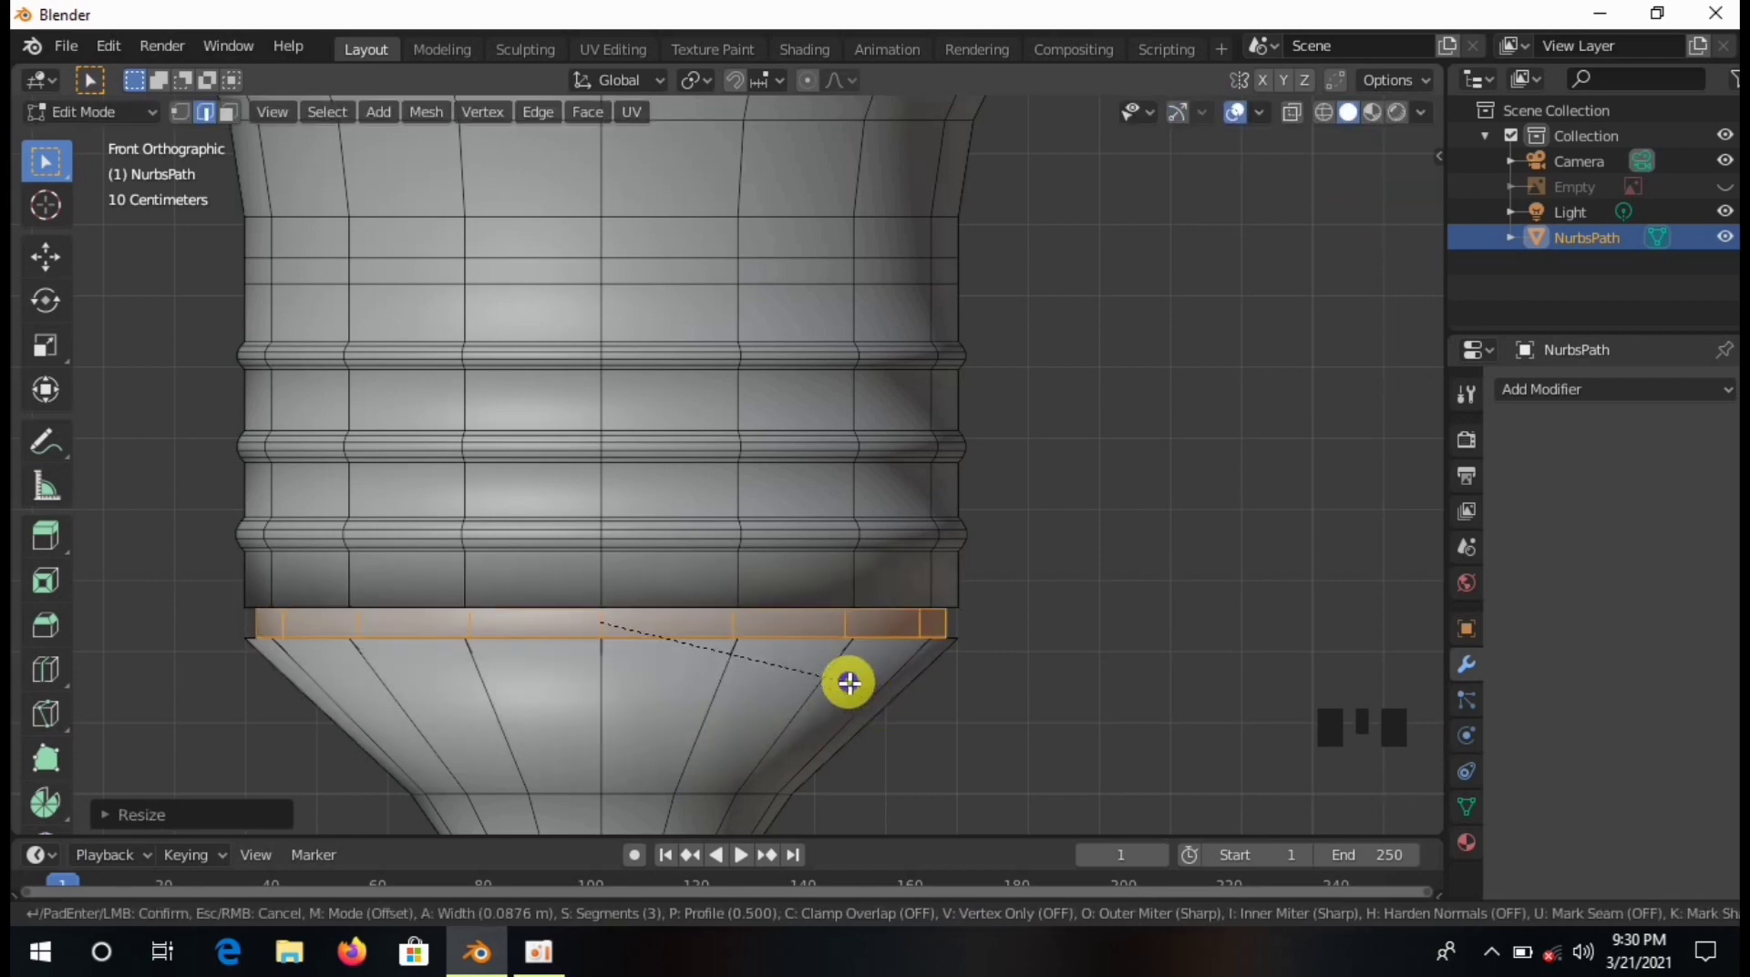
{"action": "right_click", "coordinate": [847, 684]}
{"action": "key", "text": "ctrl+z"}
Scale the lowest loop outward by about 1.04 and bevel it with three segments to form the fourth thread.
{"action": "key", "text": "s"}
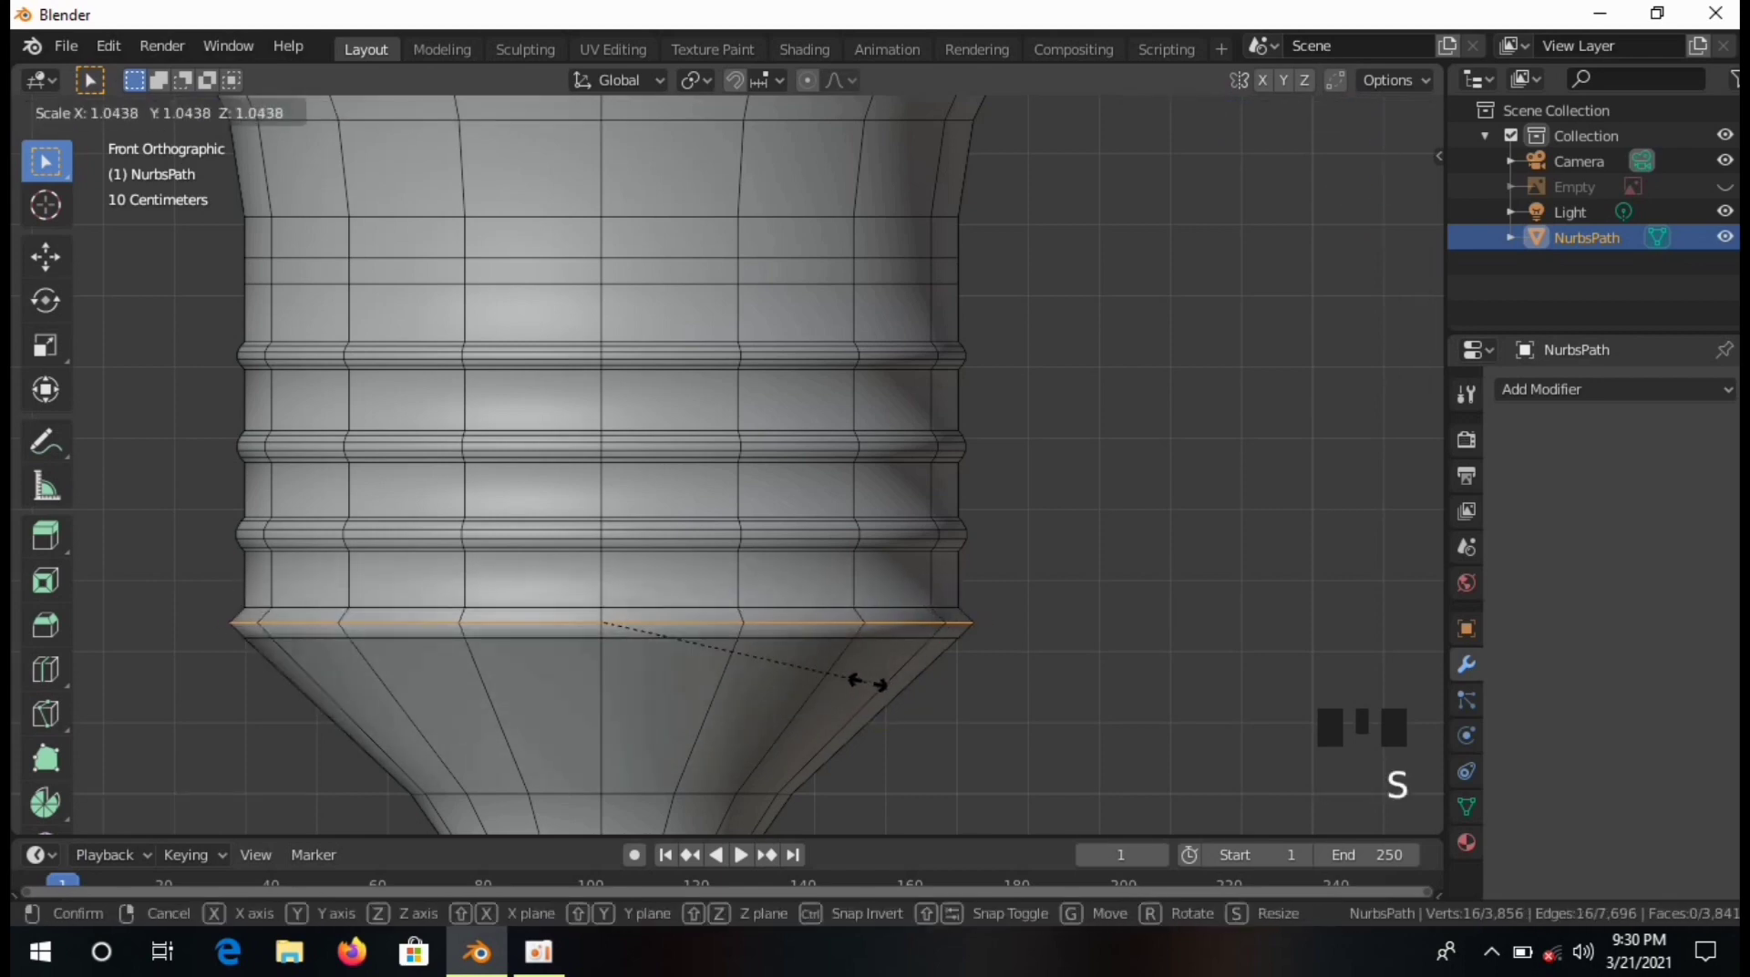
{"action": "left_click", "coordinate": [886, 682]}
{"action": "key", "text": "ctrl+b"}
{"action": "left_click", "coordinate": [890, 683]}
Move the edge loop where the glass meets the metal base up about 0.05 m along Z.
{"action": "scroll", "coordinate": [832, 468], "scroll_direction": "down", "scroll_amount": 4}
{"action": "middle_click_drag", "start_coordinate": [832, 468], "coordinate": [801, 395]}
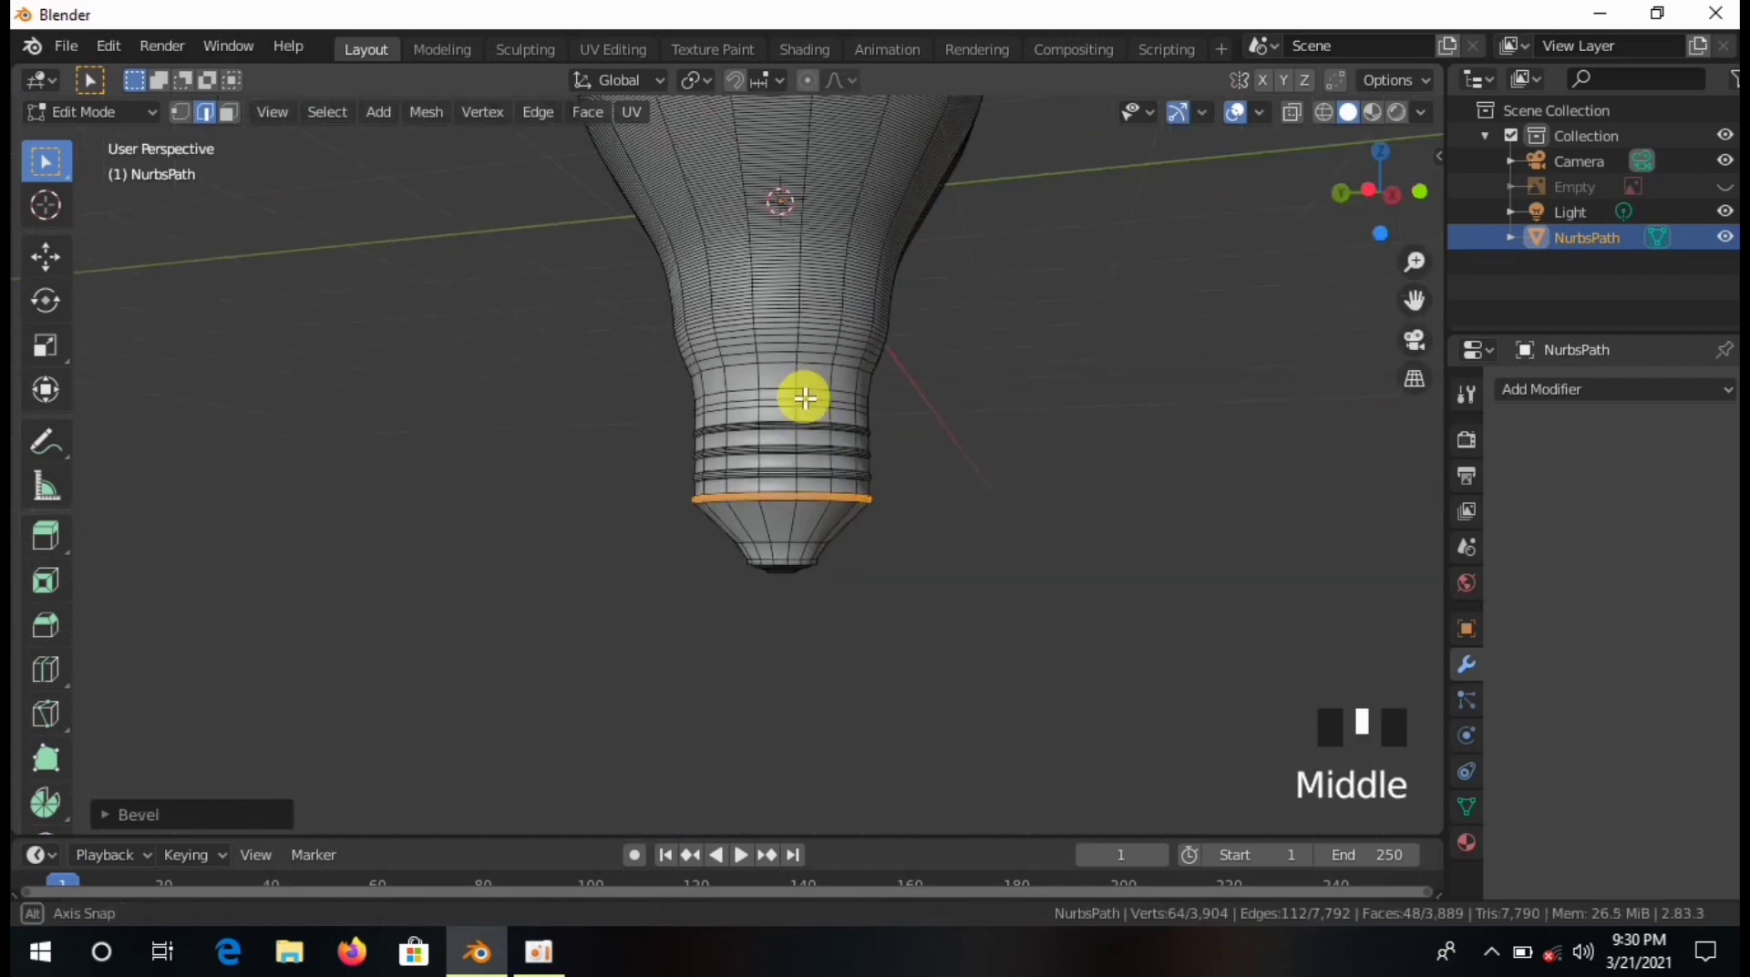
{"action": "scroll", "coordinate": [851, 359], "scroll_direction": "up", "scroll_amount": 2}
{"action": "scroll", "coordinate": [773, 393], "scroll_direction": "up", "scroll_amount": 2}
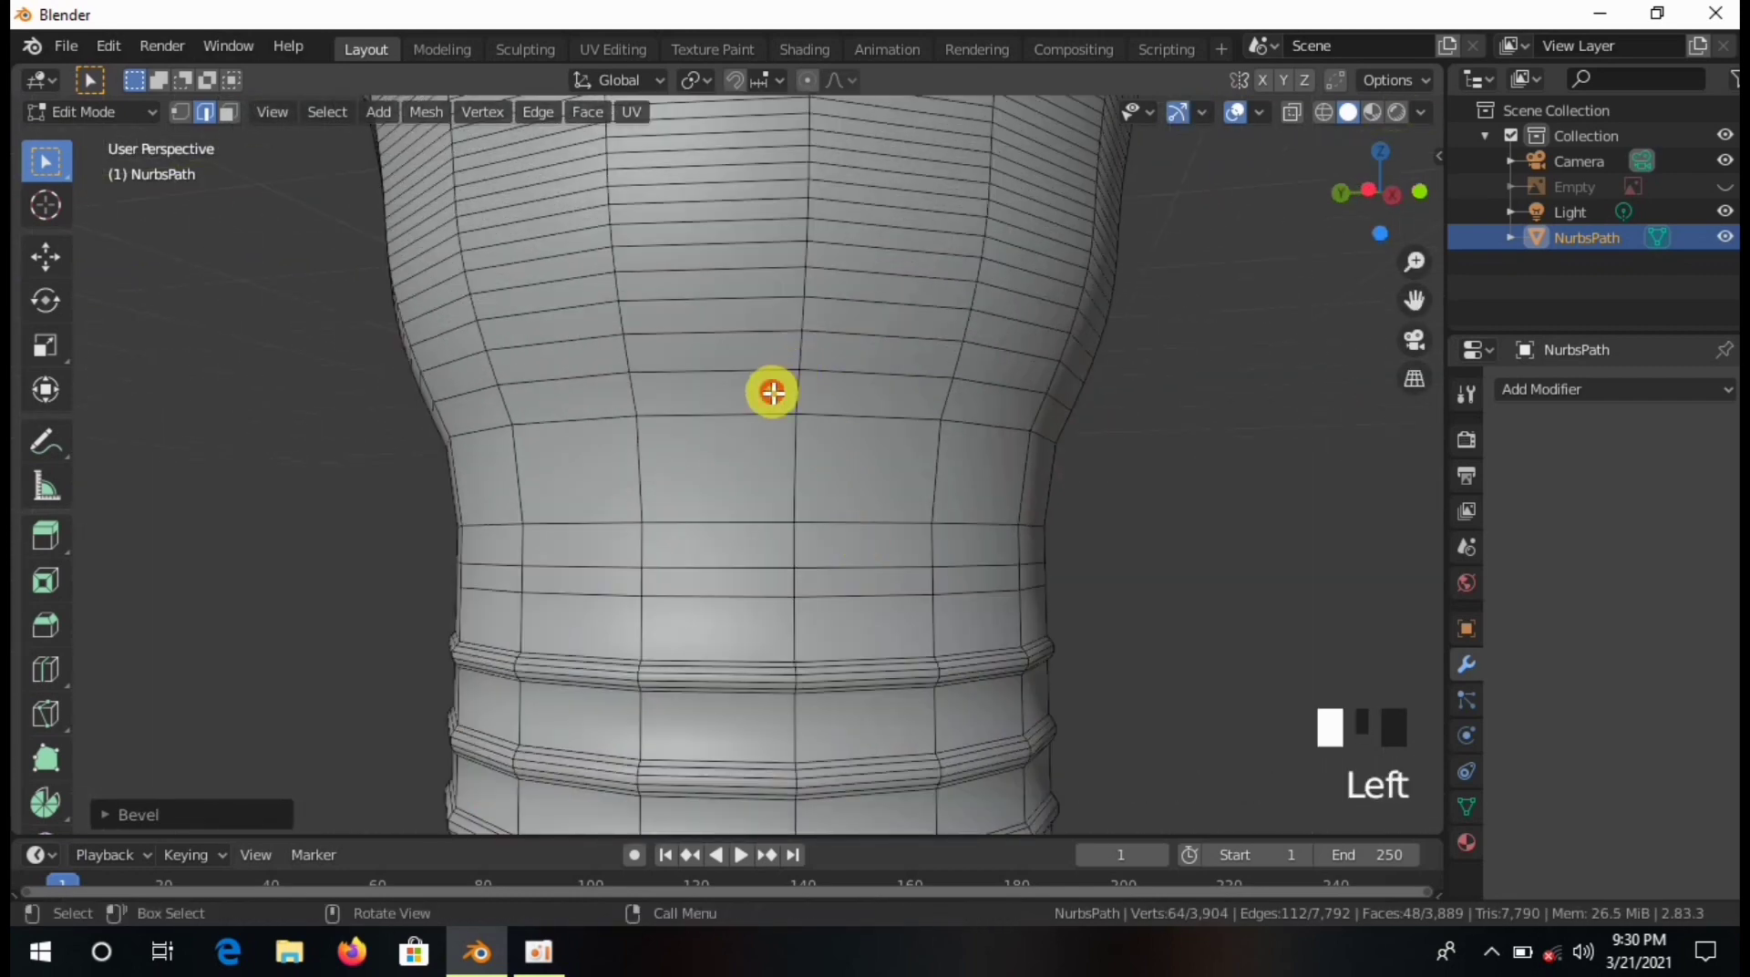
{"action": "left_click", "coordinate": [774, 397]}
{"action": "key", "text": "g"}
{"action": "key", "text": "z"}
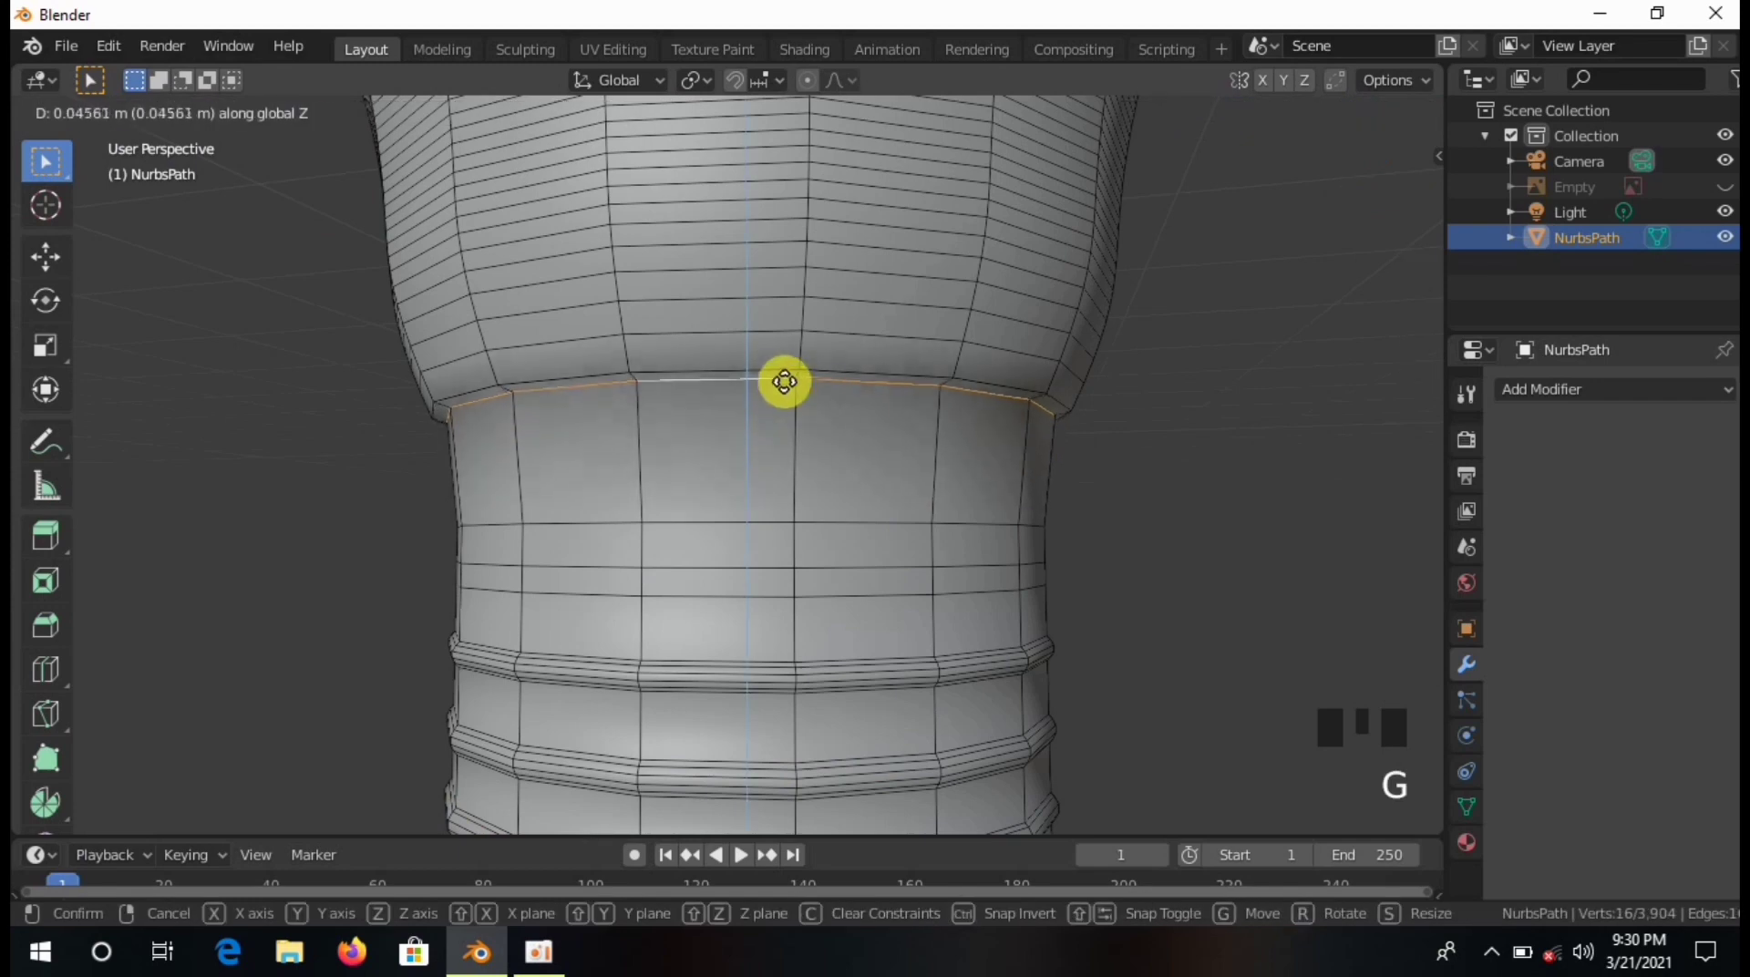
{"action": "left_click", "coordinate": [785, 381]}
{"action": "scroll", "coordinate": [831, 364], "scroll_direction": "down", "scroll_amount": 4}
{"action": "middle_click_drag", "start_coordinate": [832, 364], "coordinate": [746, 393]}
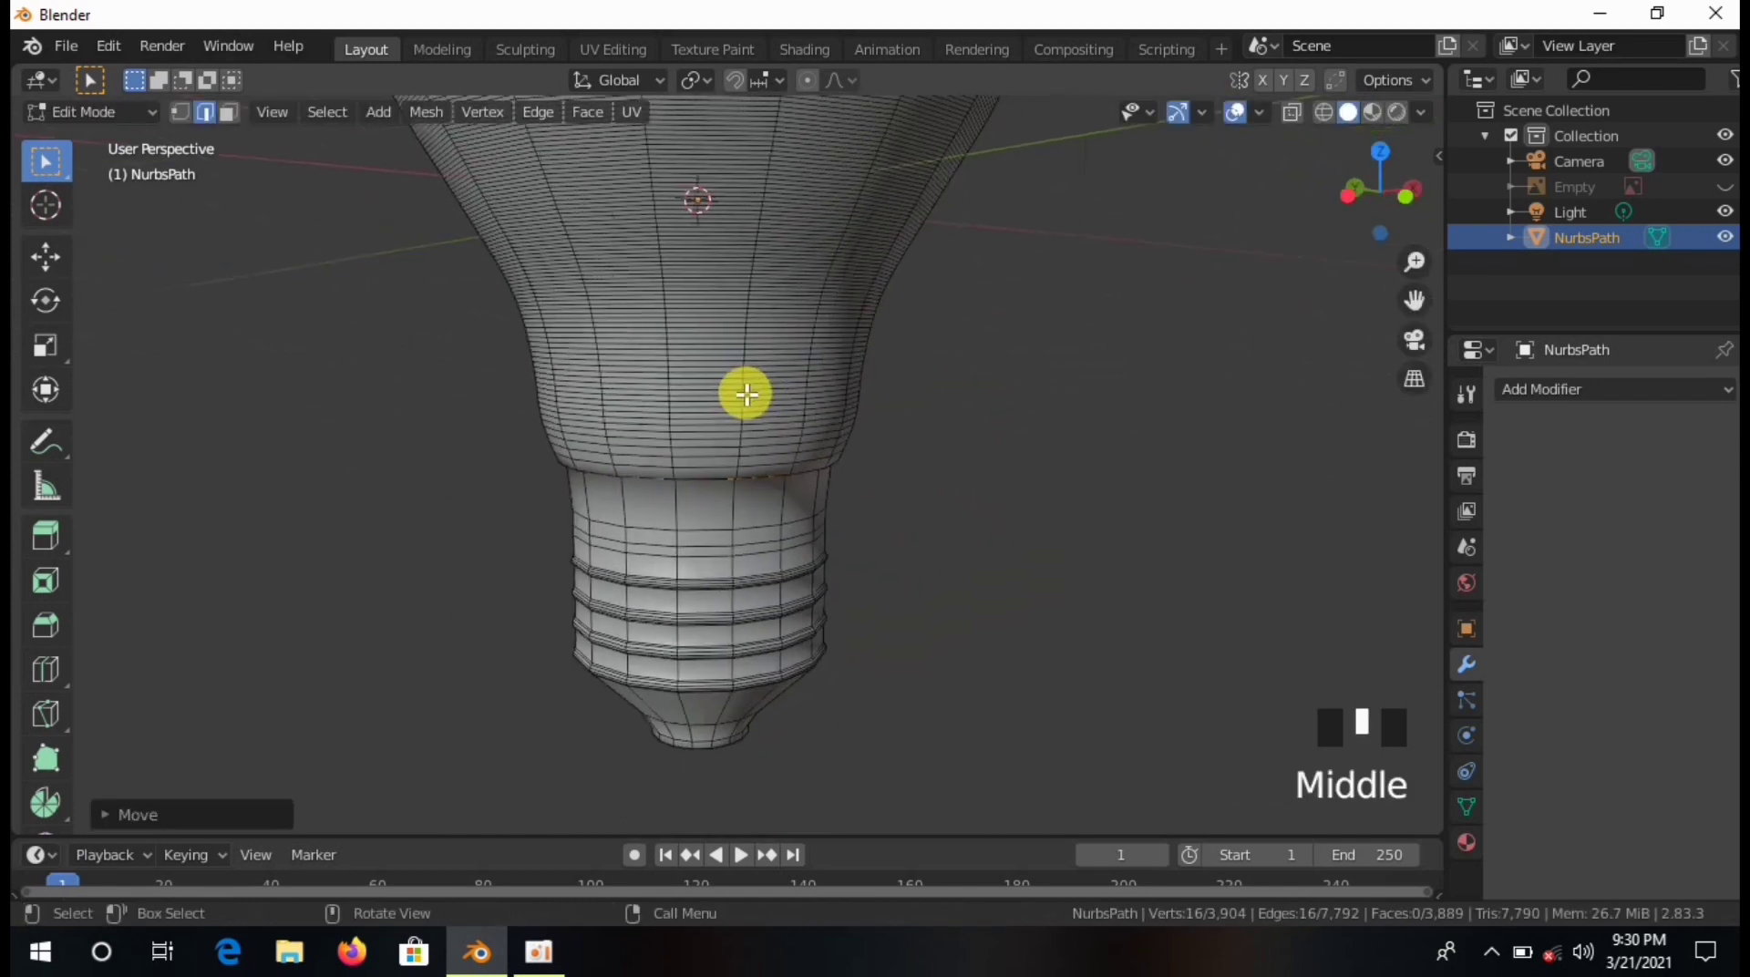
Return to Object Mode and add a Subdivision Surface modifier to the bulb.
{"action": "left_click", "coordinate": [89, 122]}
{"action": "left_click", "coordinate": [94, 144]}
{"action": "middle_click_drag", "start_coordinate": [531, 359], "coordinate": [848, 256]}
{"action": "scroll", "coordinate": [848, 256], "scroll_direction": "down", "scroll_amount": 4}
{"action": "middle_click_drag", "start_coordinate": [784, 310], "coordinate": [601, 499]}
{"action": "middle_click_drag", "start_coordinate": [674, 237], "coordinate": [742, 419]}
{"action": "left_click", "coordinate": [741, 418]}
{"action": "left_click", "coordinate": [1612, 389]}
{"action": "left_click", "coordinate": [1230, 814]}
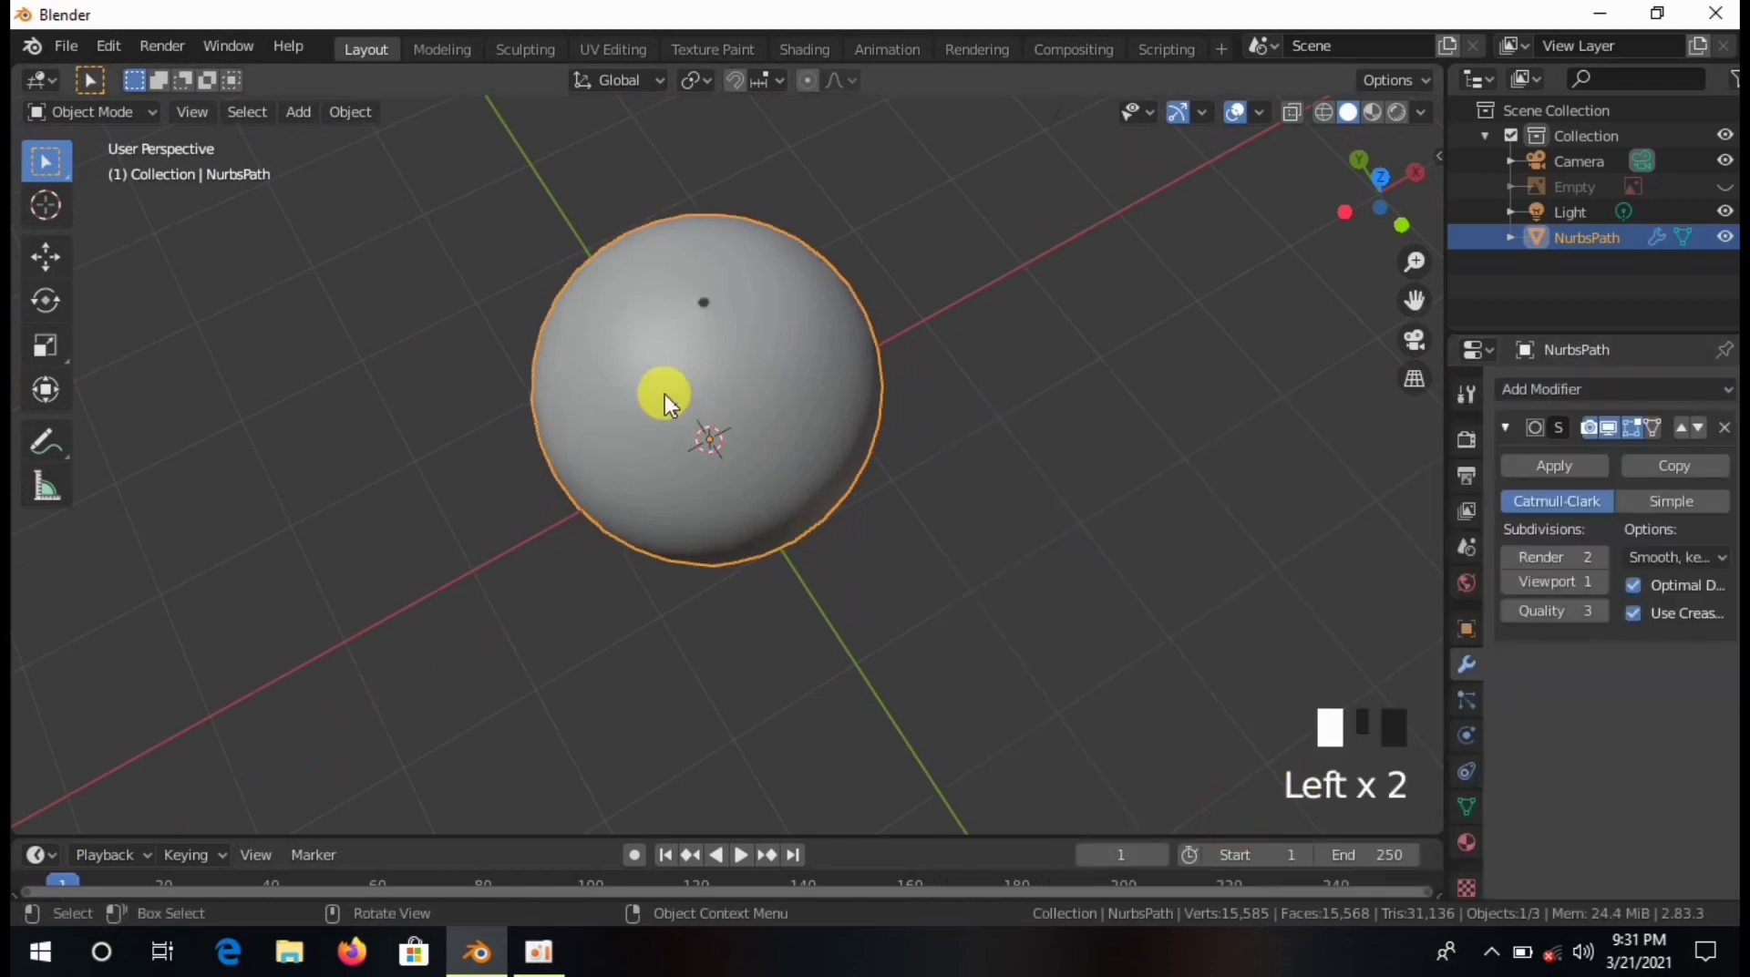
Set the Subdivision Surface modifier's viewport level to 2.
{"action": "scroll", "coordinate": [664, 393], "scroll_direction": "up", "scroll_amount": 4}
{"action": "middle_click_drag", "start_coordinate": [802, 306], "coordinate": [784, 403]}
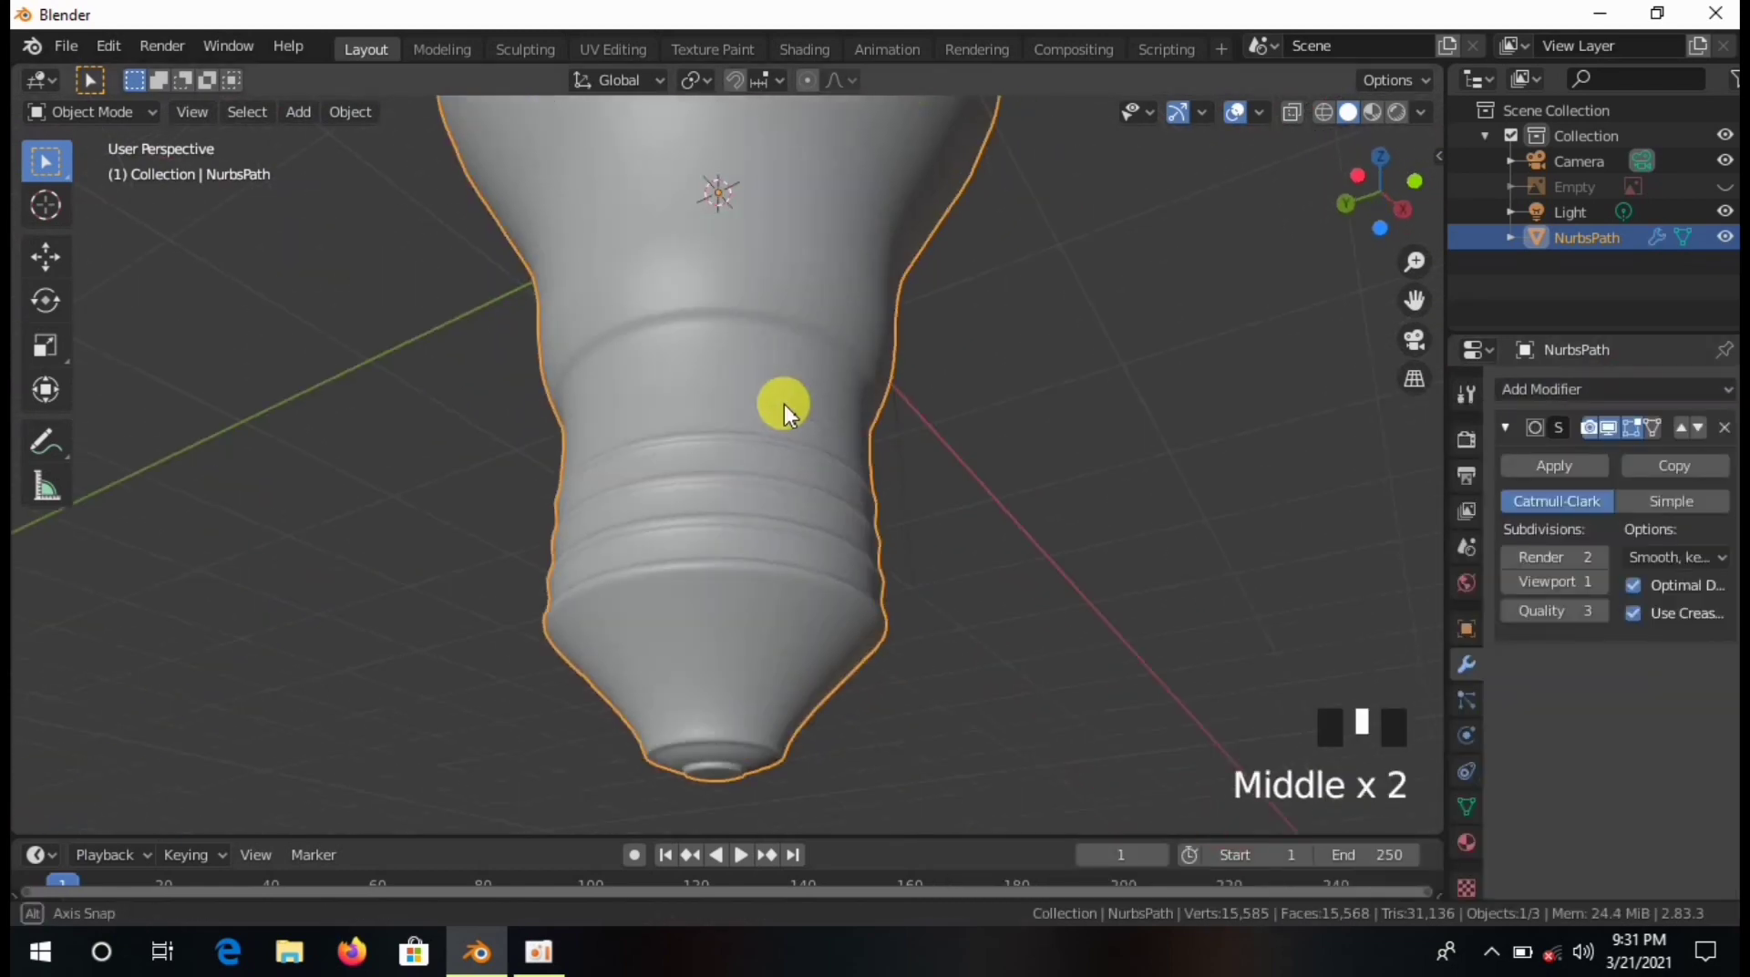
{"action": "left_click", "coordinate": [1605, 580]}
Deselect the bulb and examine its smoothed glass and threaded base from several sides.
{"action": "middle_click_drag", "start_coordinate": [948, 445], "coordinate": [964, 385]}
{"action": "scroll", "coordinate": [796, 265], "scroll_direction": "down", "scroll_amount": 4}
{"action": "scroll", "coordinate": [797, 265], "scroll_direction": "up", "scroll_amount": 4}
{"action": "middle_click_drag", "start_coordinate": [774, 173], "coordinate": [859, 374], "text": "shift"}
{"action": "left_click", "coordinate": [859, 375]}
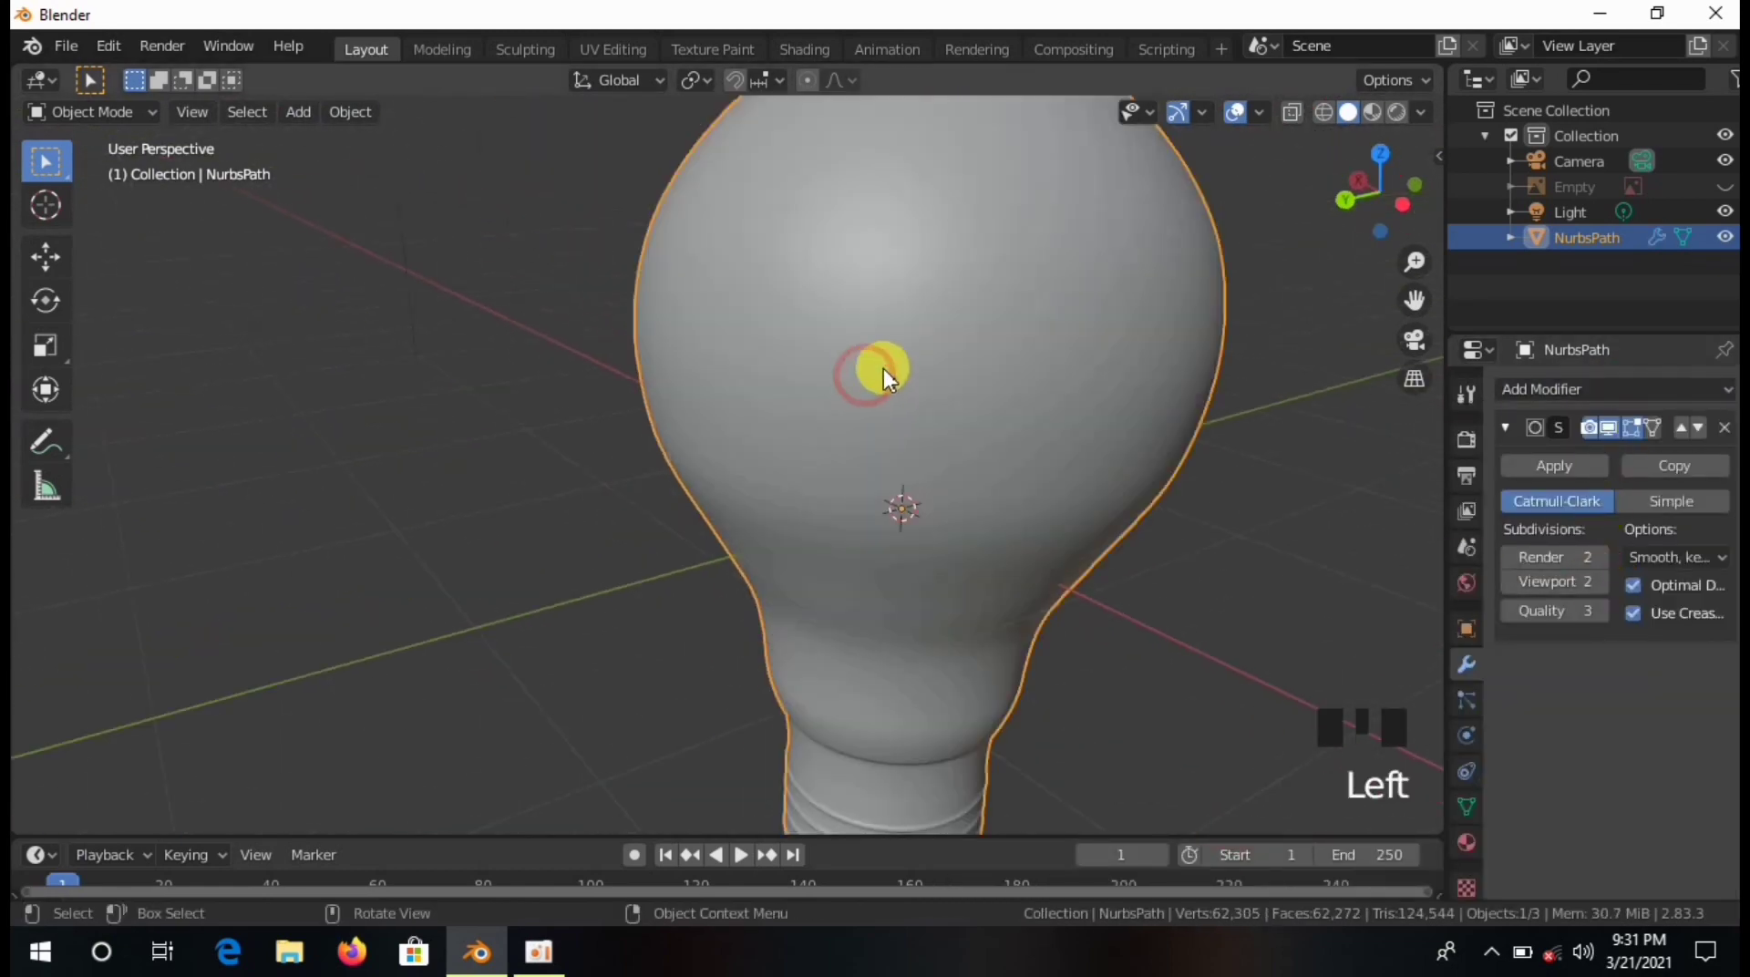
{"action": "scroll", "coordinate": [883, 368], "scroll_direction": "down", "scroll_amount": 5}
{"action": "left_click", "coordinate": [1073, 374]}
{"action": "scroll", "coordinate": [1073, 374], "scroll_direction": "up", "scroll_amount": 3}
{"action": "middle_click_drag", "start_coordinate": [1073, 374], "coordinate": [591, 352]}
{"action": "scroll", "coordinate": [653, 543], "scroll_direction": "up", "scroll_amount": 1}
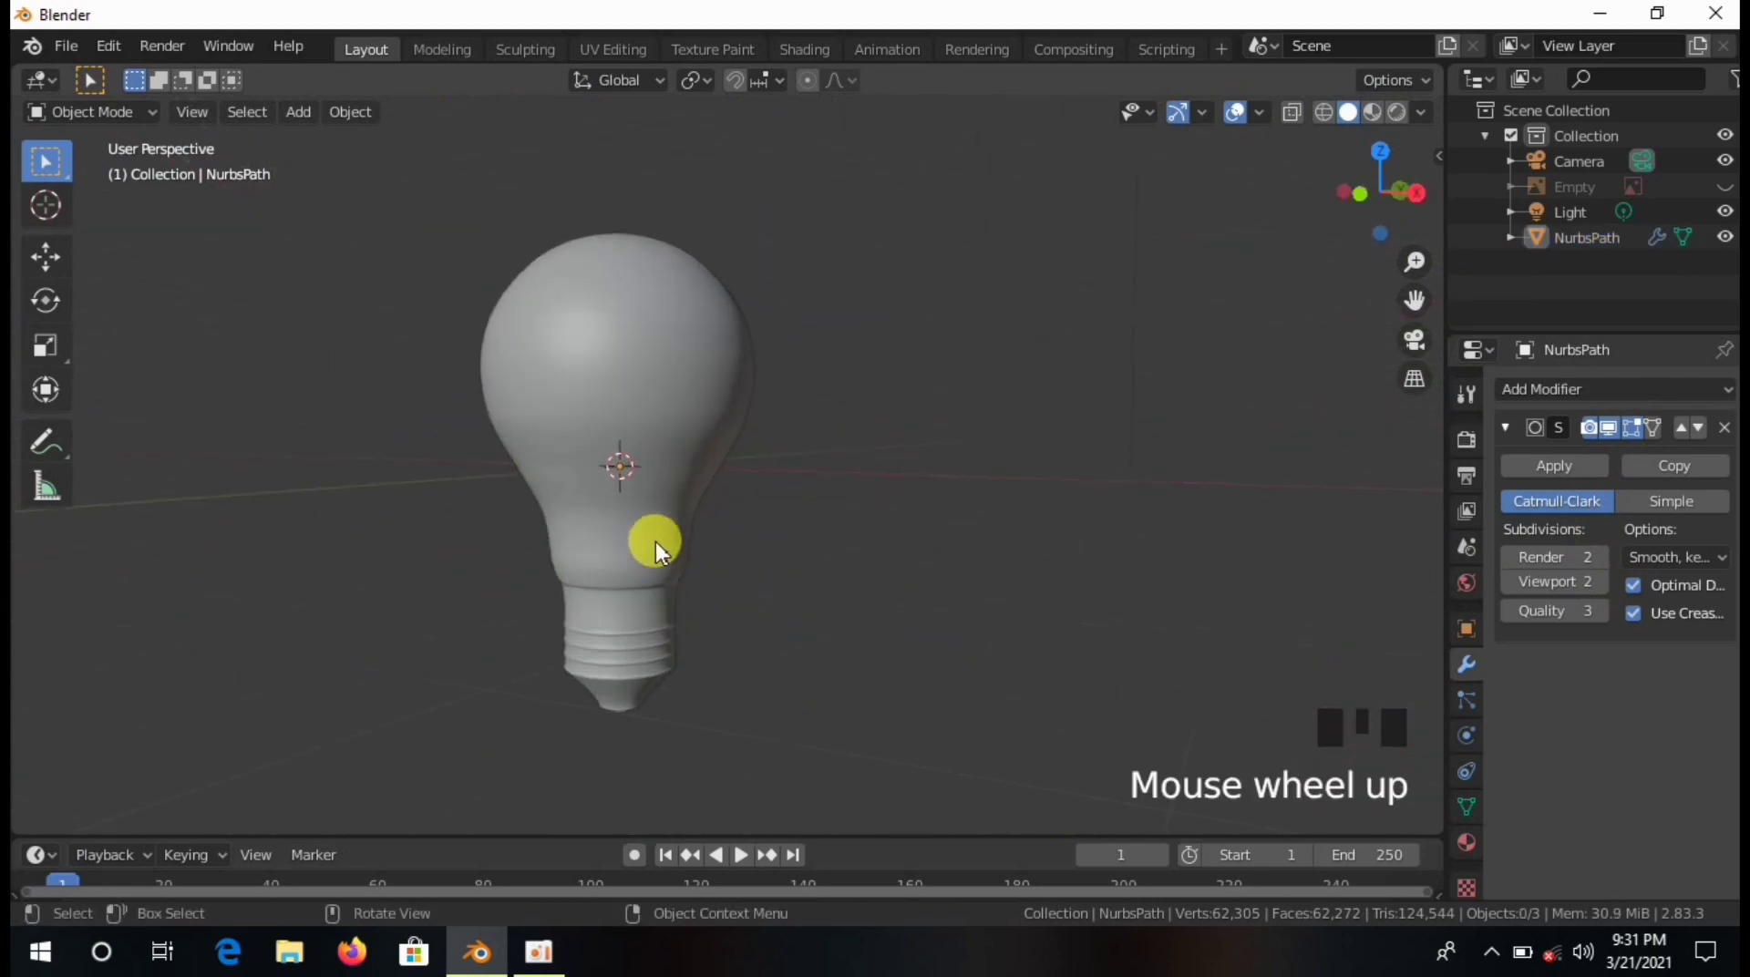
In Edit Mode, add a horizontal edge loop on the metal base, in the band above the uppermost thread.
{"action": "key", "text": "Tab"}
{"action": "scroll", "coordinate": [680, 594], "scroll_direction": "up", "scroll_amount": 4}
{"action": "middle_click_drag", "start_coordinate": [680, 656], "coordinate": [610, 577], "text": "shift"}
{"action": "scroll", "coordinate": [610, 578], "scroll_direction": "up", "scroll_amount": 4}
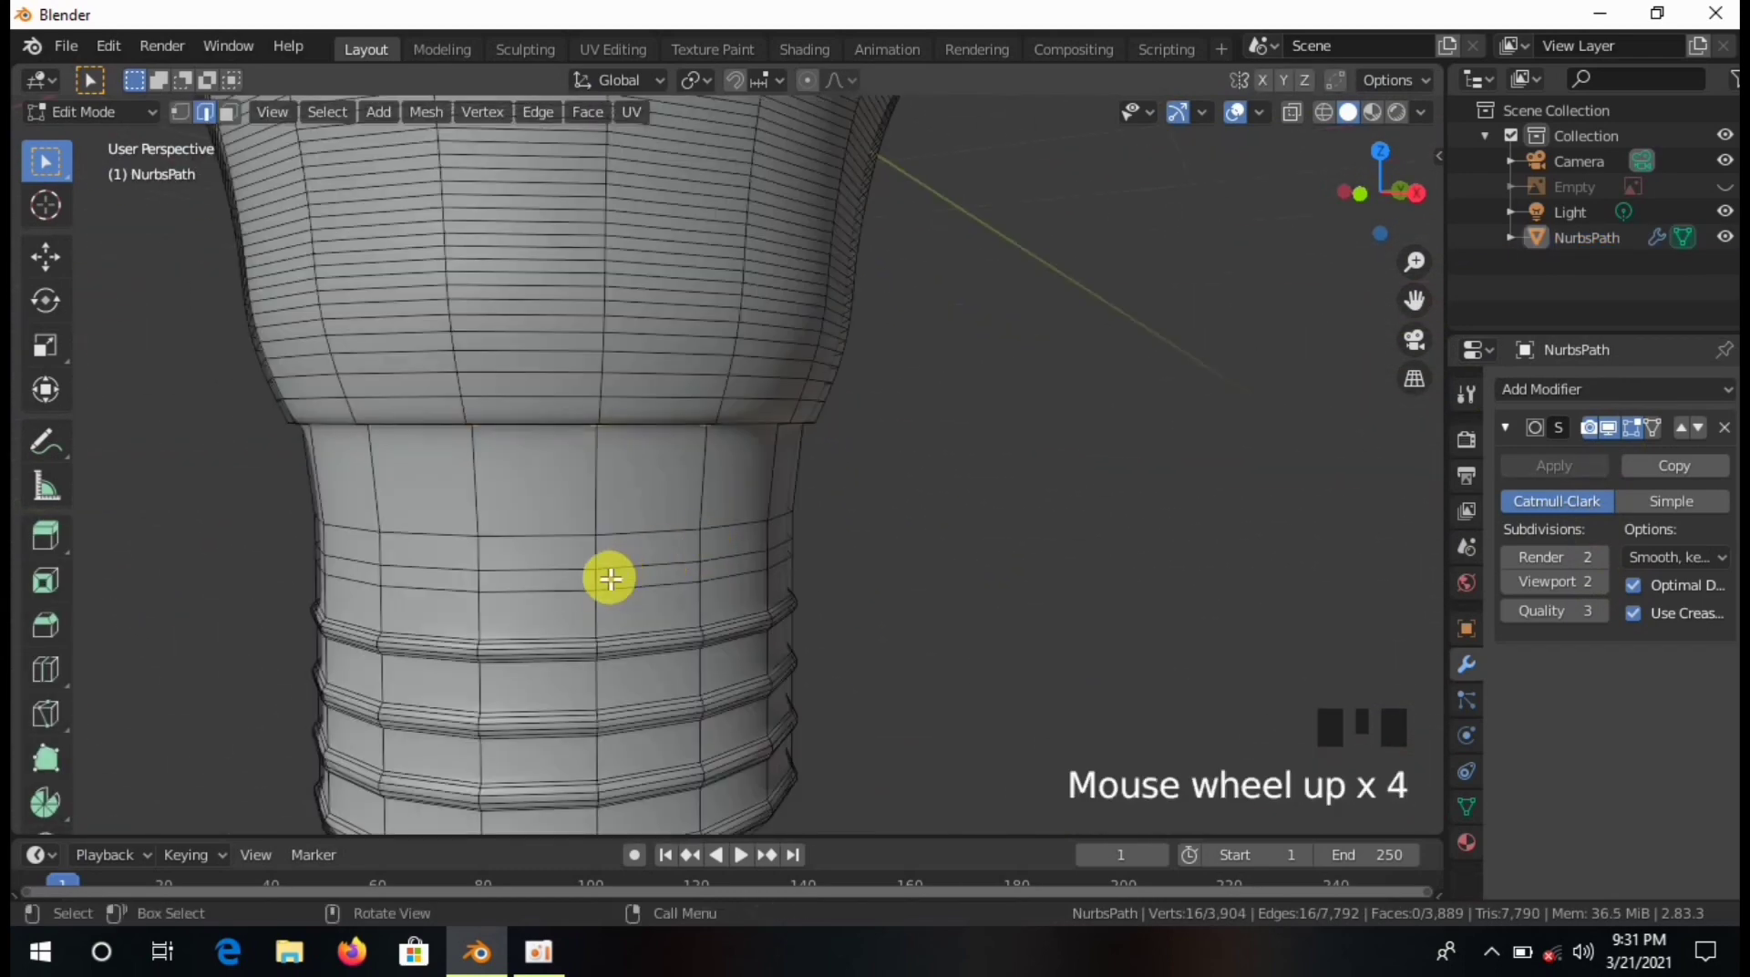
{"action": "key", "text": "ctrl+r"}
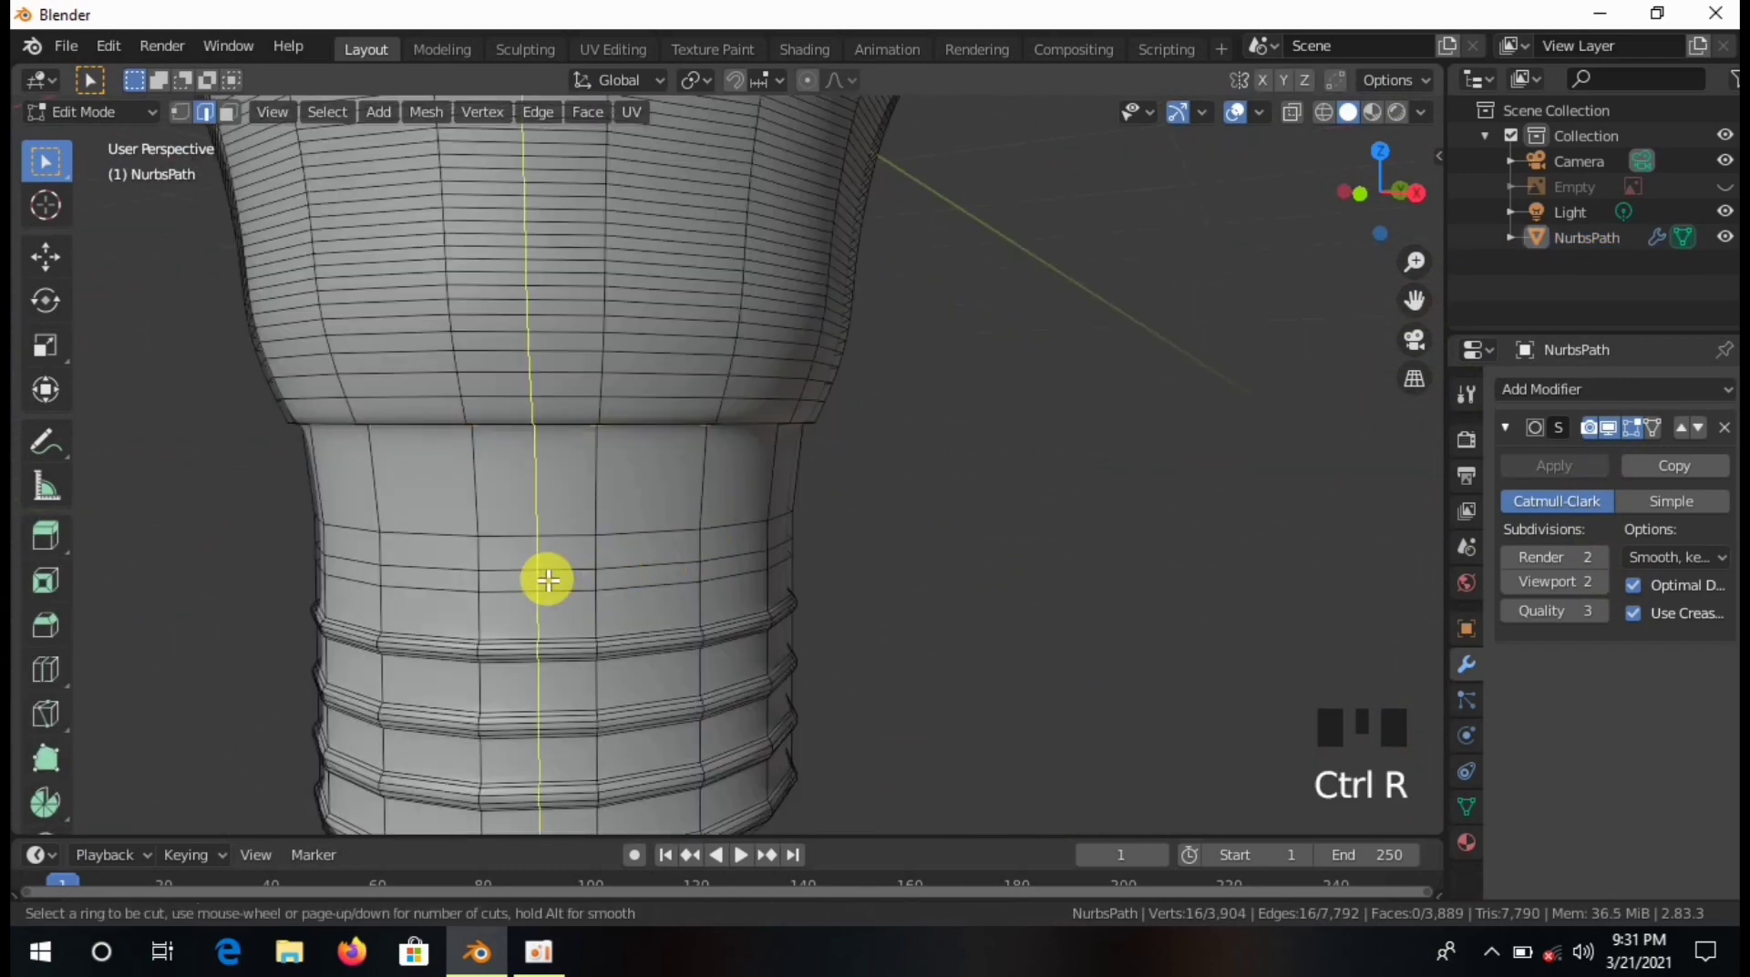
{"action": "left_click", "coordinate": [387, 574]}
{"action": "left_click", "coordinate": [700, 555]}
Scale the new loop outward by about 1.05, bevel it with three segments as another thread, and return to Object Mode.
{"action": "key", "text": "s"}
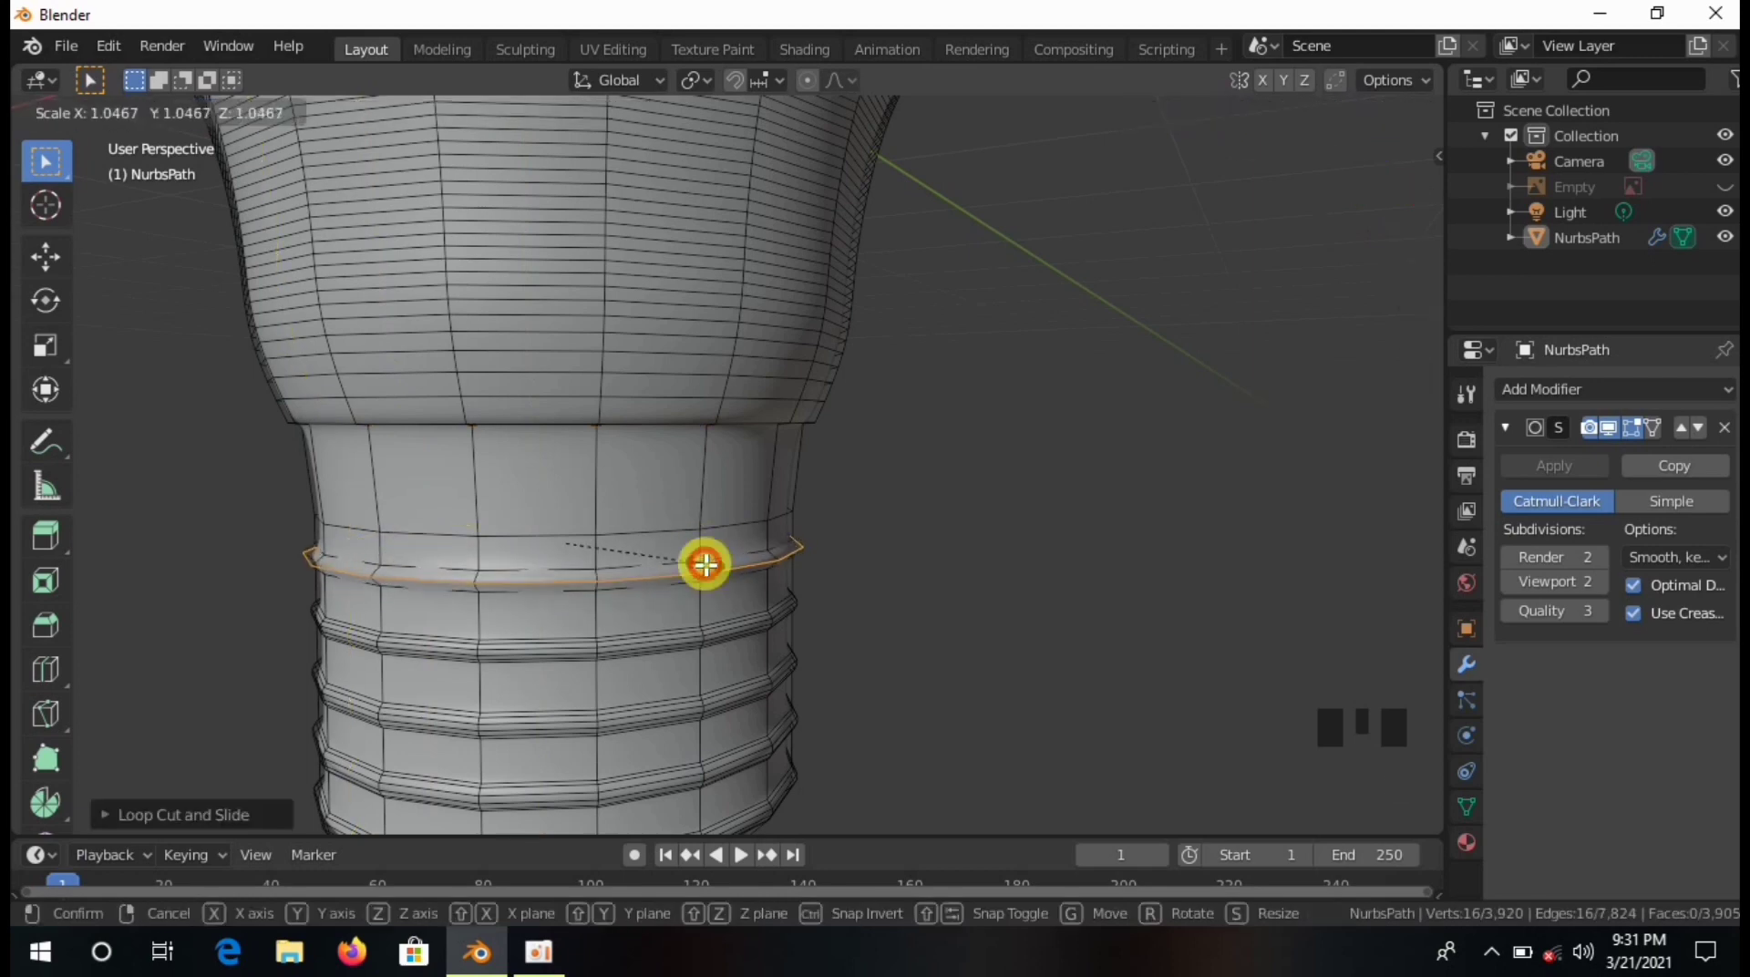
{"action": "left_click", "coordinate": [705, 565]}
{"action": "key", "text": "ctrl+b"}
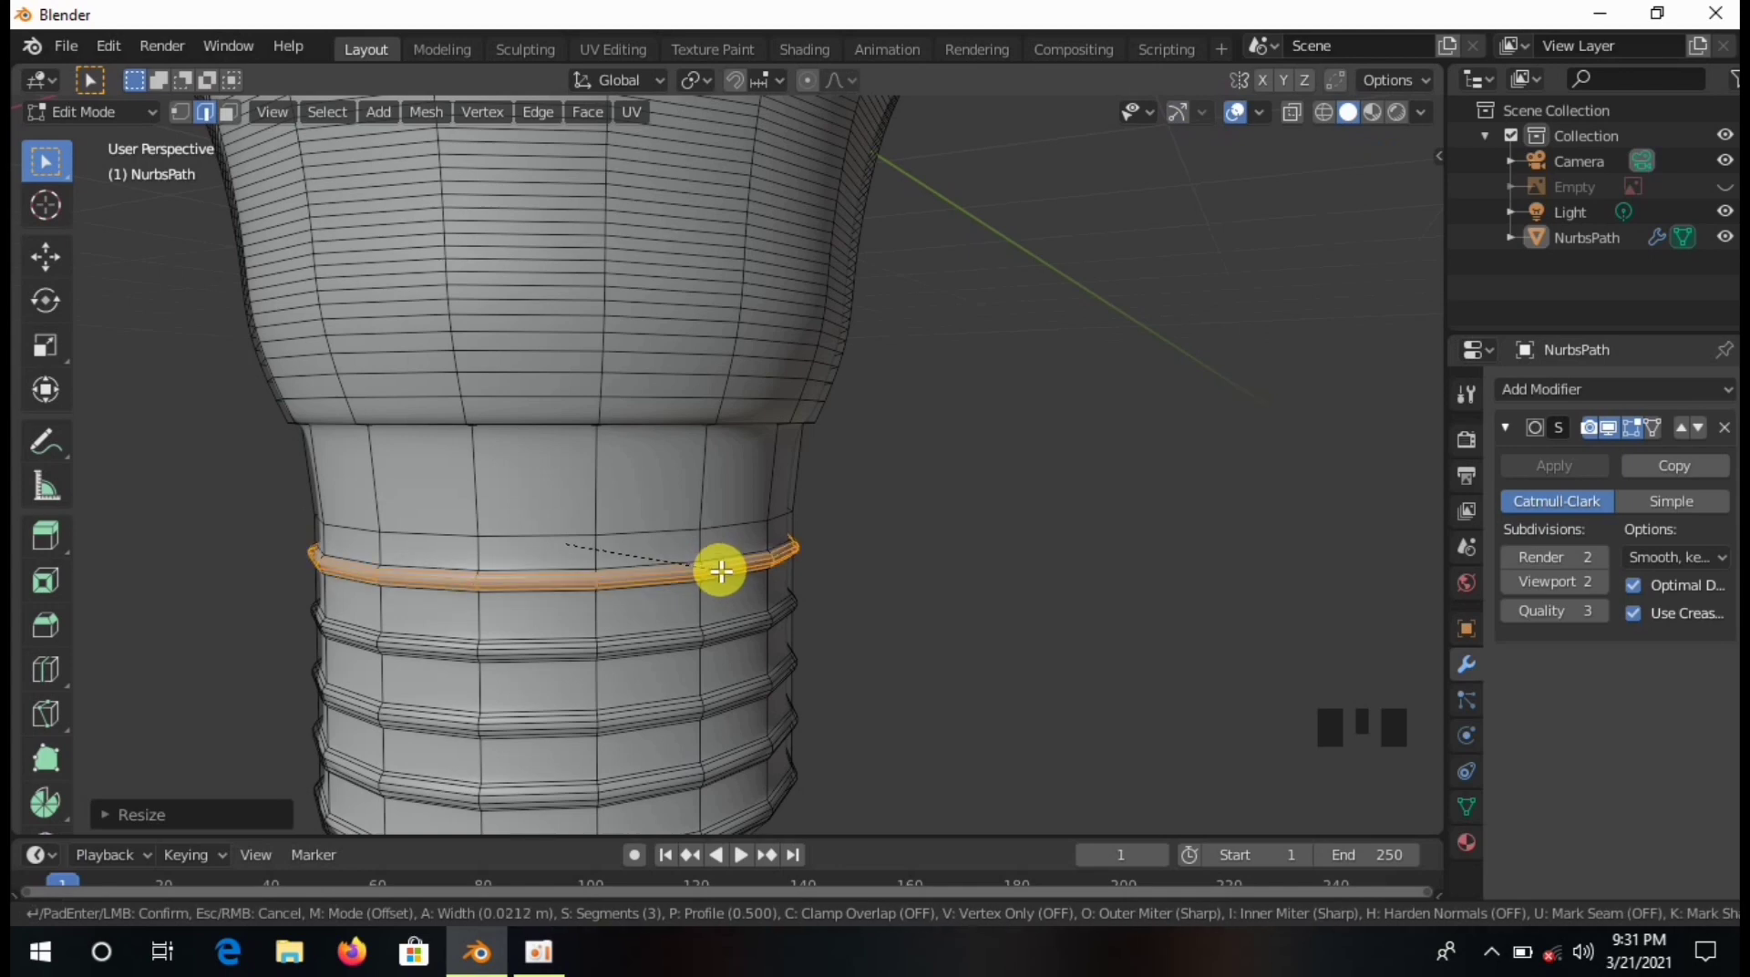
{"action": "left_click", "coordinate": [720, 571]}
{"action": "left_click", "coordinate": [91, 112]}
{"action": "left_click", "coordinate": [79, 121]}
Hide the bulb mesh and show the reference image in front view, focused on the inner glass mount.
{"action": "scroll", "coordinate": [776, 459], "scroll_direction": "down", "scroll_amount": 6}
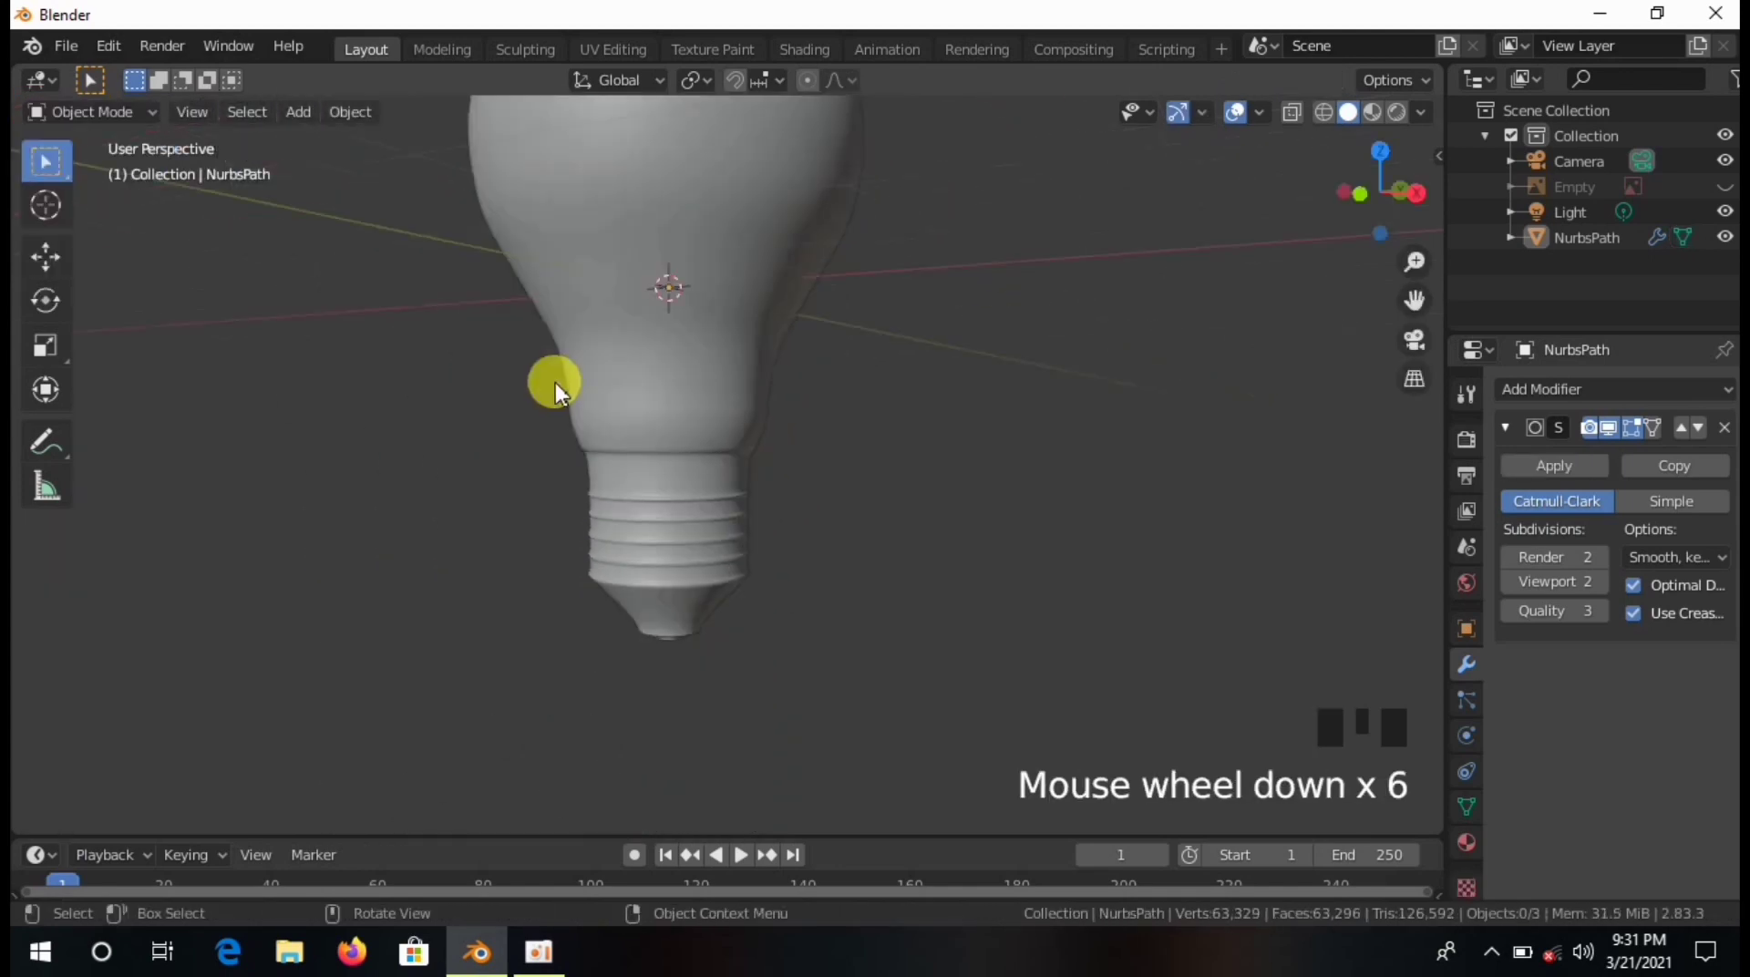
{"action": "scroll", "coordinate": [785, 320], "scroll_direction": "up", "scroll_amount": 1}
{"action": "middle_click_drag", "start_coordinate": [784, 319], "coordinate": [626, 402]}
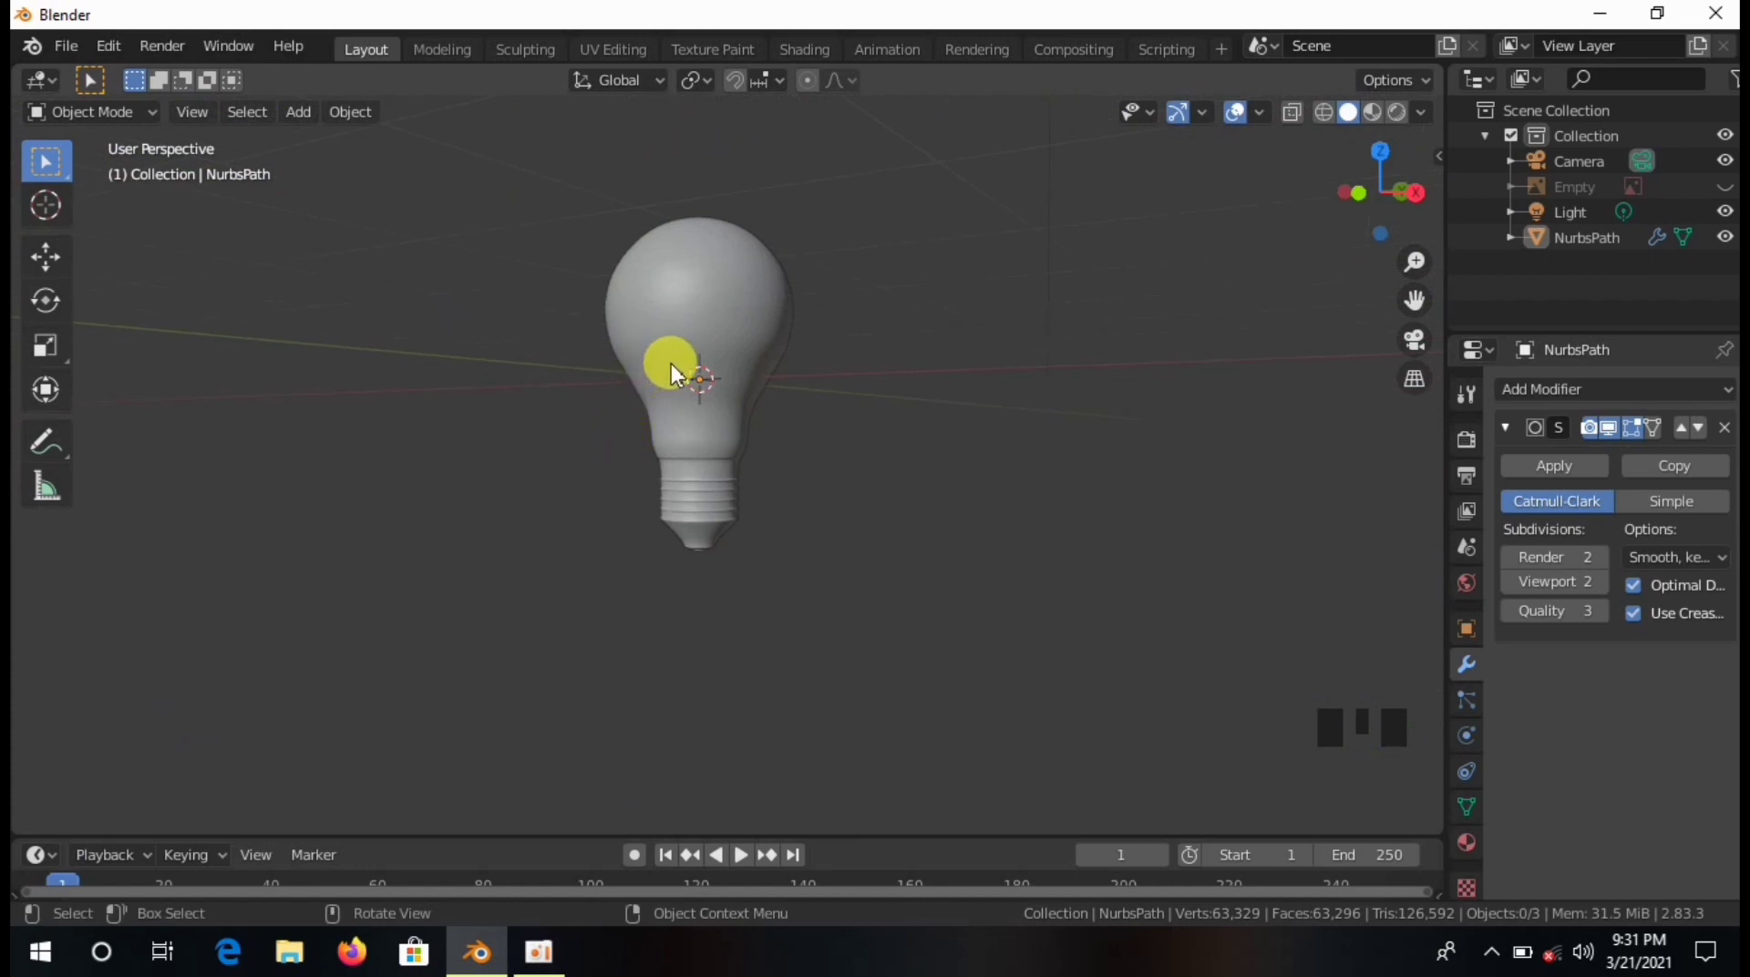
{"action": "middle_click_drag", "start_coordinate": [658, 357], "coordinate": [767, 299]}
{"action": "left_click", "coordinate": [767, 299]}
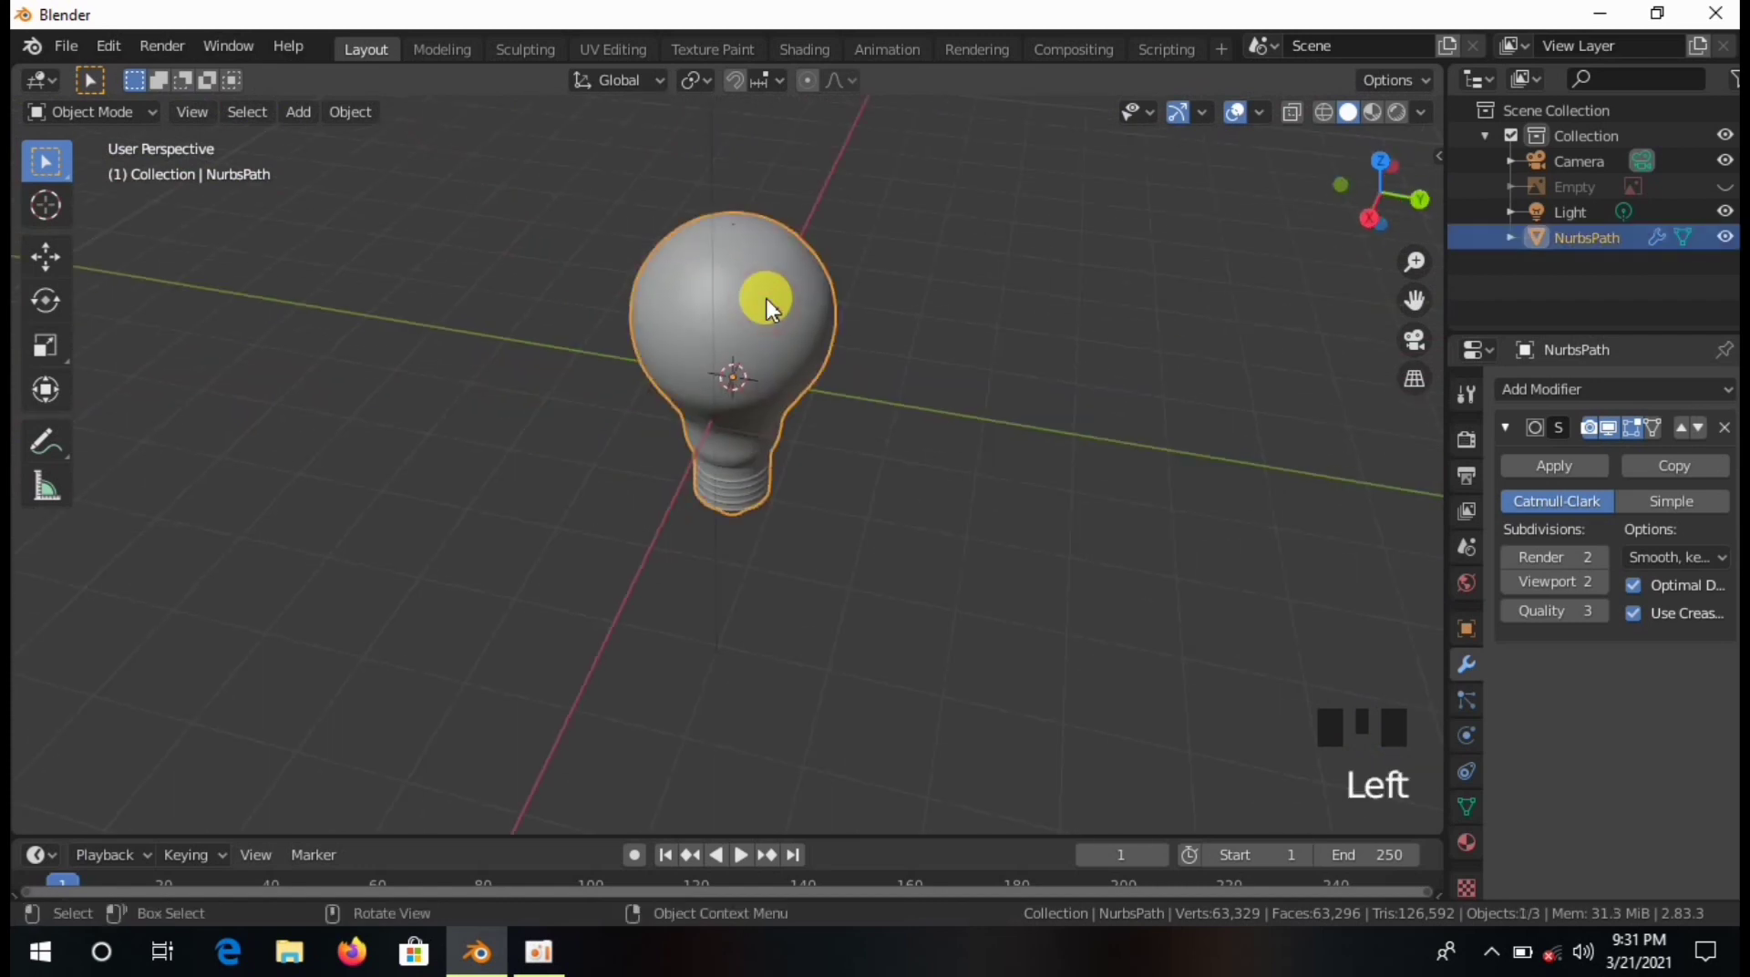
{"action": "key", "text": "h"}
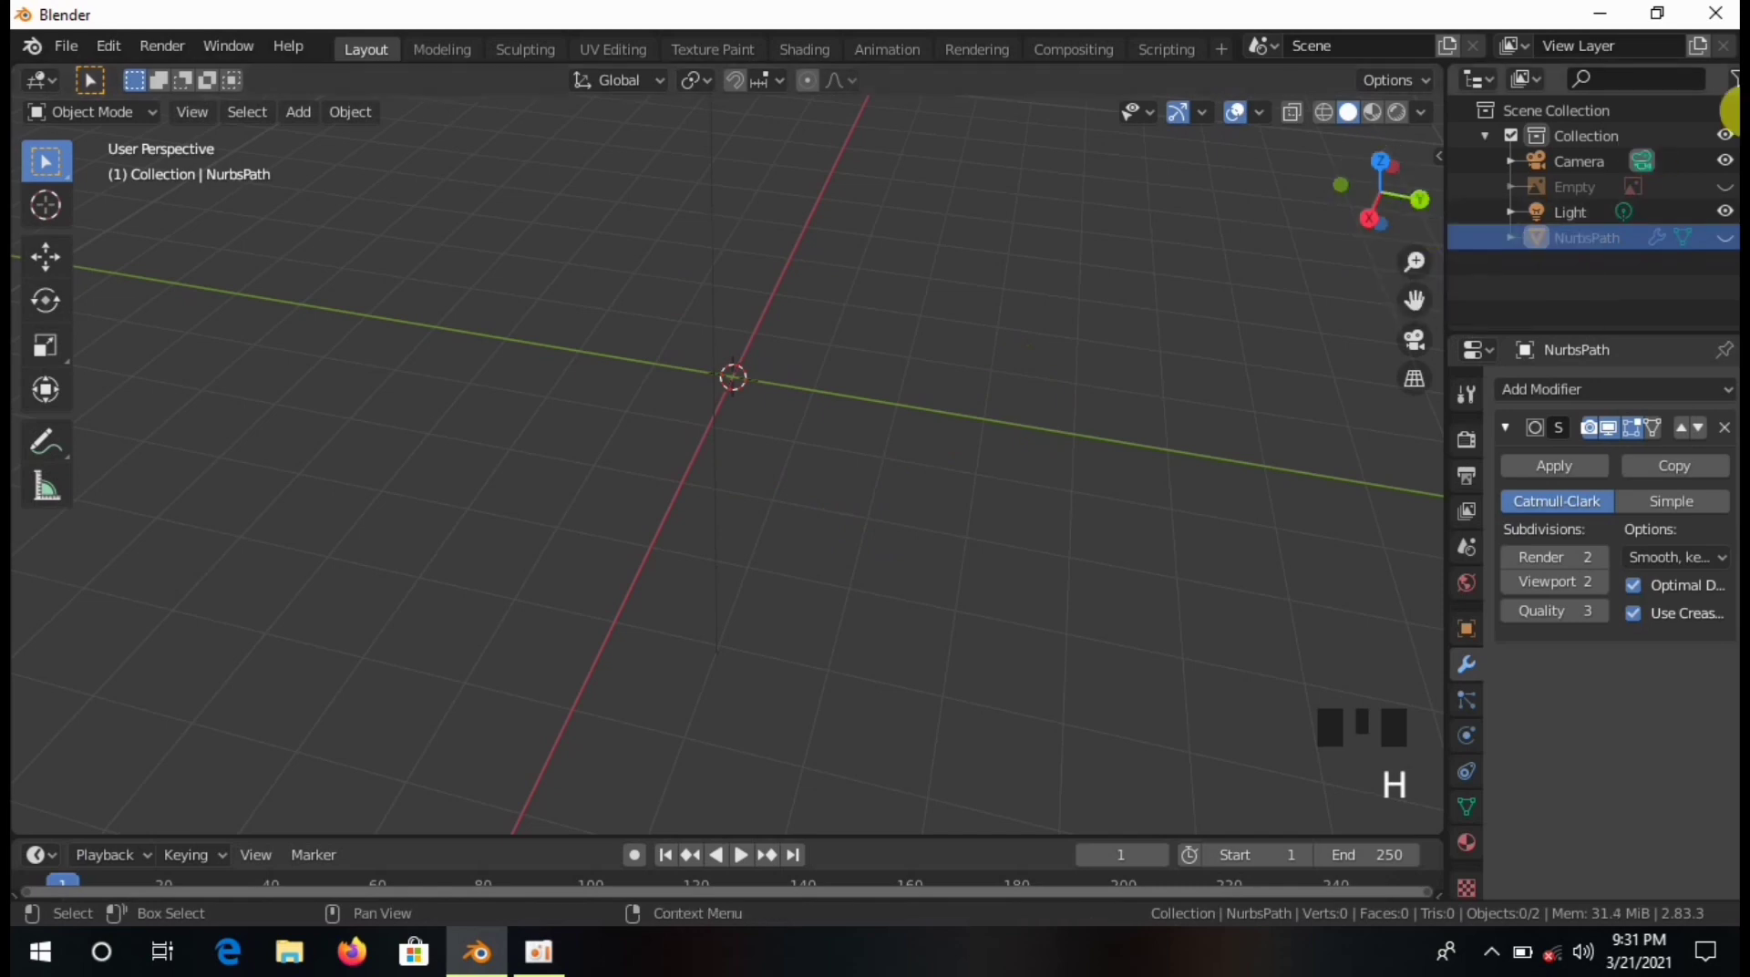
{"action": "left_click", "coordinate": [1724, 186]}
{"action": "key", "text": "KP_1"}
{"action": "scroll", "coordinate": [965, 397], "scroll_direction": "up", "scroll_amount": 2}
{"action": "scroll", "coordinate": [740, 394], "scroll_direction": "up", "scroll_amount": 5}
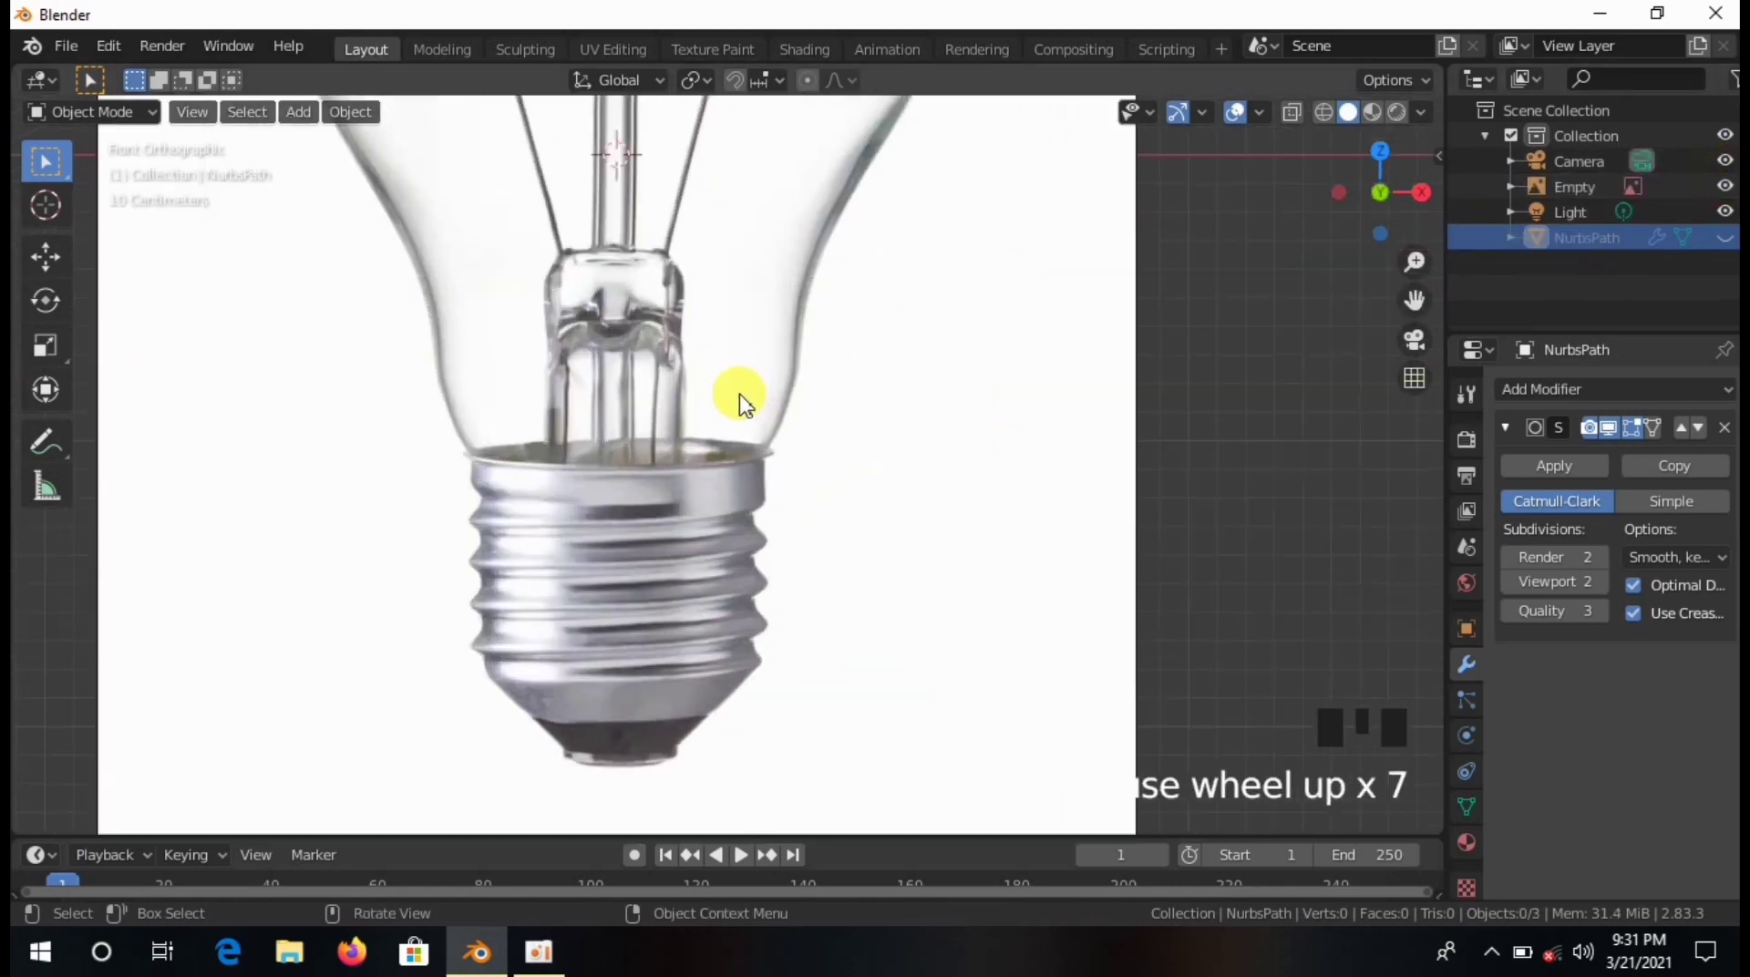
Add a mesh cylinder and scale it down to roughly the width of the inner glass mount.
{"action": "key", "text": "shift+a"}
{"action": "mouse_move", "coordinate": [835, 414]}
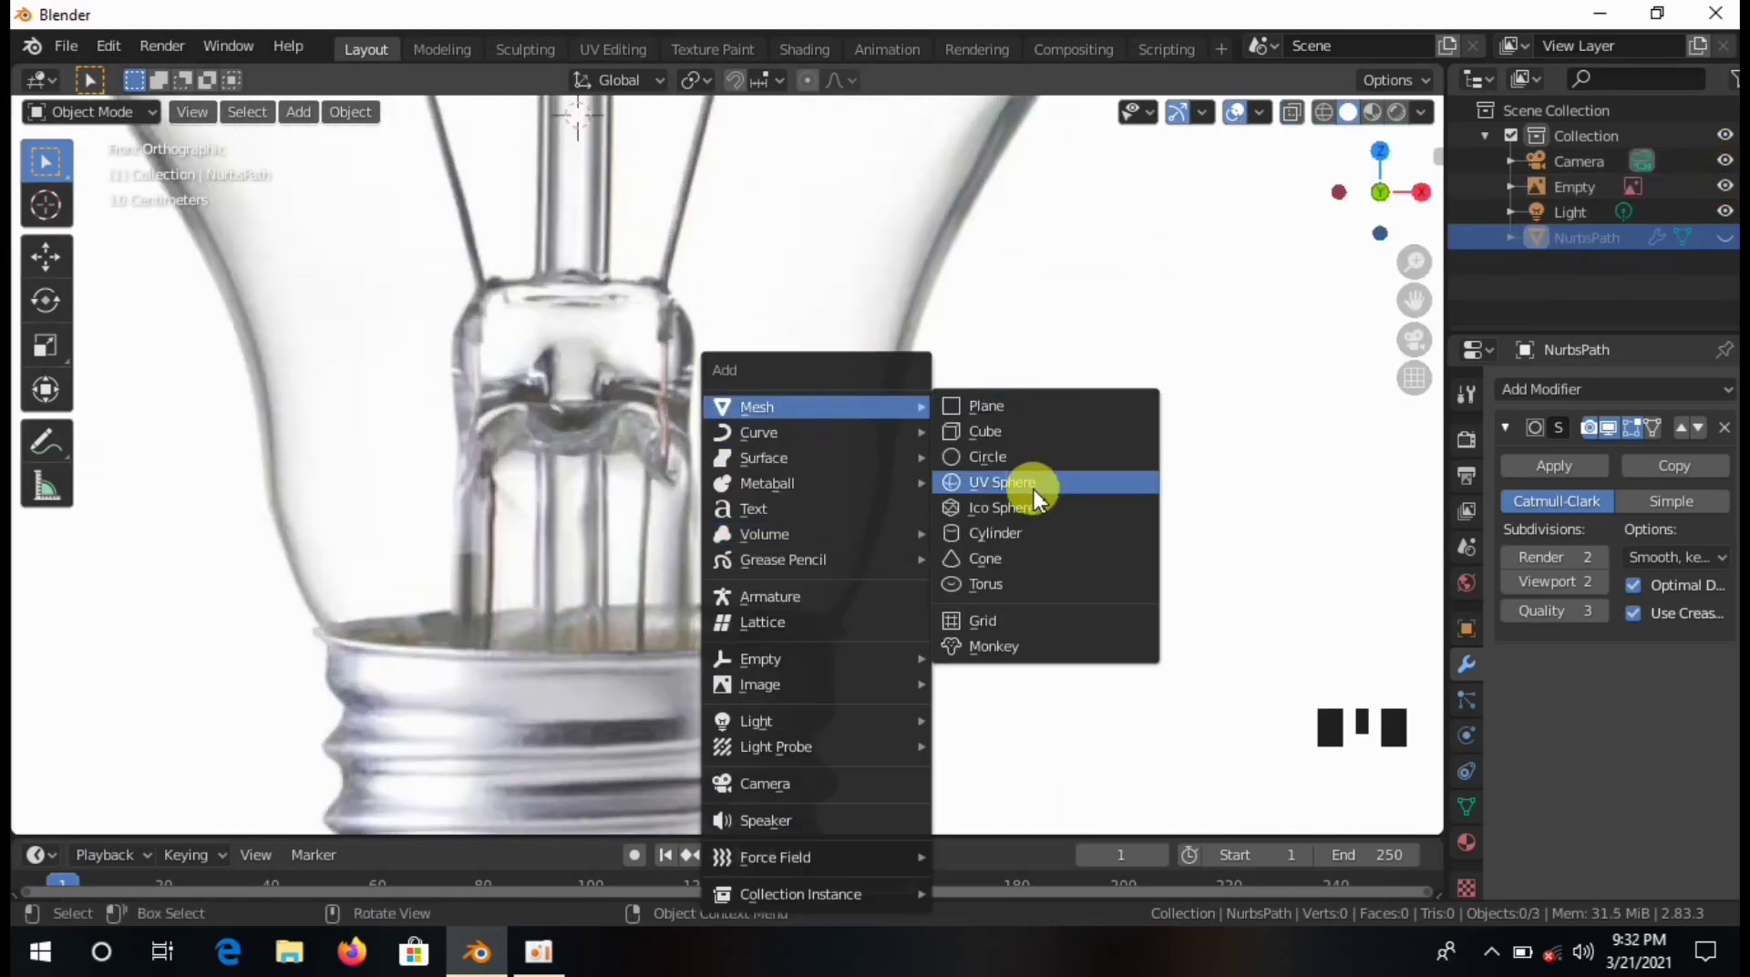
{"action": "left_click", "coordinate": [1031, 532]}
{"action": "scroll", "coordinate": [1054, 442], "scroll_direction": "down", "scroll_amount": 4}
{"action": "key", "text": "s"}
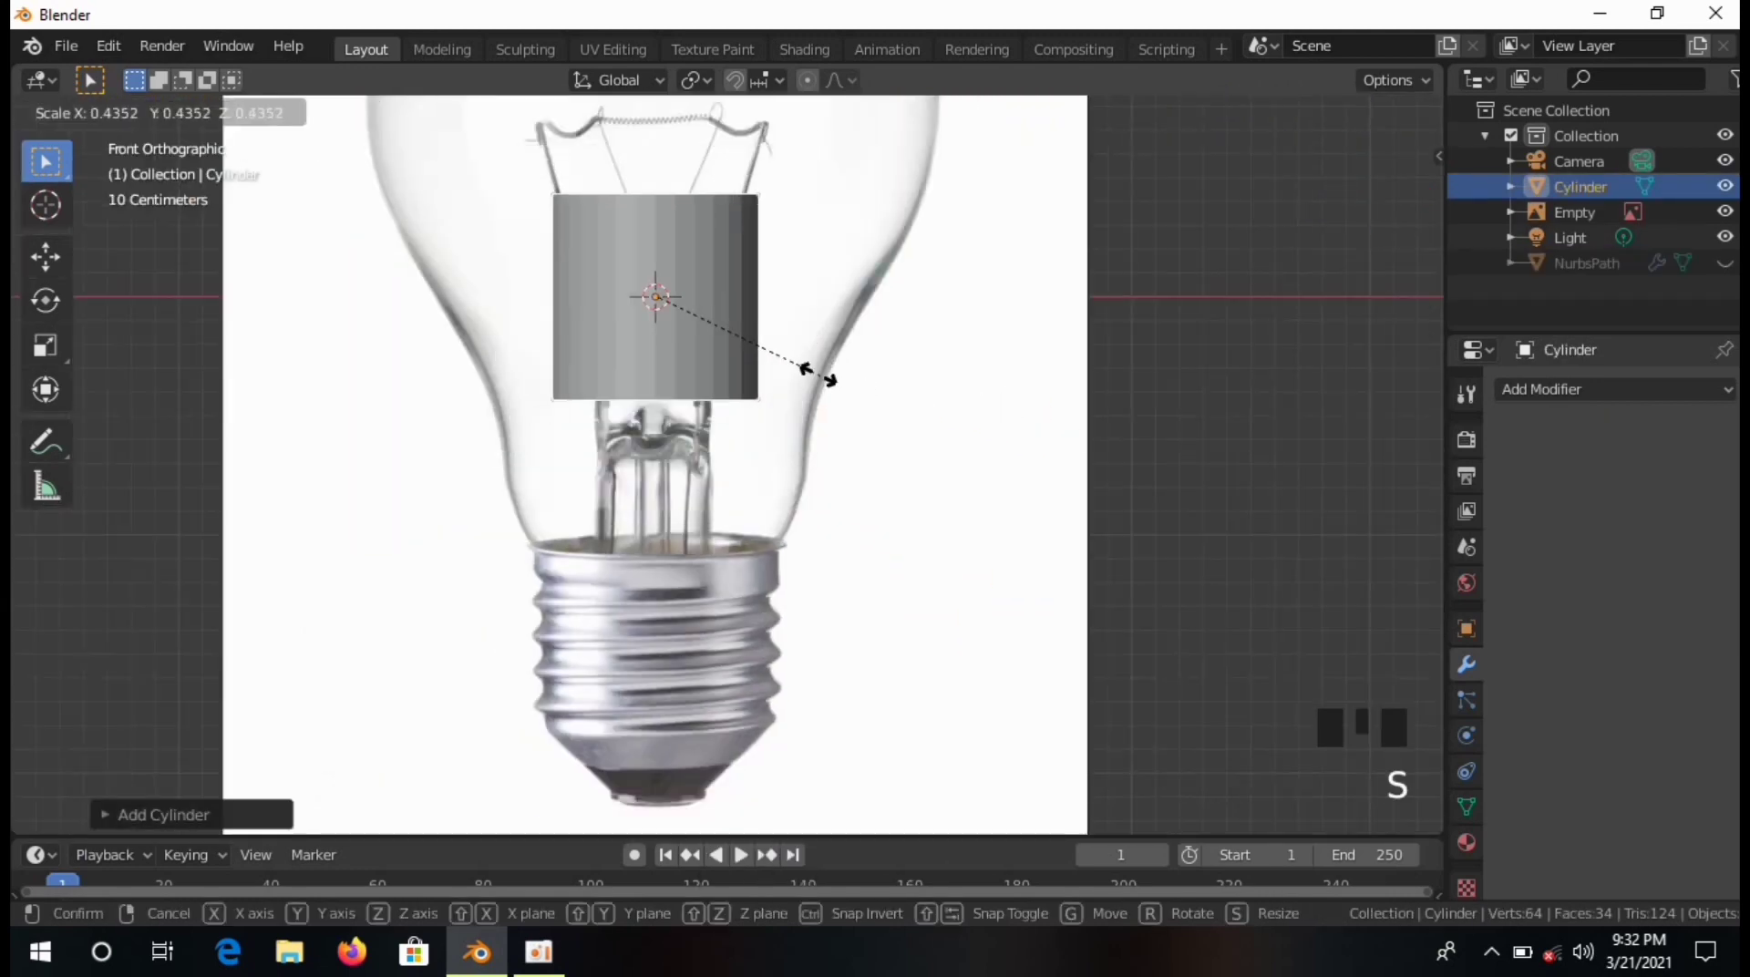
{"action": "left_click", "coordinate": [715, 330]}
Move the cylinder down along Z to the mount's lower part and scale it to match the mount's width.
{"action": "scroll", "coordinate": [713, 328], "scroll_direction": "up", "scroll_amount": 2}
{"action": "key", "text": "g"}
{"action": "key", "text": "z"}
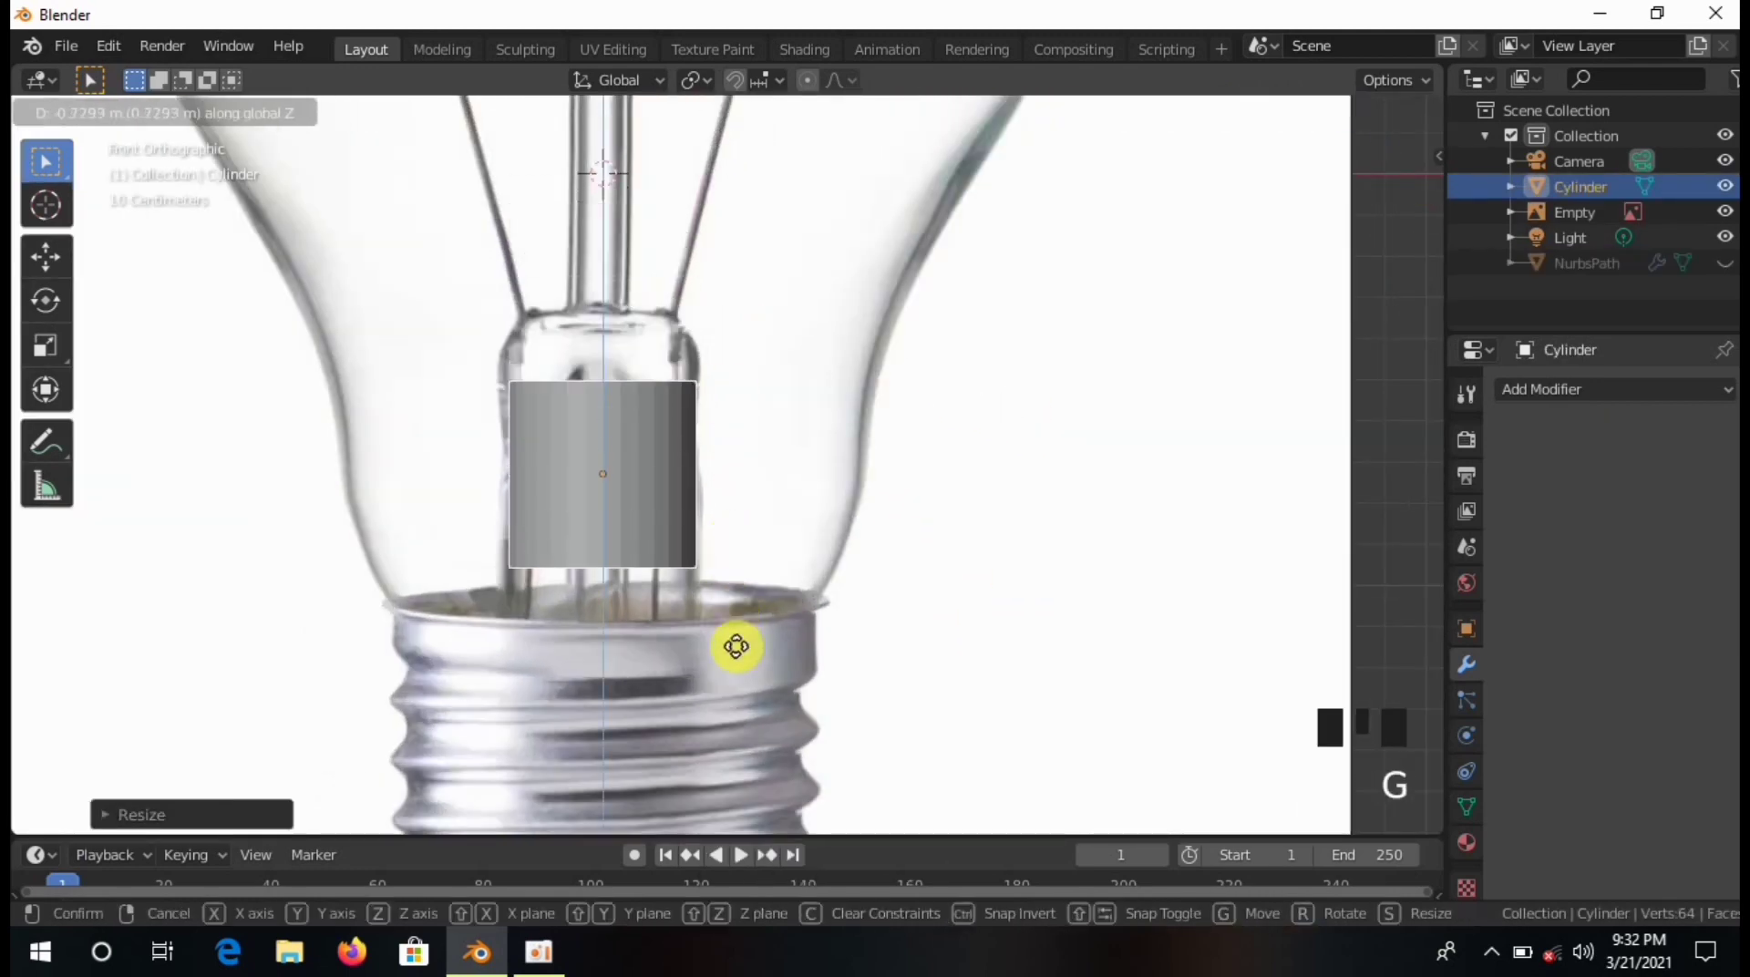
{"action": "left_click", "coordinate": [733, 791]}
{"action": "key", "text": "s"}
{"action": "left_click", "coordinate": [889, 694]}
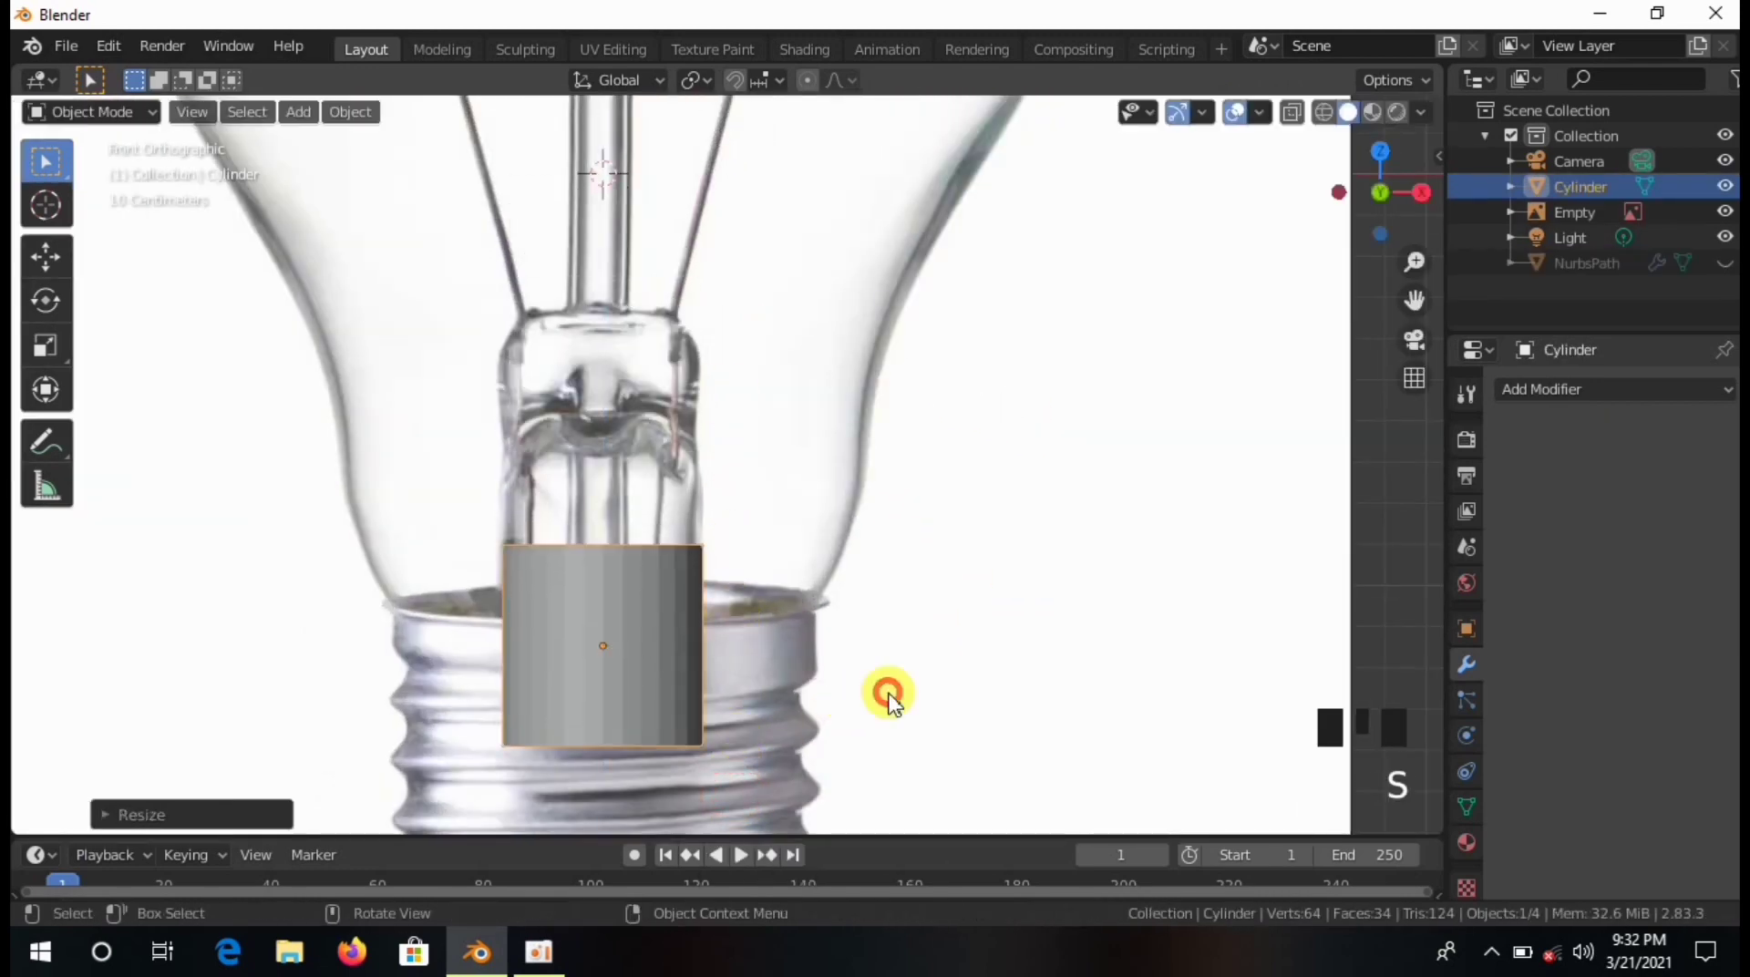
Enter Edit Mode, turn on X-ray and vertex selection, and select the cylinder's top vertices.
{"action": "key", "text": "Tab"}
{"action": "left_click_drag", "start_coordinate": [369, 424], "coordinate": [782, 547]}
{"action": "left_click", "coordinate": [1292, 113]}
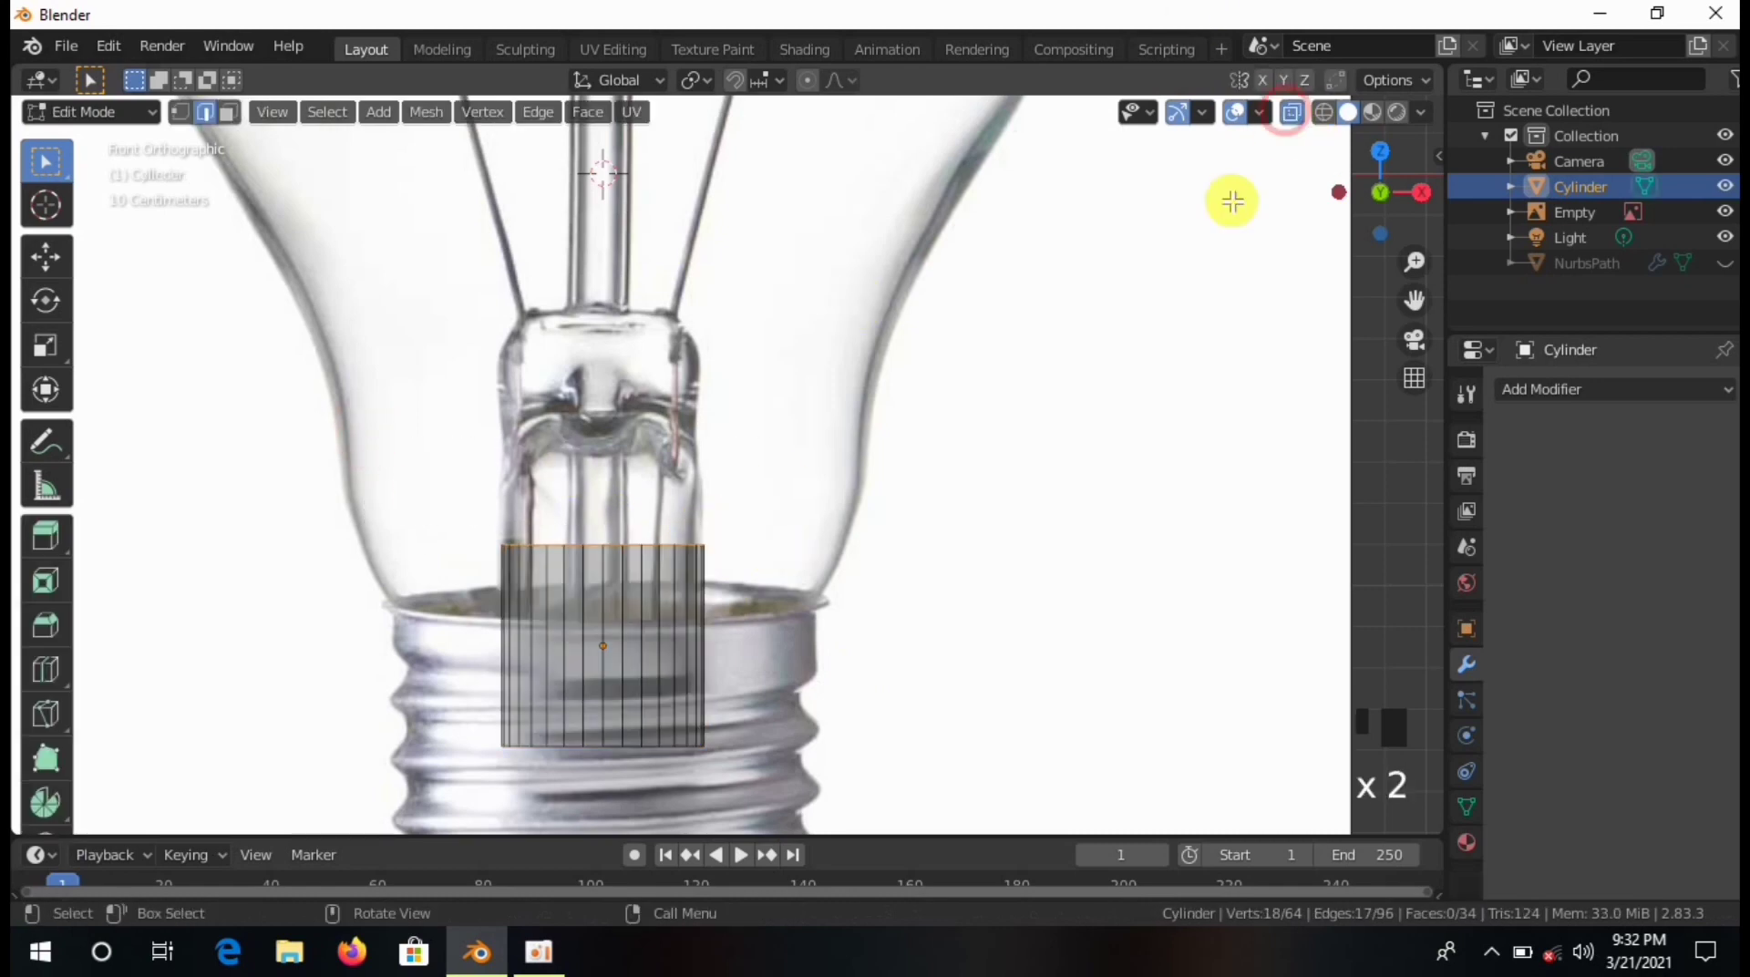
{"action": "left_click", "coordinate": [183, 103]}
{"action": "scroll", "coordinate": [933, 613], "scroll_direction": "up", "scroll_amount": 4}
Try to raise the cylinder's top along Z to the glass mount's upper edge, and undo that move.
{"action": "key", "text": "g"}
{"action": "key", "text": "z"}
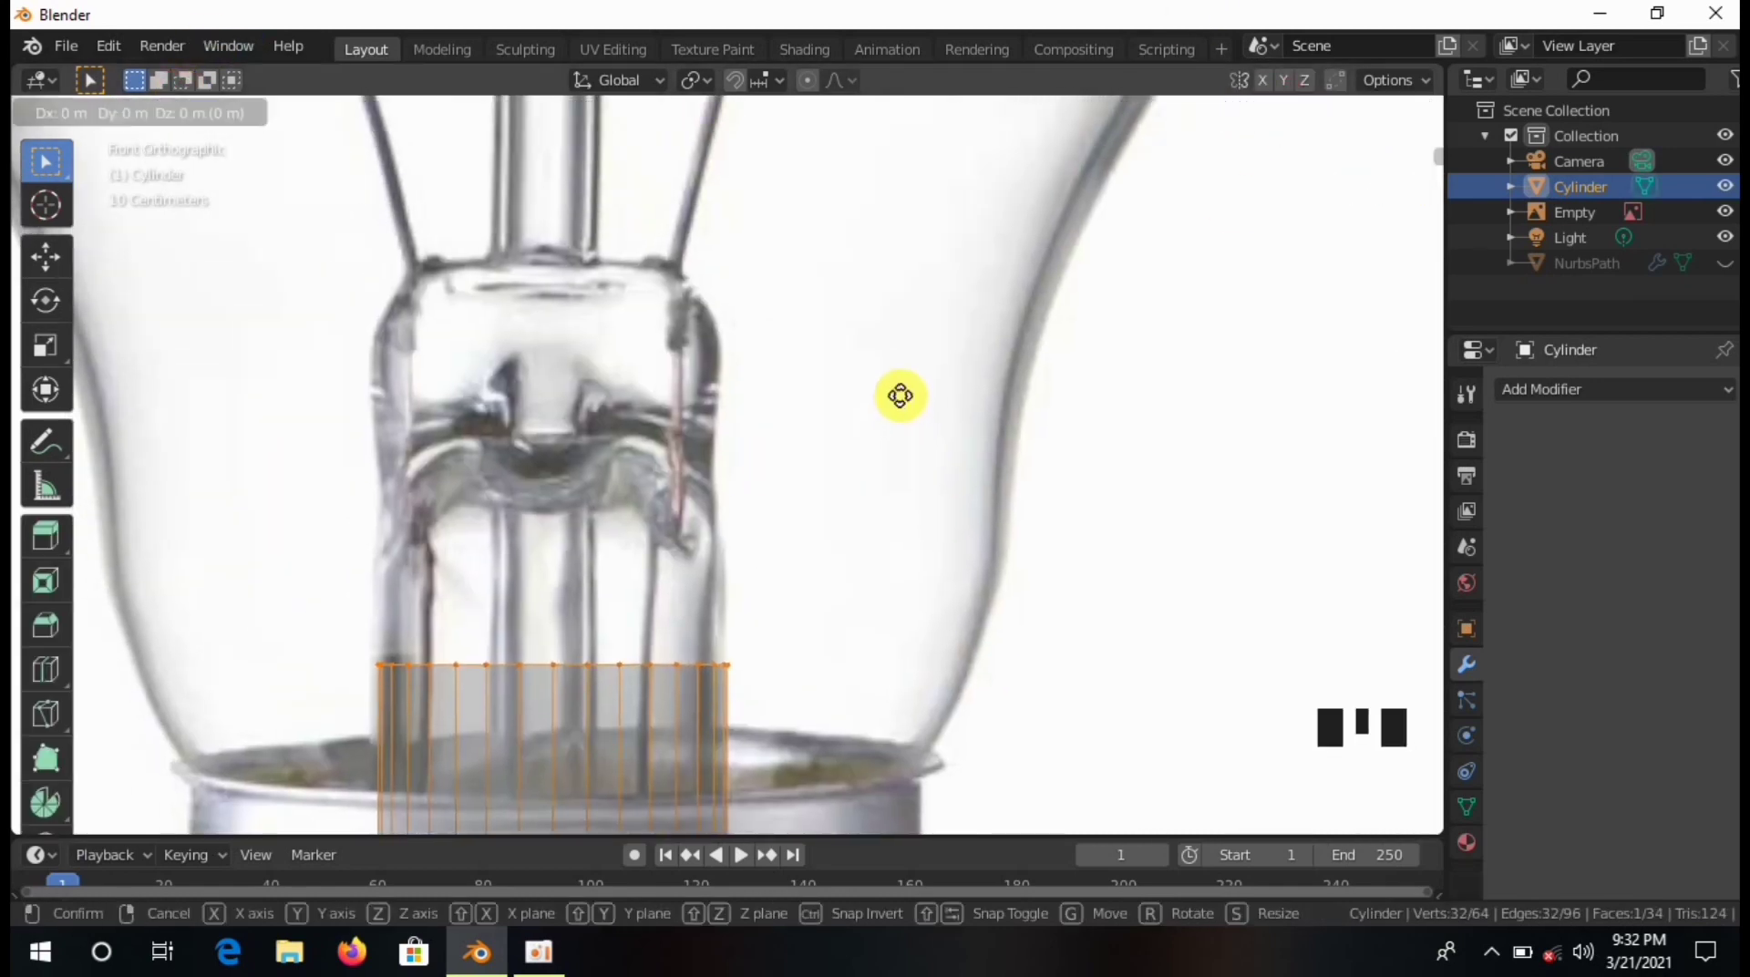
{"action": "left_click", "coordinate": [931, 576]}
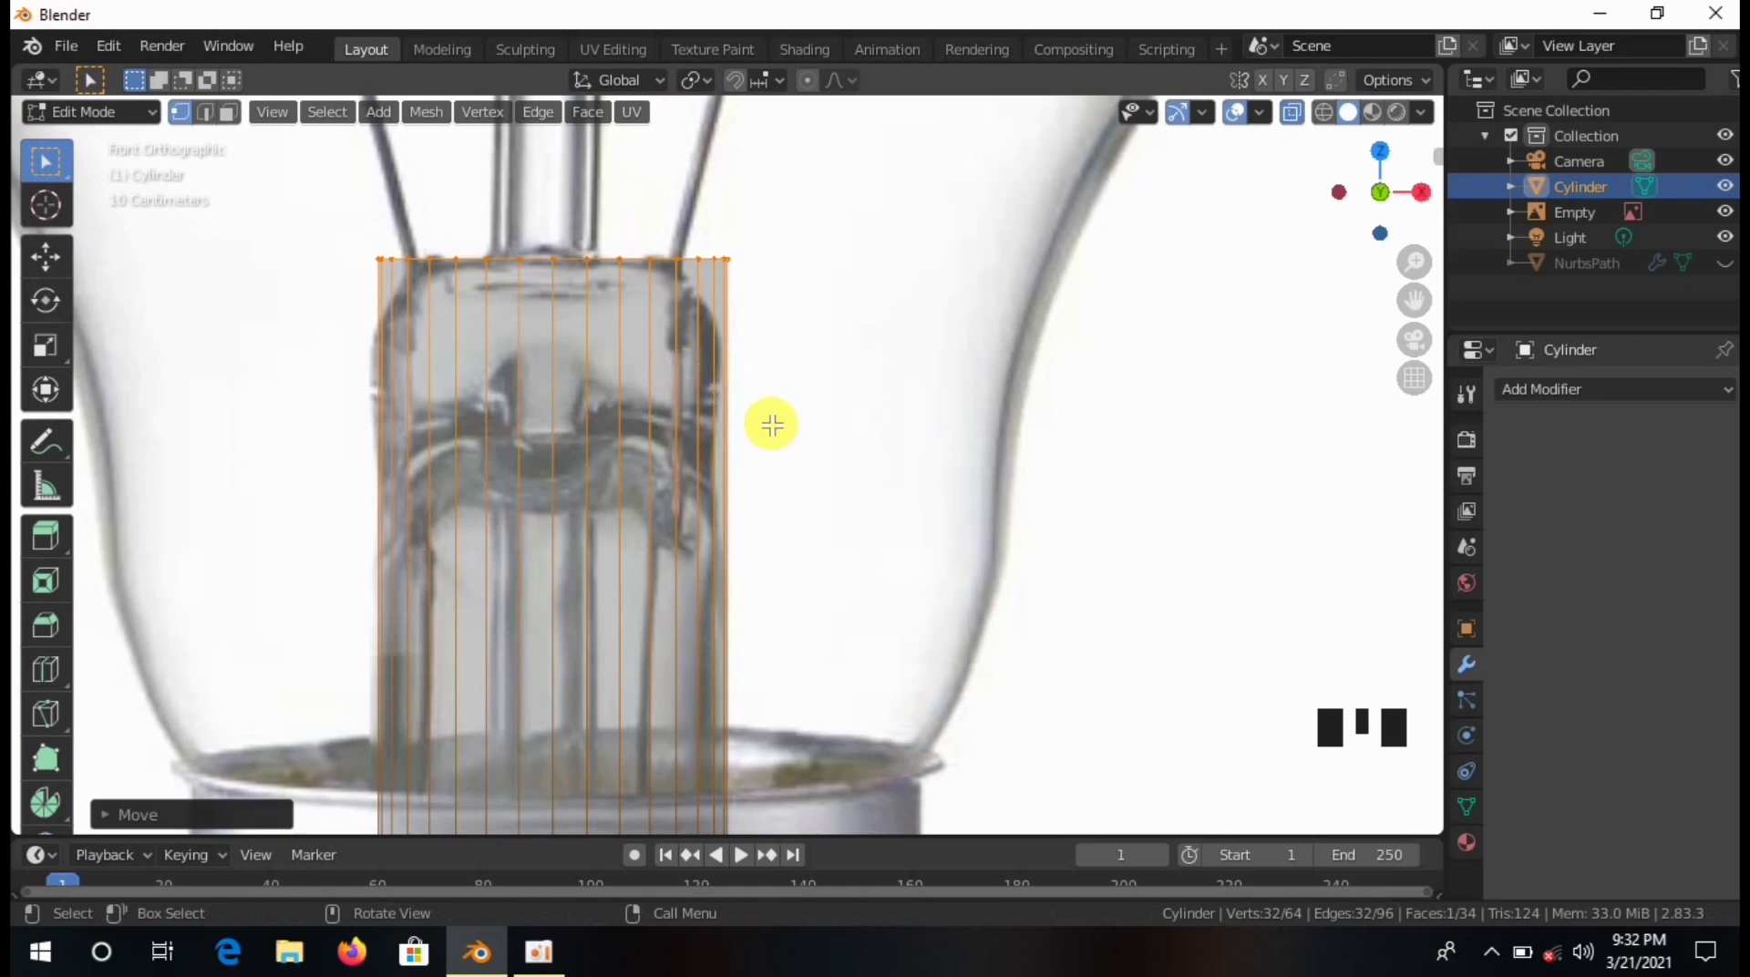
{"action": "key", "text": "ctrl+z"}
Raise the cylinder's top vertices about 0.44 m along Z, to where the mount's shoulder begins.
{"action": "key", "text": "g"}
{"action": "key", "text": "z"}
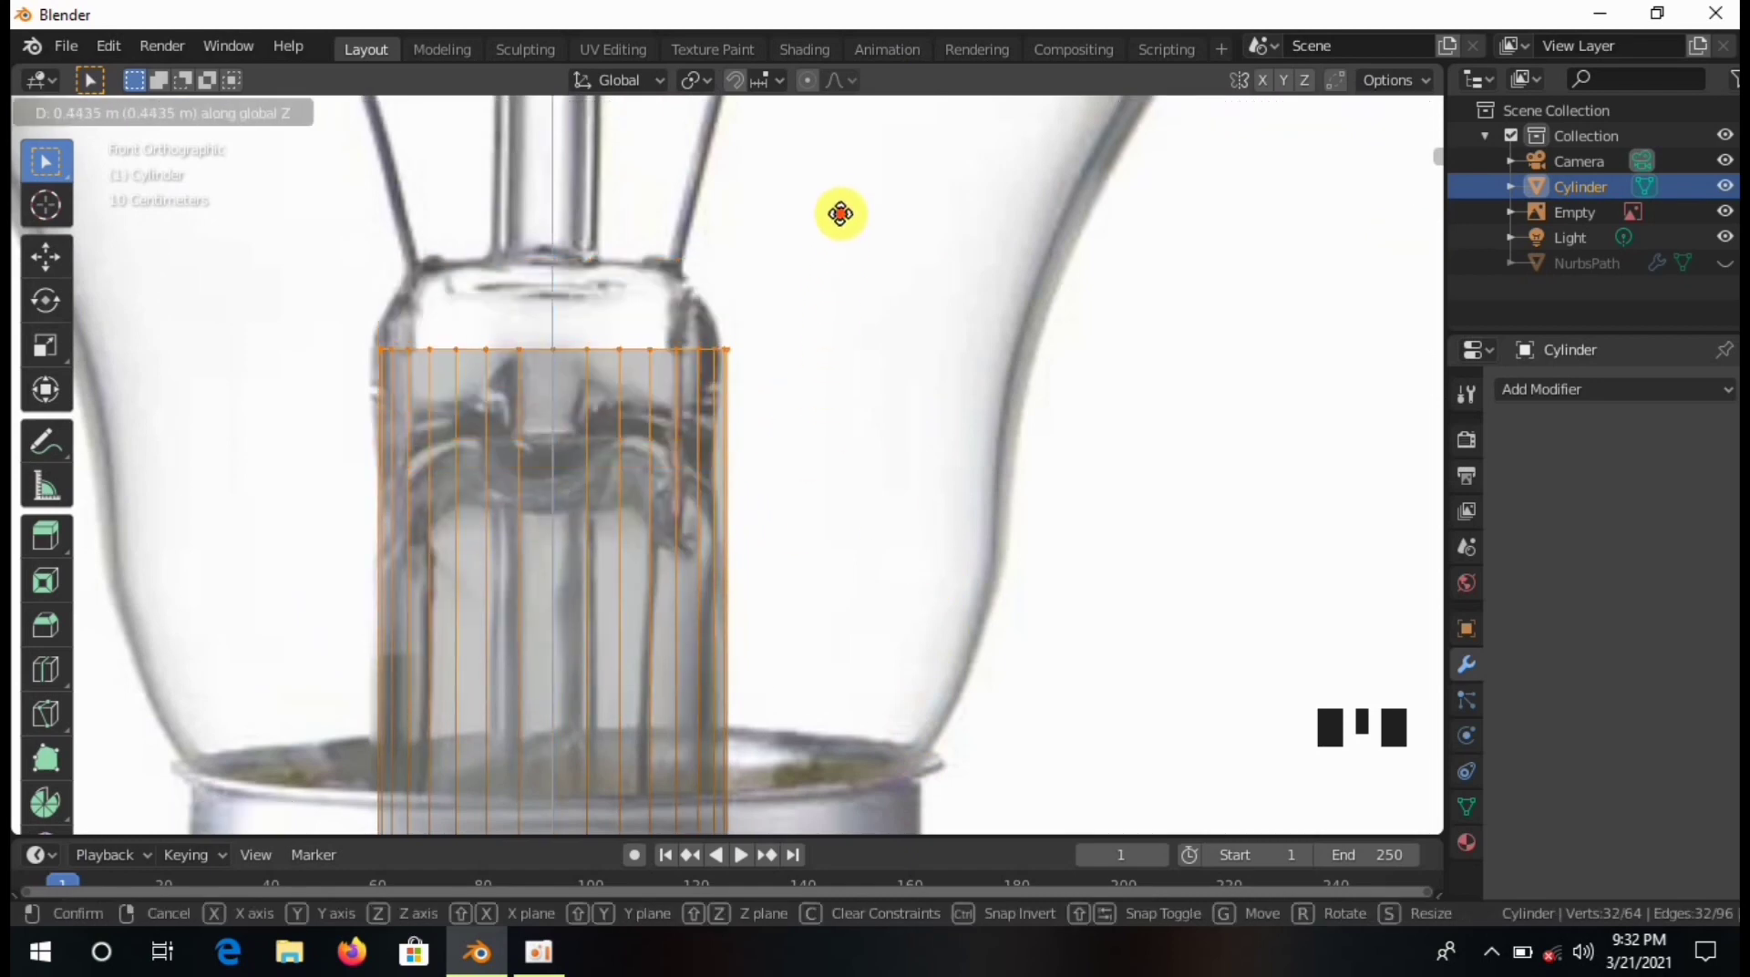
{"action": "left_click", "coordinate": [835, 216]}
{"action": "key", "text": "g"}
{"action": "key", "text": "z"}
{"action": "right_click", "coordinate": [887, 274]}
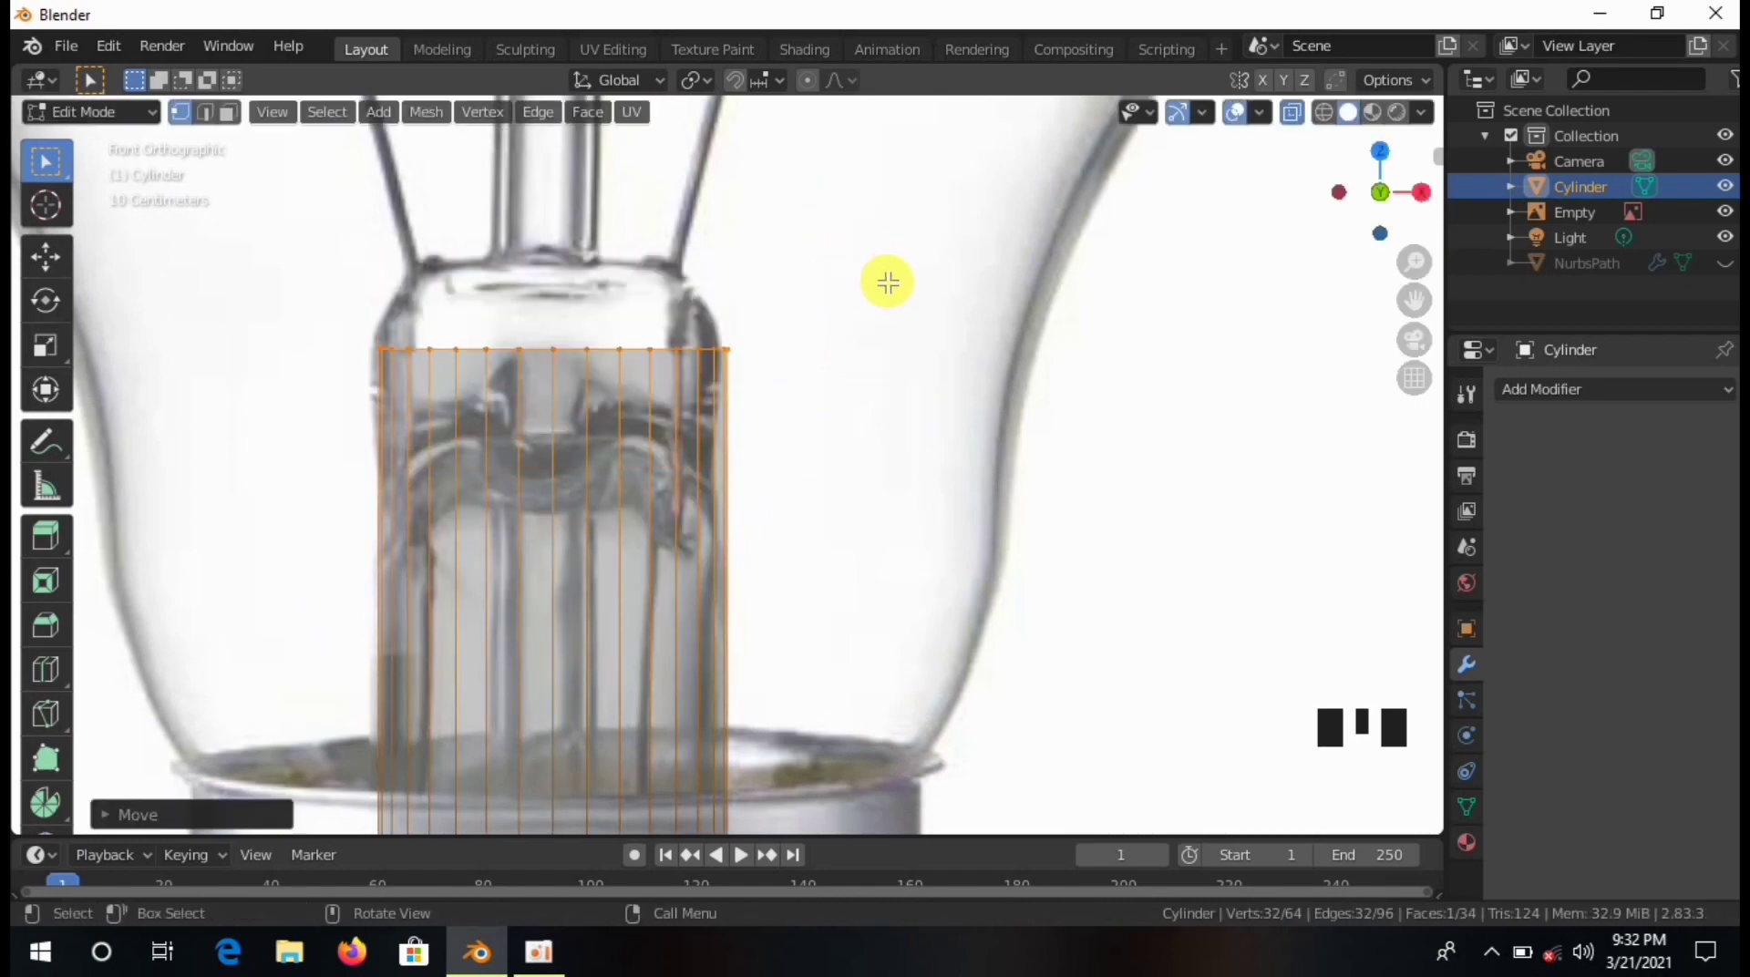
Extrude the cylinder's top up to the mount's upper edge and scale it inward to about 0.62.
{"action": "key", "text": "e"}
{"action": "left_click", "coordinate": [900, 190]}
{"action": "key", "text": "s"}
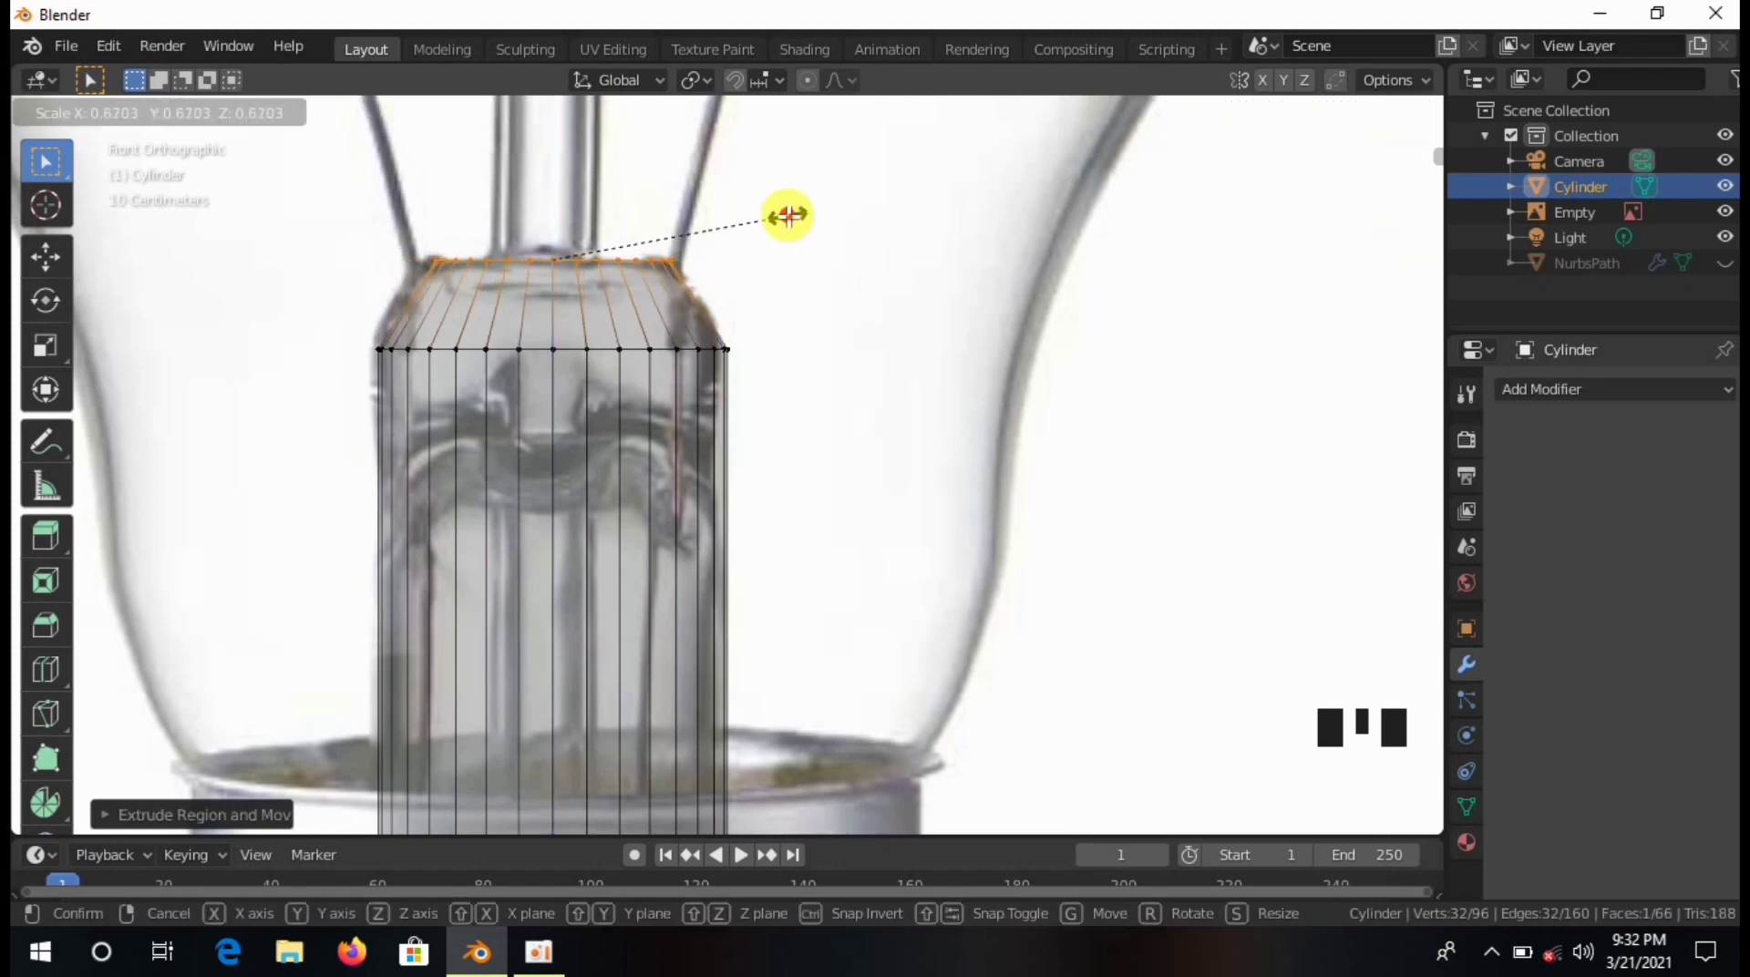
{"action": "left_click", "coordinate": [781, 206]}
In edge selection, bevel the mount's top rim about 0.44 m wide with three segments to round the shoulder.
{"action": "key", "text": "ctrl+b"}
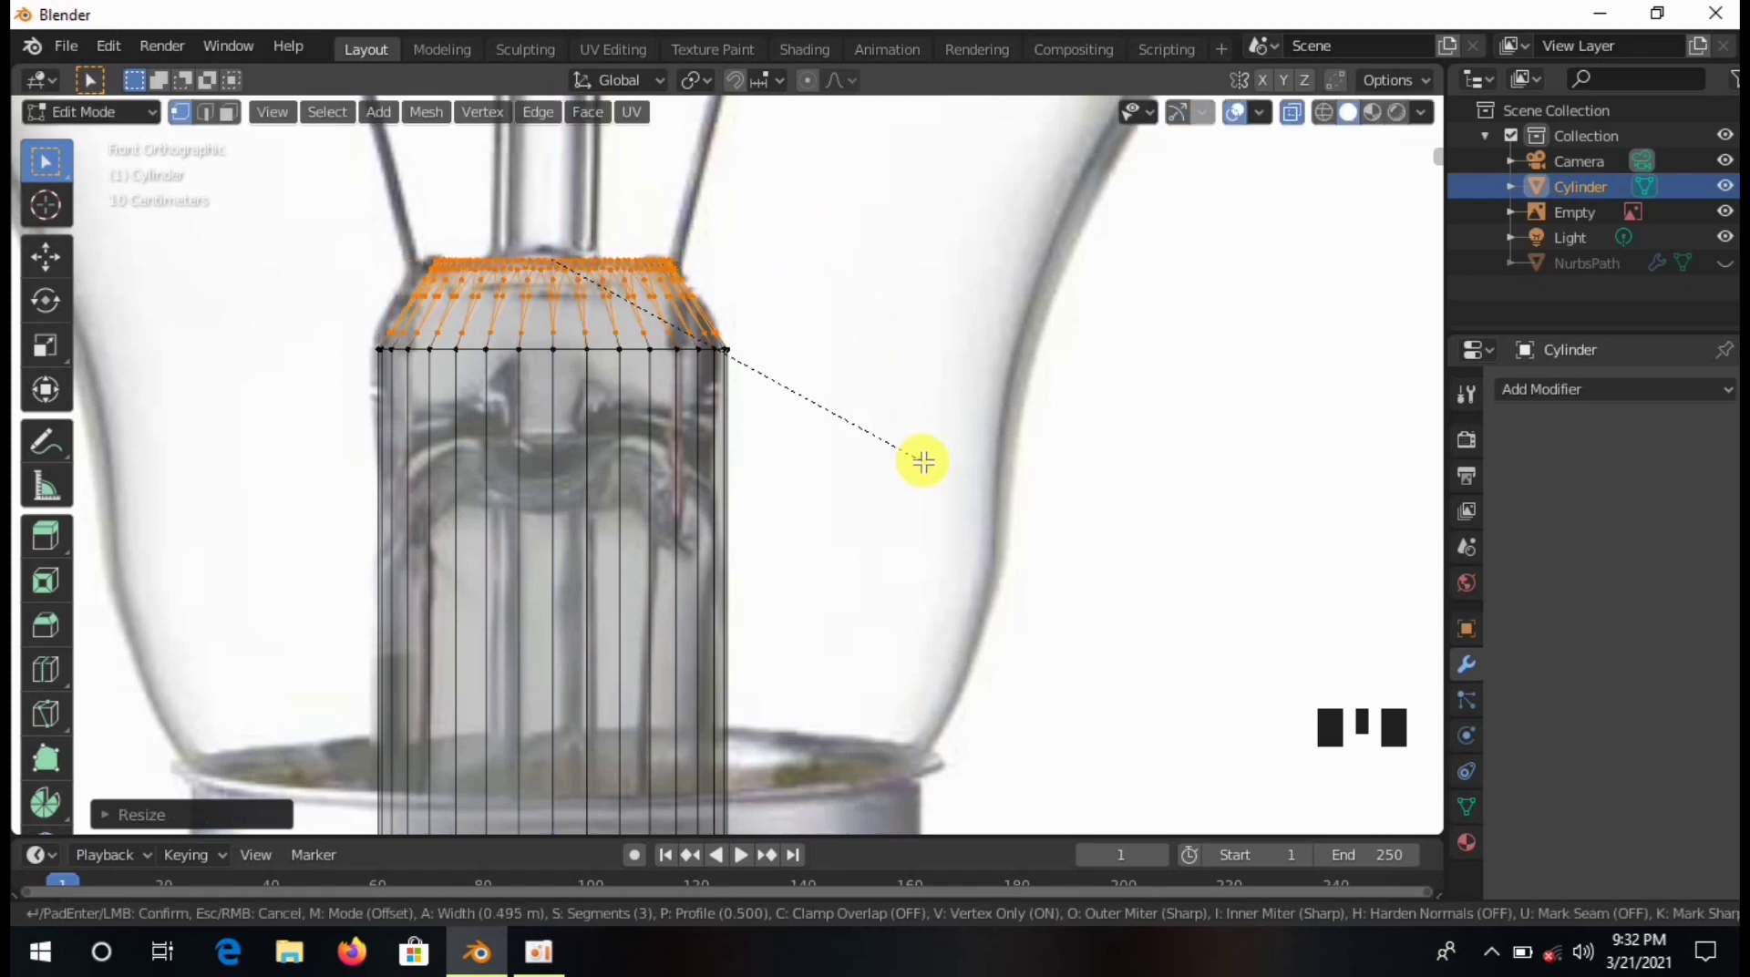
{"action": "right_click", "coordinate": [923, 462]}
{"action": "left_click", "coordinate": [205, 111]}
{"action": "middle_click_drag", "start_coordinate": [604, 238], "coordinate": [638, 292]}
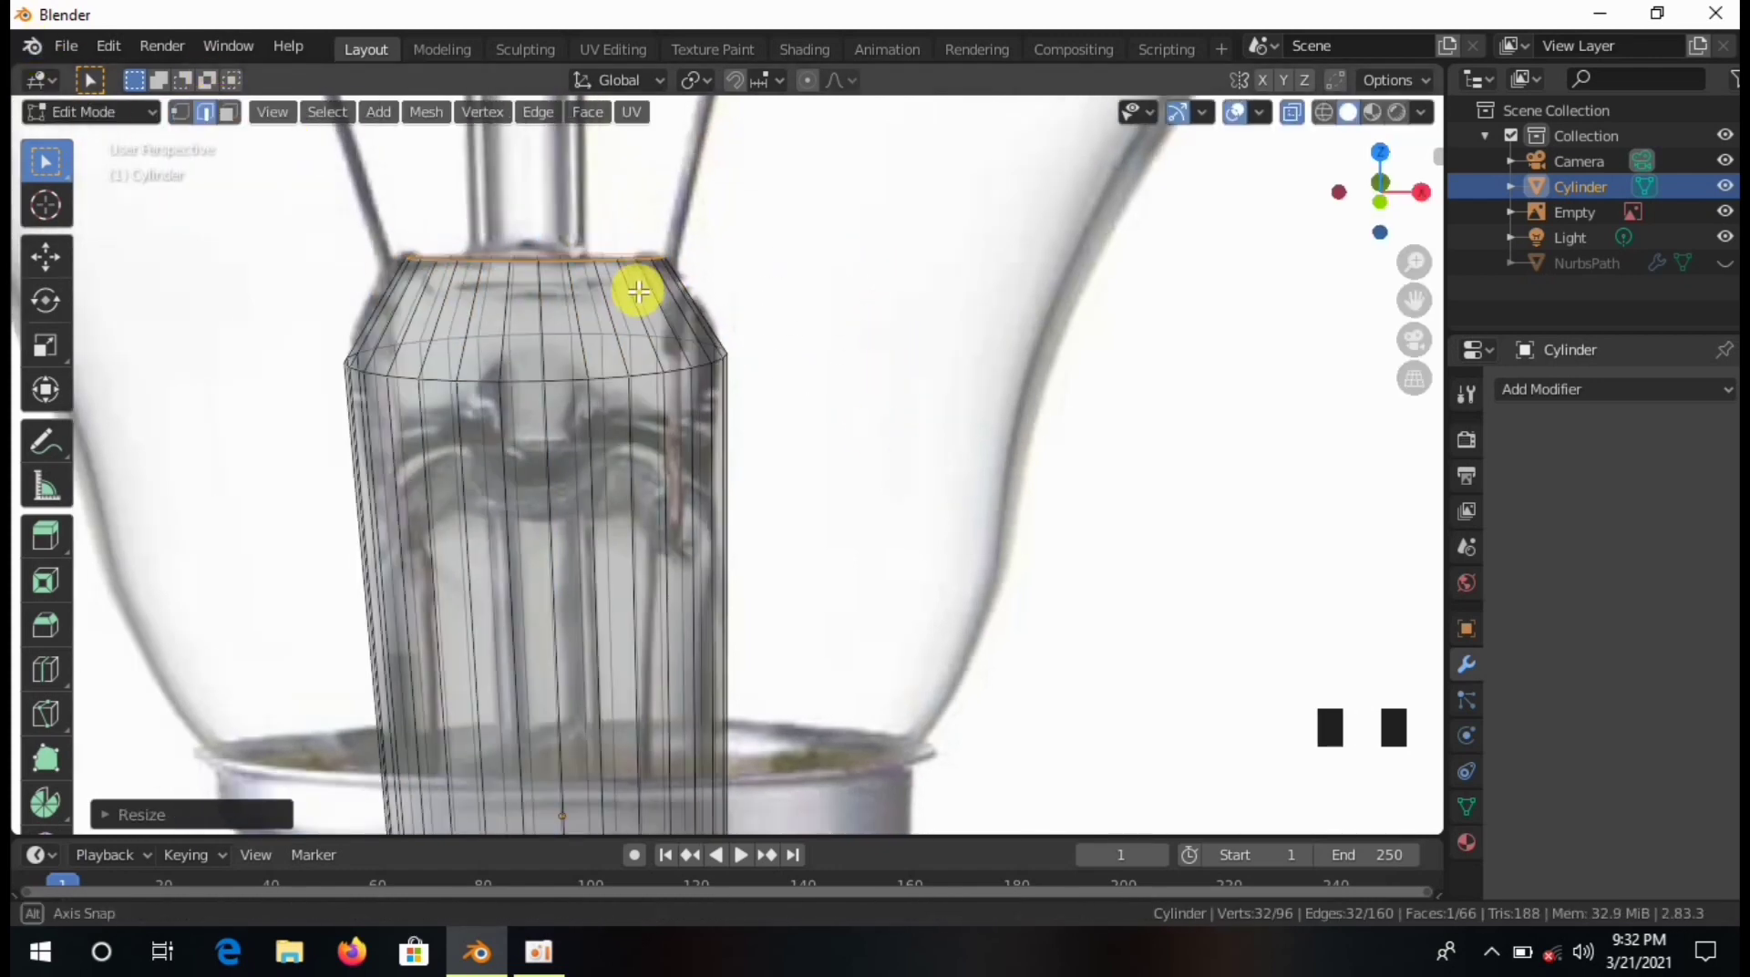
{"action": "key", "text": "ctrl+b"}
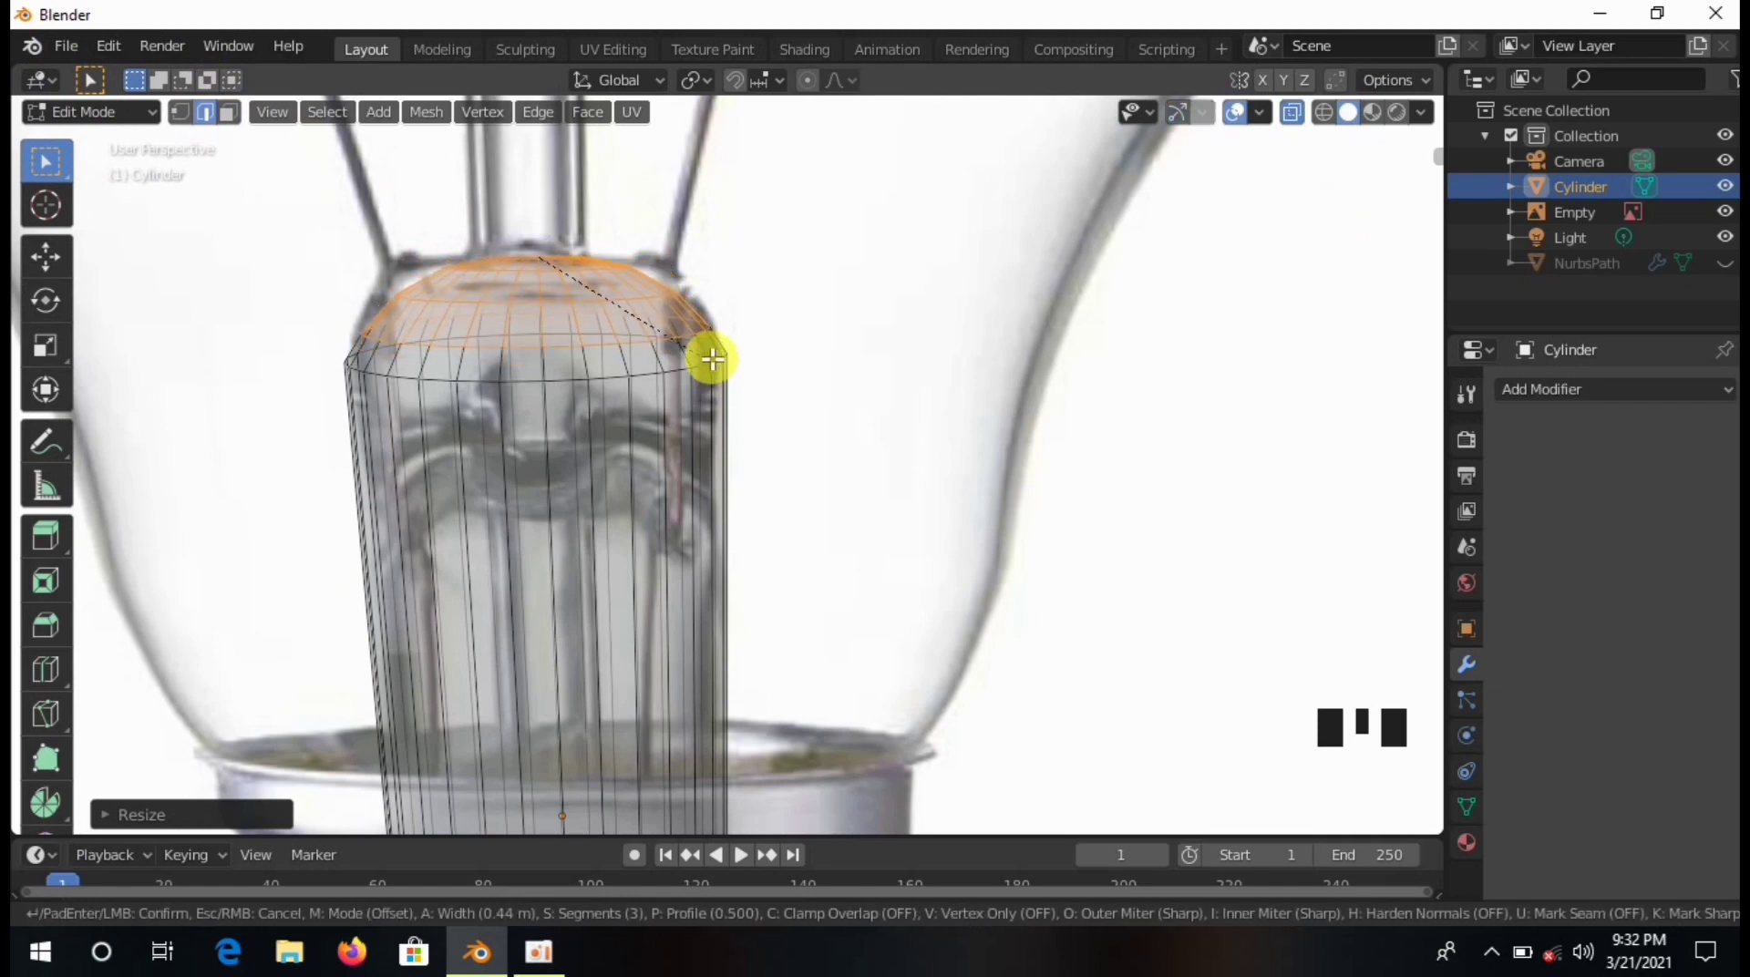
{"action": "left_click", "coordinate": [712, 359]}
{"action": "key", "text": "KP_1"}
{"action": "key", "text": "KP_5"}
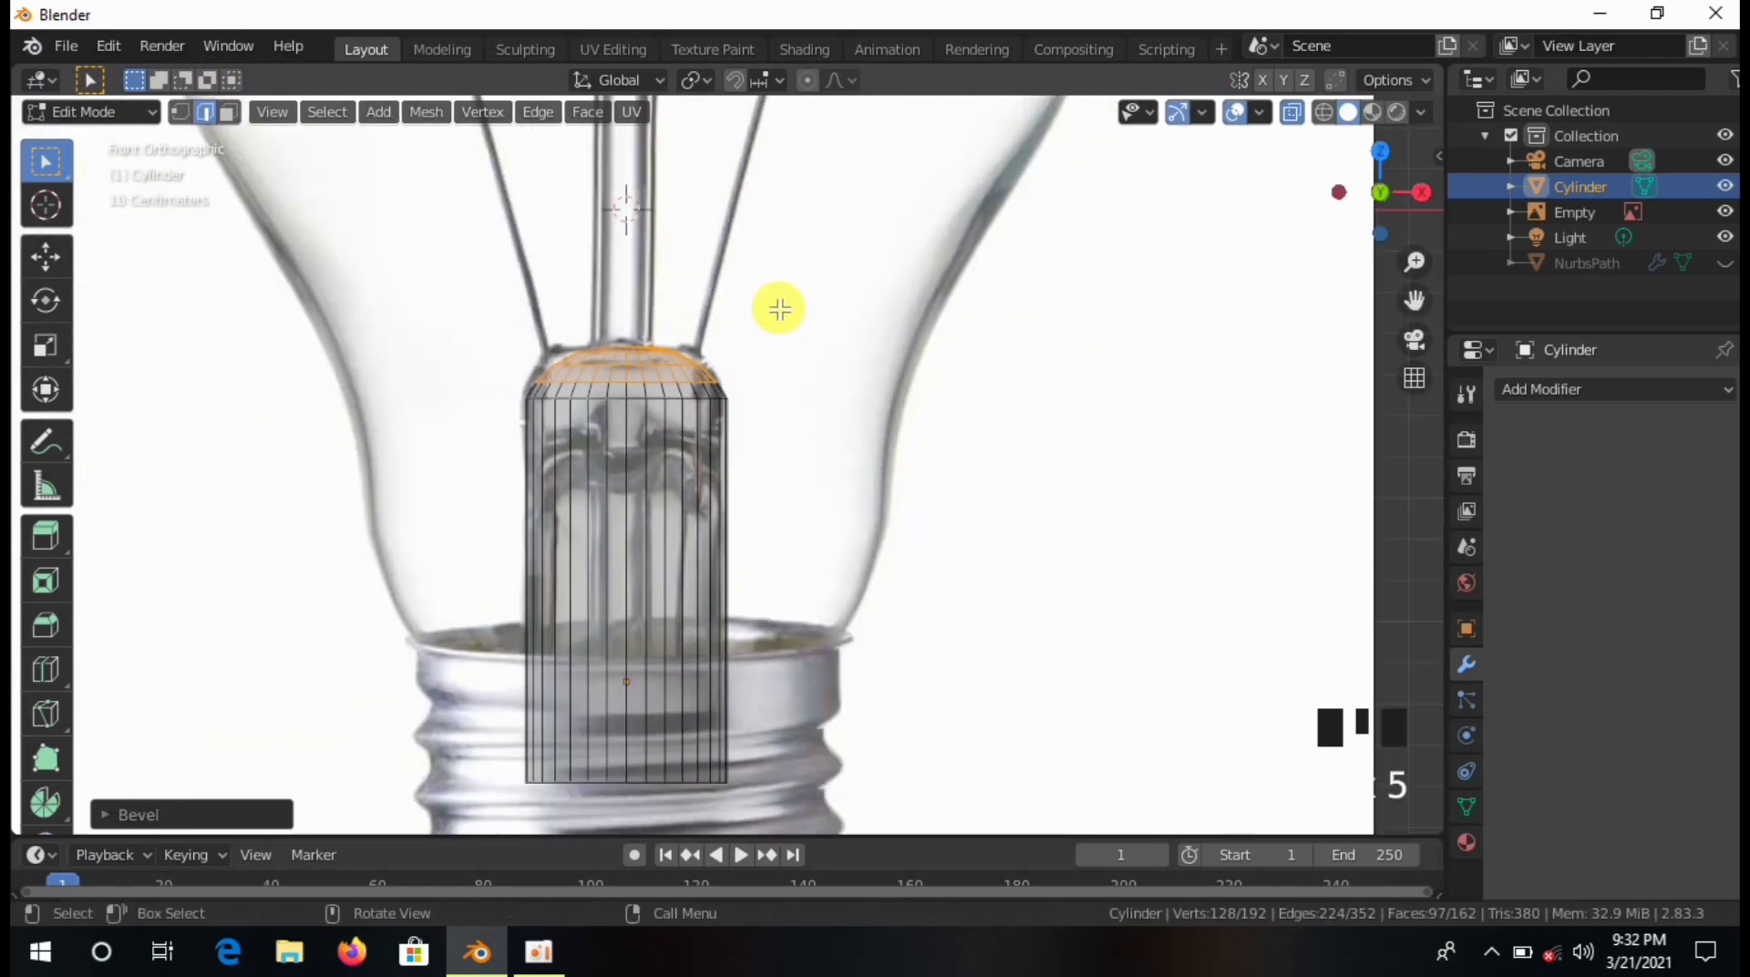
Select the small face on top of the mount and extrude it about 0.63 m up to the glass button's underside.
{"action": "middle_click_drag", "start_coordinate": [734, 289], "coordinate": [742, 496]}
{"action": "left_click", "coordinate": [586, 464]}
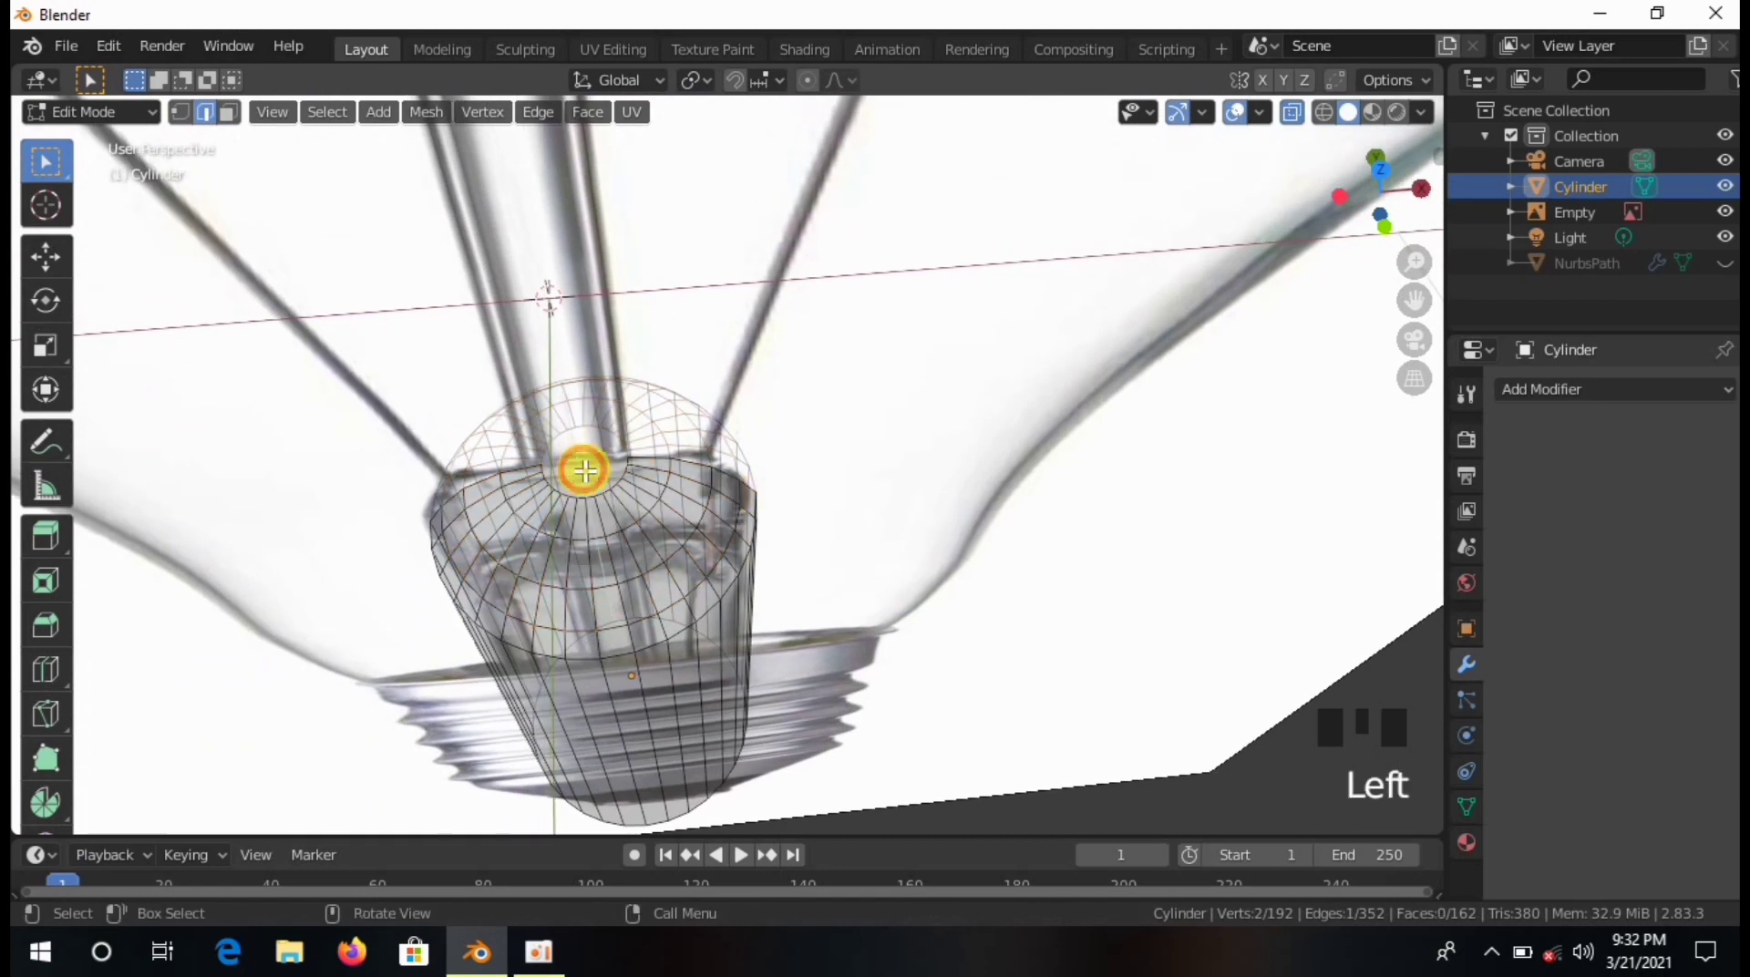
{"action": "left_click", "coordinate": [228, 112]}
{"action": "left_click", "coordinate": [609, 451]}
{"action": "key", "text": "KP_1"}
{"action": "middle_click_drag", "start_coordinate": [672, 392], "coordinate": [709, 610], "text": "shift"}
{"action": "key", "text": "z"}
{"action": "key", "text": "e"}
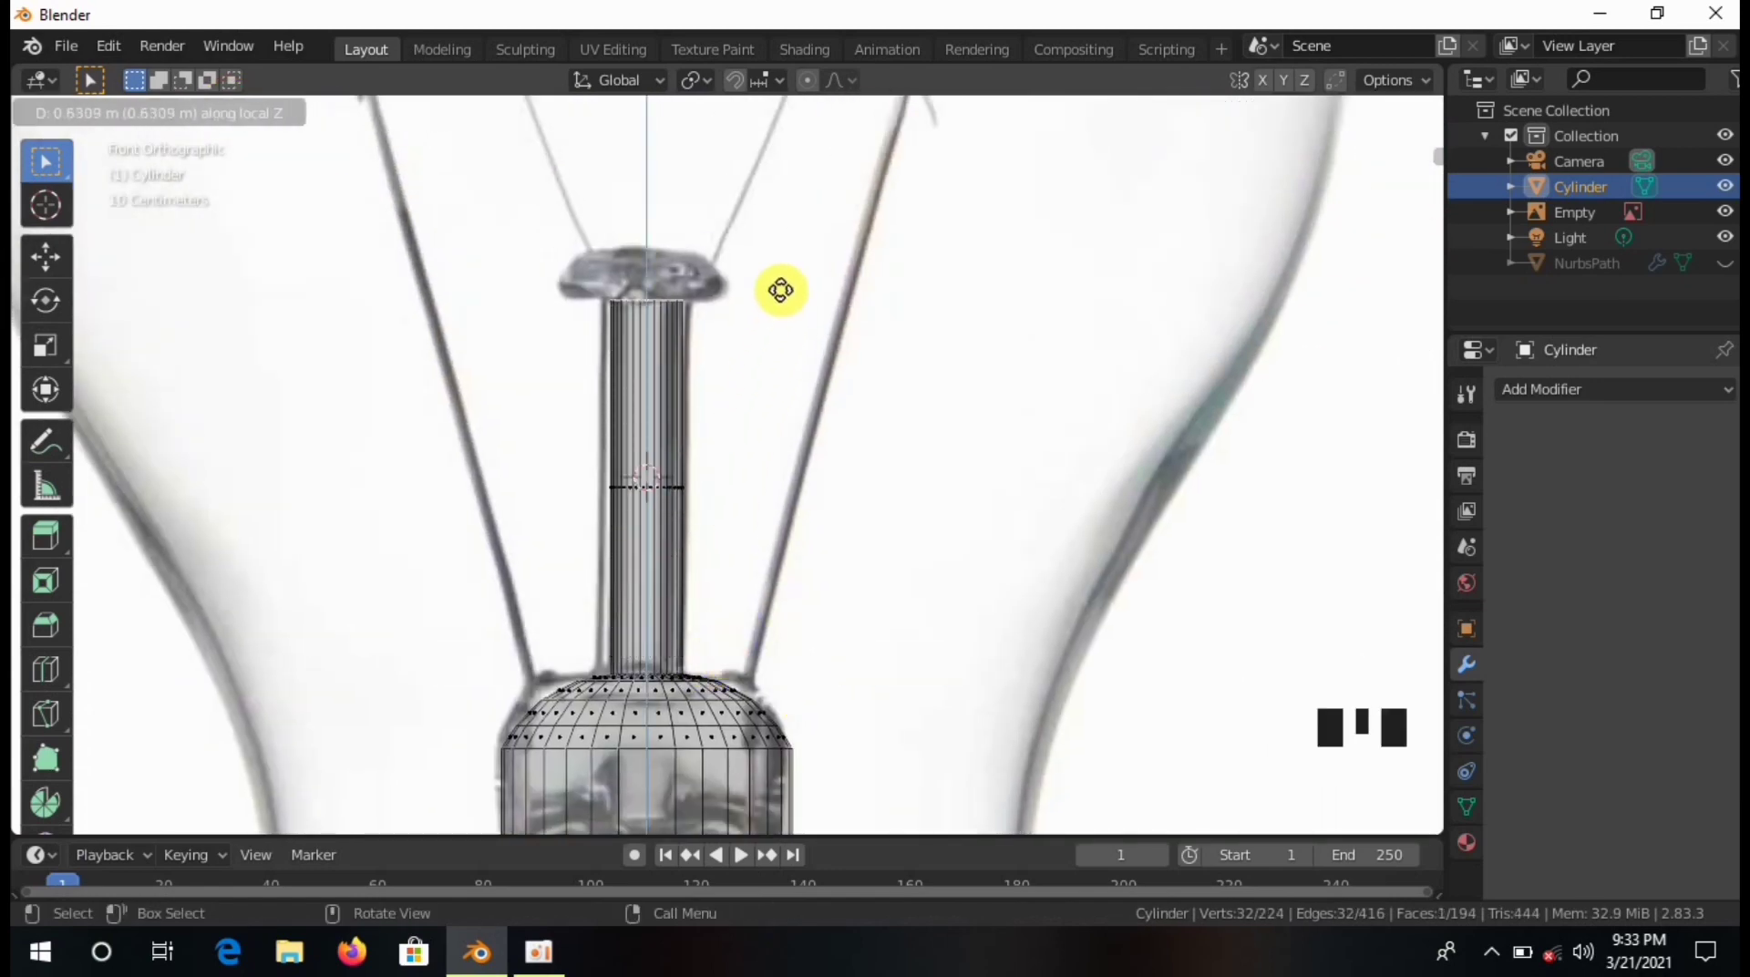
{"action": "left_click", "coordinate": [780, 294]}
Extrude the stem's top face in place and scale it outward to the width of the glass button.
{"action": "middle_click_drag", "start_coordinate": [781, 289], "coordinate": [766, 462], "text": "shift"}
{"action": "scroll", "coordinate": [821, 470], "scroll_direction": "up", "scroll_amount": 2}
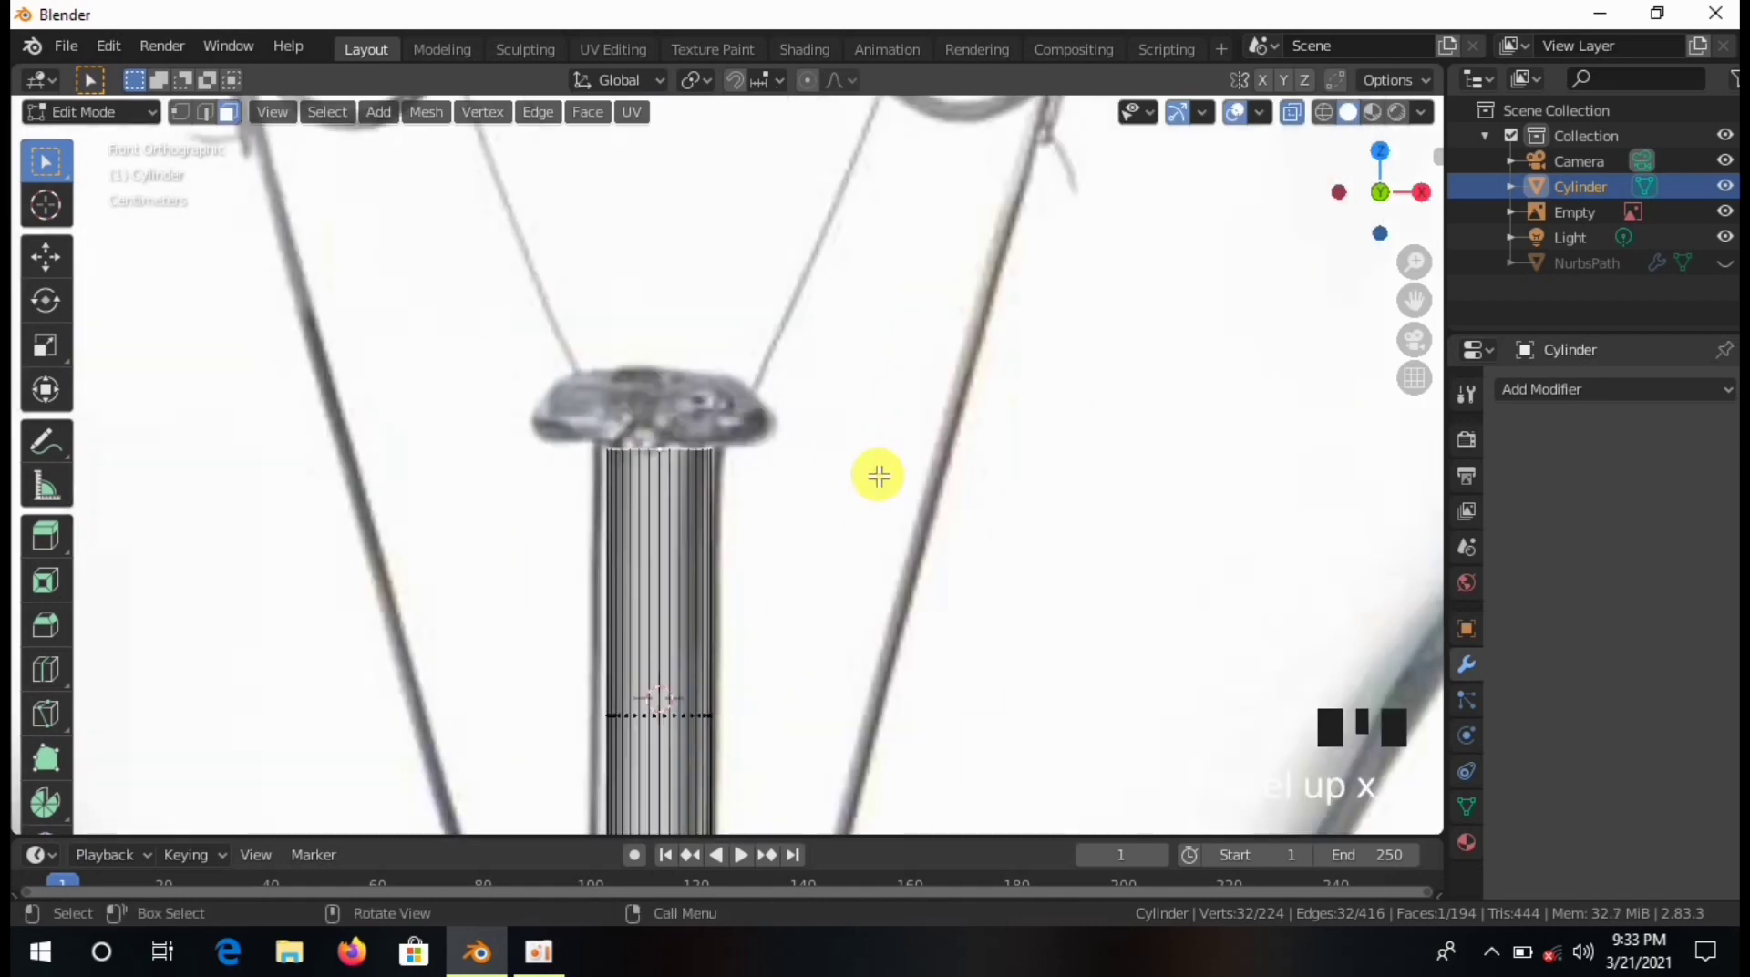
{"action": "key", "text": "s"}
{"action": "left_click", "coordinate": [878, 475]}
{"action": "key", "text": "e"}
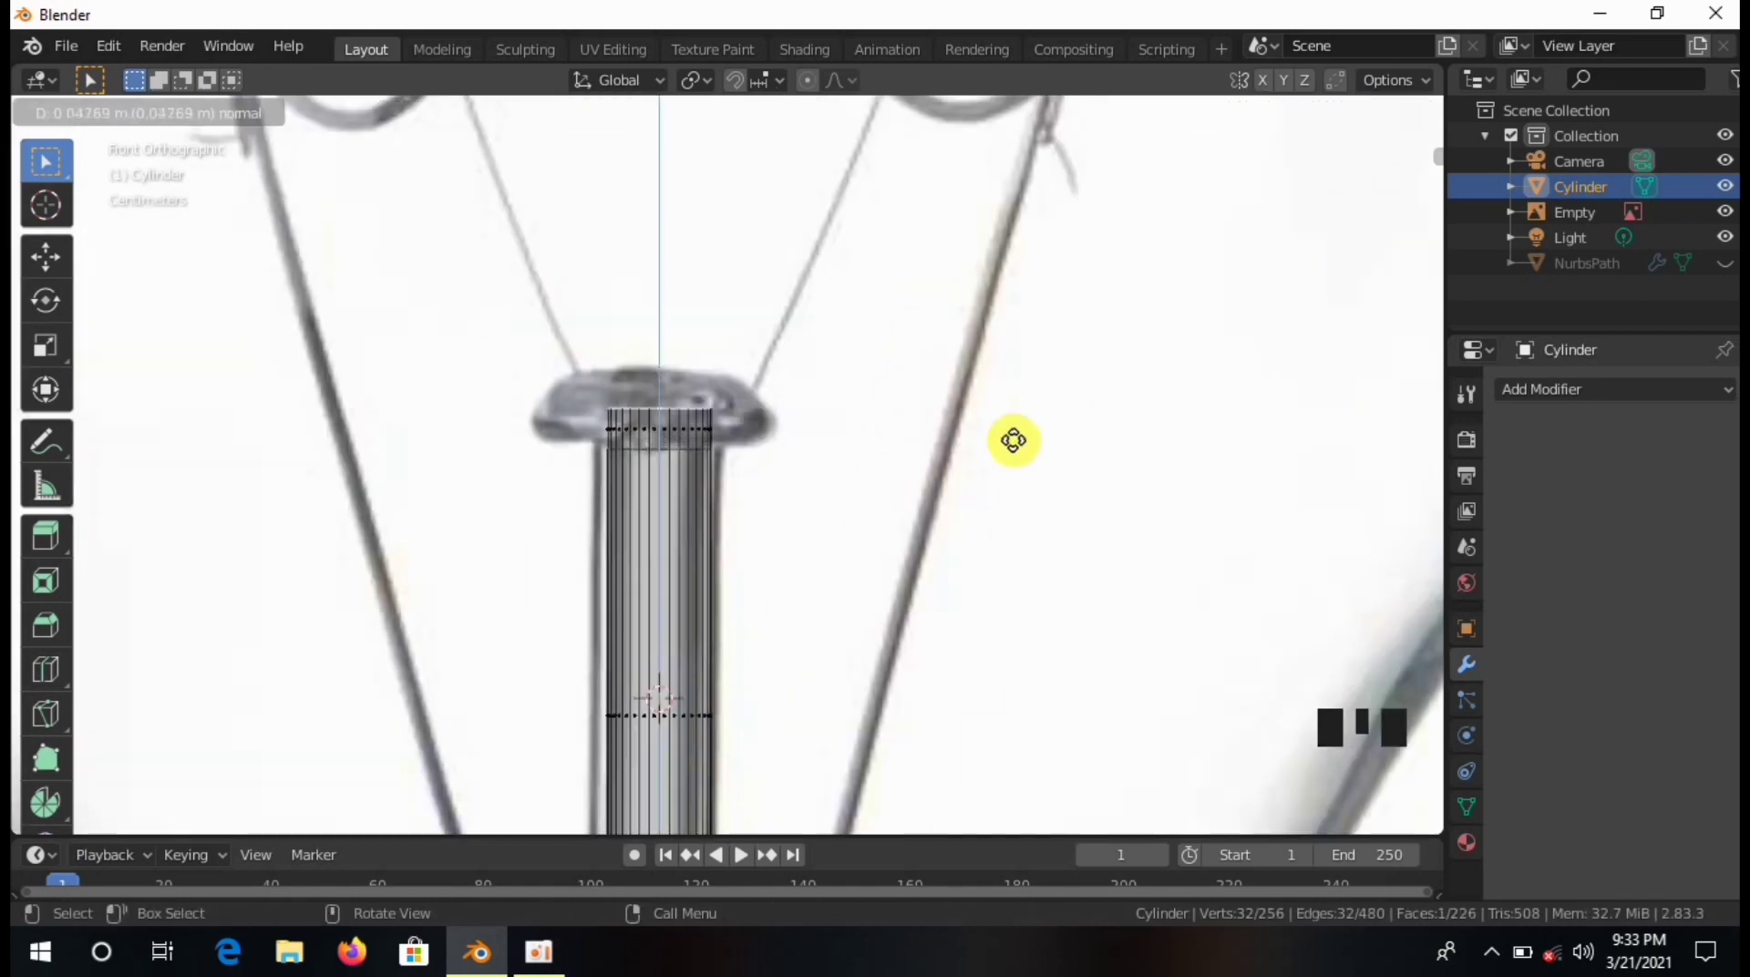
{"action": "right_click", "coordinate": [1013, 440]}
{"action": "key", "text": "s"}
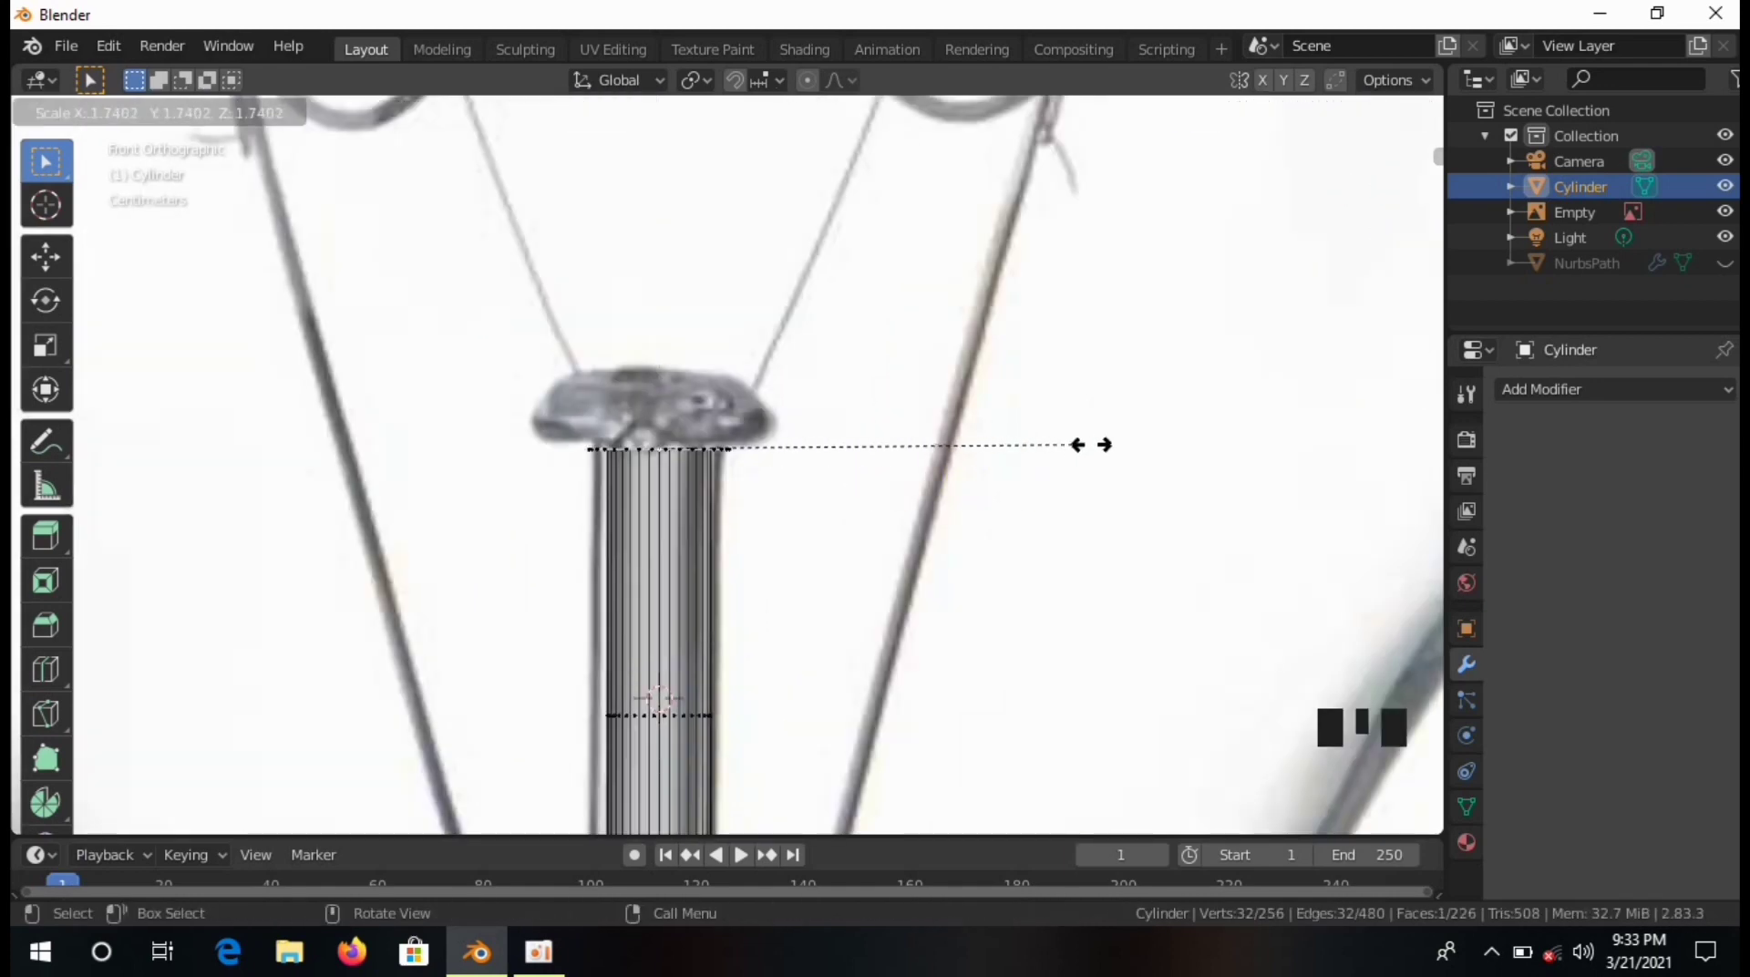
{"action": "right_click", "coordinate": [165, 531]}
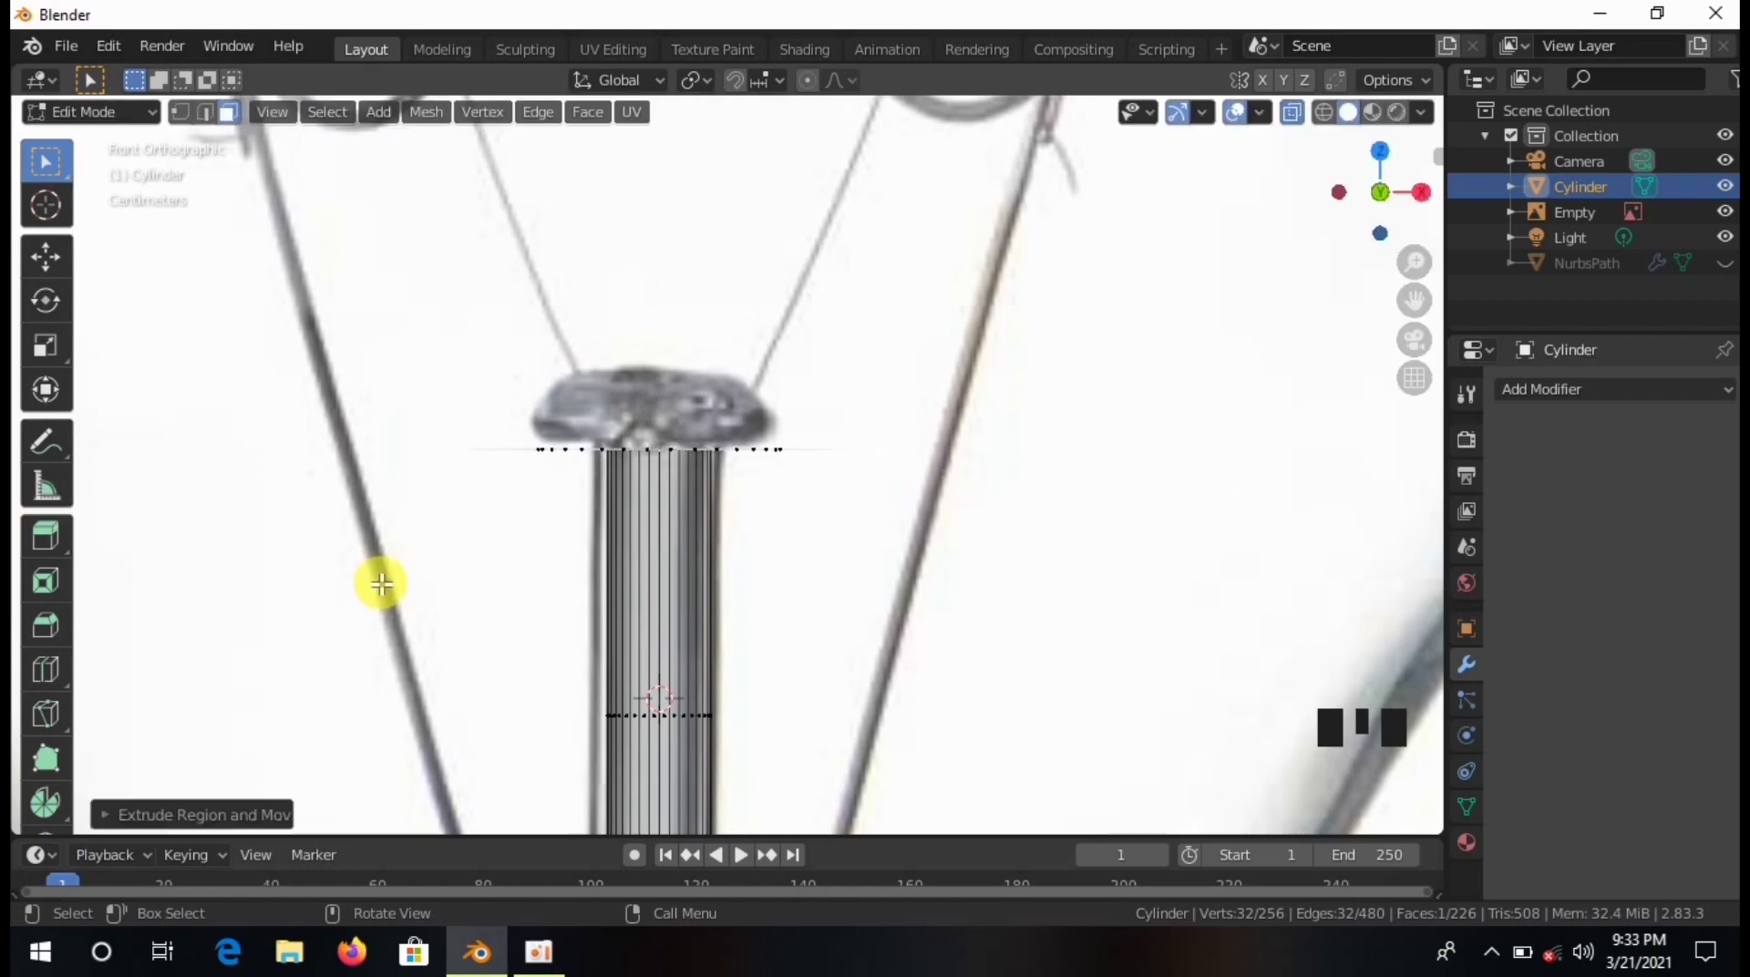
{"action": "key", "text": "s"}
{"action": "right_click", "coordinate": [437, 492]}
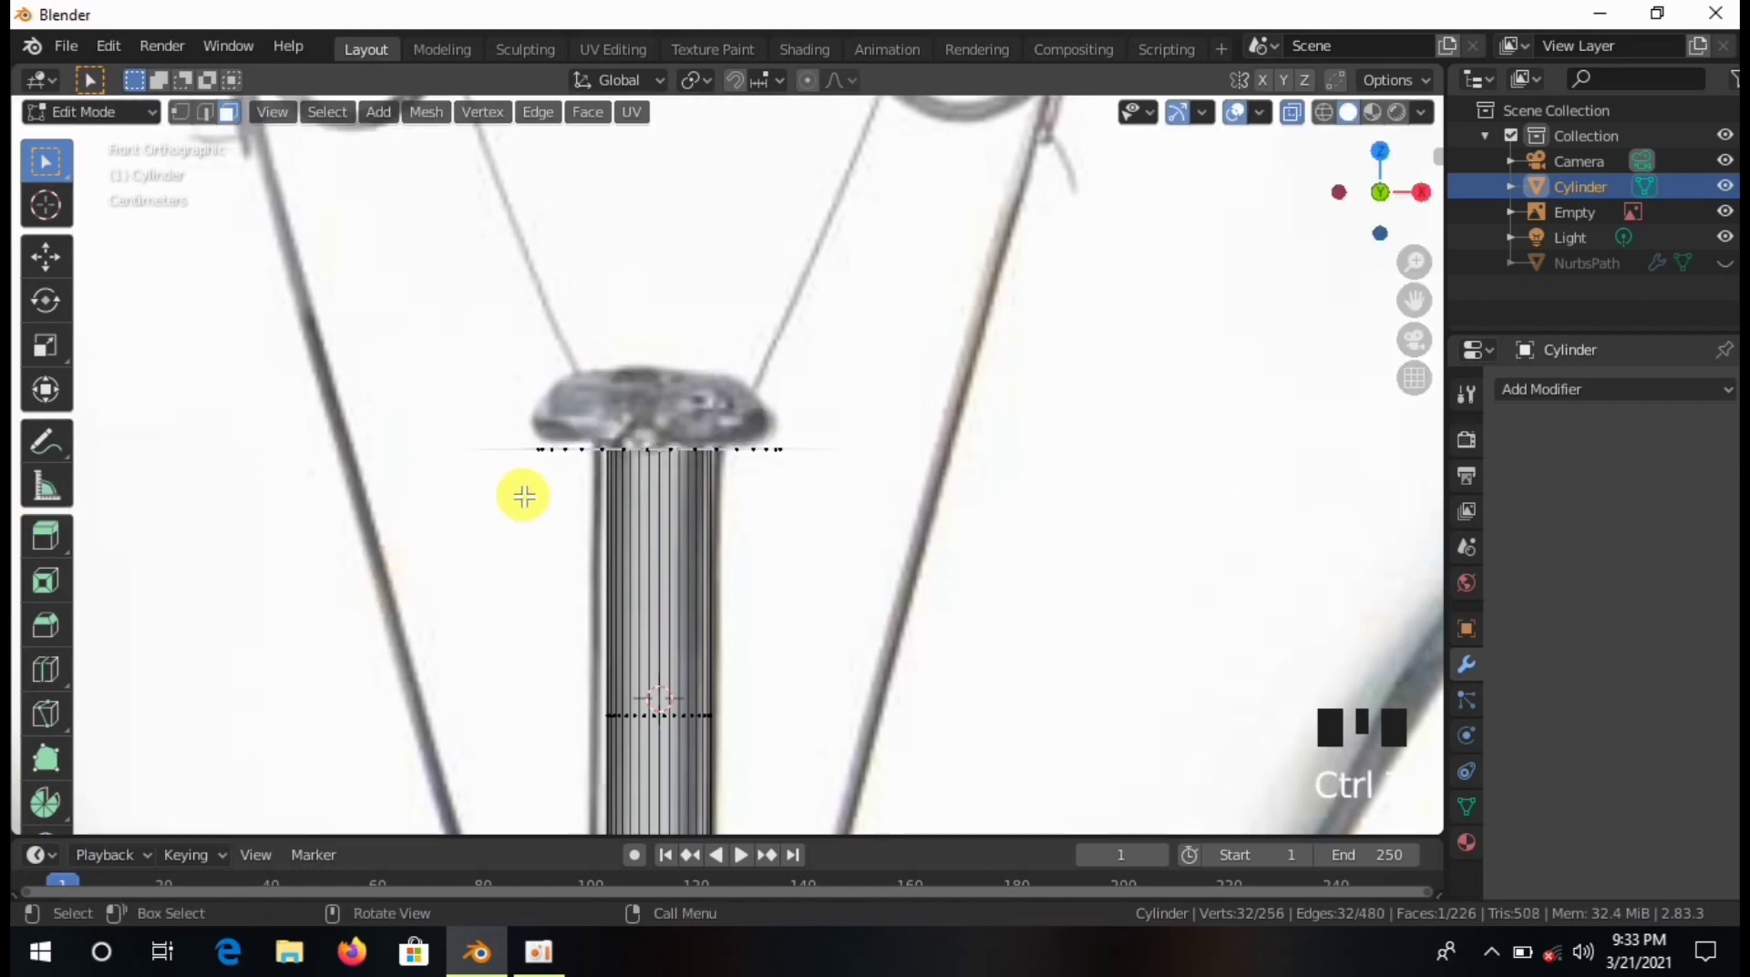
{"action": "key", "text": "s"}
{"action": "left_click", "coordinate": [755, 526]}
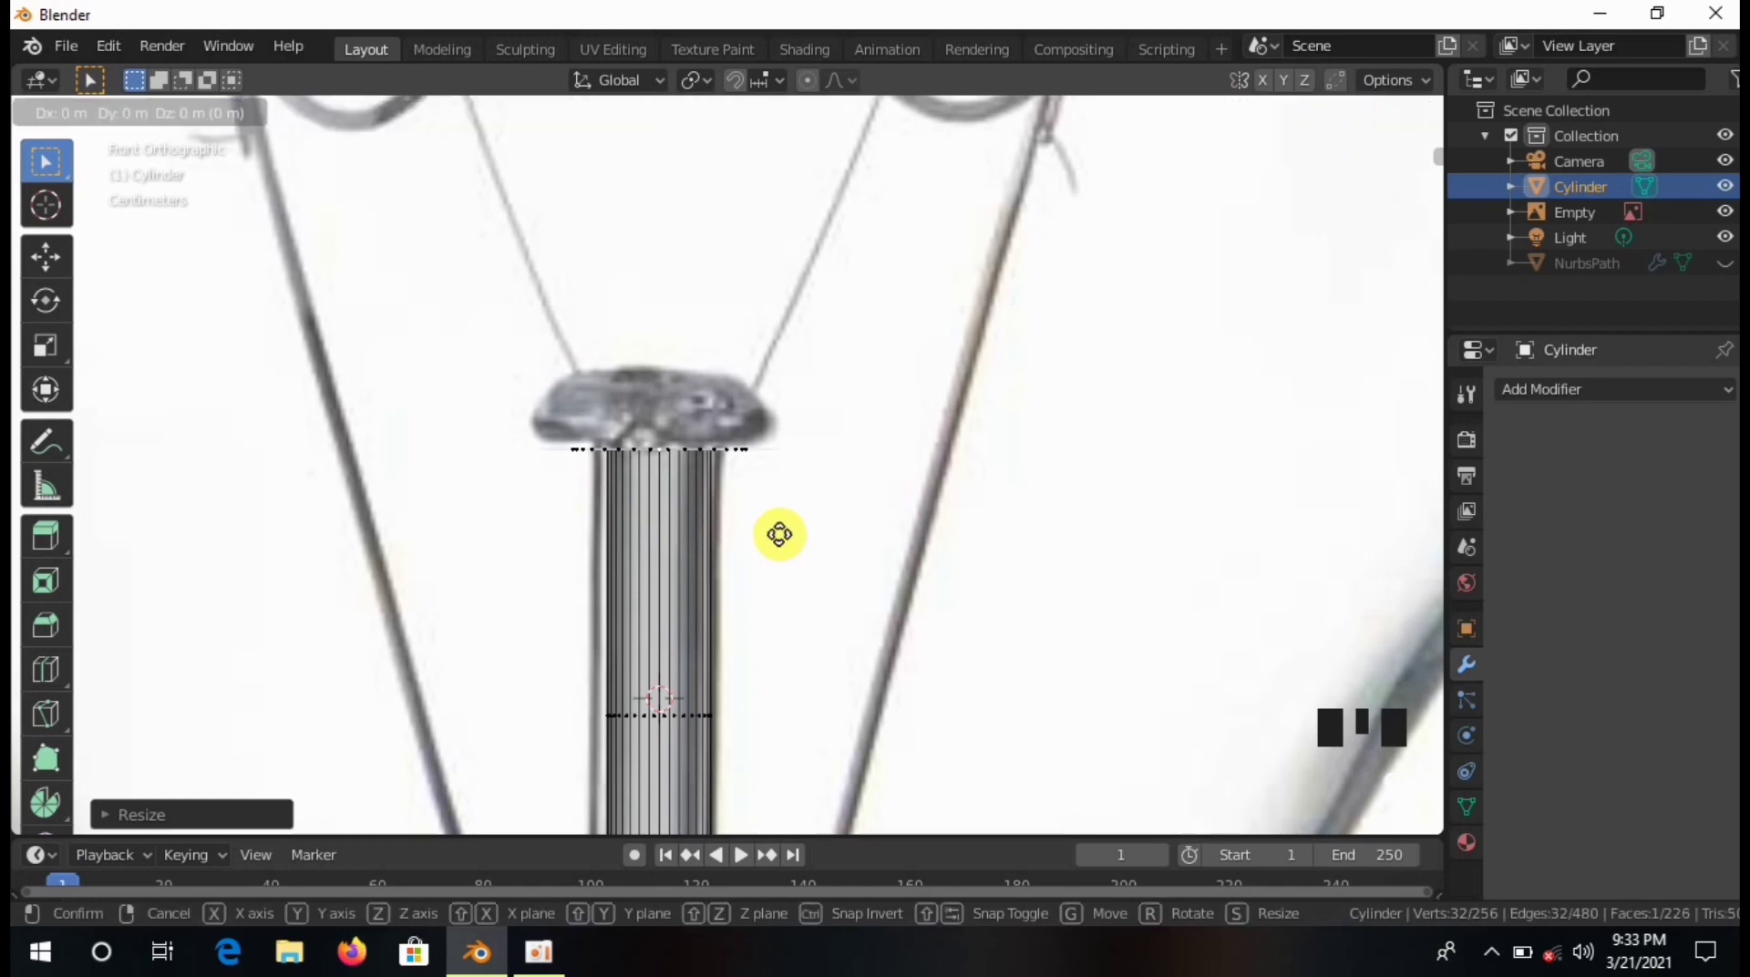
Extrude the button's face up about 0.09 m to the reference's top edge and bevel it about 0.37 m wide with three segments.
{"action": "key", "text": "e"}
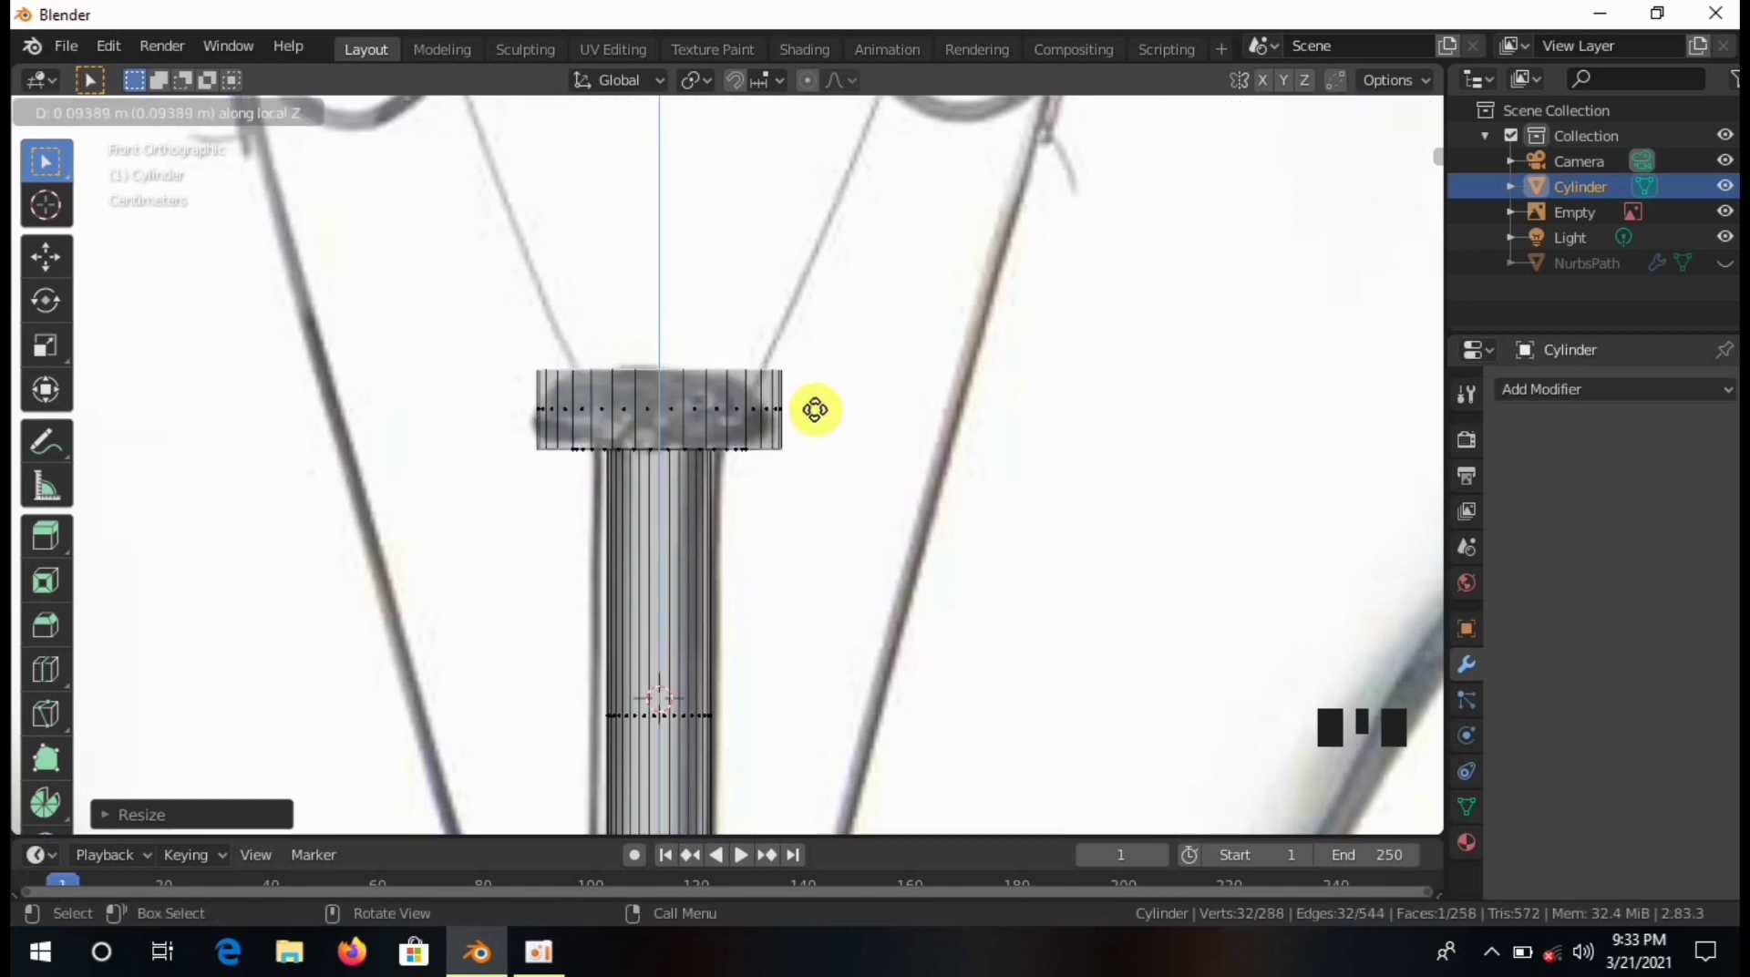
{"action": "left_click", "coordinate": [815, 410]}
{"action": "key", "text": "ctrl+b"}
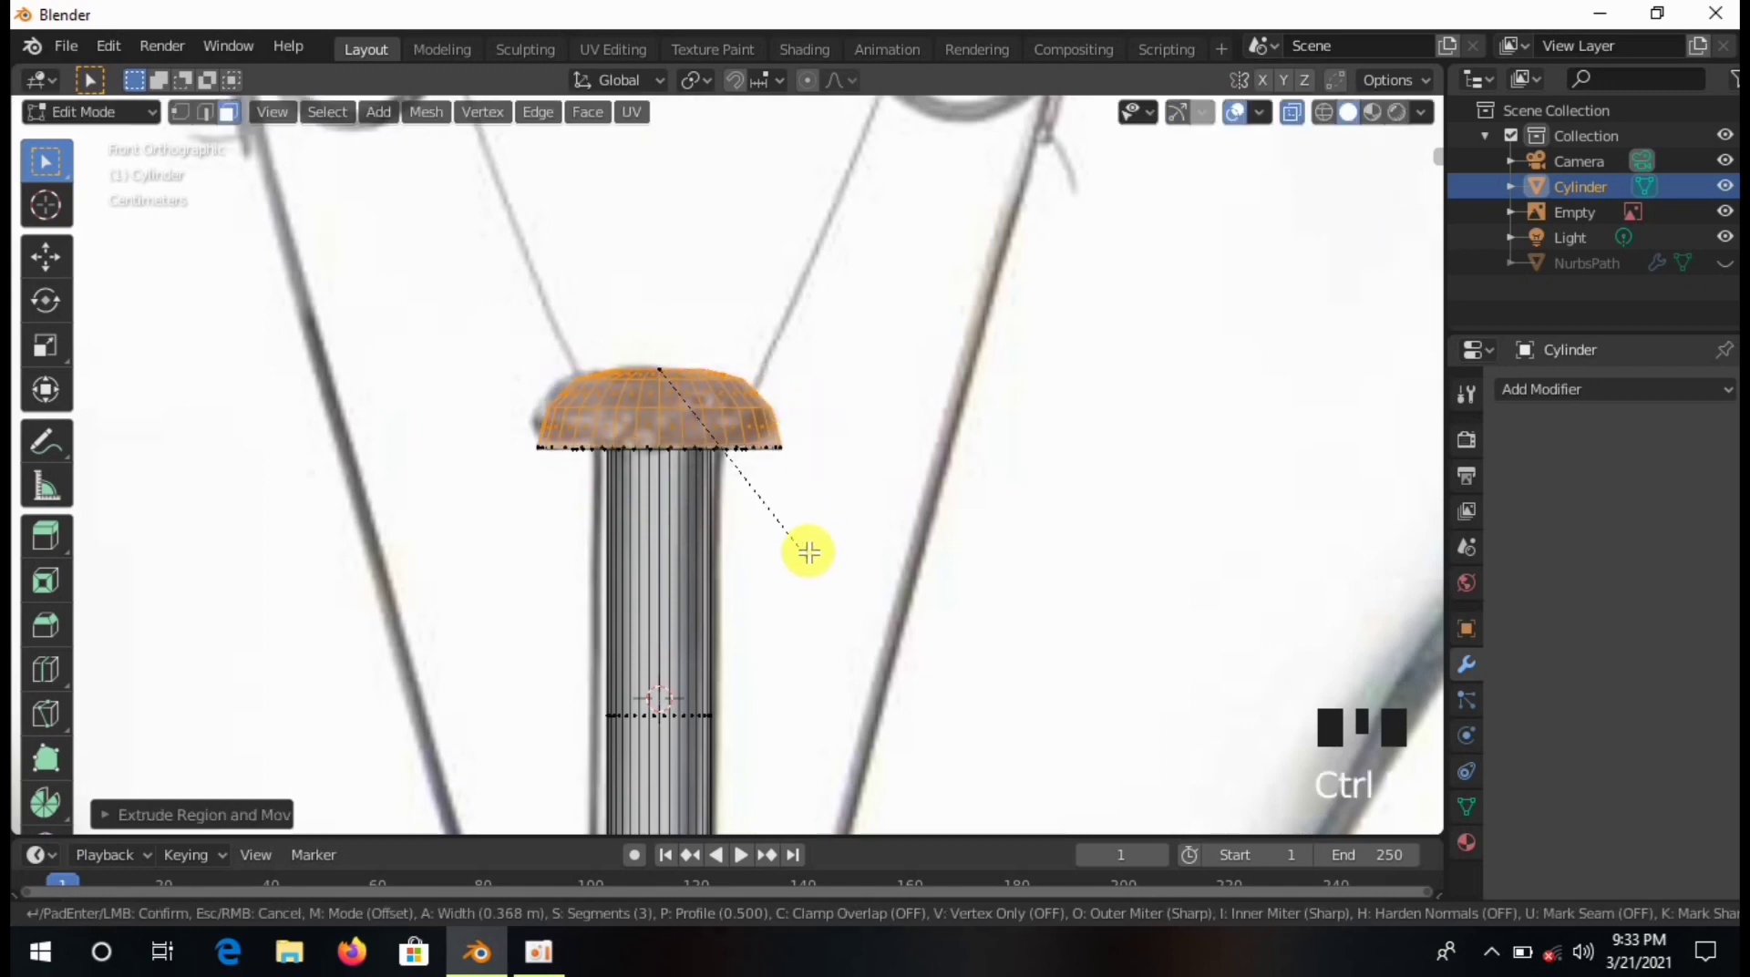
{"action": "left_click", "coordinate": [808, 552]}
{"action": "scroll", "coordinate": [820, 473], "scroll_direction": "down", "scroll_amount": 7}
{"action": "middle_click_drag", "start_coordinate": [808, 391], "coordinate": [797, 414]}
{"action": "scroll", "coordinate": [811, 500], "scroll_direction": "up", "scroll_amount": 3}
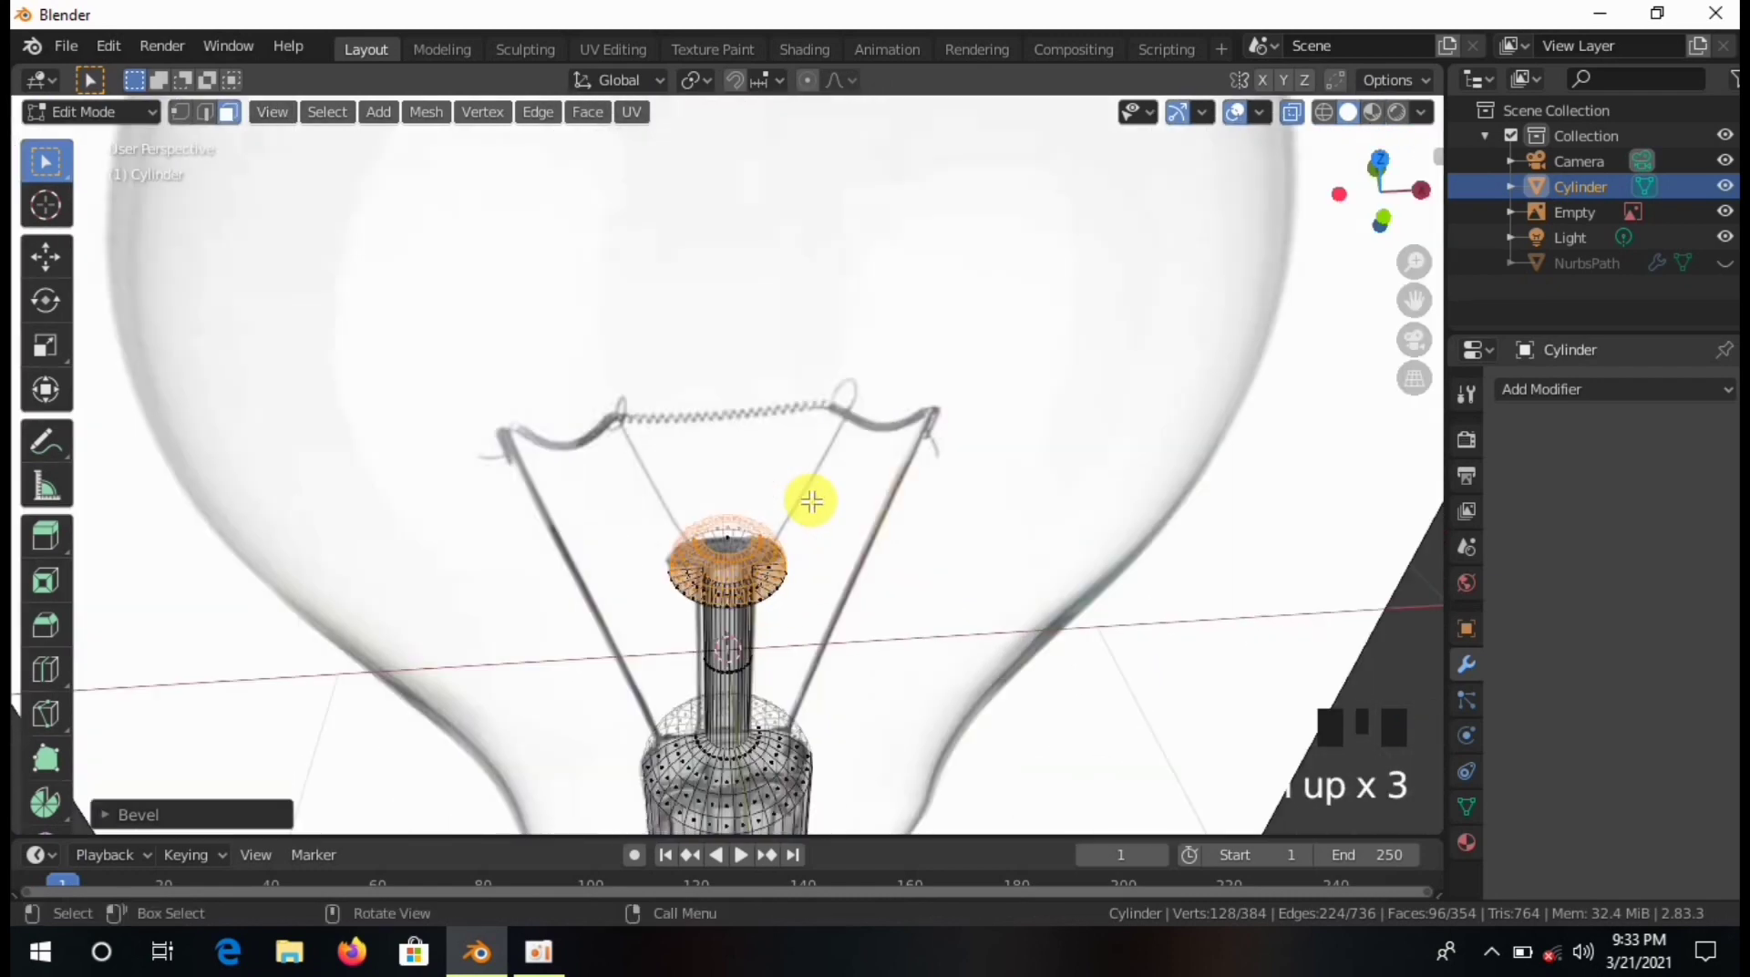
Add a loop cut across the mount's rounded shoulder to isolate a small face where a support wire starts.
{"action": "middle_click_drag", "start_coordinate": [693, 518], "coordinate": [788, 524]}
{"action": "middle_click_drag", "start_coordinate": [770, 610], "coordinate": [665, 632]}
{"action": "scroll", "coordinate": [808, 532], "scroll_direction": "up", "scroll_amount": 3}
{"action": "left_click", "coordinate": [665, 632]}
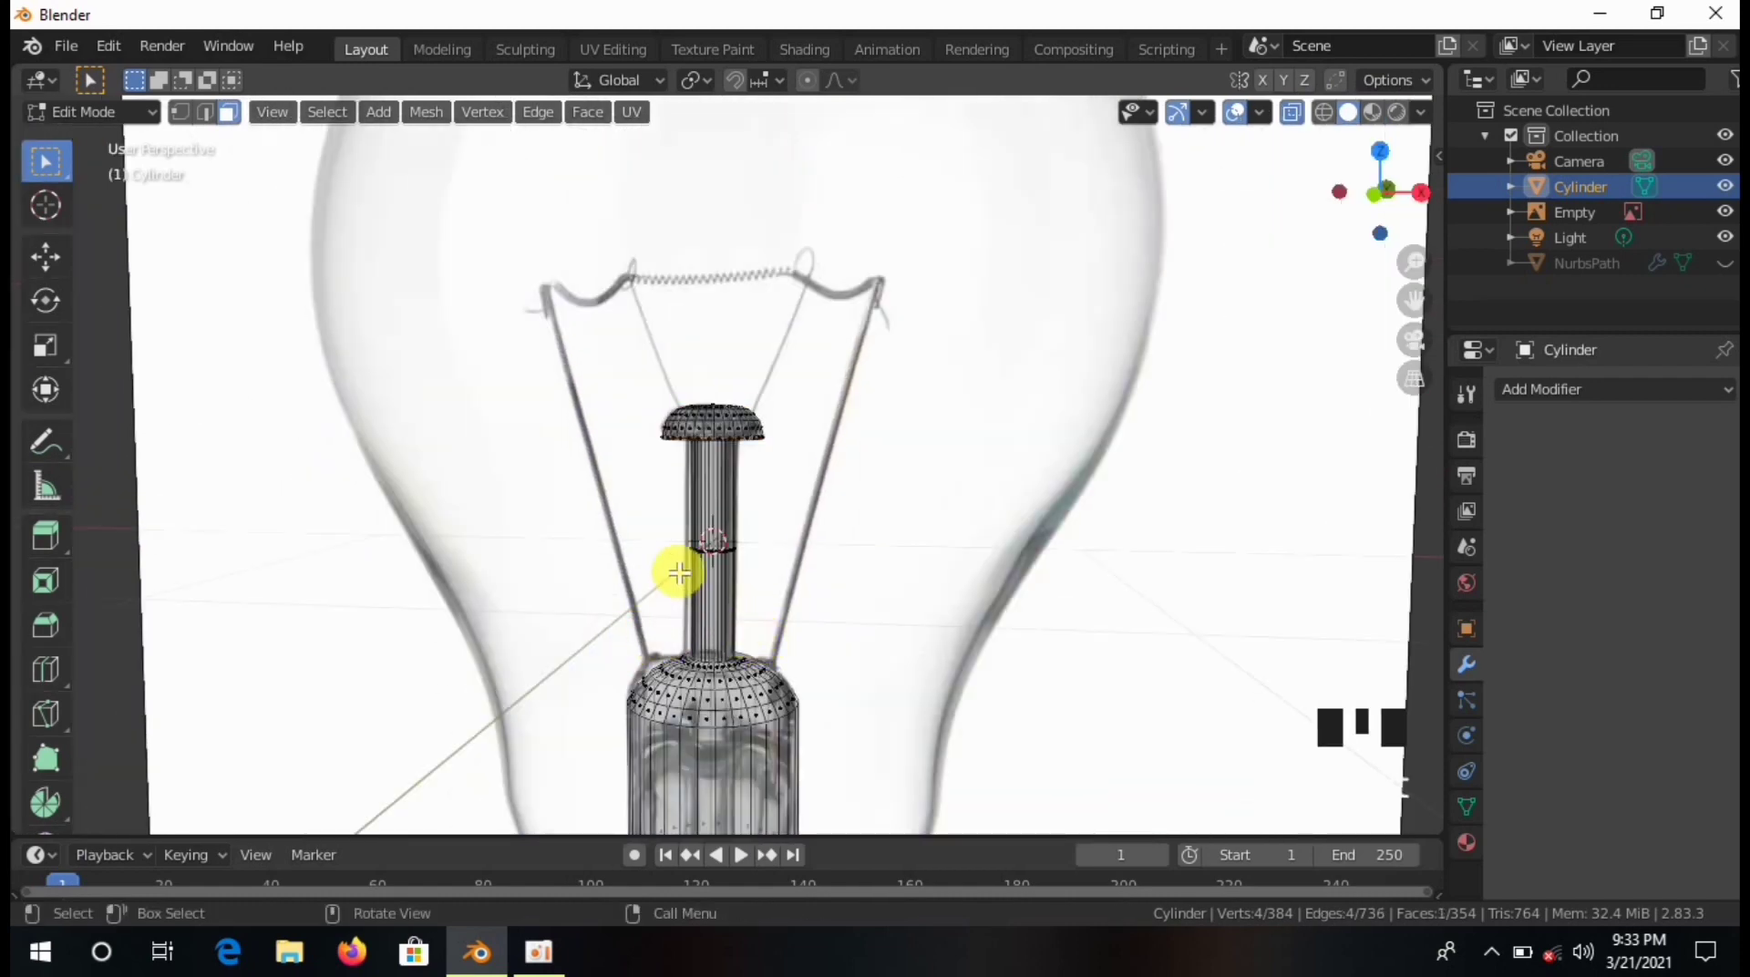
{"action": "middle_click_drag", "start_coordinate": [679, 574], "coordinate": [720, 674]}
{"action": "middle_click_drag", "start_coordinate": [809, 618], "coordinate": [765, 625]}
{"action": "scroll", "coordinate": [863, 535], "scroll_direction": "up", "scroll_amount": 4}
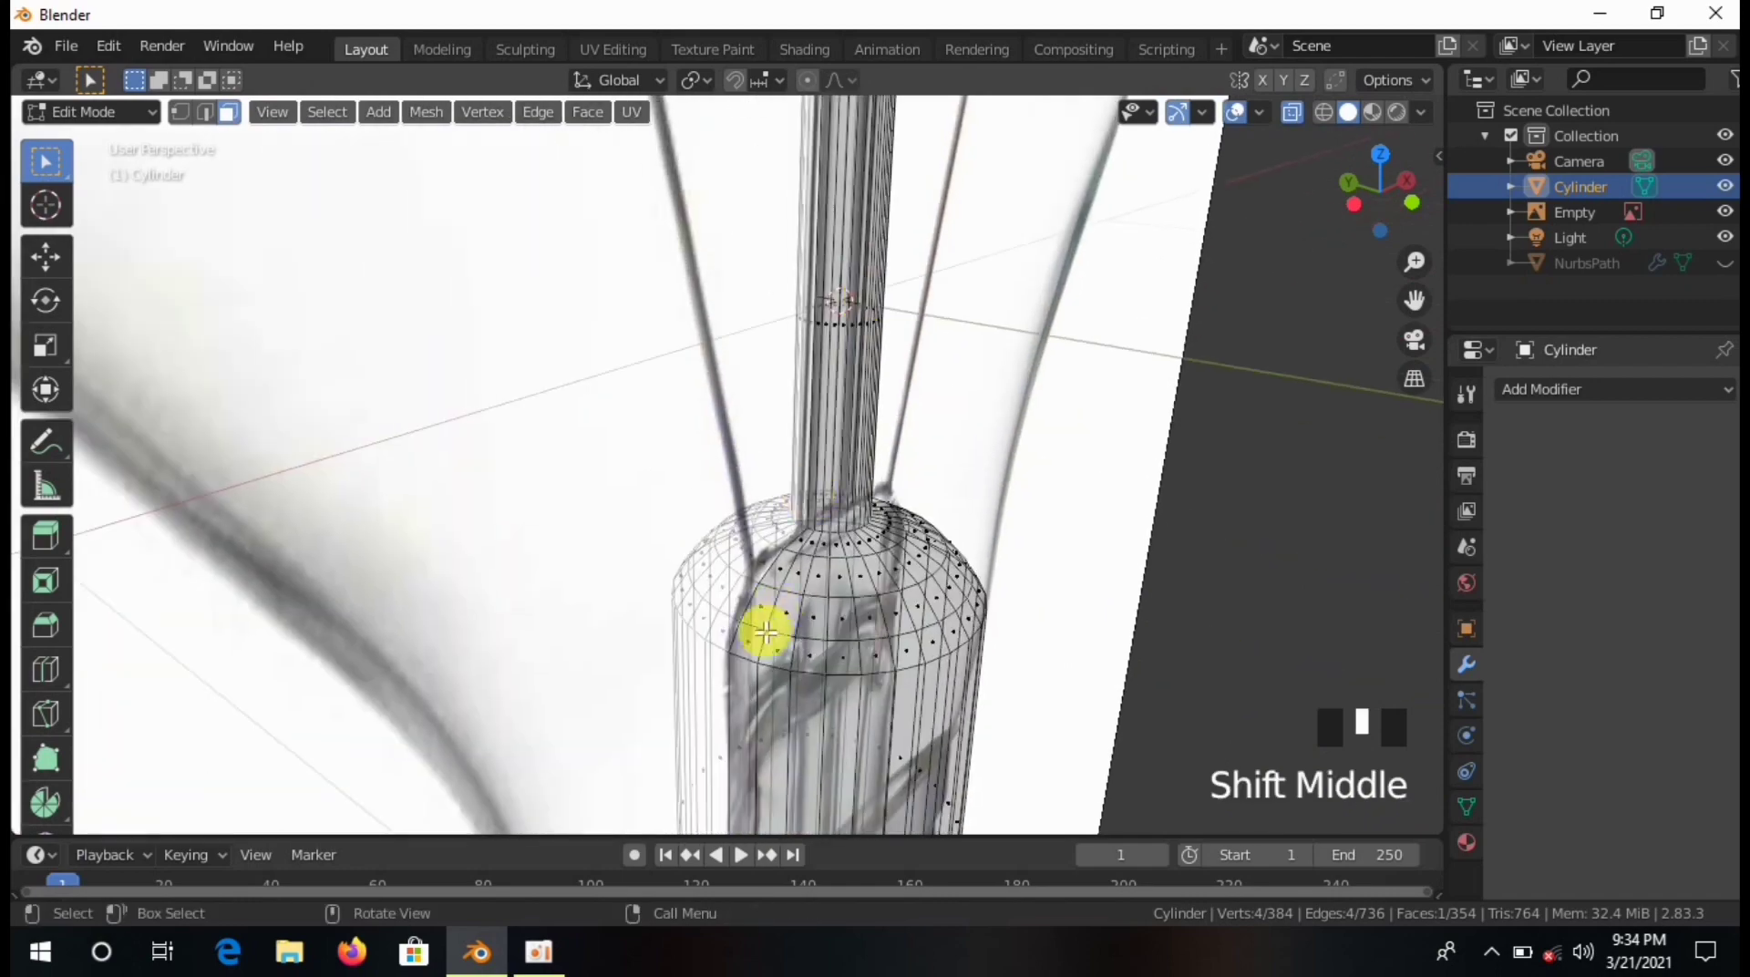
{"action": "left_click", "coordinate": [942, 512]}
{"action": "middle_click_drag", "start_coordinate": [941, 512], "coordinate": [581, 553]}
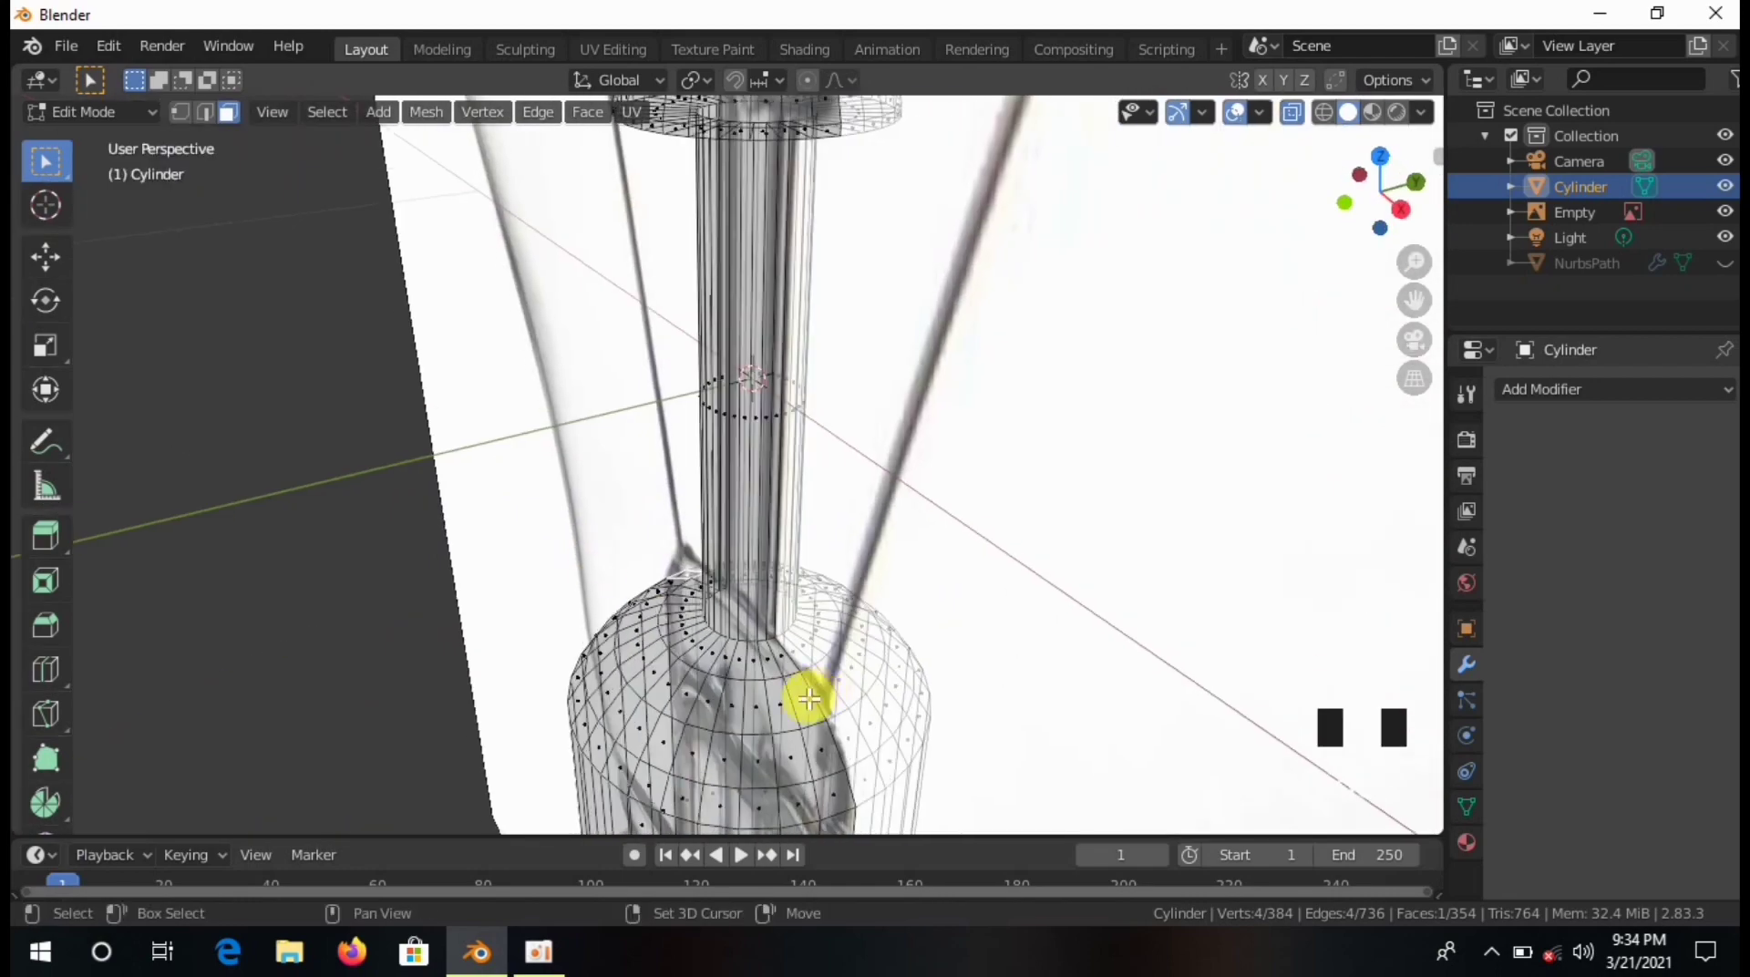
{"action": "middle_click_drag", "start_coordinate": [816, 577], "coordinate": [637, 313]}
{"action": "key", "text": "alt+z"}
{"action": "key", "text": "ctrl+r"}
{"action": "left_click", "coordinate": [637, 313]}
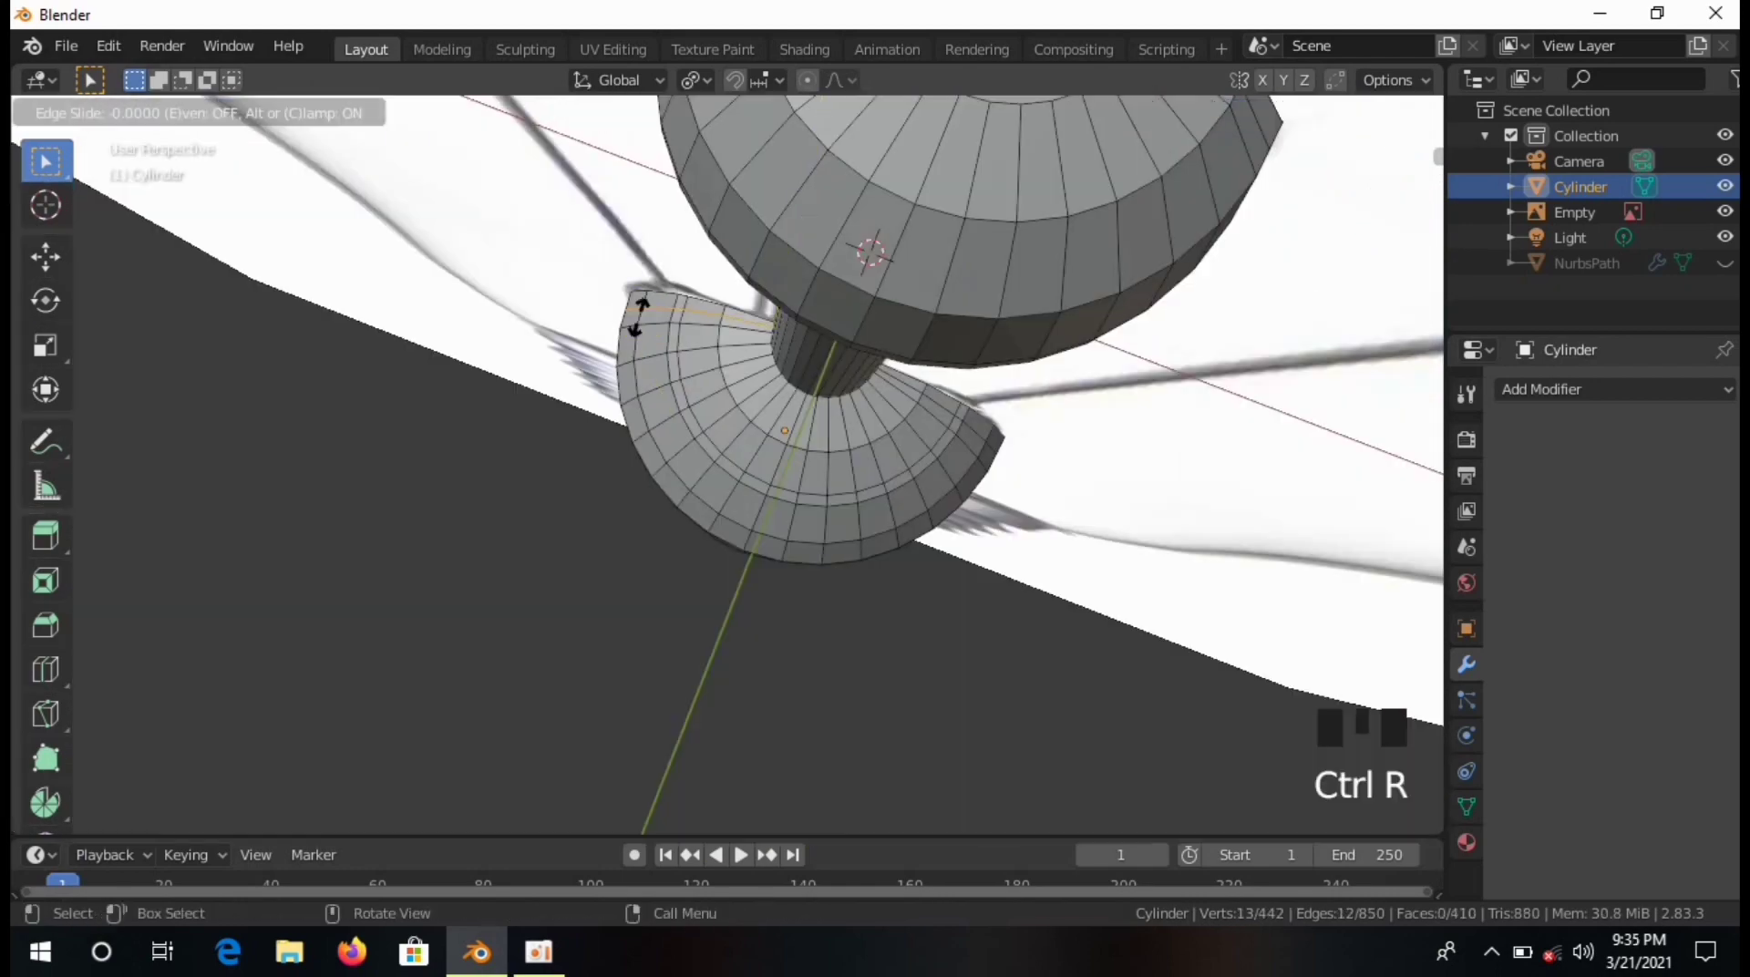
{"action": "left_click", "coordinate": [678, 298]}
Select the small face on each side of the mount's shoulder and extrude both along their normals up to filament height as support wires.
{"action": "left_click", "coordinate": [689, 304]}
{"action": "left_click", "coordinate": [716, 267]}
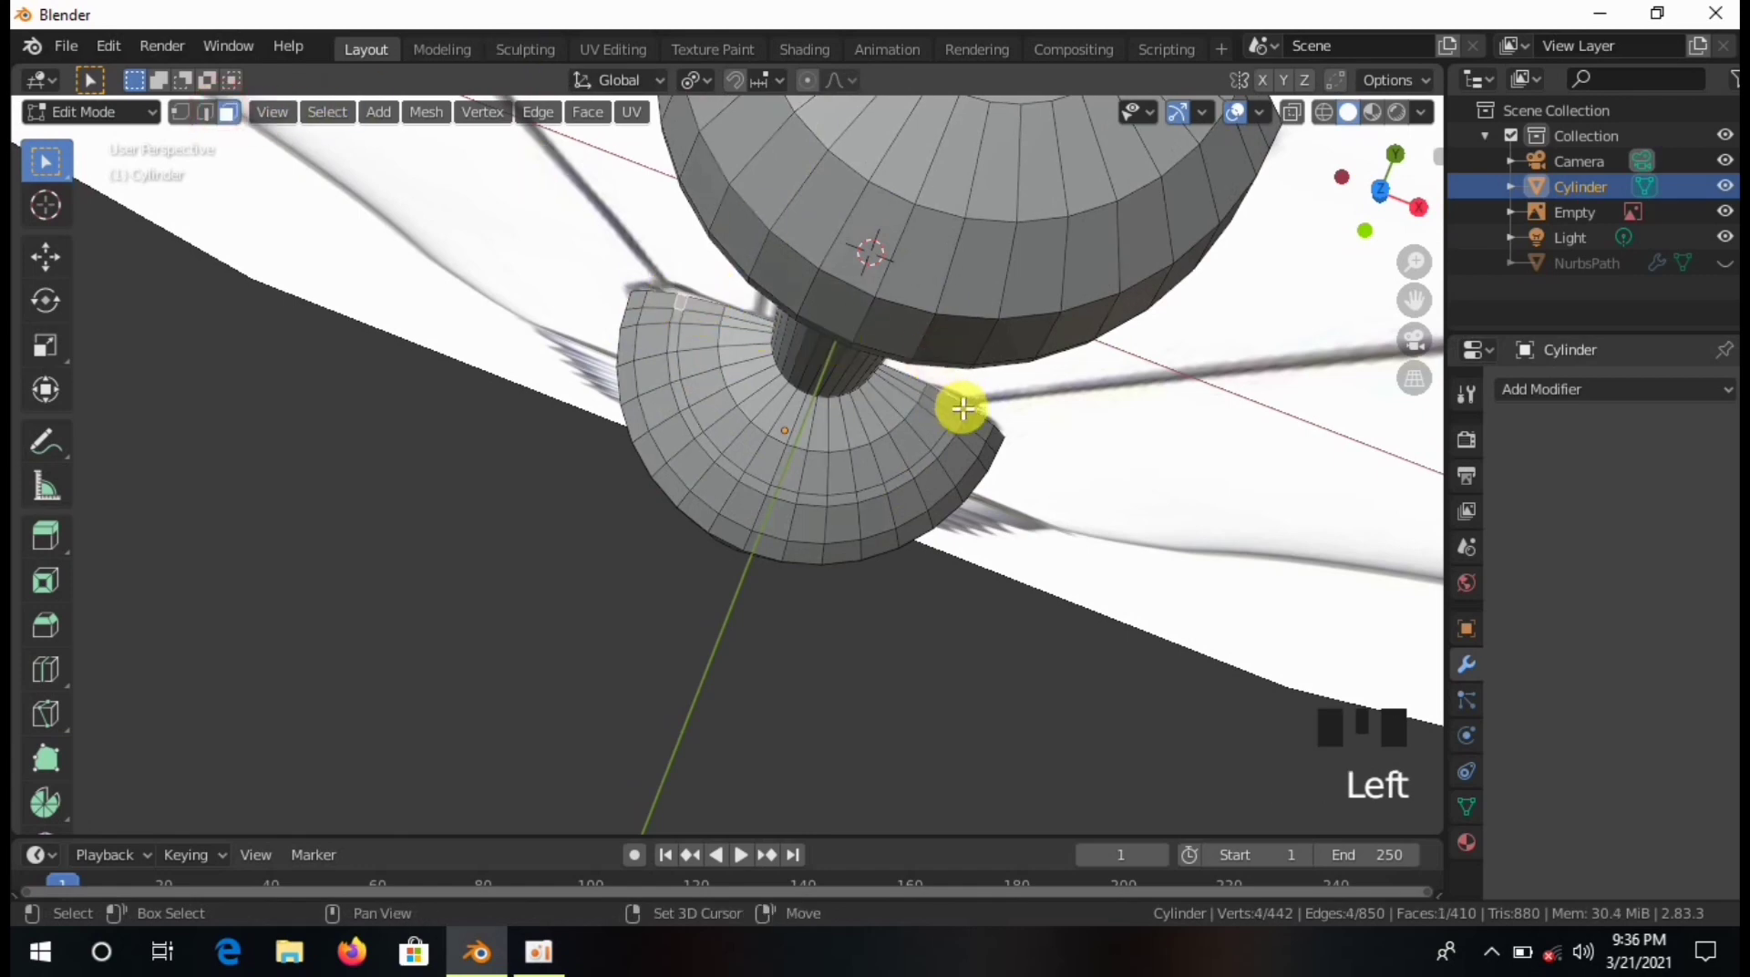
{"action": "key", "text": "KP_1"}
{"action": "scroll", "coordinate": [973, 438], "scroll_direction": "down", "scroll_amount": 4}
{"action": "key", "text": "e"}
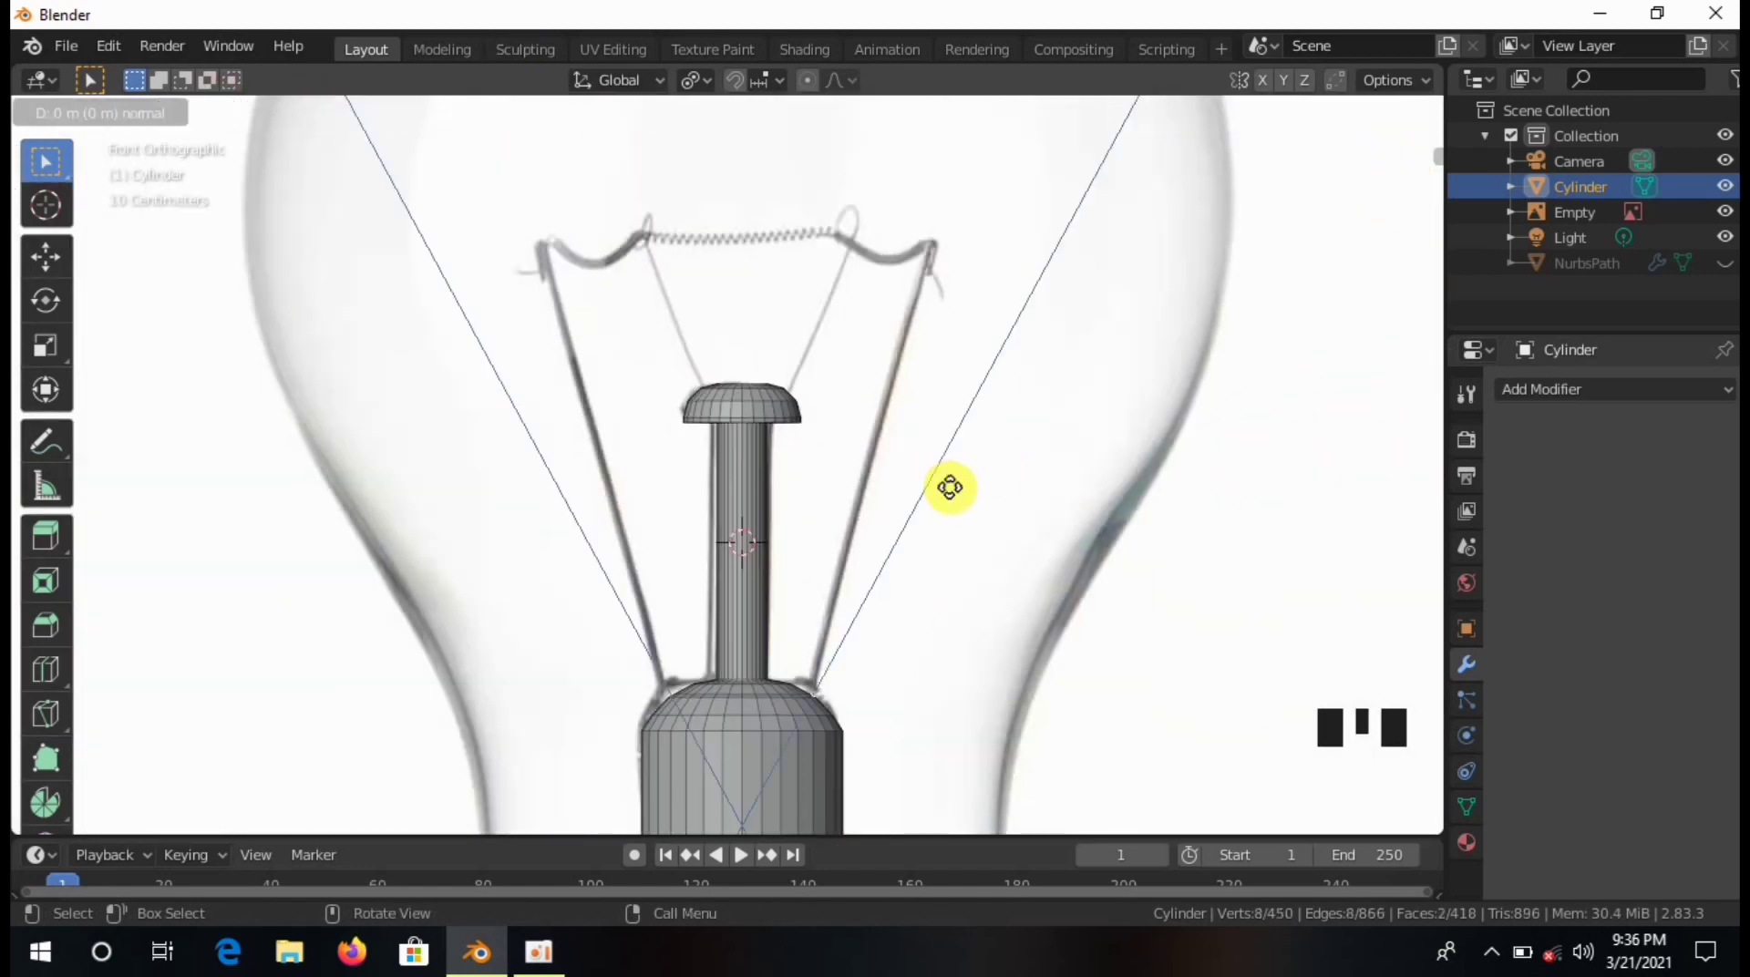
{"action": "right_click", "coordinate": [1249, 808]}
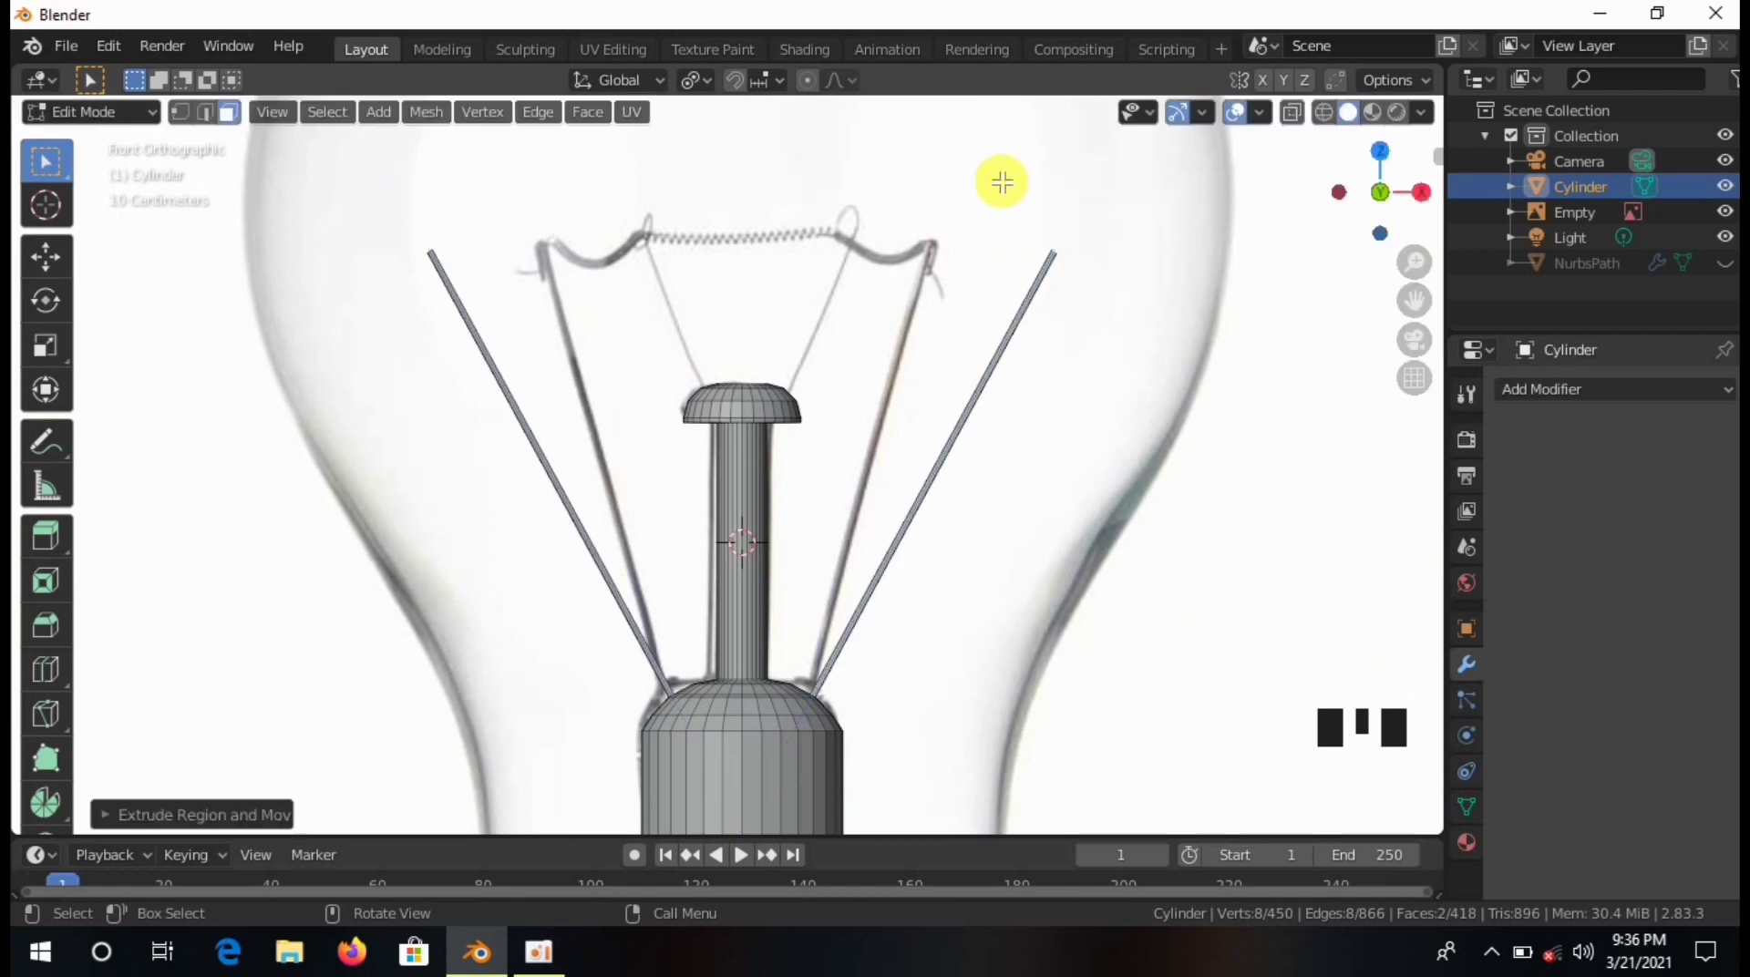
With X-ray and vertex selection on, move the right support wire's tip inward along X onto the reference wire's upper end.
{"action": "left_click", "coordinate": [1285, 111]}
{"action": "left_click", "coordinate": [187, 111]}
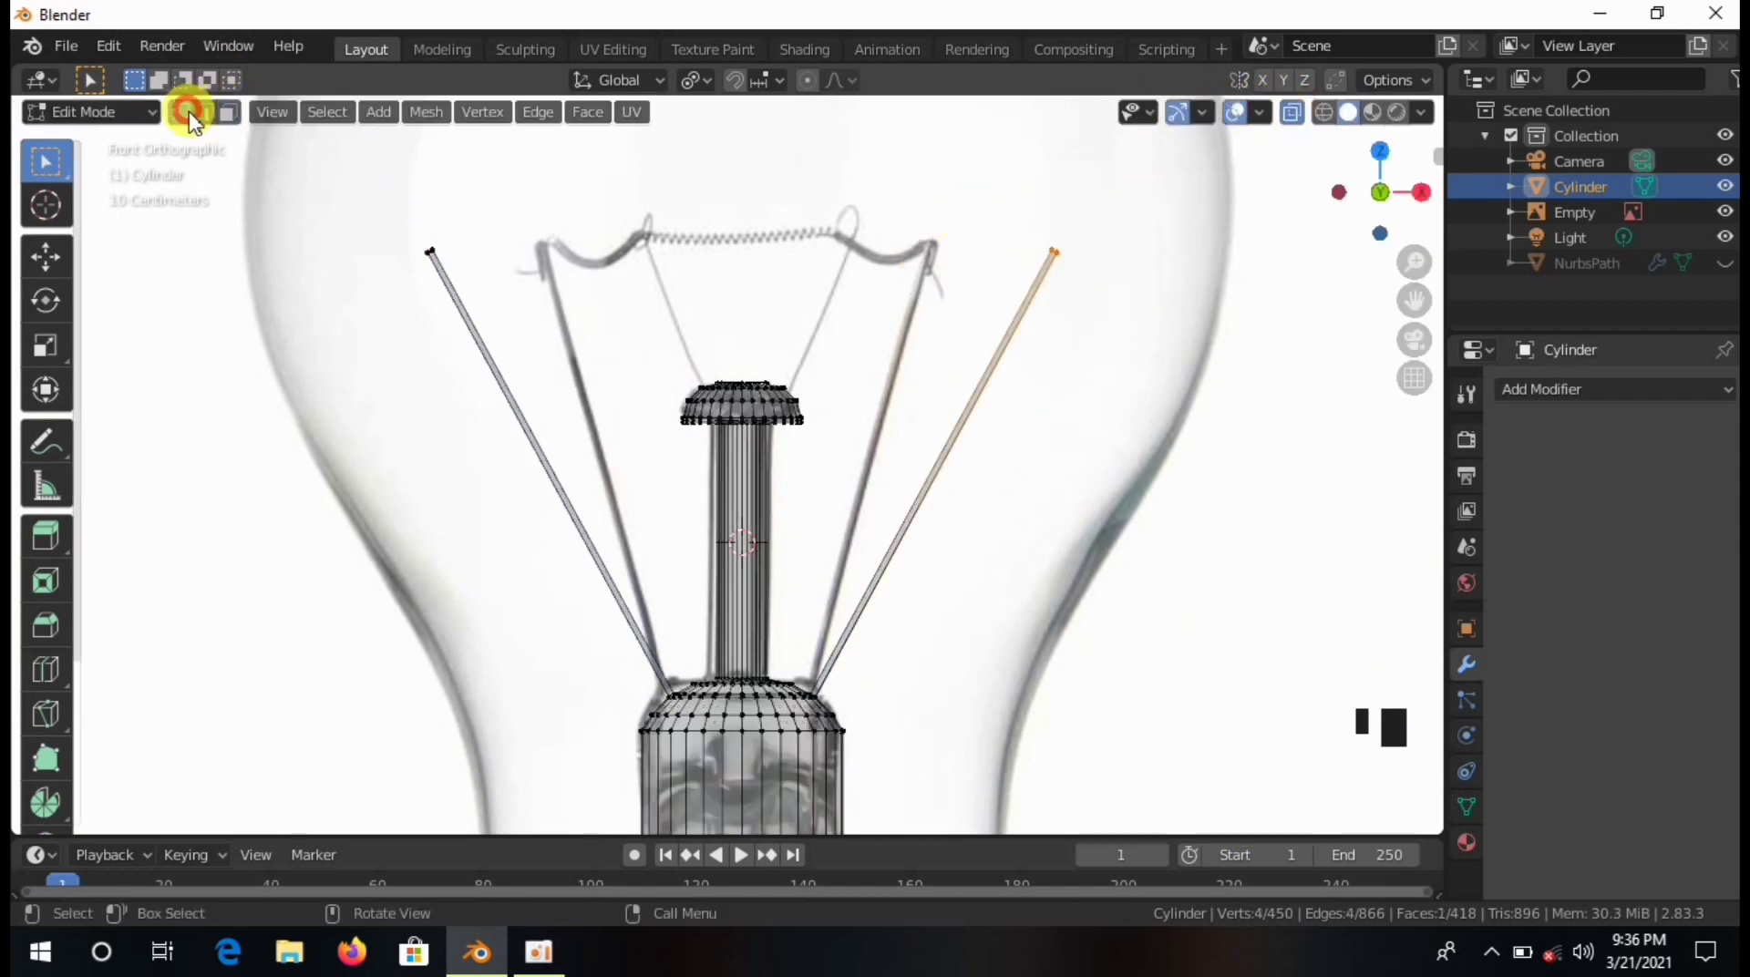
{"action": "key", "text": "g"}
{"action": "key", "text": "x"}
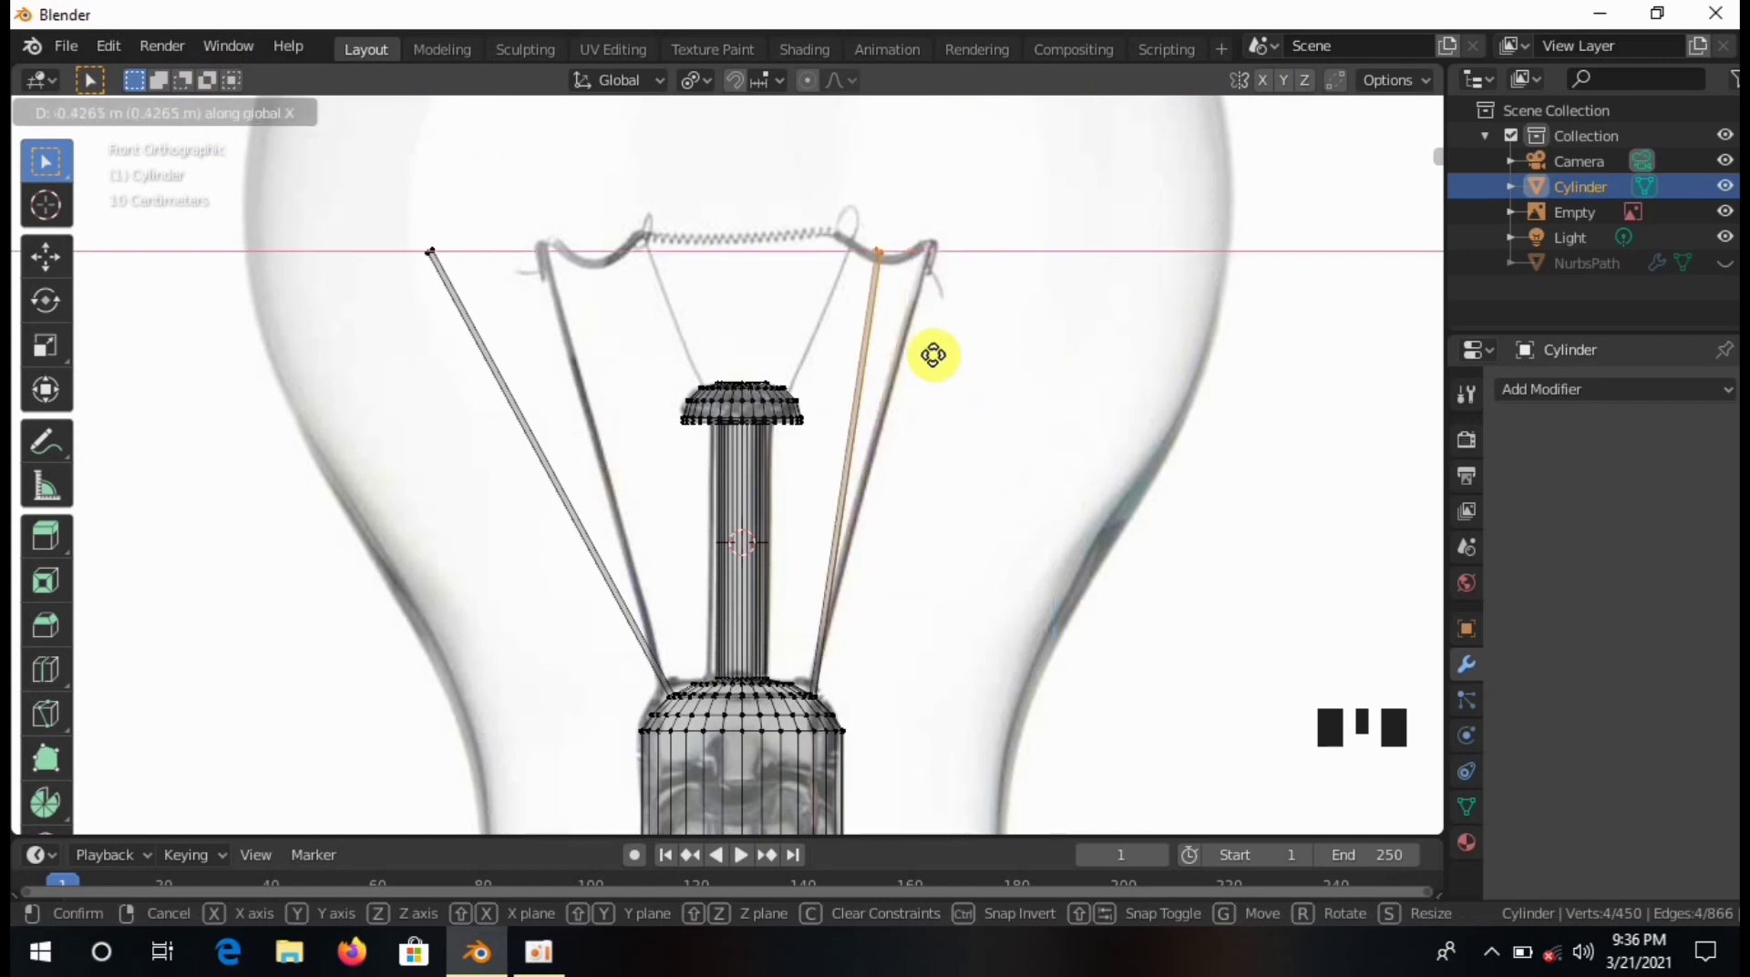
{"action": "left_click", "coordinate": [991, 341]}
Move the left support wire's tip about 0.30 m inward along X onto the reference wire's upper end.
{"action": "left_click", "coordinate": [379, 222]}
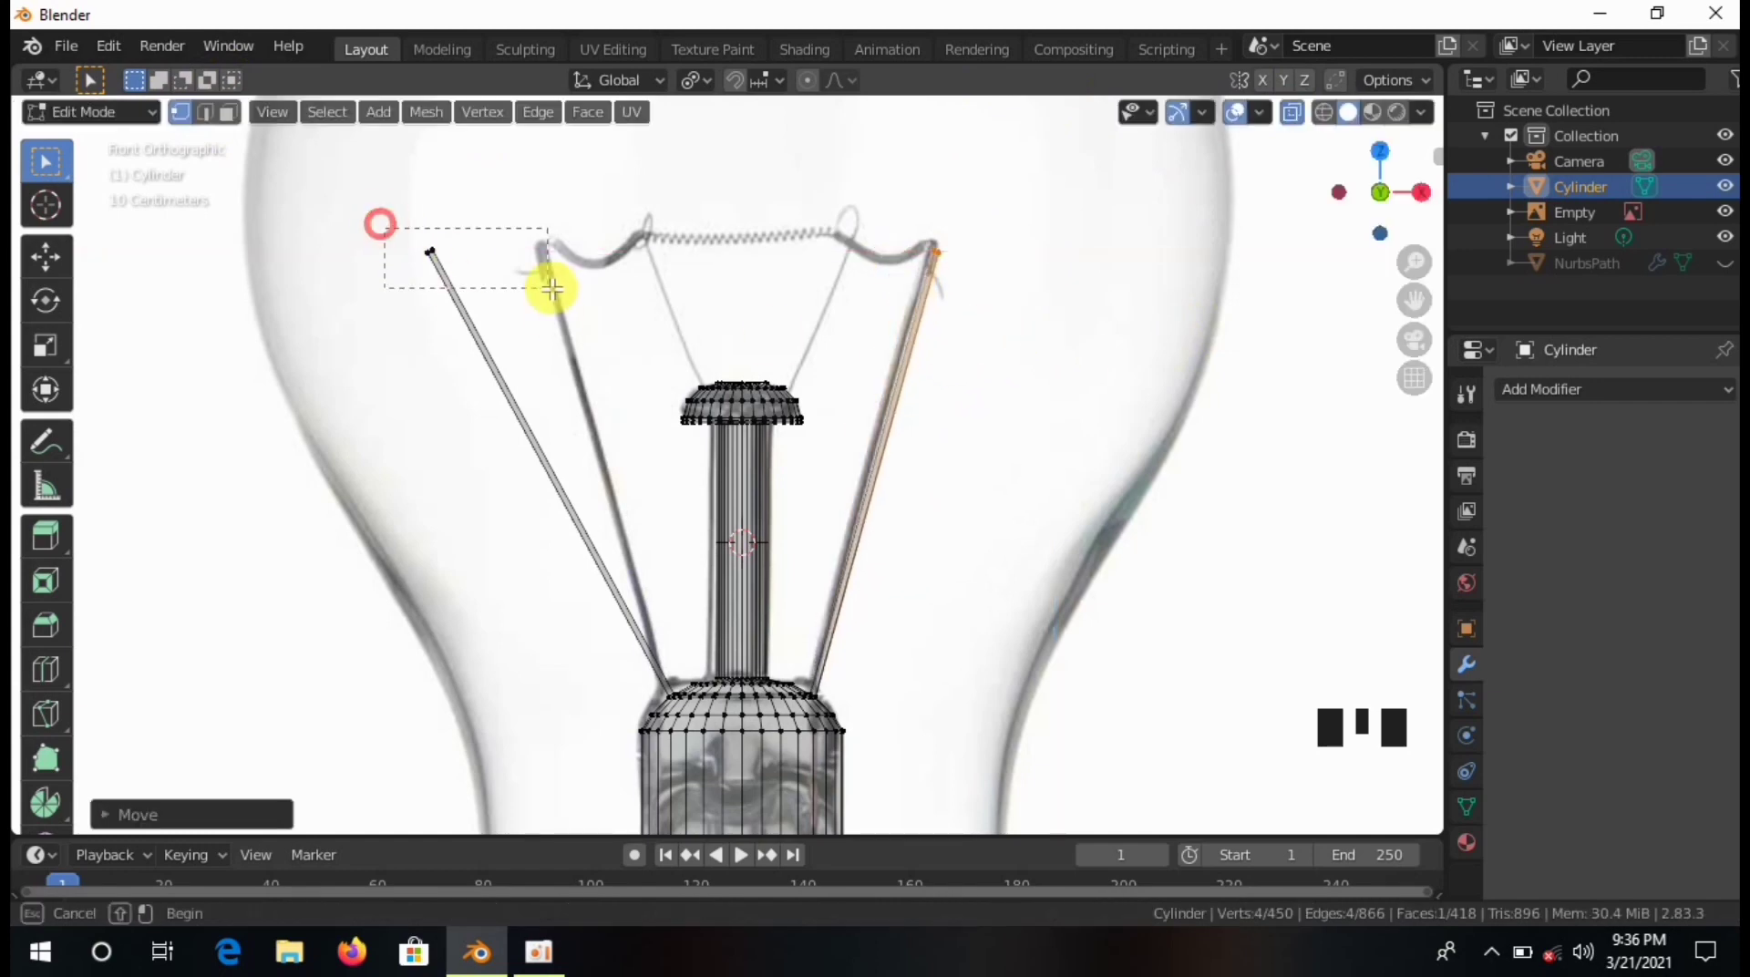
{"action": "key", "text": "g"}
{"action": "key", "text": "x"}
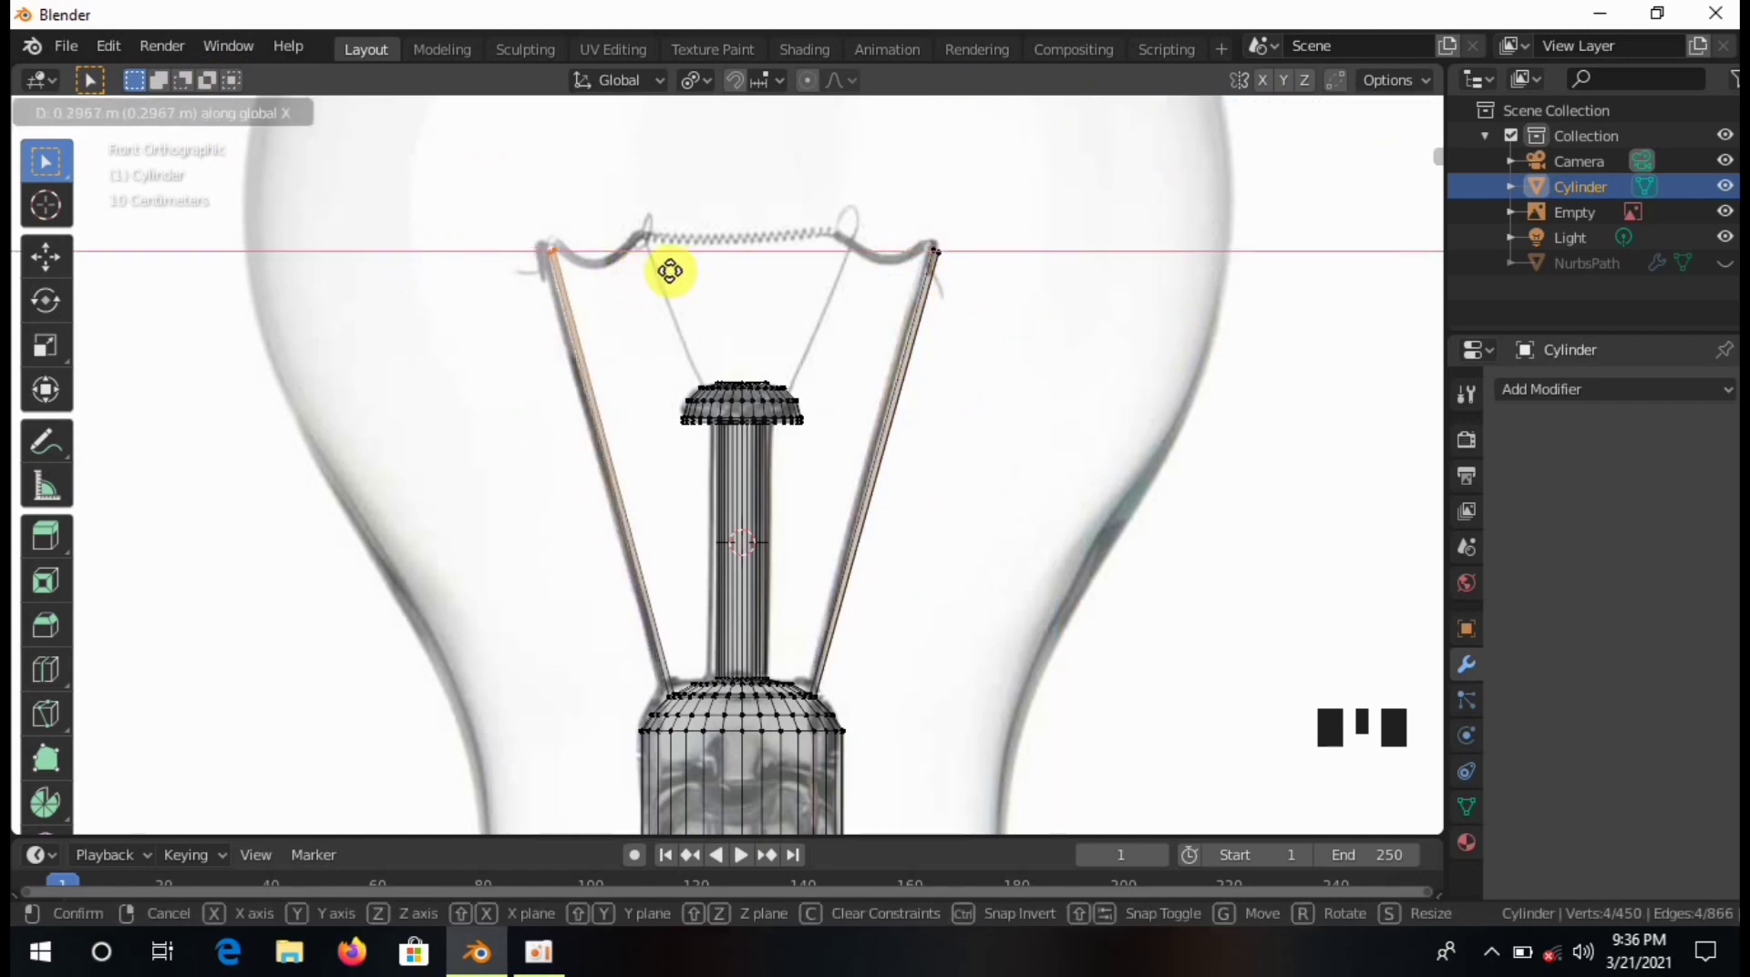
{"action": "left_click", "coordinate": [672, 271]}
Select the left support wire's tip and snap the 3D cursor to it.
{"action": "middle_click_drag", "start_coordinate": [673, 271], "coordinate": [702, 477], "text": "shift"}
{"action": "scroll", "coordinate": [598, 484], "scroll_direction": "up", "scroll_amount": 2}
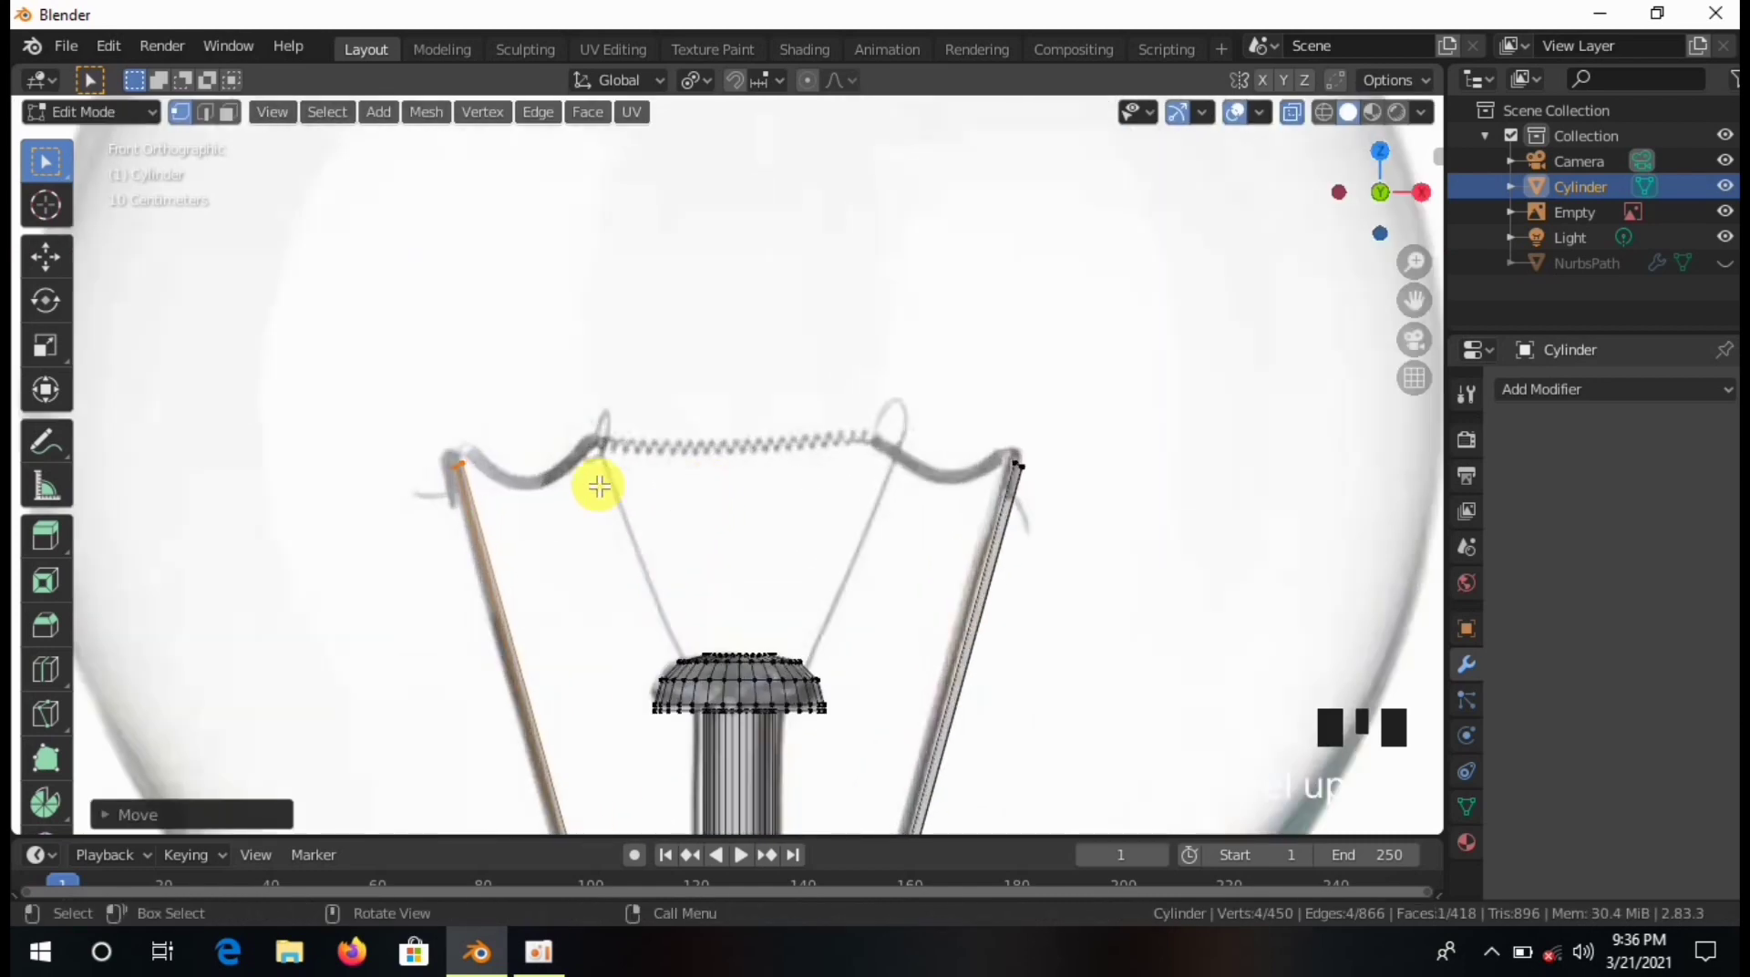
{"action": "middle_click_drag", "start_coordinate": [598, 484], "coordinate": [469, 492], "text": "shift"}
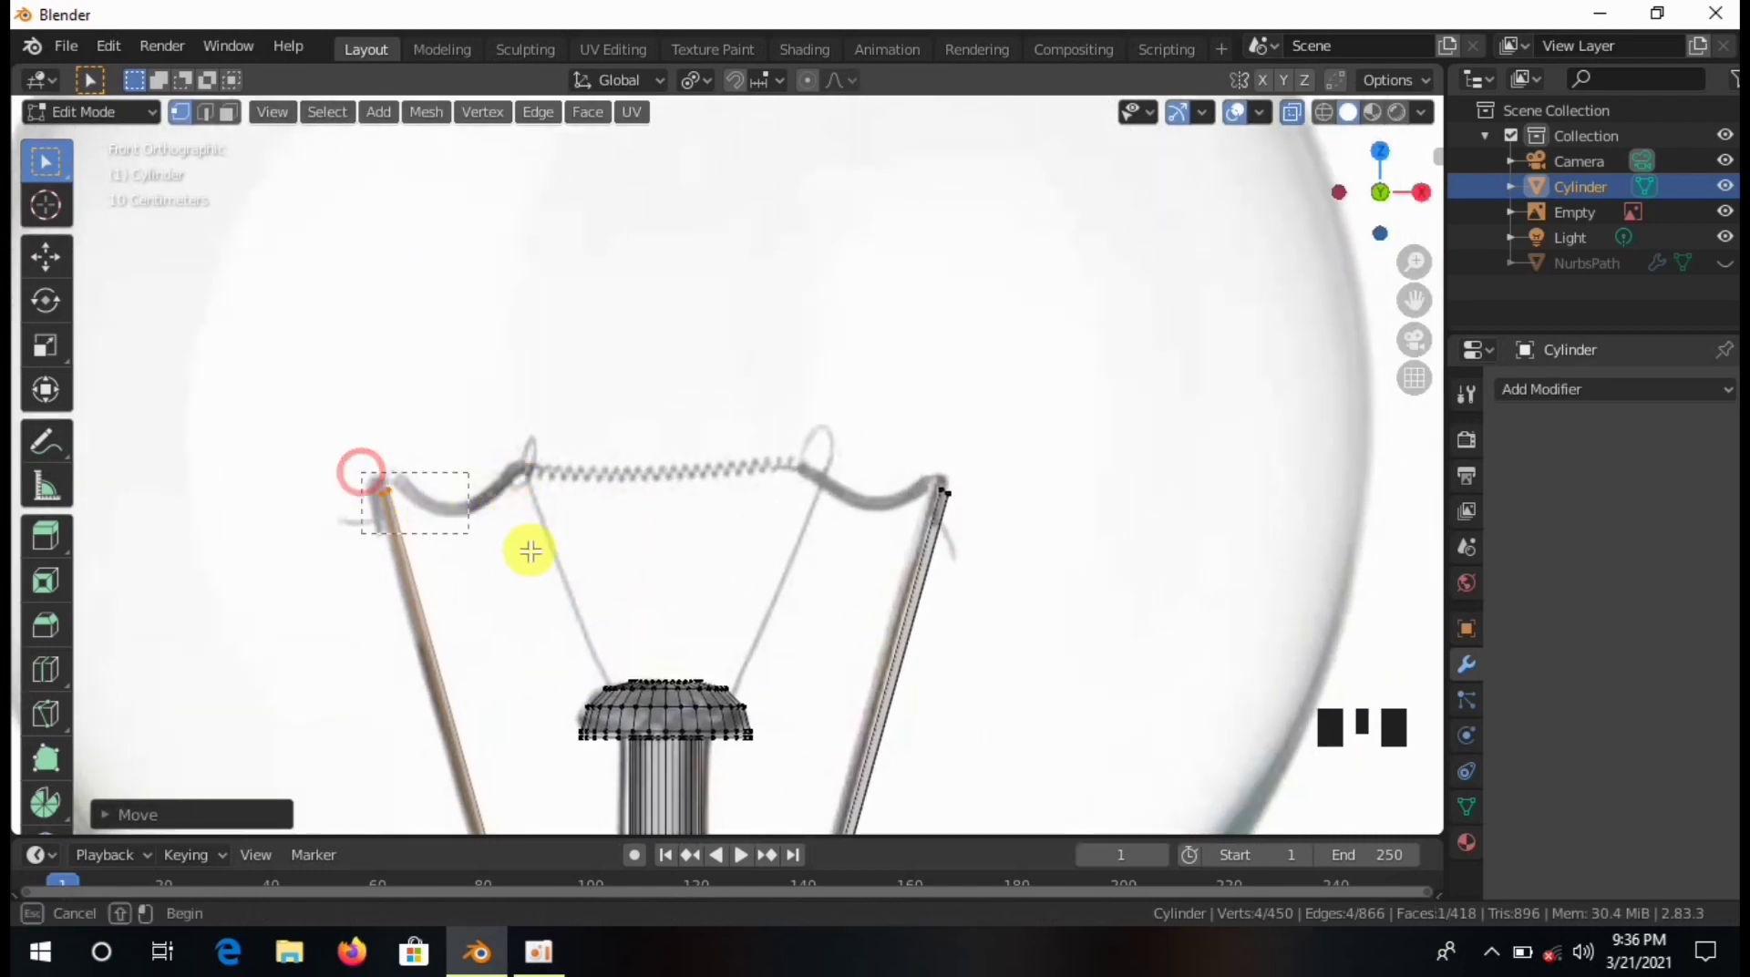
{"action": "left_click_drag", "start_coordinate": [529, 551], "coordinate": [534, 558]}
{"action": "left_click_drag", "start_coordinate": [330, 446], "coordinate": [617, 530]}
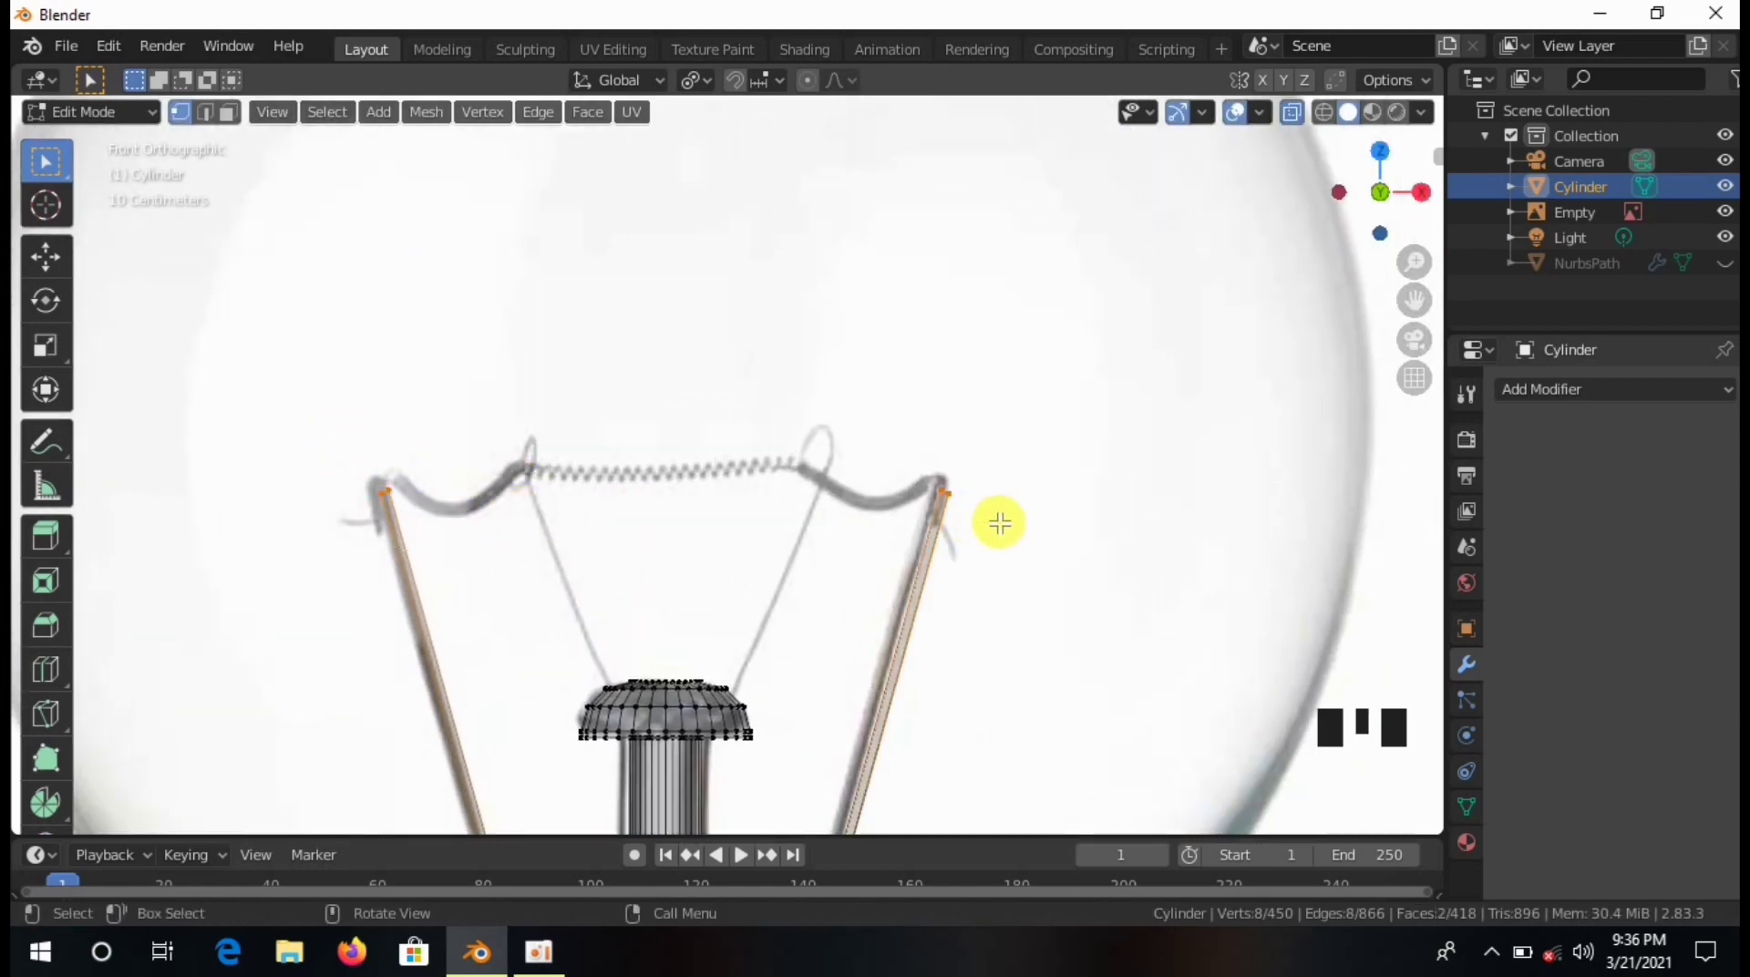
{"action": "left_click", "coordinate": [735, 561]}
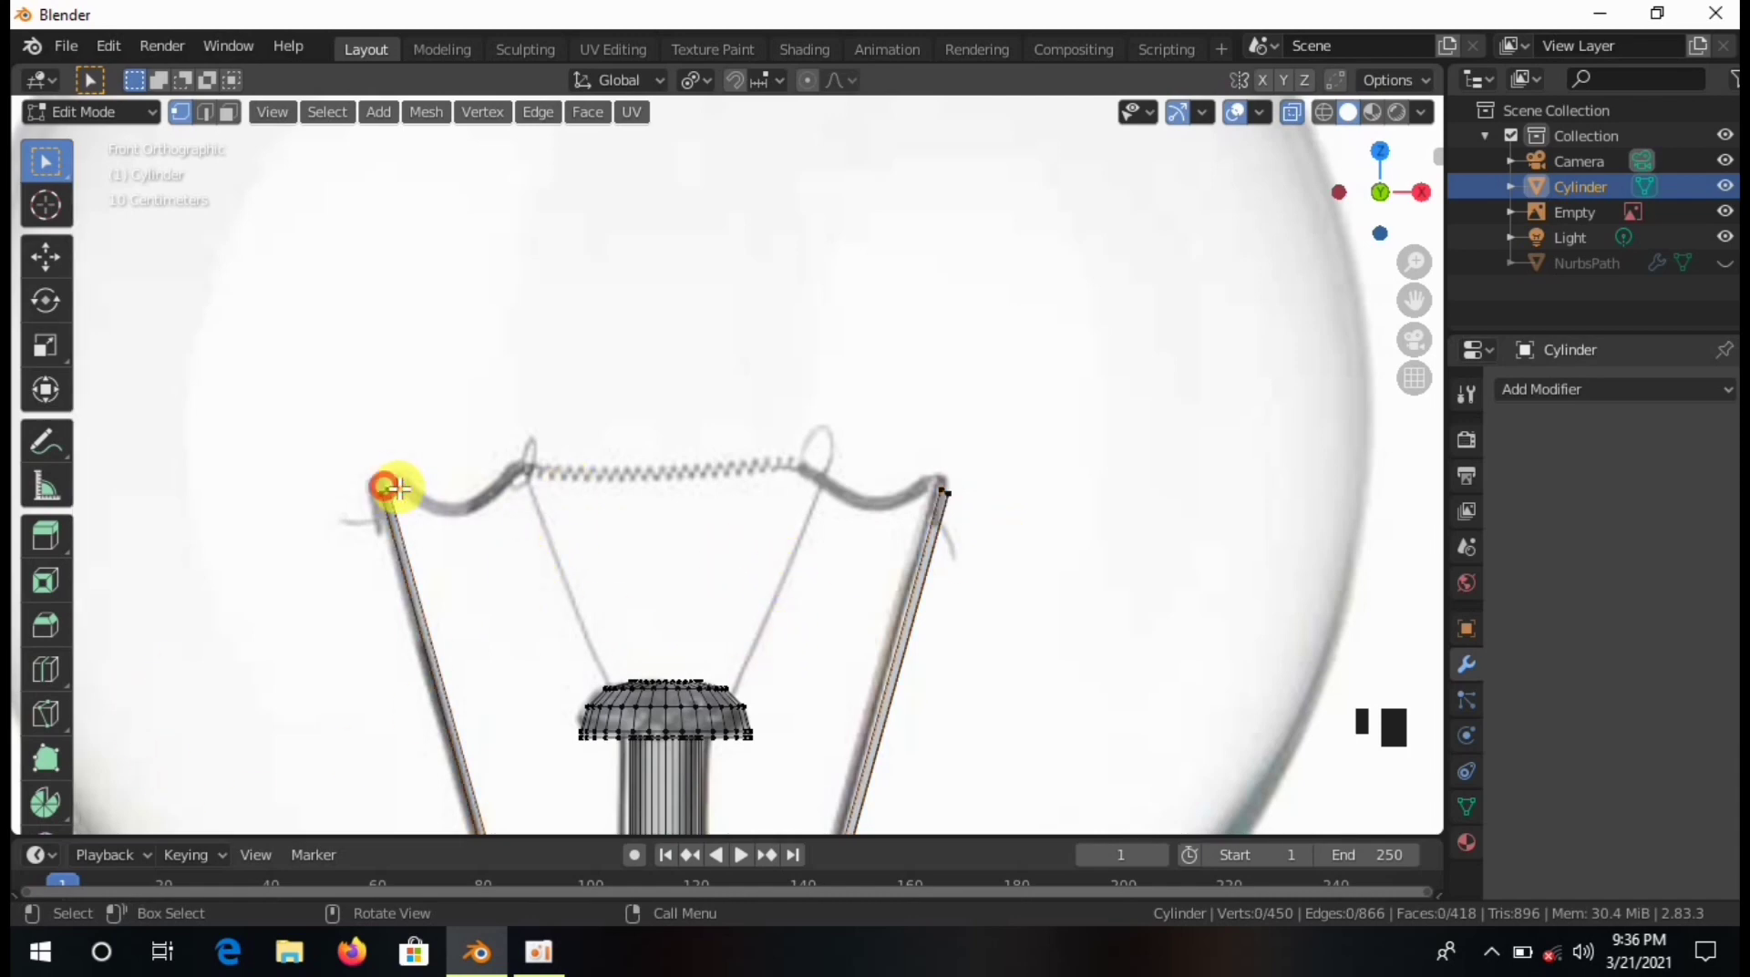
{"action": "left_click_drag", "start_coordinate": [343, 418], "coordinate": [507, 489]}
{"action": "key", "text": "shift+s"}
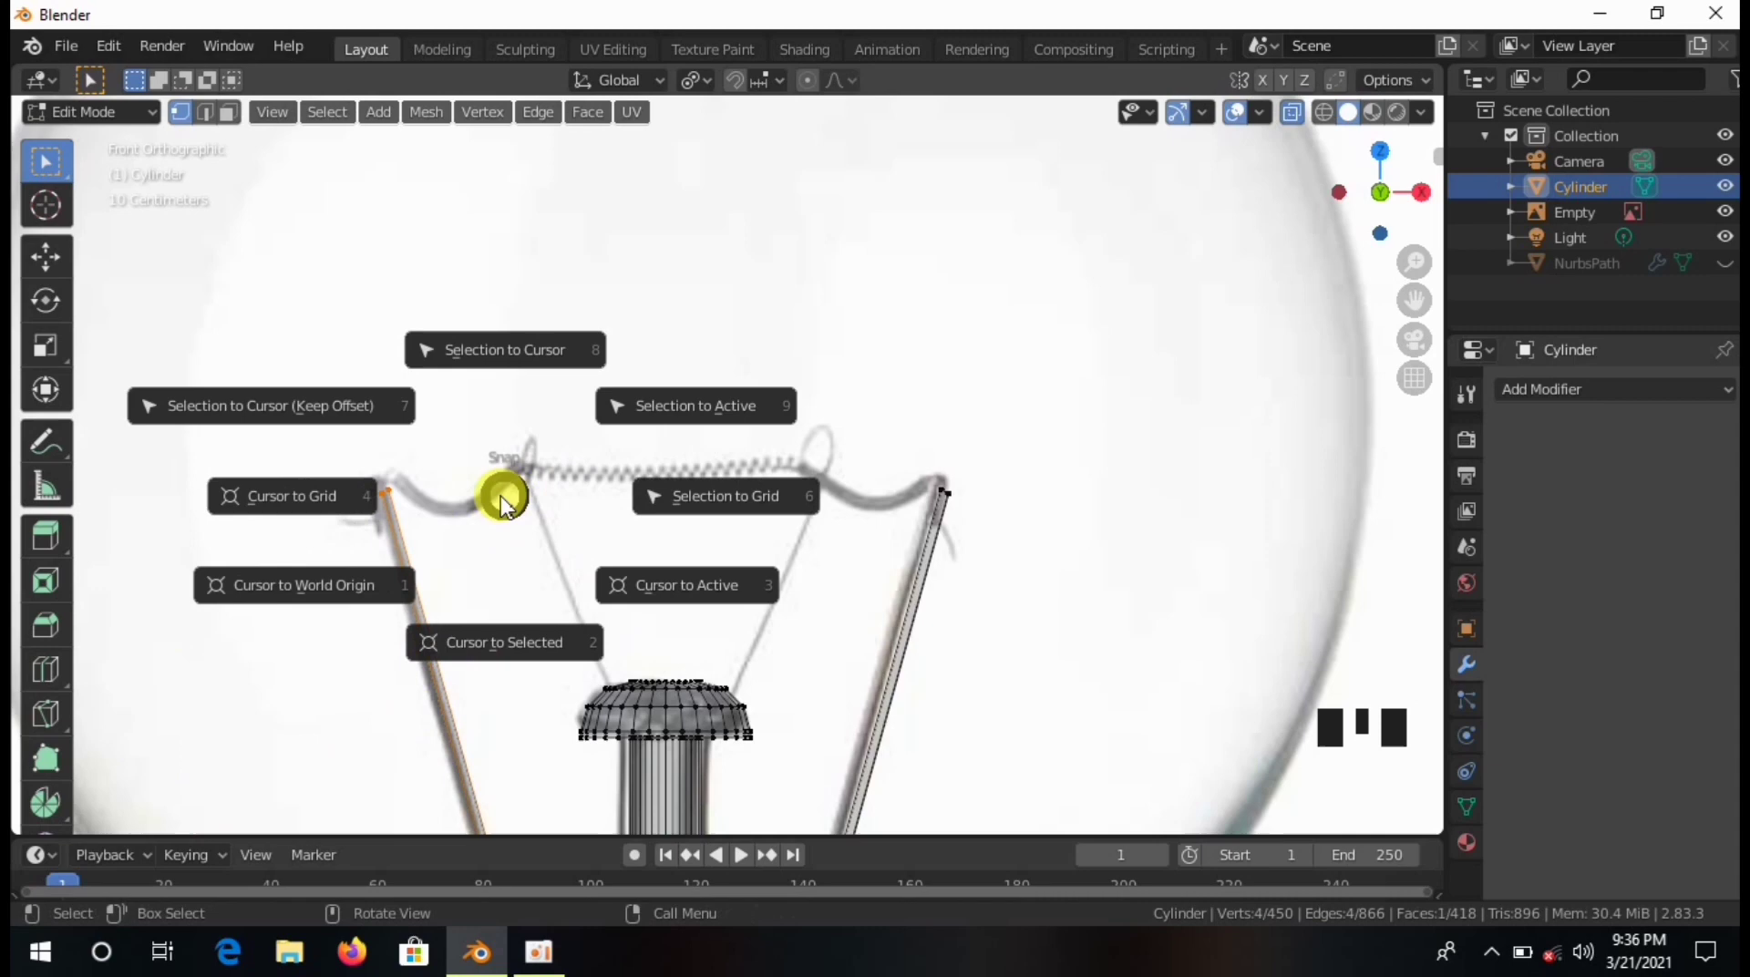
{"action": "left_click", "coordinate": [489, 643]}
Leave Edit Mode and add a NURBS path curve at the 3D cursor for the filament.
{"action": "key", "text": "shift+a"}
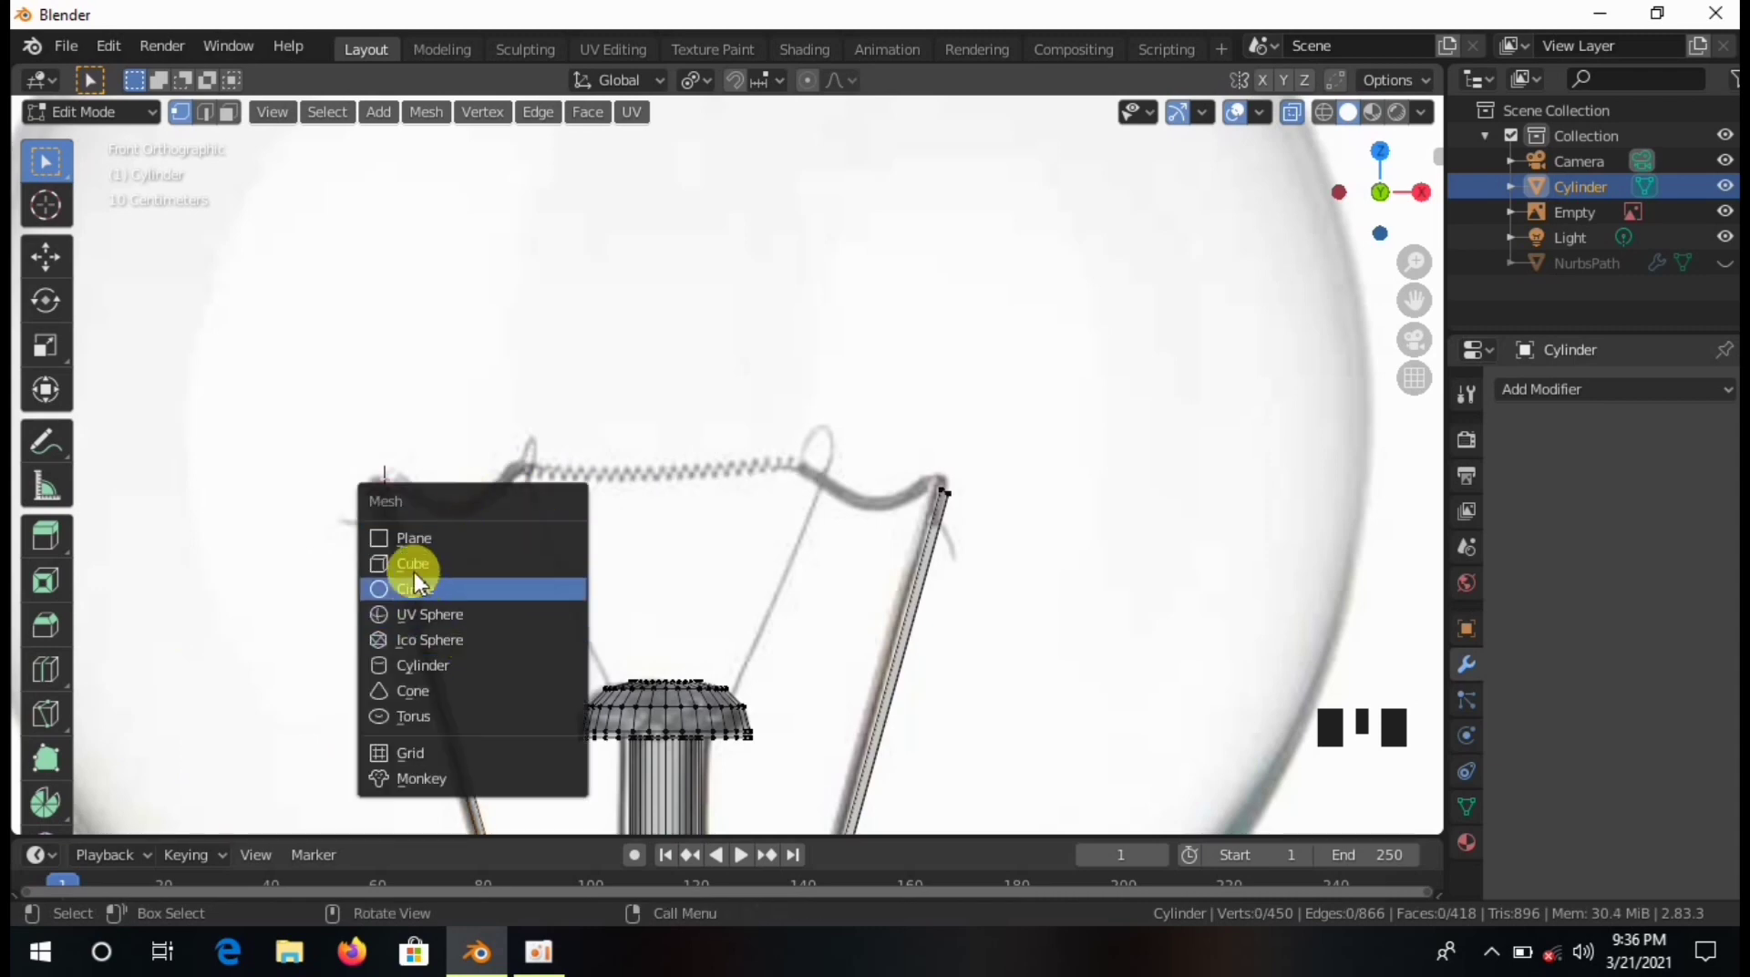
{"action": "key", "text": "Escape"}
{"action": "key", "text": "Tab"}
{"action": "key", "text": "shift+a"}
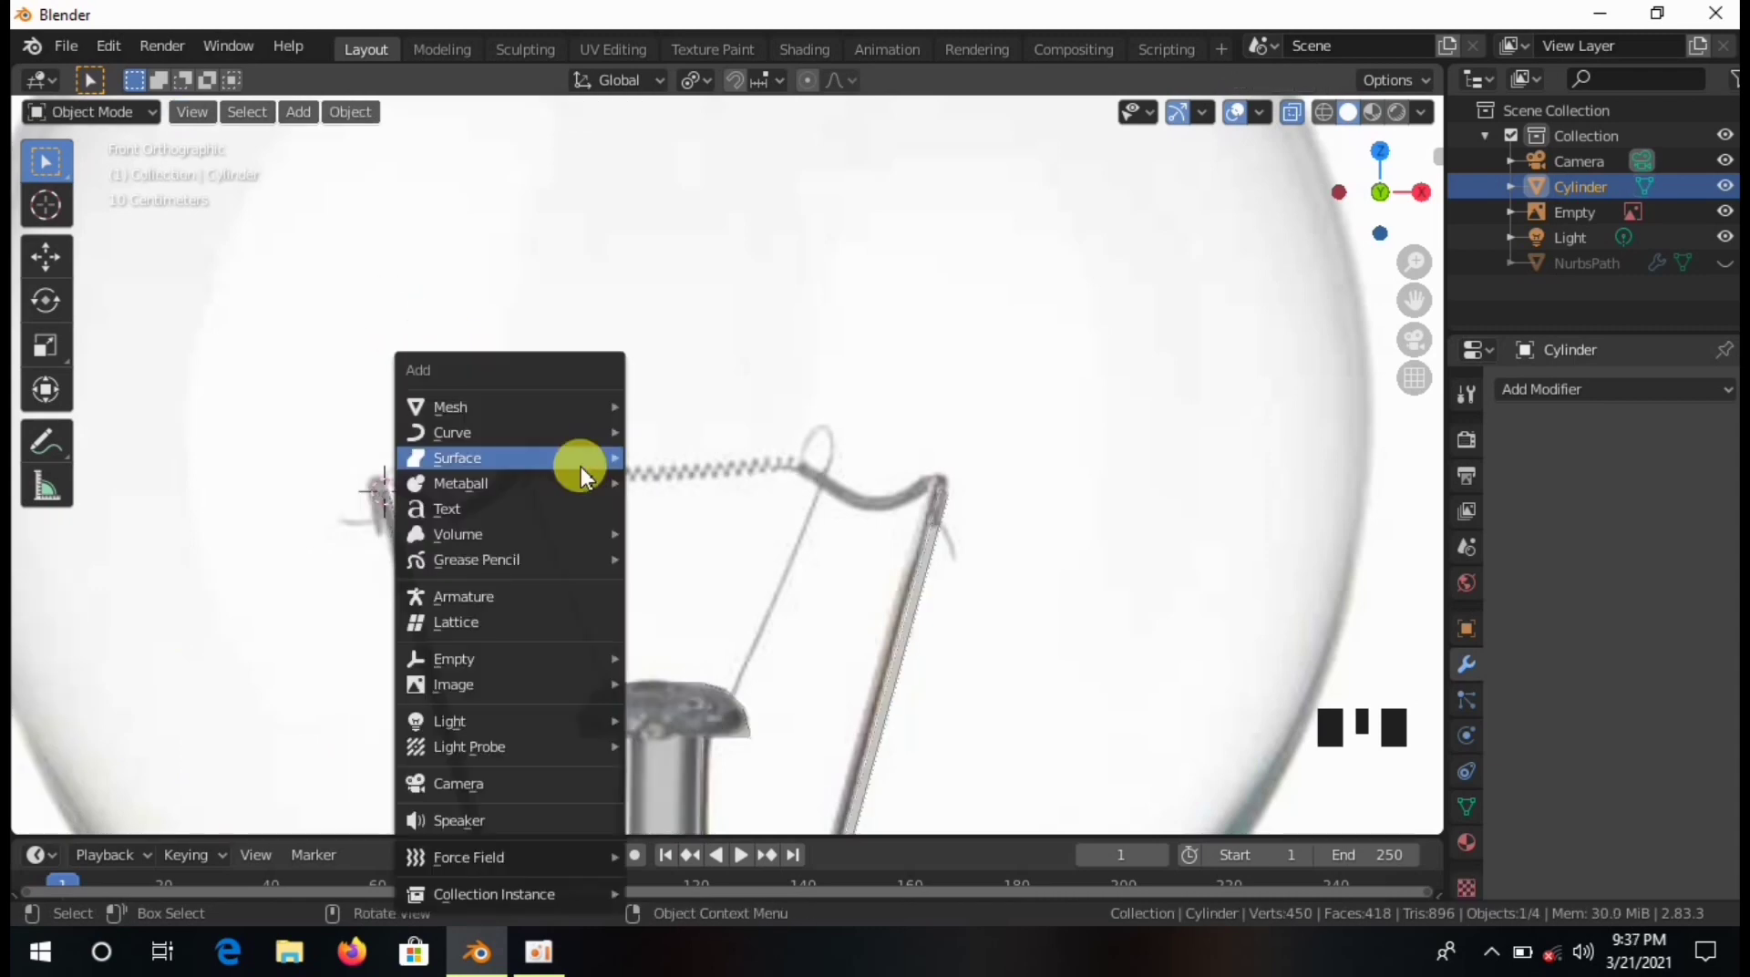
{"action": "mouse_move", "coordinate": [555, 430]}
{"action": "left_click", "coordinate": [697, 536]}
{"action": "scroll", "coordinate": [875, 556], "scroll_direction": "down", "scroll_amount": 1}
{"action": "key", "text": "a"}
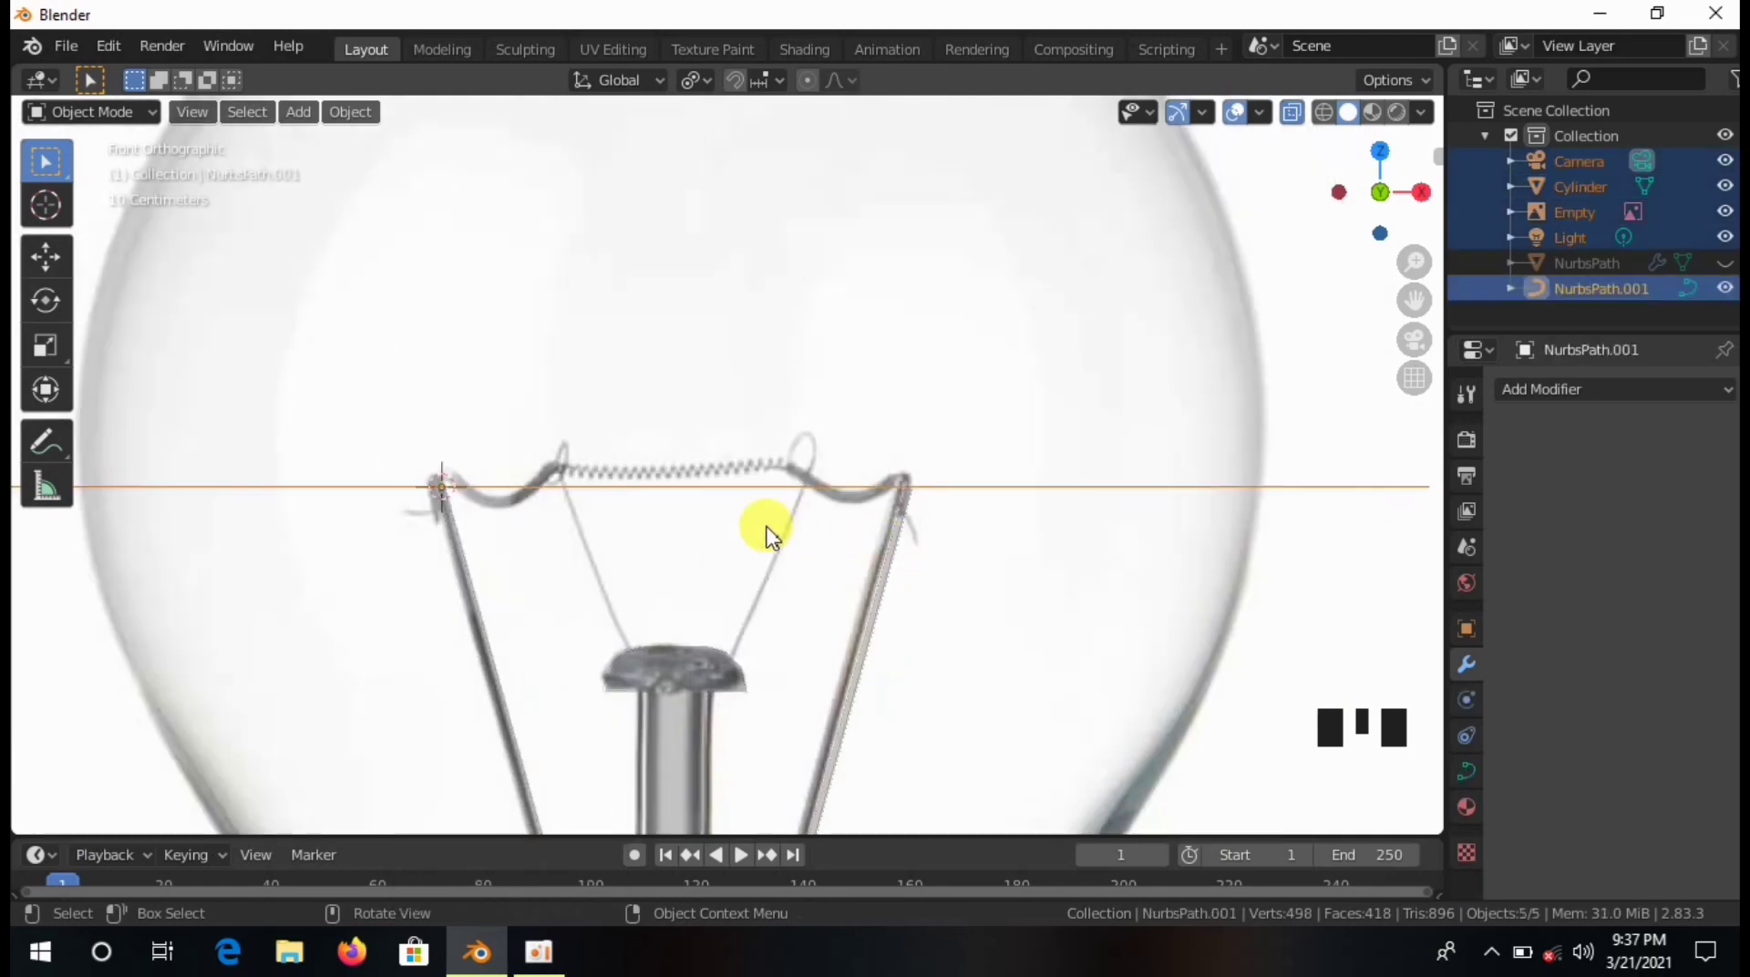
{"action": "key", "text": "s"}
{"action": "key", "text": "Escape"}
Scale the path down to the distance between the support wires' tips and move it along X to span them.
{"action": "left_click", "coordinate": [1118, 493]}
{"action": "left_click", "coordinate": [1118, 494]}
{"action": "key", "text": "s"}
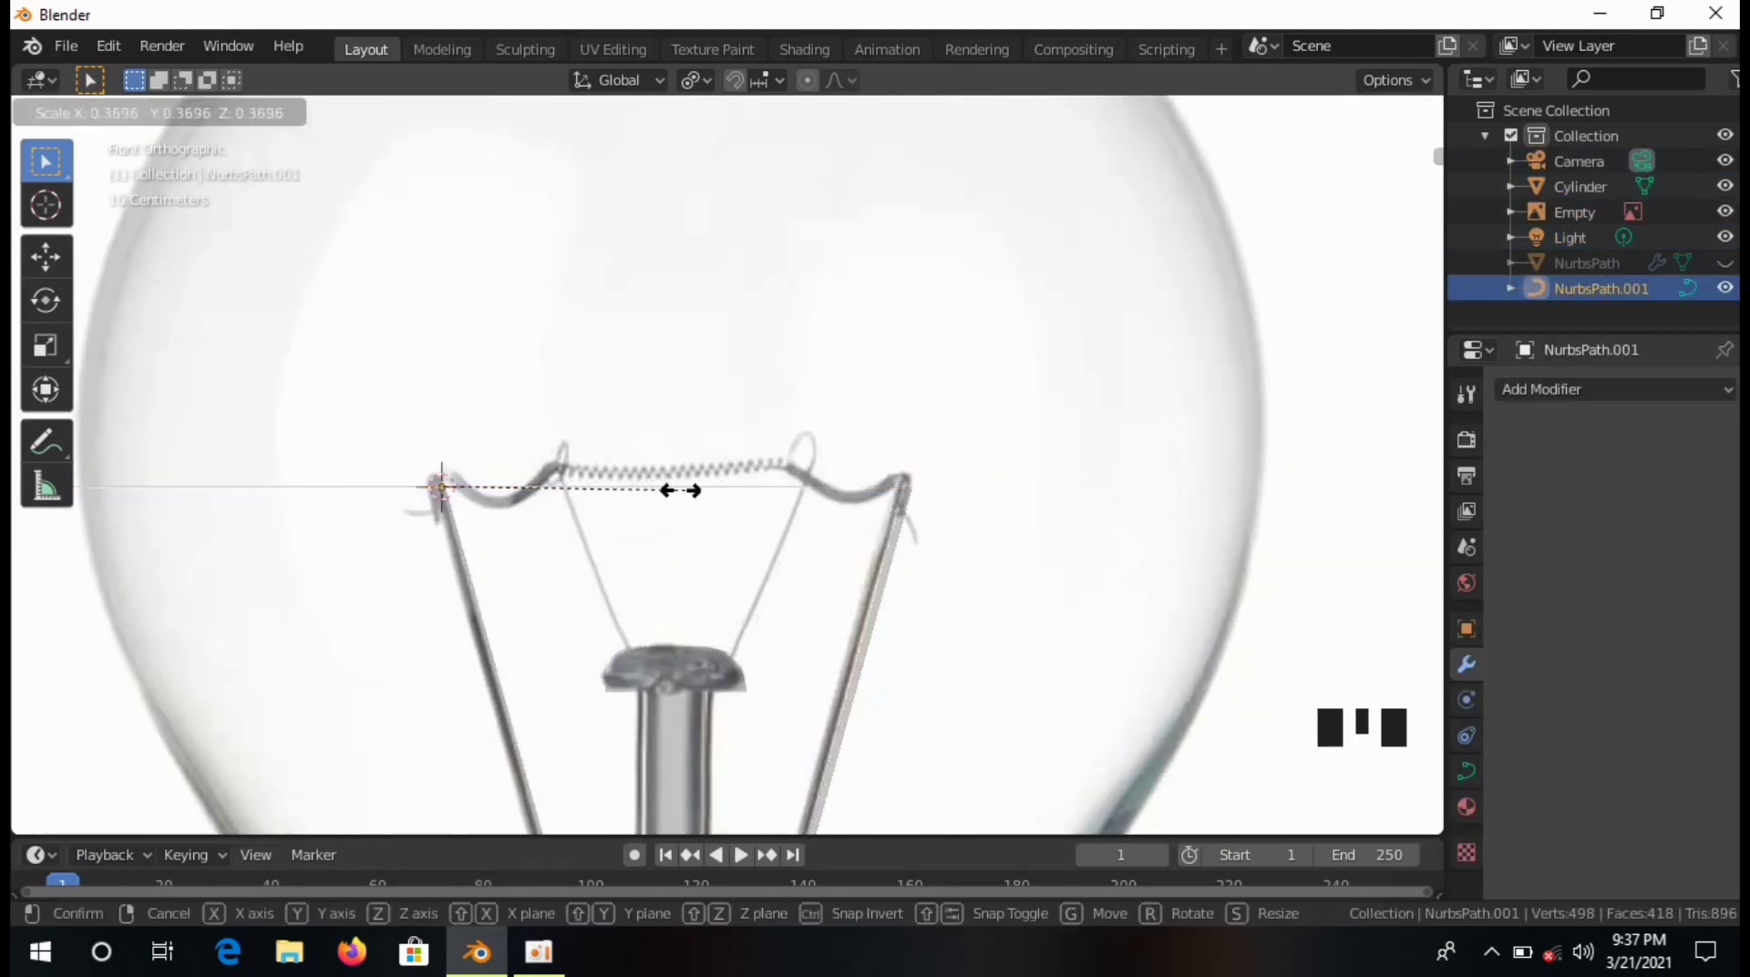
{"action": "left_click", "coordinate": [620, 523]}
{"action": "key", "text": "g"}
{"action": "key", "text": "x"}
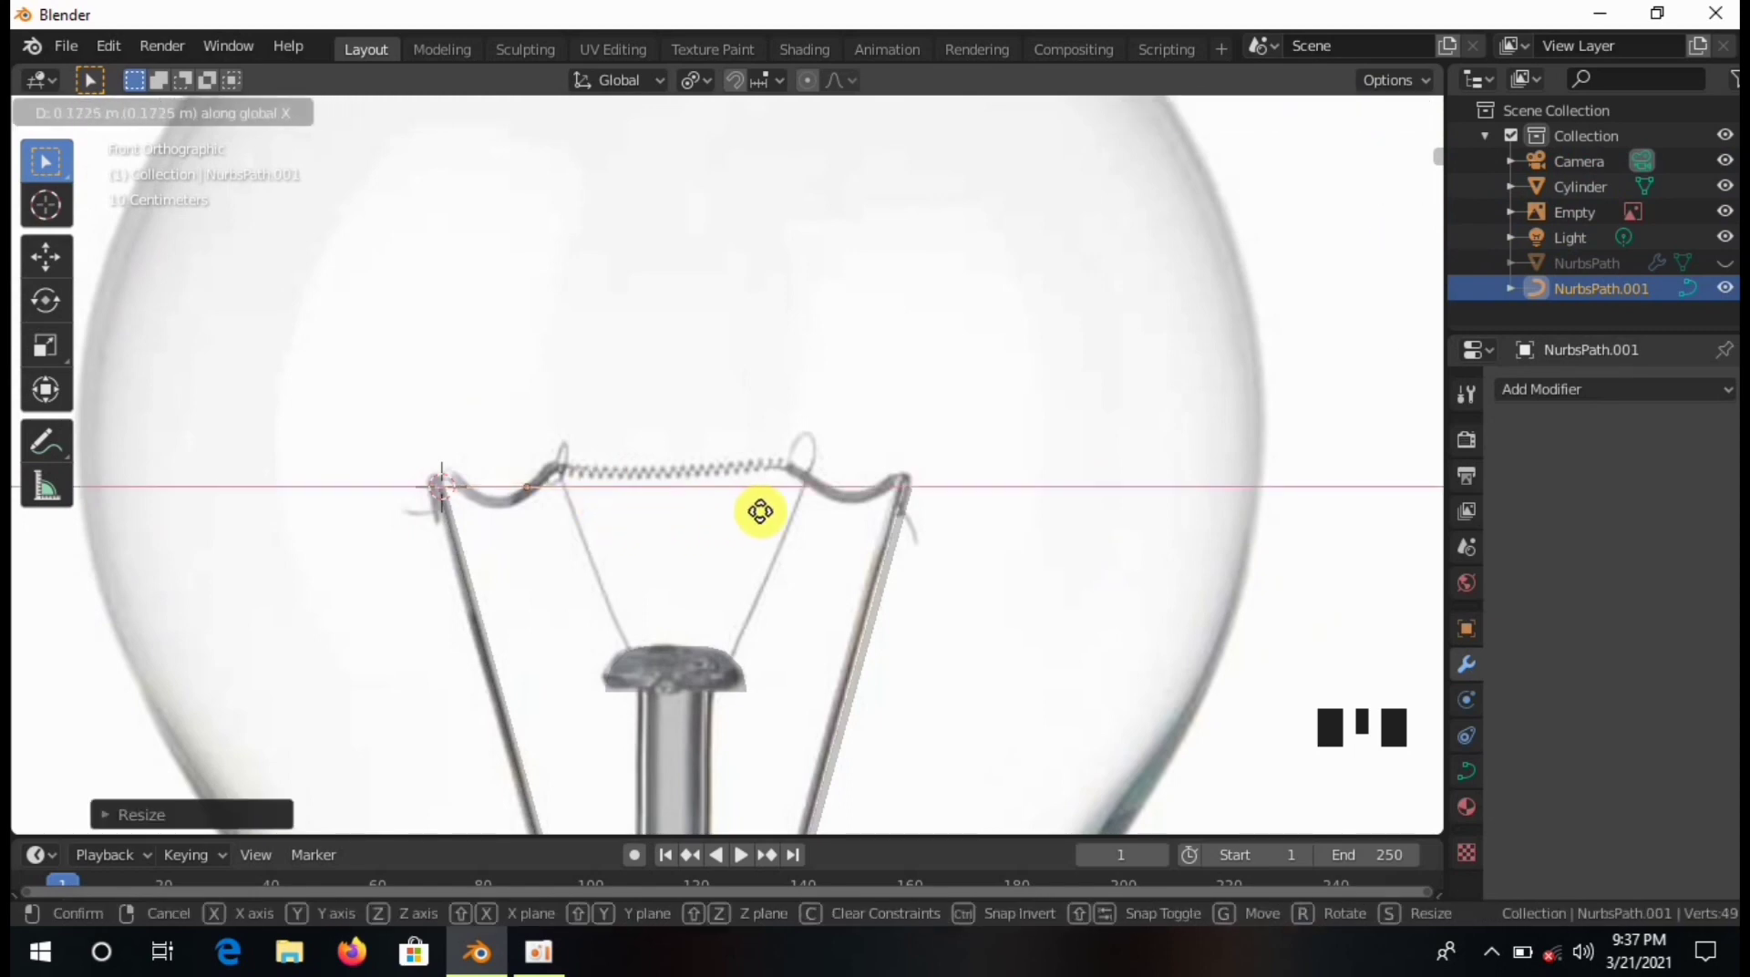
{"action": "left_click", "coordinate": [988, 528]}
{"action": "middle_click_drag", "start_coordinate": [987, 528], "coordinate": [939, 569], "text": "shift"}
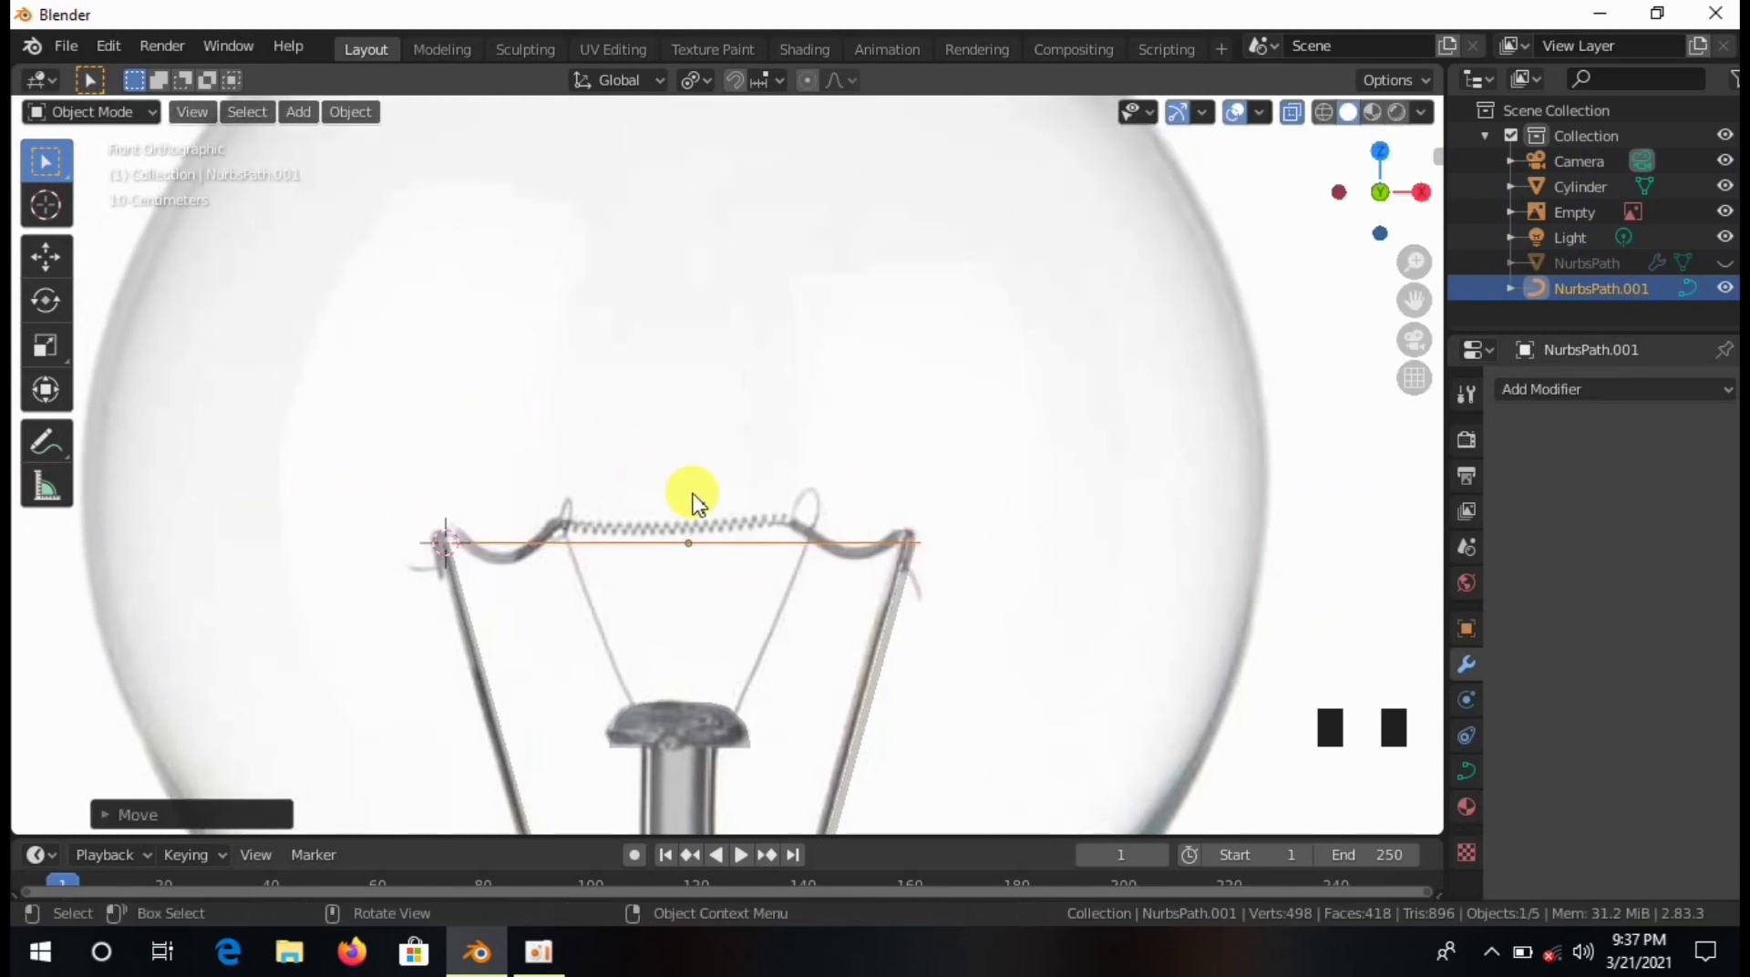
In Edit Mode, shift the path's two end control points horizontally onto the tips of the support wires.
{"action": "key", "text": "Tab"}
{"action": "scroll", "coordinate": [697, 502], "scroll_direction": "up", "scroll_amount": 3}
{"action": "middle_click_drag", "start_coordinate": [163, 598], "coordinate": [364, 493], "text": "shift"}
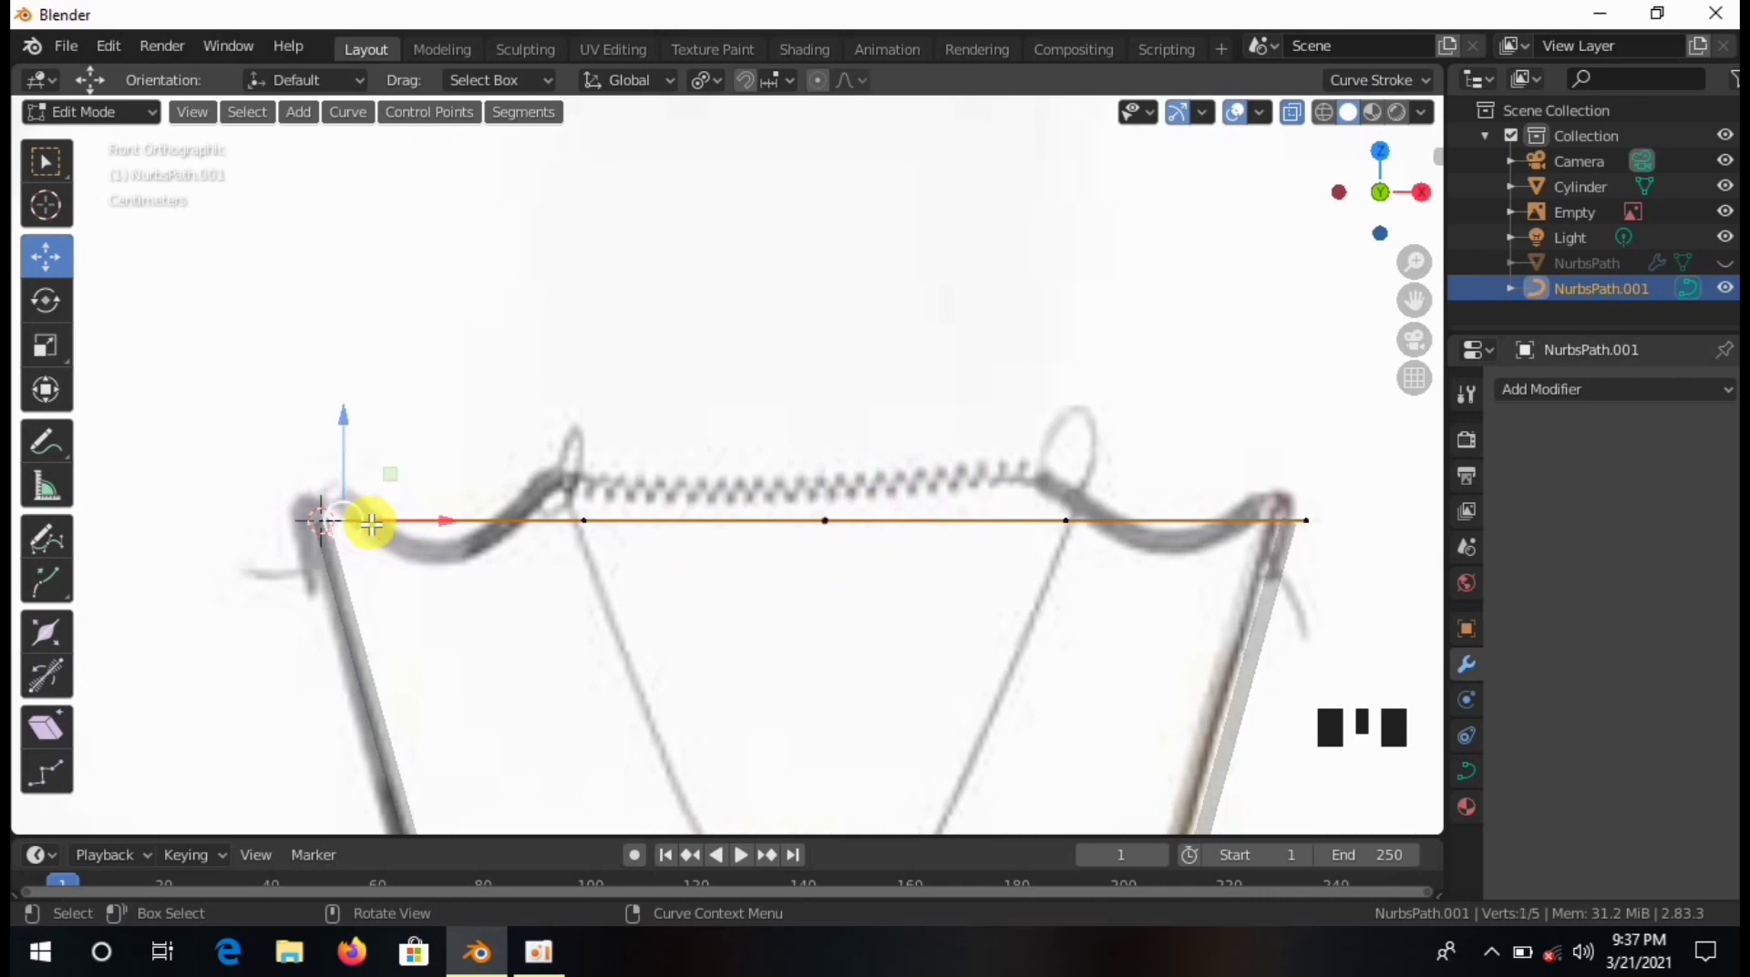
{"action": "left_click_drag", "start_coordinate": [371, 525], "coordinate": [371, 520]}
{"action": "left_click", "coordinate": [1318, 522]}
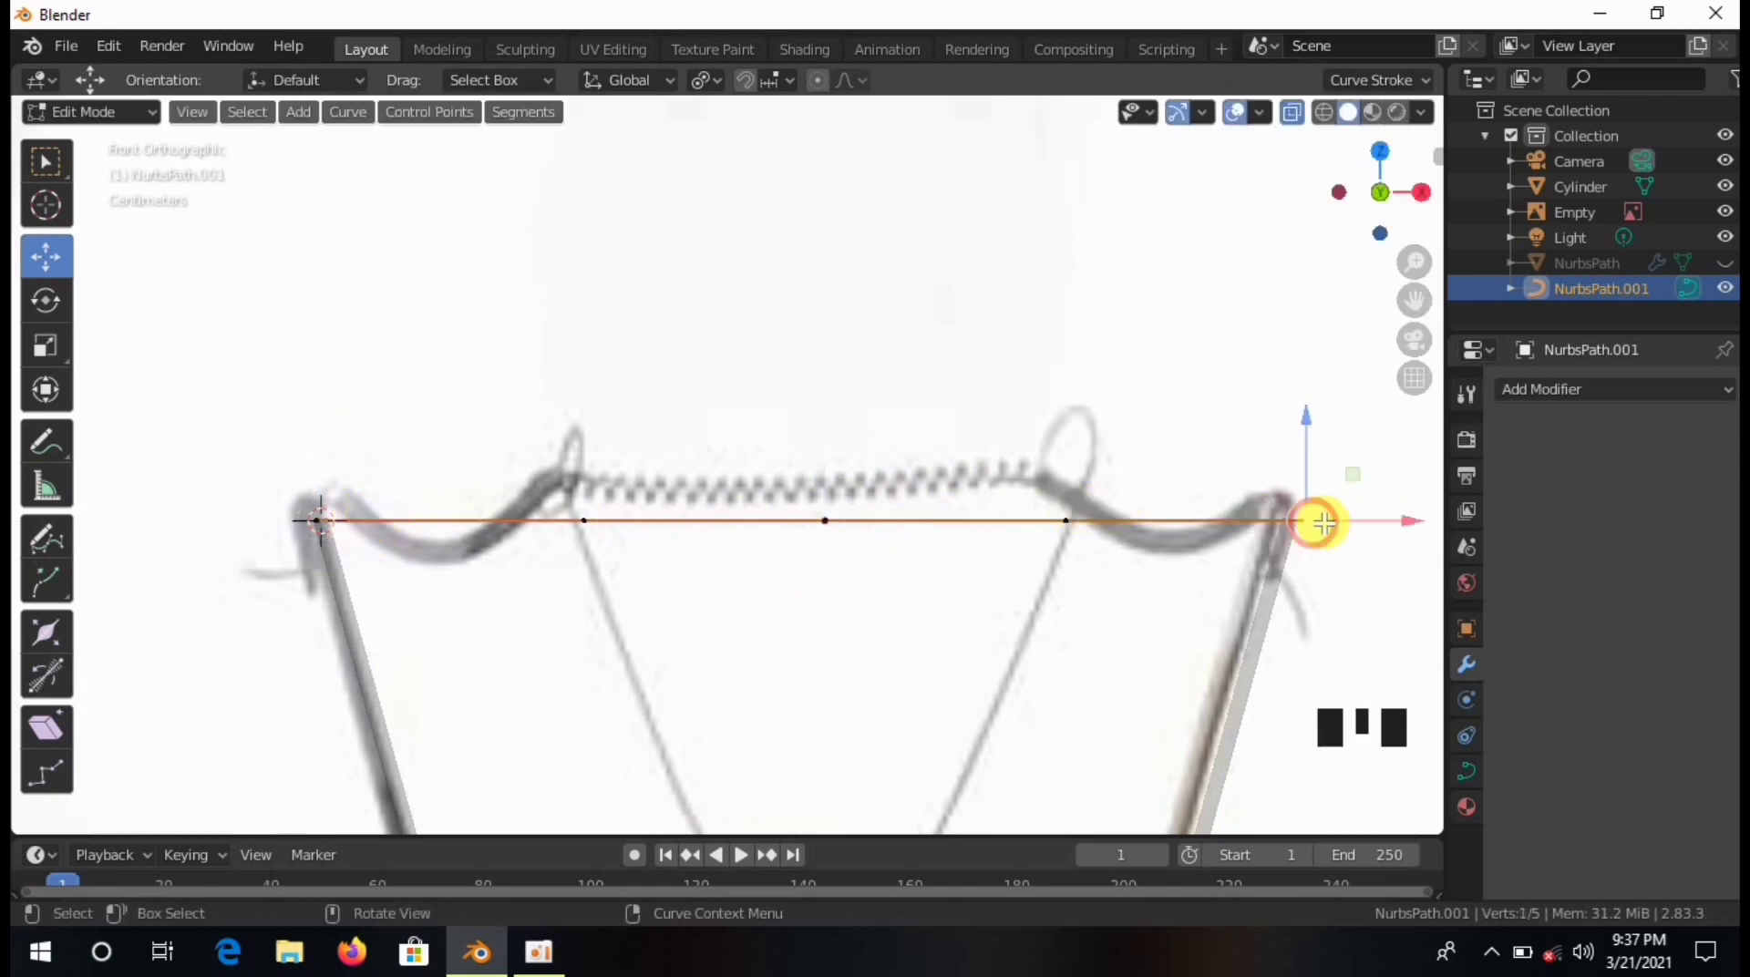
{"action": "left_click_drag", "start_coordinate": [1328, 522], "coordinate": [1314, 521]}
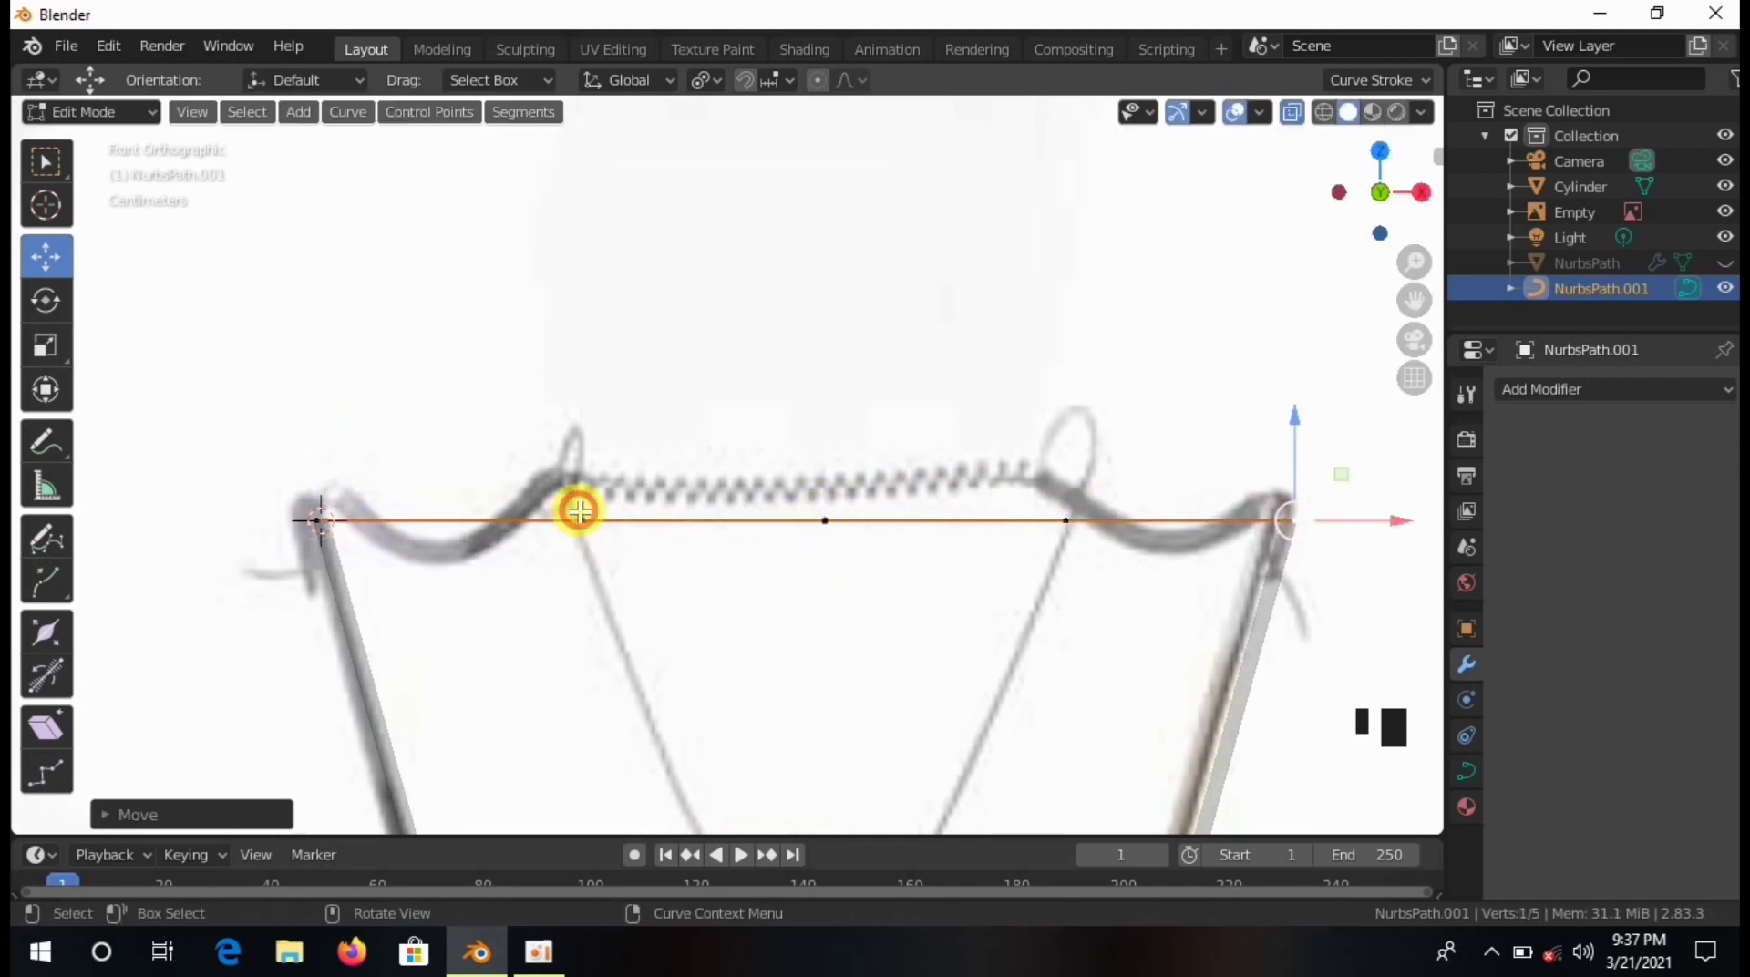
Raise the path's left and right inner control points above the line of the filament coil.
{"action": "left_click", "coordinate": [579, 511]}
{"action": "left_click_drag", "start_coordinate": [586, 463], "coordinate": [586, 404]}
{"action": "left_click_drag", "start_coordinate": [659, 456], "coordinate": [657, 459]}
{"action": "left_click", "coordinate": [1064, 519]}
{"action": "left_click_drag", "start_coordinate": [1075, 484], "coordinate": [1067, 407]}
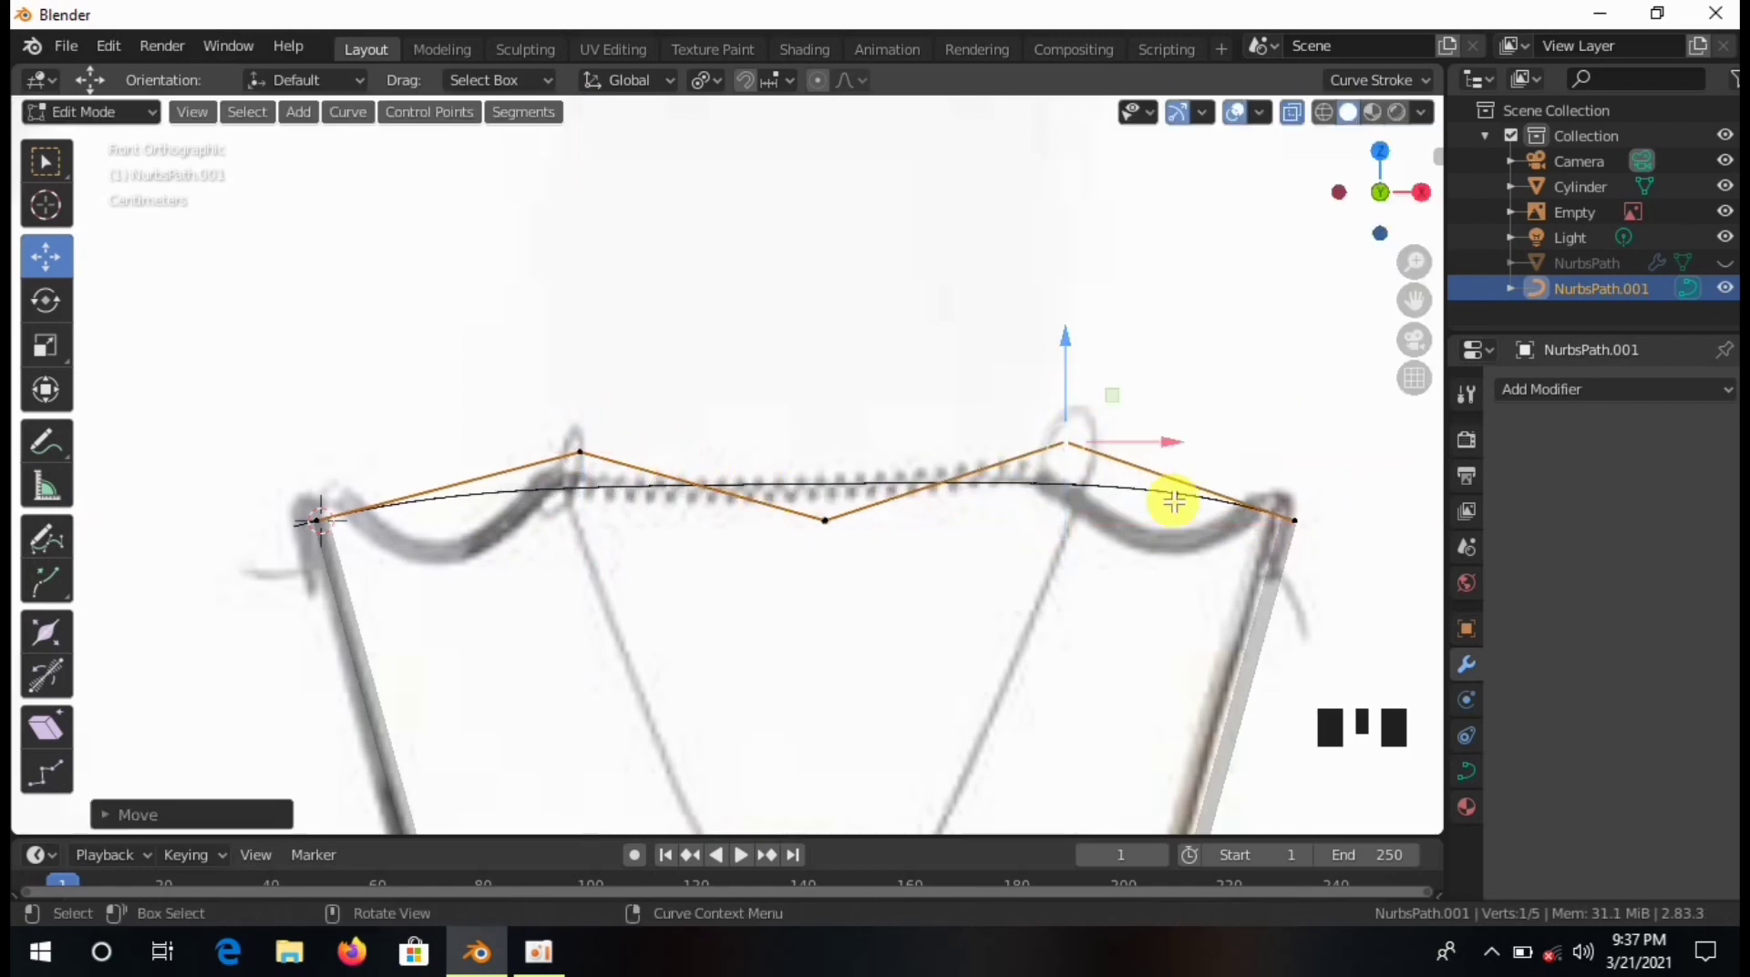
Lower the path's middle control point and left inner control point below the filament line.
{"action": "left_click", "coordinate": [836, 538]}
{"action": "left_click_drag", "start_coordinate": [829, 421], "coordinate": [840, 637]}
{"action": "left_click_drag", "start_coordinate": [590, 363], "coordinate": [579, 571]}
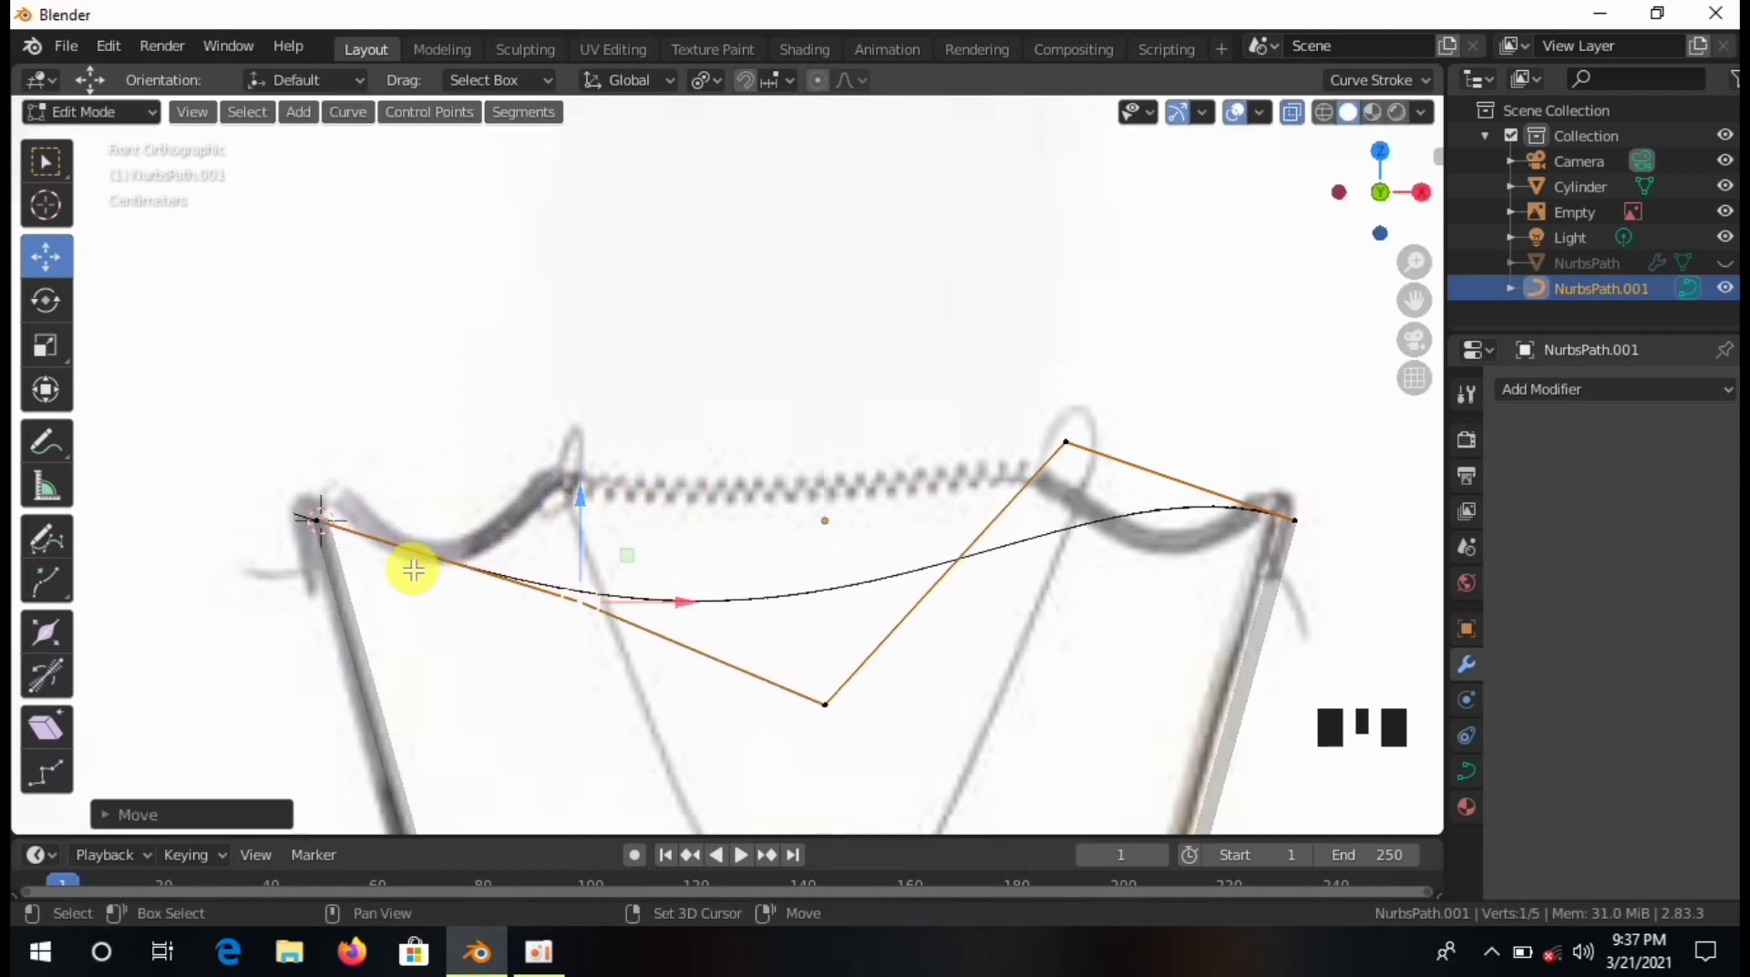
Subdivide the path segment between the left end point and the left inner control point.
{"action": "left_click", "coordinate": [316, 520], "text": "shift"}
{"action": "right_click", "coordinate": [410, 558]}
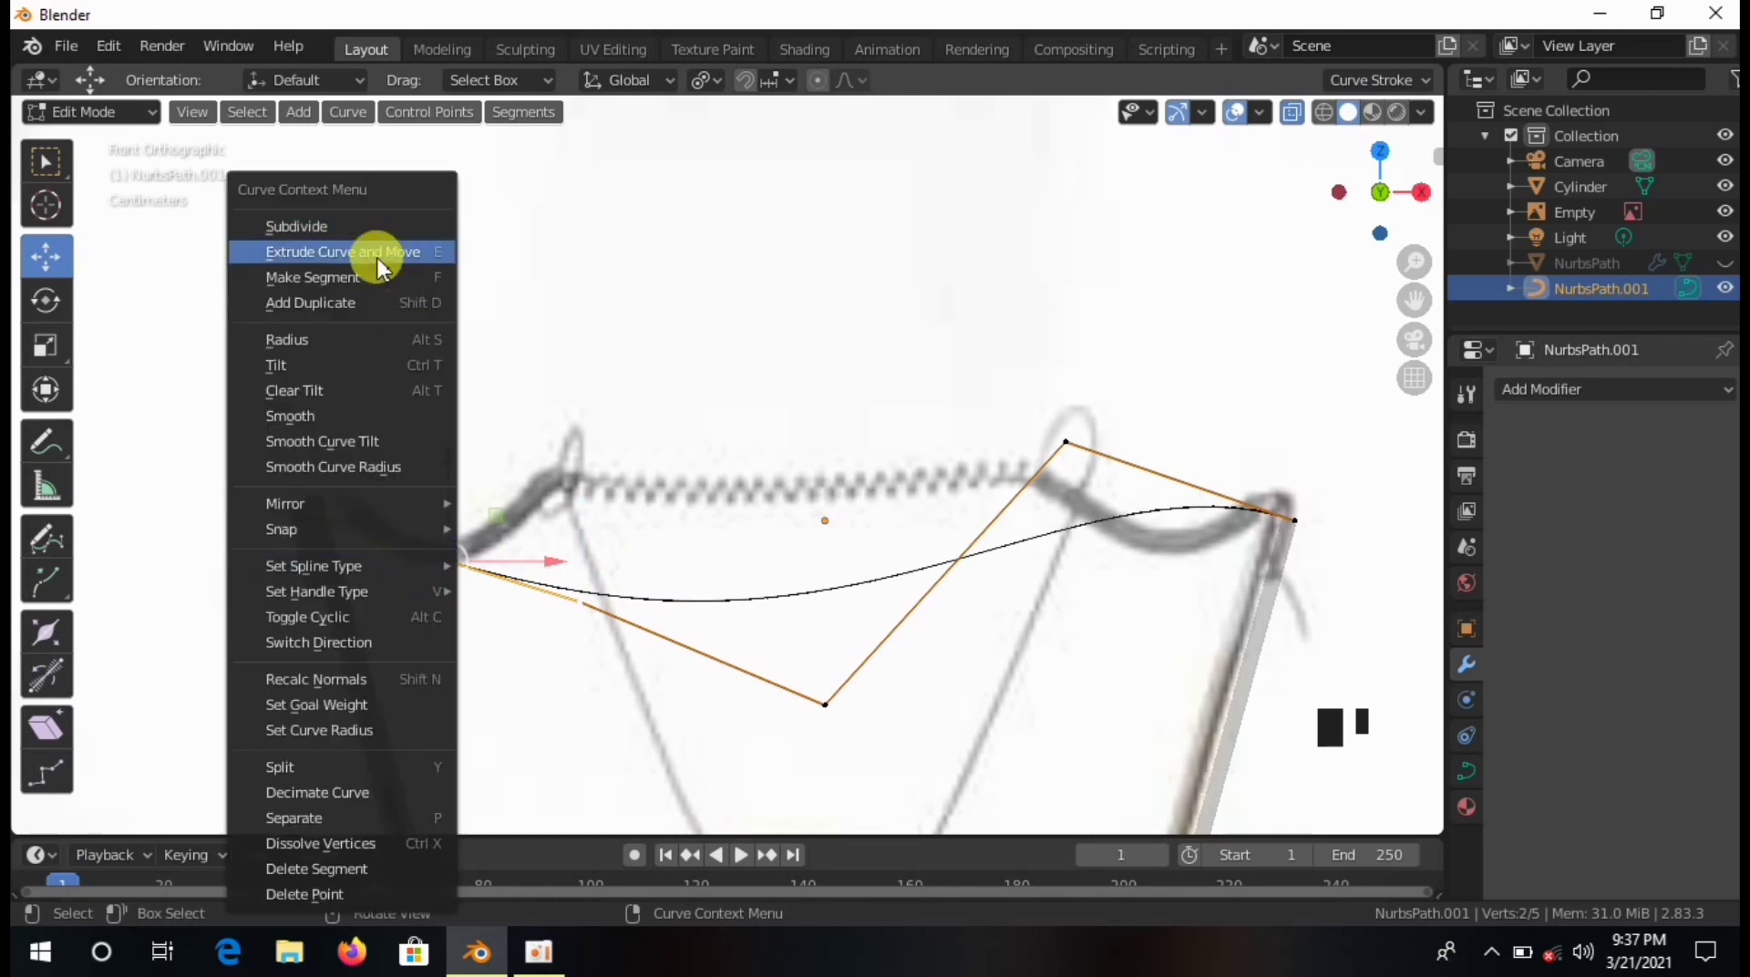
{"action": "left_click", "coordinate": [365, 223]}
Raise the left inner control point high above the coil and lower the new point so the curve follows the left hook.
{"action": "left_click", "coordinate": [581, 599]}
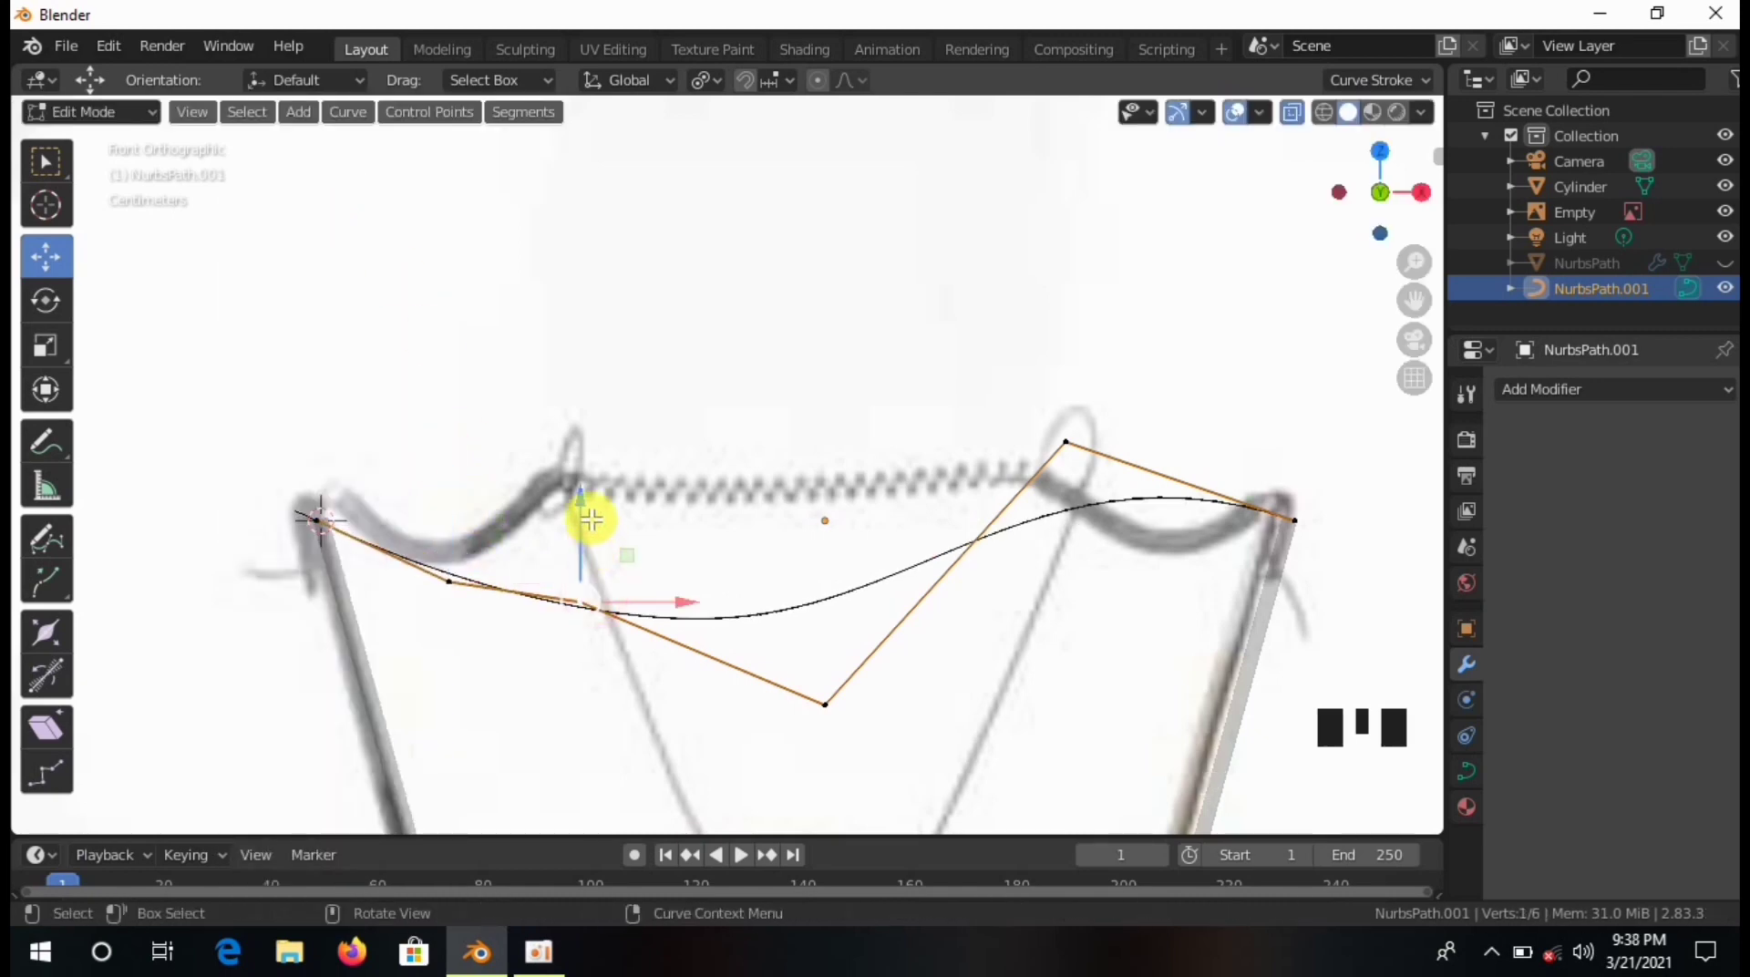
{"action": "left_click_drag", "start_coordinate": [586, 507], "coordinate": [565, 171]}
{"action": "left_click", "coordinate": [452, 582]}
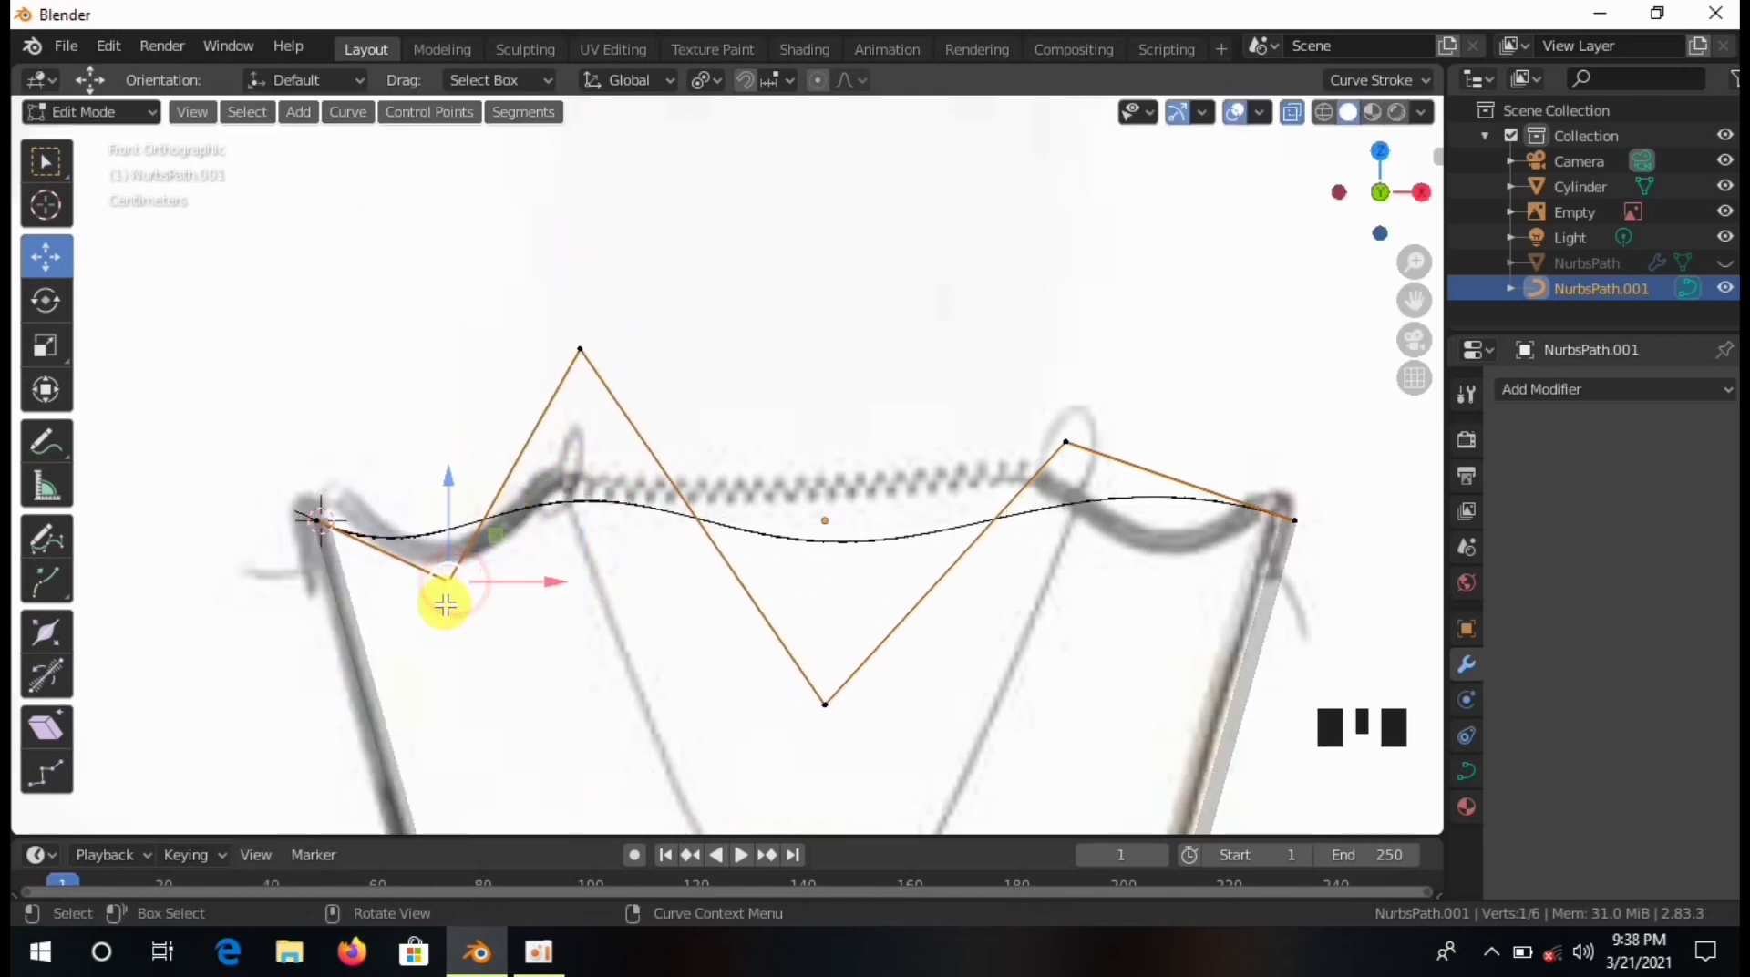
{"action": "left_click_drag", "start_coordinate": [447, 496], "coordinate": [446, 578]}
{"action": "left_click_drag", "start_coordinate": [583, 346], "coordinate": [584, 259]}
Subdivide the path segment between the right inner control point and the right end point.
{"action": "left_click", "coordinate": [837, 539]}
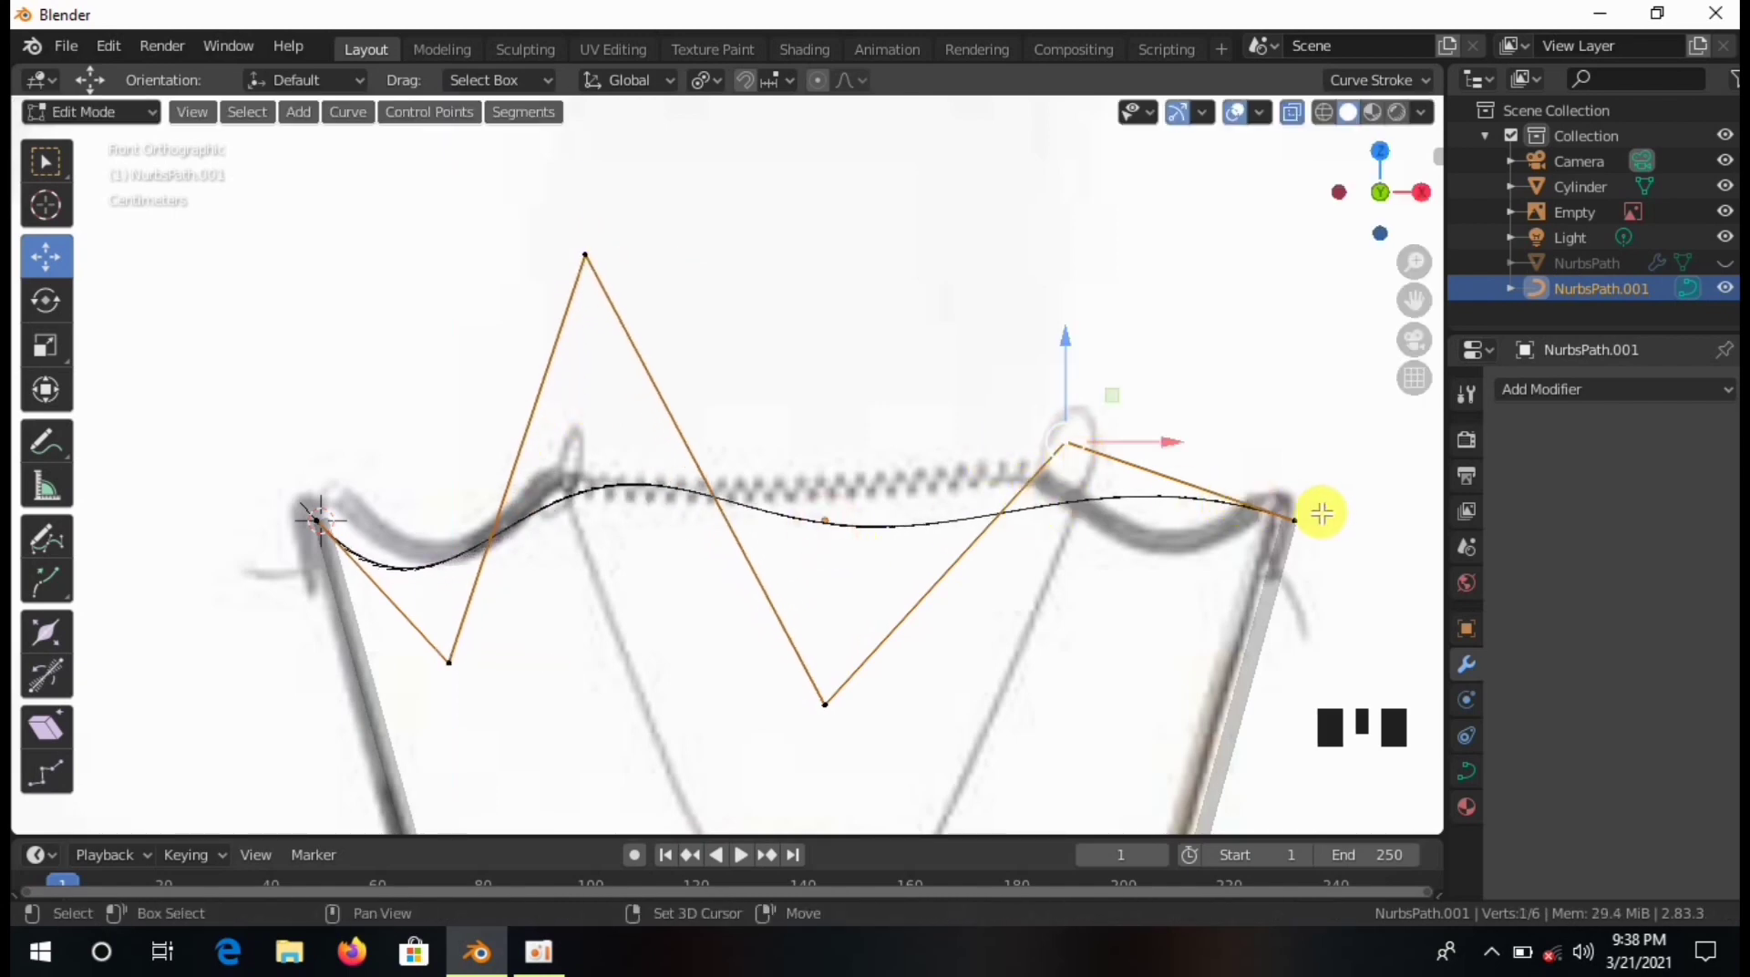
{"action": "left_click", "coordinate": [1311, 521], "text": "shift"}
{"action": "right_click", "coordinate": [1311, 522]}
{"action": "left_click", "coordinate": [1203, 226]}
Lower the new right control point and raise the right inner control point so the curve follows the right hook.
{"action": "left_click", "coordinate": [1194, 486]}
{"action": "left_click_drag", "start_coordinate": [1180, 381], "coordinate": [1182, 605]}
{"action": "left_click", "coordinate": [1061, 438]}
{"action": "left_click_drag", "start_coordinate": [1066, 353], "coordinate": [1065, 830]}
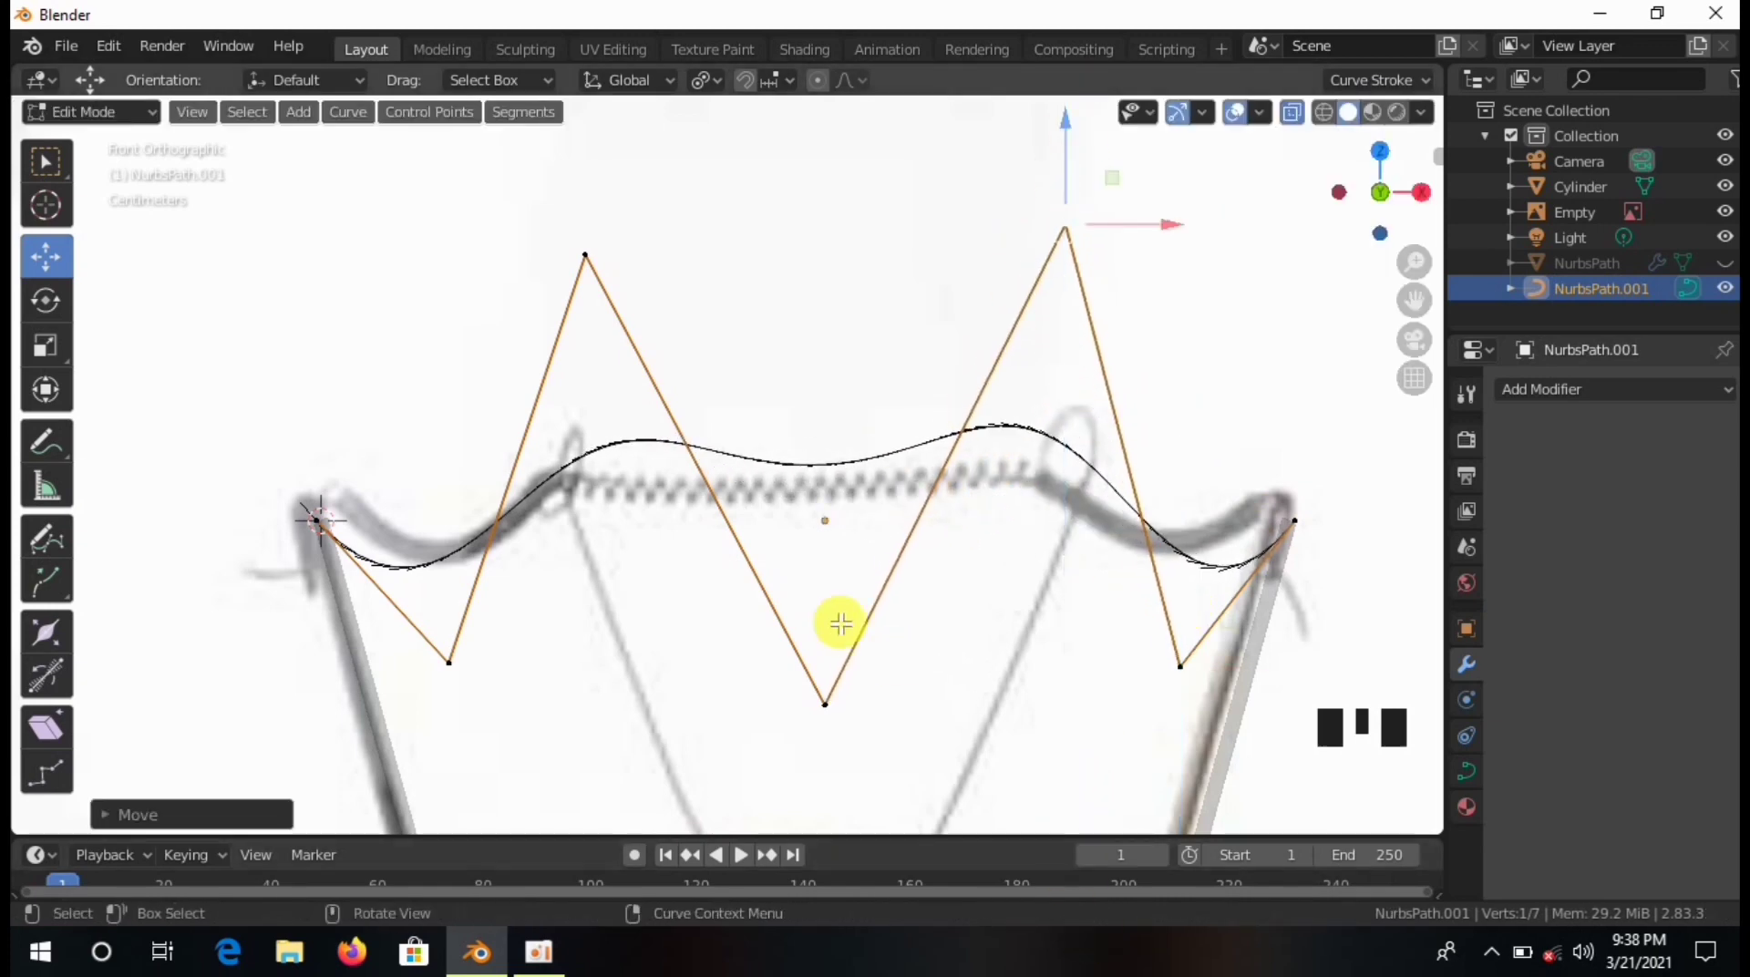
Lower the middle control point of the filament curve, shift the left inner point outward and lower the right inner point slightly.
{"action": "left_click", "coordinate": [823, 704]}
{"action": "left_click_drag", "start_coordinate": [820, 731], "coordinate": [833, 806]}
{"action": "mouse_move", "coordinate": [594, 256]}
{"action": "left_mouse_down"}
{"action": "mouse_move", "coordinate": [620, 262]}
{"action": "mouse_move", "coordinate": [576, 275]}
{"action": "left_mouse_up"}
{"action": "left_click_drag", "start_coordinate": [1103, 227], "coordinate": [1200, 227]}
{"action": "left_click_drag", "start_coordinate": [1101, 176], "coordinate": [1051, 161]}
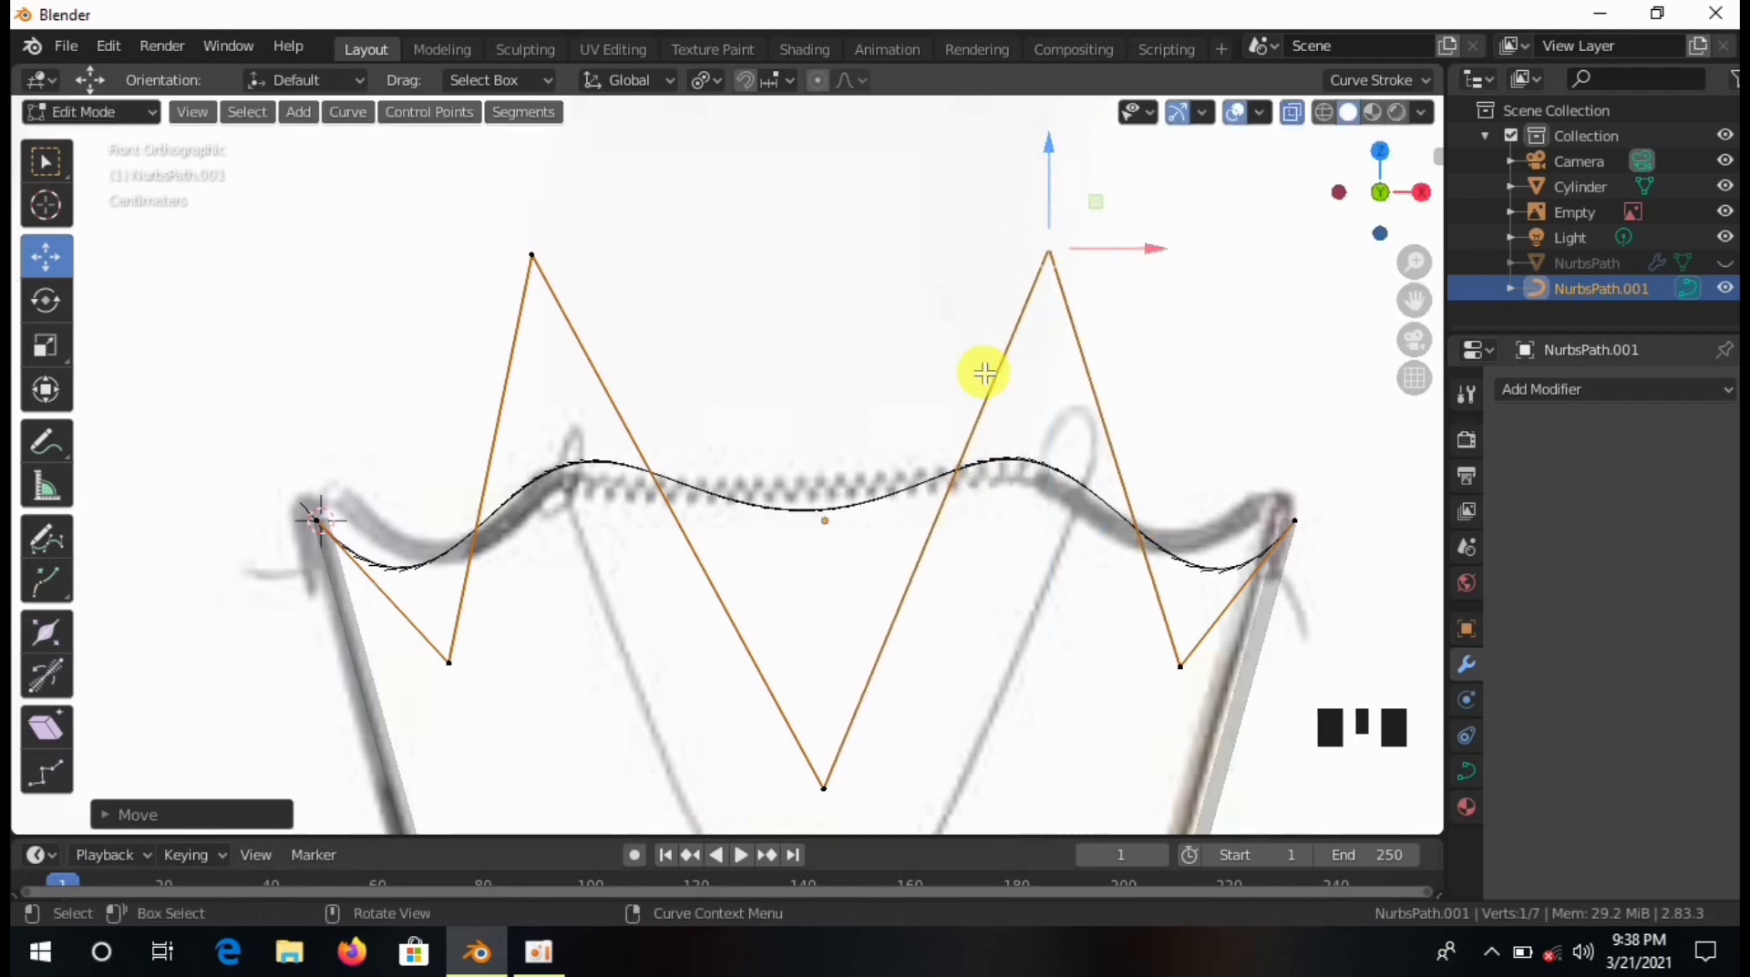
Raise the right end point, move the lower right control point inward, nudge the upper left point right, and return to Object Mode.
{"action": "scroll", "coordinate": [1126, 512], "scroll_direction": "down", "scroll_amount": 4}
{"action": "scroll", "coordinate": [1185, 543], "scroll_direction": "up", "scroll_amount": 3}
{"action": "left_click", "coordinate": [1192, 515]}
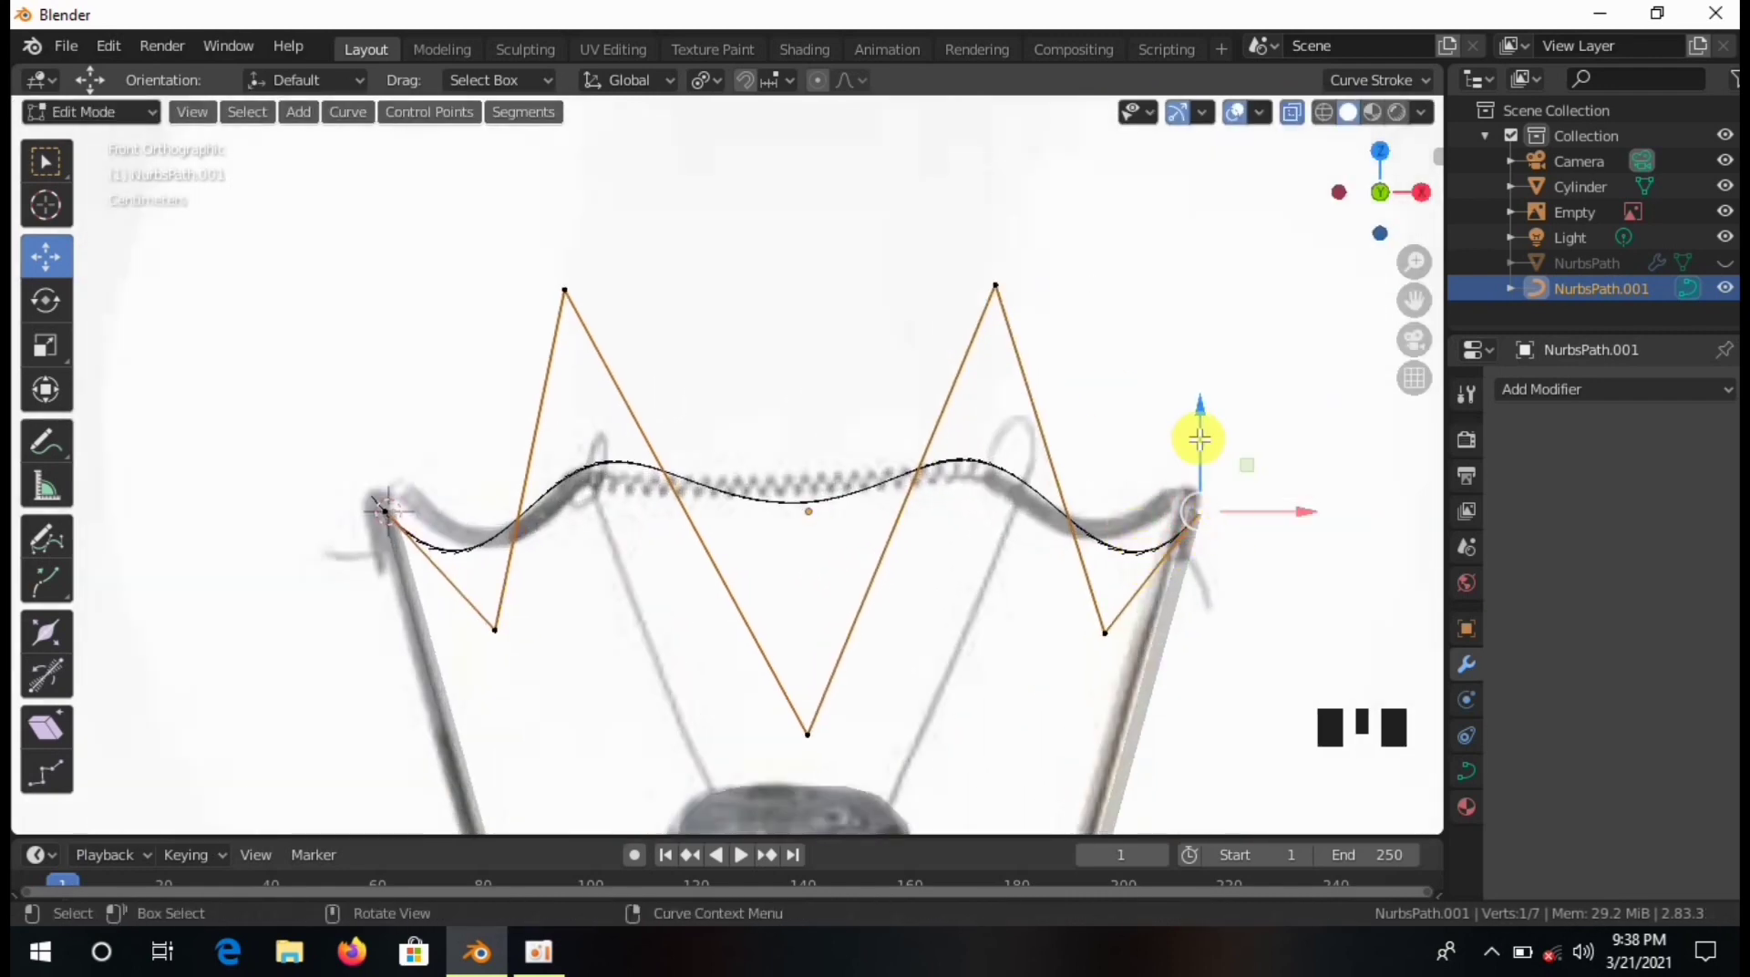
{"action": "left_click_drag", "start_coordinate": [1199, 439], "coordinate": [1200, 406]}
{"action": "left_click", "coordinate": [1105, 631]}
{"action": "left_click_drag", "start_coordinate": [1160, 632], "coordinate": [1102, 634]}
{"action": "left_click_drag", "start_coordinate": [562, 289], "coordinate": [637, 310]}
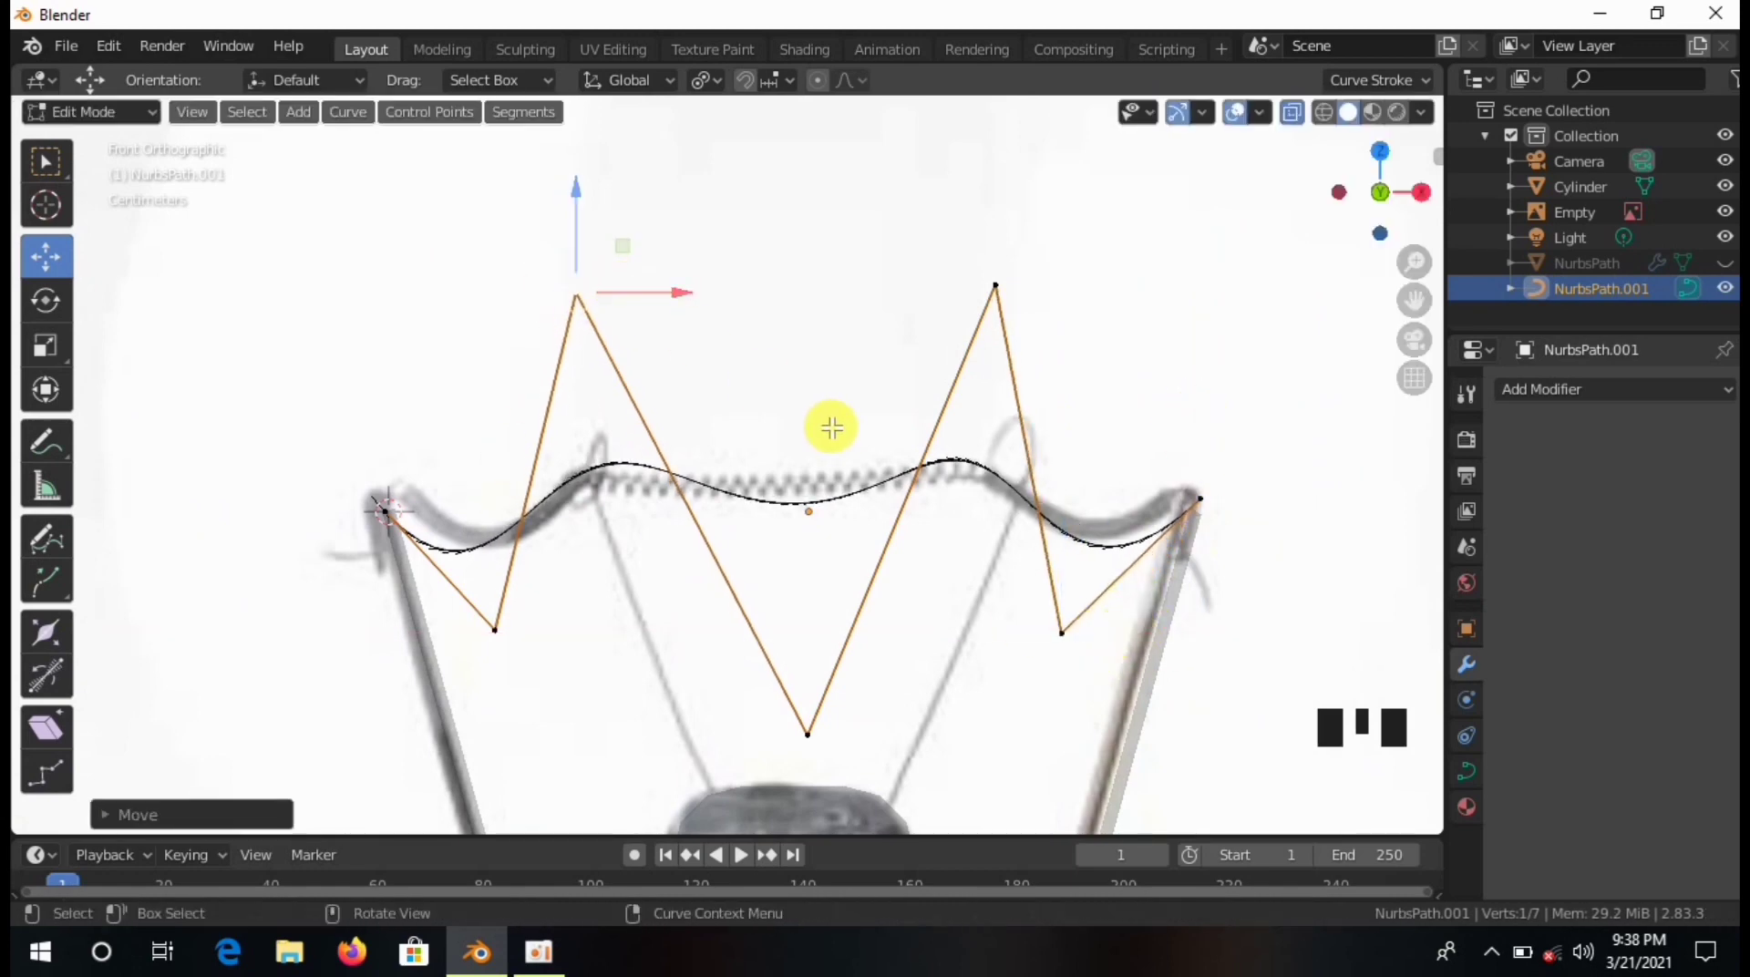
{"action": "scroll", "coordinate": [832, 422], "scroll_direction": "down", "scroll_amount": 3}
{"action": "middle_click_drag", "start_coordinate": [1096, 476], "coordinate": [796, 489]}
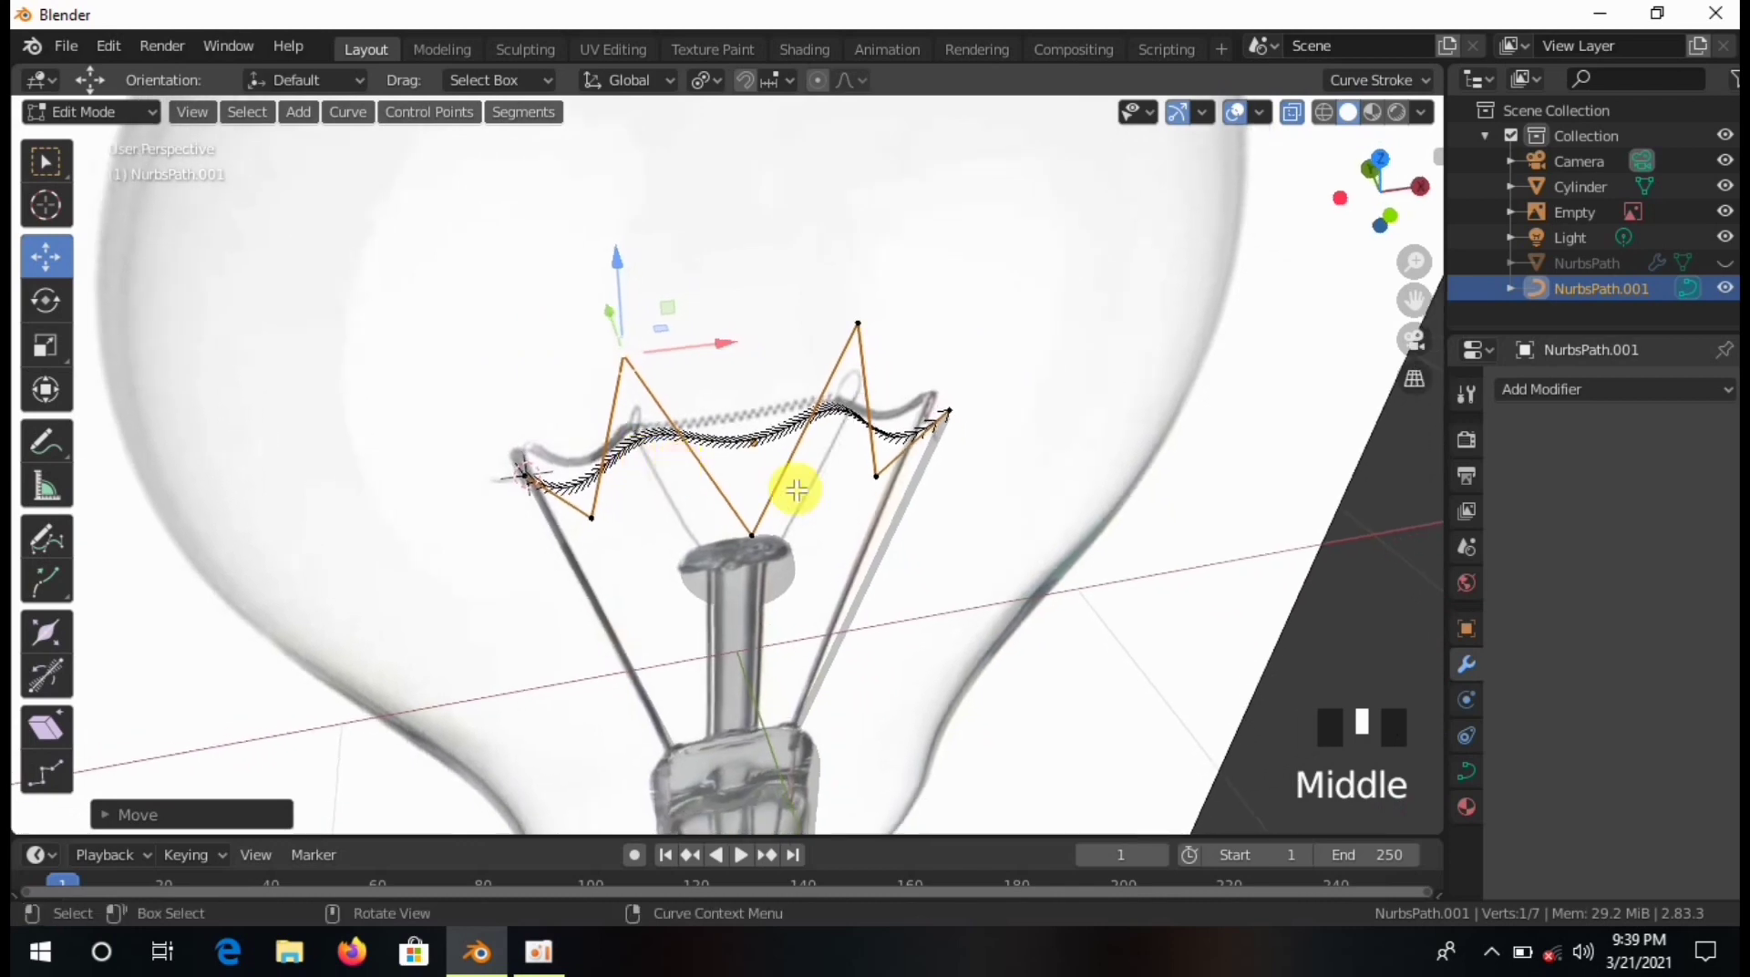
{"action": "left_click", "coordinate": [86, 111]}
{"action": "left_click", "coordinate": [73, 144]}
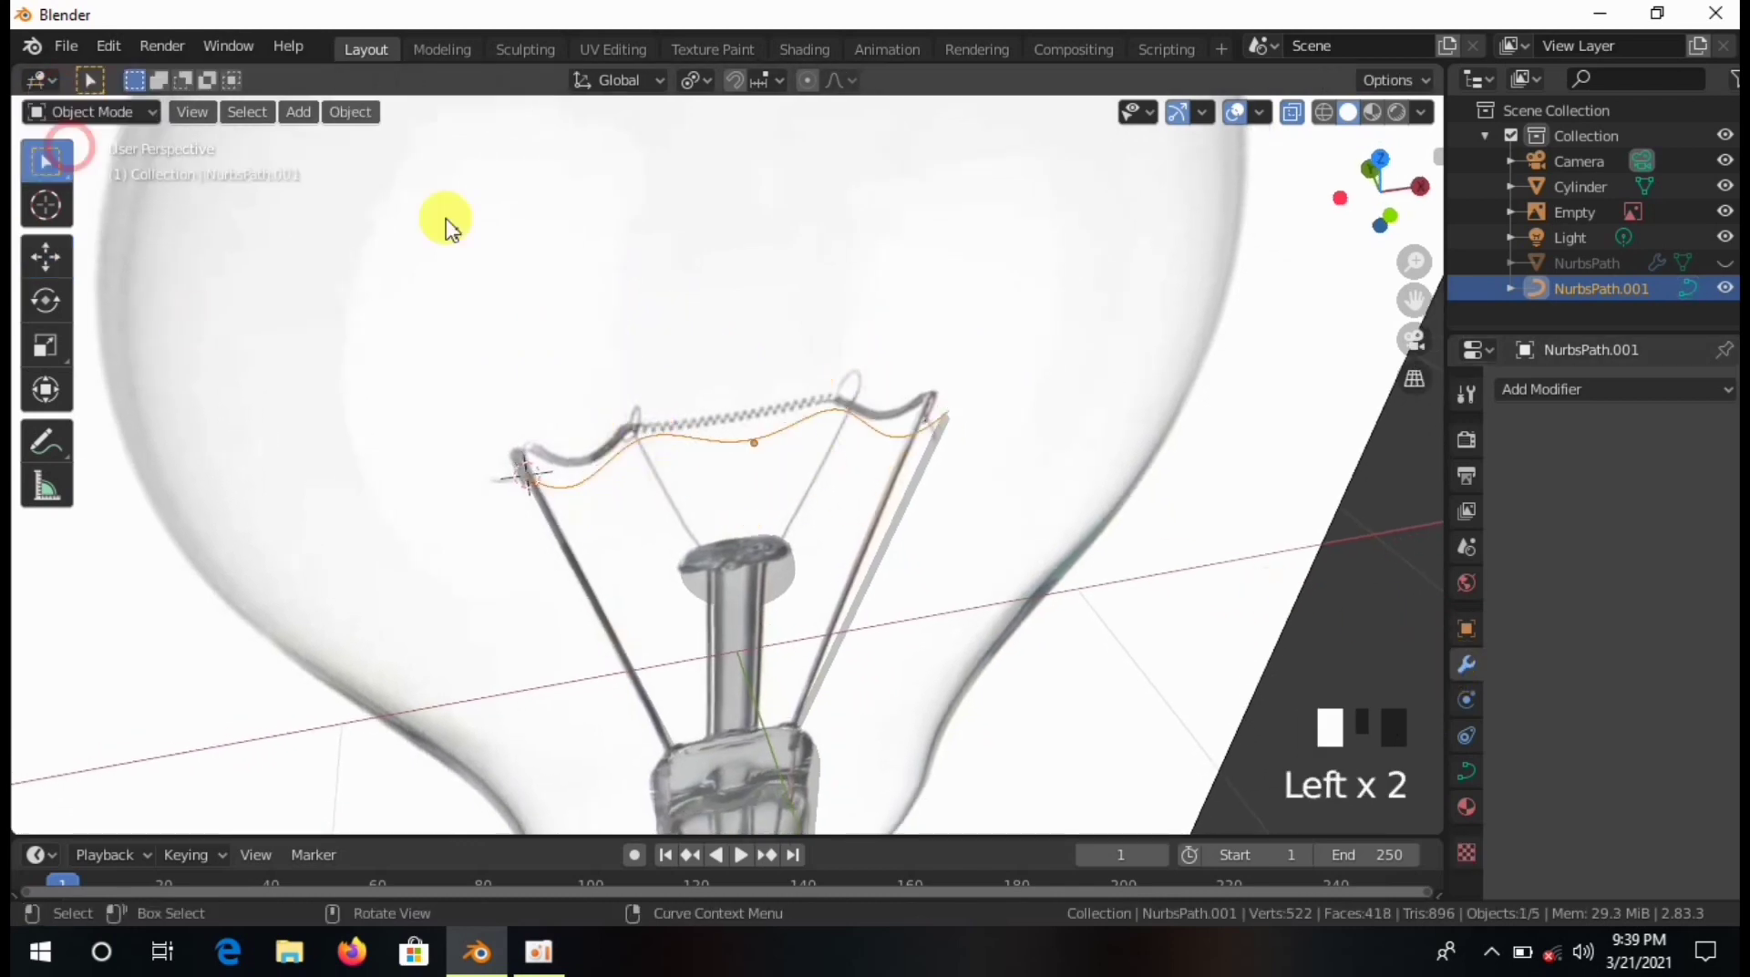
{"action": "scroll", "coordinate": [1485, 702], "scroll_direction": "down", "scroll_amount": 2}
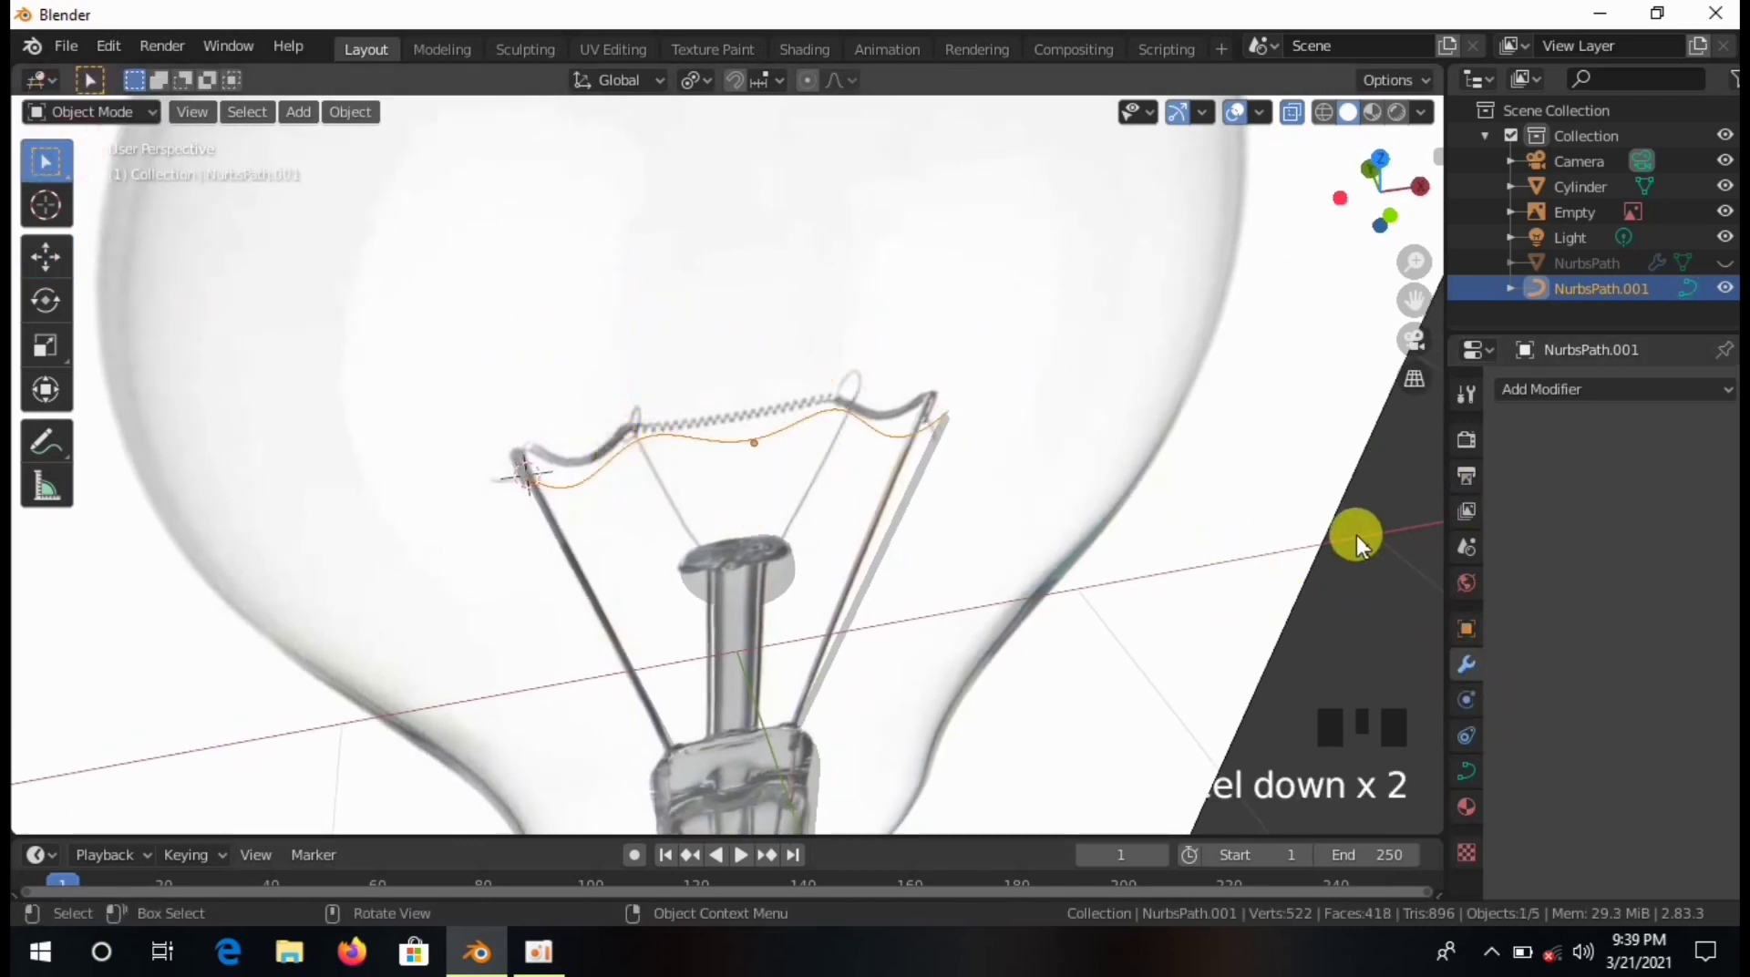
{"action": "left_click", "coordinate": [1465, 393]}
{"action": "left_click", "coordinate": [872, 429]}
{"action": "left_click", "coordinate": [874, 430]}
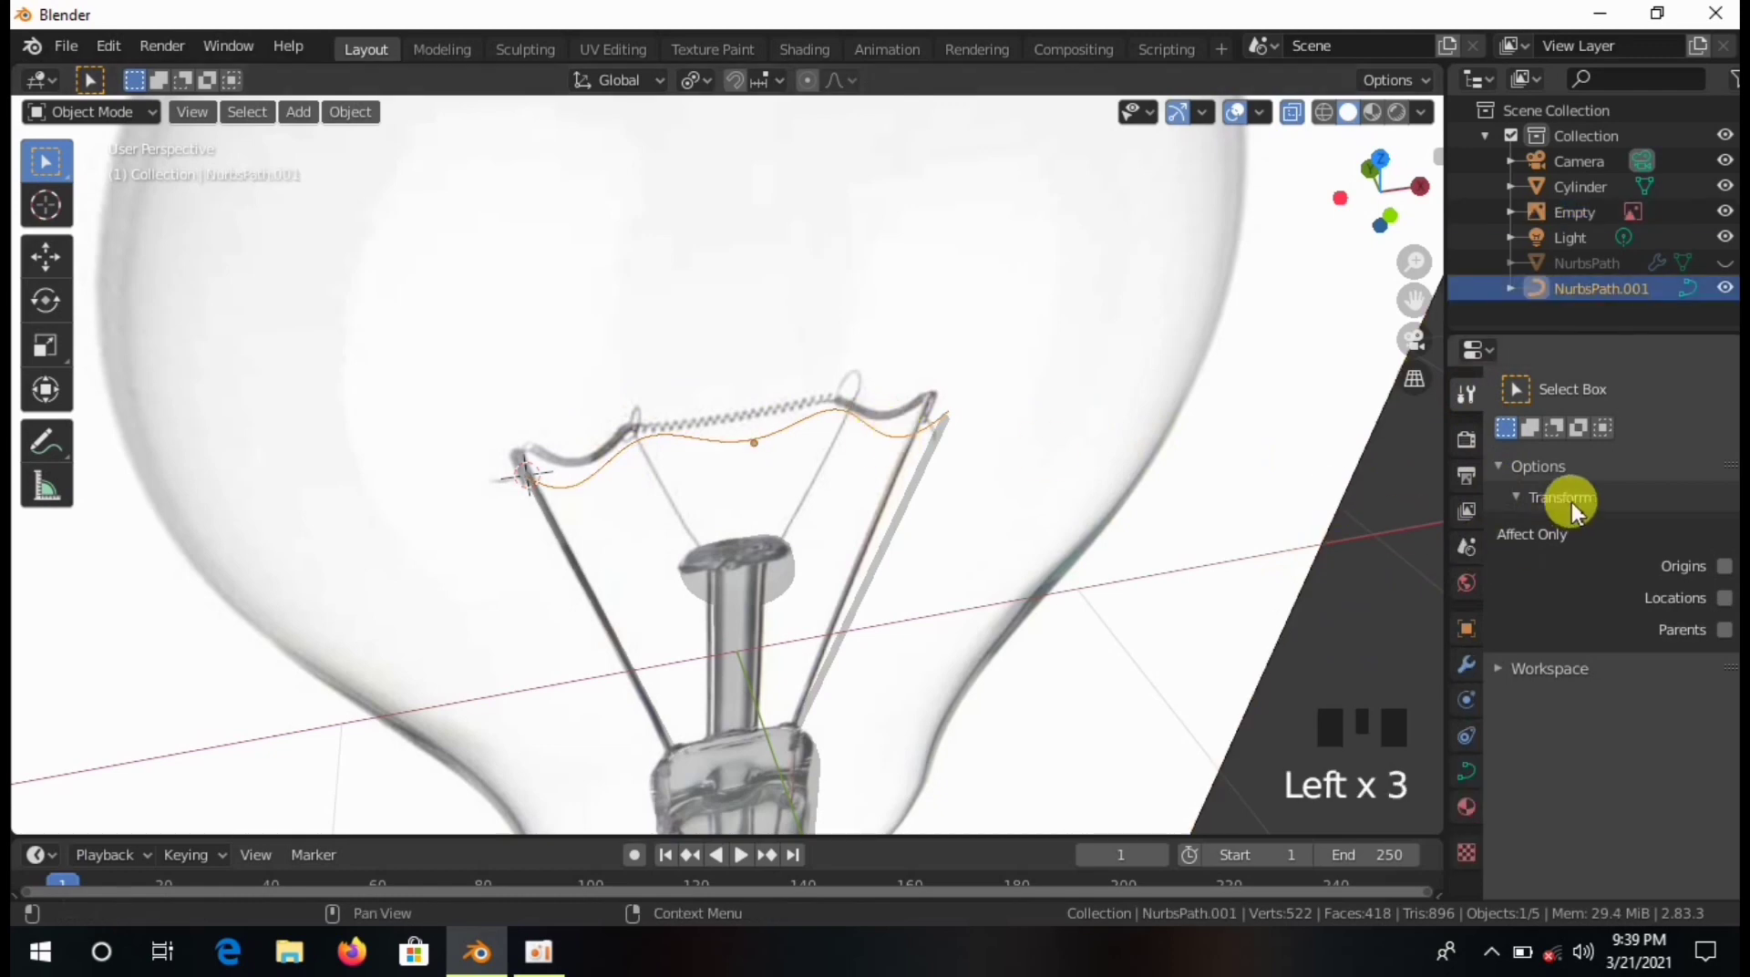
{"action": "left_click", "coordinate": [1465, 439]}
{"action": "left_click", "coordinate": [1465, 476]}
{"action": "left_click", "coordinate": [1467, 509]}
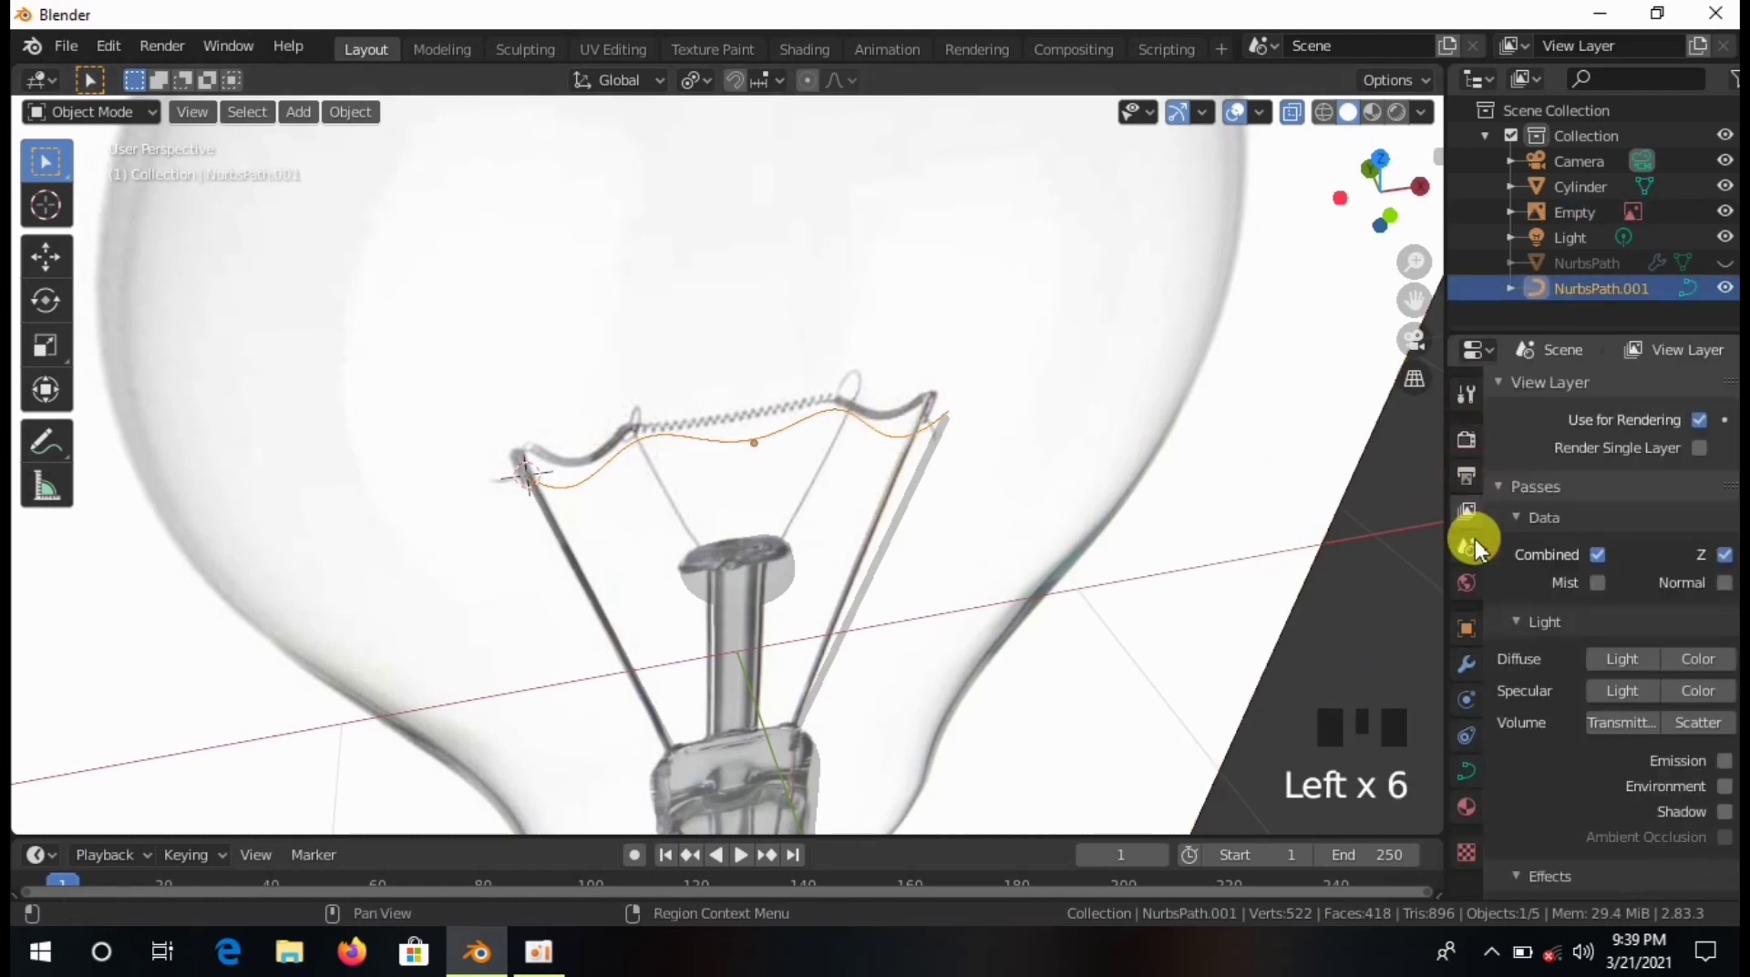
{"action": "left_click", "coordinate": [1466, 546]}
{"action": "left_click", "coordinate": [1470, 660]}
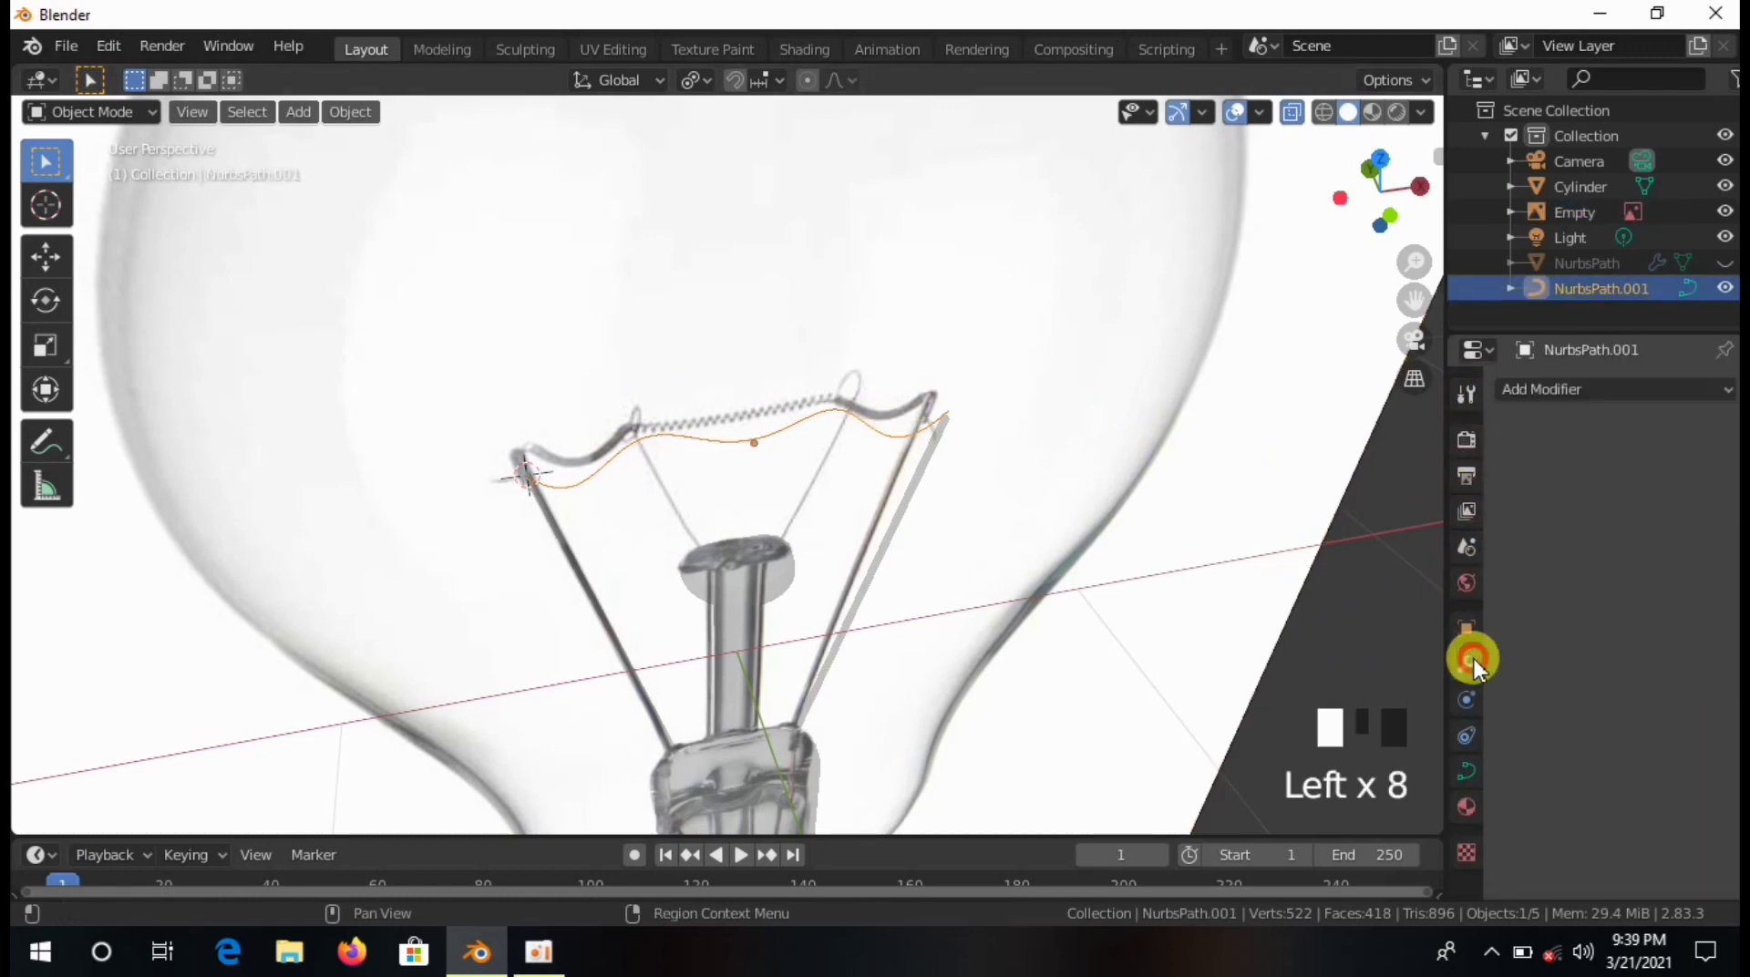
{"action": "left_click", "coordinate": [1662, 388]}
{"action": "left_click", "coordinate": [1325, 479]}
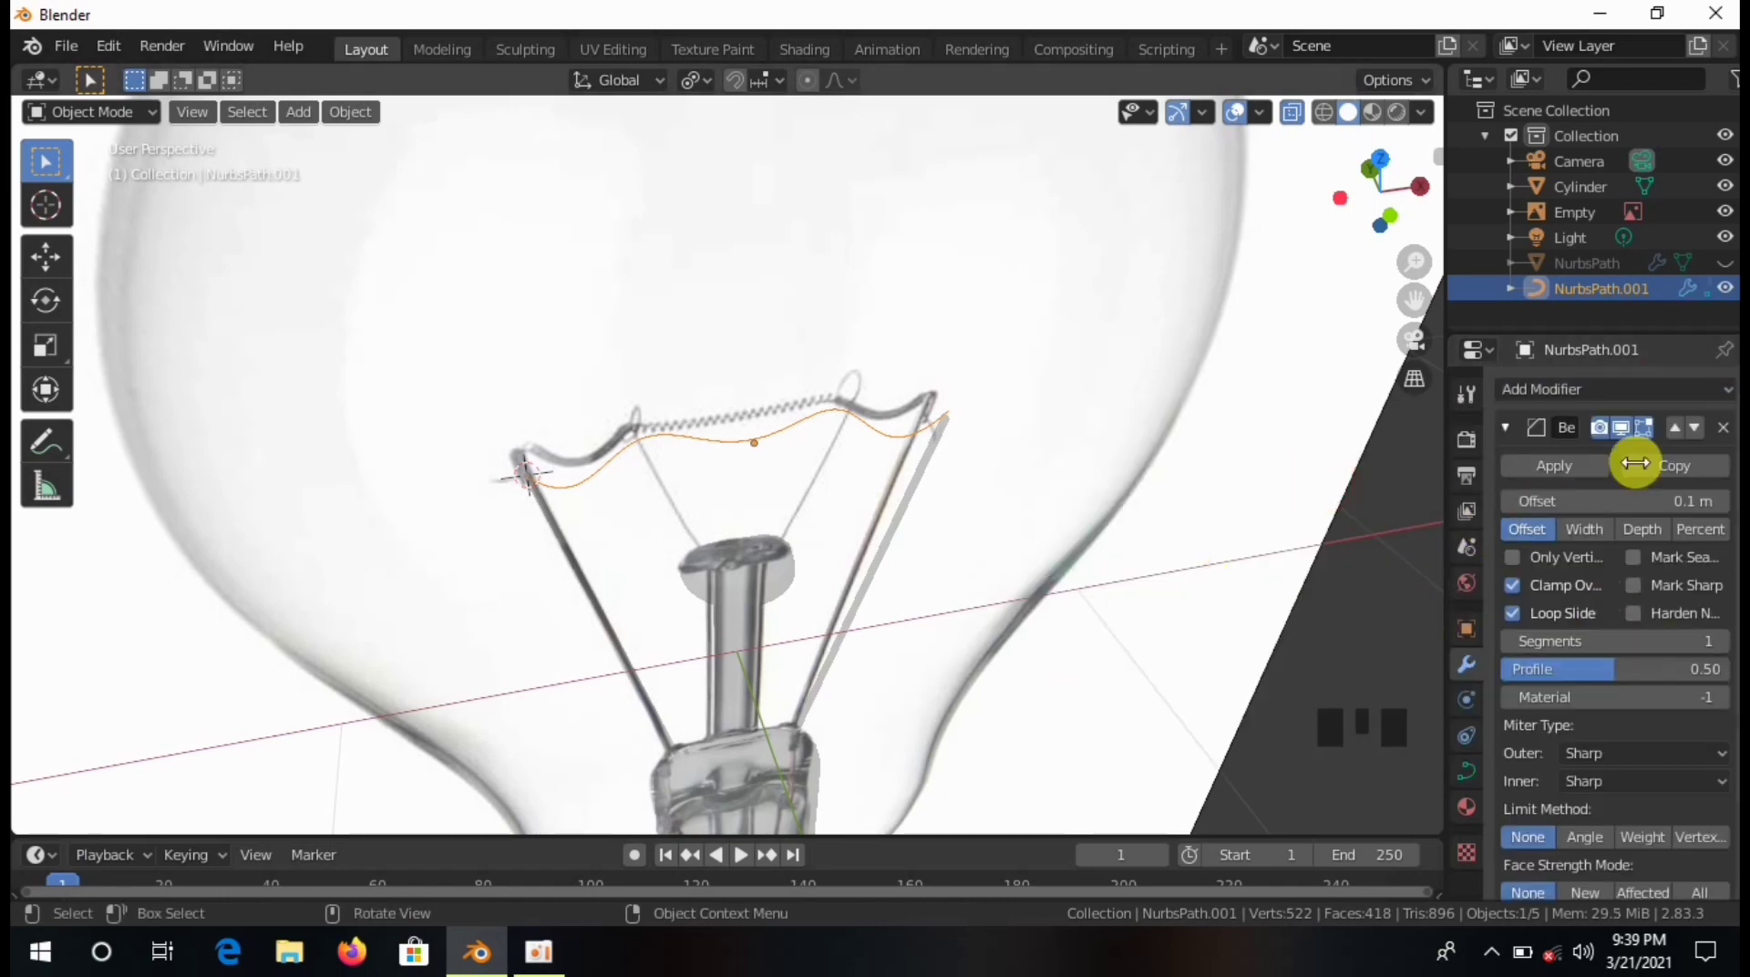
{"action": "left_click", "coordinate": [1722, 427]}
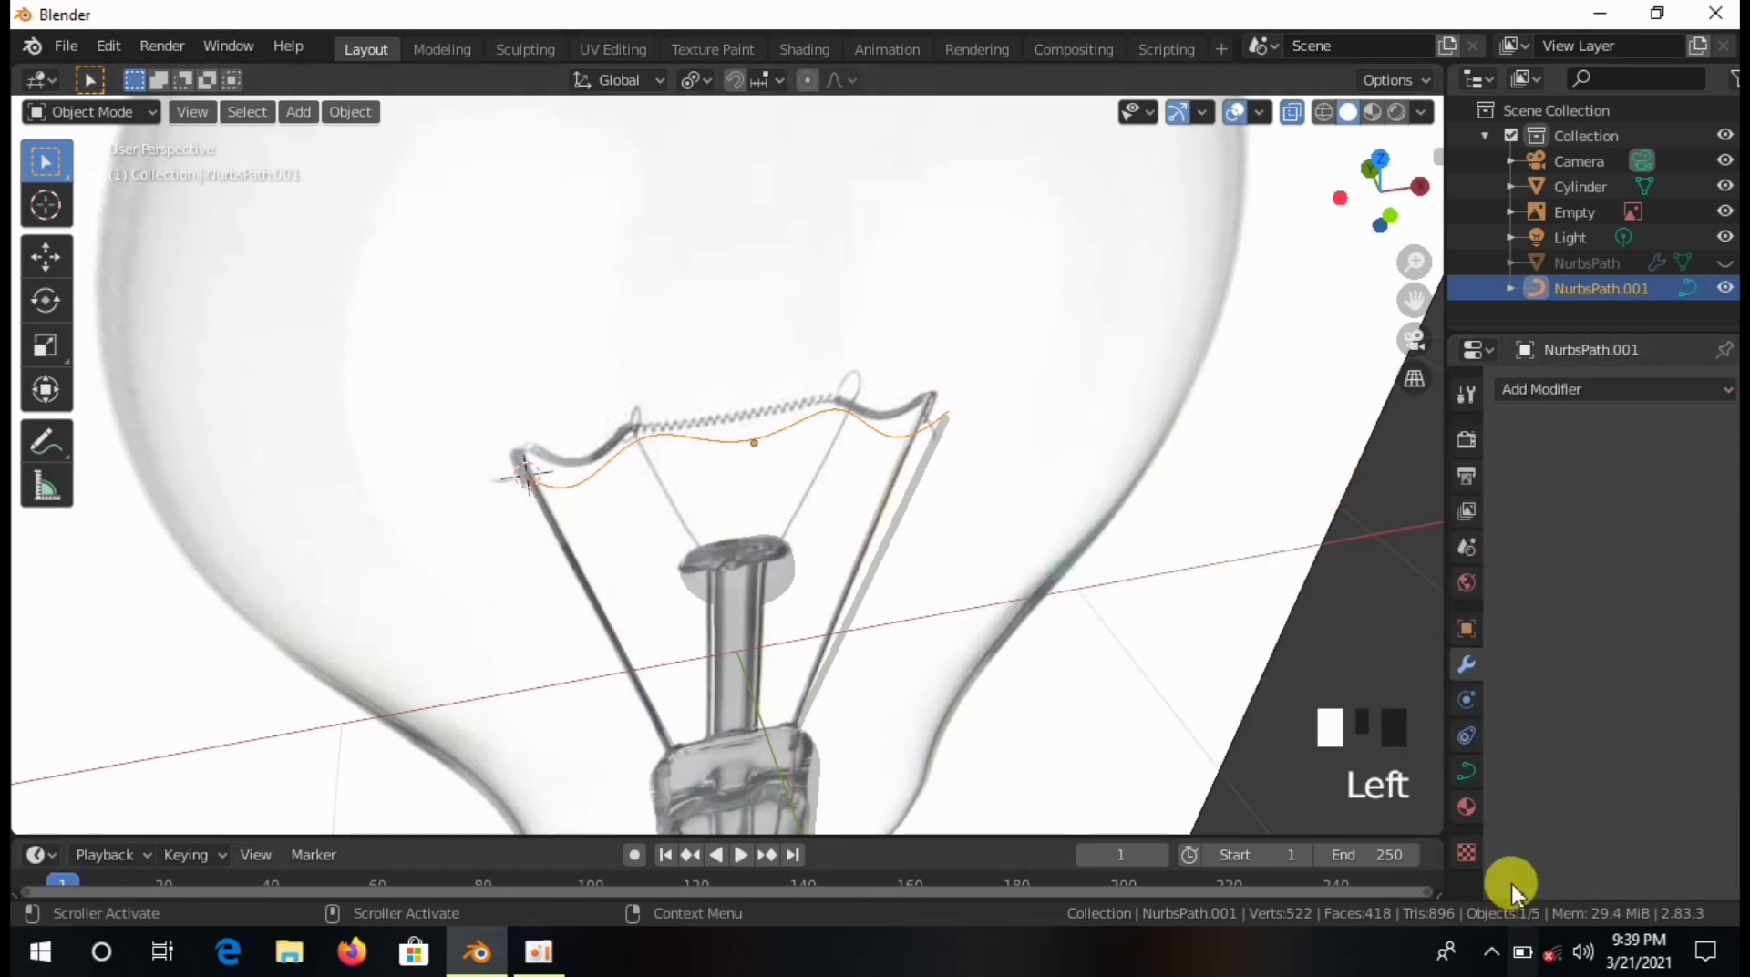
Set the filament curve's geometry extrusion to 0.03 m.
{"action": "left_click", "coordinate": [1467, 771]}
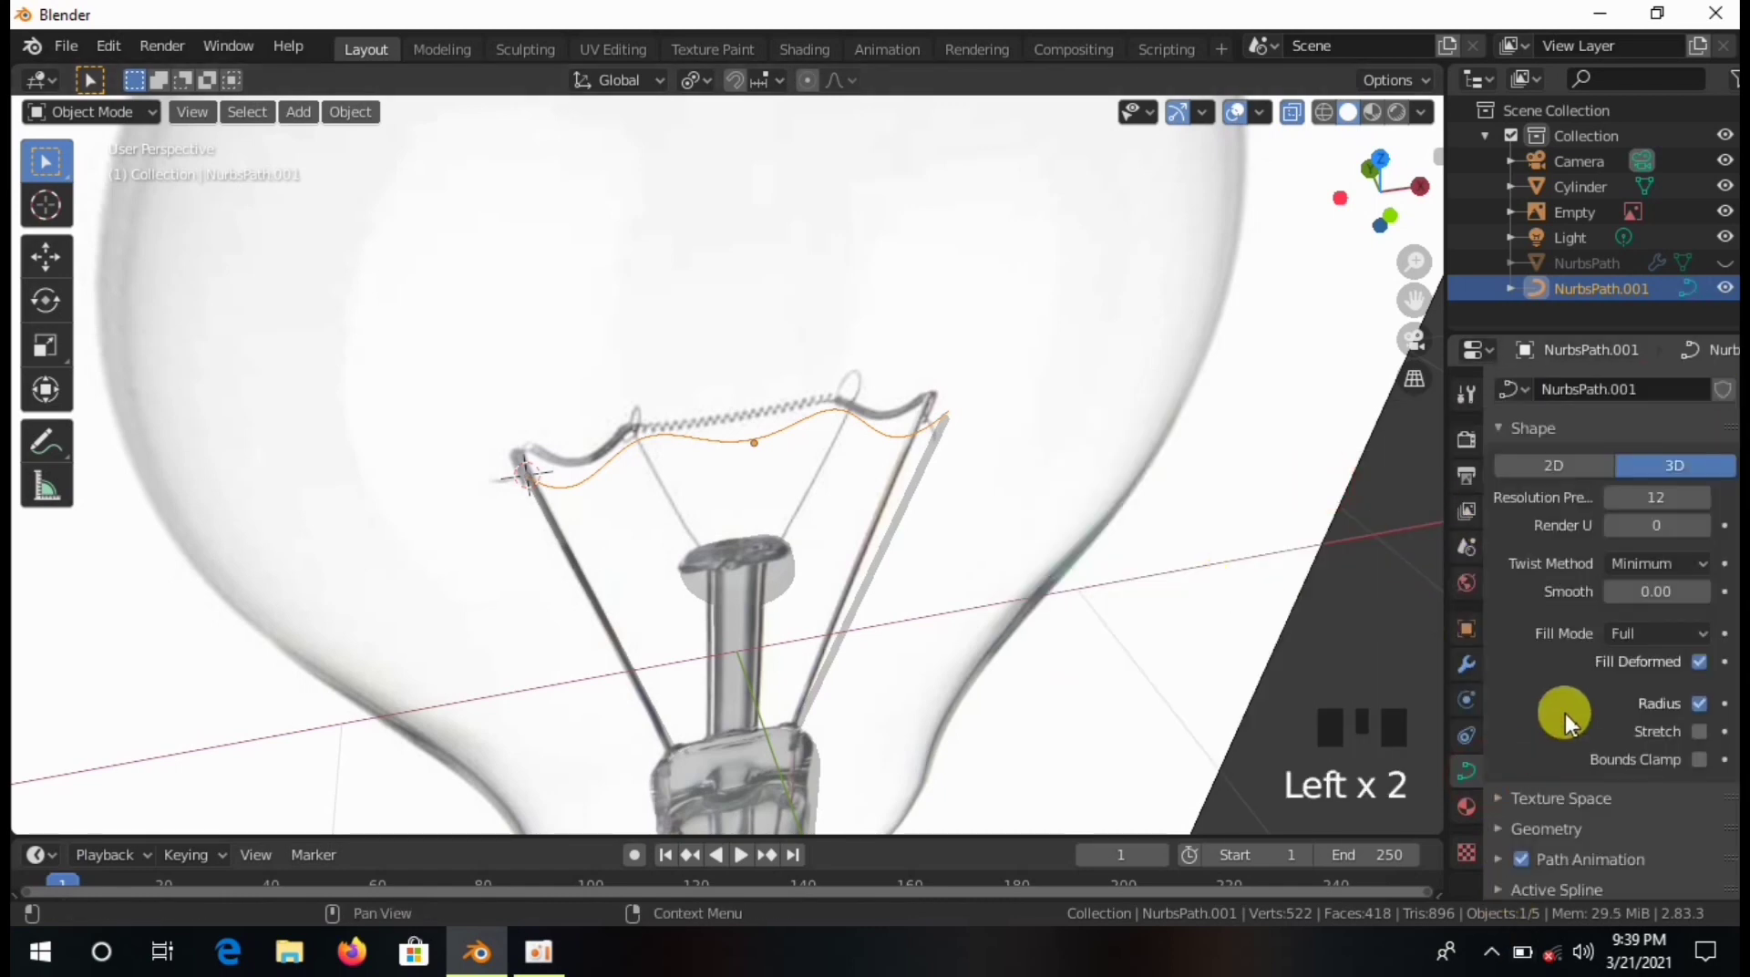
{"action": "left_click", "coordinate": [1536, 830]}
{"action": "scroll", "coordinate": [1640, 833], "scroll_direction": "down", "scroll_amount": 3}
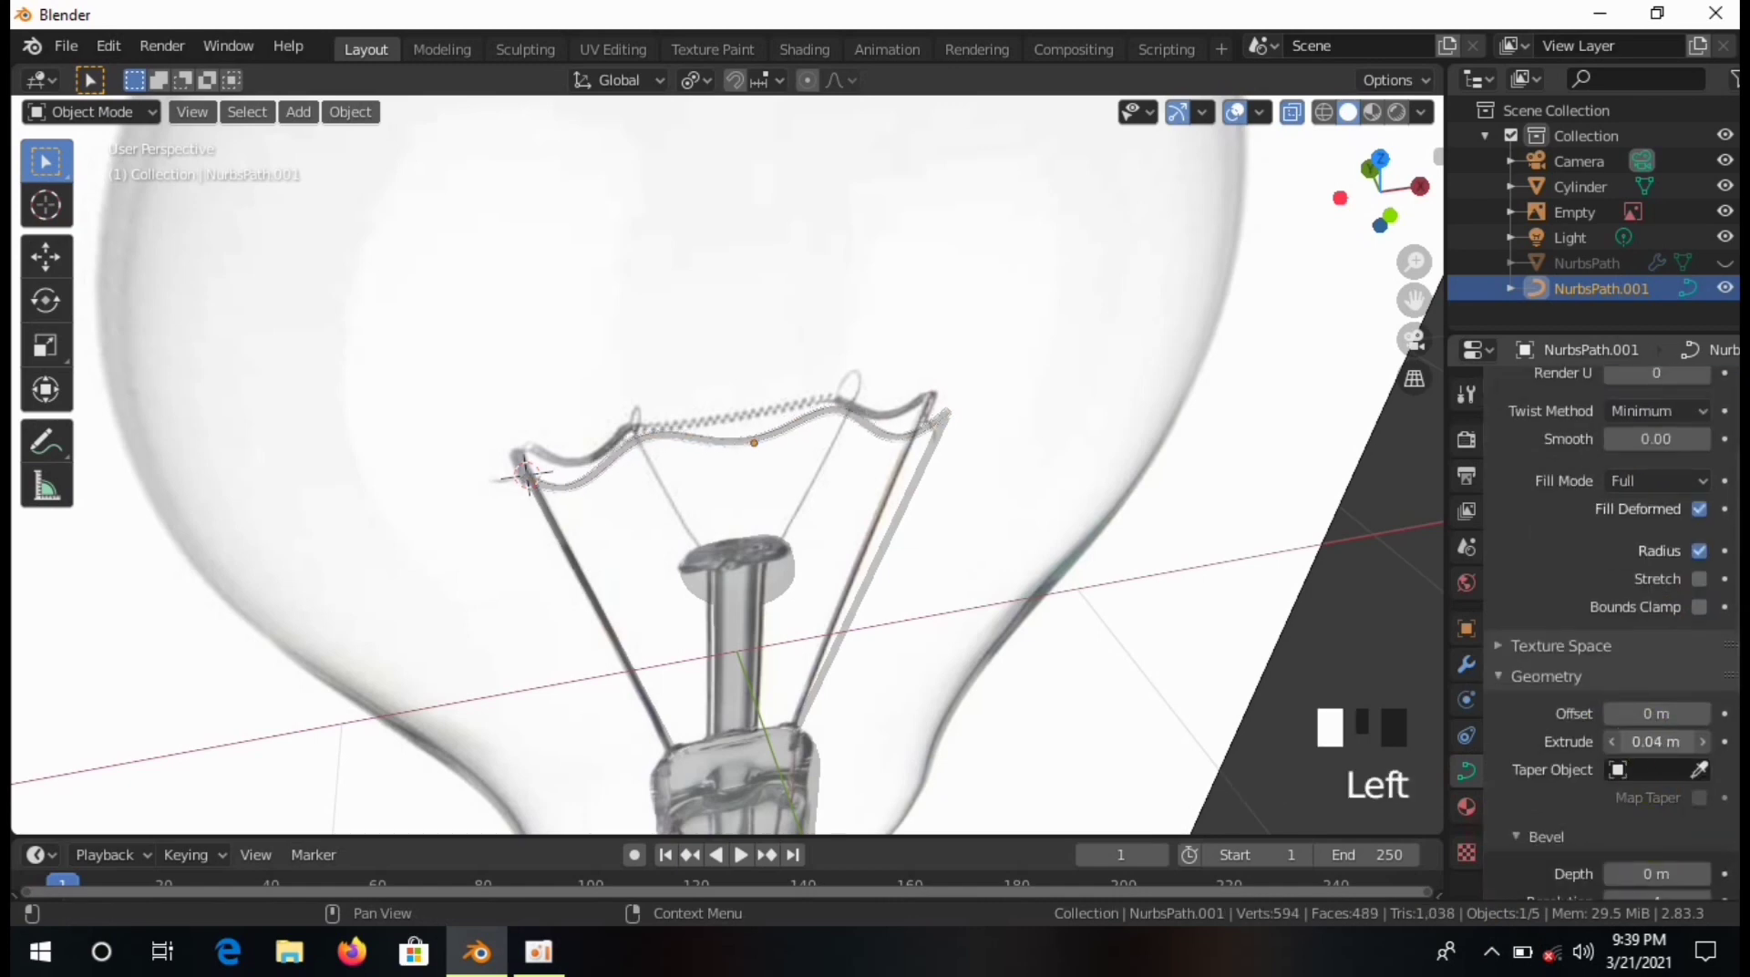
{"action": "scroll", "coordinate": [543, 511], "scroll_direction": "up", "scroll_amount": 9}
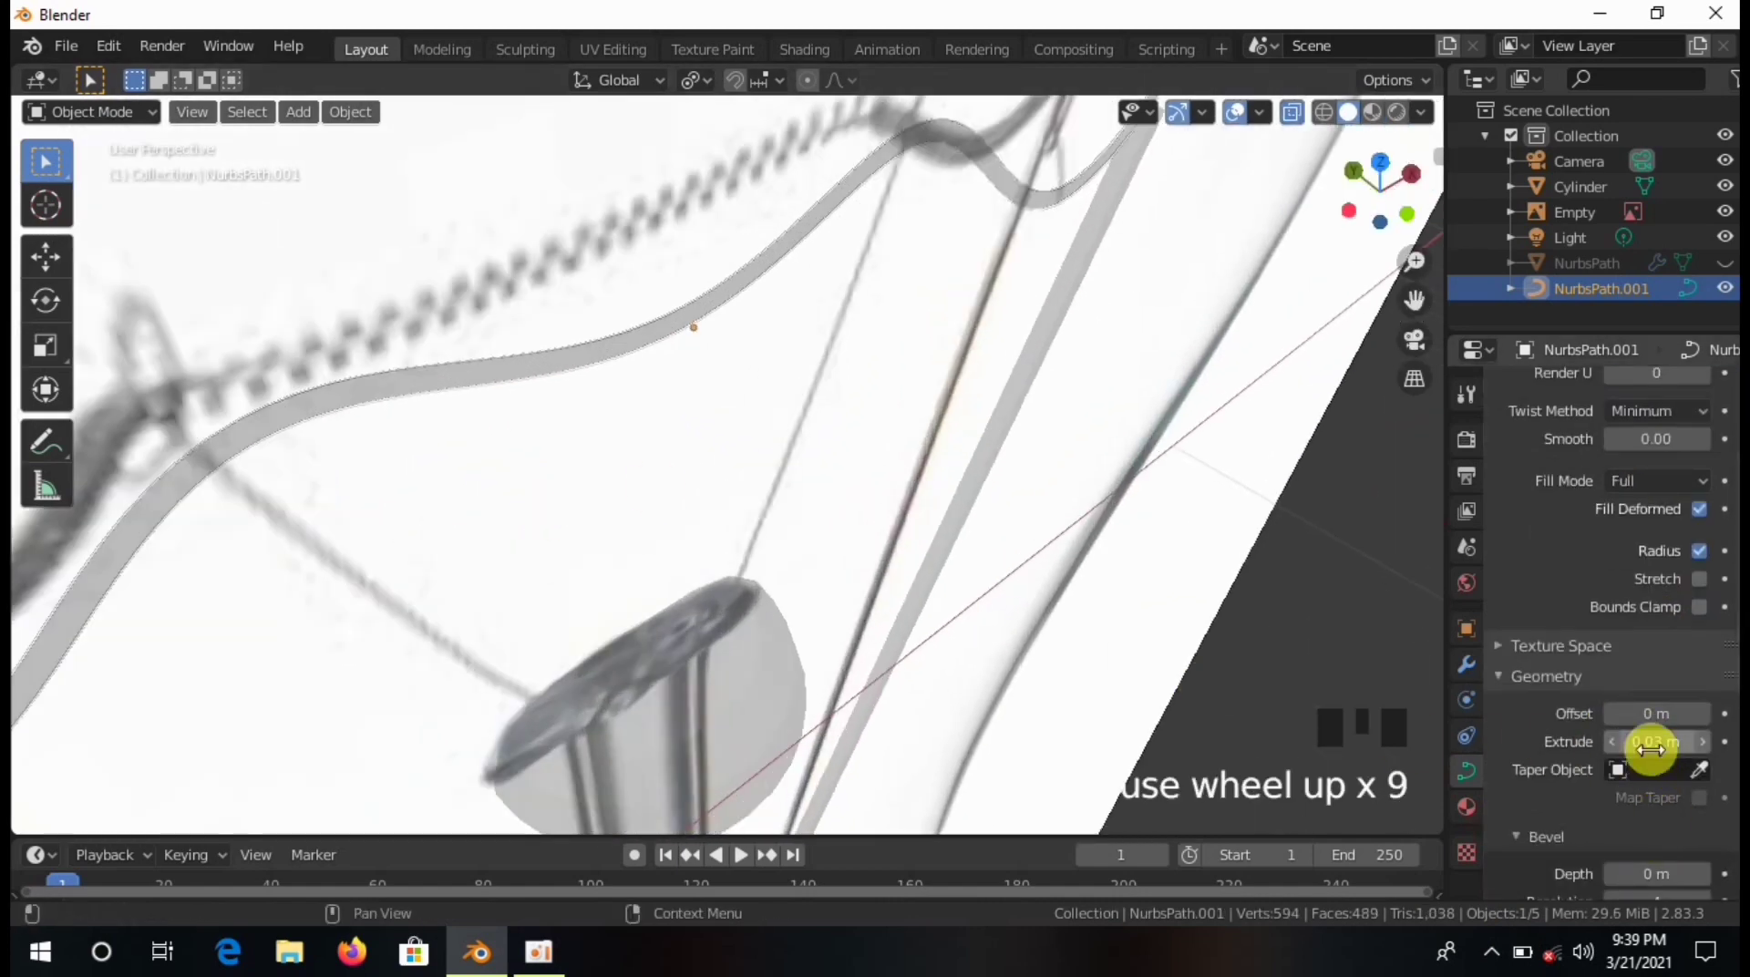
{"action": "scroll", "coordinate": [1654, 820], "scroll_direction": "down", "scroll_amount": 8}
{"action": "scroll", "coordinate": [1649, 792], "scroll_direction": "up", "scroll_amount": 8}
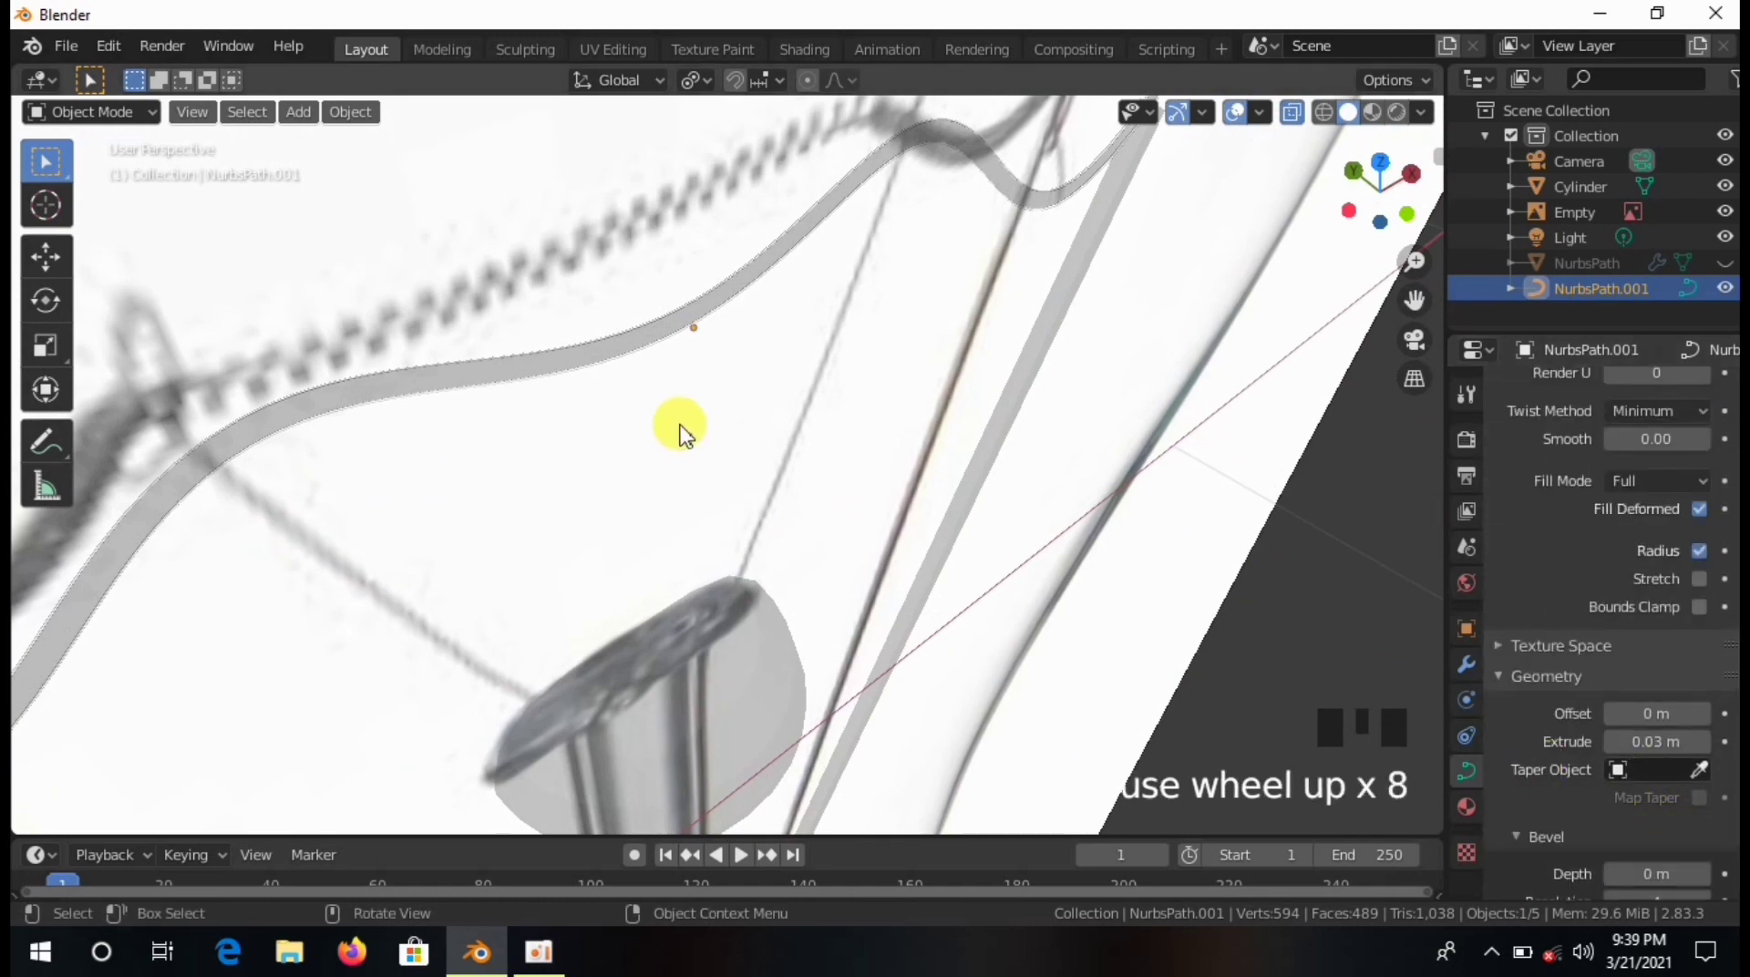
{"action": "scroll", "coordinate": [751, 534], "scroll_direction": "down", "scroll_amount": 1}
{"action": "scroll", "coordinate": [1671, 637], "scroll_direction": "up", "scroll_amount": 10}
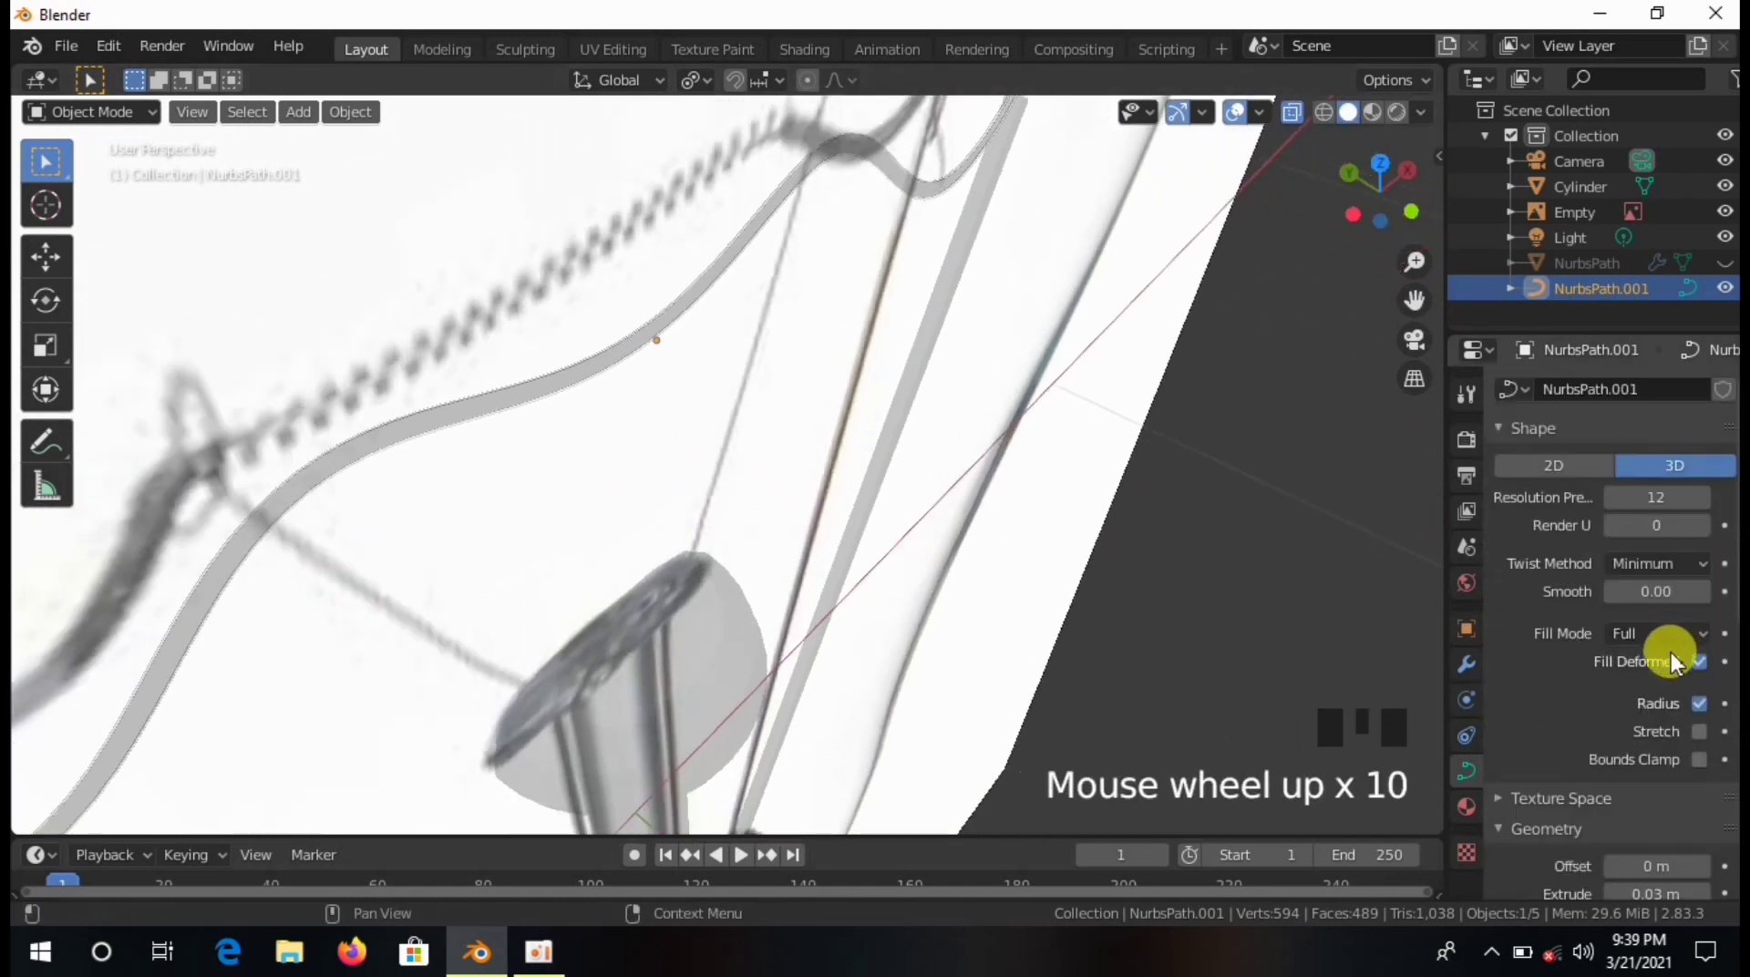
Give the filament curve a bevel depth of 0.02 m and turn off X-ray shading.
{"action": "scroll", "coordinate": [1640, 670], "scroll_direction": "down", "scroll_amount": 4}
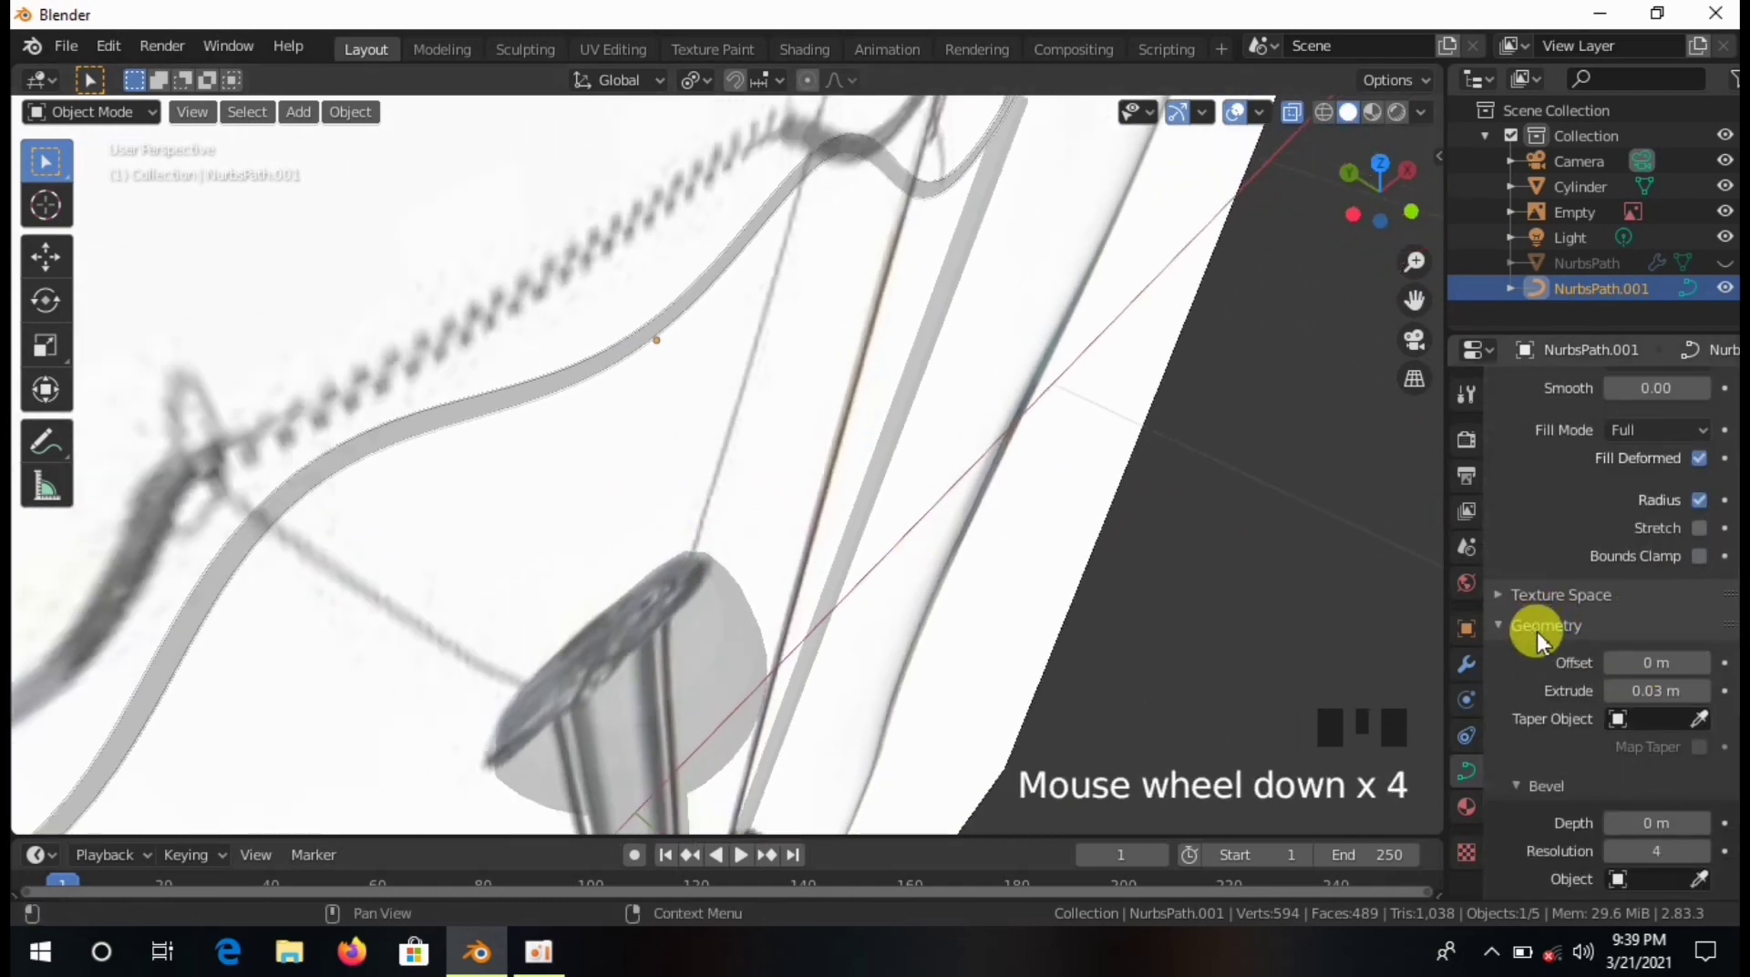
{"action": "mouse_move", "coordinate": [1634, 823]}
{"action": "left_mouse_down"}
{"action": "mouse_move", "coordinate": [1668, 822]}
{"action": "mouse_move", "coordinate": [1635, 823]}
{"action": "left_mouse_up"}
{"action": "scroll", "coordinate": [1185, 456], "scroll_direction": "down", "scroll_amount": 4}
{"action": "left_click", "coordinate": [1292, 112]}
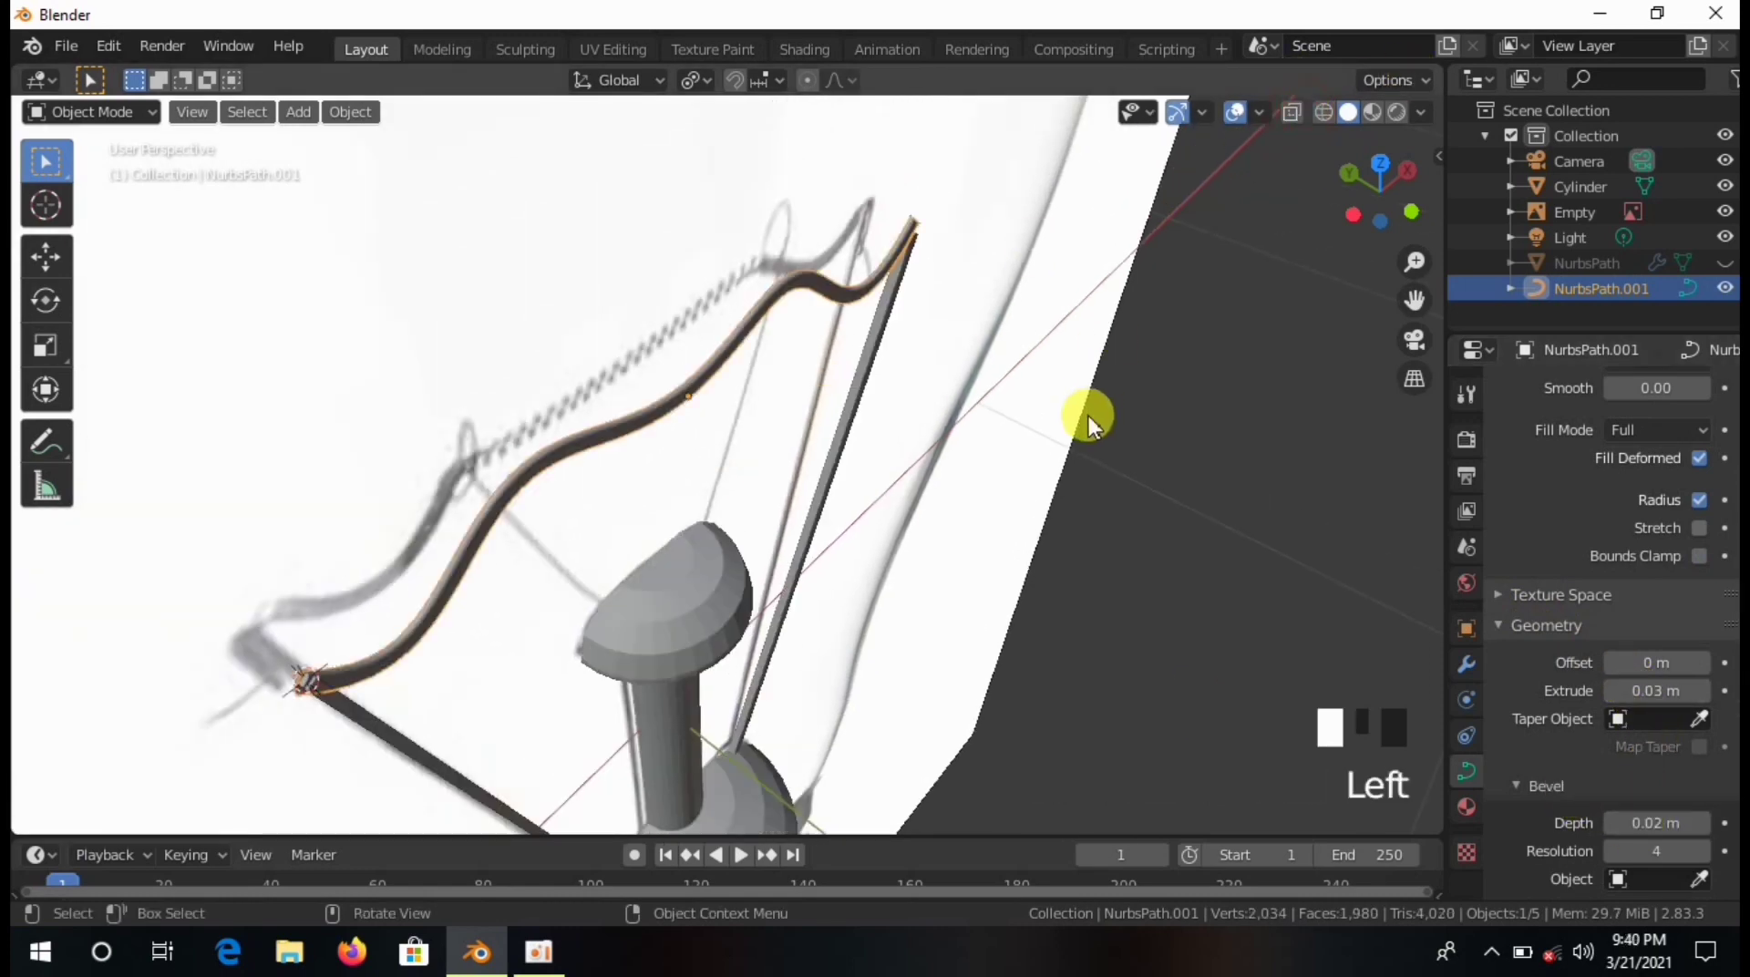
{"action": "middle_click_drag", "start_coordinate": [1088, 415], "coordinate": [701, 319]}
{"action": "scroll", "coordinate": [1073, 424], "scroll_direction": "up", "scroll_amount": 3}
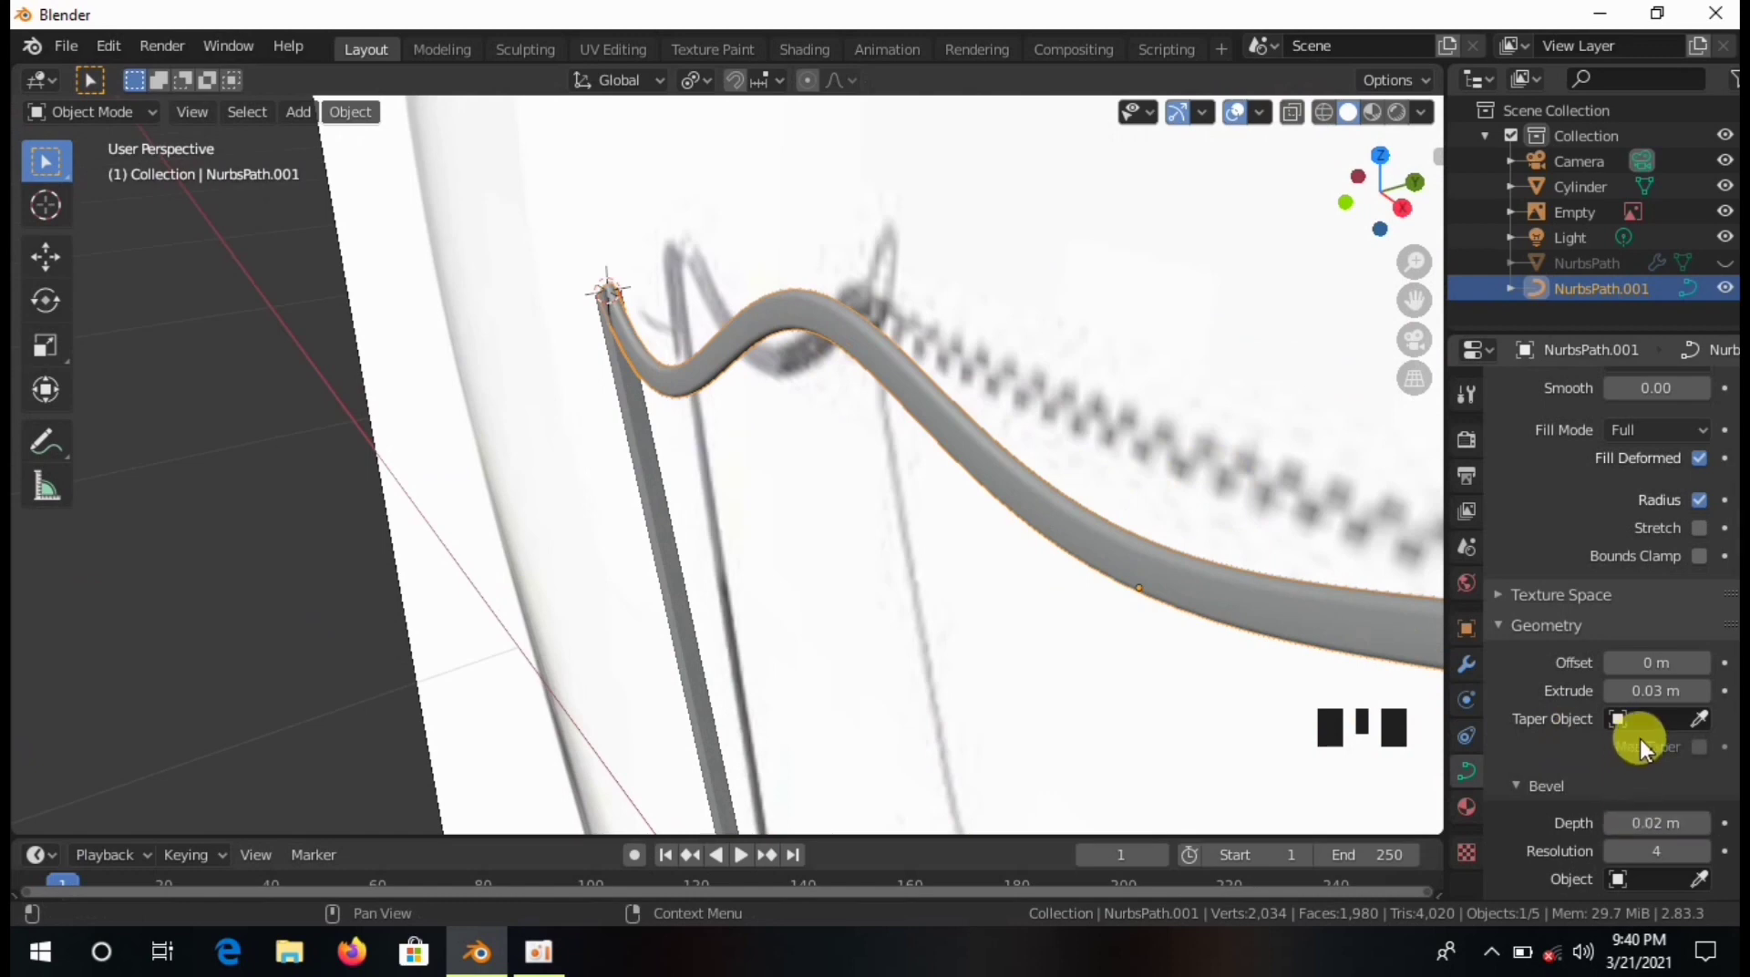
Try a bevel depth of 0.15 m on the filament curve.
{"action": "scroll", "coordinate": [1644, 765], "scroll_direction": "down", "scroll_amount": 3}
{"action": "left_click_drag", "start_coordinate": [1638, 663], "coordinate": [1693, 663]}
{"action": "scroll", "coordinate": [1653, 550], "scroll_direction": "up", "scroll_amount": 4}
{"action": "scroll", "coordinate": [1653, 550], "scroll_direction": "up", "scroll_amount": 3}
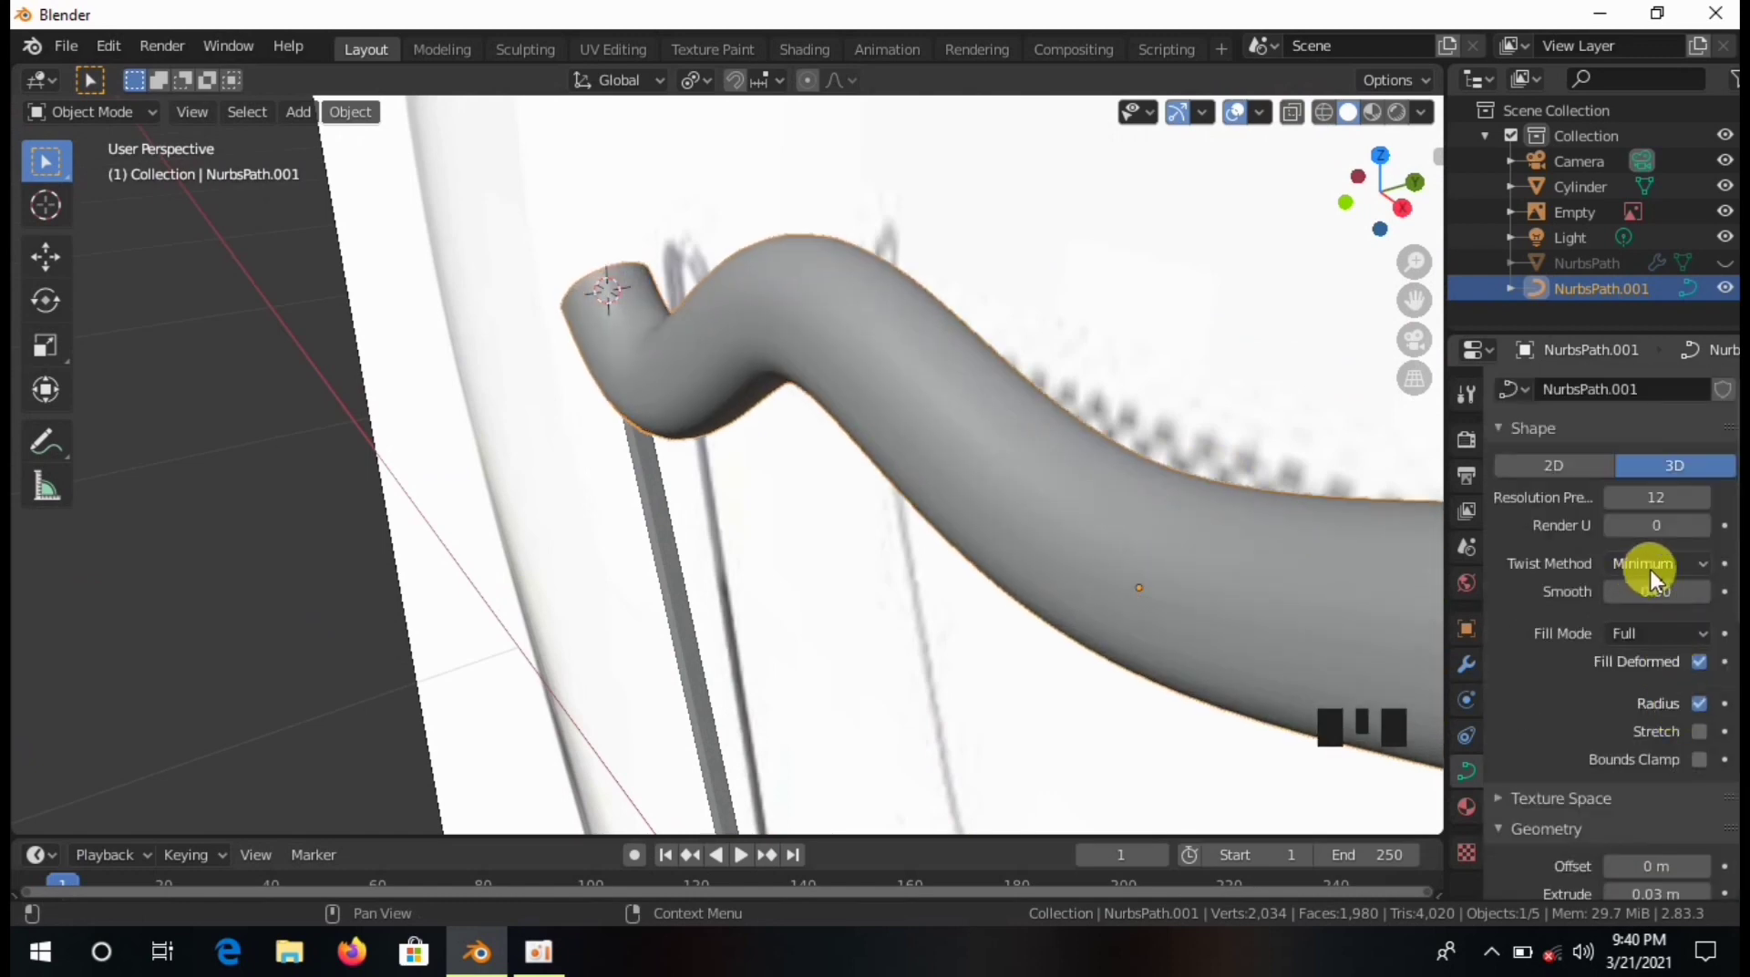
Reset the filament curve's extrusion to 0 m and set its bevel depth to 0.02 m for a thin round wire.
{"action": "scroll", "coordinate": [1654, 779], "scroll_direction": "down", "scroll_amount": 2}
{"action": "left_click_drag", "start_coordinate": [1659, 795], "coordinate": [1631, 795]}
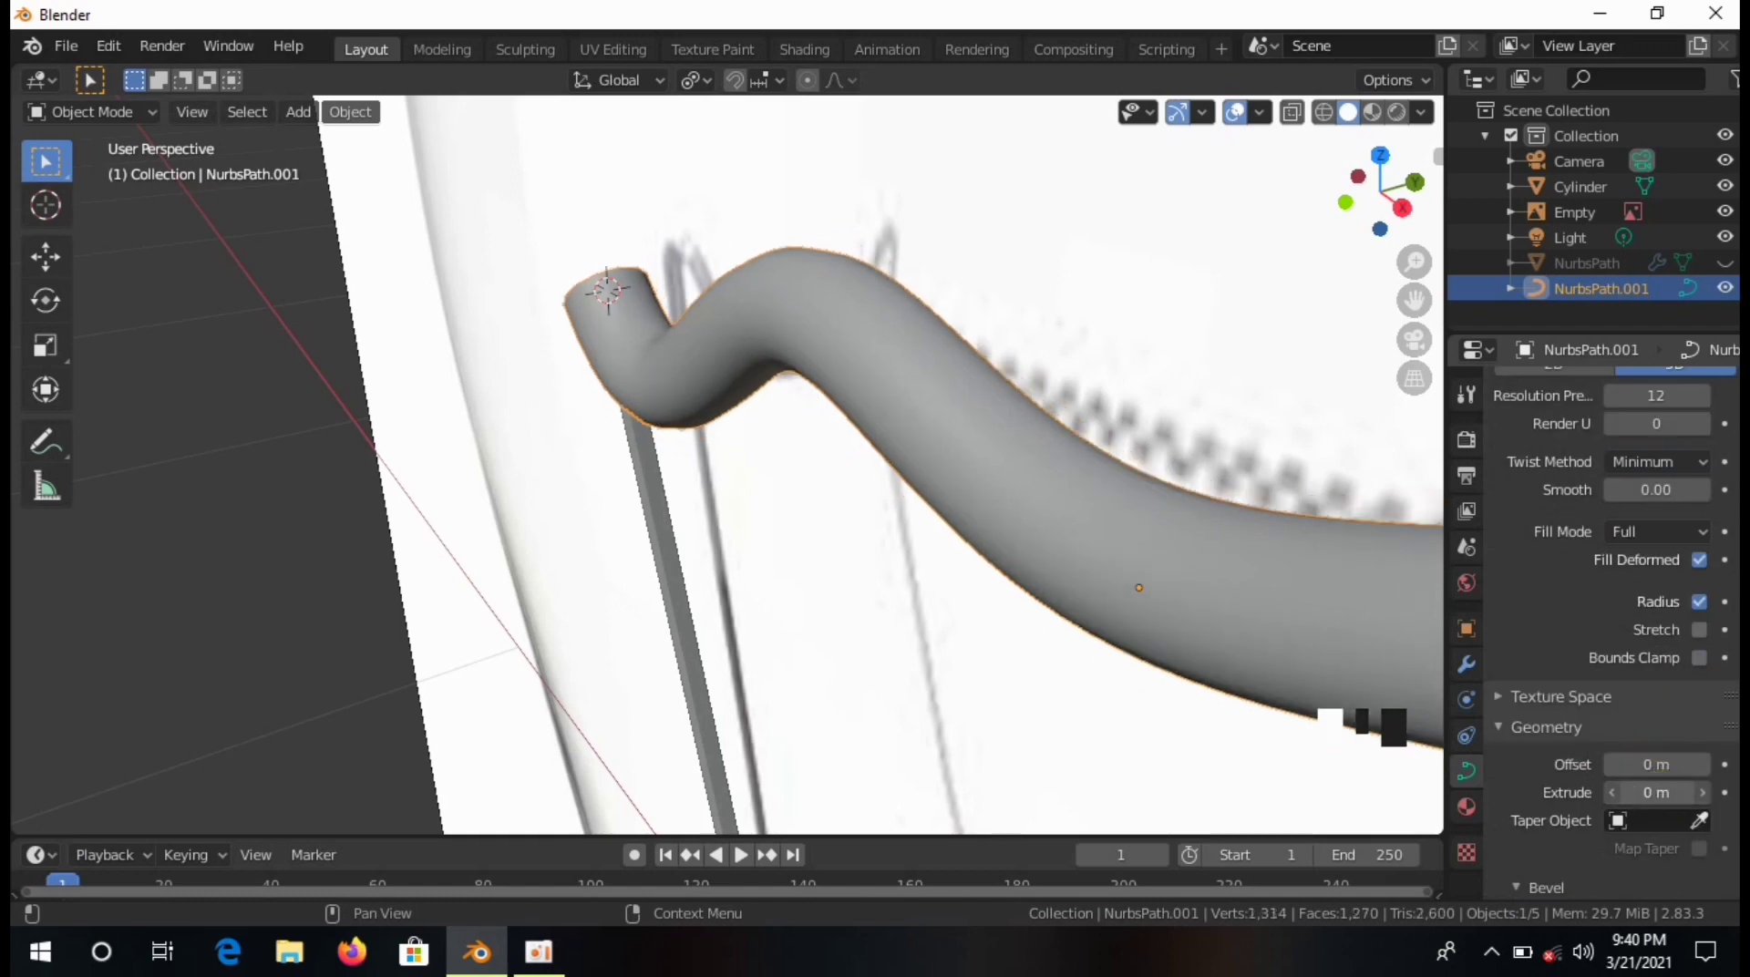
{"action": "scroll", "coordinate": [1654, 764], "scroll_direction": "down", "scroll_amount": 5}
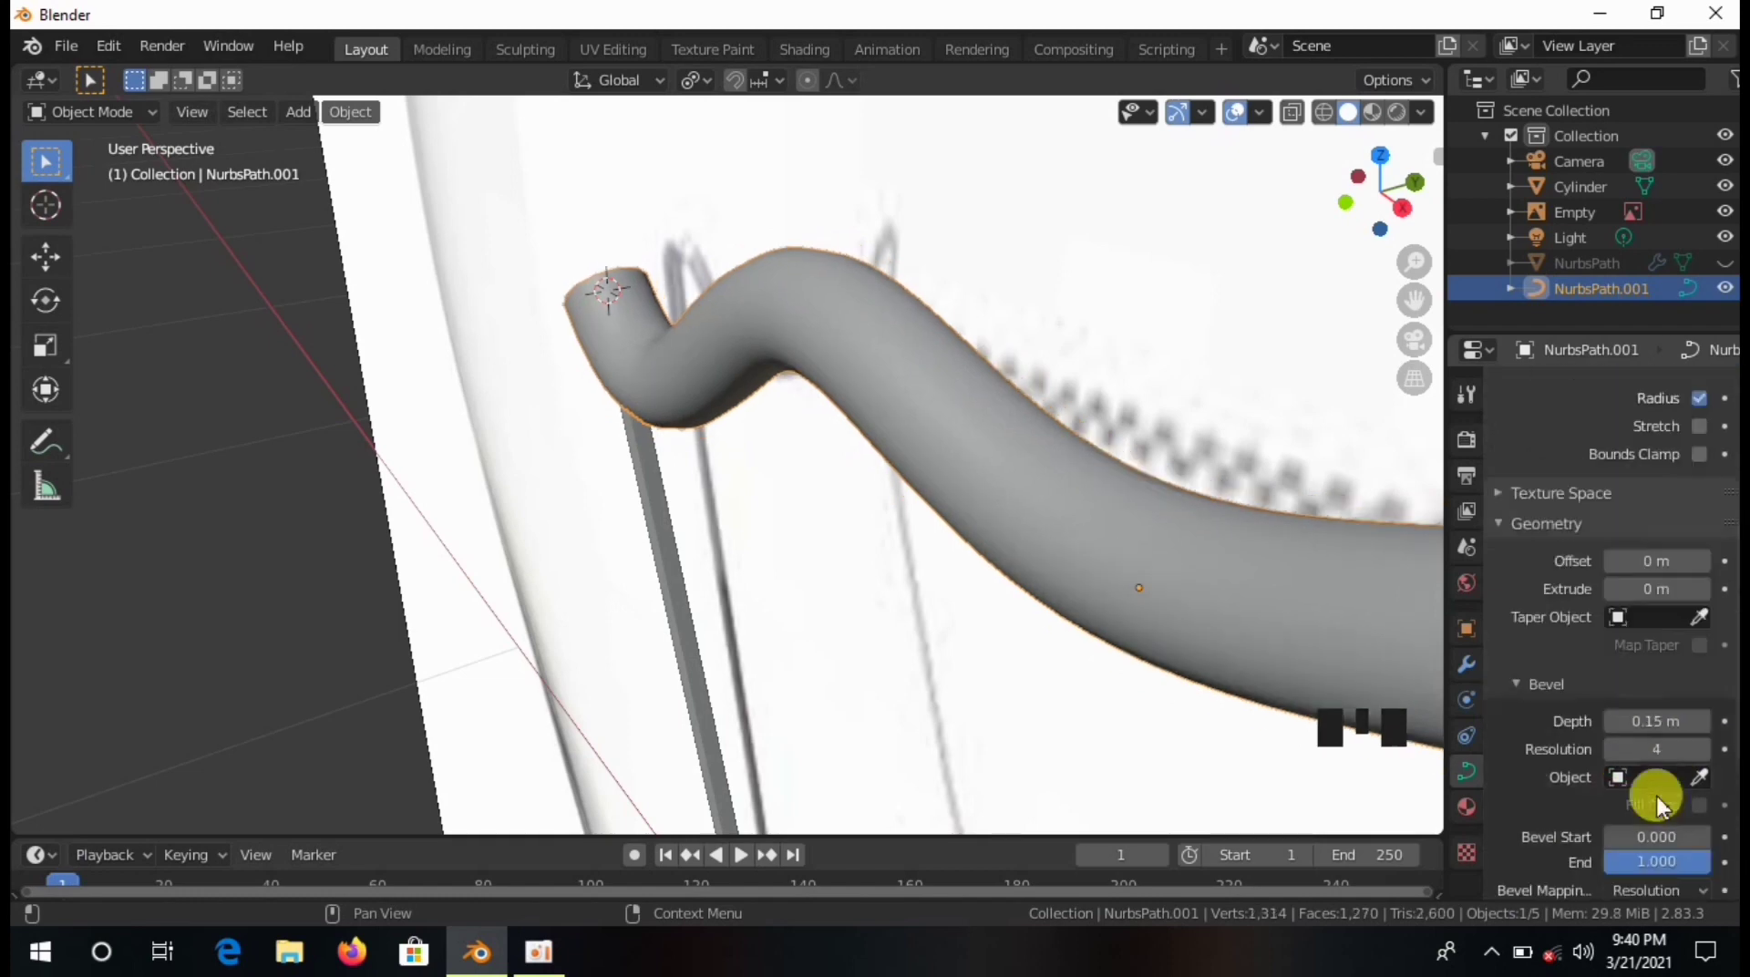
{"action": "left_click_drag", "start_coordinate": [1651, 673], "coordinate": [1617, 673]}
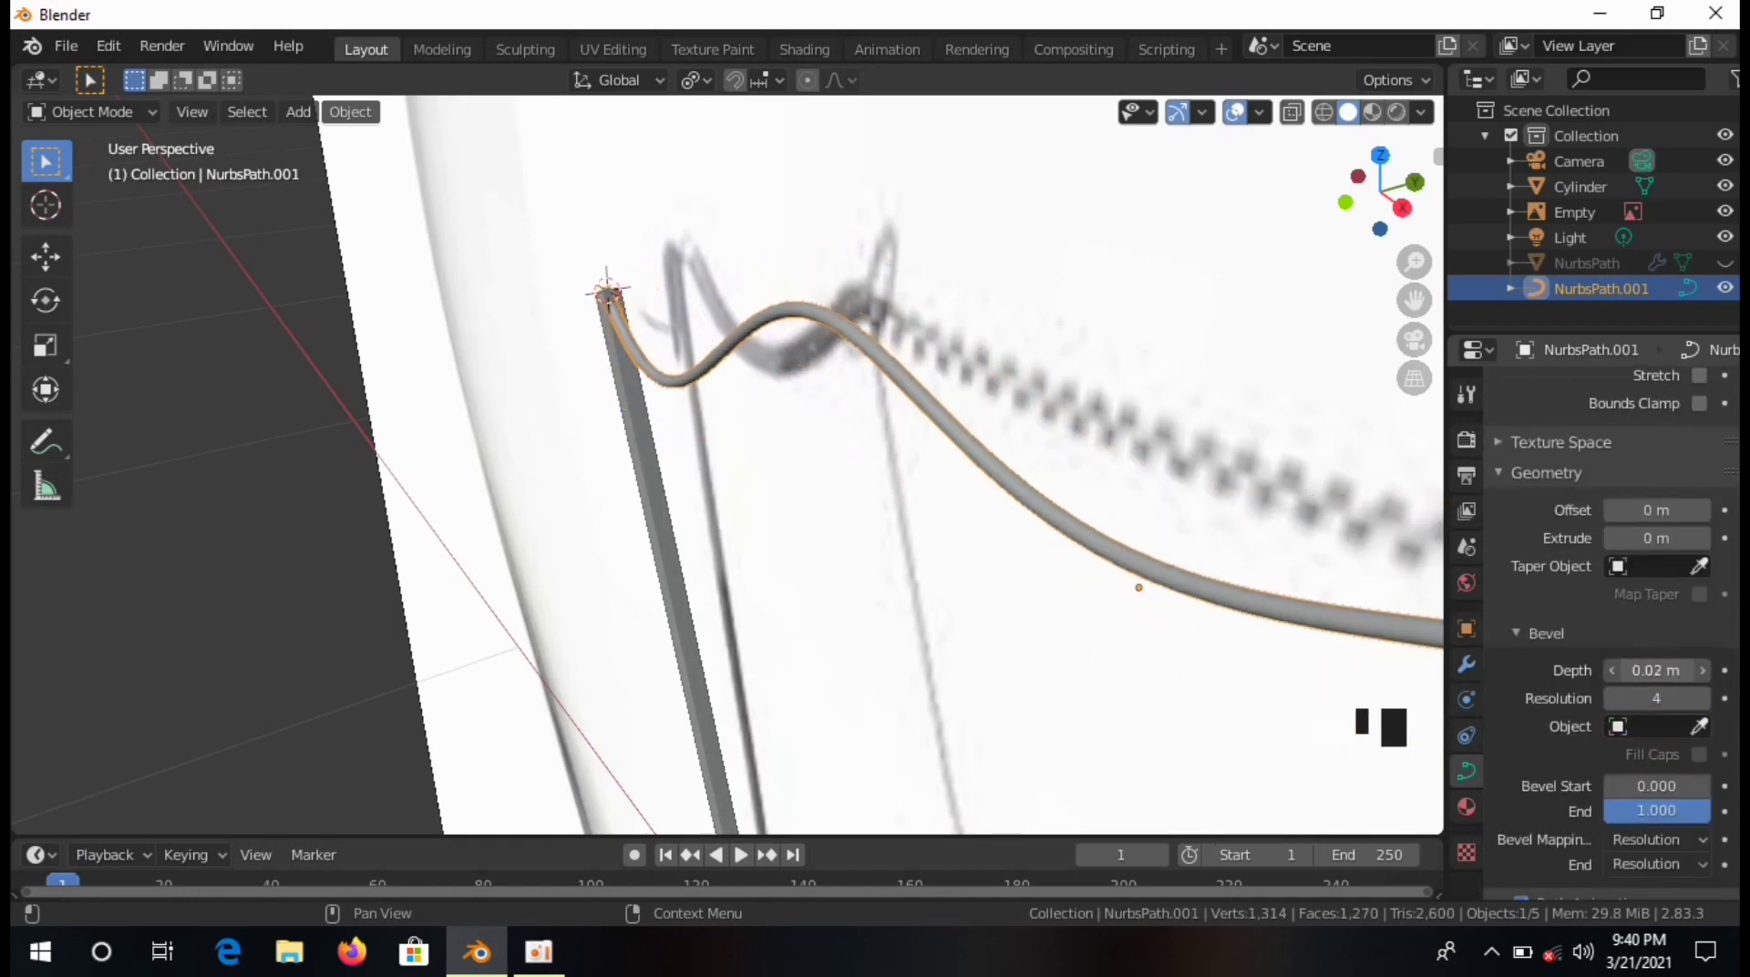
Examine the filament's shape and thickness against the reference image from the front and at an angle.
{"action": "left_click", "coordinate": [1101, 477]}
{"action": "key", "text": "KP_1"}
{"action": "scroll", "coordinate": [1134, 474], "scroll_direction": "down", "scroll_amount": 4}
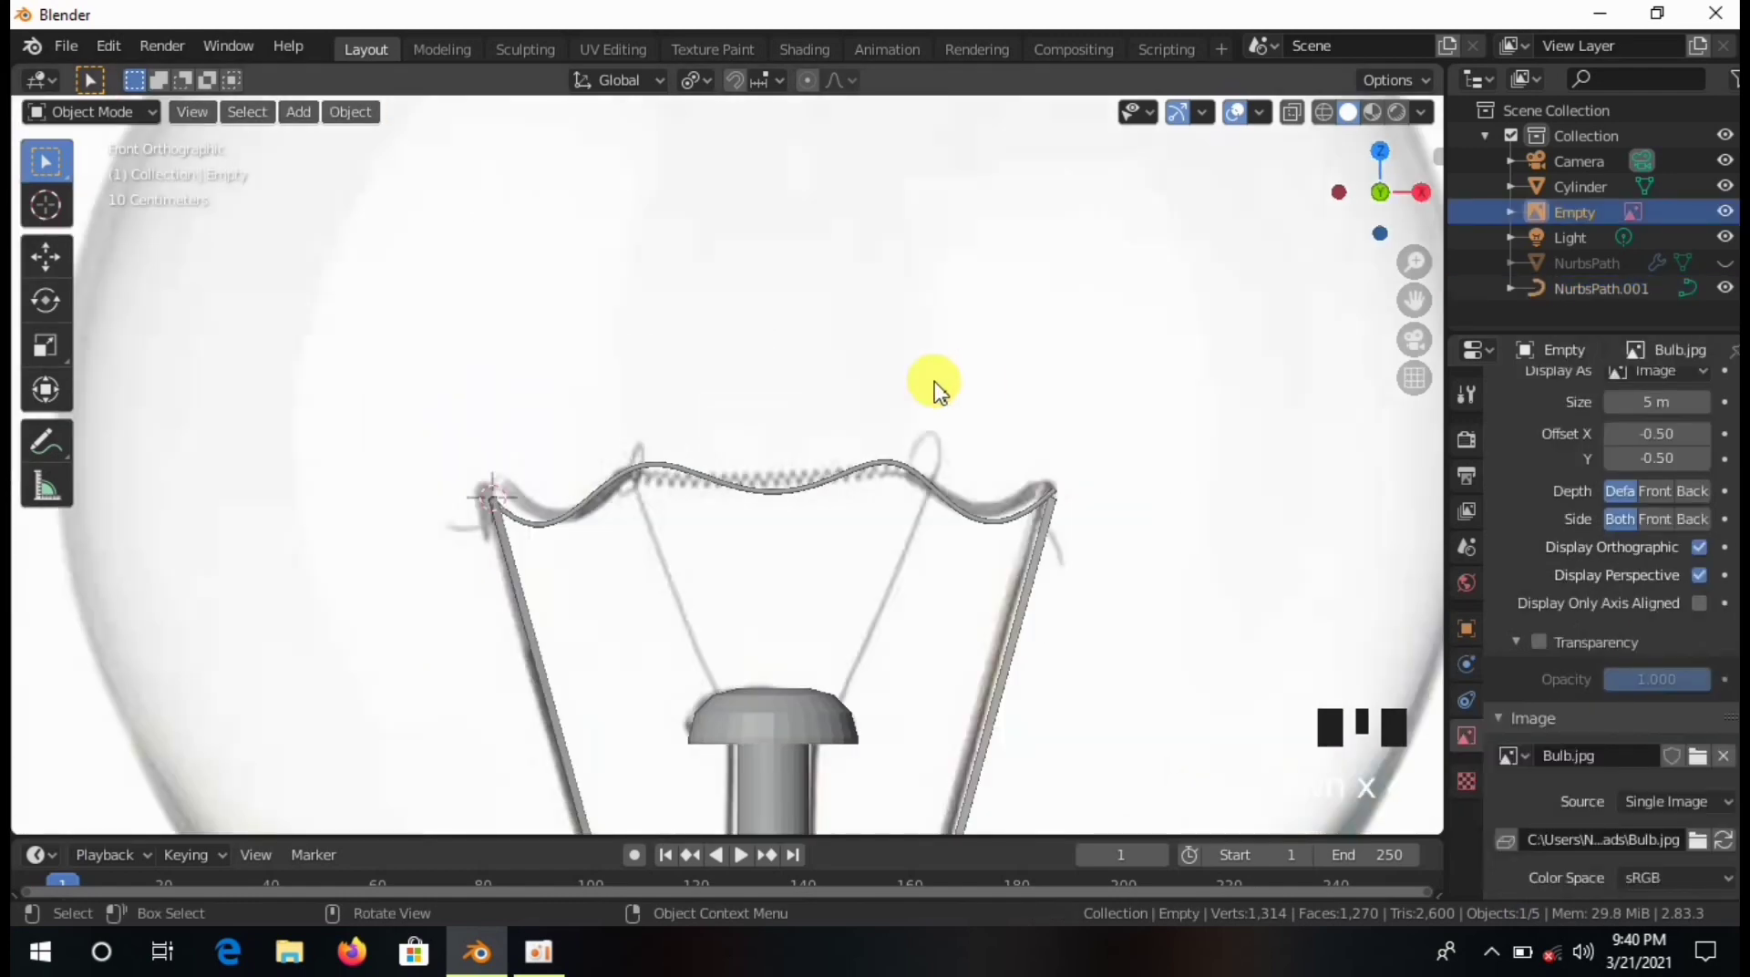
{"action": "scroll", "coordinate": [883, 481], "scroll_direction": "up", "scroll_amount": 4}
{"action": "scroll", "coordinate": [906, 488], "scroll_direction": "down", "scroll_amount": 7}
{"action": "middle_click_drag", "start_coordinate": [910, 504], "coordinate": [949, 489]}
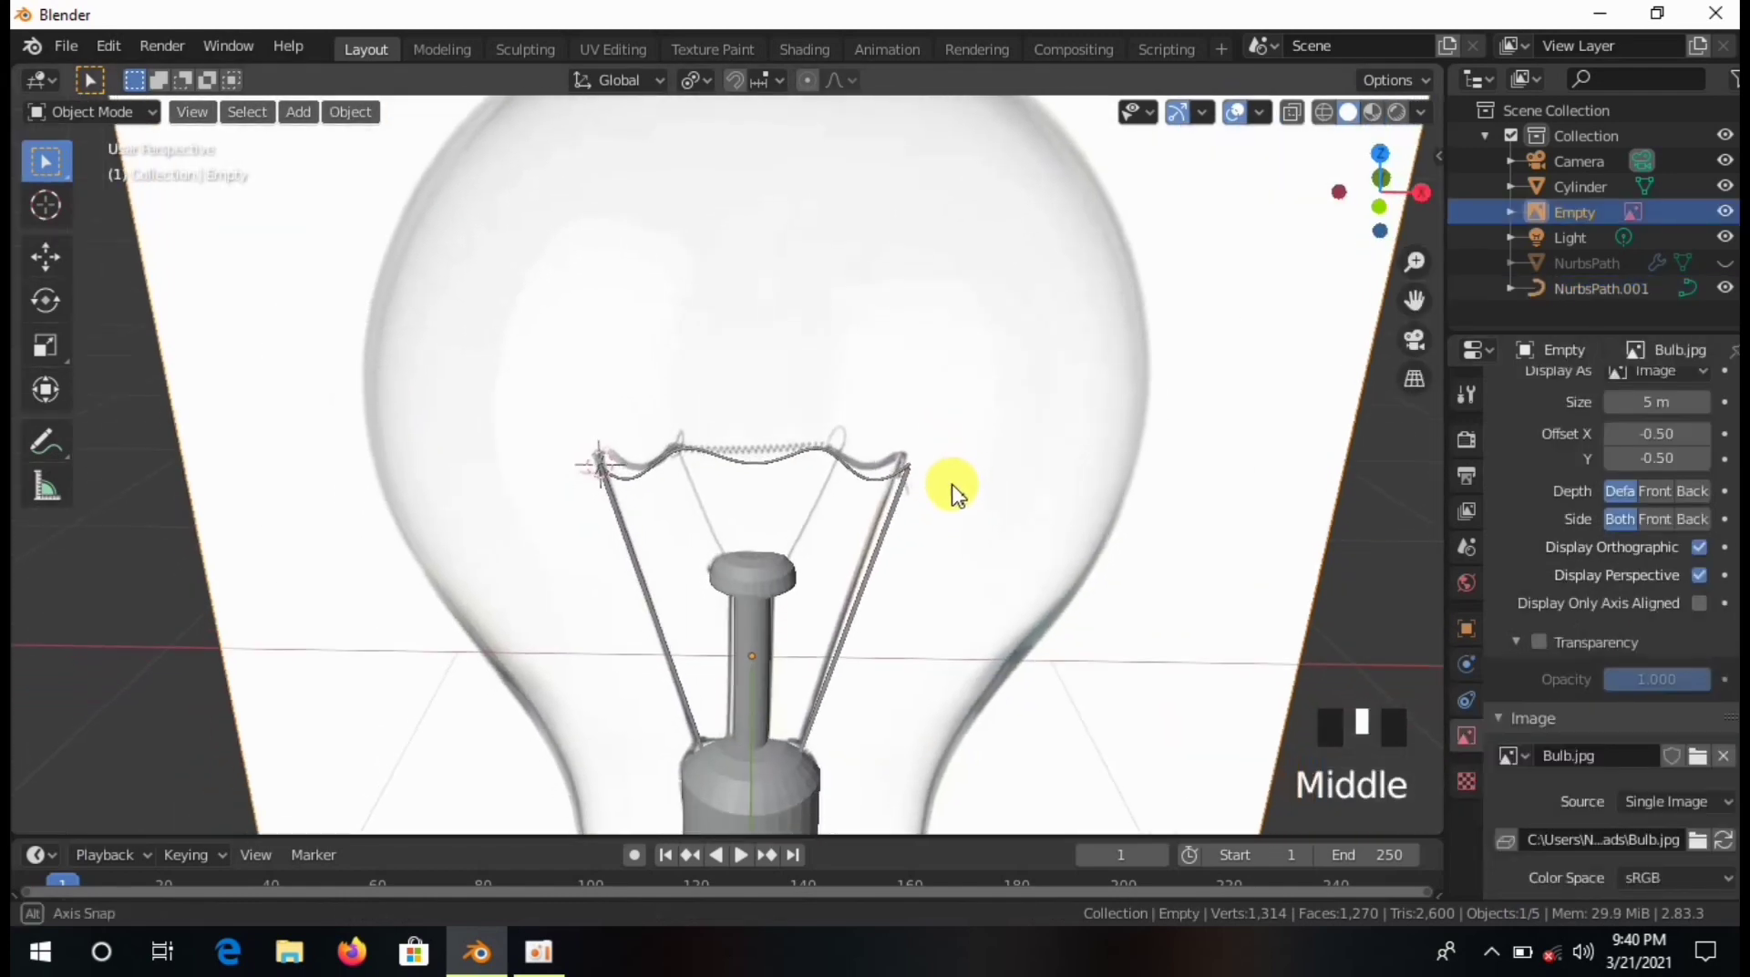
{"action": "scroll", "coordinate": [758, 499], "scroll_direction": "down", "scroll_amount": 6}
{"action": "scroll", "coordinate": [1073, 523], "scroll_direction": "up", "scroll_amount": 3}
{"action": "middle_click_drag", "start_coordinate": [759, 499], "coordinate": [1112, 516]}
{"action": "scroll", "coordinate": [1112, 516], "scroll_direction": "down", "scroll_amount": 5}
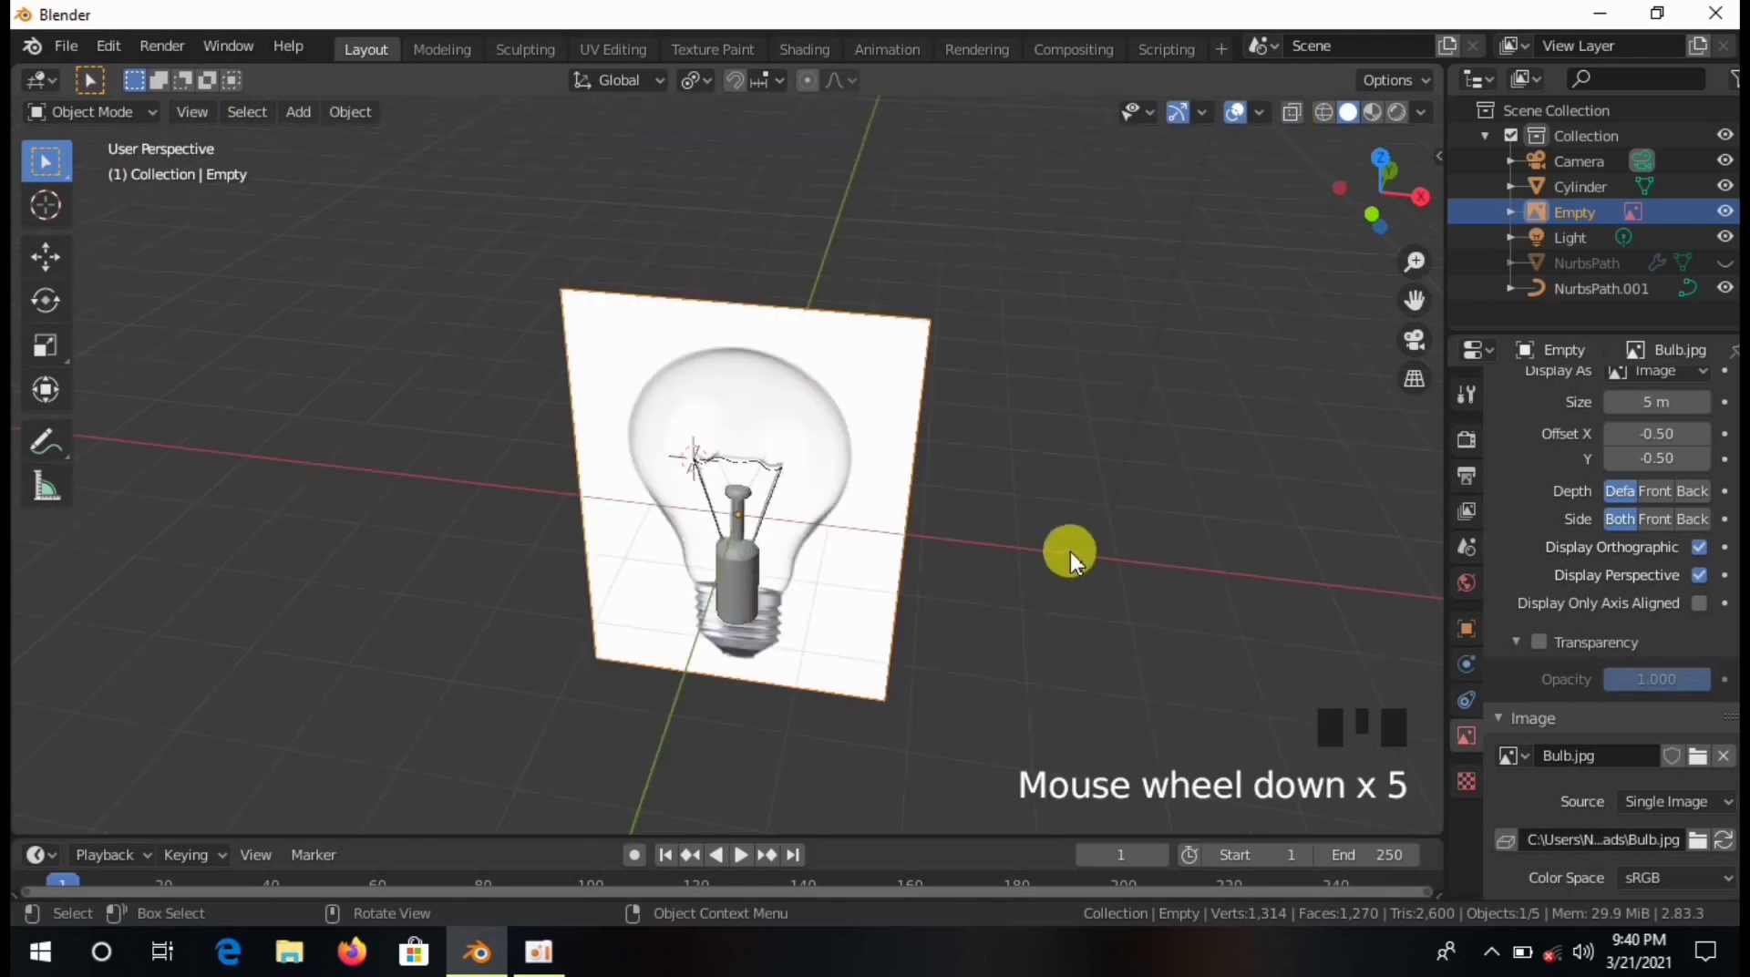
Unhide the bulb mesh and hide the reference image.
{"action": "key", "text": "alt+h"}
{"action": "middle_click_drag", "start_coordinate": [1134, 374], "coordinate": [815, 429]}
{"action": "left_click", "coordinate": [898, 406]}
{"action": "key", "text": "g"}
{"action": "right_click", "coordinate": [925, 457]}
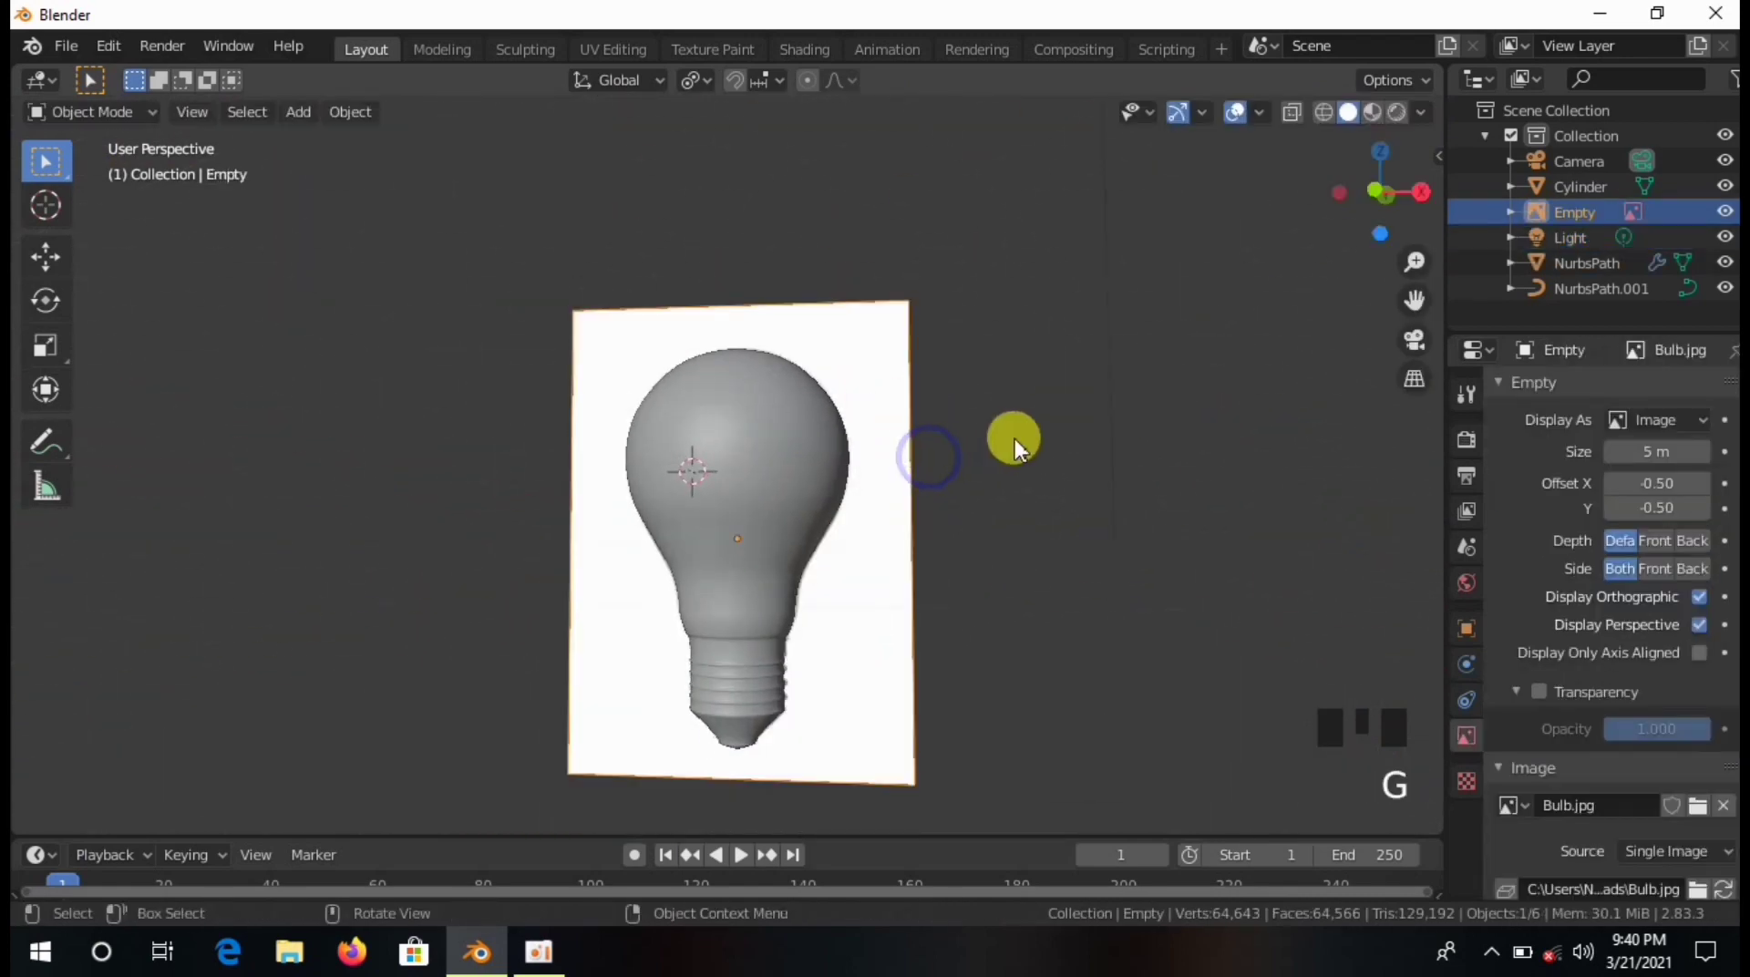
{"action": "key", "text": "h"}
{"action": "scroll", "coordinate": [733, 457], "scroll_direction": "down", "scroll_amount": 3}
Select the bulb mesh and open it in Edit Mode in the front orthographic view.
{"action": "left_click", "coordinate": [733, 457]}
{"action": "scroll", "coordinate": [829, 456], "scroll_direction": "up", "scroll_amount": 7}
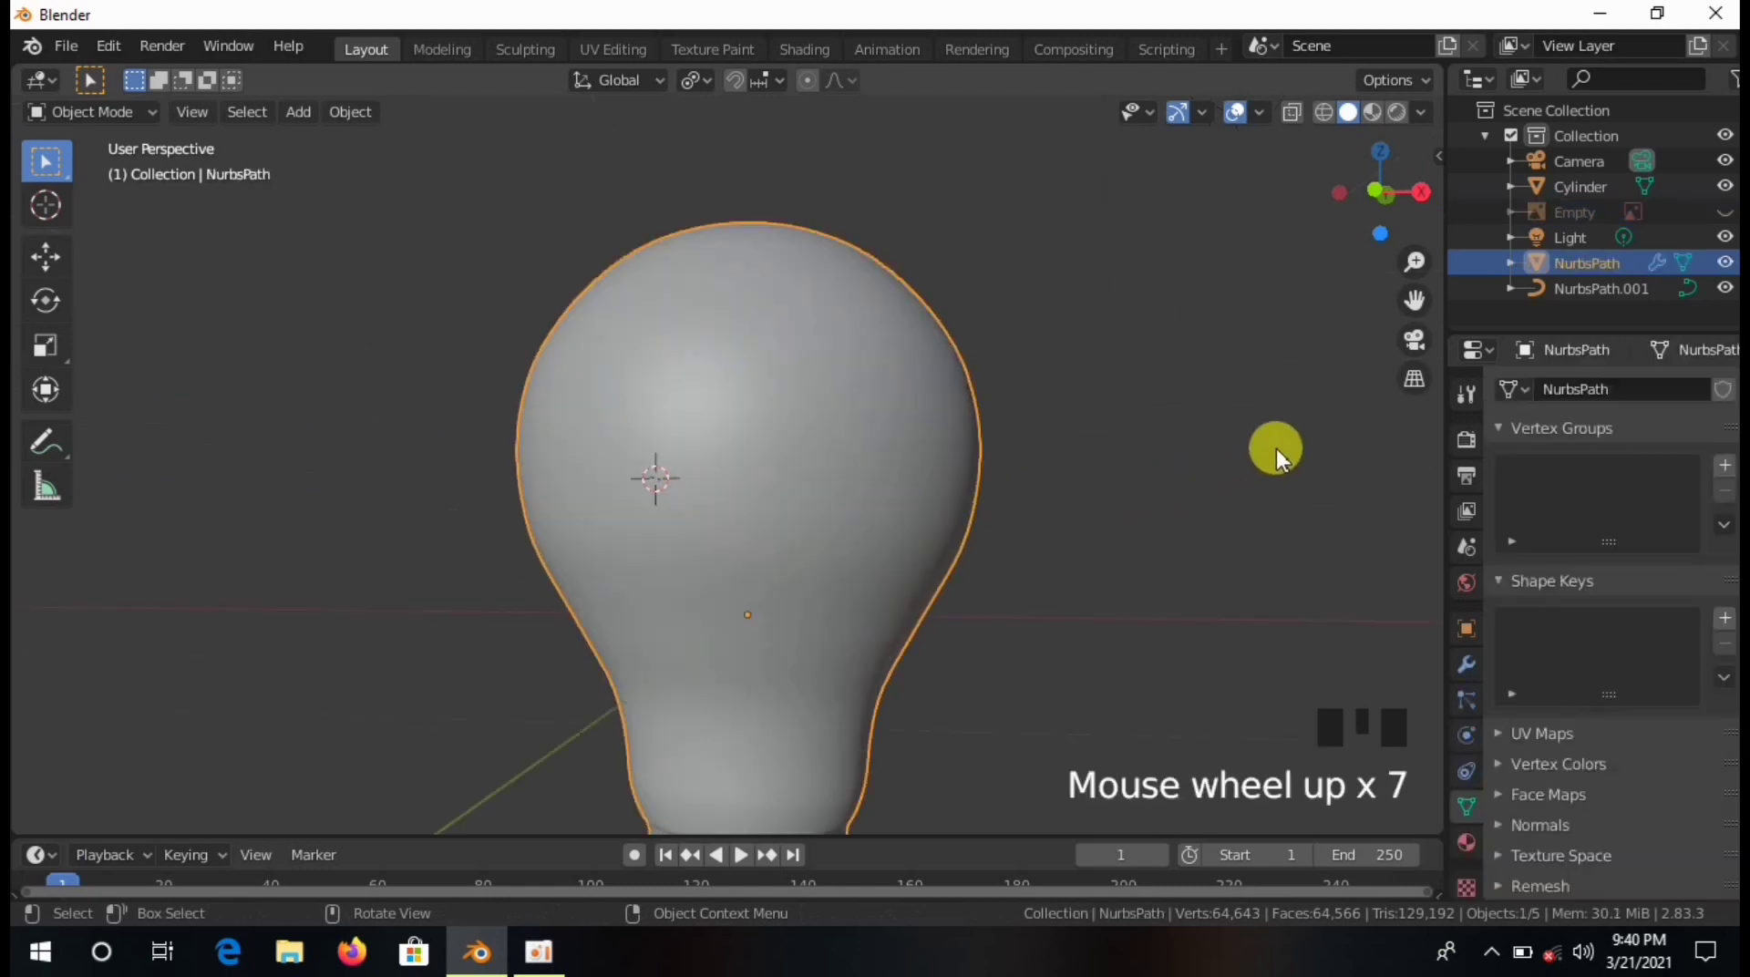
{"action": "scroll", "coordinate": [1144, 507], "scroll_direction": "down", "scroll_amount": 3}
{"action": "key", "text": "Tab"}
{"action": "scroll", "coordinate": [847, 684], "scroll_direction": "up", "scroll_amount": 3}
{"action": "key", "text": "KP_1"}
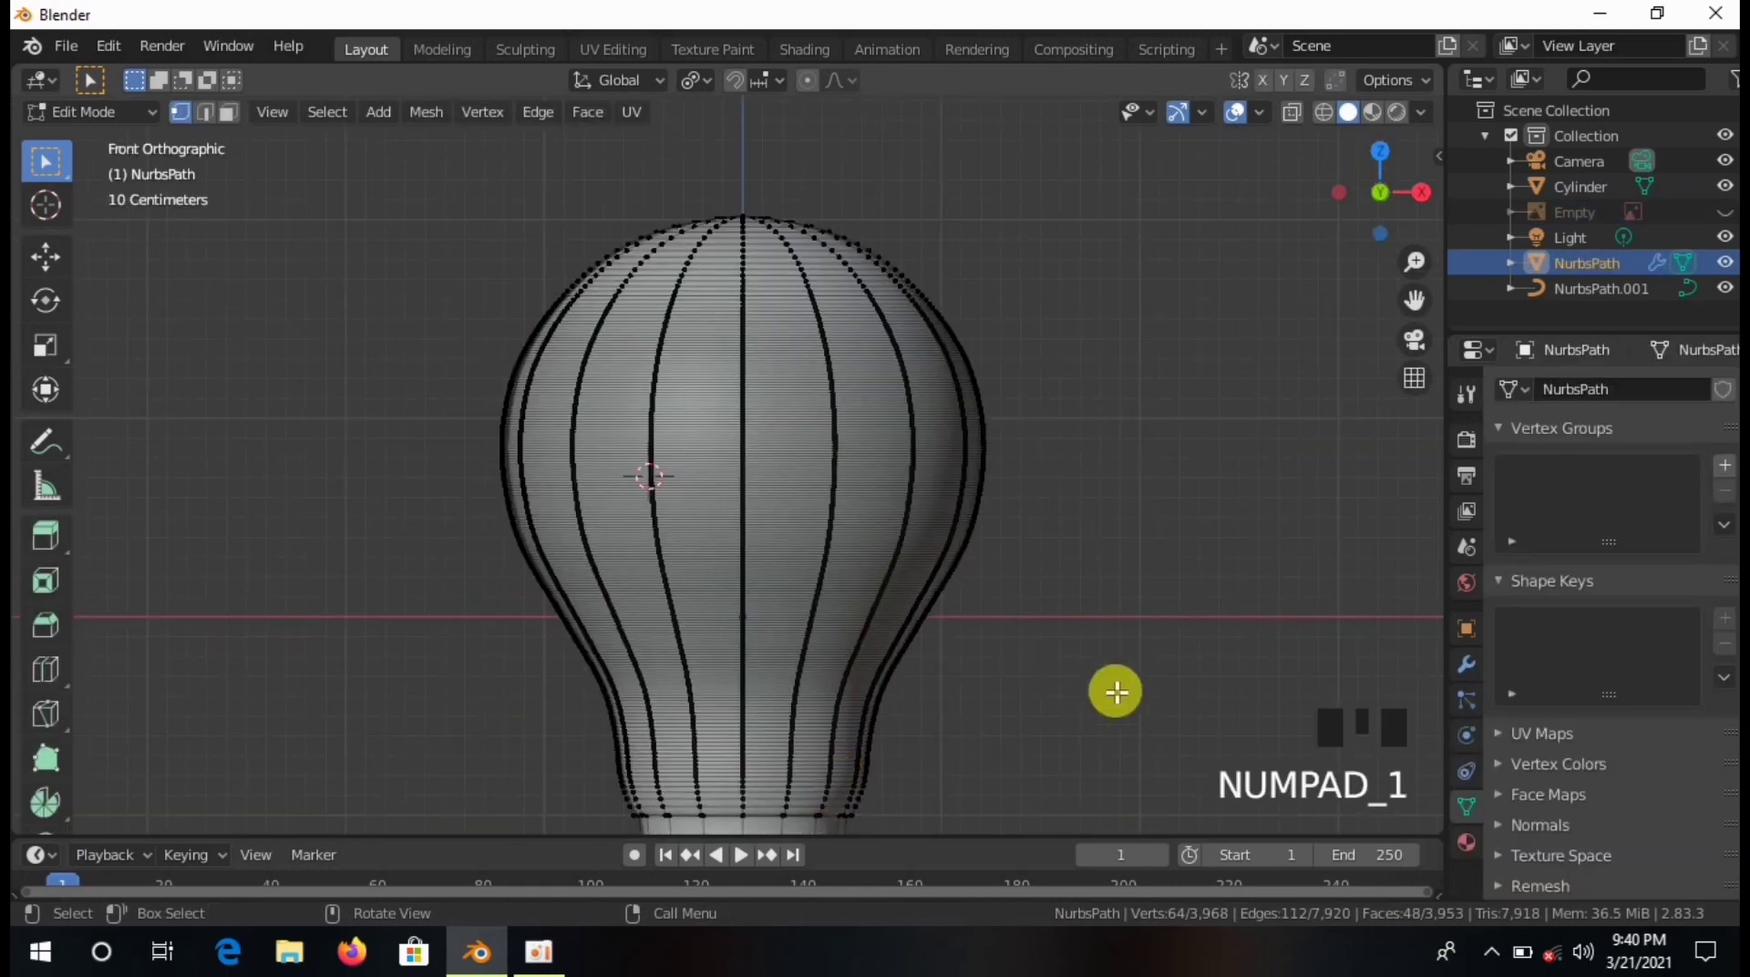
Turn on X-ray and box-select the glass part of the bulb above the screw base.
{"action": "scroll", "coordinate": [1134, 697], "scroll_direction": "down", "scroll_amount": 4}
{"action": "left_click", "coordinate": [1291, 112]}
{"action": "left_click_drag", "start_coordinate": [492, 320], "coordinate": [948, 637]}
{"action": "scroll", "coordinate": [863, 668], "scroll_direction": "up", "scroll_amount": 3}
{"action": "middle_click_drag", "start_coordinate": [863, 668], "coordinate": [1000, 457], "text": "shift"}
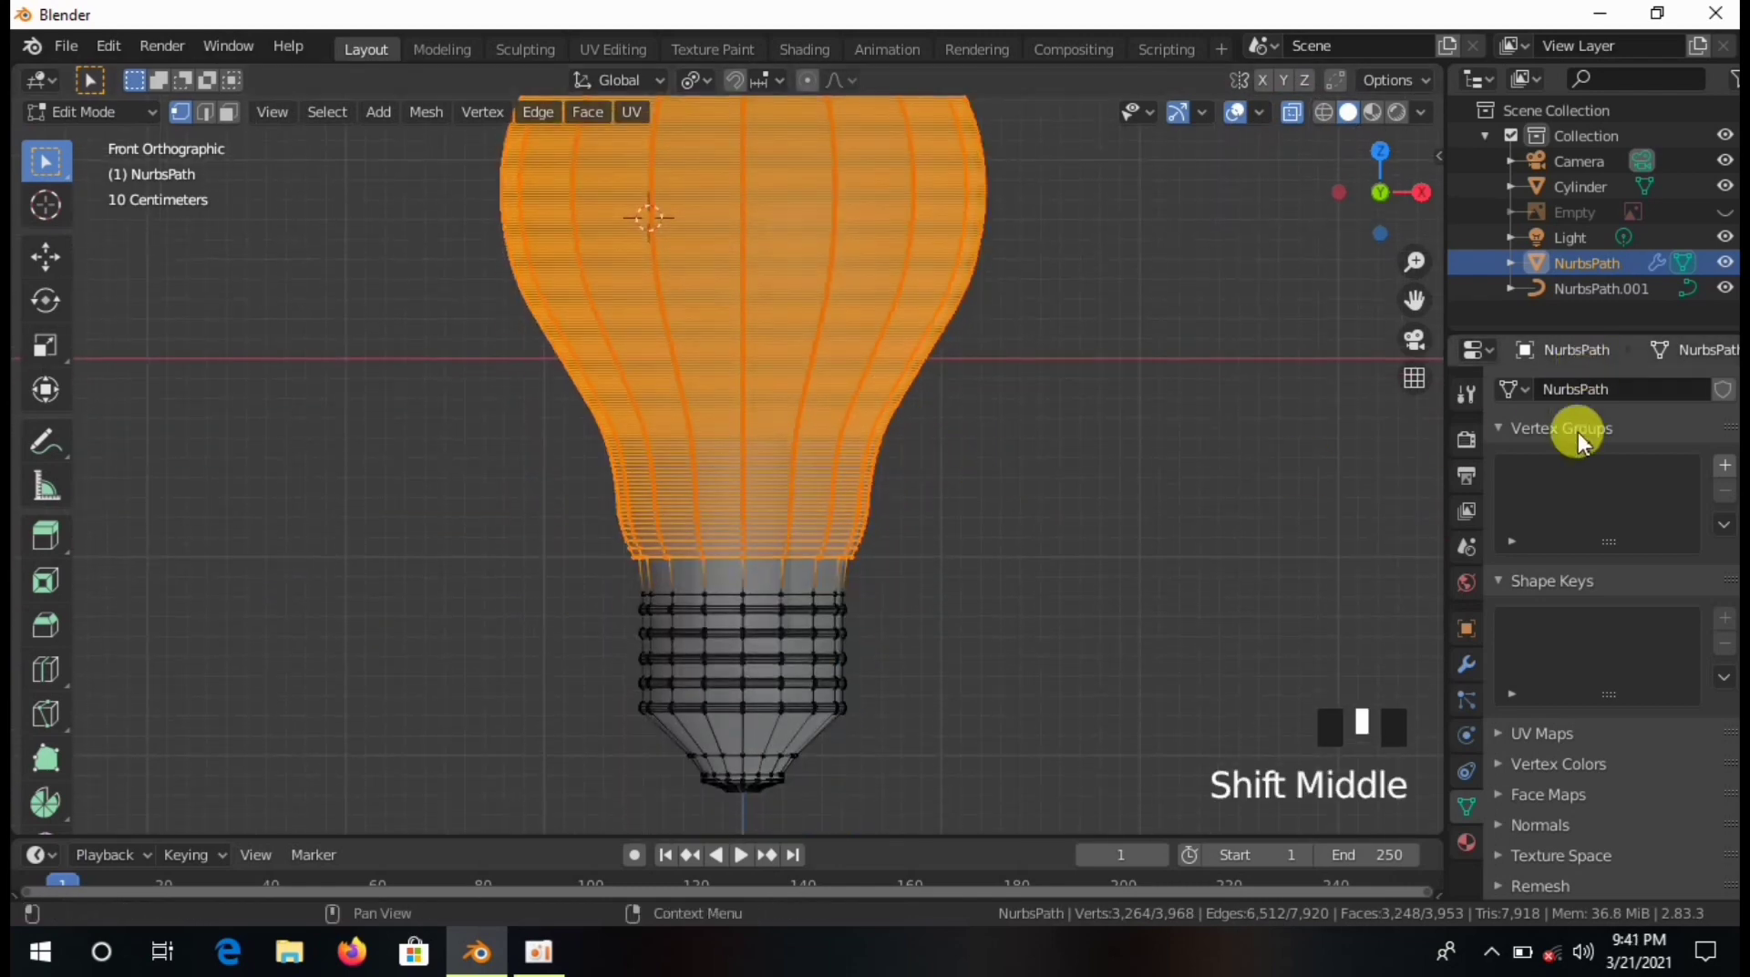
Change Material.001 to a Glass BSDF surface with roughness 0.001 and show the viewport in material preview.
{"action": "left_click", "coordinate": [1464, 840]}
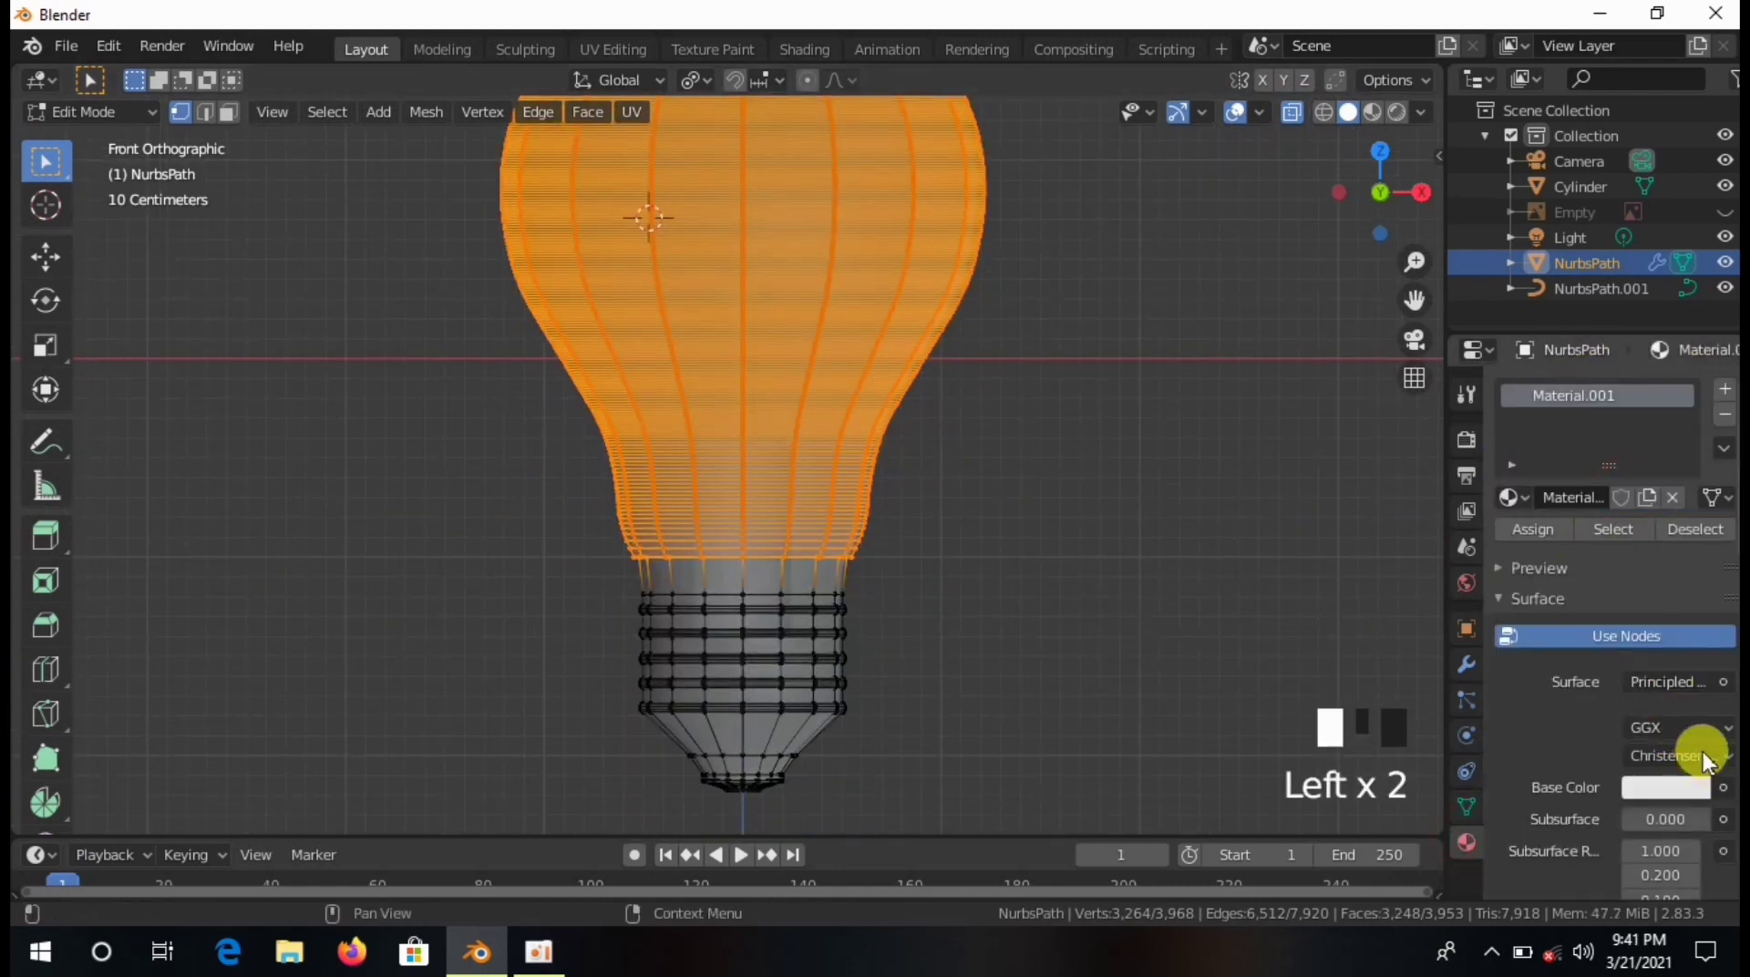
{"action": "left_click", "coordinate": [1679, 681]}
{"action": "left_click", "coordinate": [1442, 213]}
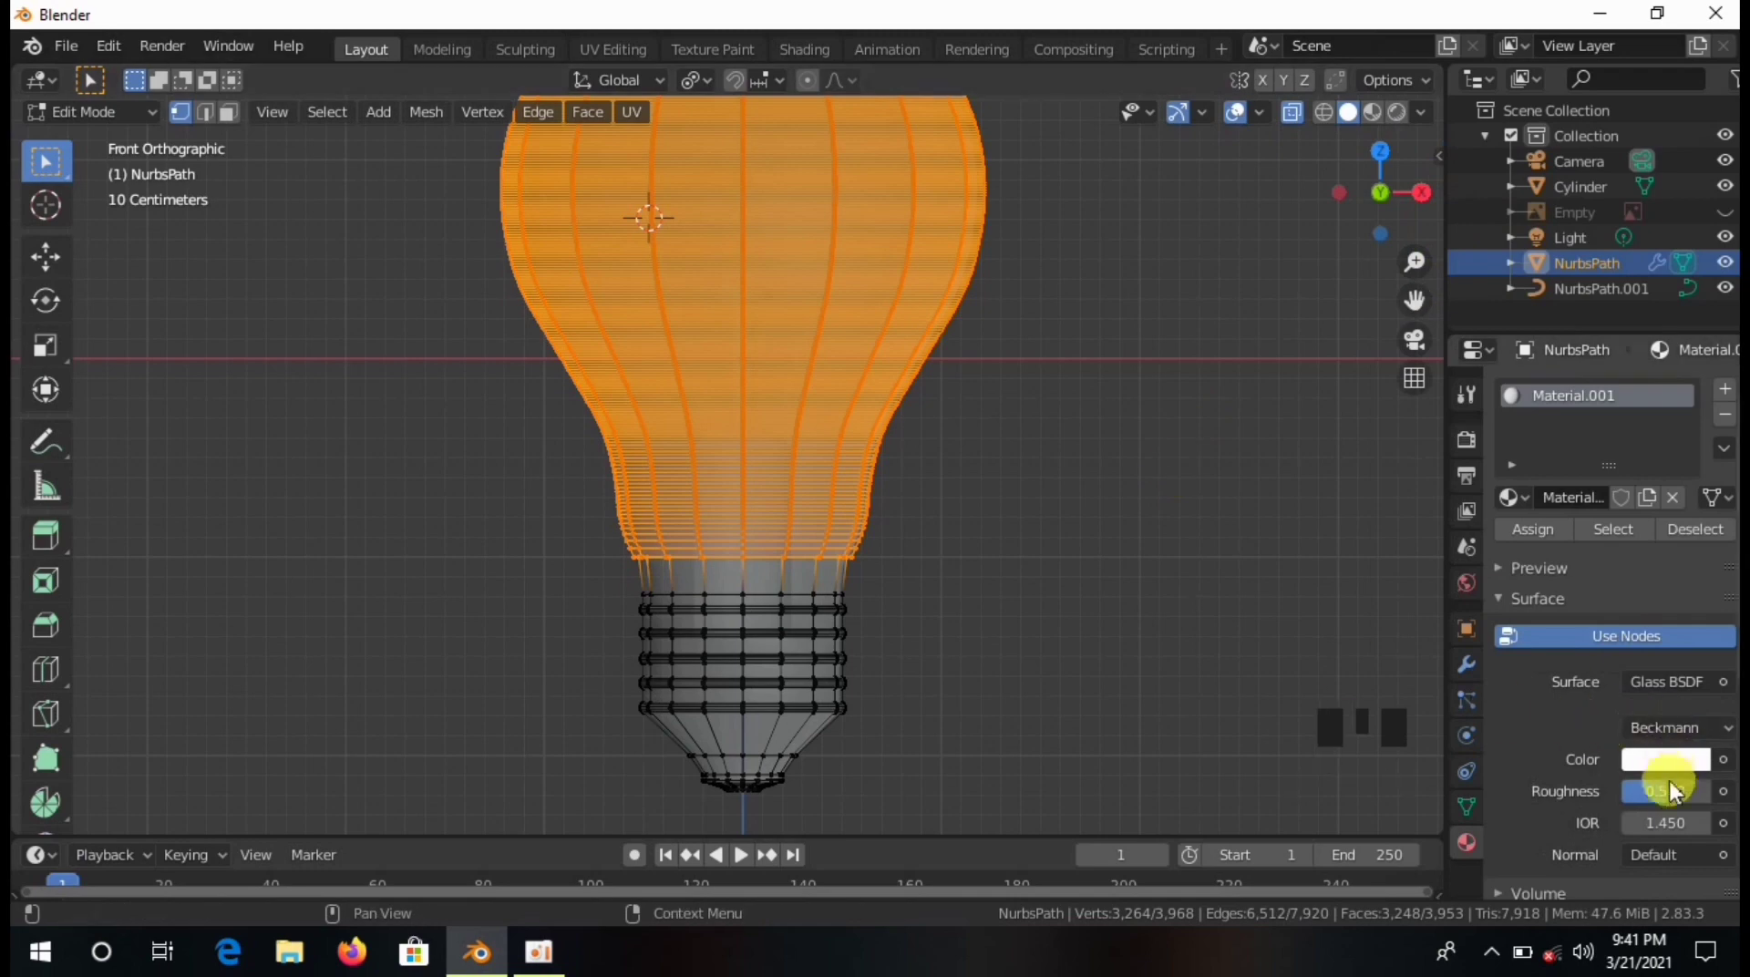
{"action": "scroll", "coordinate": [1669, 778], "scroll_direction": "down", "scroll_amount": 2}
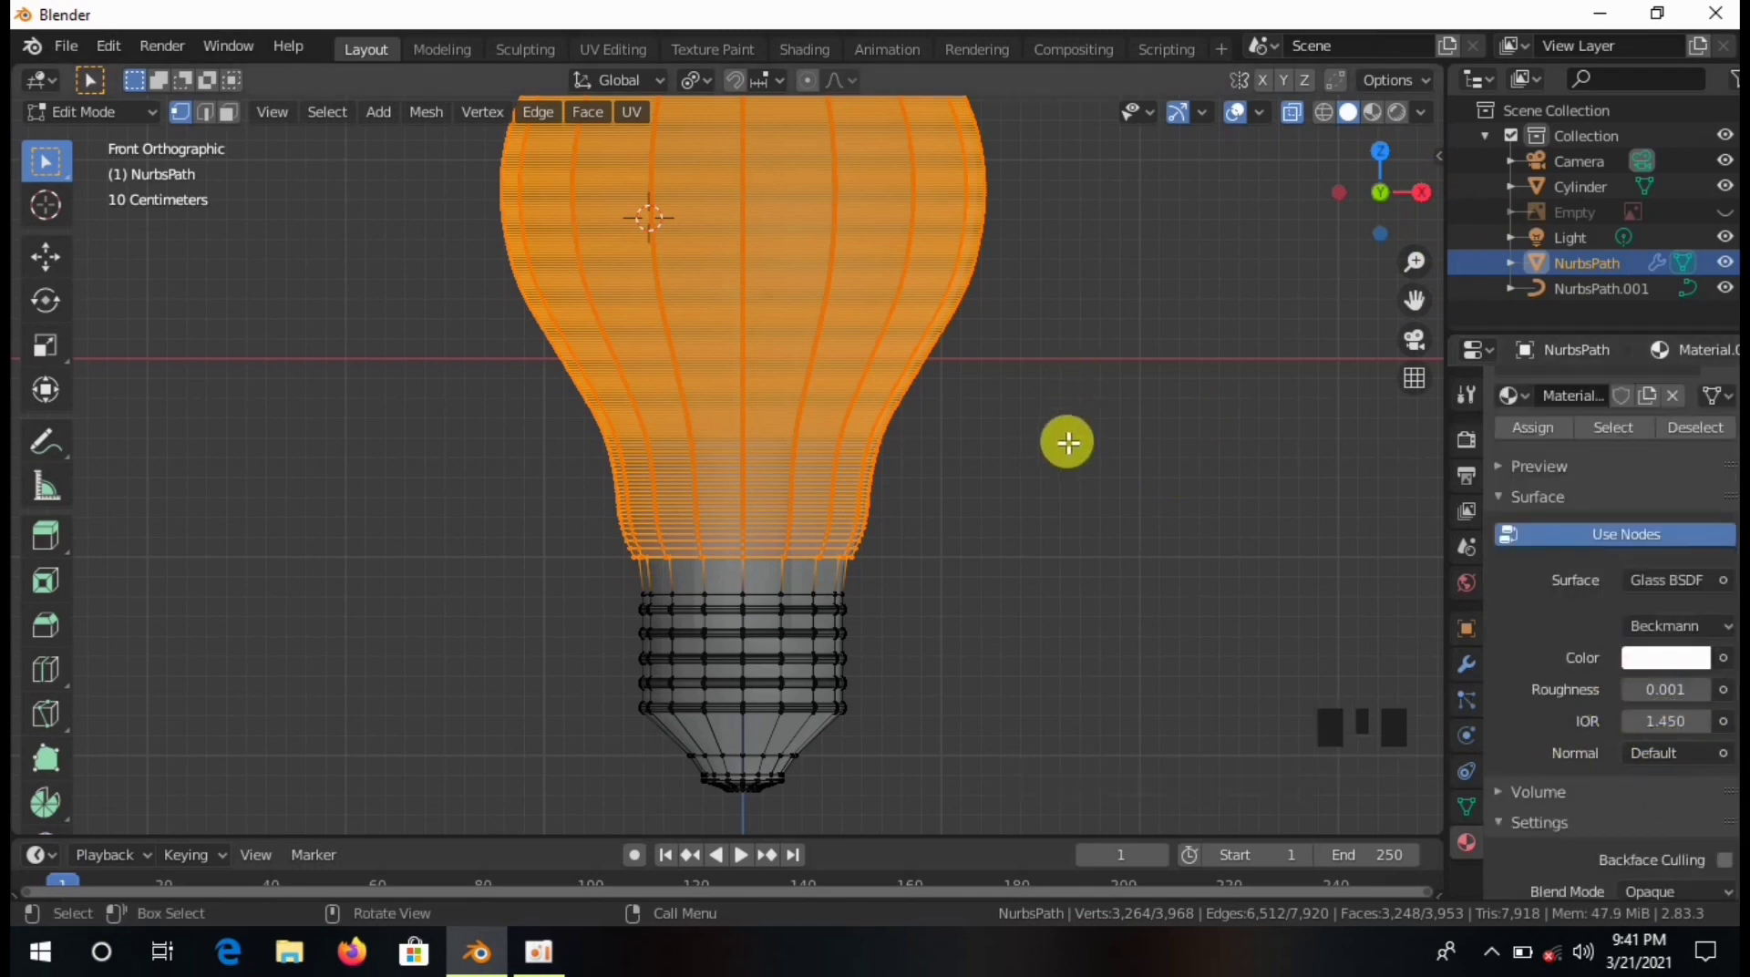
{"action": "scroll", "coordinate": [1549, 534], "scroll_direction": "up", "scroll_amount": 4}
{"action": "left_click", "coordinate": [1319, 218]}
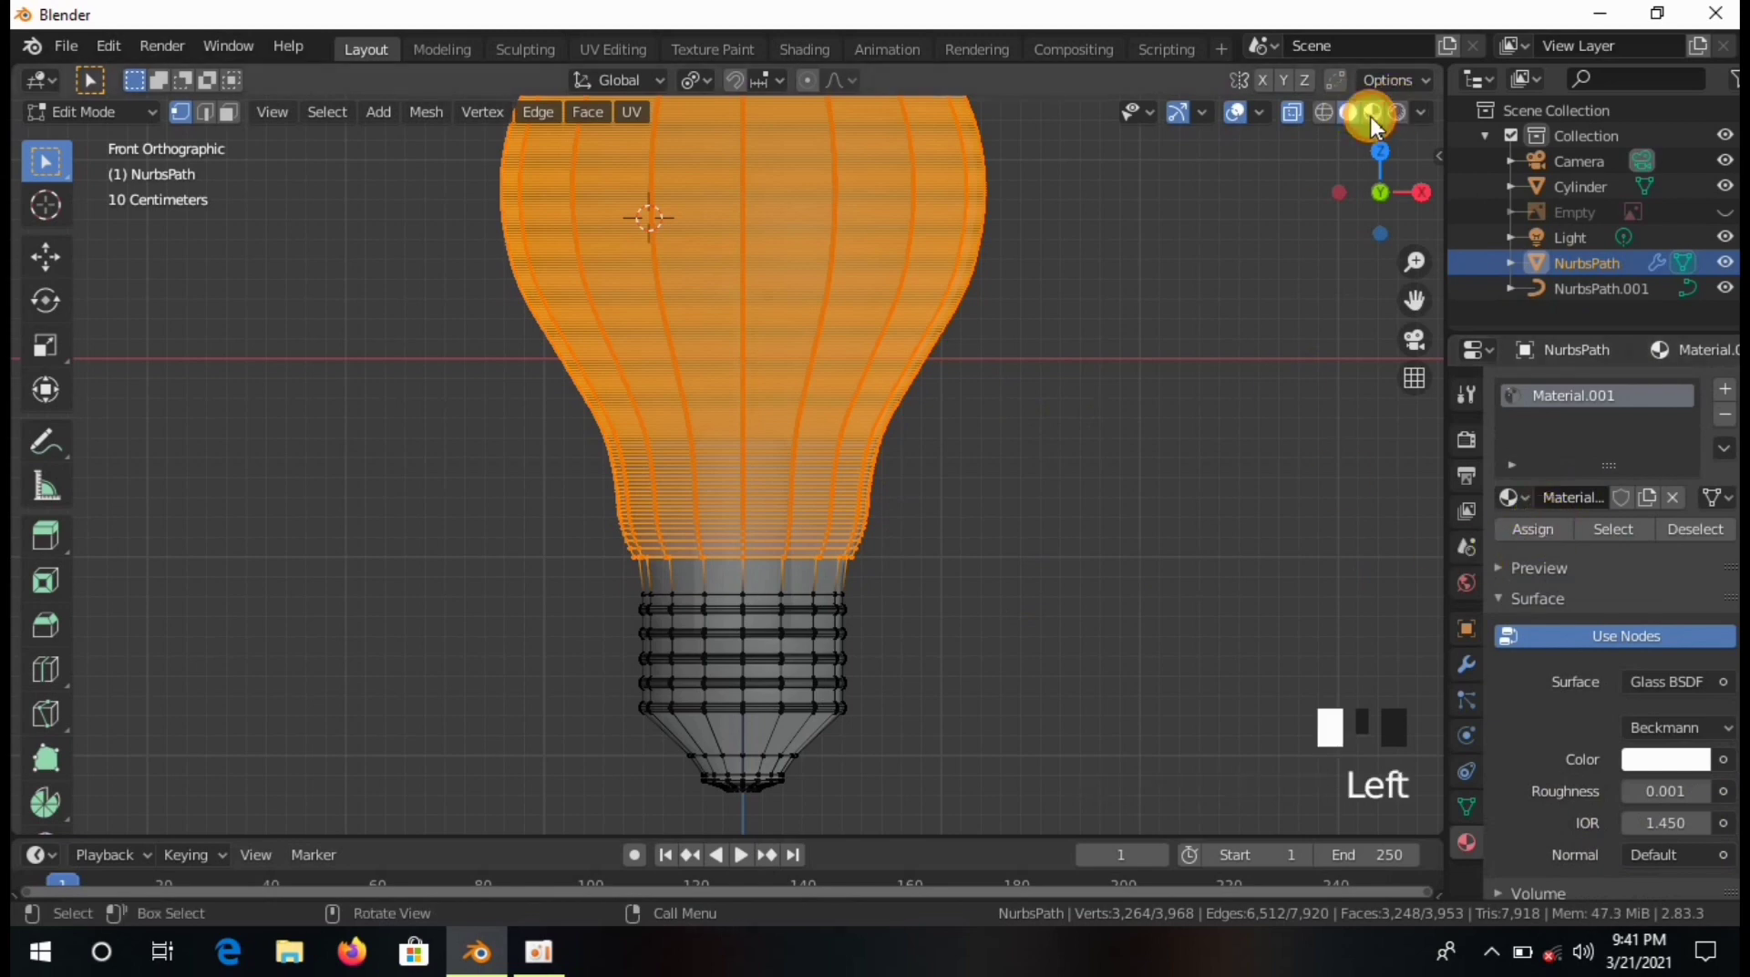
{"action": "left_click", "coordinate": [1371, 112]}
Add a second material slot to the bulb and select the entire screw base below the glass.
{"action": "left_click", "coordinate": [1513, 496]}
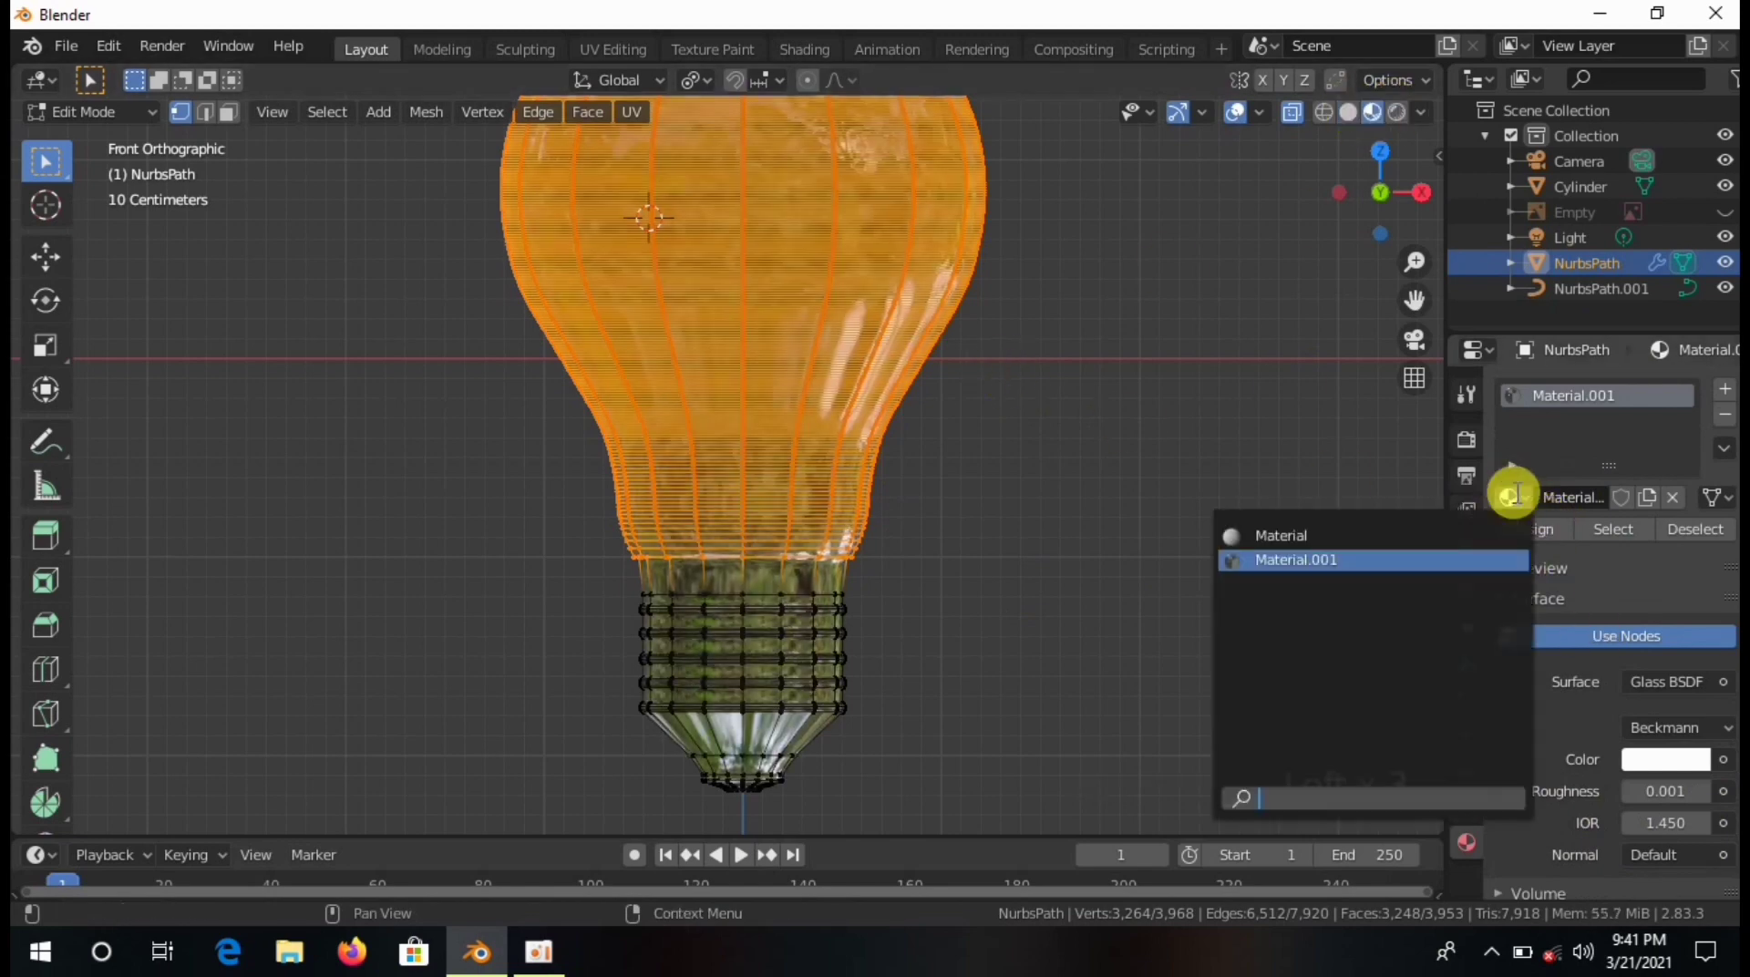
{"action": "left_click", "coordinate": [1724, 389]}
{"action": "left_click_drag", "start_coordinate": [565, 574], "coordinate": [914, 830]}
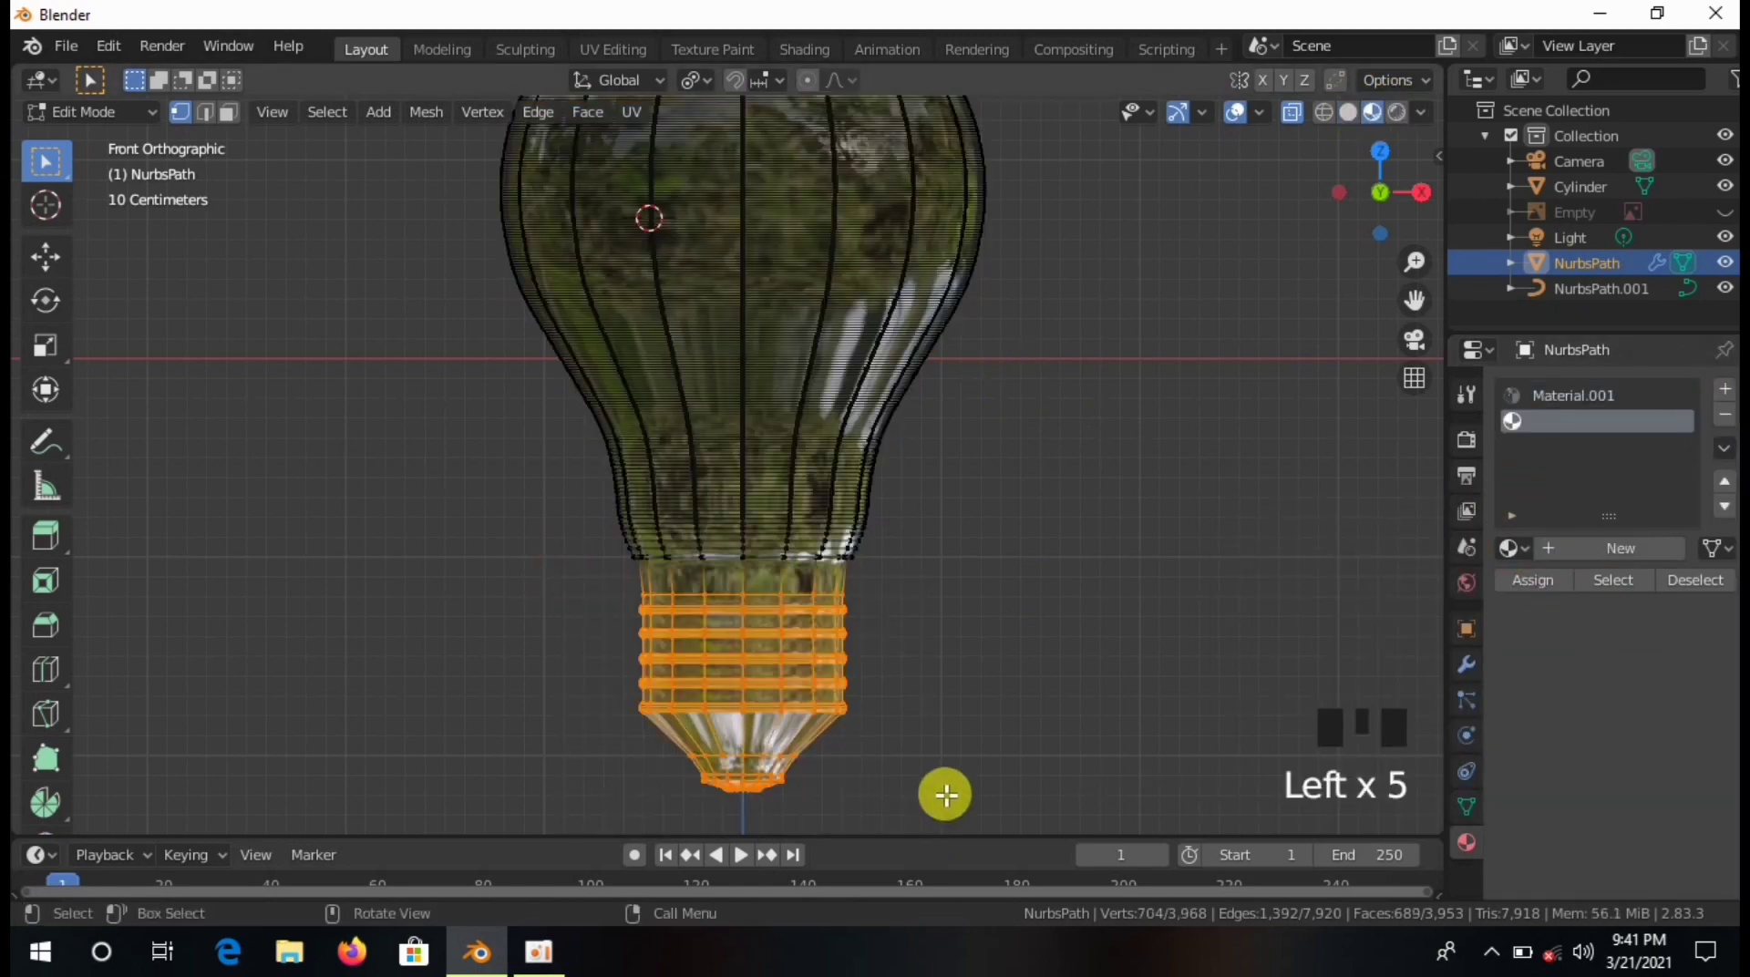
{"action": "left_click_drag", "start_coordinate": [531, 536], "coordinate": [859, 745]}
{"action": "scroll", "coordinate": [916, 736], "scroll_direction": "up", "scroll_amount": 3}
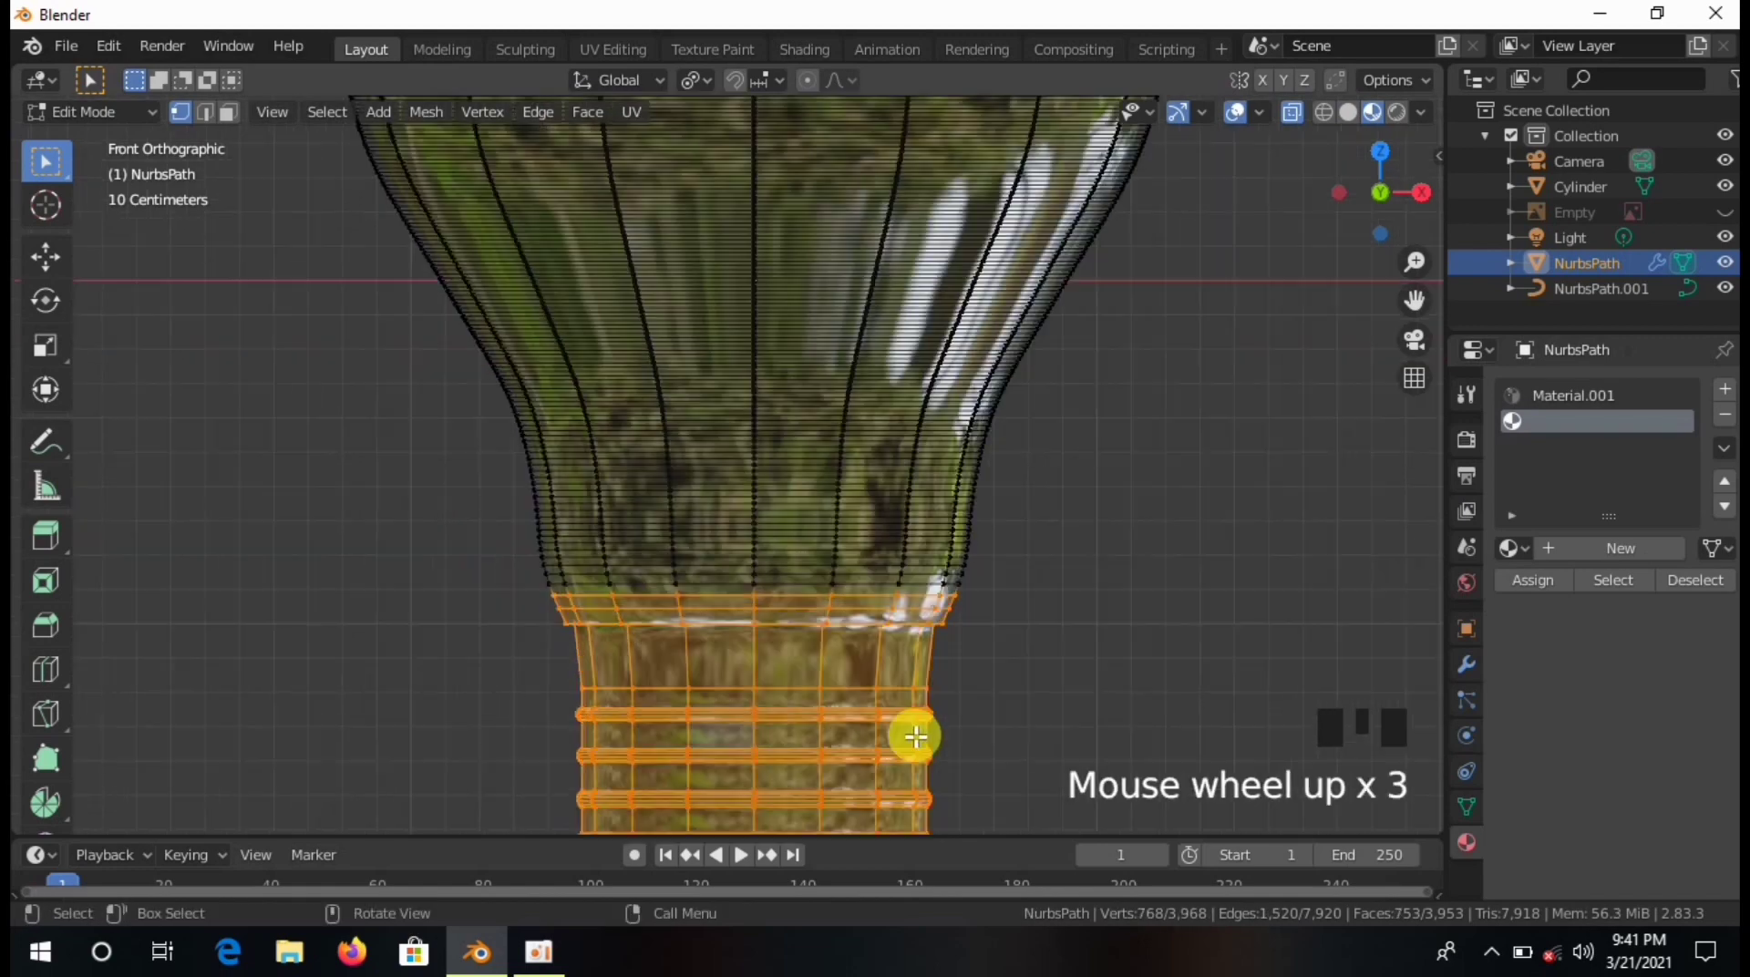
{"action": "left_click", "coordinate": [642, 635], "text": "shift"}
{"action": "left_click_drag", "start_coordinate": [607, 638], "coordinate": [1093, 834]}
{"action": "scroll", "coordinate": [1008, 504], "scroll_direction": "down", "scroll_amount": 4}
{"action": "left_click_drag", "start_coordinate": [564, 531], "coordinate": [960, 701], "text": "shift"}
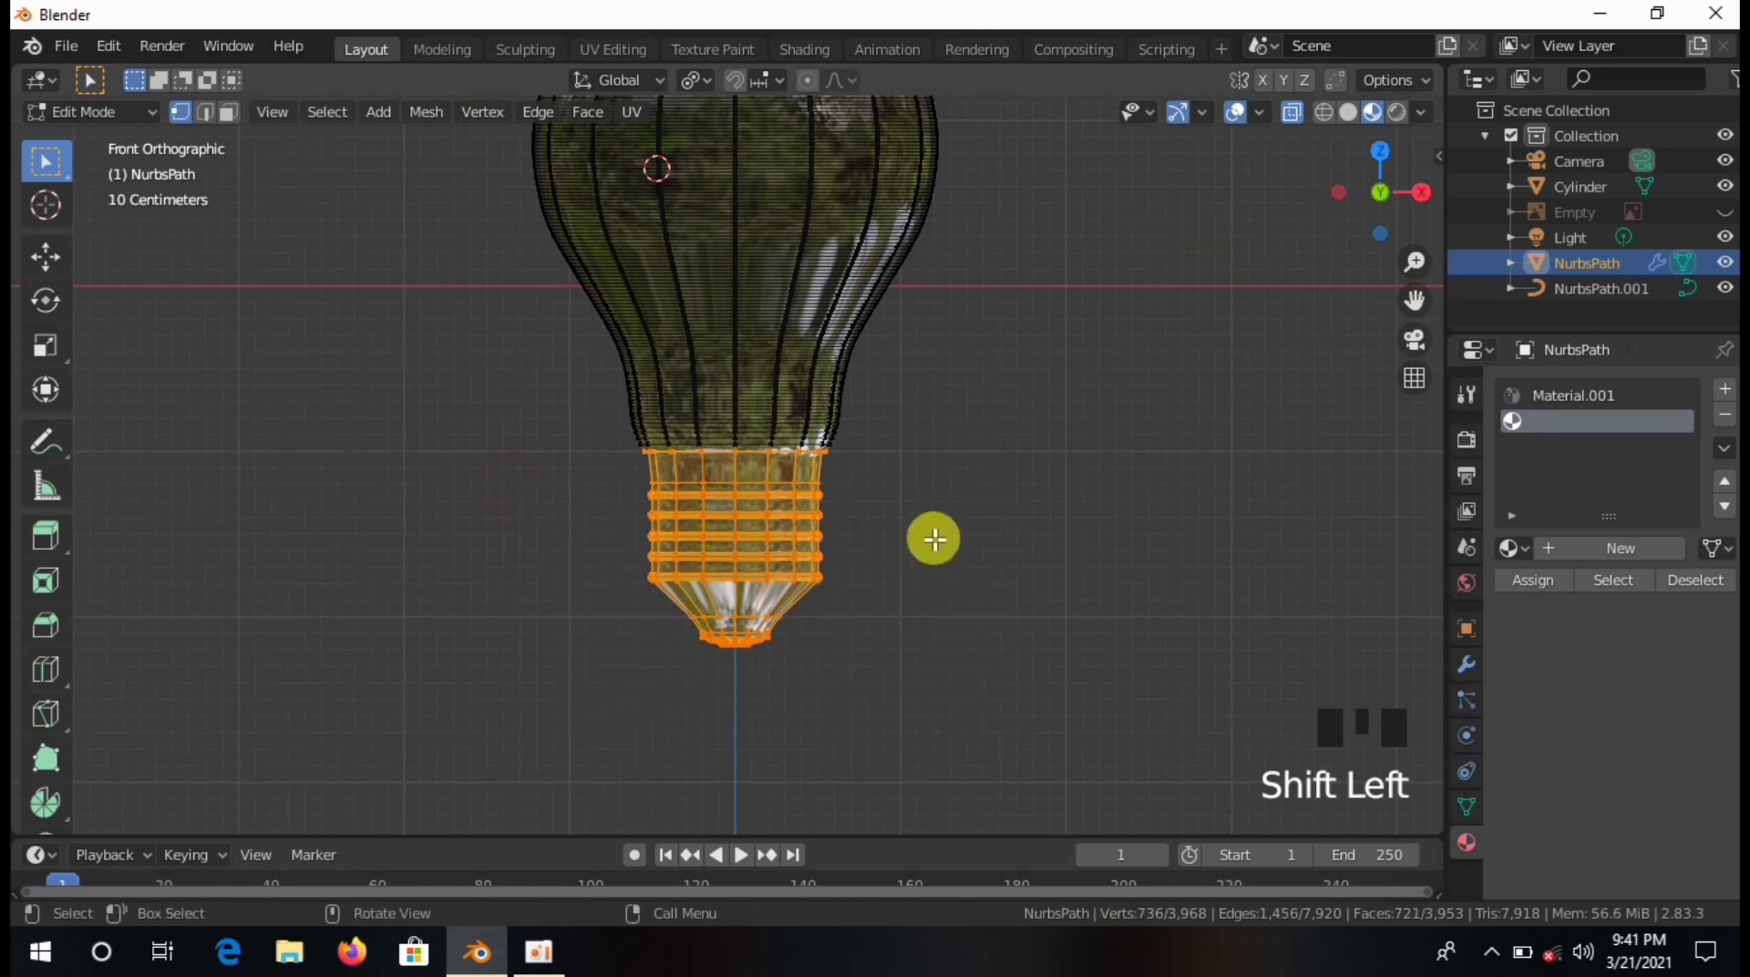
{"action": "scroll", "coordinate": [933, 535], "scroll_direction": "up", "scroll_amount": 3}
Assign the base a new material with metallic 1.000, base color value 0.747 and roughness 0.181.
{"action": "left_click", "coordinate": [1638, 549]}
{"action": "scroll", "coordinate": [1672, 743], "scroll_direction": "down", "scroll_amount": 5}
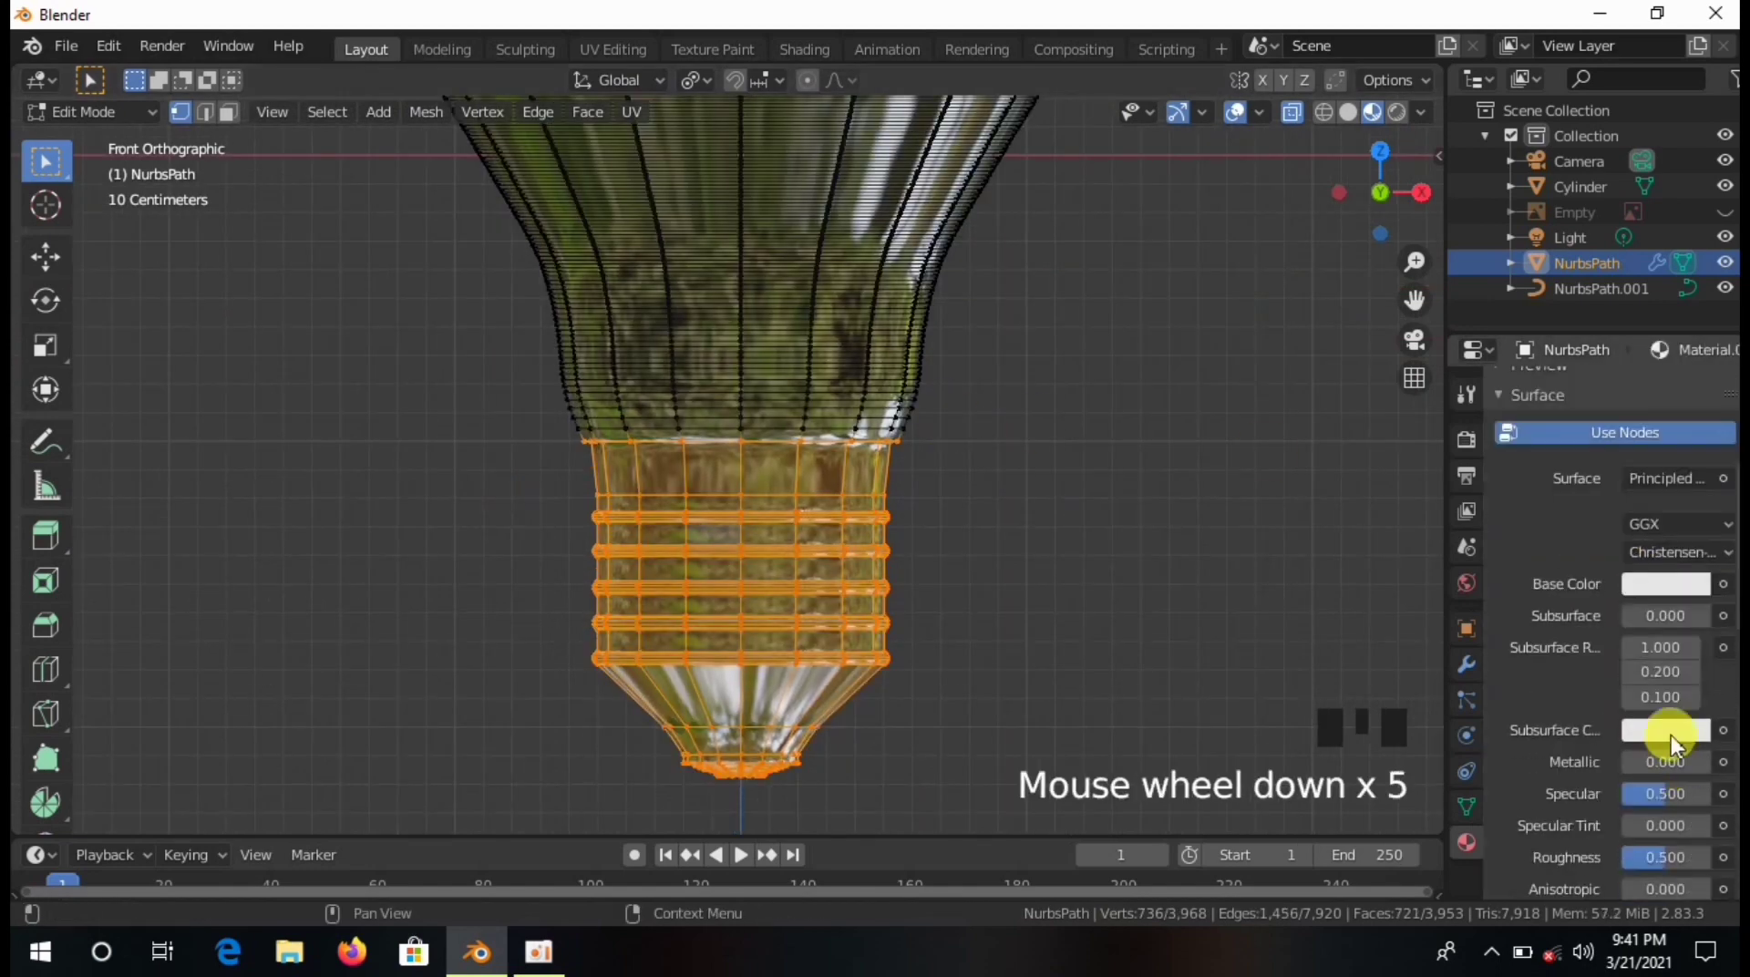
{"action": "left_click", "coordinate": [1679, 594]}
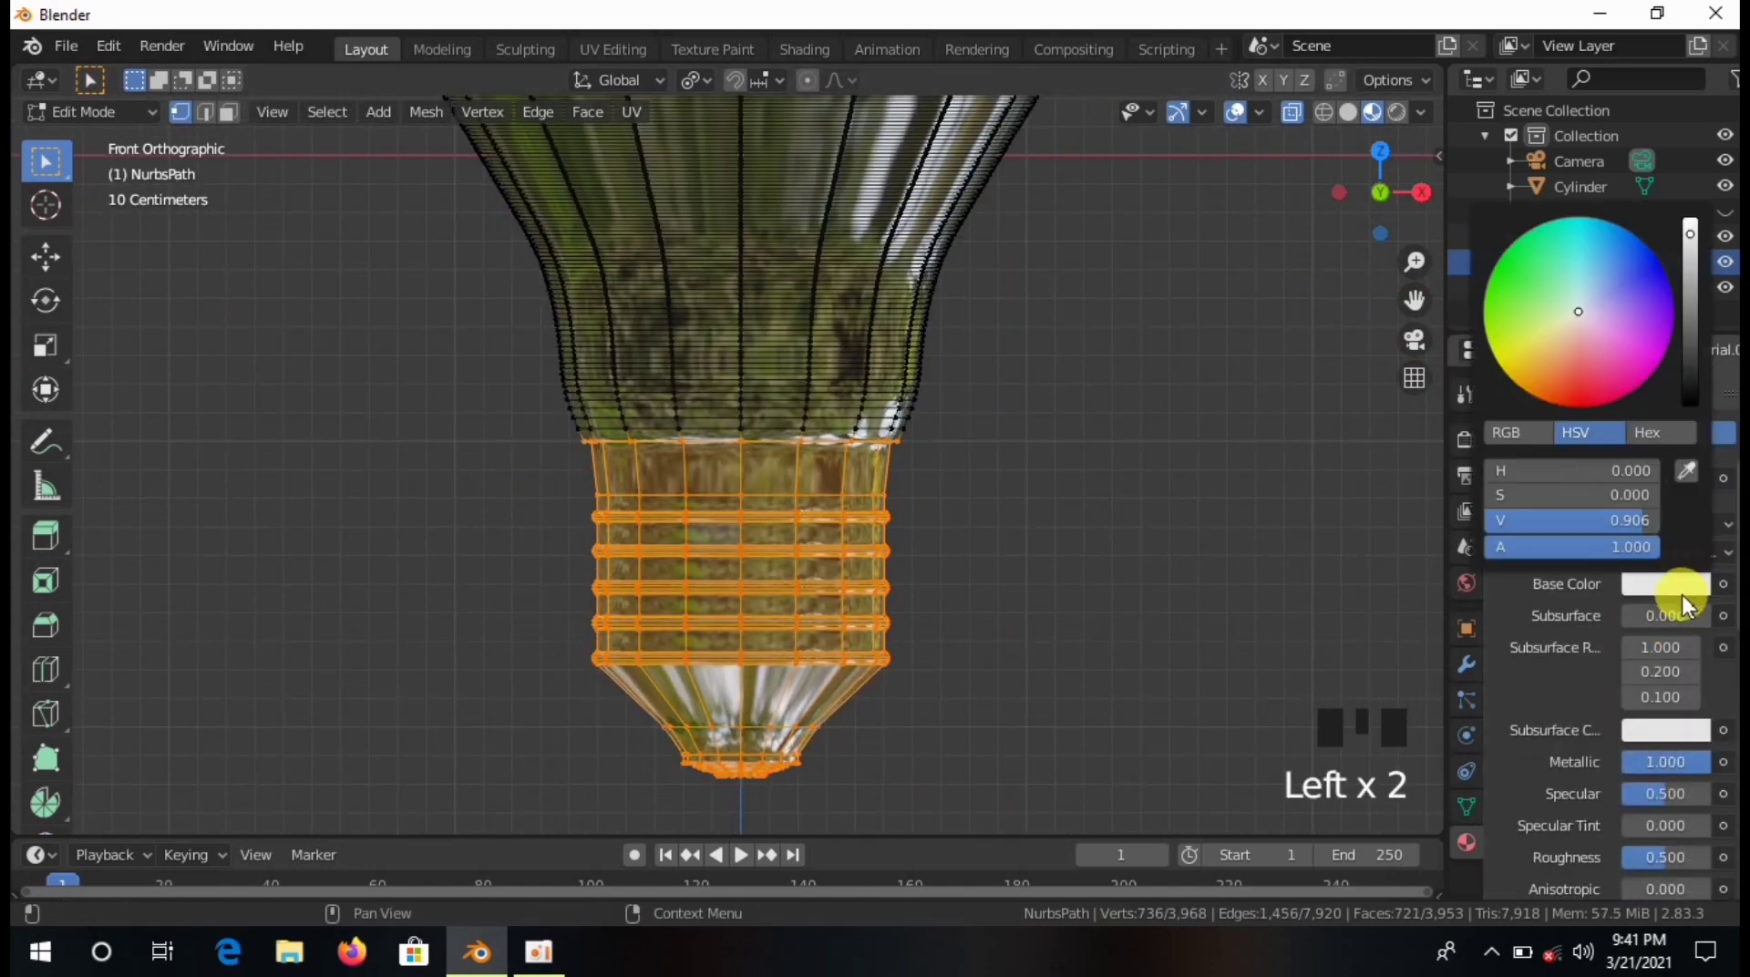
{"action": "left_click_drag", "start_coordinate": [1693, 251], "coordinate": [1689, 273]}
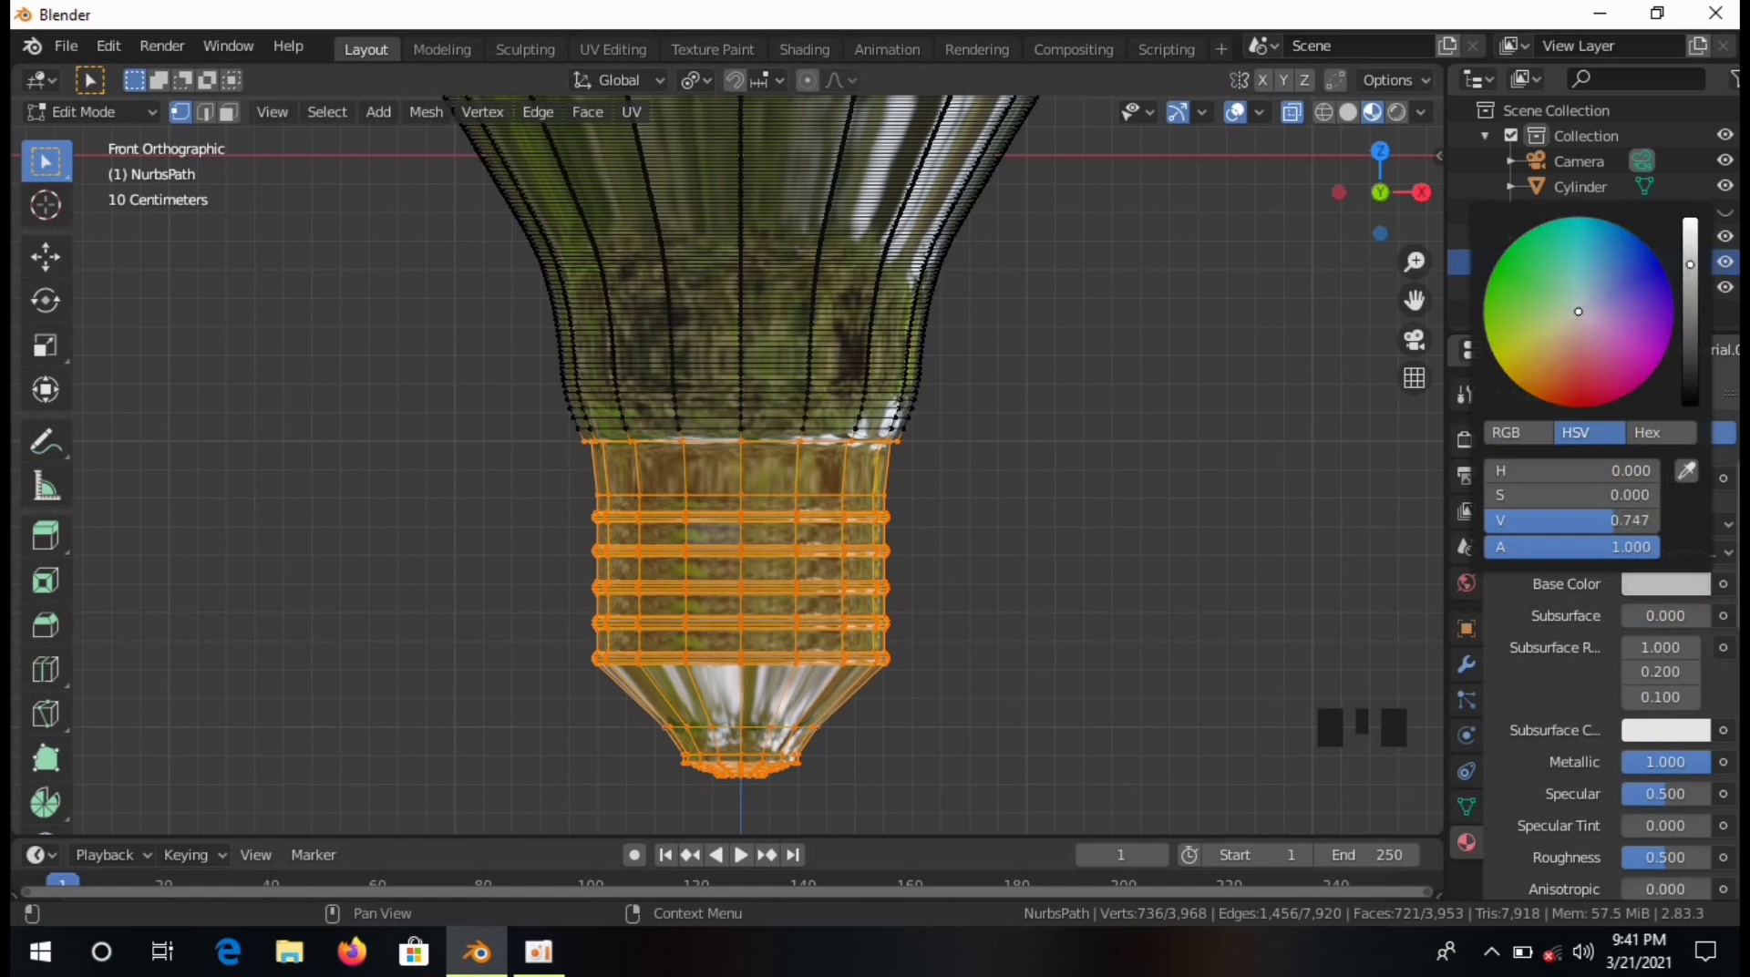
{"action": "scroll", "coordinate": [1609, 430], "scroll_direction": "up", "scroll_amount": 4}
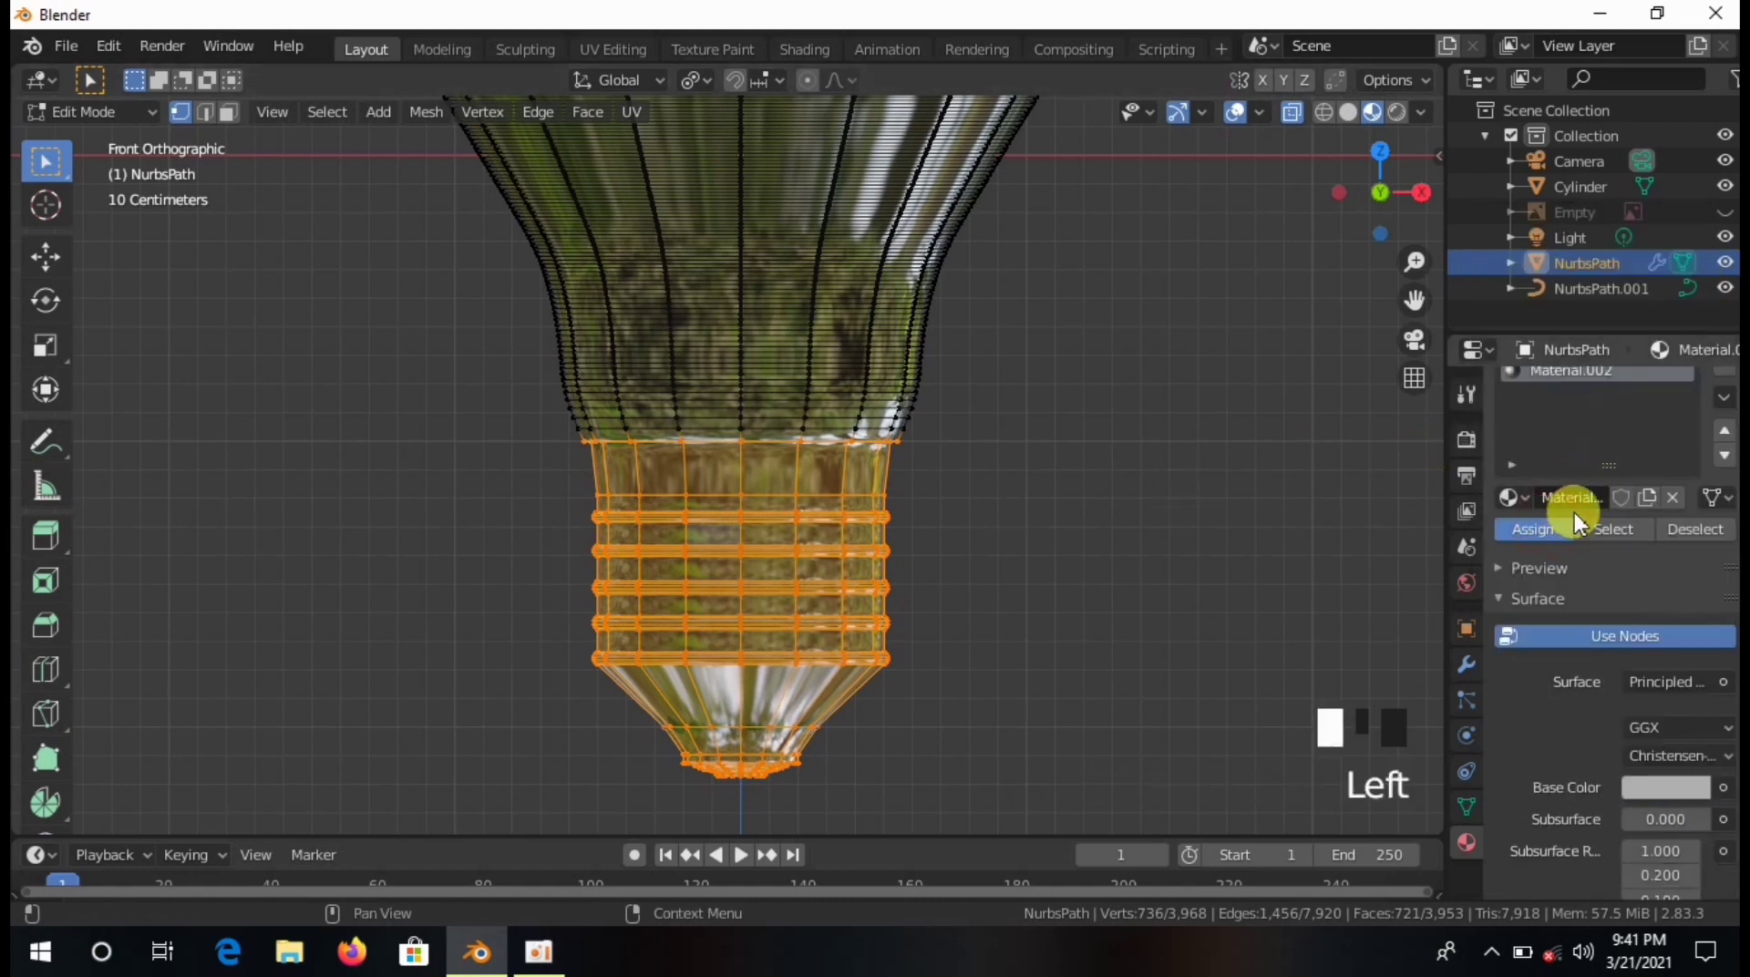
{"action": "scroll", "coordinate": [1654, 720], "scroll_direction": "down", "scroll_amount": 7}
{"action": "left_click_drag", "start_coordinate": [1665, 719], "coordinate": [1626, 720]}
{"action": "left_click", "coordinate": [1167, 429]}
Turn off X-ray and select the round center face on the underside of the base in face select mode.
{"action": "middle_click_drag", "start_coordinate": [1017, 558], "coordinate": [945, 386]}
{"action": "left_click", "coordinate": [769, 375]}
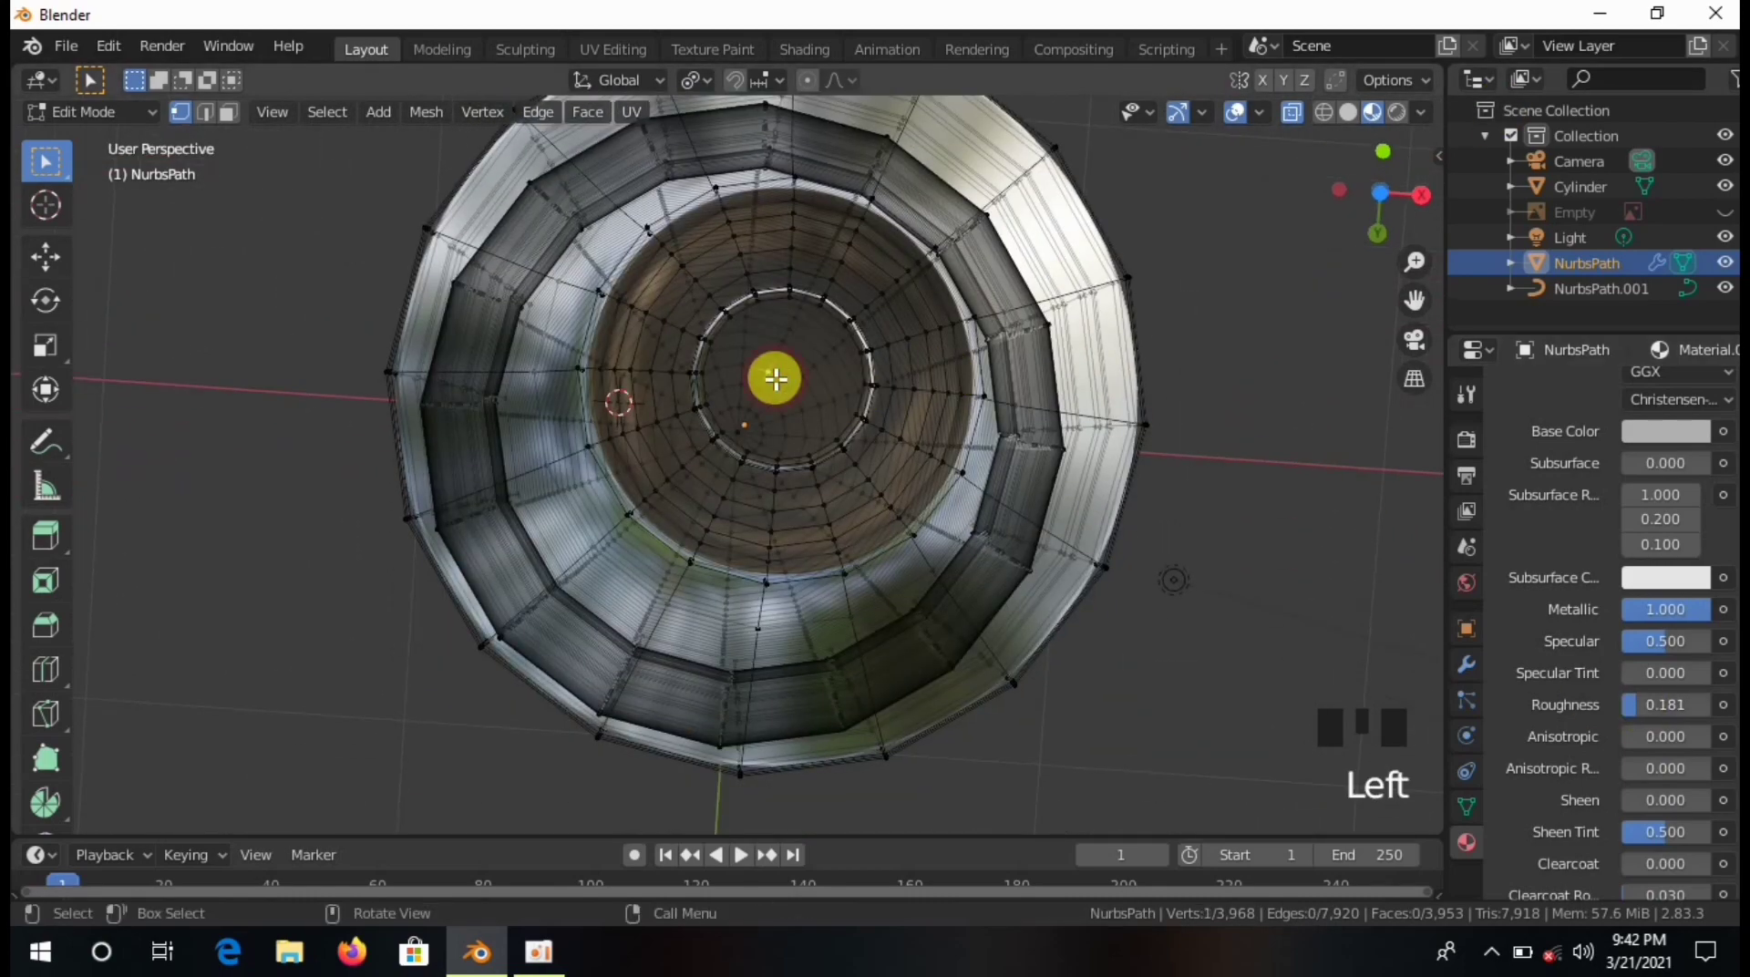
{"action": "left_click", "coordinate": [1185, 71]}
{"action": "middle_click_drag", "start_coordinate": [1199, 188], "coordinate": [1102, 265]}
{"action": "scroll", "coordinate": [707, 339], "scroll_direction": "up", "scroll_amount": 2}
{"action": "left_click", "coordinate": [228, 112]}
{"action": "left_click", "coordinate": [851, 379]}
{"action": "middle_click_drag", "start_coordinate": [851, 379], "coordinate": [899, 488], "text": "shift"}
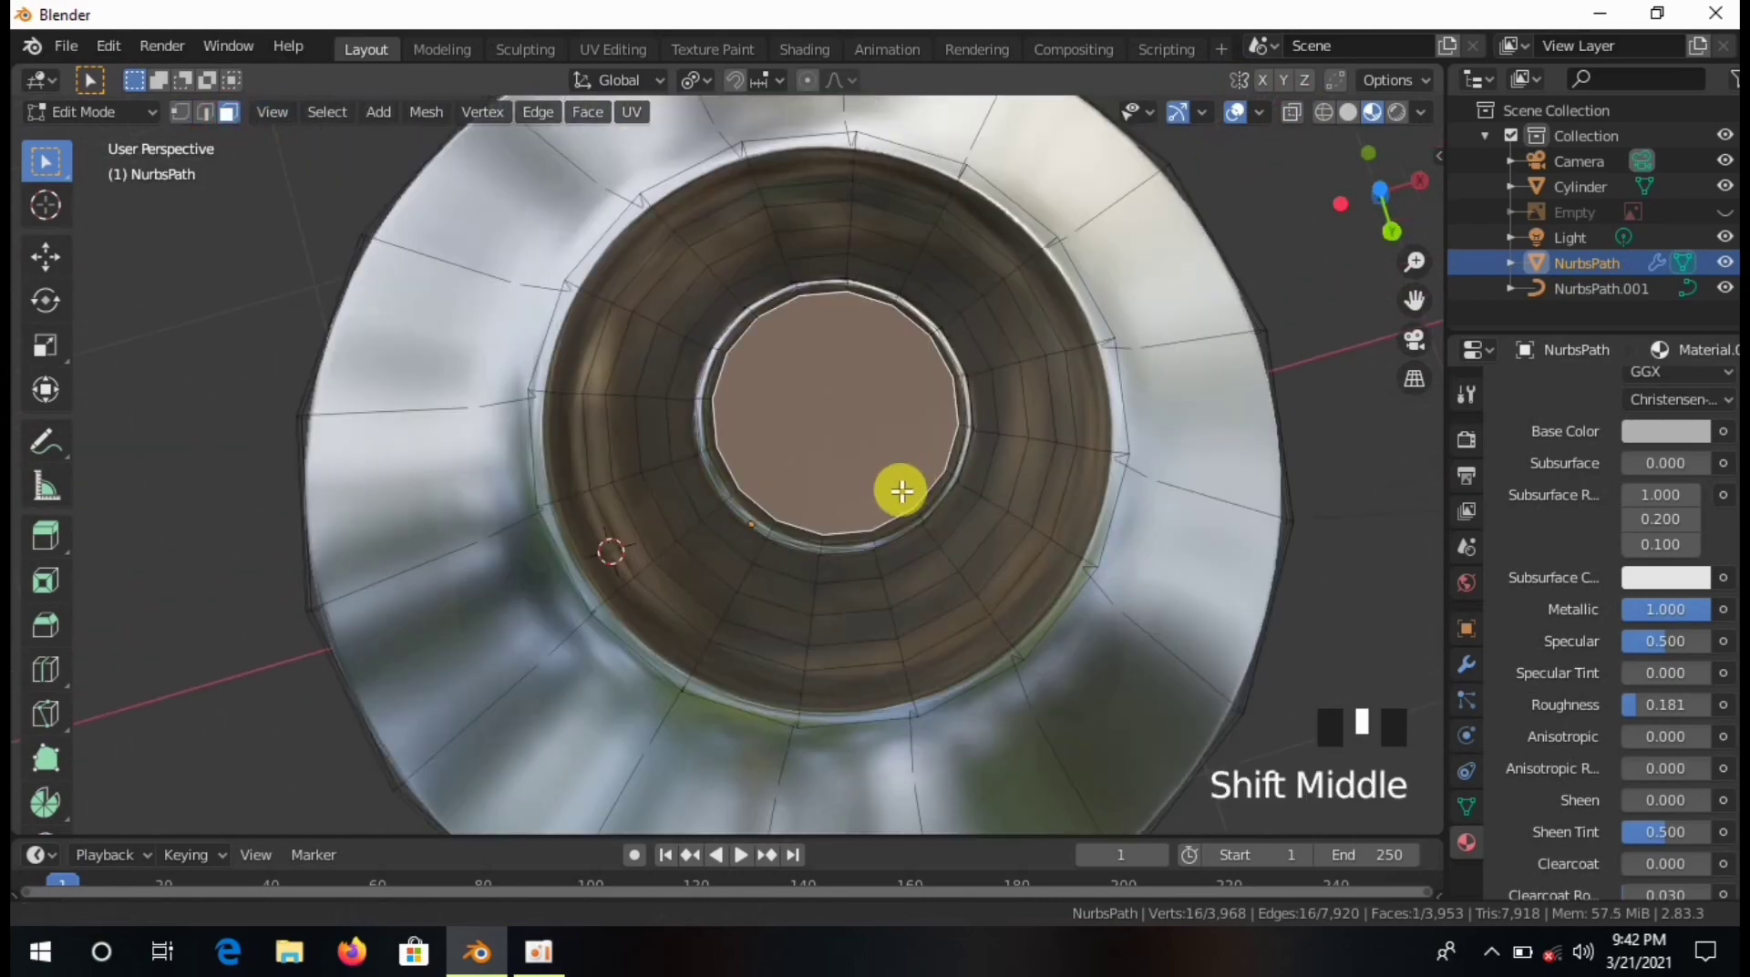
Grow the face selection outward to cover the whole bottom contact up to the narrow rim of the cone.
{"action": "key", "text": "KP_Add"}
{"action": "scroll", "coordinate": [898, 693], "scroll_direction": "down", "scroll_amount": 5}
{"action": "key", "text": "ctrl+KP_Add"}
{"action": "key", "text": "ctrl+KP_Add"}
{"action": "key", "text": "ctrl+KP_Add"}
{"action": "key", "text": "ctrl+KP_Add"}
{"action": "key", "text": "ctrl+KP_Add"}
{"action": "key", "text": "ctrl+KP_Add"}
{"action": "key", "text": "ctrl+KP_Add"}
{"action": "key", "text": "ctrl+KP_Add"}
{"action": "key", "text": "ctrl+KP_Add"}
{"action": "key", "text": "ctrl+KP_Add"}
{"action": "key", "text": "ctrl+KP_Add"}
{"action": "key", "text": "ctrl+KP_Add"}
{"action": "key", "text": "ctrl+KP_Add"}
{"action": "key", "text": "ctrl+KP_Add"}
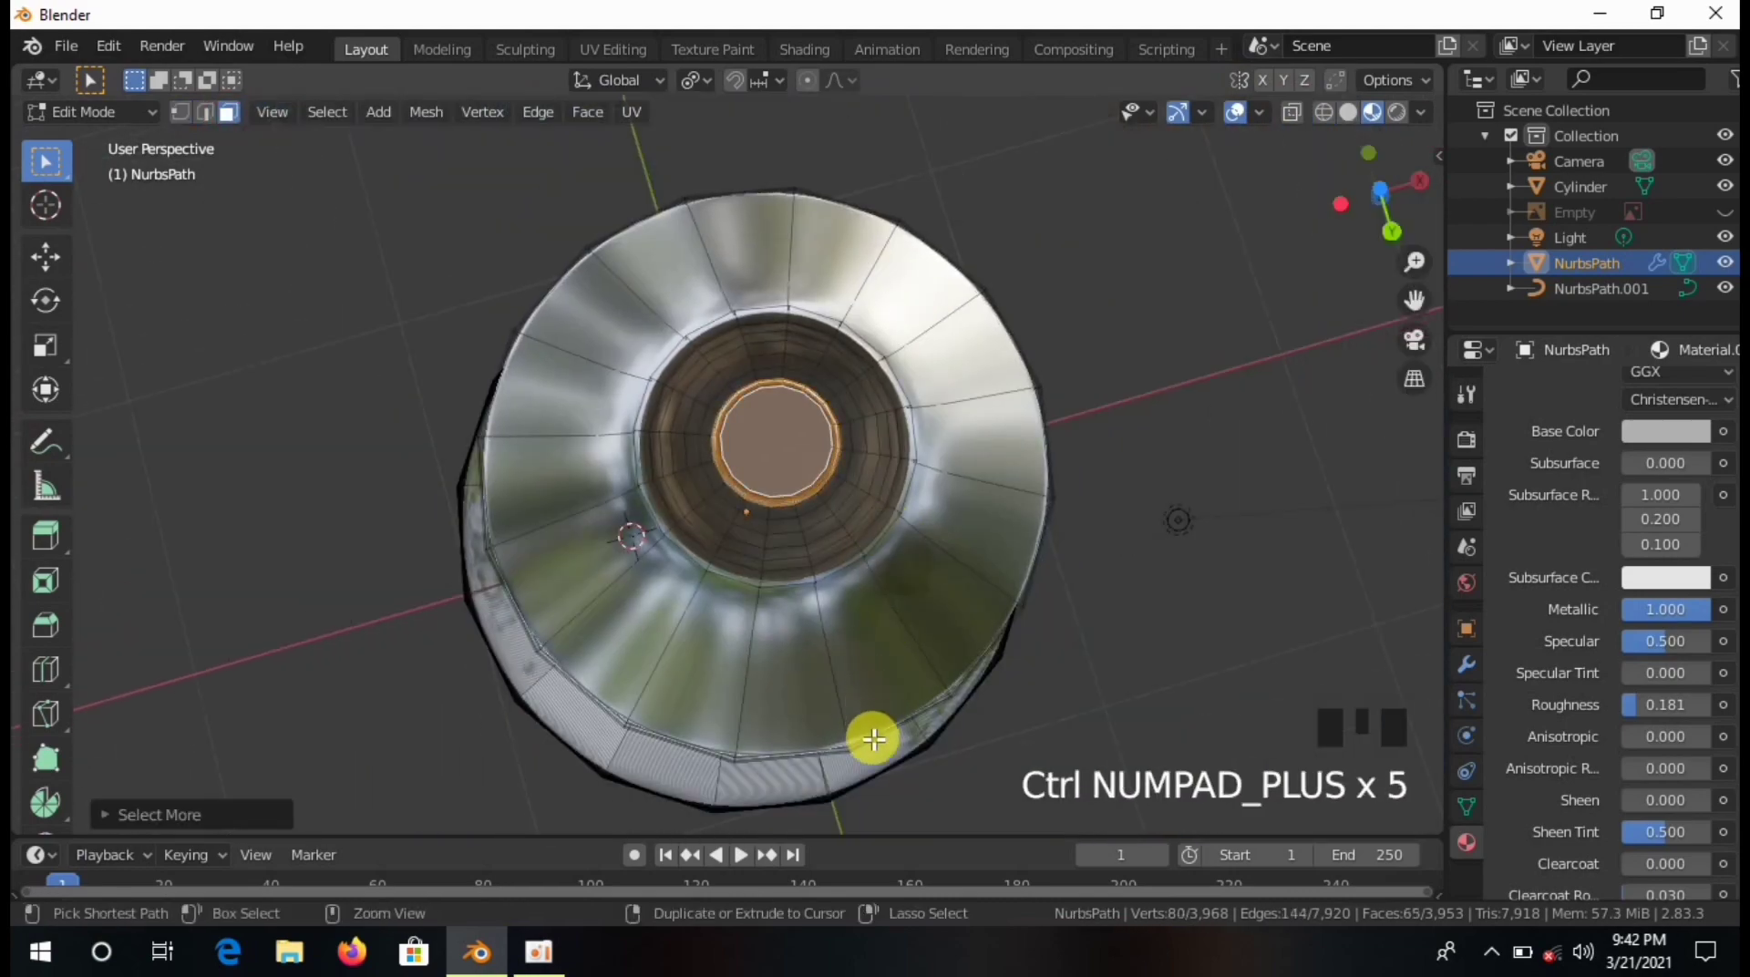
{"action": "middle_click_drag", "start_coordinate": [675, 173], "coordinate": [766, 359]}
{"action": "scroll", "coordinate": [824, 406], "scroll_direction": "up", "scroll_amount": 4}
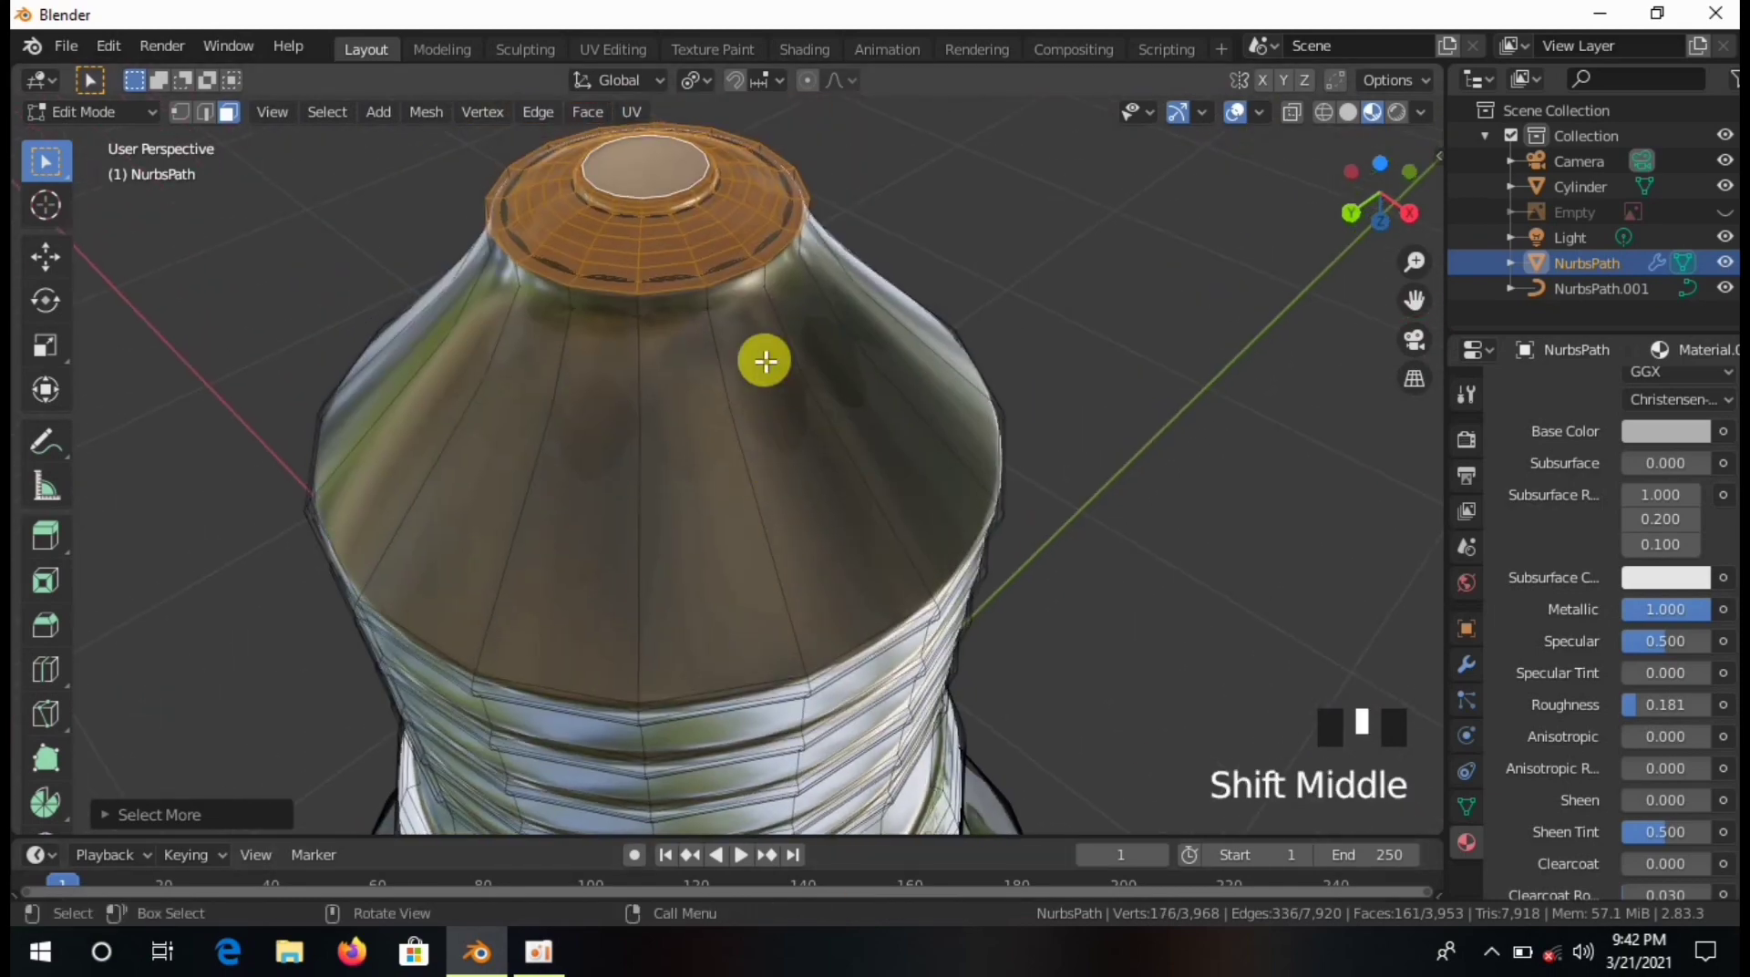
Add a third material slot with a new black material and assign it to the selected bottom contact faces.
{"action": "scroll", "coordinate": [1702, 527], "scroll_direction": "up", "scroll_amount": 13}
{"action": "left_click", "coordinate": [1724, 389]}
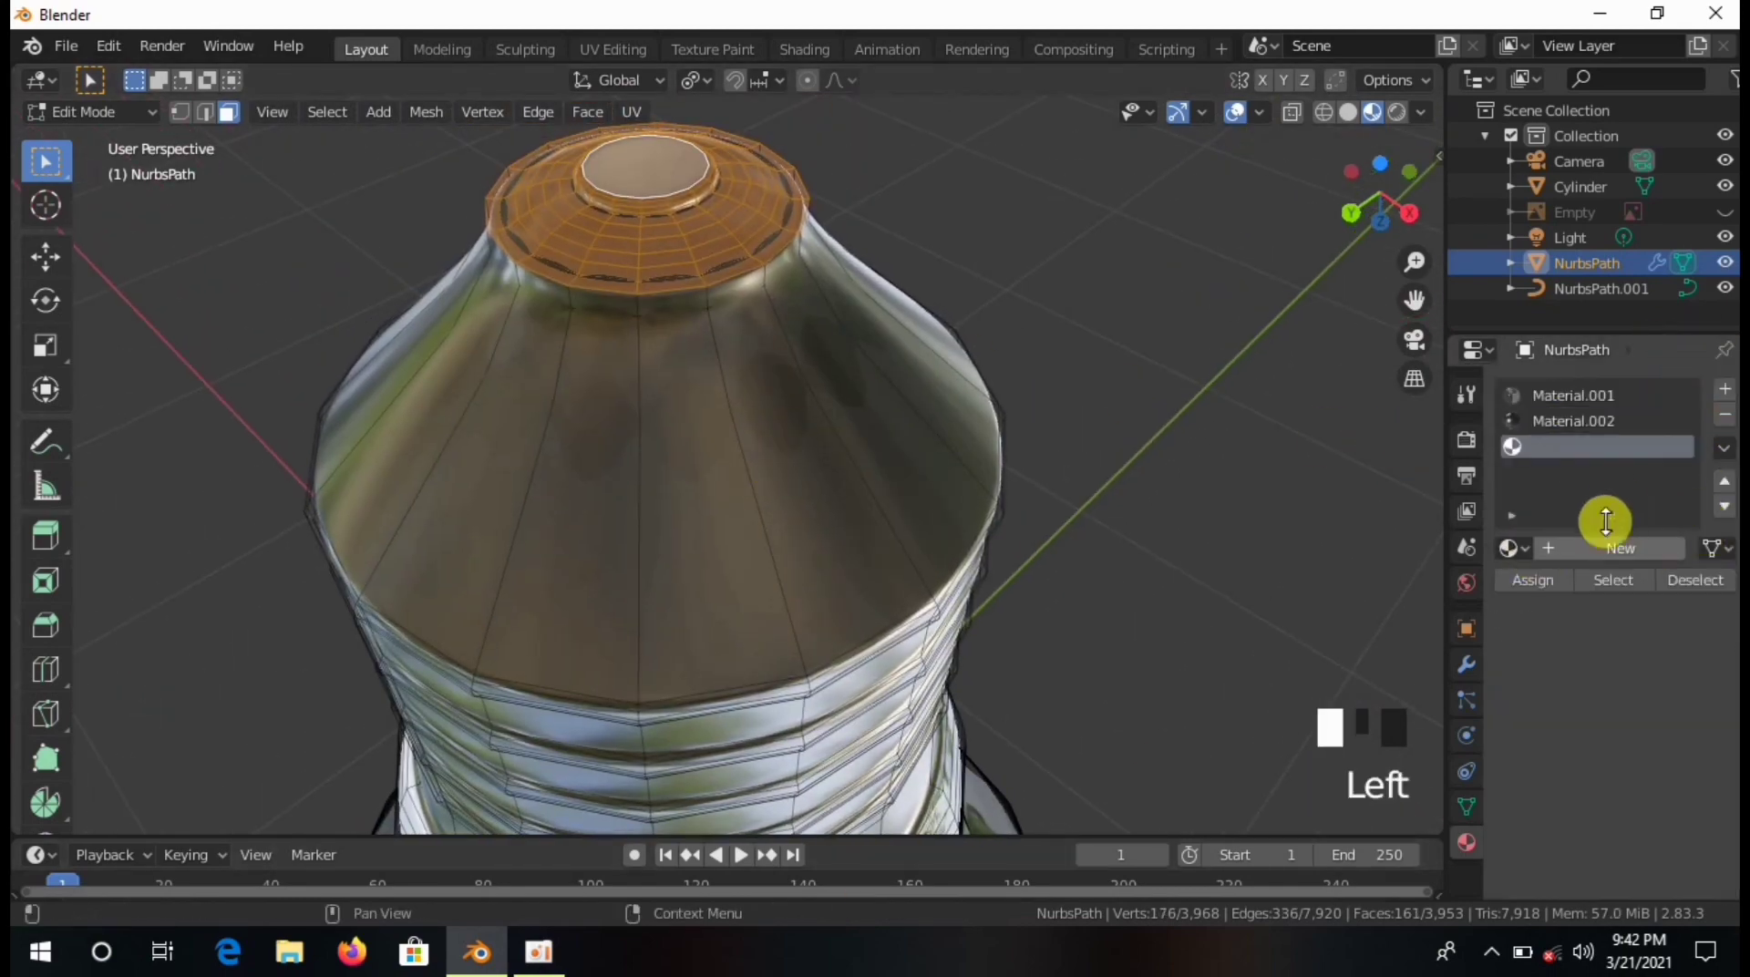
{"action": "left_click", "coordinate": [1620, 547]}
{"action": "scroll", "coordinate": [1672, 765], "scroll_direction": "down", "scroll_amount": 5}
{"action": "left_click", "coordinate": [1668, 786]}
{"action": "left_click_drag", "start_coordinate": [1693, 477], "coordinate": [1691, 553]}
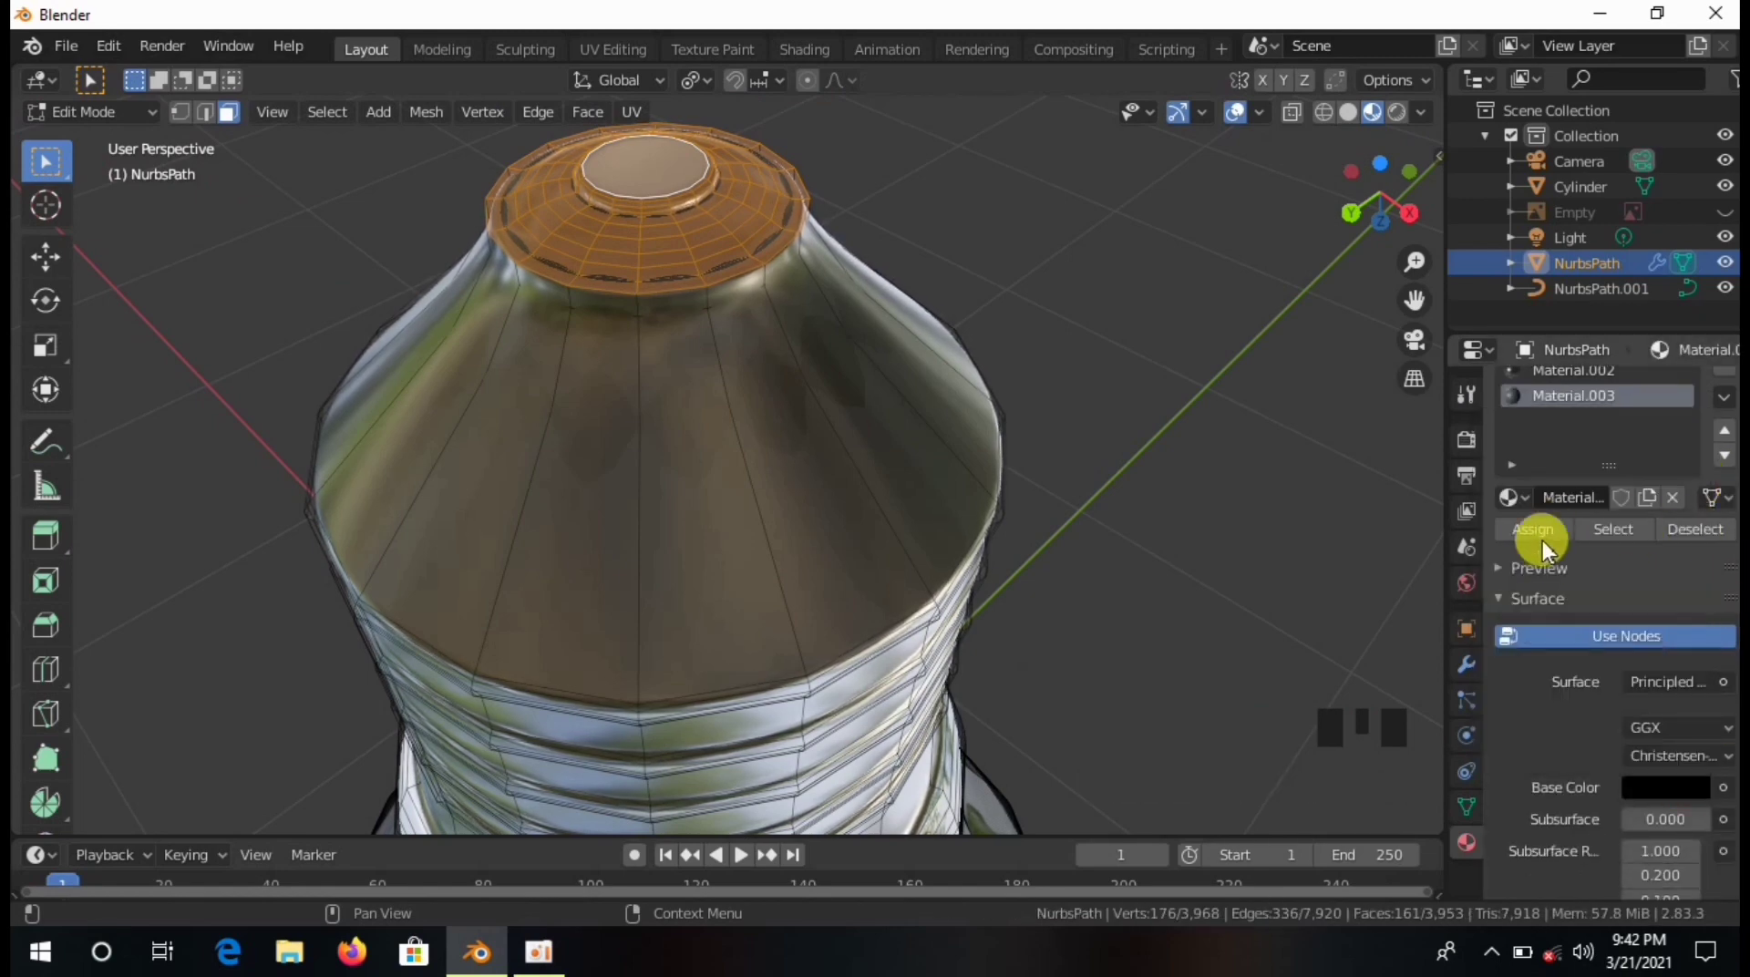
{"action": "left_click", "coordinate": [1499, 532]}
Set the black contact material's roughness to 0.806 and metallic to 0.681, then deselect the faces.
{"action": "scroll", "coordinate": [1674, 807], "scroll_direction": "down", "scroll_amount": 6}
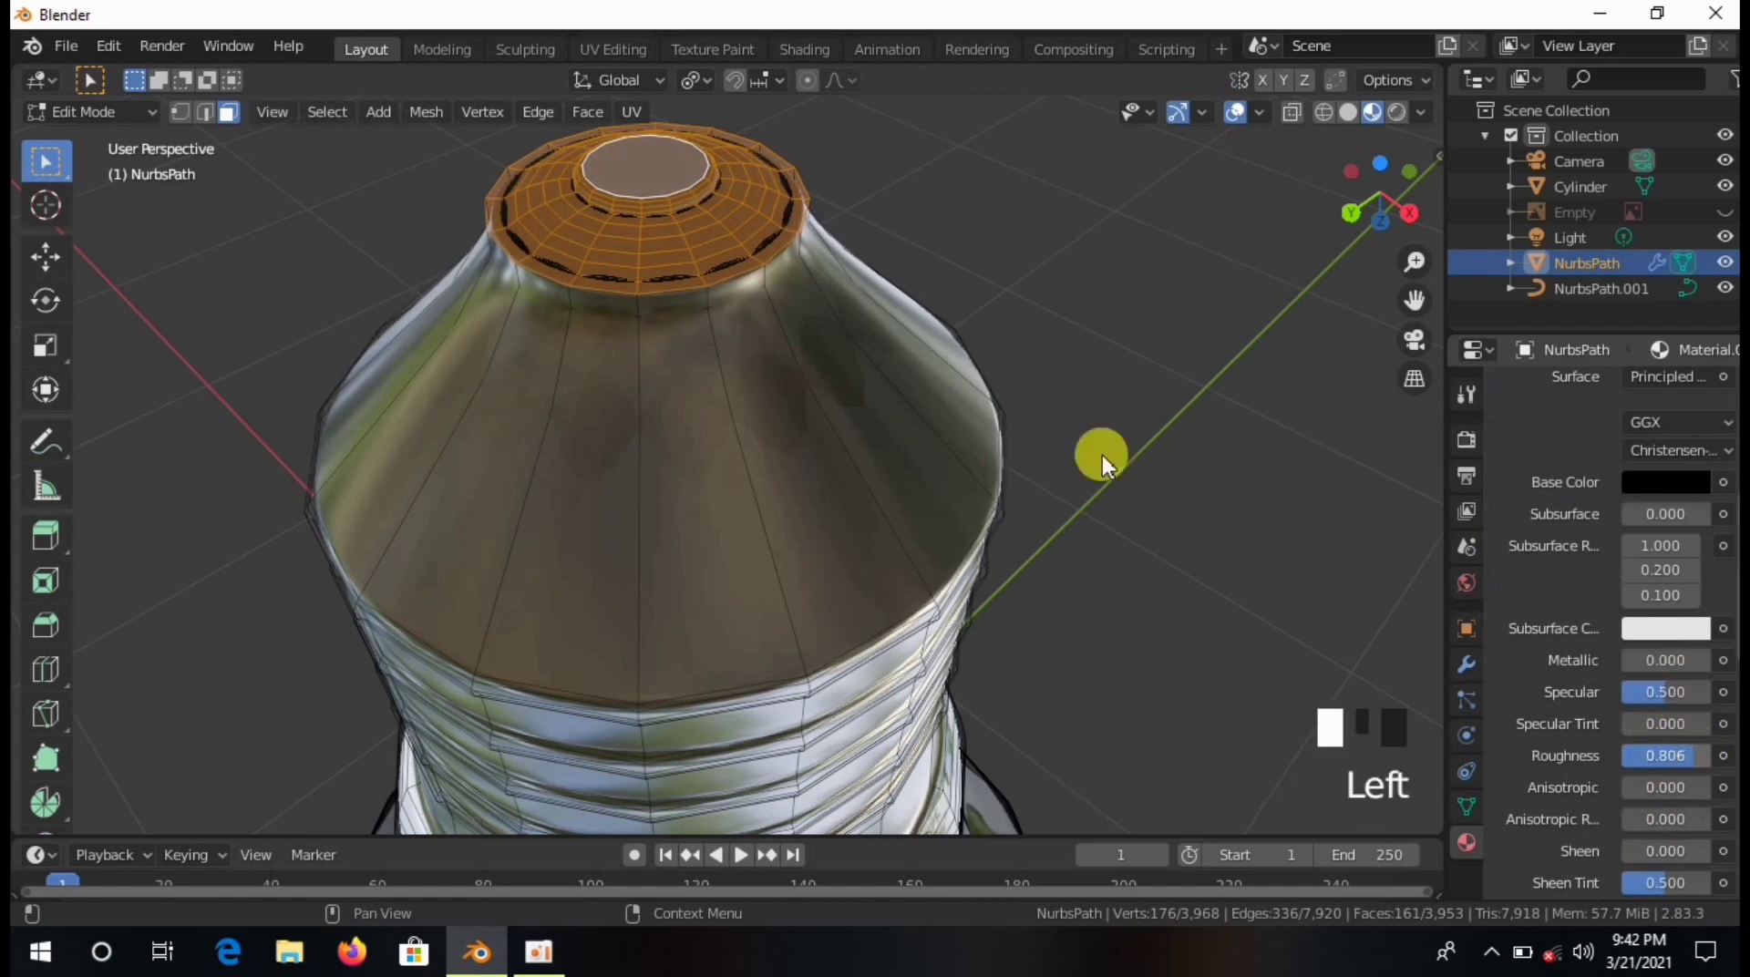
{"action": "scroll", "coordinate": [1644, 550], "scroll_direction": "up", "scroll_amount": 2}
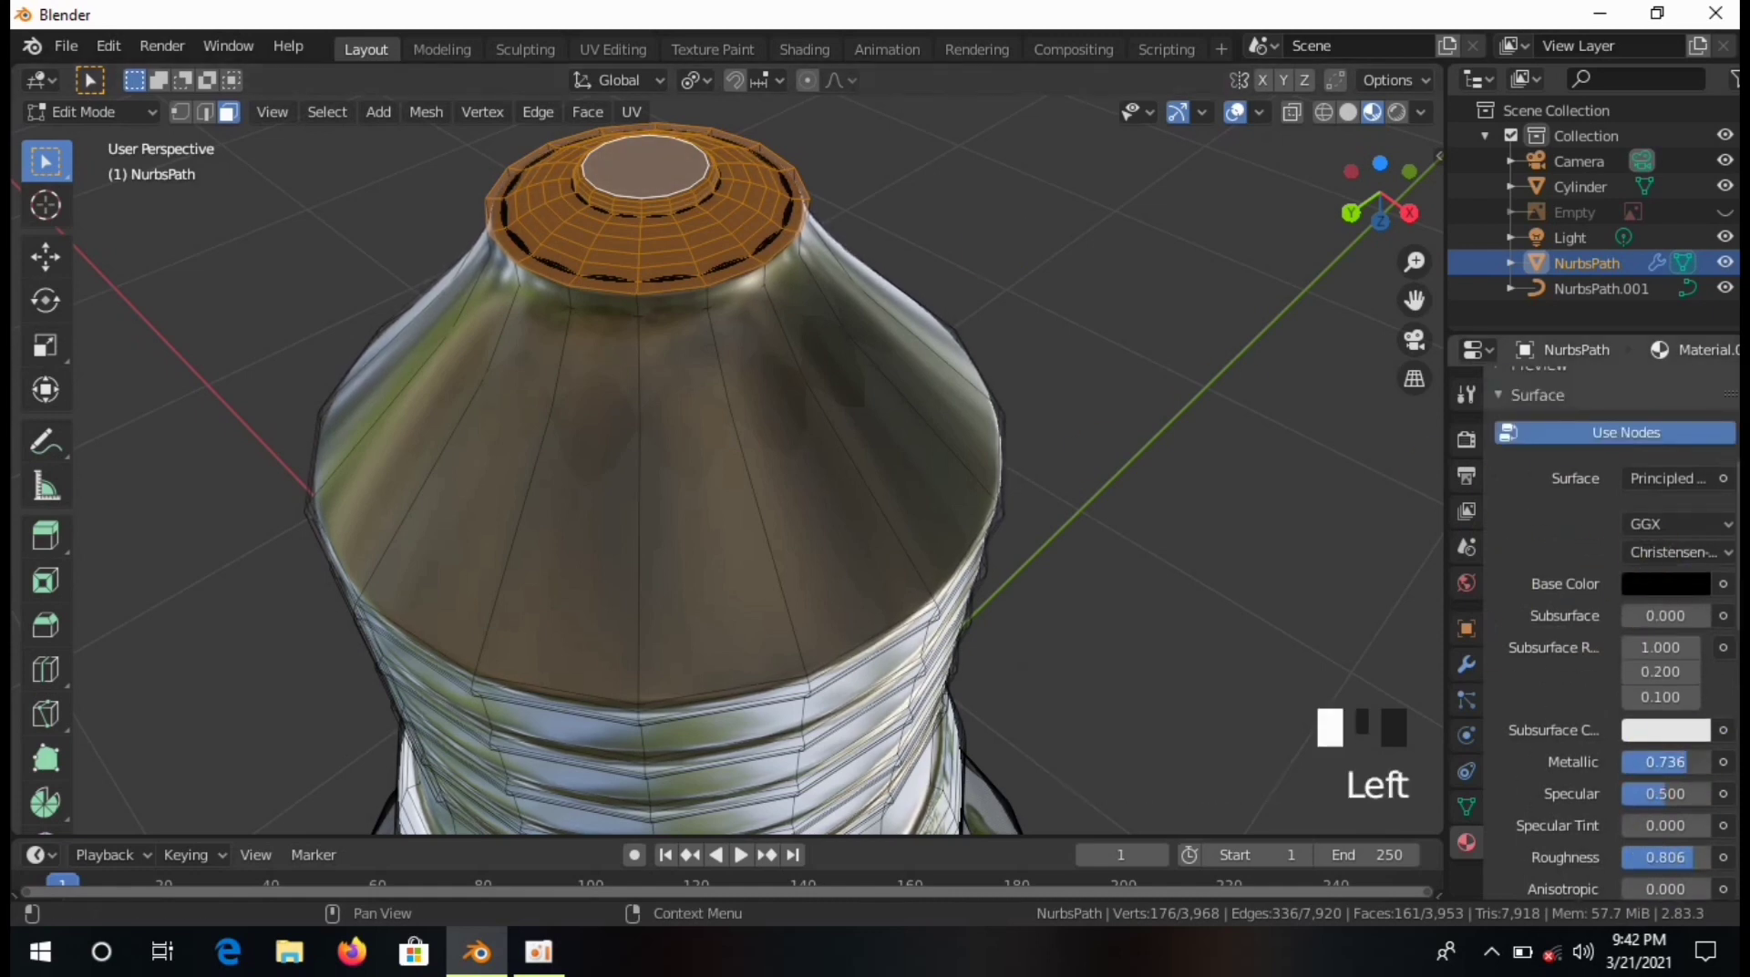
{"action": "left_click", "coordinate": [991, 203]}
{"action": "middle_click_drag", "start_coordinate": [992, 203], "coordinate": [820, 653]}
{"action": "scroll", "coordinate": [851, 515], "scroll_direction": "down", "scroll_amount": 3}
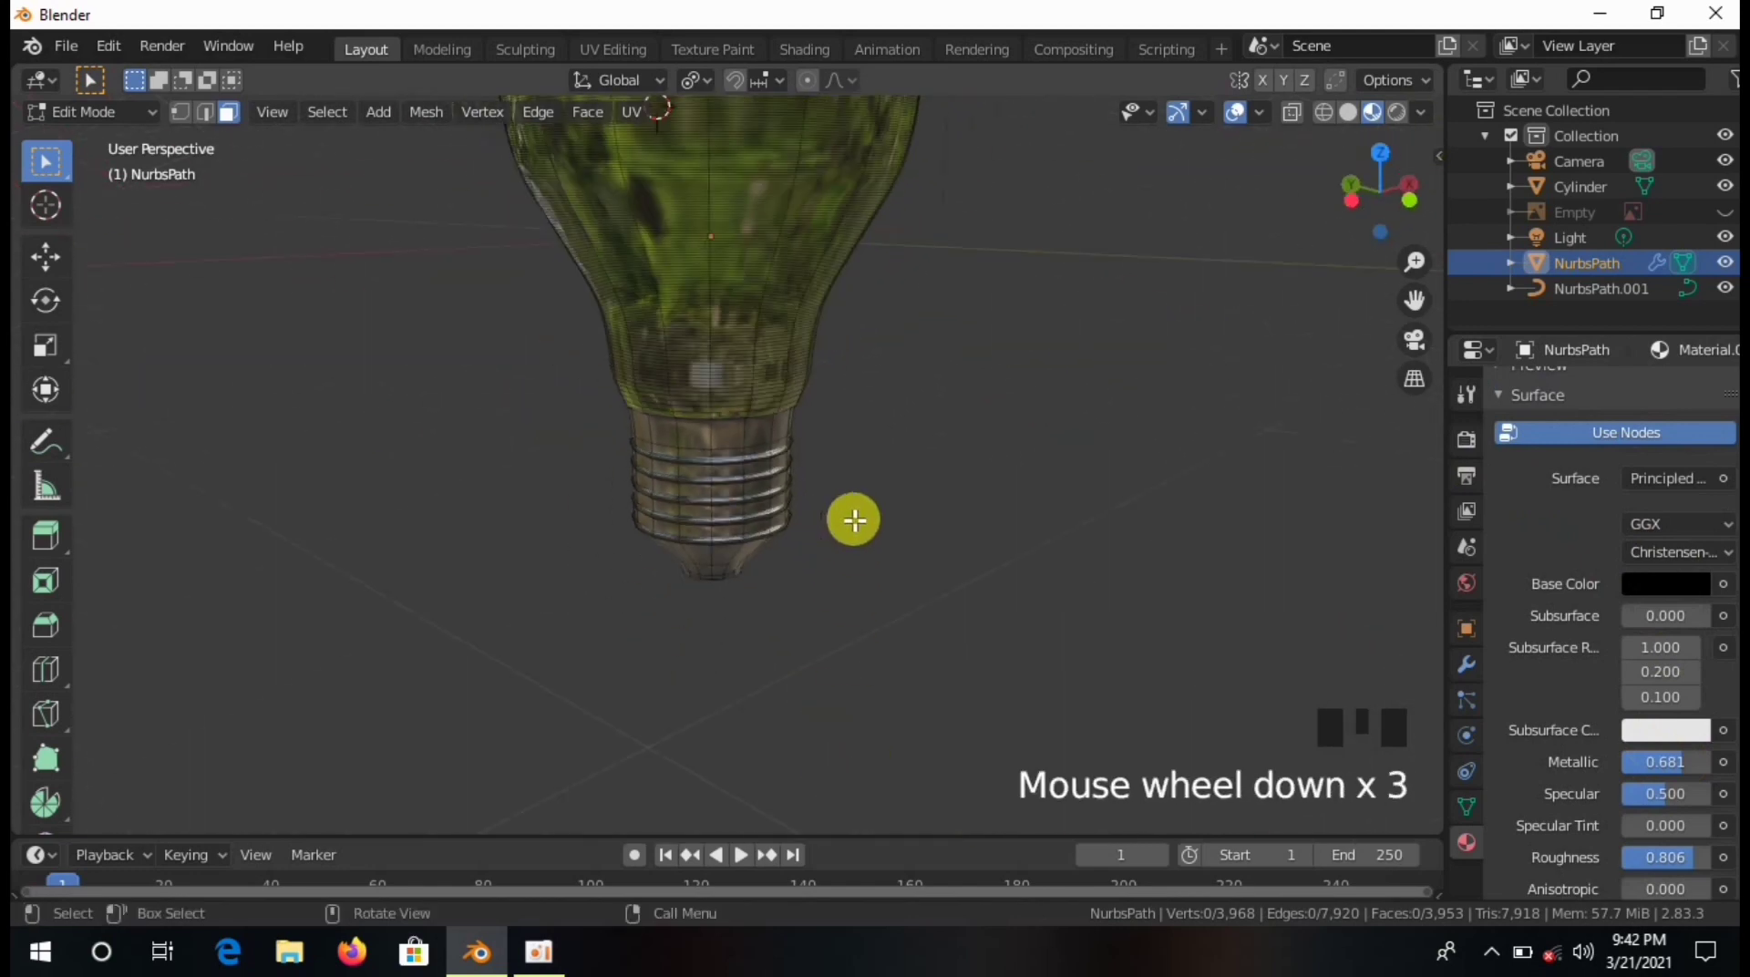
{"action": "scroll", "coordinate": [921, 363], "scroll_direction": "up", "scroll_amount": 4}
{"action": "scroll", "coordinate": [922, 364], "scroll_direction": "down", "scroll_amount": 8}
{"action": "mouse_move", "coordinate": [937, 359]}
{"action": "middle_mouse_down", "text": "shift"}
{"action": "mouse_move", "coordinate": [1030, 305]}
{"action": "mouse_move", "coordinate": [944, 352]}
{"action": "middle_mouse_up", "text": "shift"}
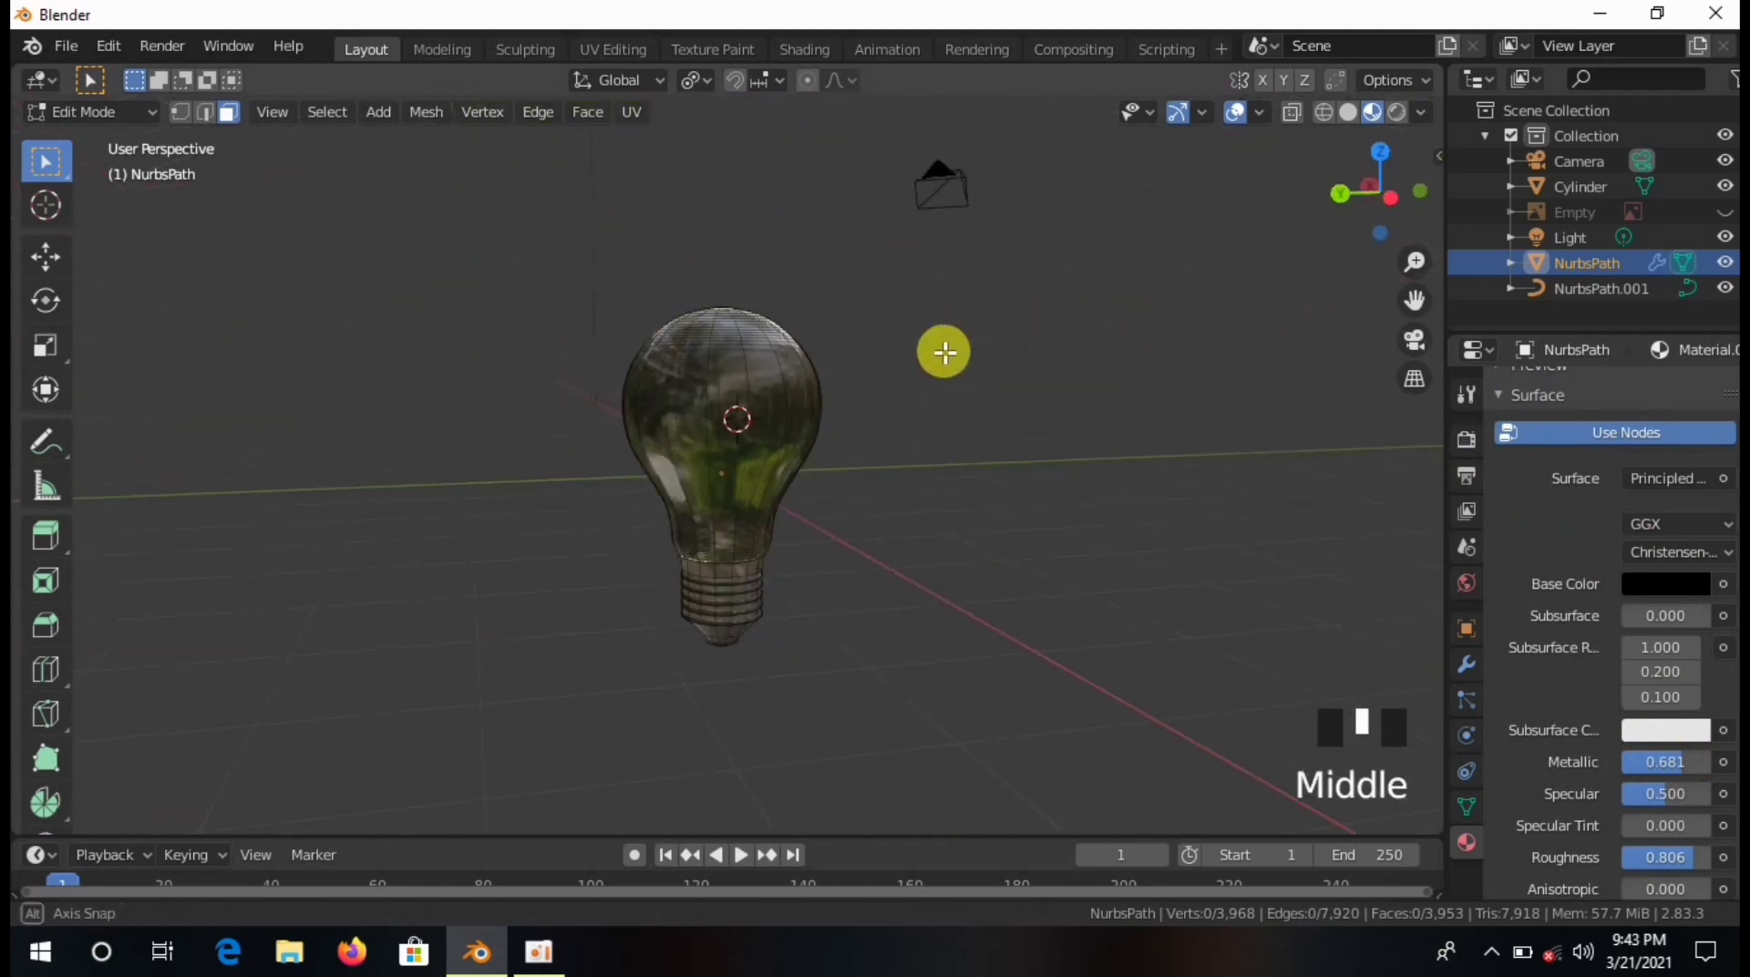
Return to Object Mode and add a Solidify modifier to the bulb with a thickness of 0.04 m.
{"action": "left_click", "coordinate": [87, 111]}
{"action": "left_click", "coordinate": [78, 128]}
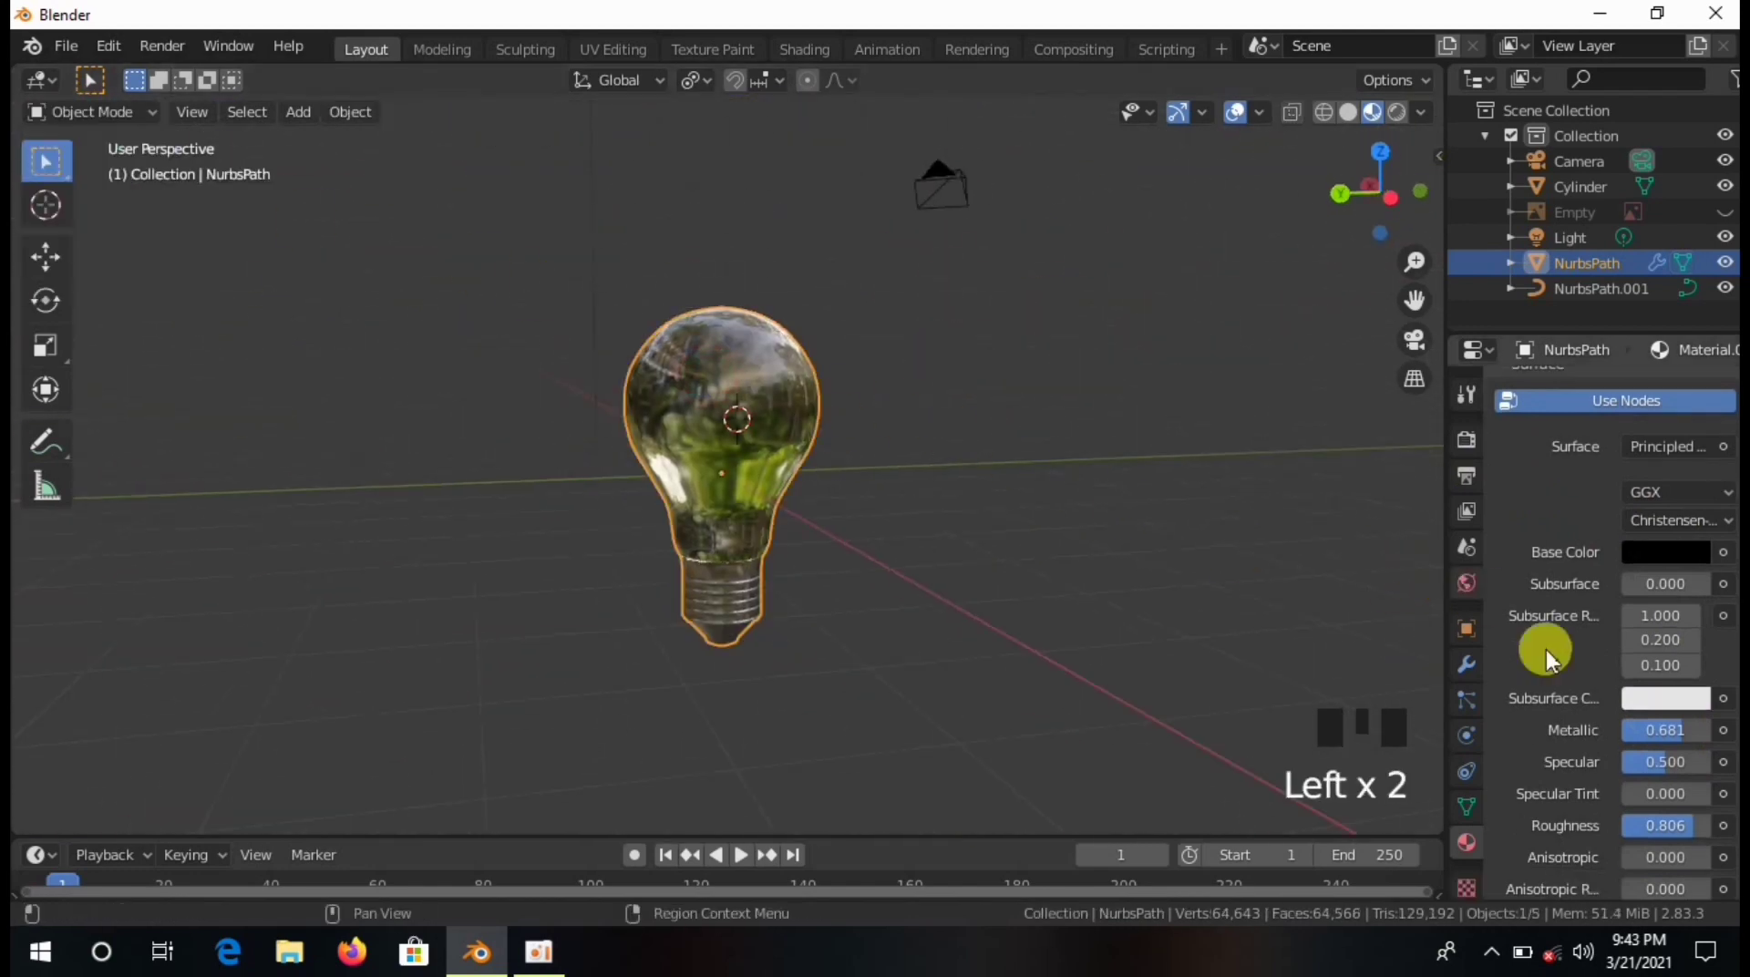
{"action": "scroll", "coordinate": [1680, 702], "scroll_direction": "down", "scroll_amount": 1}
{"action": "scroll", "coordinate": [1659, 656], "scroll_direction": "up", "scroll_amount": 10}
{"action": "left_click", "coordinate": [1466, 670]}
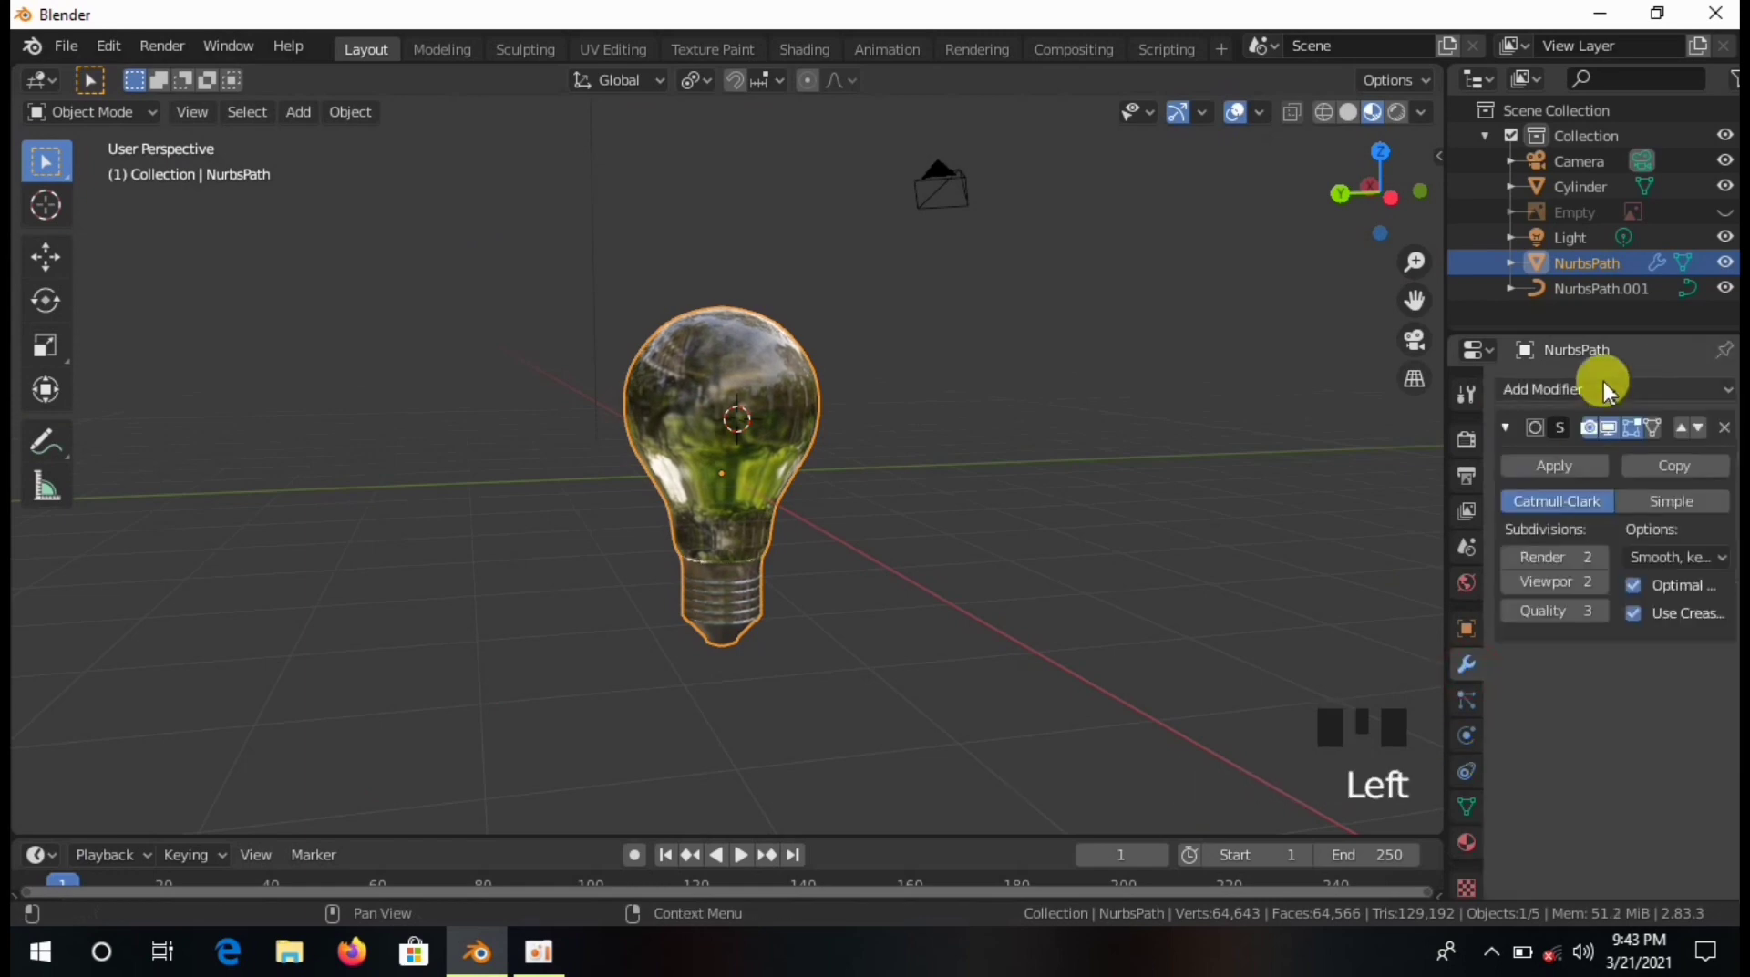
{"action": "left_click", "coordinate": [1604, 386]}
{"action": "left_click", "coordinate": [1269, 784]}
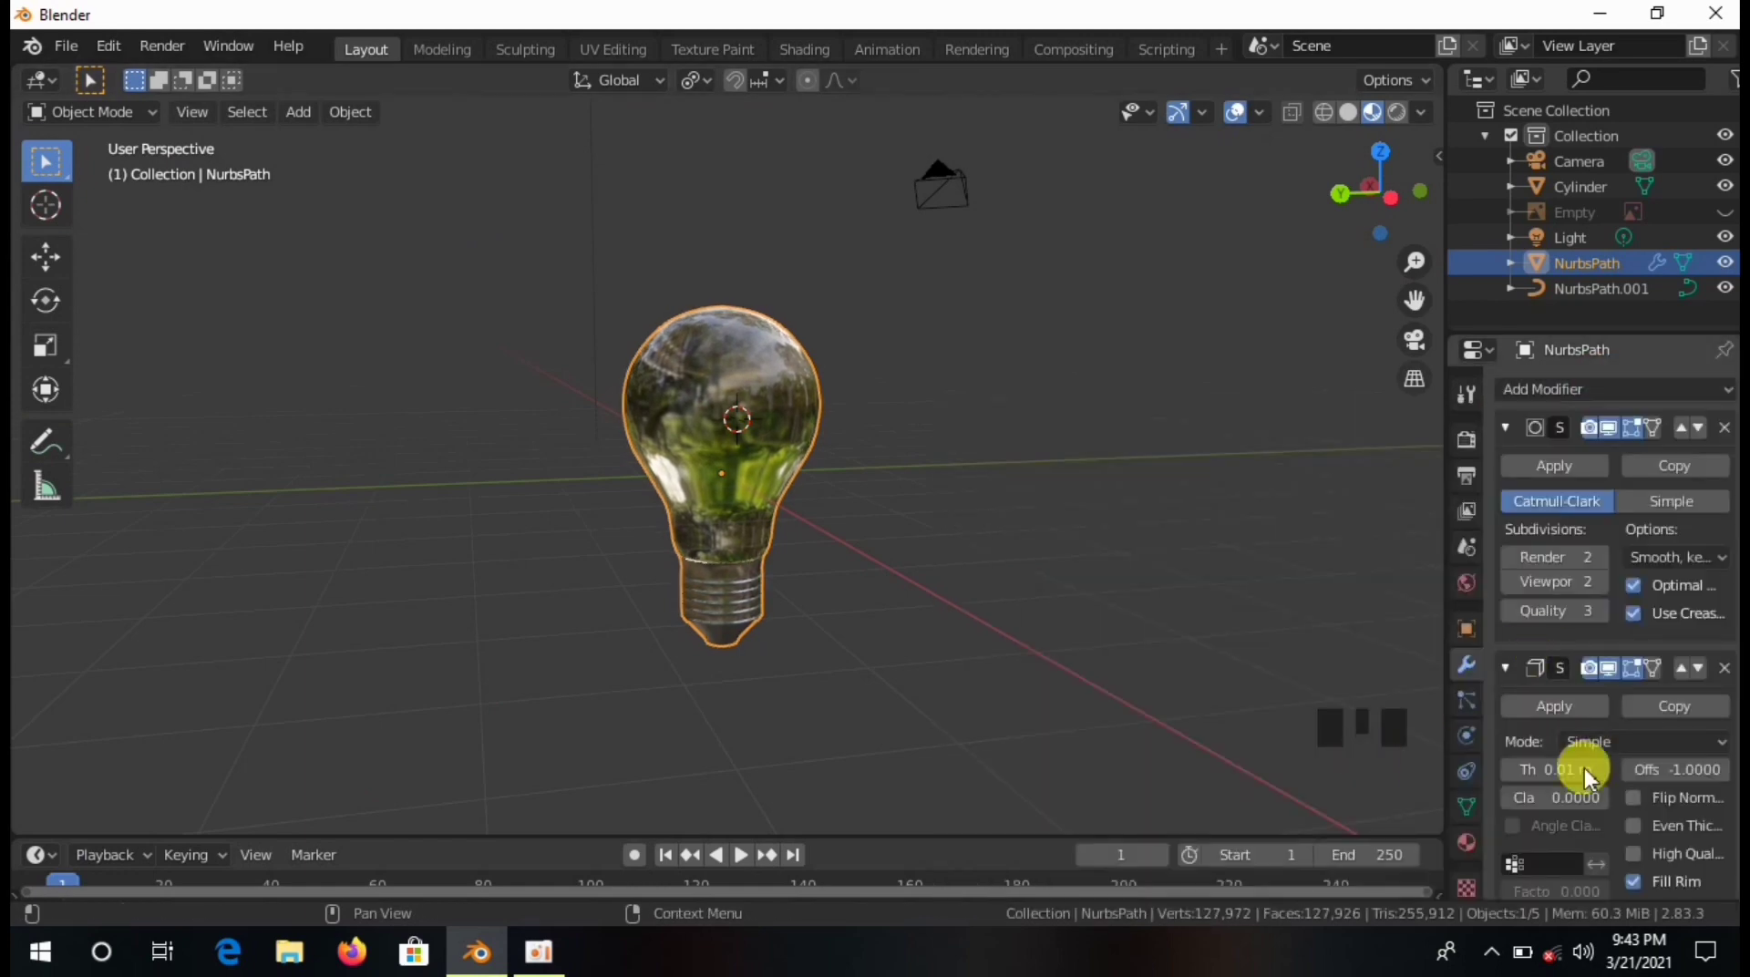
{"action": "left_click", "coordinate": [1600, 769]}
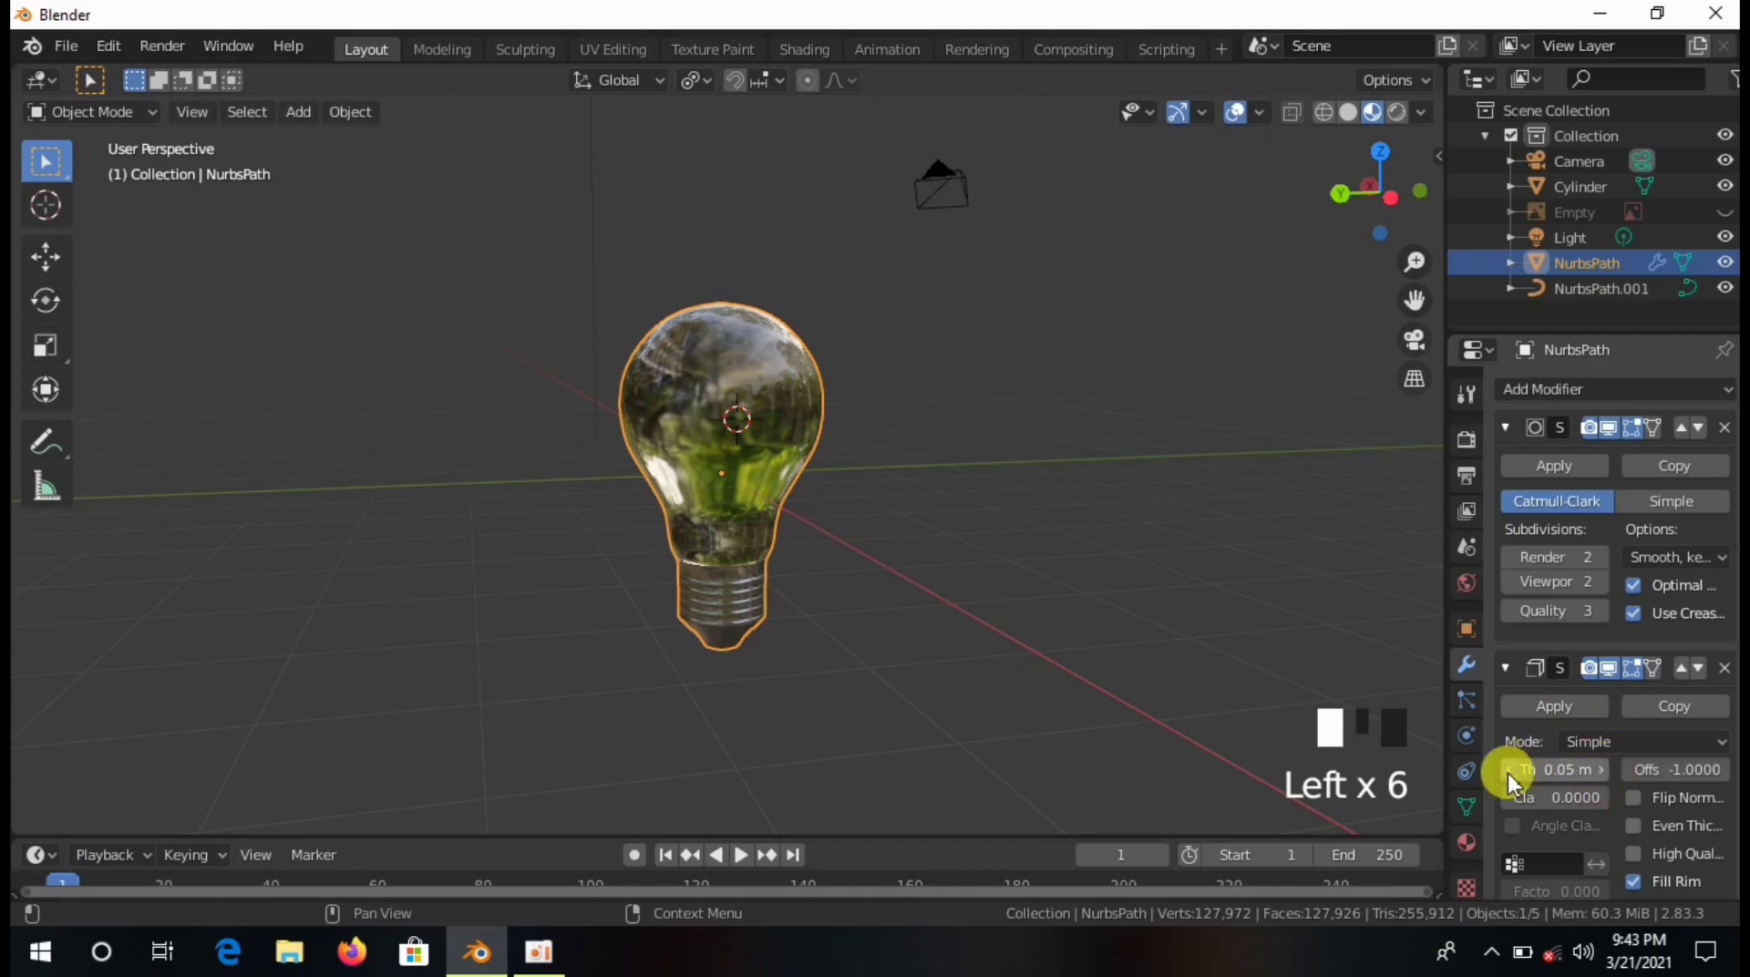
{"action": "scroll", "coordinate": [1002, 583], "scroll_direction": "up", "scroll_amount": 4}
{"action": "scroll", "coordinate": [988, 432], "scroll_direction": "up", "scroll_amount": 1}
{"action": "scroll", "coordinate": [970, 480], "scroll_direction": "down", "scroll_amount": 3}
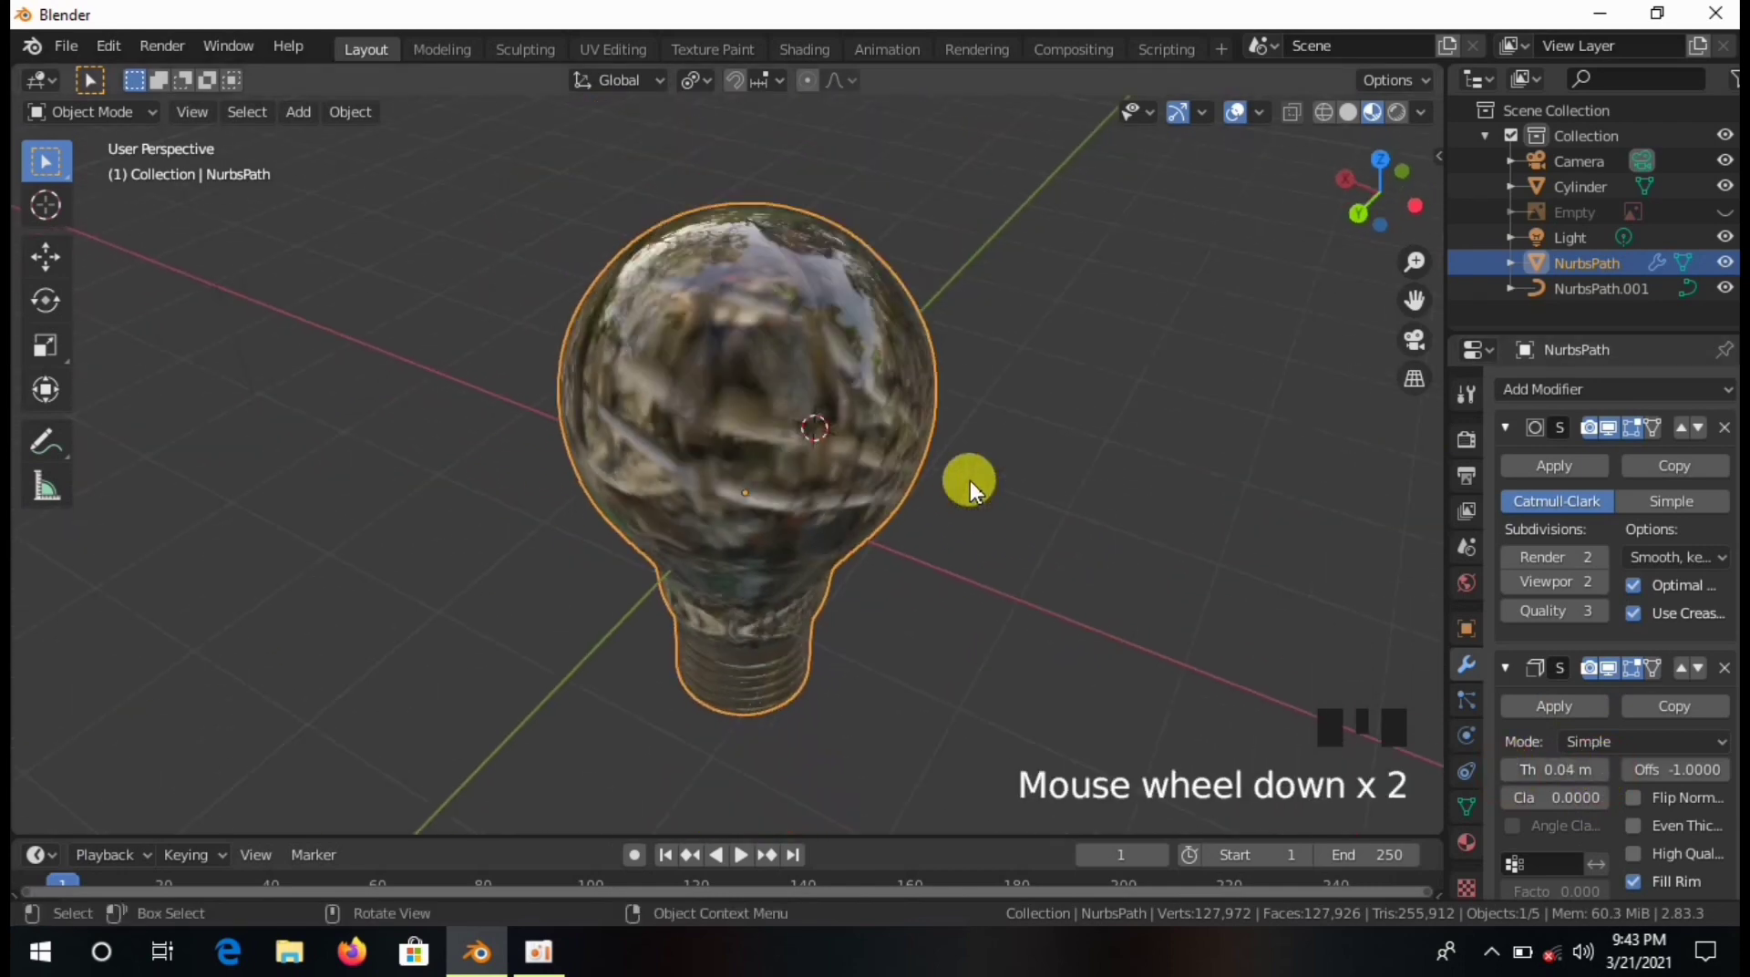
Inspect the bulb from several angles in rendered, solid and material preview shading.
{"action": "left_click", "coordinate": [1305, 204]}
{"action": "middle_click_drag", "start_coordinate": [1271, 121], "coordinate": [855, 457]}
{"action": "scroll", "coordinate": [855, 457], "scroll_direction": "down", "scroll_amount": 3}
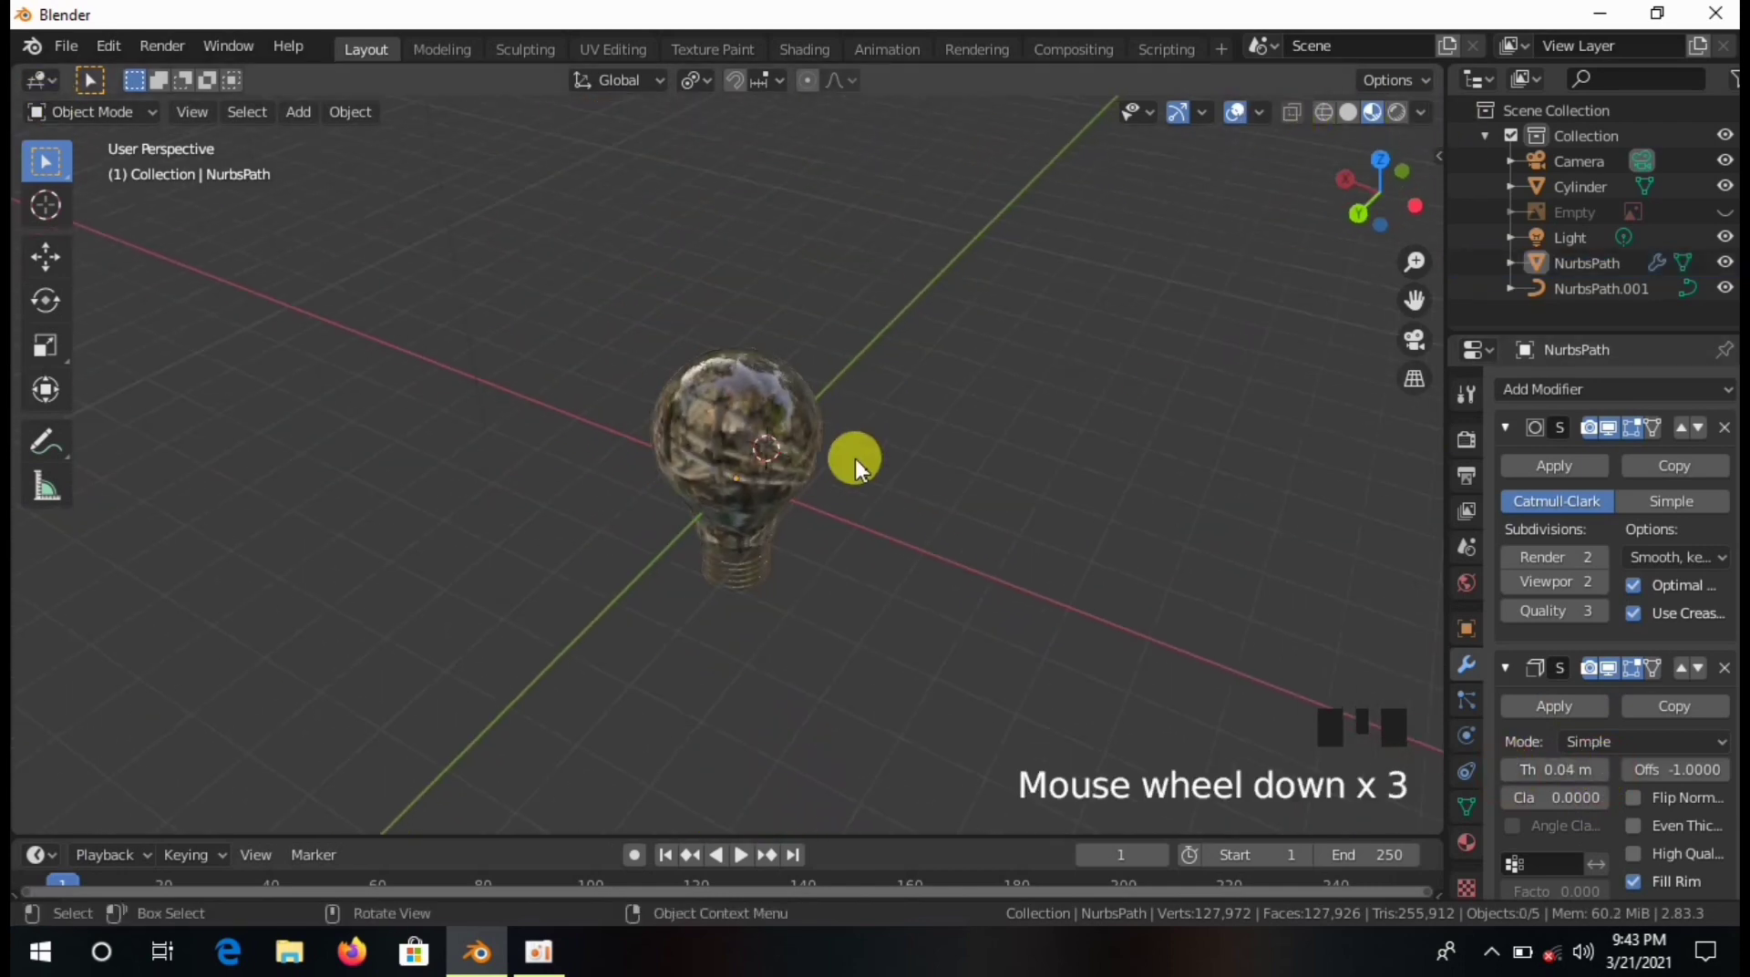
{"action": "scroll", "coordinate": [966, 316], "scroll_direction": "up", "scroll_amount": 3}
{"action": "left_click", "coordinate": [1391, 111]}
{"action": "middle_click_drag", "start_coordinate": [972, 301], "coordinate": [1106, 488]}
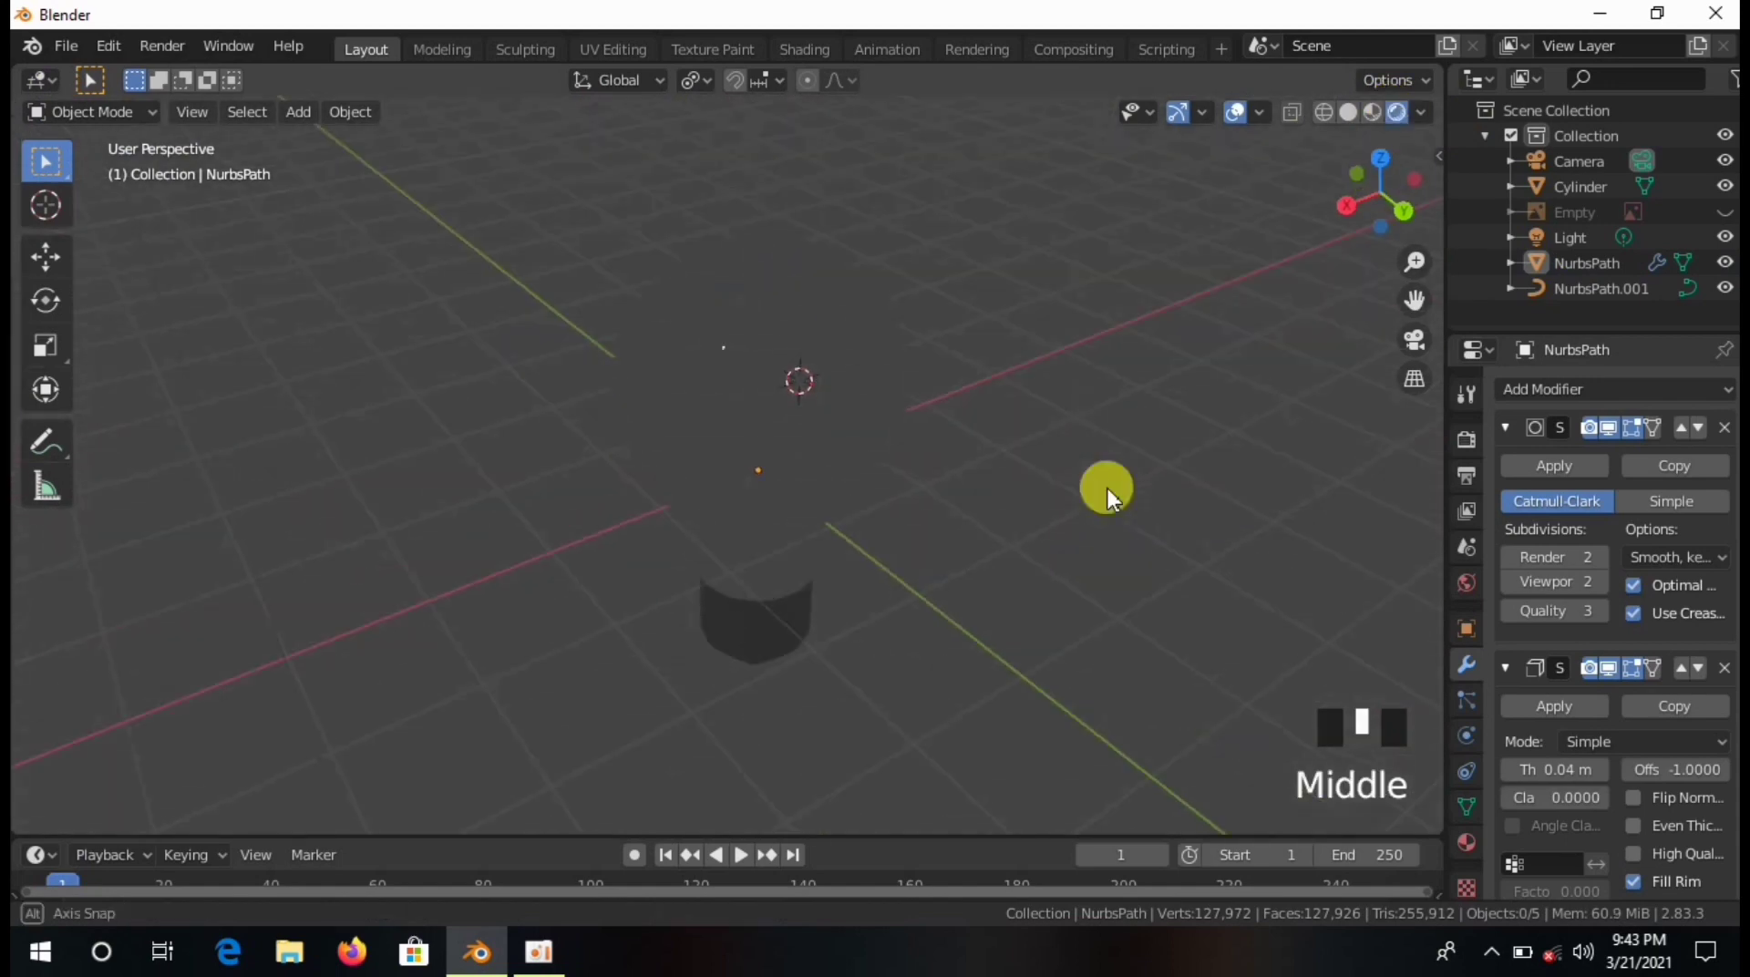
{"action": "scroll", "coordinate": [1062, 401], "scroll_direction": "up", "scroll_amount": 4}
{"action": "left_click", "coordinate": [1353, 112]}
{"action": "scroll", "coordinate": [959, 379], "scroll_direction": "down", "scroll_amount": 4}
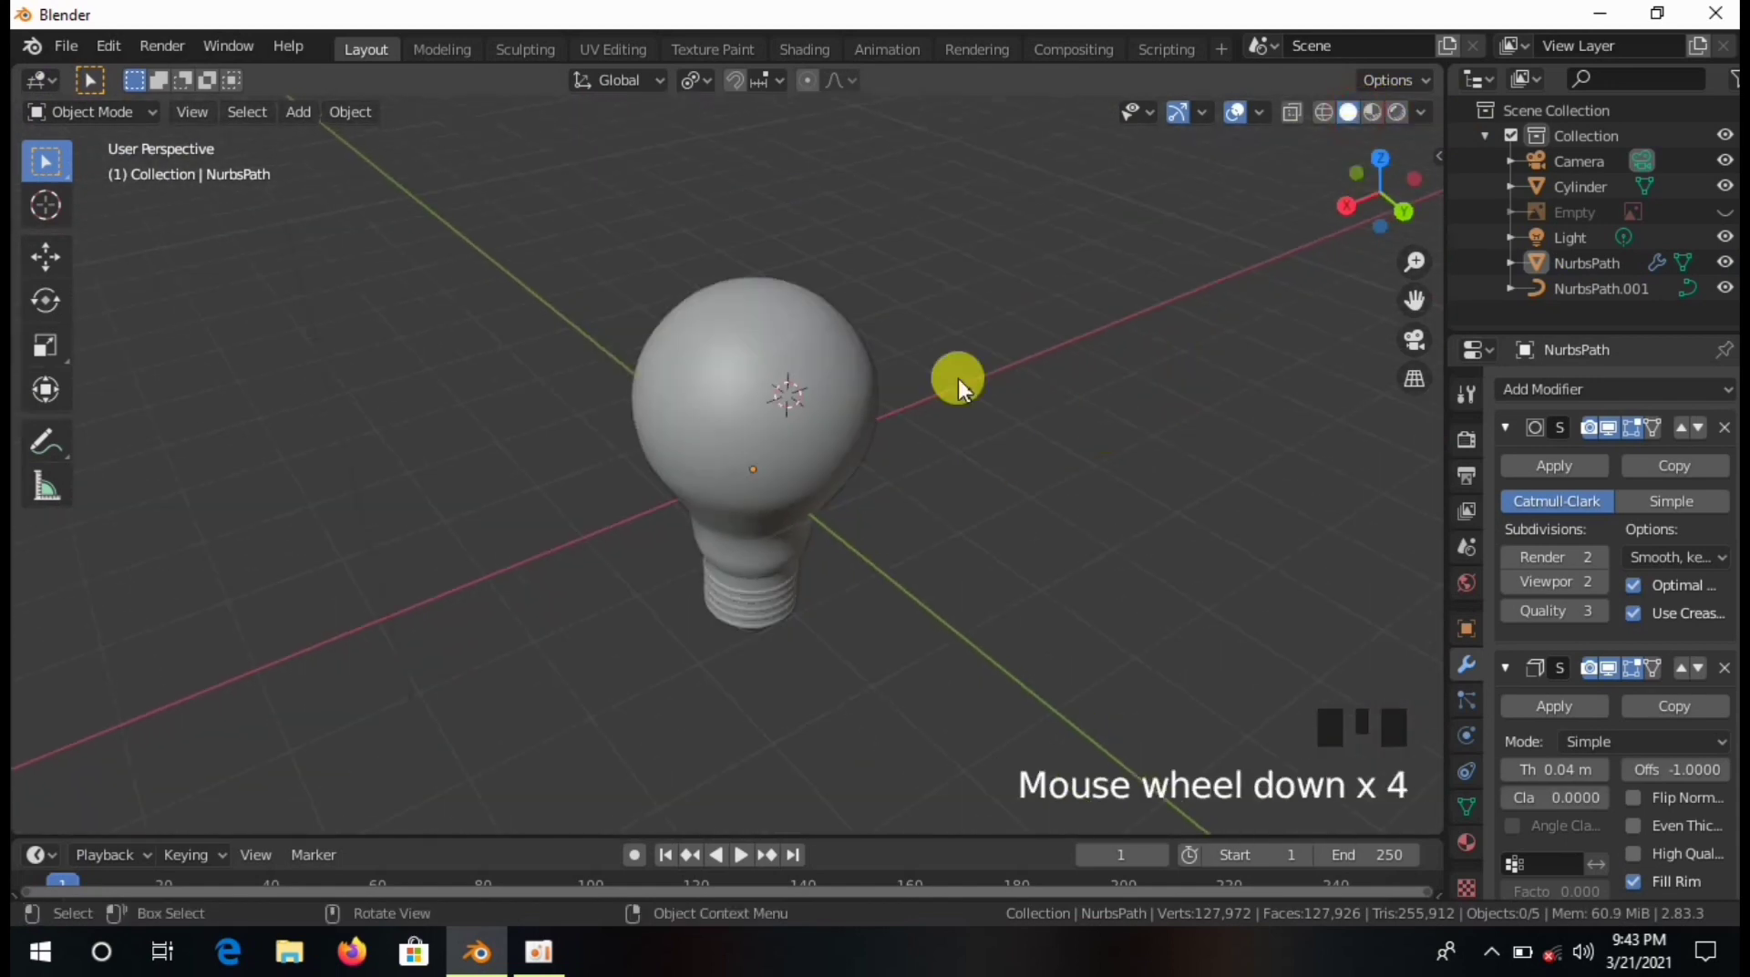
{"action": "middle_click_drag", "start_coordinate": [959, 379], "coordinate": [1185, 228]}
{"action": "left_click", "coordinate": [1372, 112]}
{"action": "middle_click_drag", "start_coordinate": [862, 396], "coordinate": [867, 383]}
Hide the outer bulb and select the inner stem with its support wires.
{"action": "left_click", "coordinate": [868, 383]}
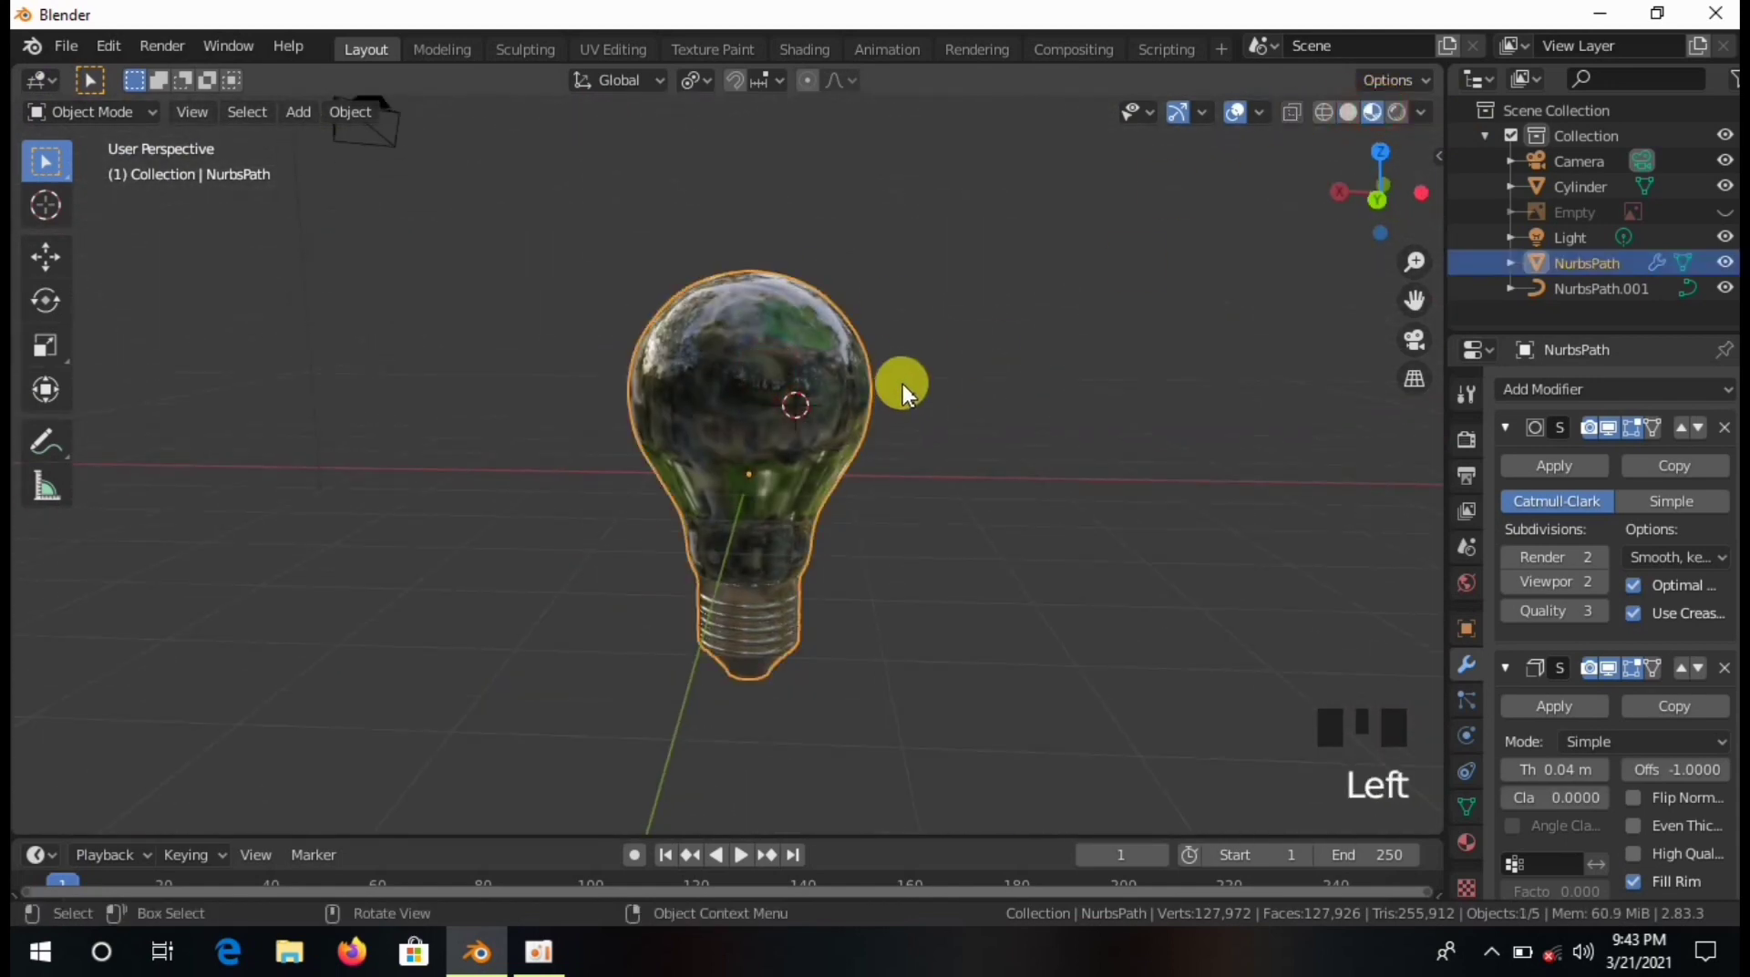
{"action": "key", "text": "h"}
{"action": "scroll", "coordinate": [769, 621], "scroll_direction": "up", "scroll_amount": 4}
{"action": "left_click", "coordinate": [778, 456]}
{"action": "middle_click_drag", "start_coordinate": [778, 456], "coordinate": [940, 421]}
{"action": "scroll", "coordinate": [921, 518], "scroll_direction": "up", "scroll_amount": 3}
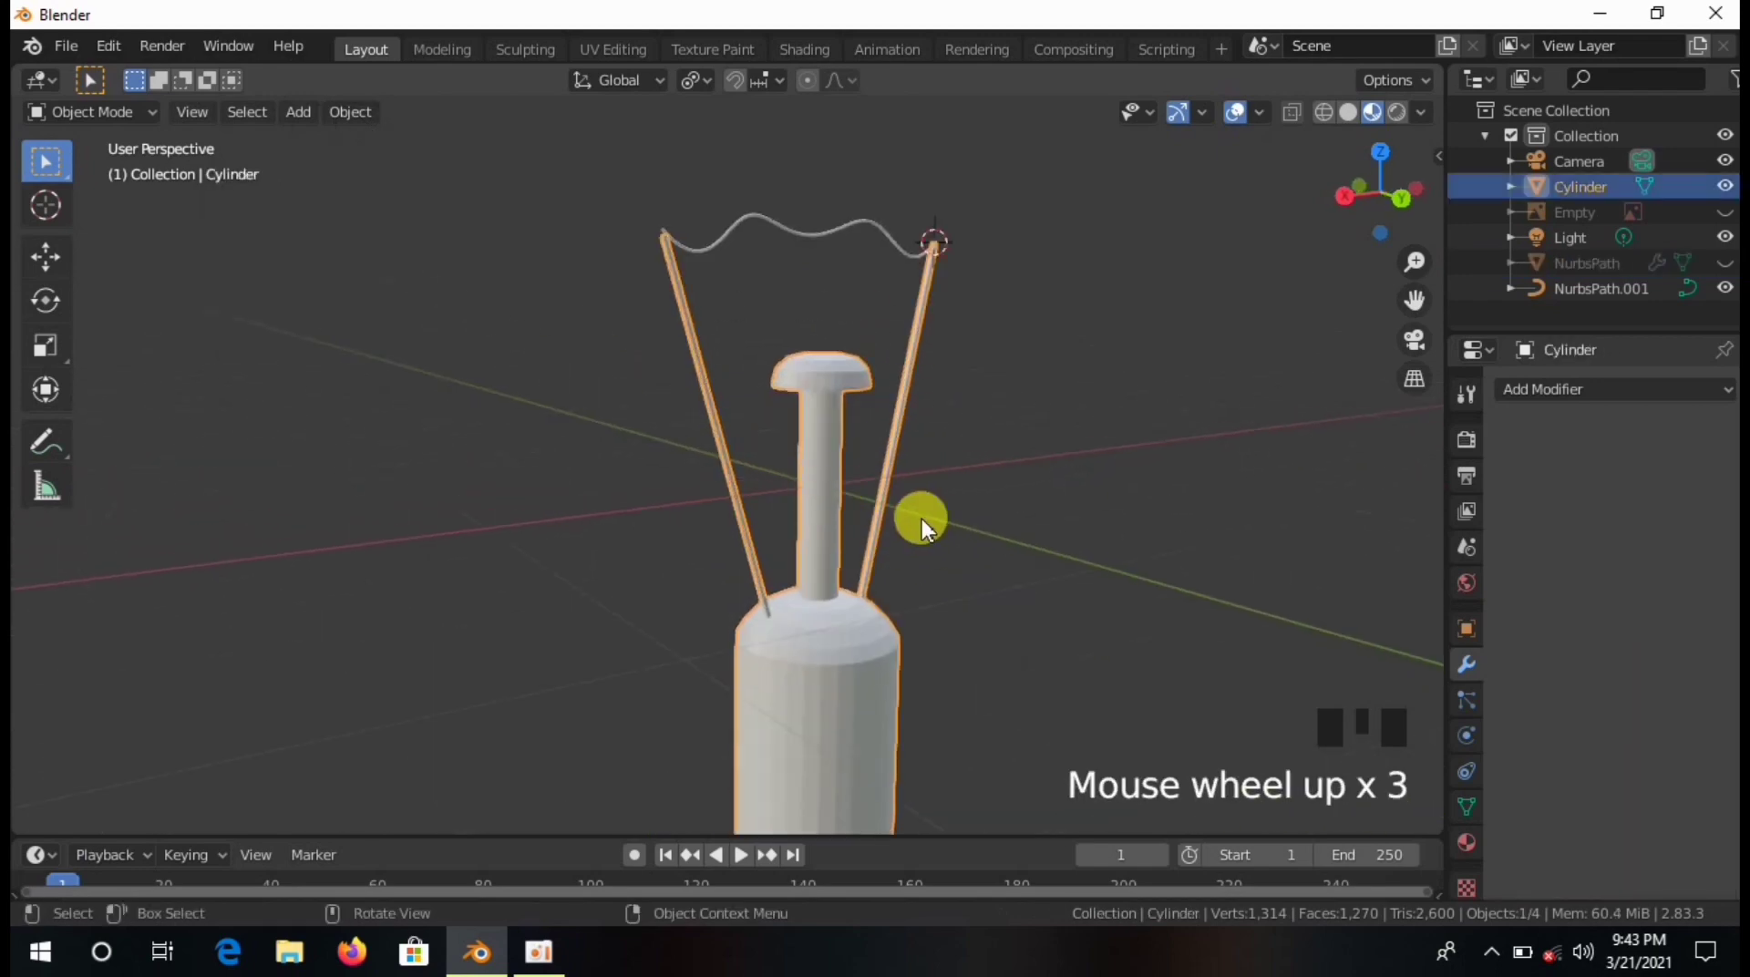
Select all faces of the inner stem and support wires in Edit Mode, with X-ray enabled in the front view.
{"action": "key", "text": "Tab"}
{"action": "middle_click_drag", "start_coordinate": [1042, 581], "coordinate": [742, 625], "text": "shift"}
{"action": "key", "text": "a"}
{"action": "key", "text": "KP_1"}
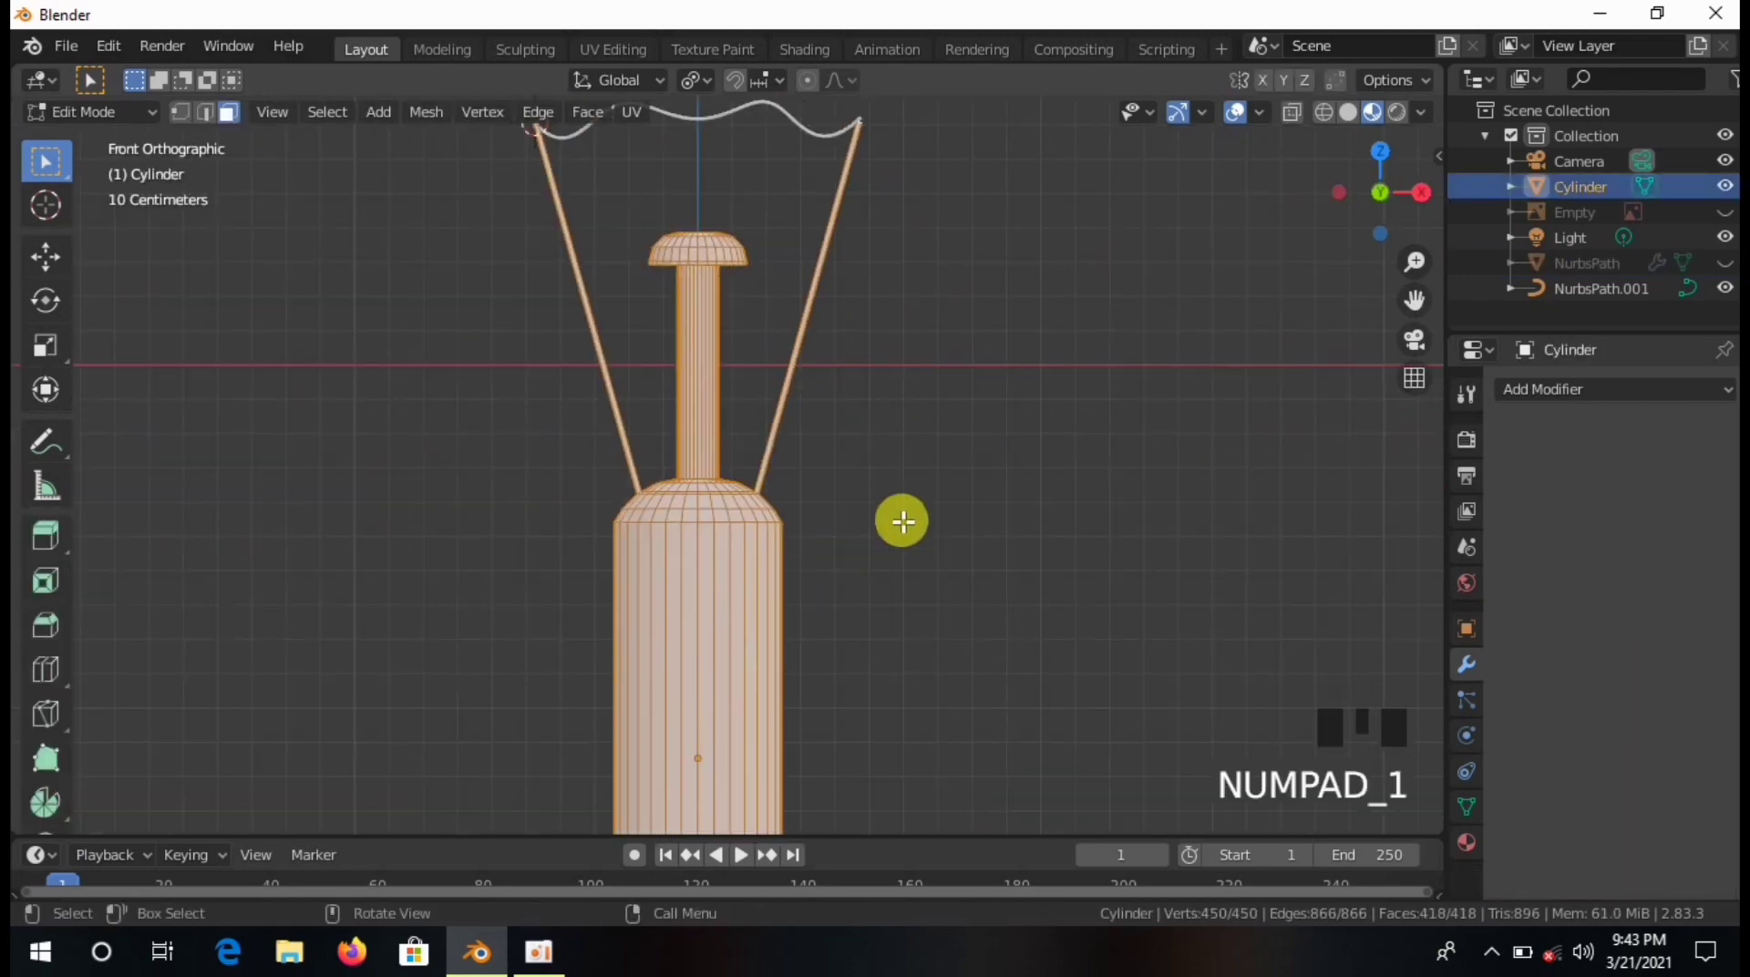
{"action": "scroll", "coordinate": [883, 489], "scroll_direction": "down", "scroll_amount": 2}
{"action": "scroll", "coordinate": [883, 489], "scroll_direction": "up", "scroll_amount": 3}
{"action": "middle_click_drag", "start_coordinate": [883, 489], "coordinate": [1223, 313], "text": "shift"}
{"action": "scroll", "coordinate": [1129, 273], "scroll_direction": "down", "scroll_amount": 1}
{"action": "left_click", "coordinate": [765, 80]}
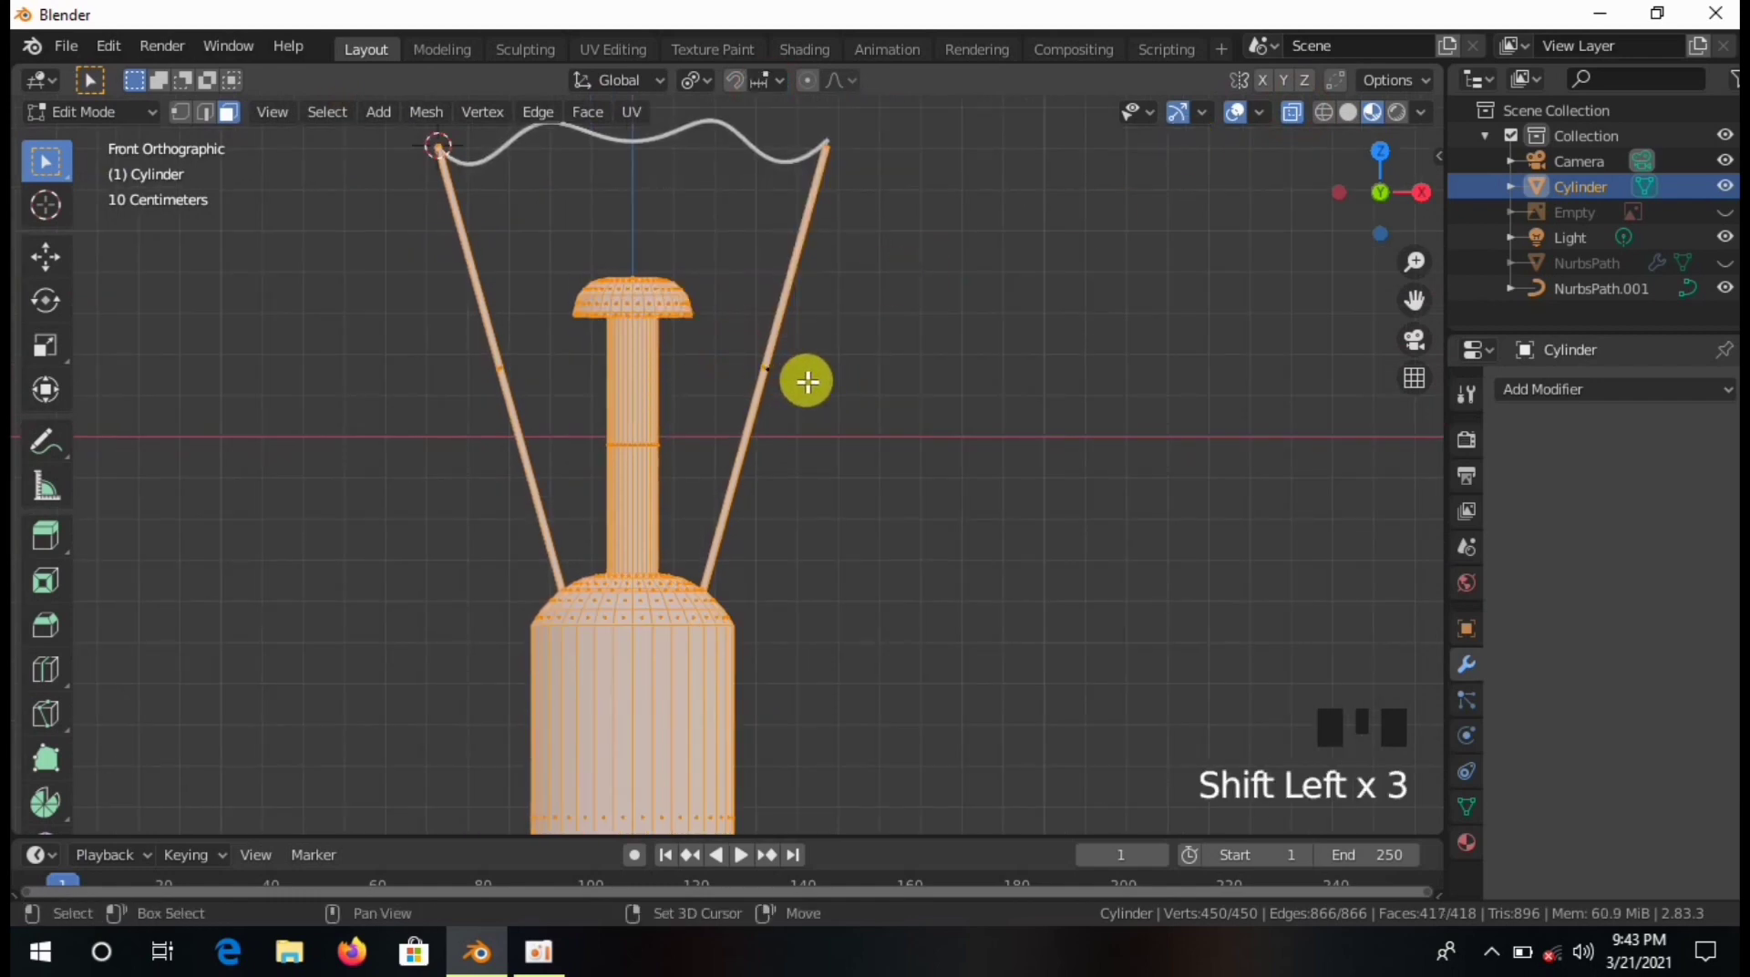
Deselect the faces of both support wires with circle select, keeping the stem faces selected.
{"action": "scroll", "coordinate": [807, 380], "scroll_direction": "down", "scroll_amount": 8}
{"action": "scroll", "coordinate": [429, 625], "scroll_direction": "up", "scroll_amount": 2}
{"action": "middle_click_drag", "start_coordinate": [430, 625], "coordinate": [774, 476], "text": "shift"}
{"action": "scroll", "coordinate": [773, 476], "scroll_direction": "up", "scroll_amount": 9}
{"action": "key", "text": "c"}
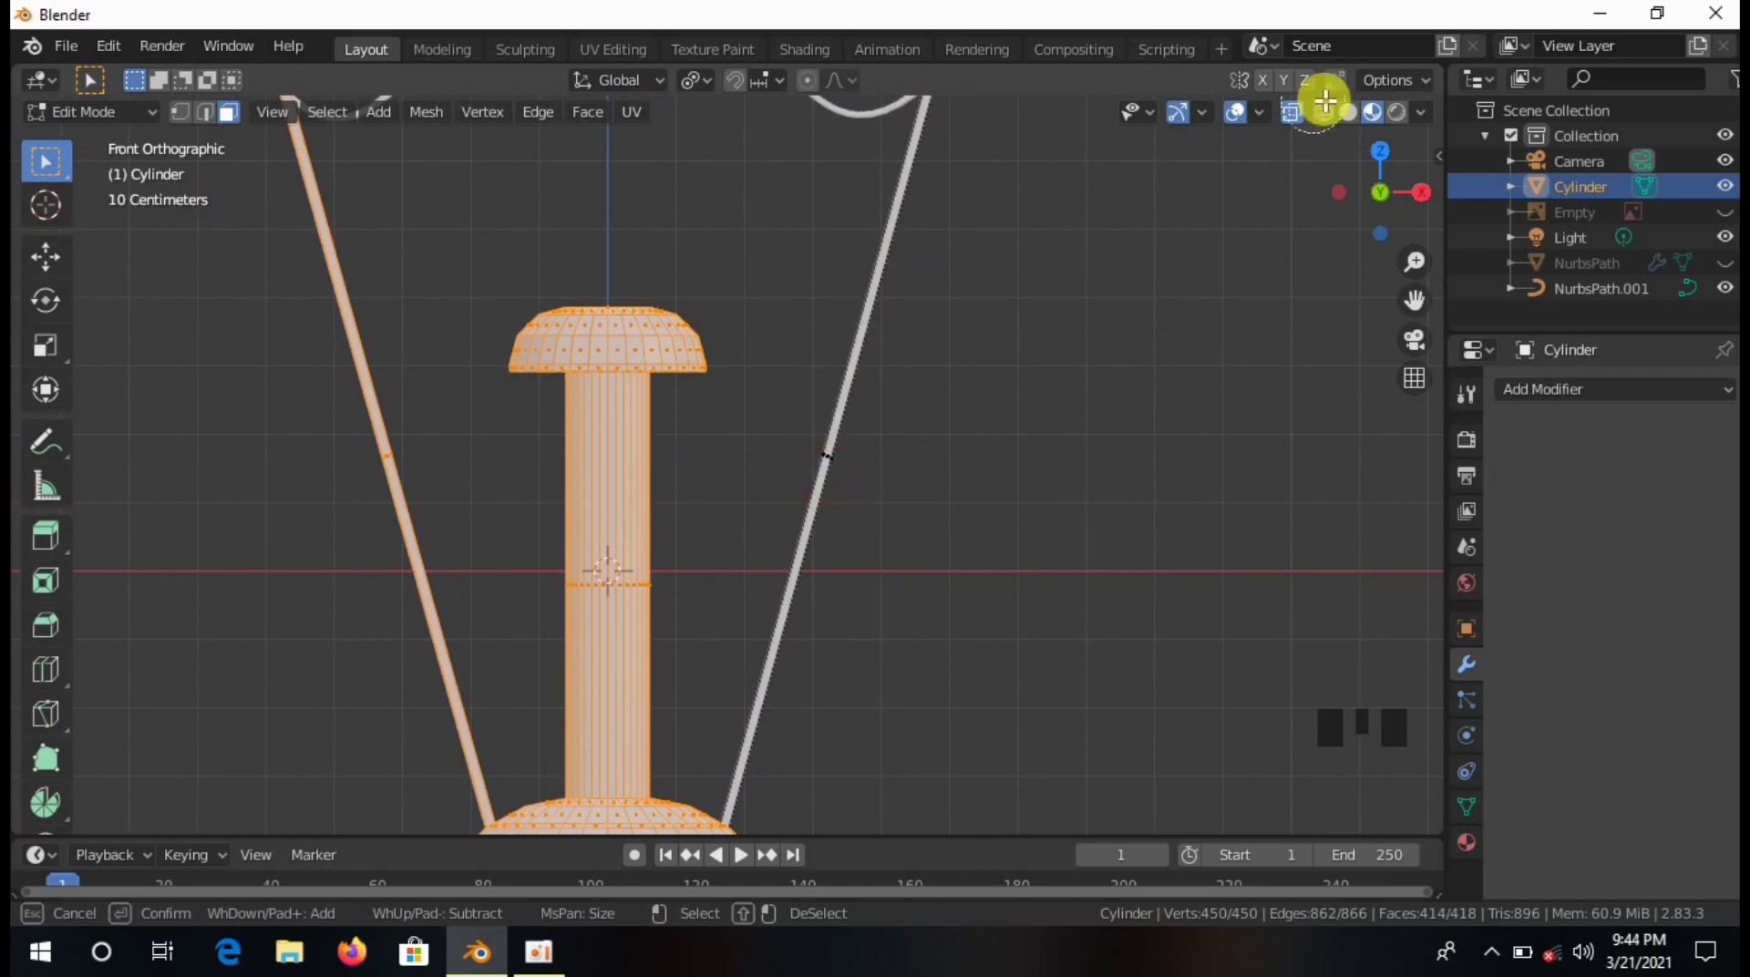
{"action": "middle_click", "coordinate": [402, 454]}
{"action": "key", "text": "Escape"}
{"action": "middle_click_drag", "start_coordinate": [673, 313], "coordinate": [847, 343]}
{"action": "scroll", "coordinate": [867, 246], "scroll_direction": "up", "scroll_amount": 5}
{"action": "middle_click_drag", "start_coordinate": [812, 231], "coordinate": [781, 285], "text": "shift"}
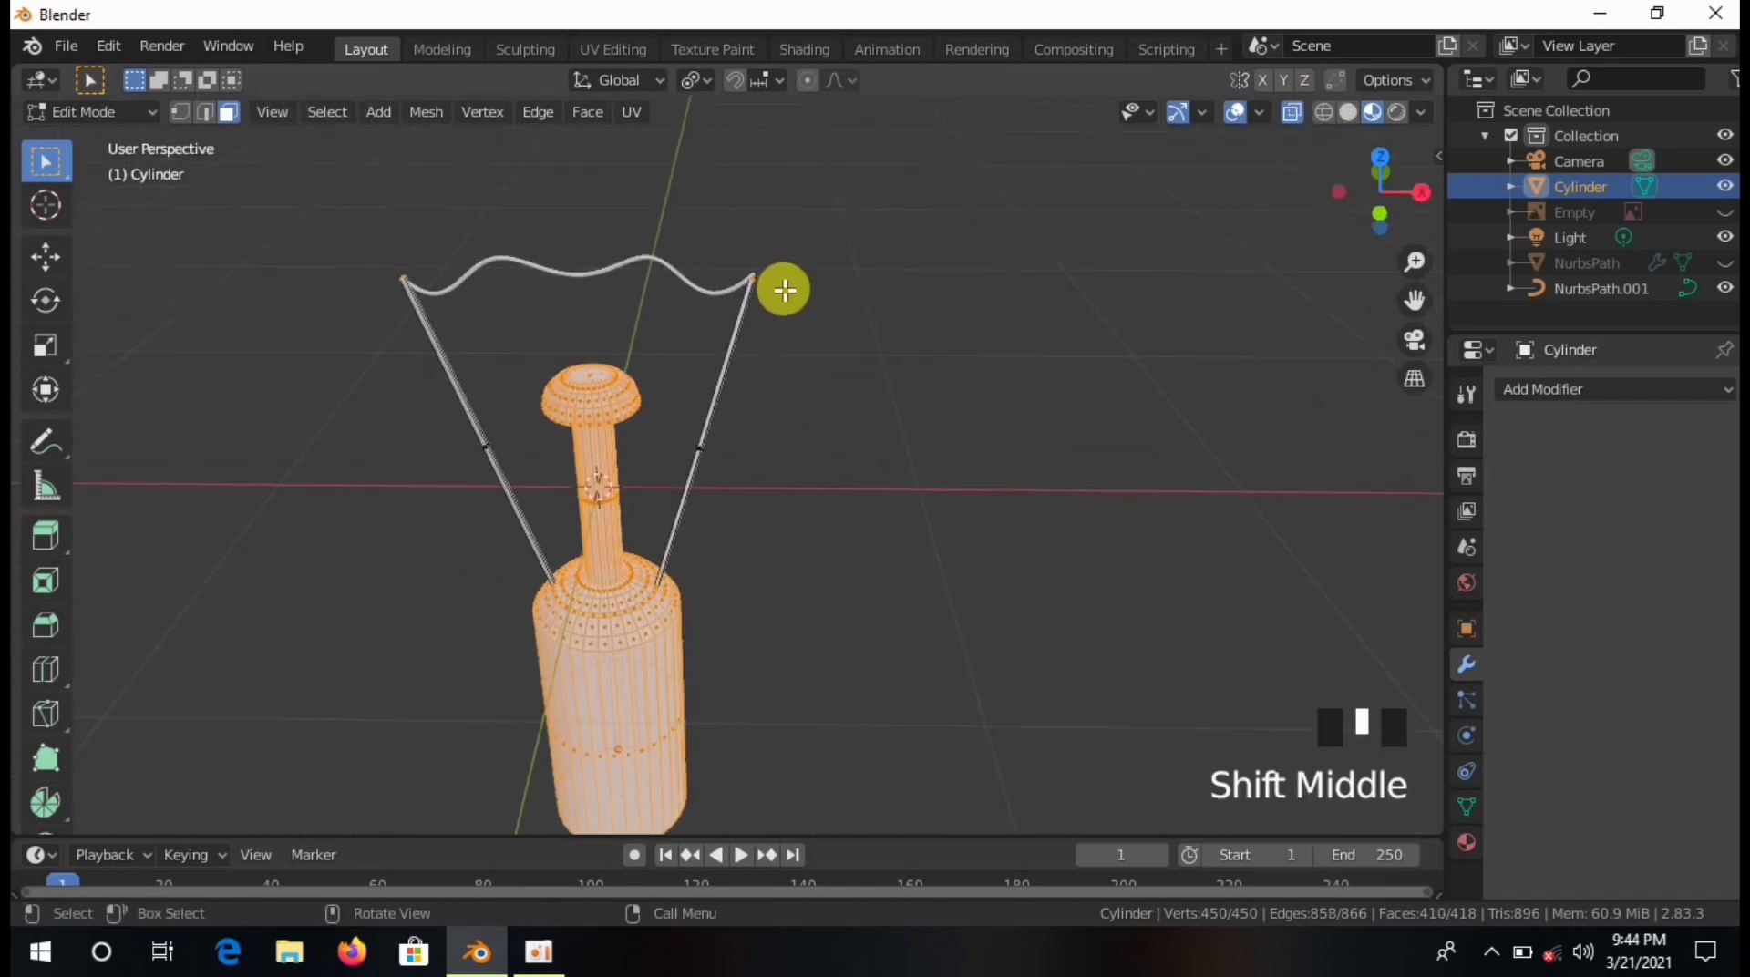
{"action": "key", "text": "c"}
{"action": "middle_click_drag", "start_coordinate": [390, 270], "coordinate": [628, 328]}
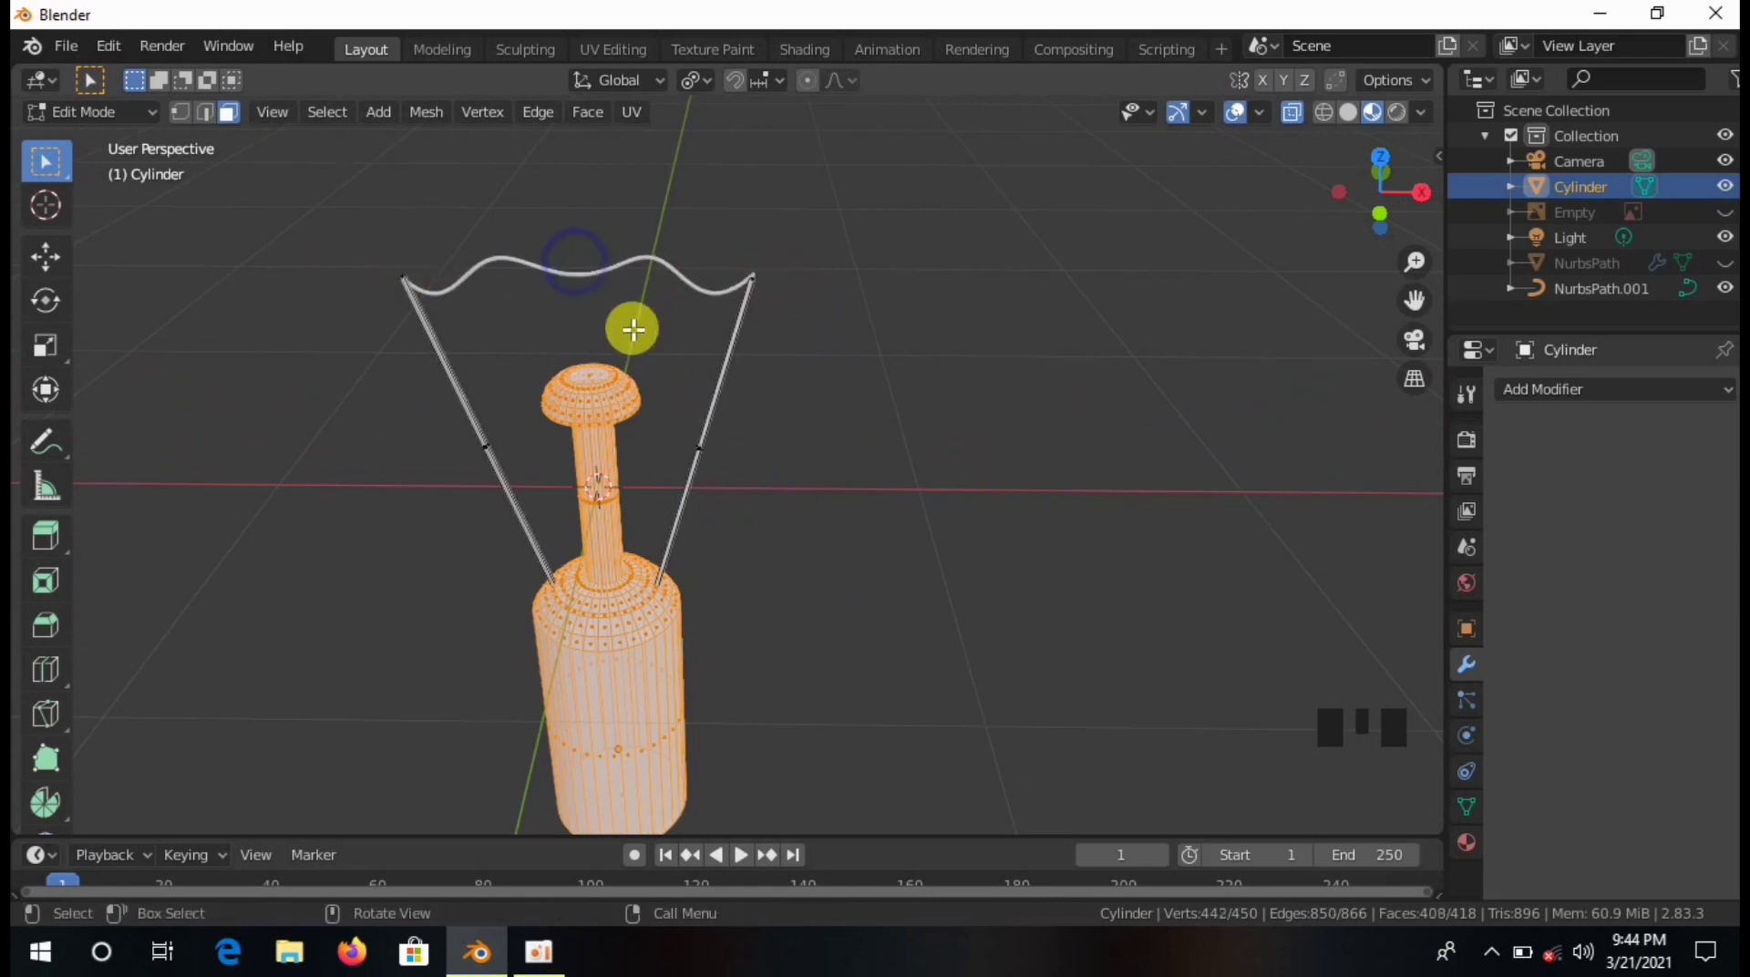
Give the inner stem the existing glass material, Material.001.
{"action": "scroll", "coordinate": [857, 374], "scroll_direction": "down", "scroll_amount": 16}
{"action": "scroll", "coordinate": [726, 488], "scroll_direction": "up", "scroll_amount": 6}
{"action": "middle_click_drag", "start_coordinate": [727, 488], "coordinate": [538, 355], "text": "shift"}
{"action": "left_click", "coordinate": [1466, 843]}
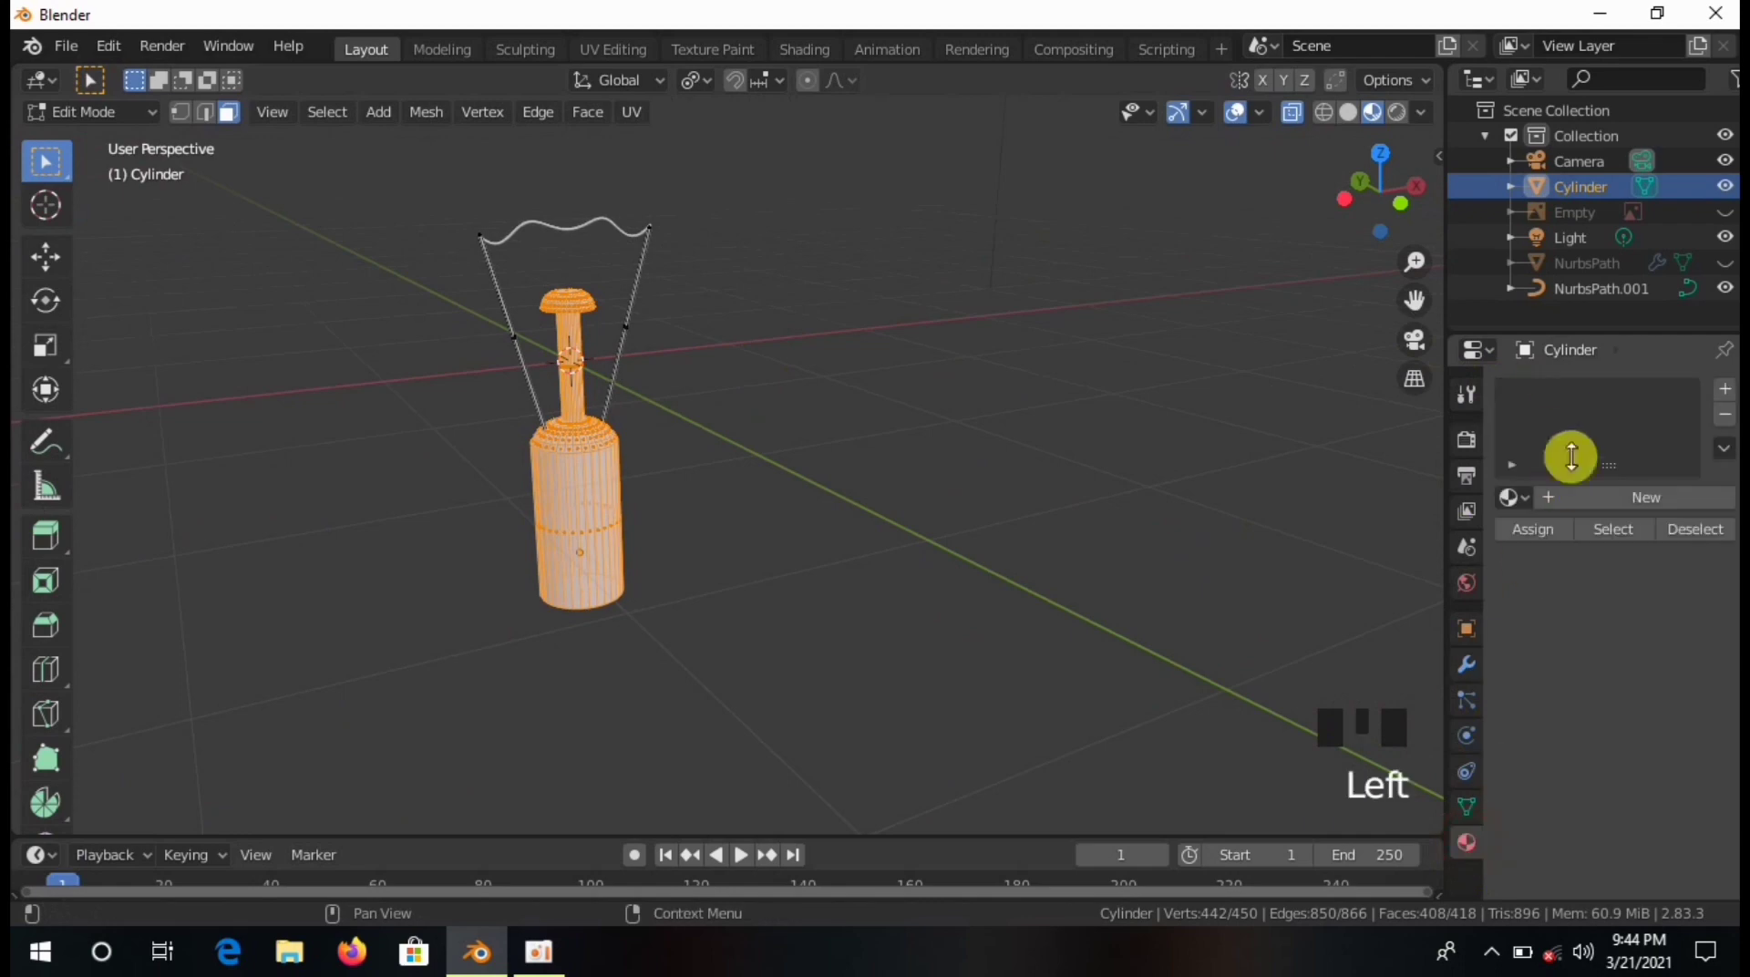
{"action": "left_click", "coordinate": [1520, 495]}
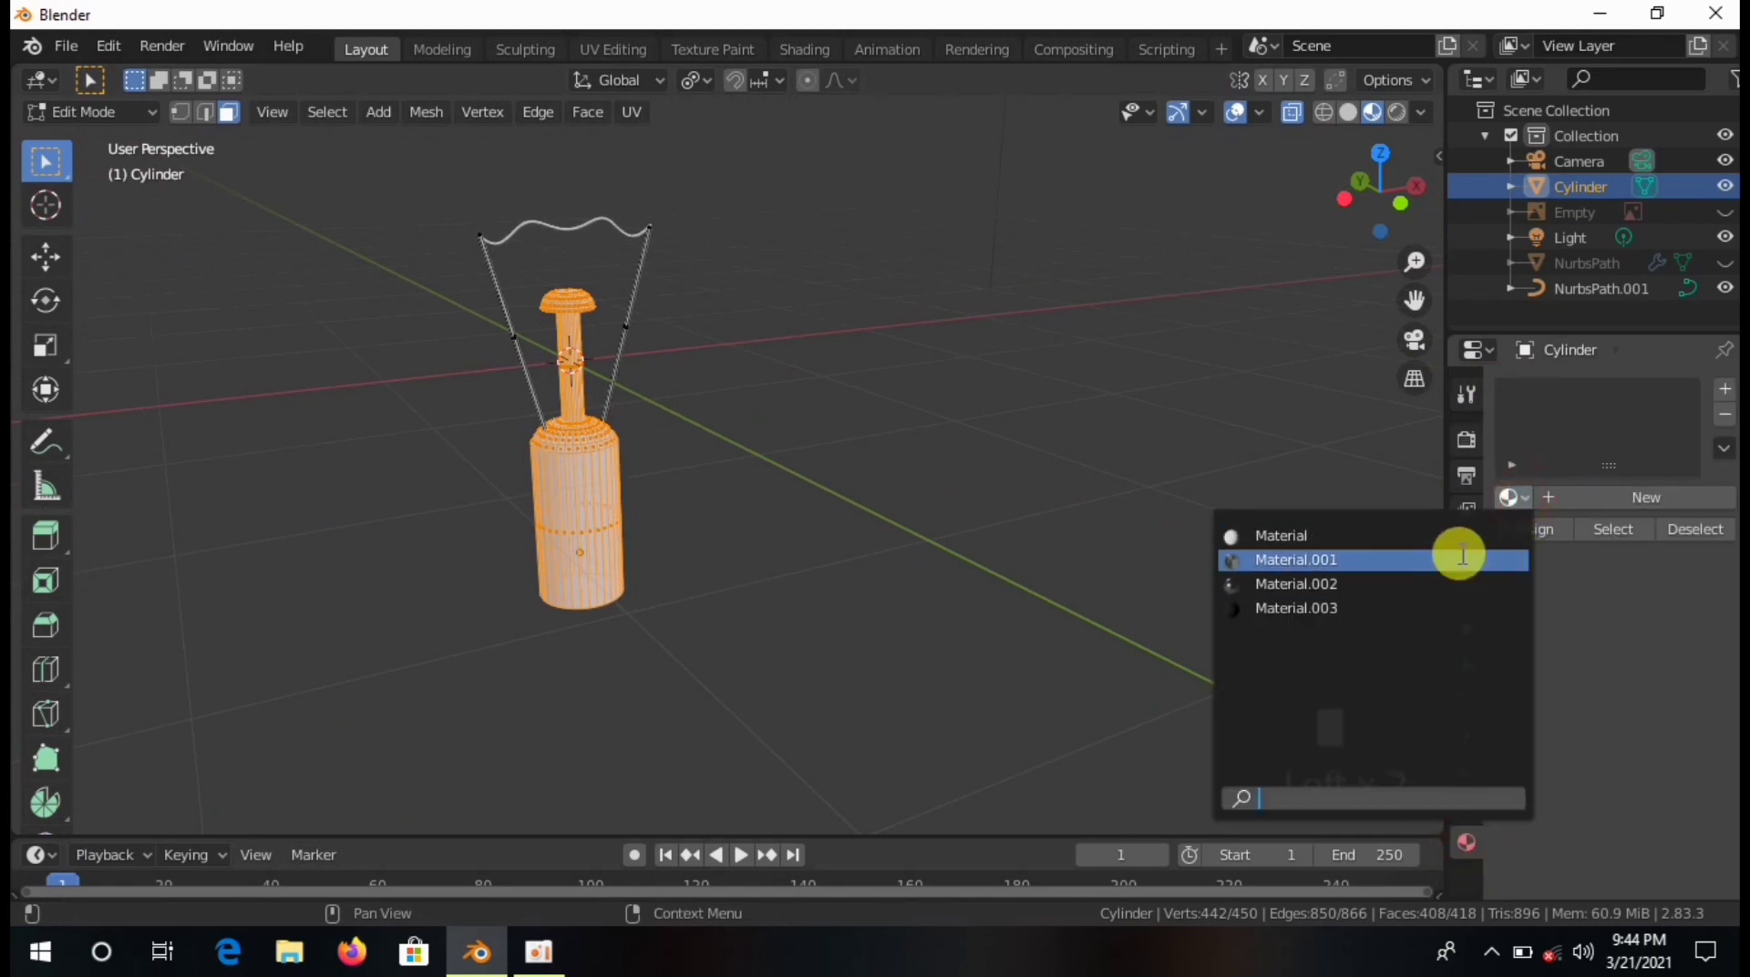
{"action": "left_click", "coordinate": [1455, 557]}
Select only the faces of the two support wires.
{"action": "scroll", "coordinate": [716, 519], "scroll_direction": "up", "scroll_amount": 5}
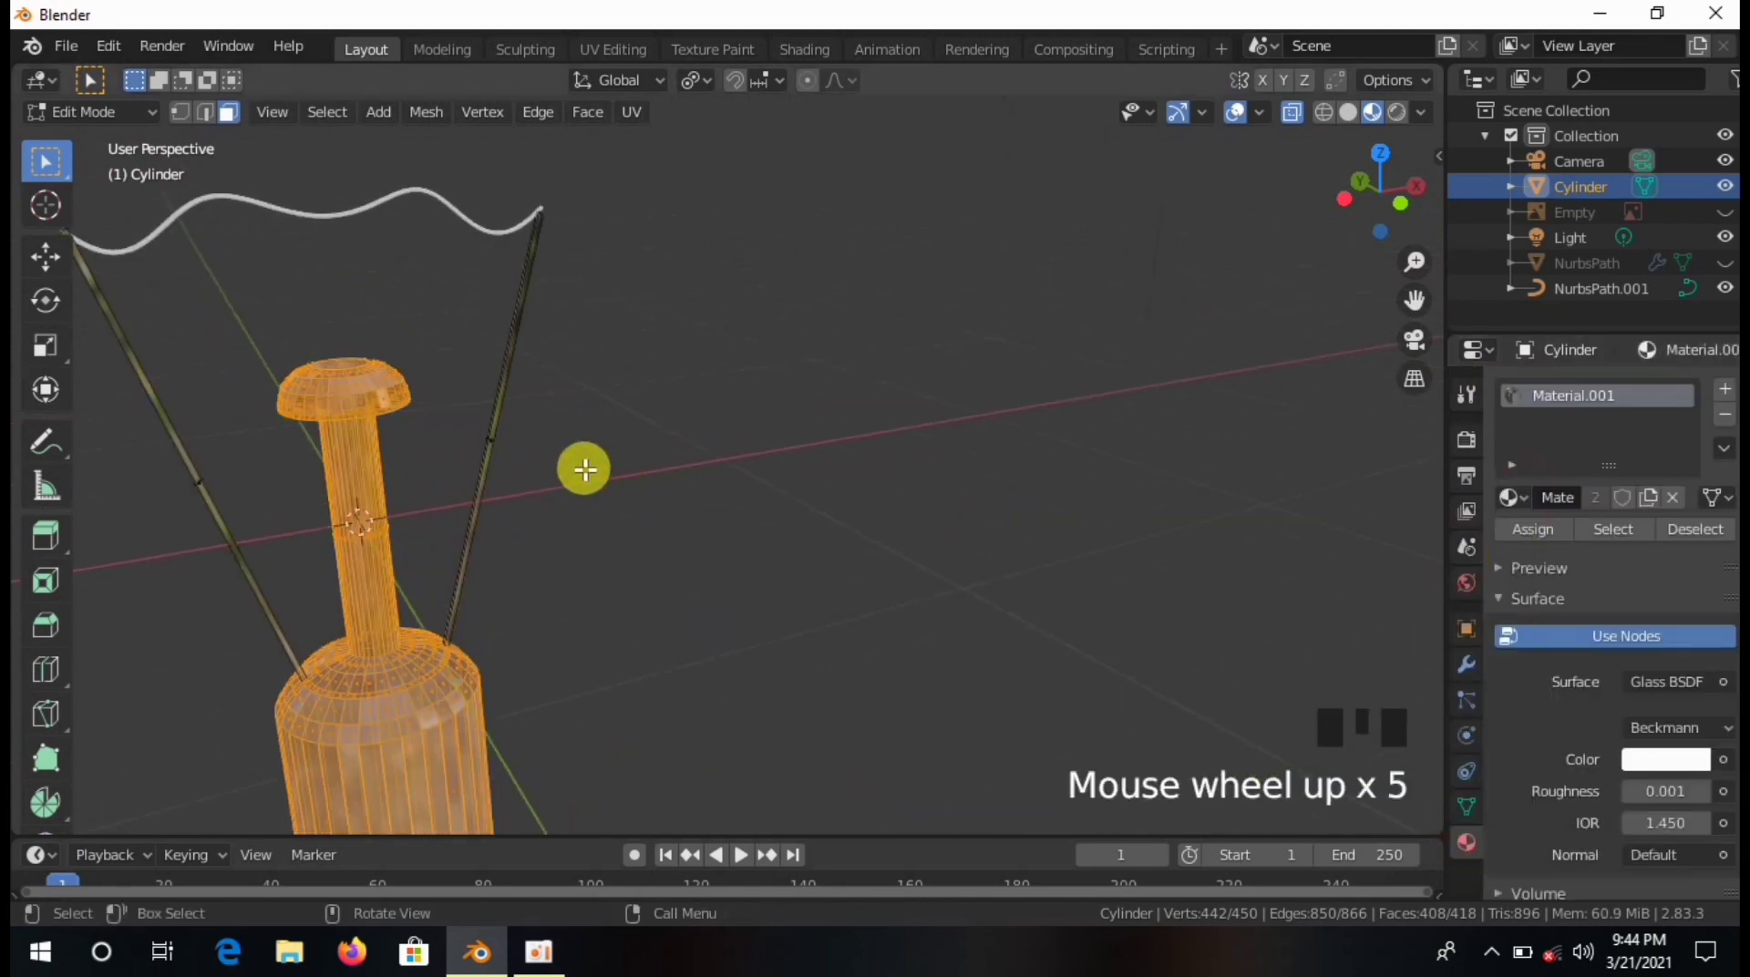
{"action": "left_click", "coordinate": [466, 408]}
{"action": "left_click", "coordinate": [202, 522], "text": "shift"}
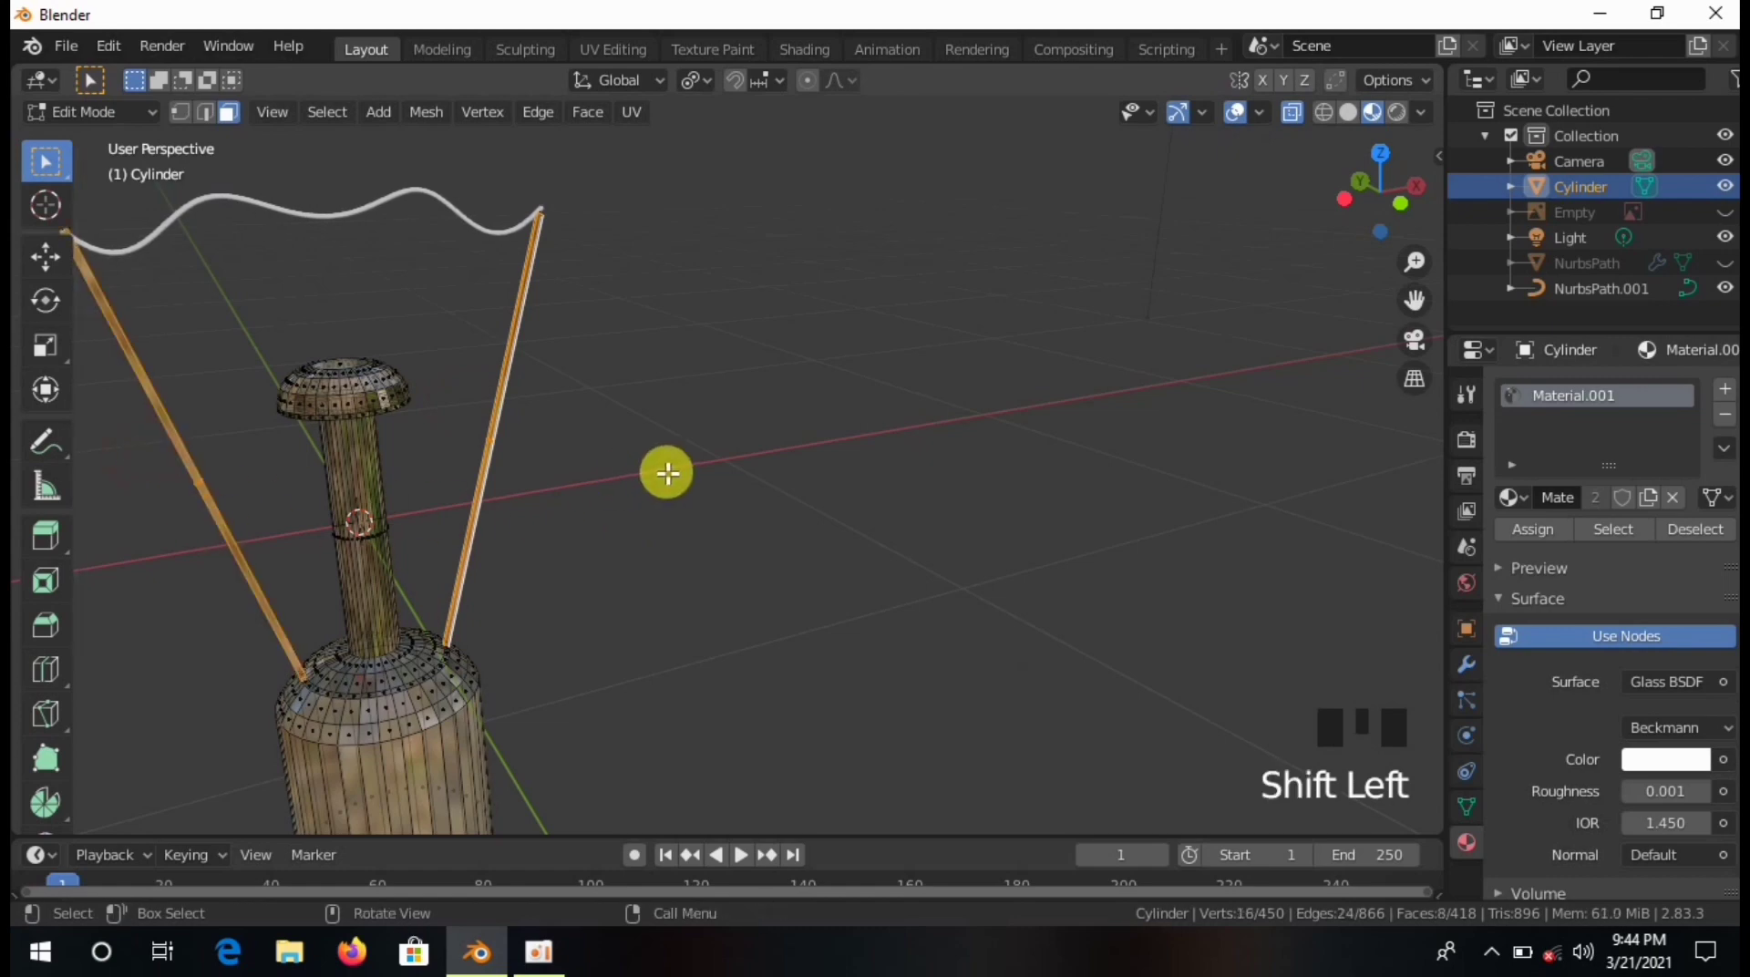
{"action": "left_click", "coordinate": [482, 113]}
{"action": "left_click", "coordinate": [621, 284]}
{"action": "middle_click_drag", "start_coordinate": [696, 340], "coordinate": [983, 425], "text": "shift"}
{"action": "left_click", "coordinate": [510, 376], "text": "shift"}
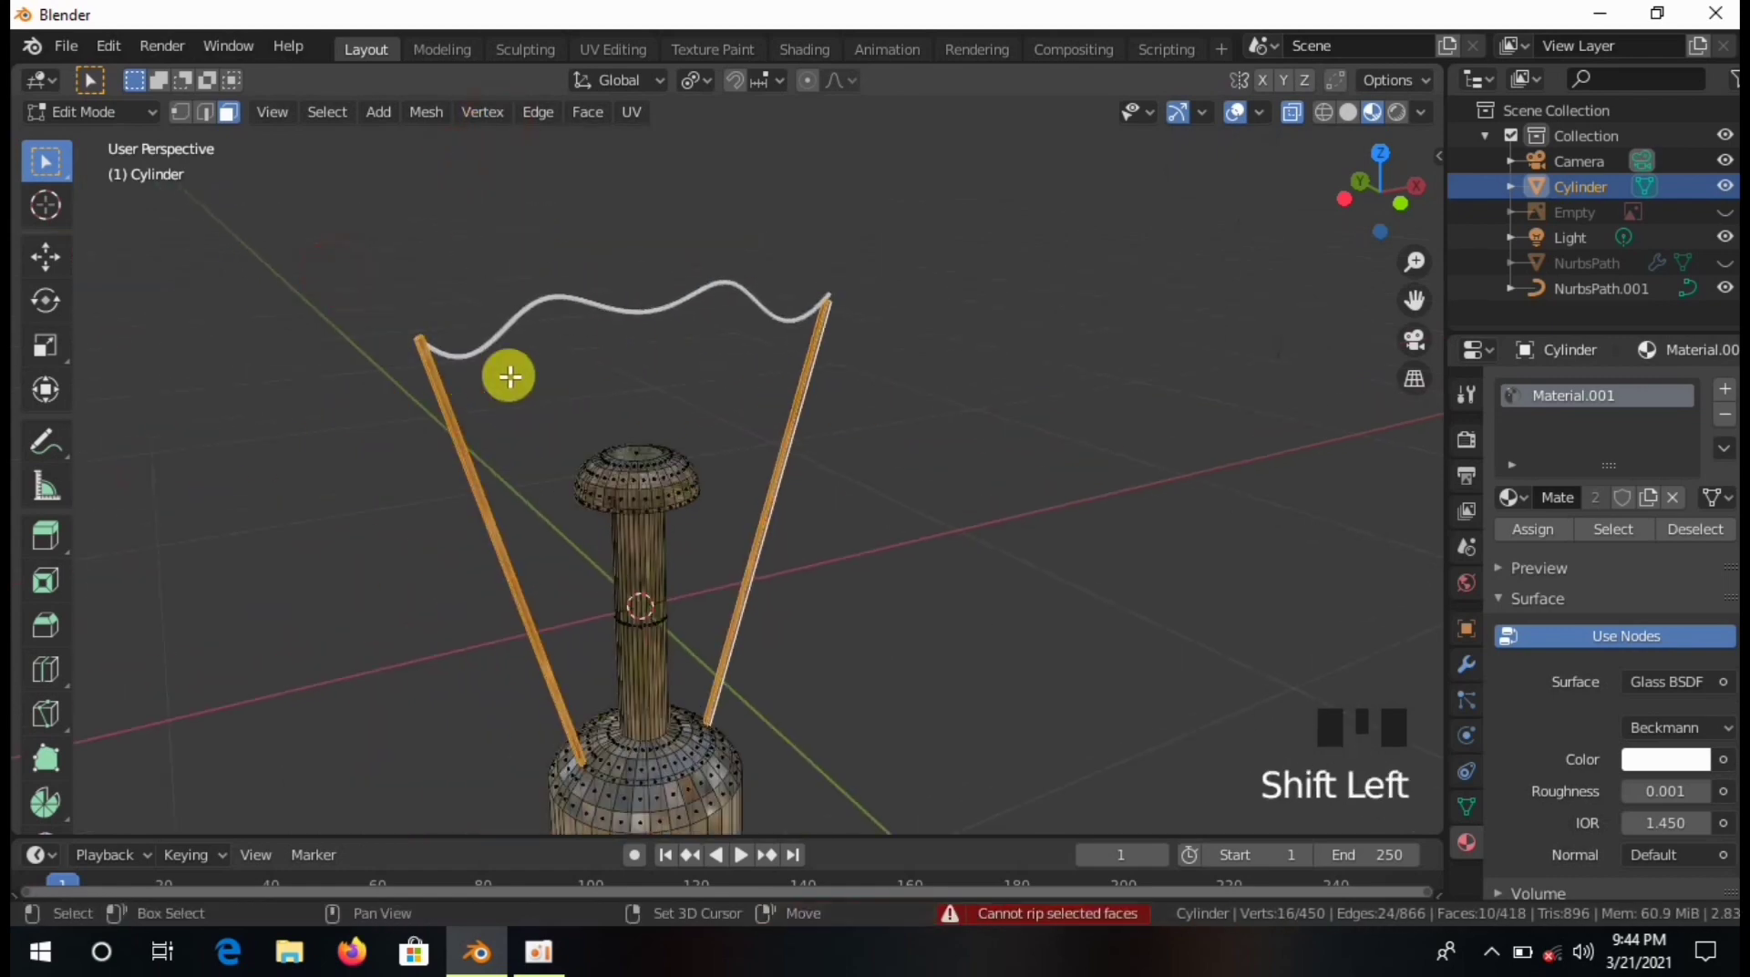
Add a second material slot to the stem object and put Material.002 in it.
{"action": "left_click", "coordinate": [1723, 390]}
{"action": "left_click", "coordinate": [1513, 547]}
{"action": "left_click", "coordinate": [1439, 628]}
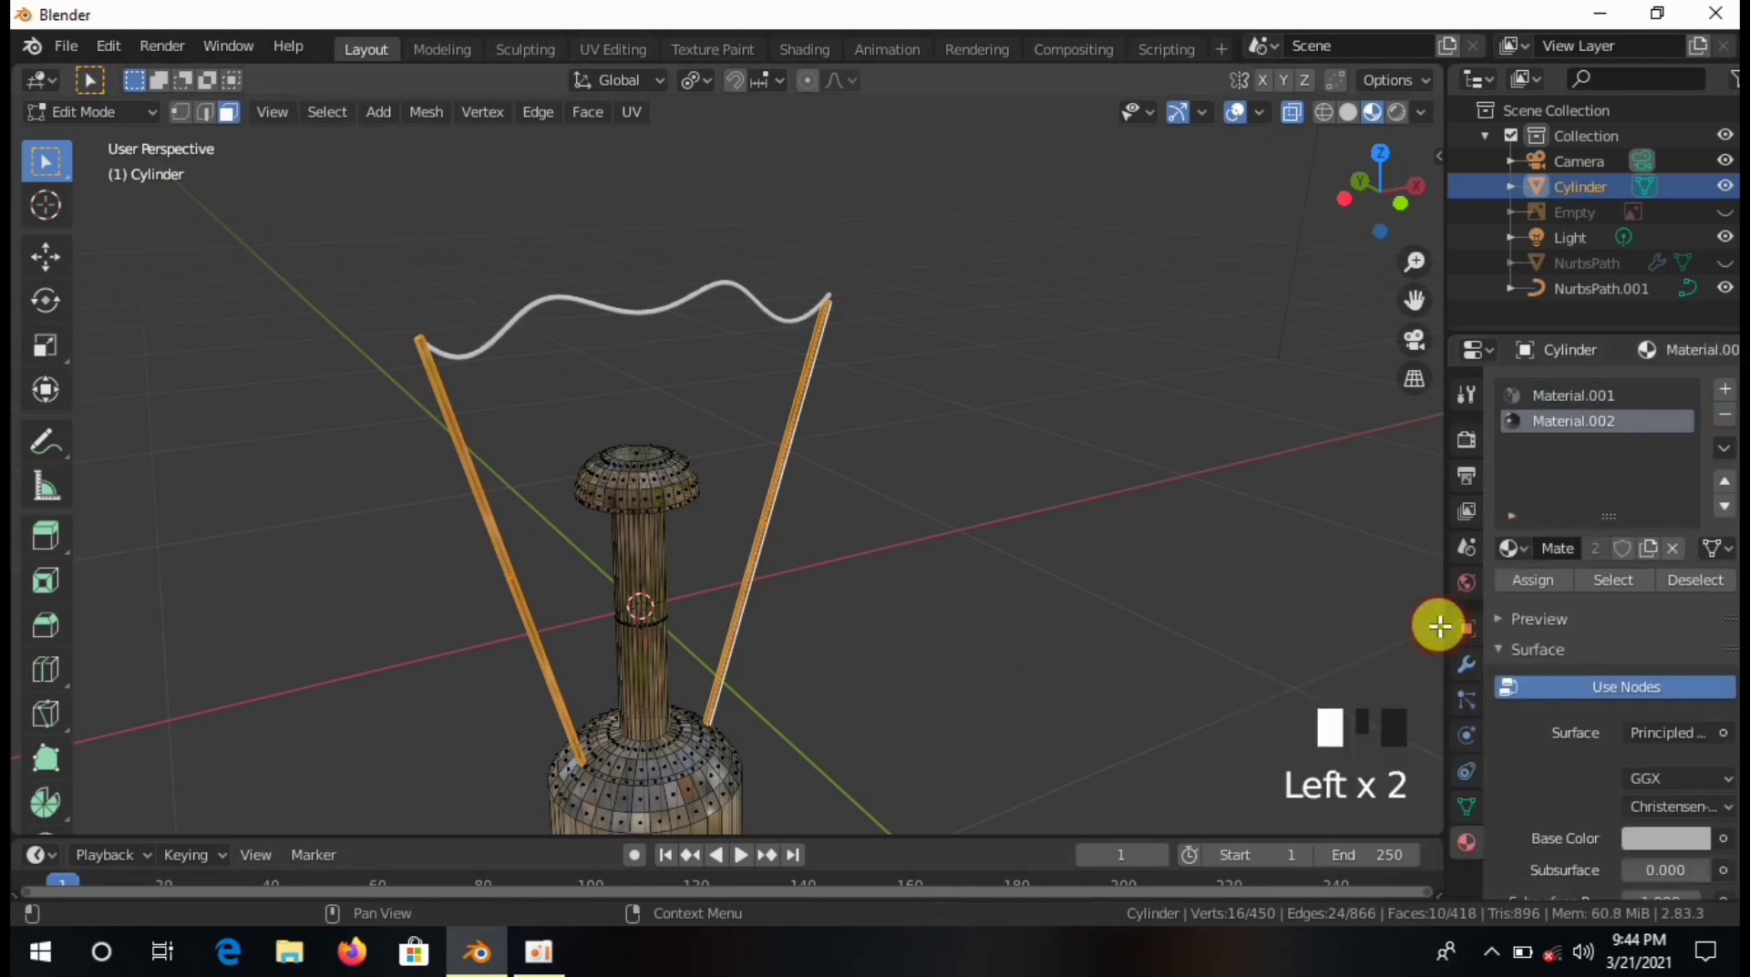
Try Material in the second slot, then return the slot to Material.002.
{"action": "left_click", "coordinate": [672, 462]}
{"action": "middle_click_drag", "start_coordinate": [671, 462], "coordinate": [1213, 459]}
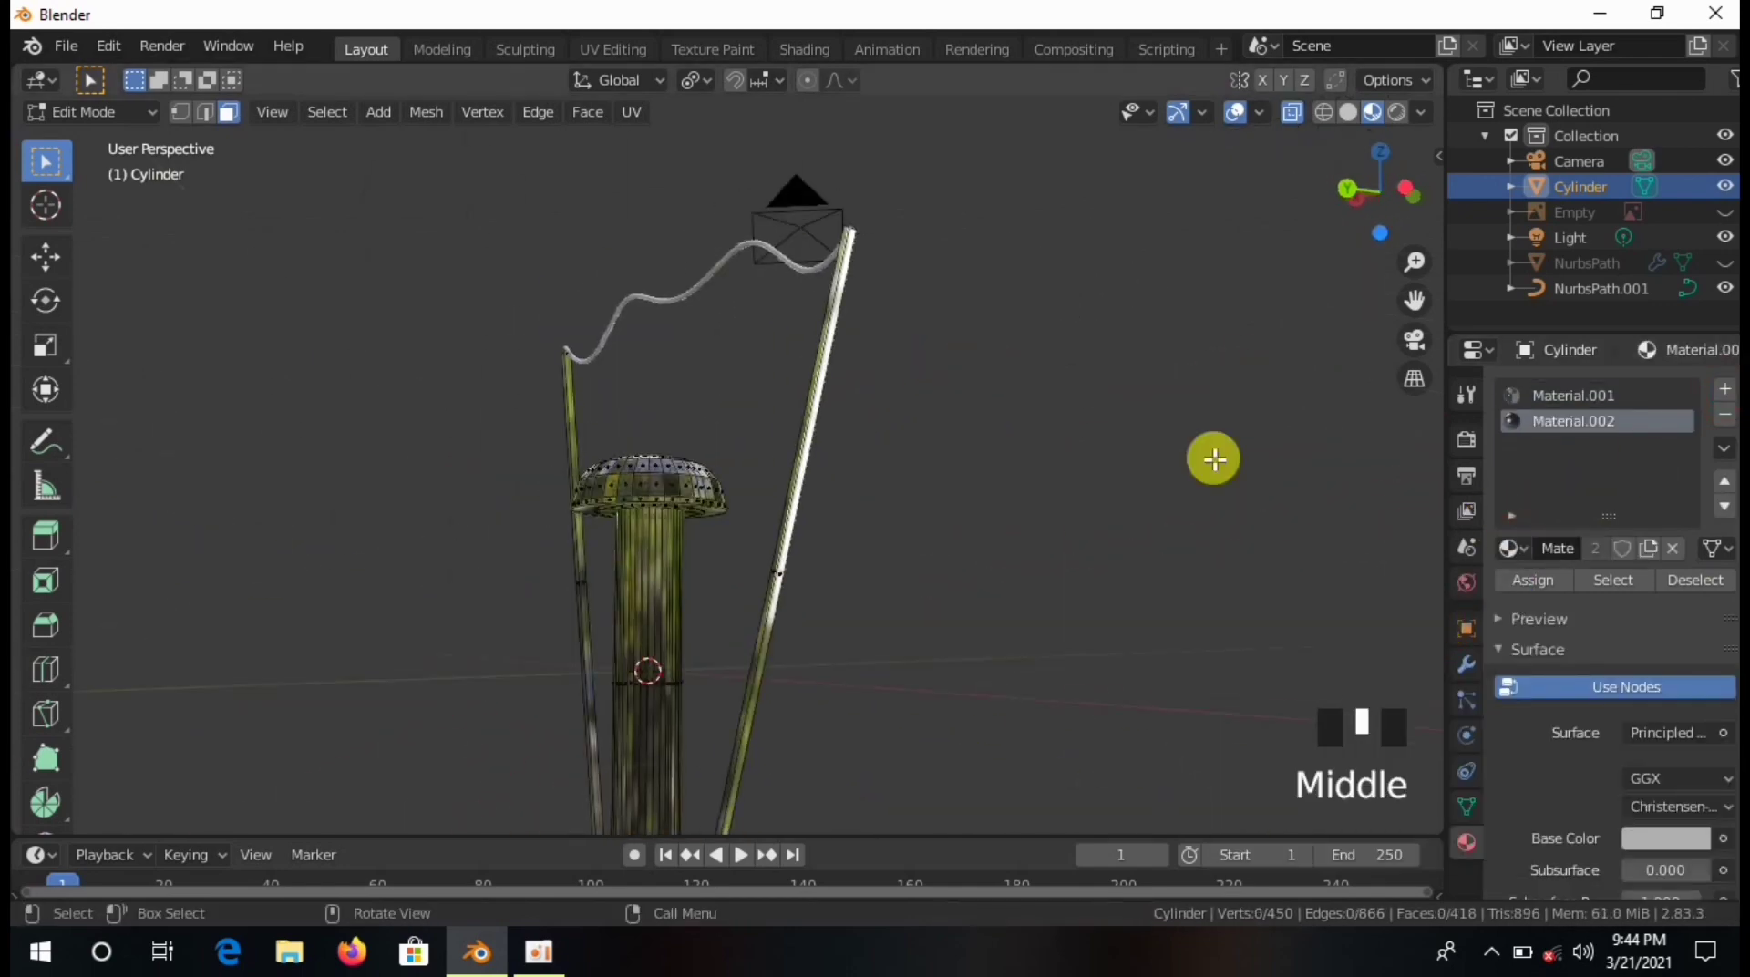
{"action": "left_click", "coordinate": [1512, 548]}
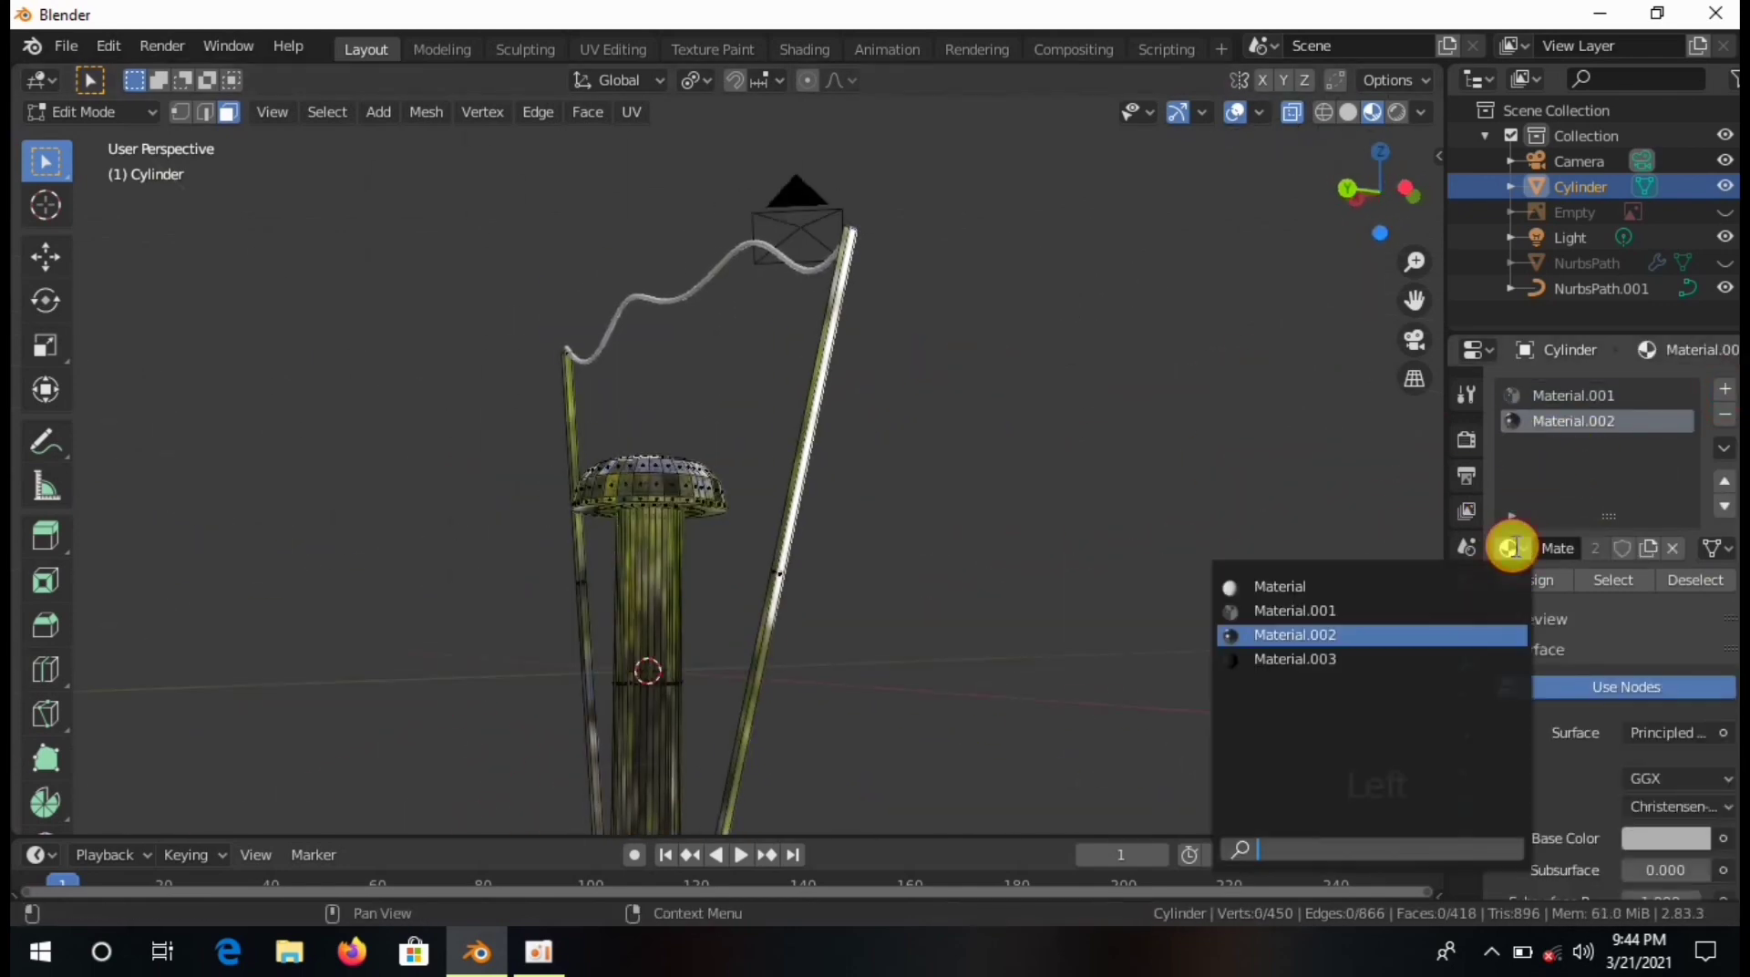
{"action": "left_click", "coordinate": [1447, 588]}
{"action": "left_click", "coordinate": [1515, 547]}
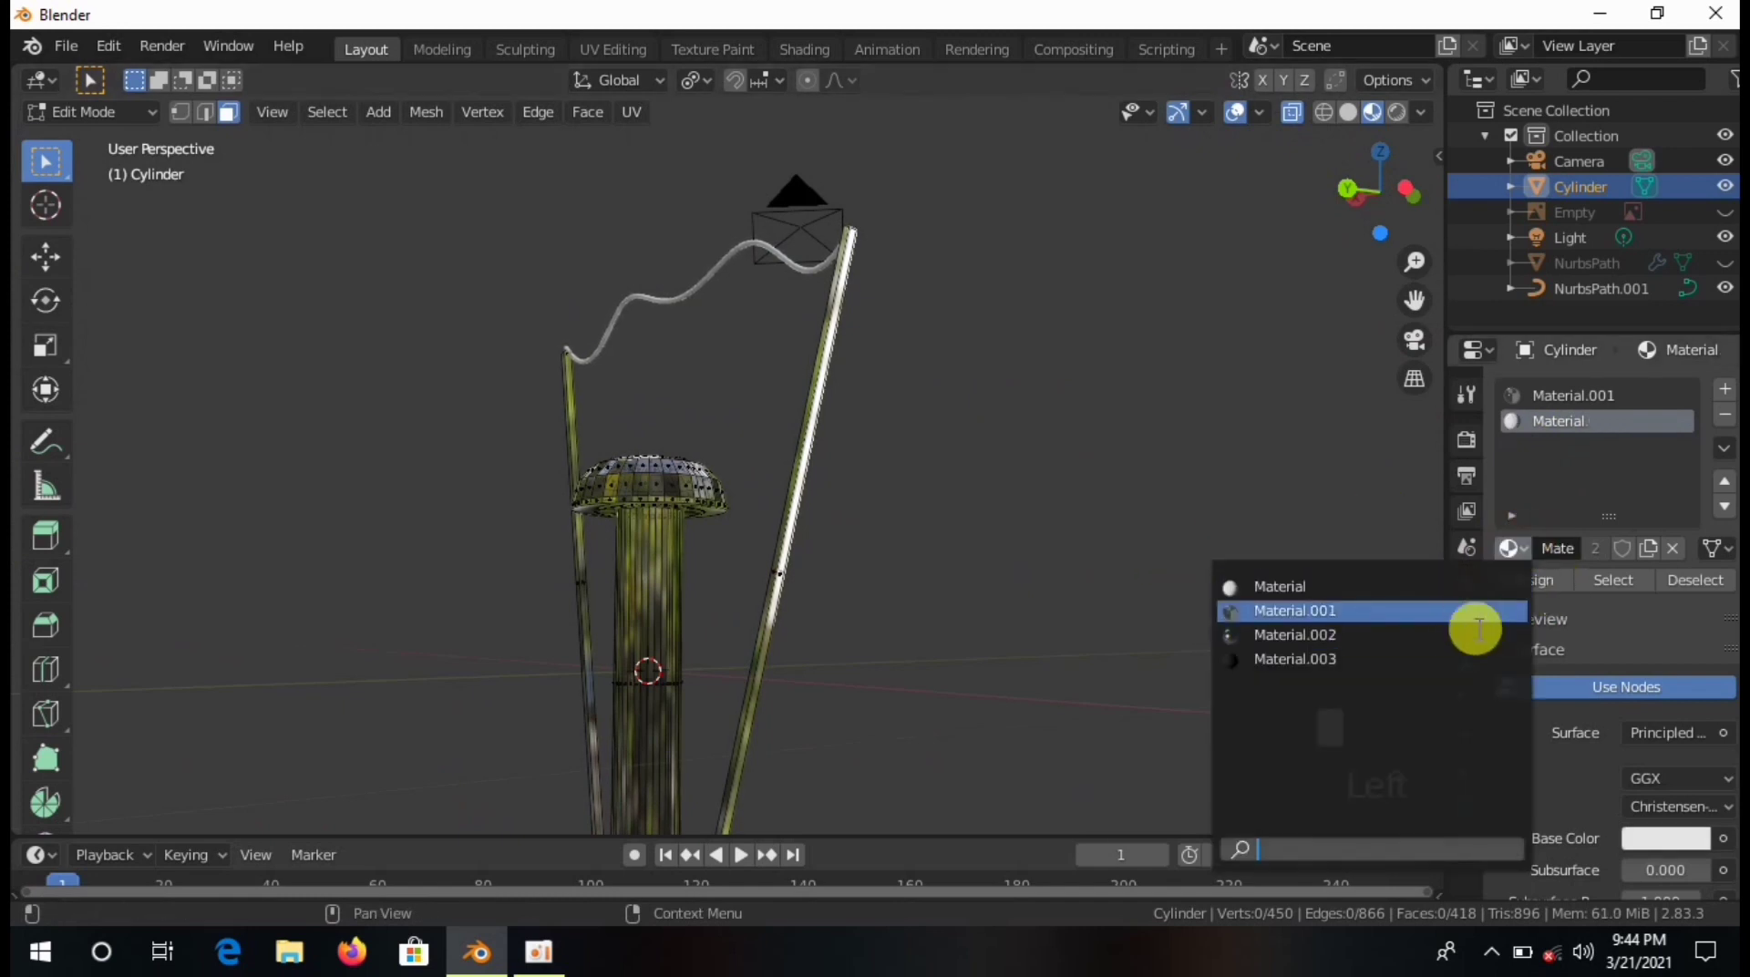
{"action": "left_click", "coordinate": [1476, 634]}
Reselect the faces of both support wires, assign Material.002 to them, and clear the selection.
{"action": "scroll", "coordinate": [726, 516], "scroll_direction": "down", "scroll_amount": 2}
{"action": "left_click", "coordinate": [727, 515]}
{"action": "middle_click_drag", "start_coordinate": [727, 516], "coordinate": [948, 590]}
{"action": "left_click_drag", "start_coordinate": [565, 530], "coordinate": [643, 558], "text": "shift"}
{"action": "left_click", "coordinate": [1548, 580]}
{"action": "left_click", "coordinate": [1016, 574]}
{"action": "middle_click_drag", "start_coordinate": [1002, 574], "coordinate": [754, 438]}
{"action": "scroll", "coordinate": [704, 515], "scroll_direction": "up", "scroll_amount": 4}
{"action": "scroll", "coordinate": [754, 437], "scroll_direction": "down", "scroll_amount": 3}
{"action": "scroll", "coordinate": [550, 532], "scroll_direction": "up", "scroll_amount": 3}
Return to Object Mode and select the wavy filament curve.
{"action": "left_click", "coordinate": [575, 512]}
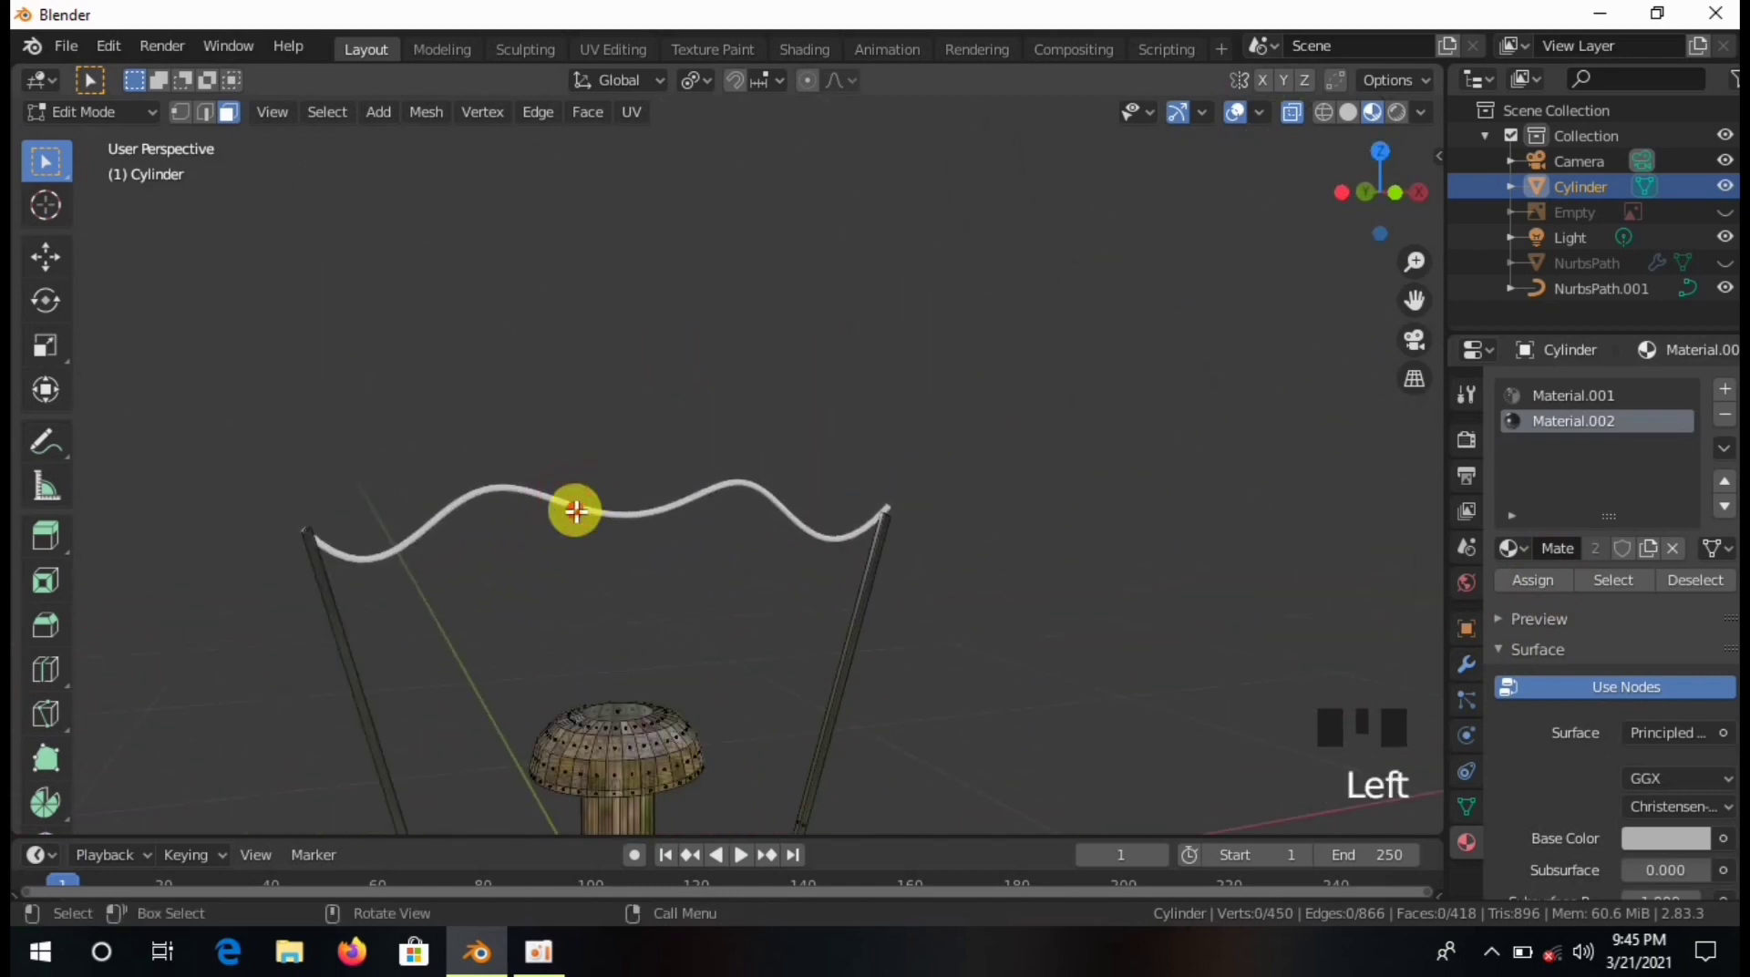
{"action": "left_click", "coordinate": [164, 186]}
{"action": "key", "text": "Tab"}
{"action": "left_click", "coordinate": [598, 508]}
Add a material slot to the filament curve and fill it with Material.002.
{"action": "left_click", "coordinate": [1467, 656]}
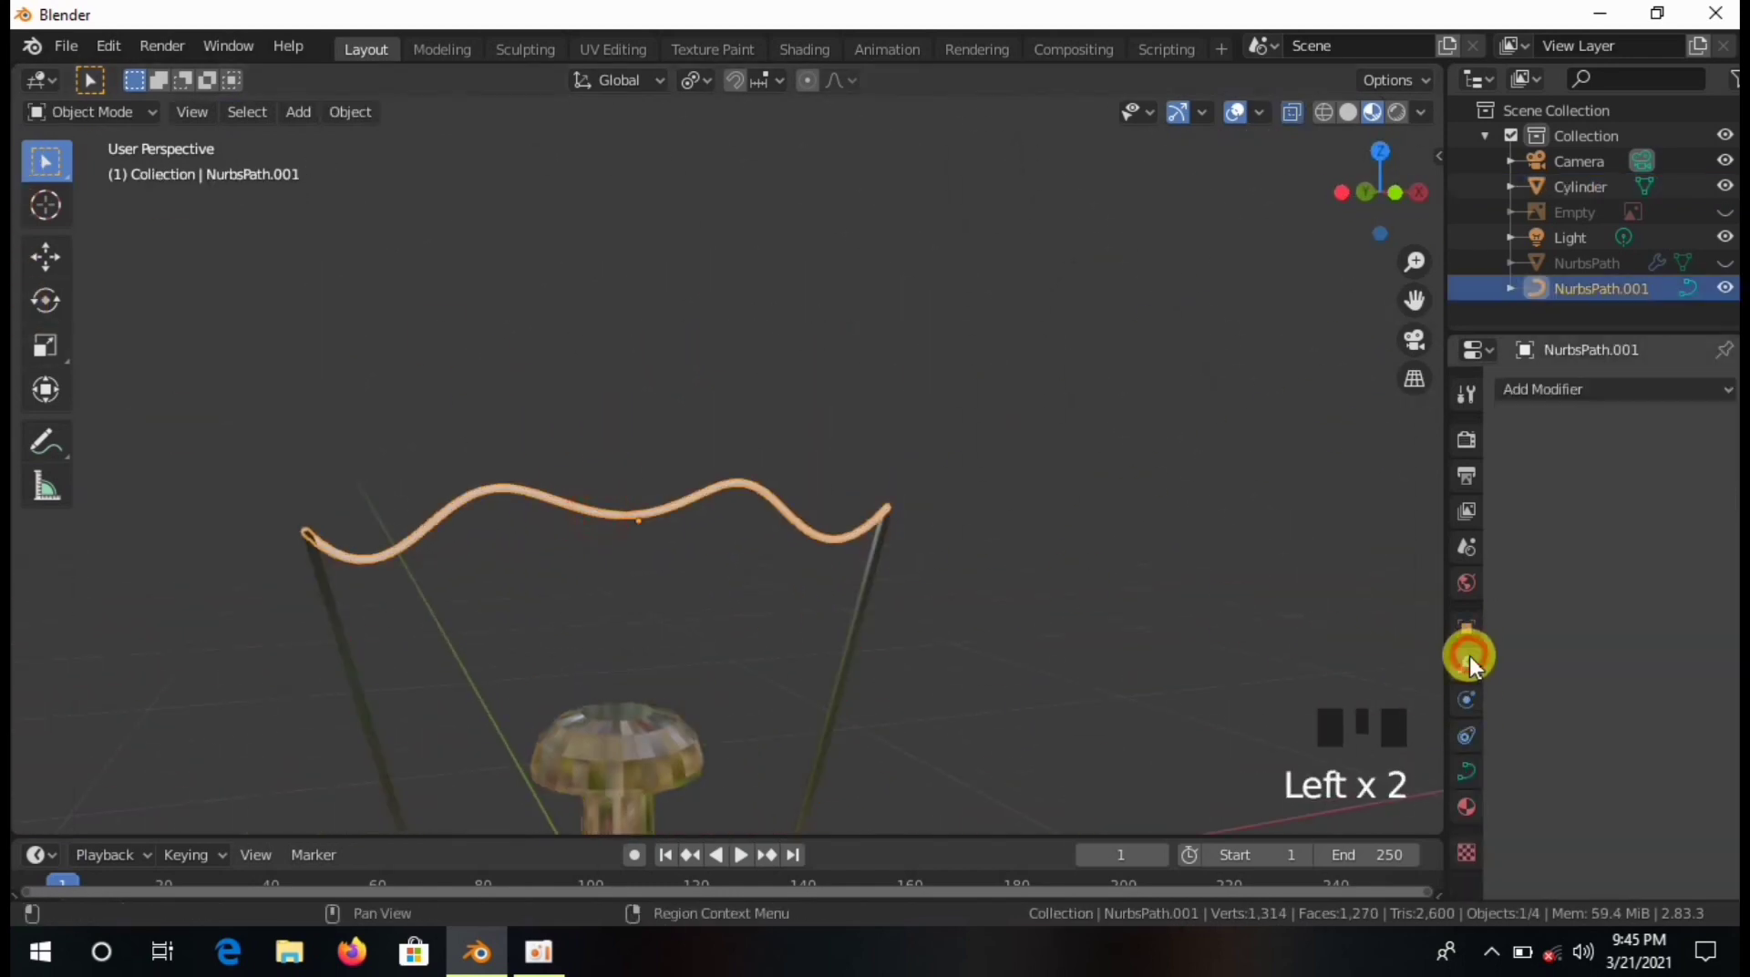
{"action": "left_click", "coordinate": [1540, 389]}
{"action": "left_click", "coordinate": [1534, 388]}
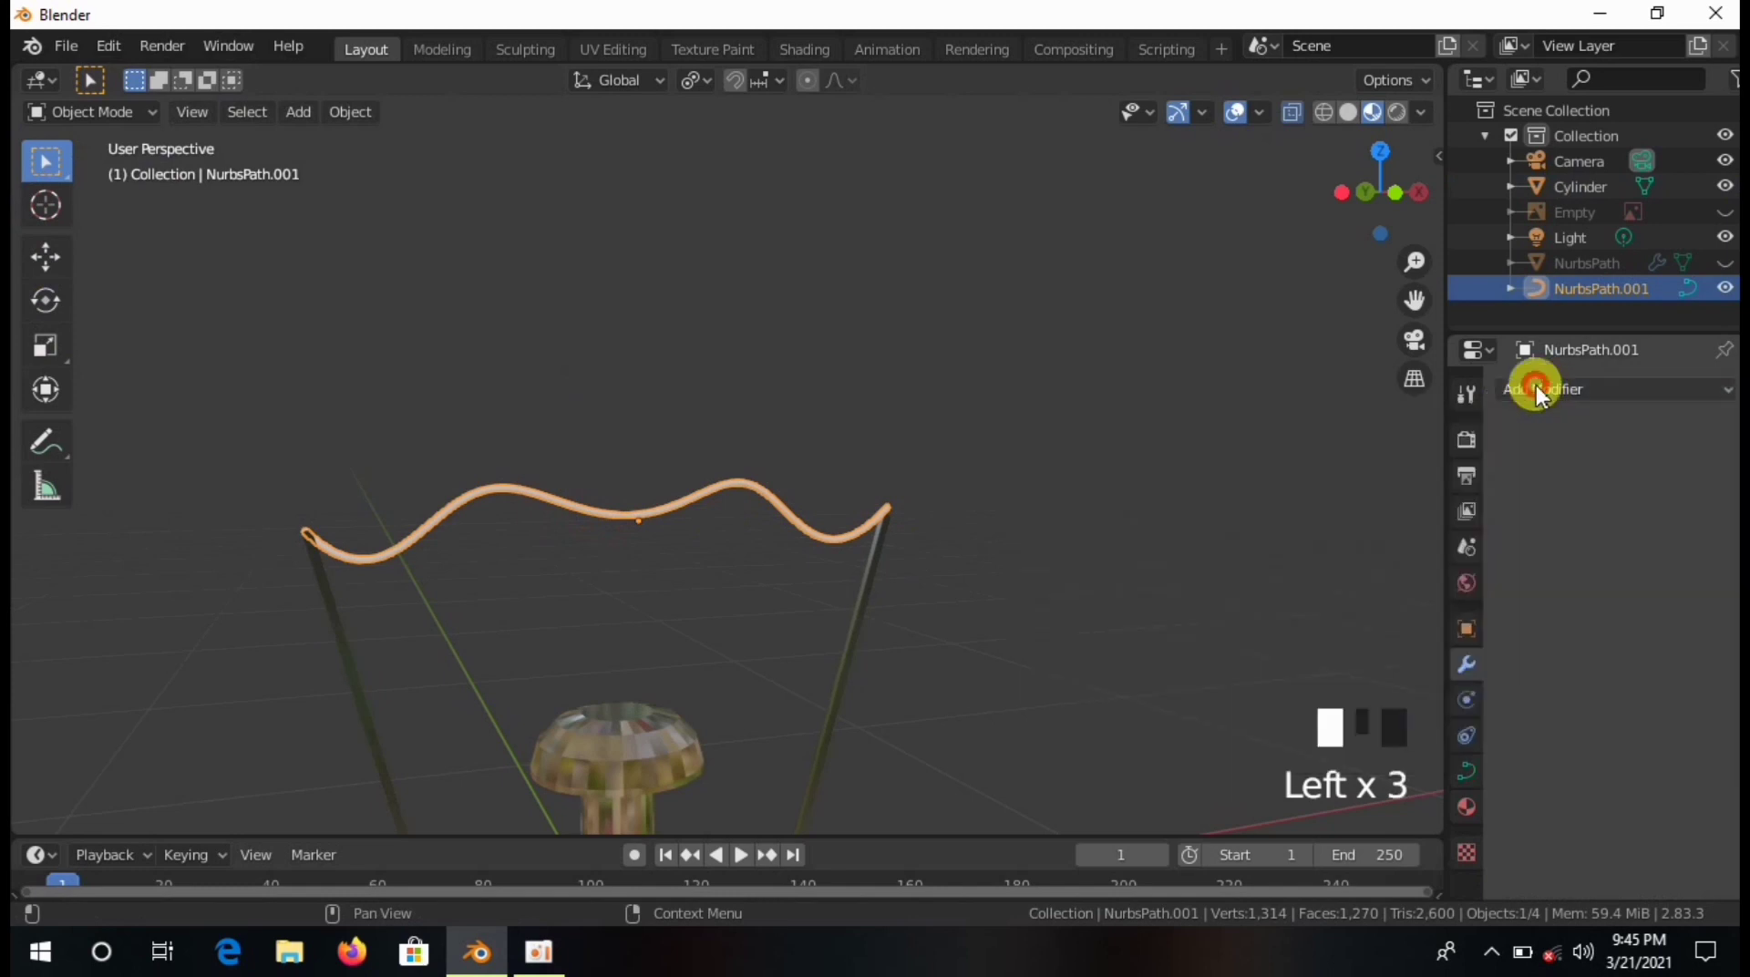
{"action": "left_click", "coordinate": [1468, 804]}
{"action": "left_click", "coordinate": [1512, 497]}
{"action": "left_click", "coordinate": [1725, 393]}
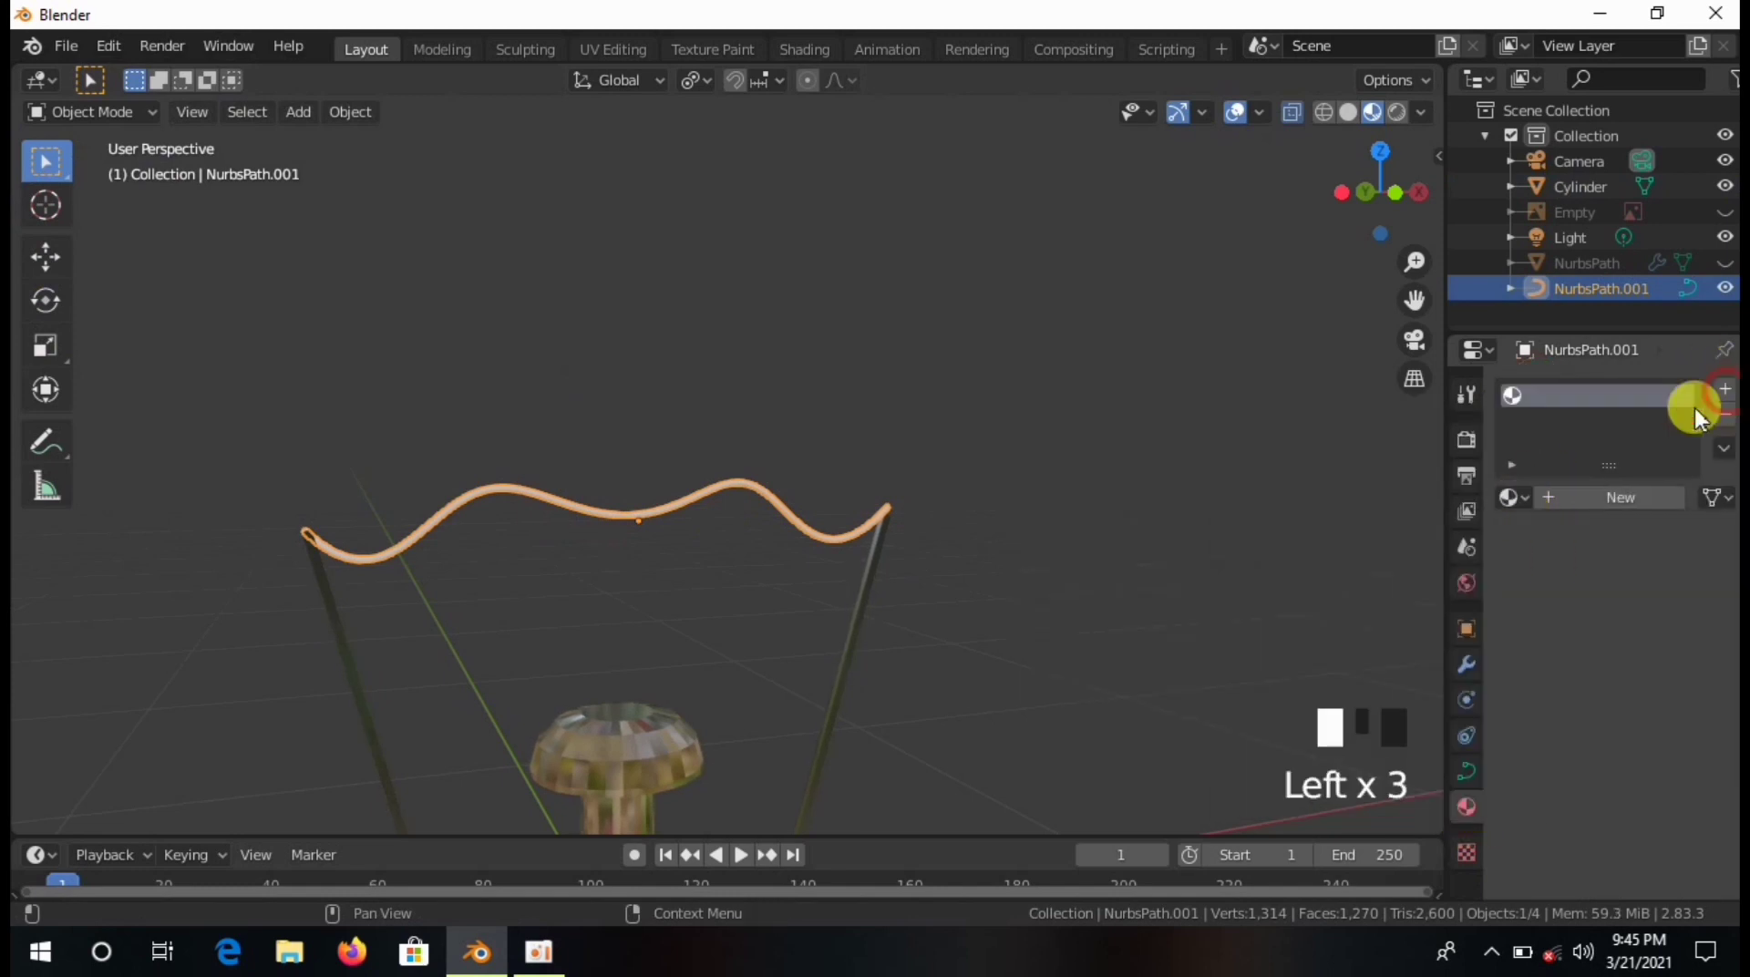
{"action": "left_click", "coordinate": [1518, 497]}
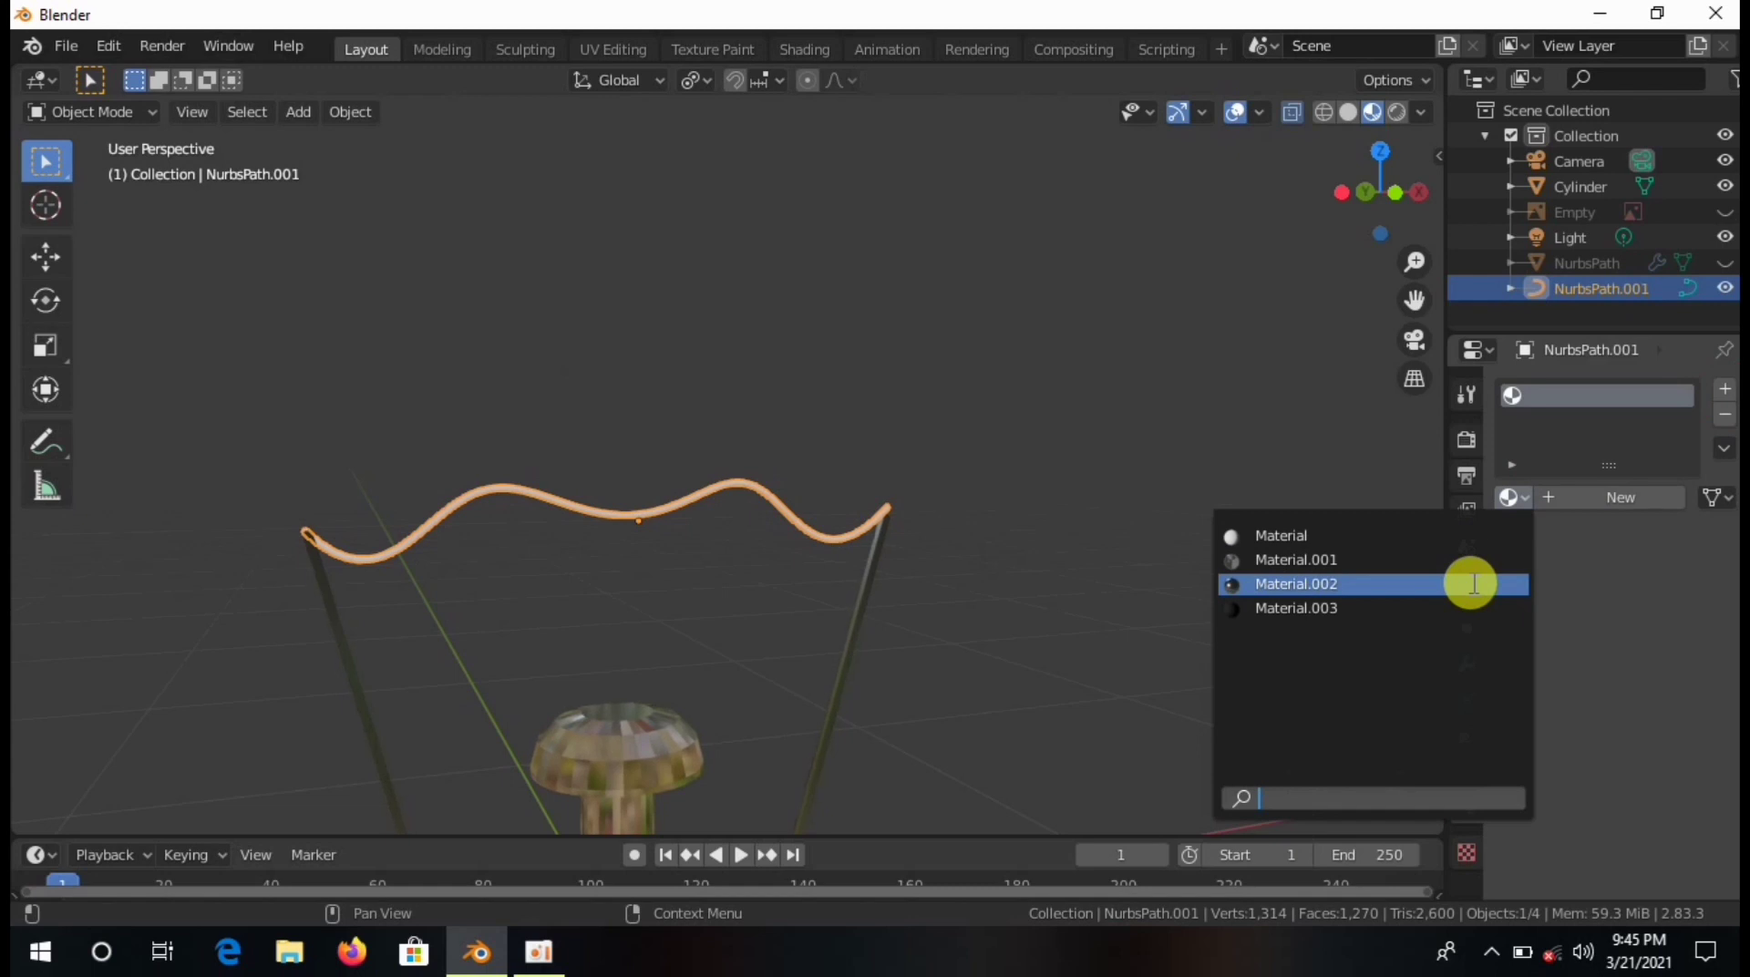
{"action": "left_click", "coordinate": [1472, 584]}
Add a second slot with a new material to the filament and set its metallic to 1.000.
{"action": "scroll", "coordinate": [899, 537], "scroll_direction": "down", "scroll_amount": 3}
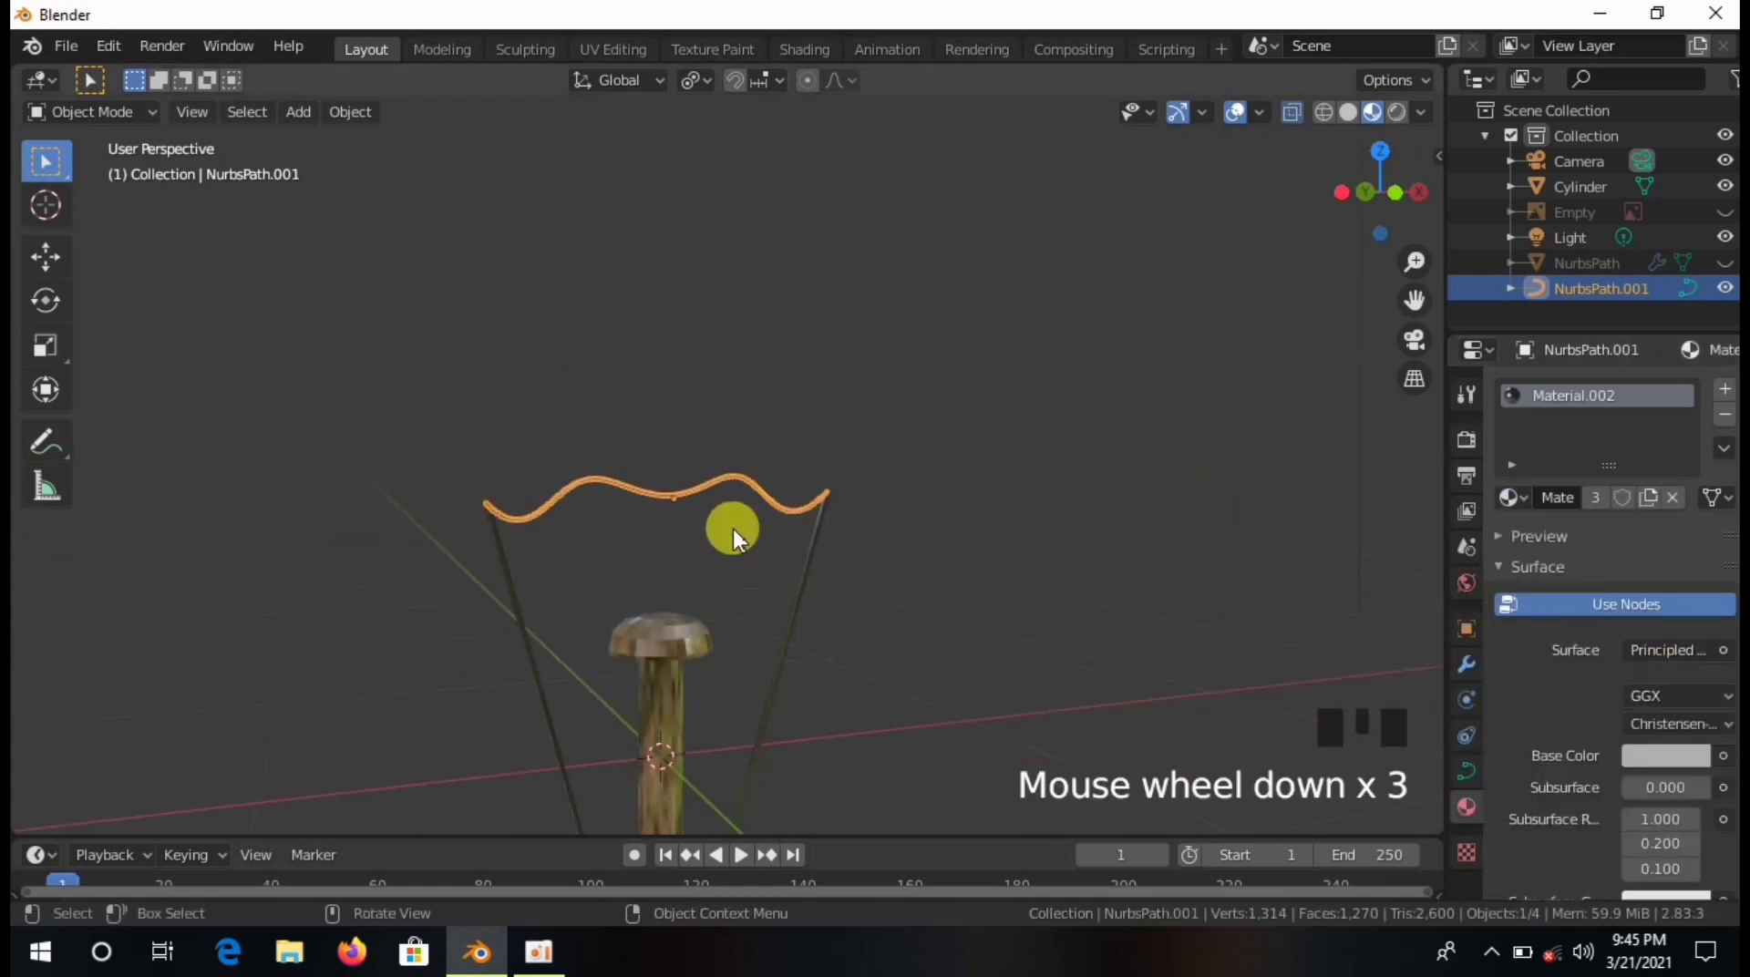
{"action": "left_click", "coordinate": [915, 499]}
{"action": "left_click", "coordinate": [813, 505]}
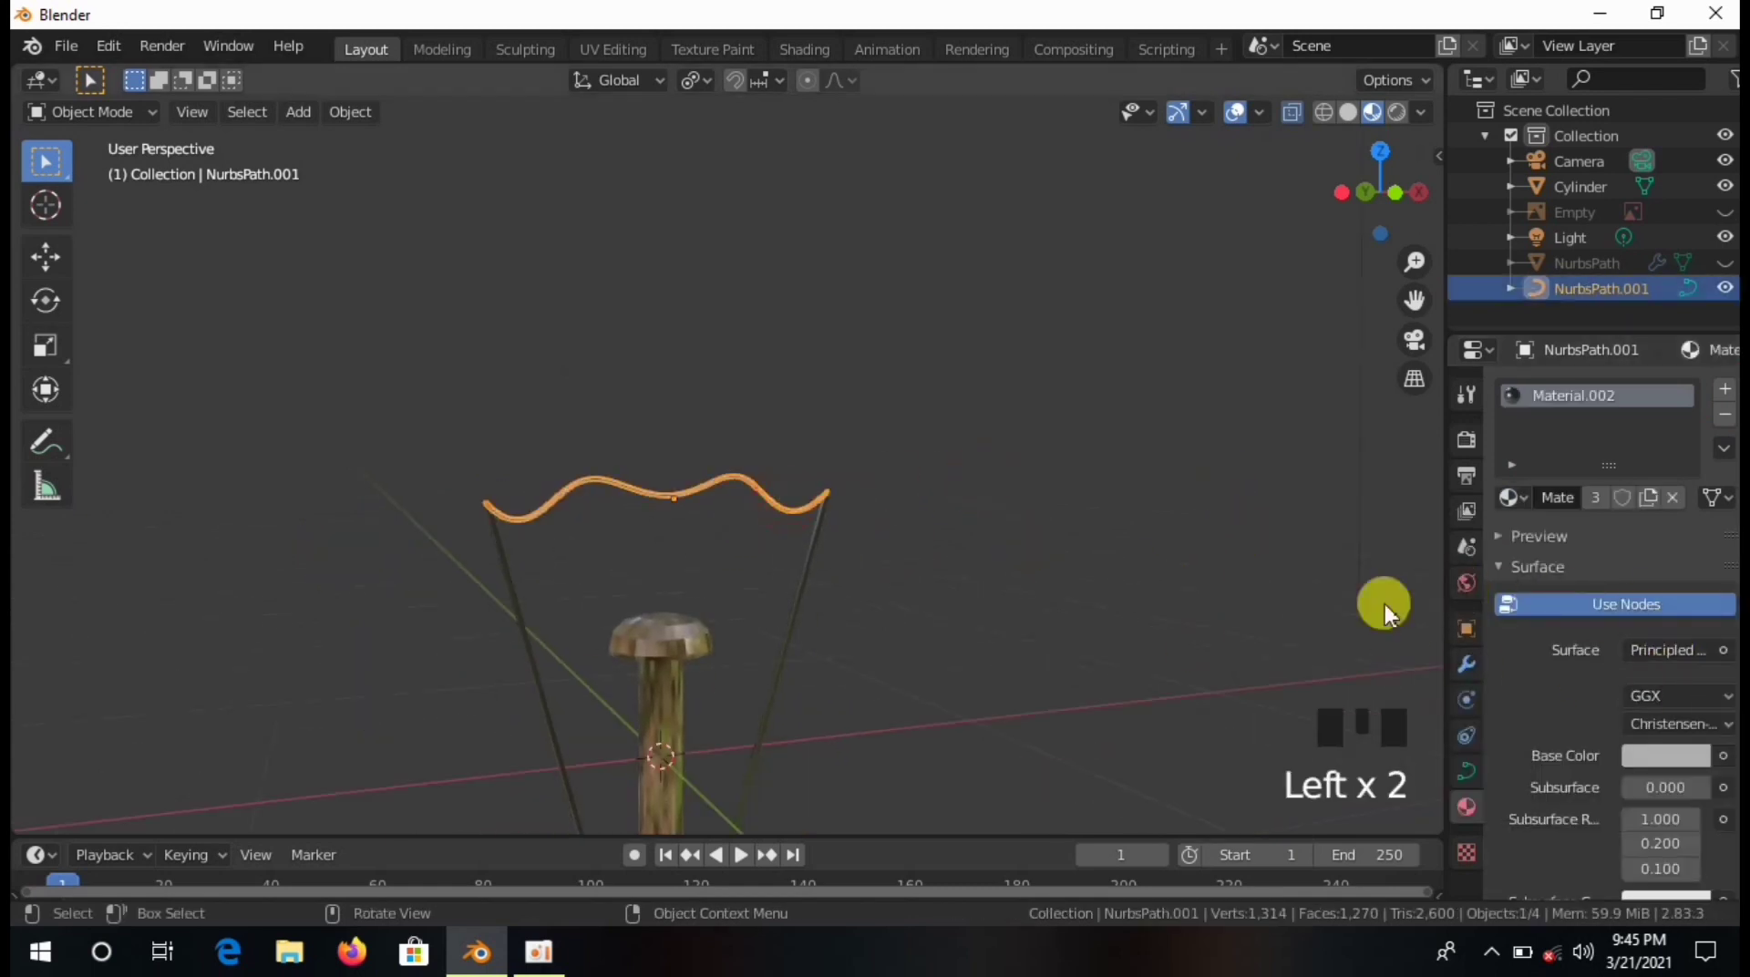
{"action": "left_click", "coordinate": [1725, 393]}
{"action": "left_click", "coordinate": [1680, 538]}
{"action": "scroll", "coordinate": [1675, 820], "scroll_direction": "down", "scroll_amount": 5}
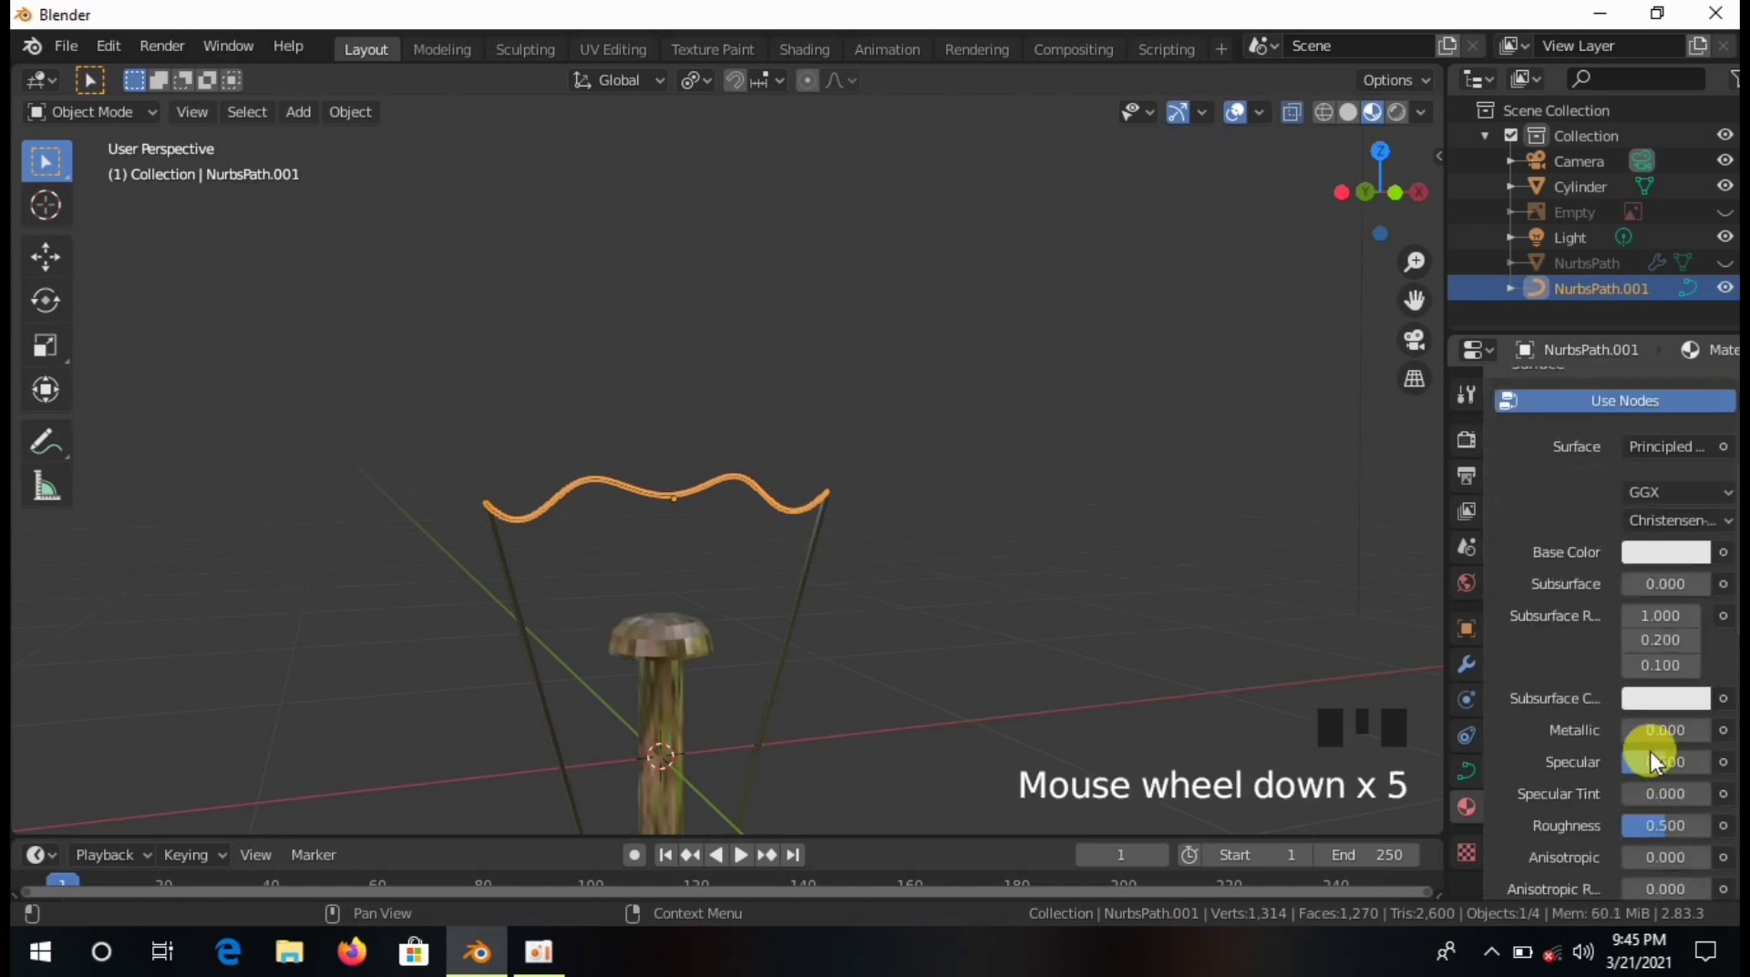
{"action": "left_click_drag", "start_coordinate": [1647, 731], "coordinate": [1707, 730]}
Darken the new filament material's base color to a value of 0.047 and set its roughness to 0.194.
{"action": "scroll", "coordinate": [1713, 706], "scroll_direction": "up", "scroll_amount": 7}
{"action": "left_click", "coordinate": [1673, 808]}
{"action": "left_click", "coordinate": [1689, 620]}
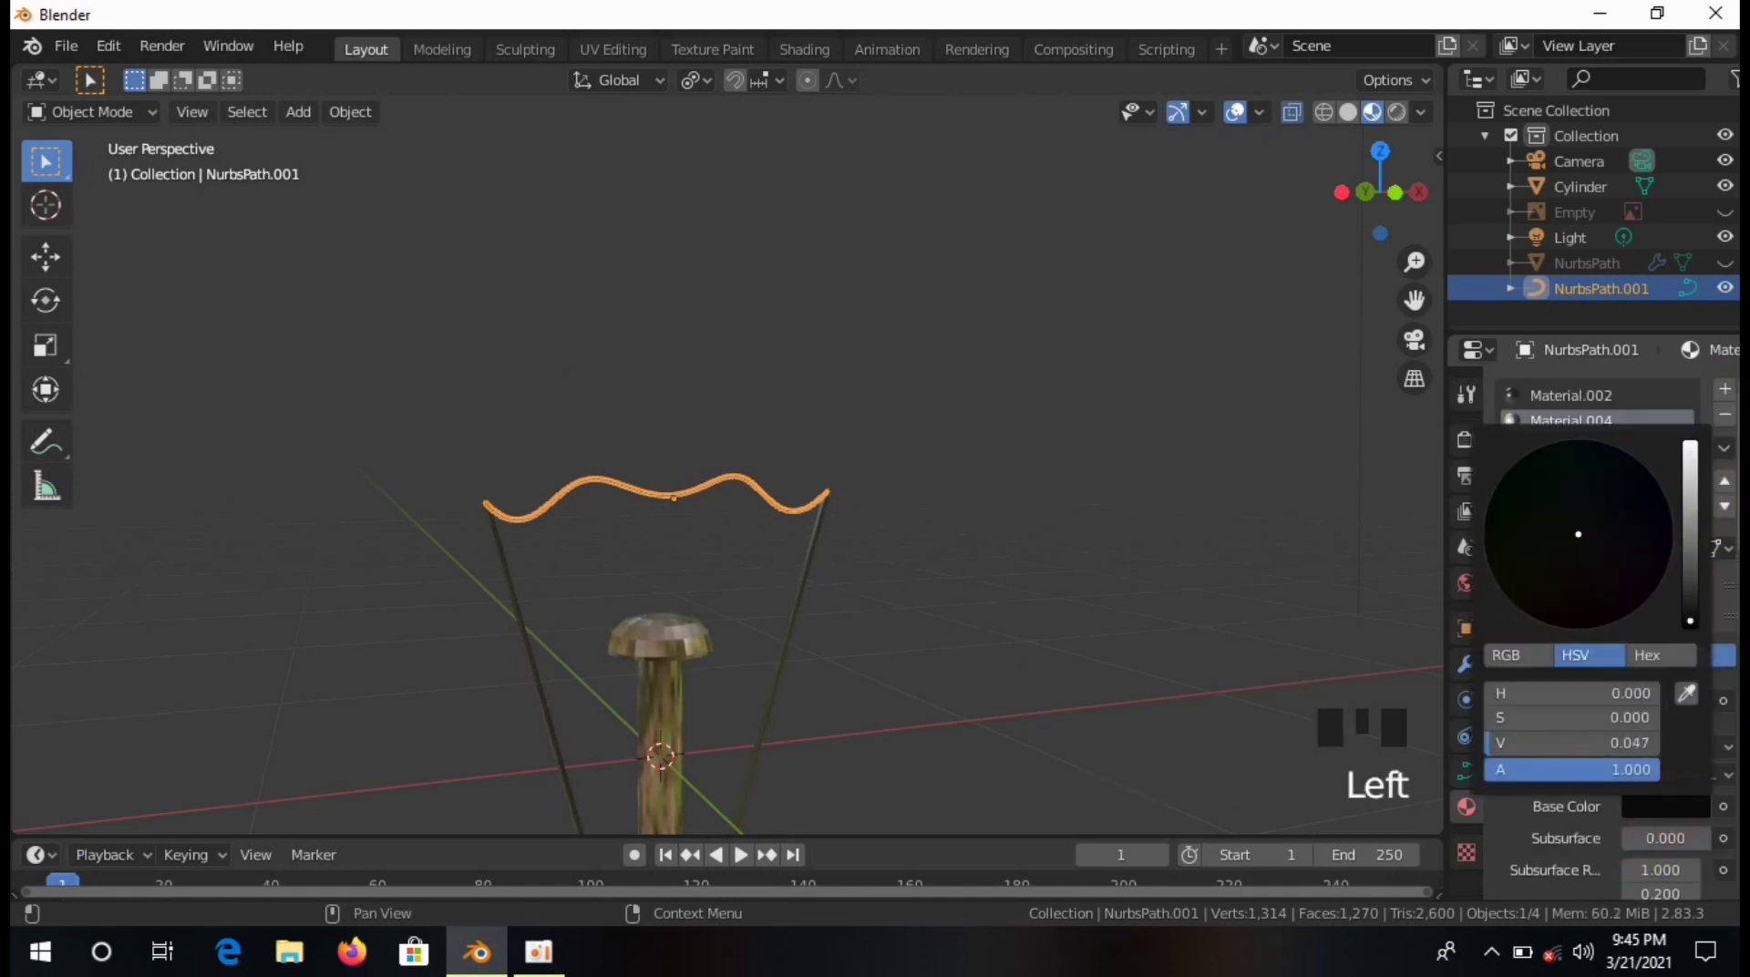
{"action": "scroll", "coordinate": [1673, 782], "scroll_direction": "down", "scroll_amount": 9}
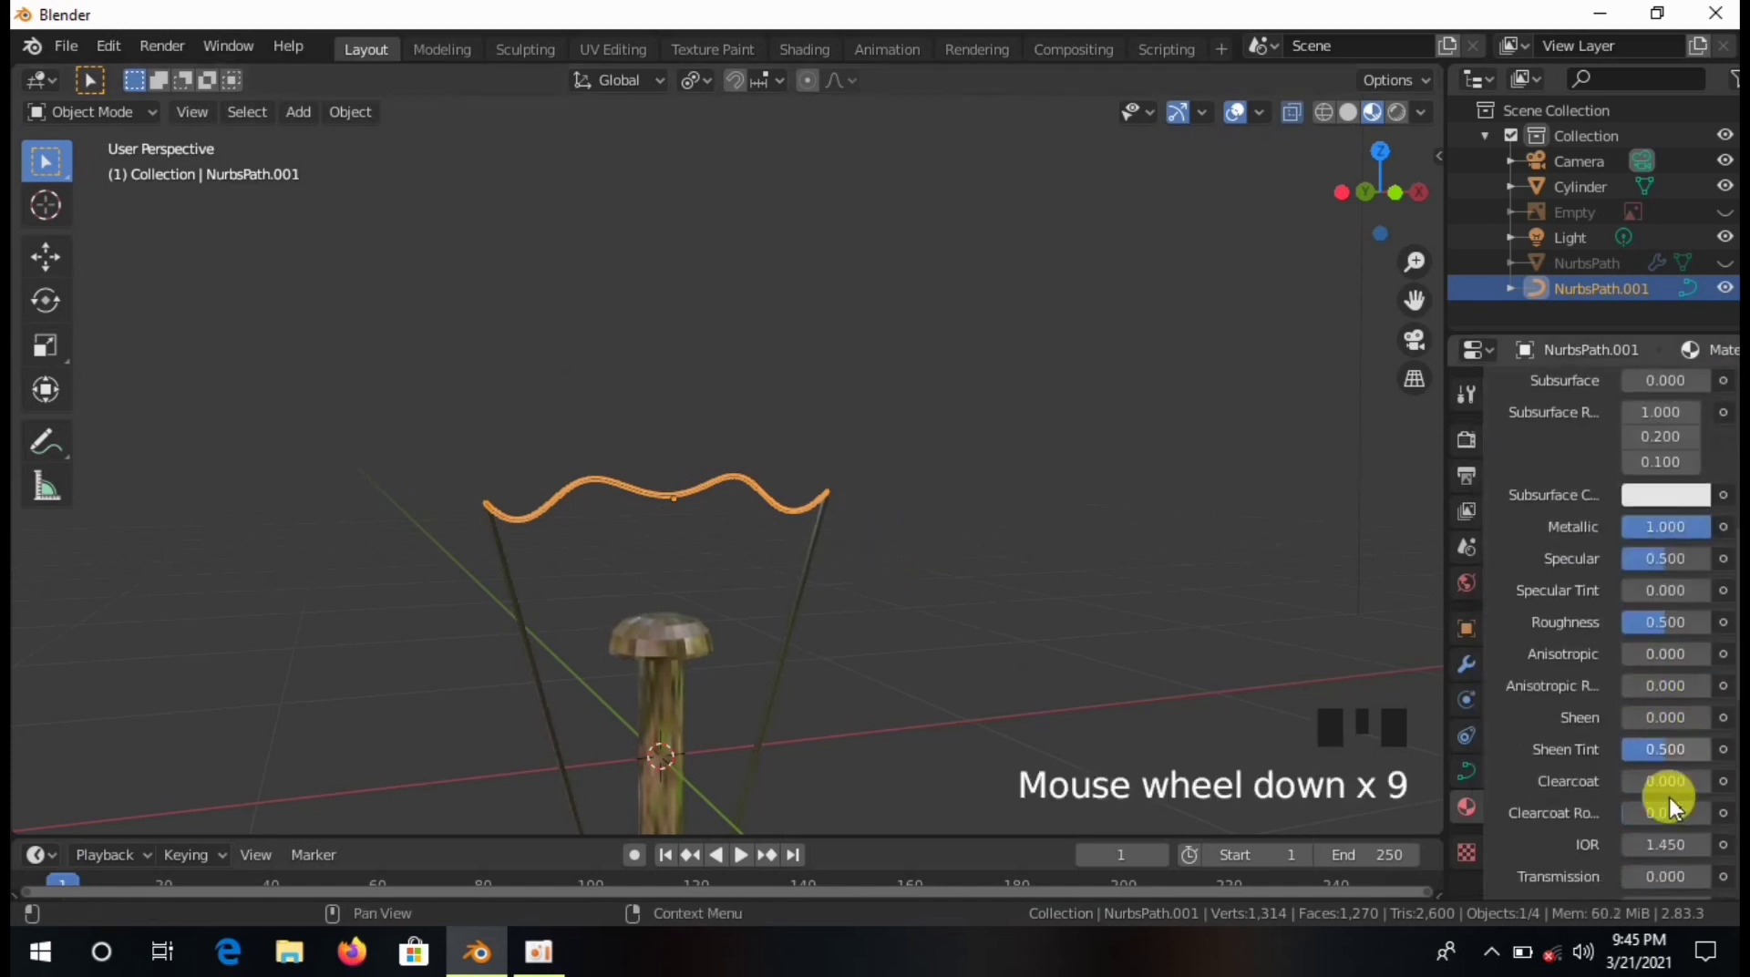
{"action": "scroll", "coordinate": [1669, 796], "scroll_direction": "down", "scroll_amount": 1}
{"action": "left_click_drag", "start_coordinate": [1656, 572], "coordinate": [1636, 572]}
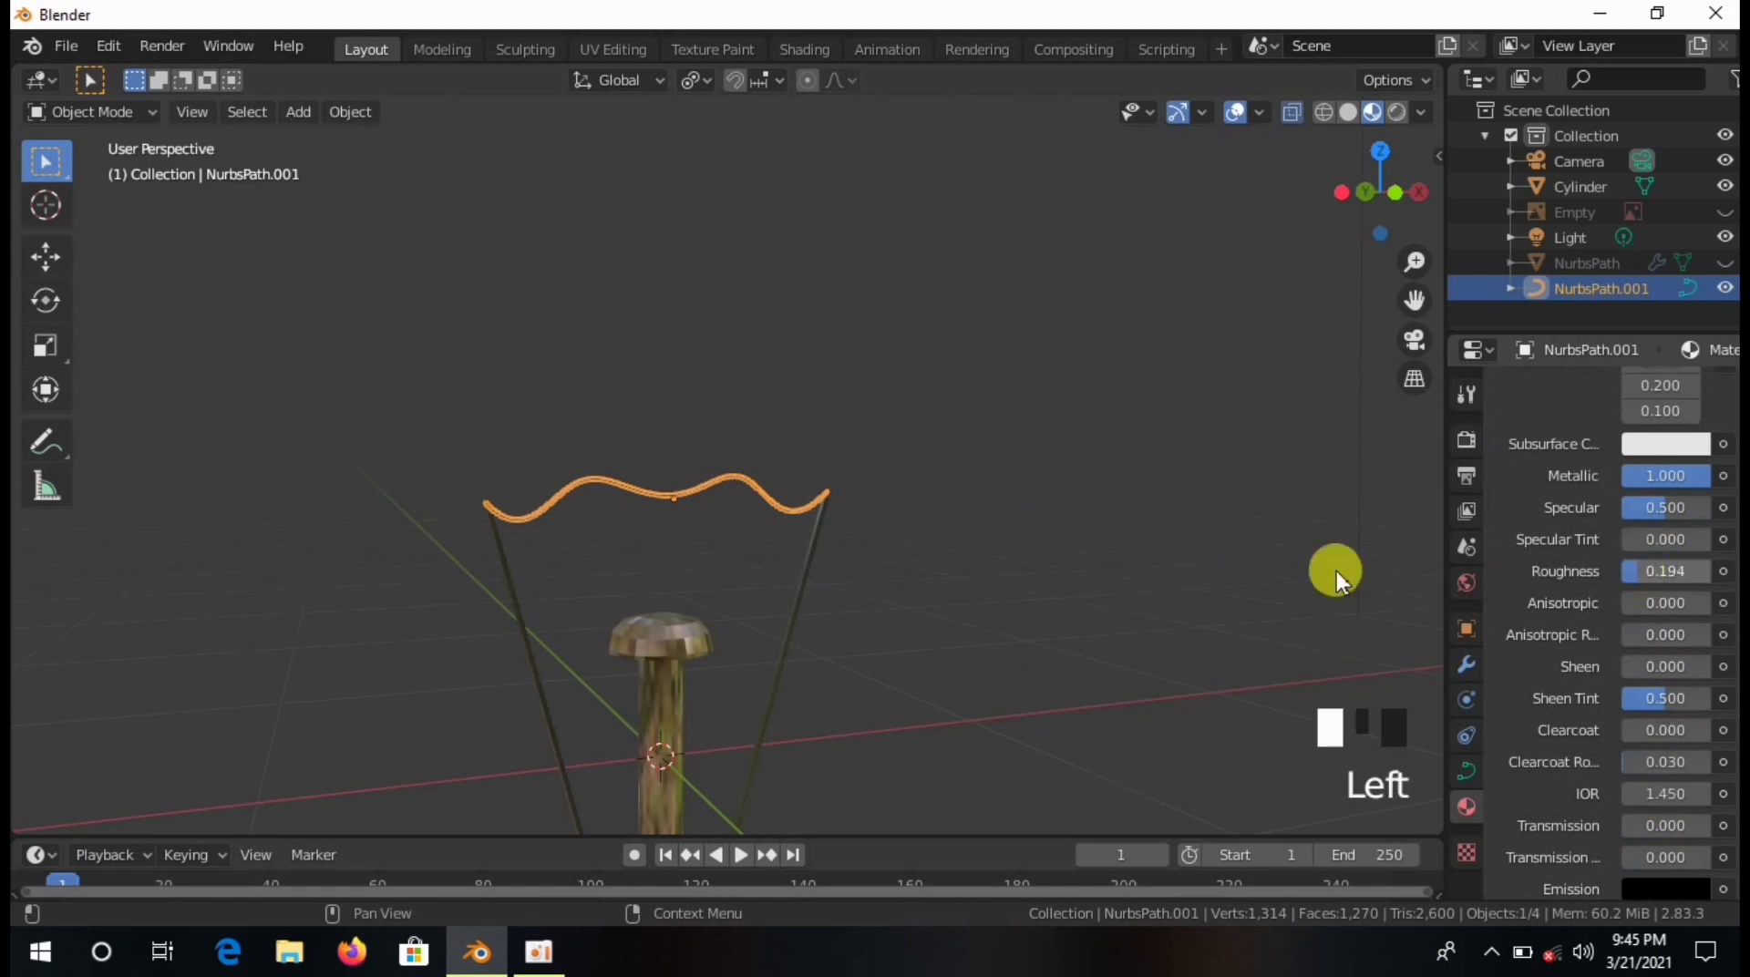
{"action": "left_click", "coordinate": [1019, 570]}
Assign the new black material to all control points of the filament curve and return to Object Mode.
{"action": "scroll", "coordinate": [1649, 561], "scroll_direction": "up", "scroll_amount": 14}
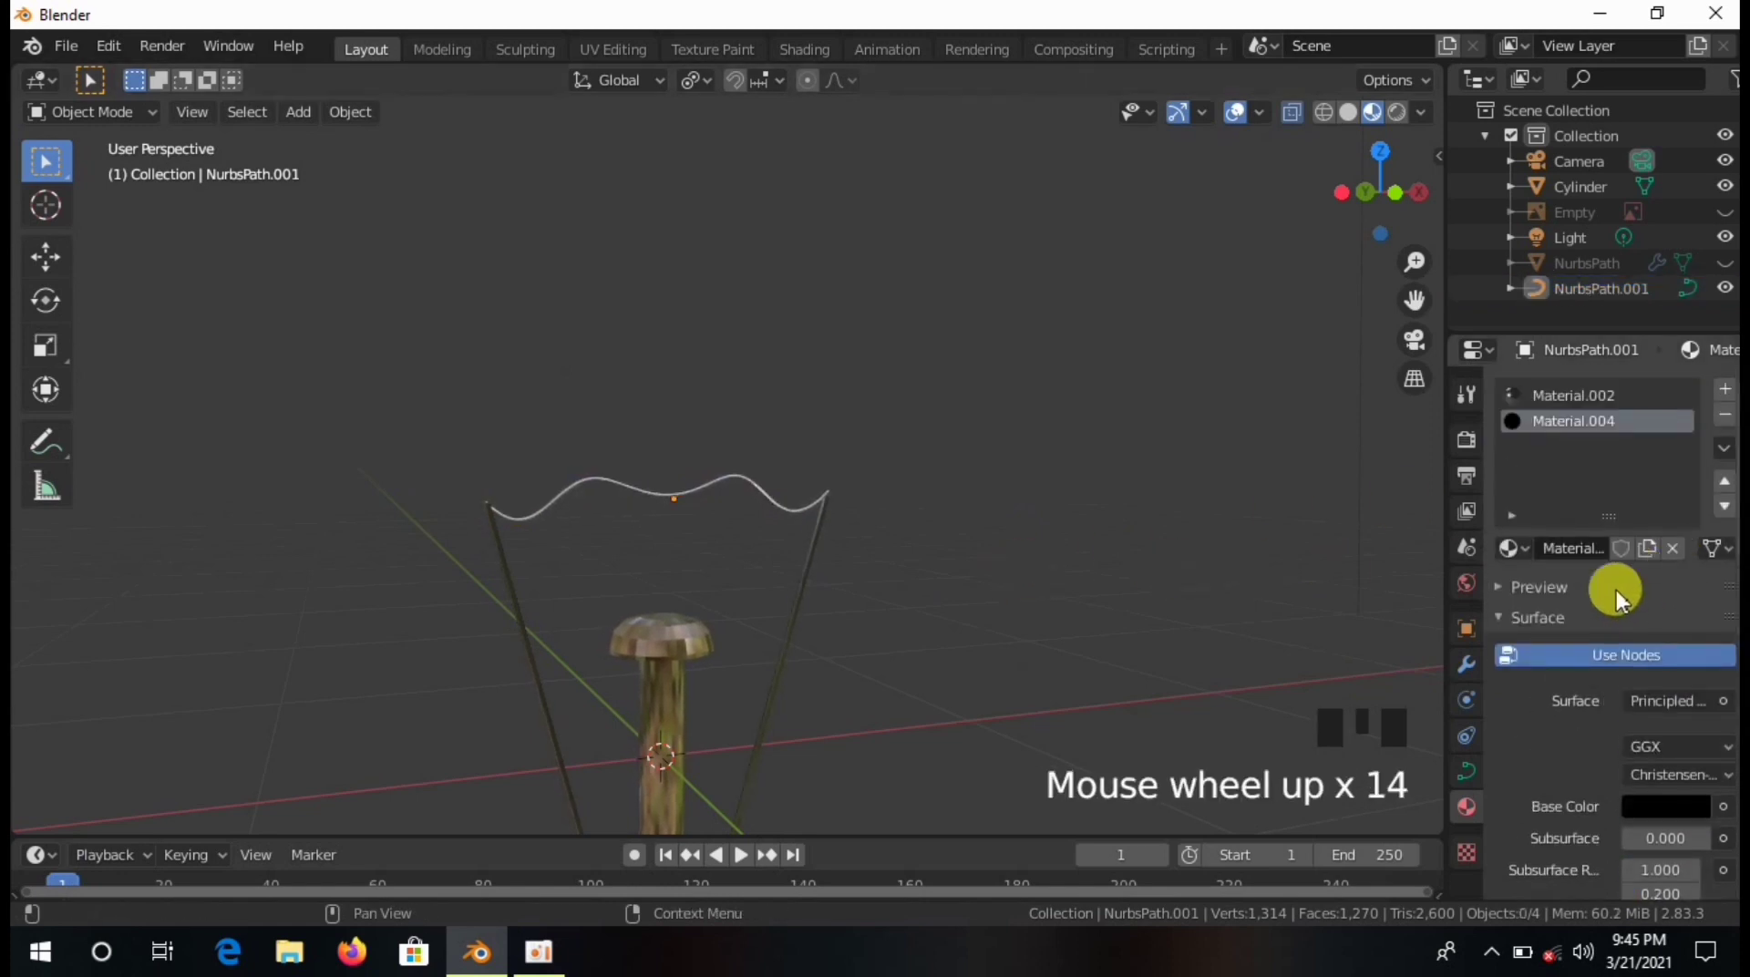
{"action": "left_click", "coordinate": [764, 500]}
{"action": "key", "text": "Tab"}
{"action": "key", "text": "Tab"}
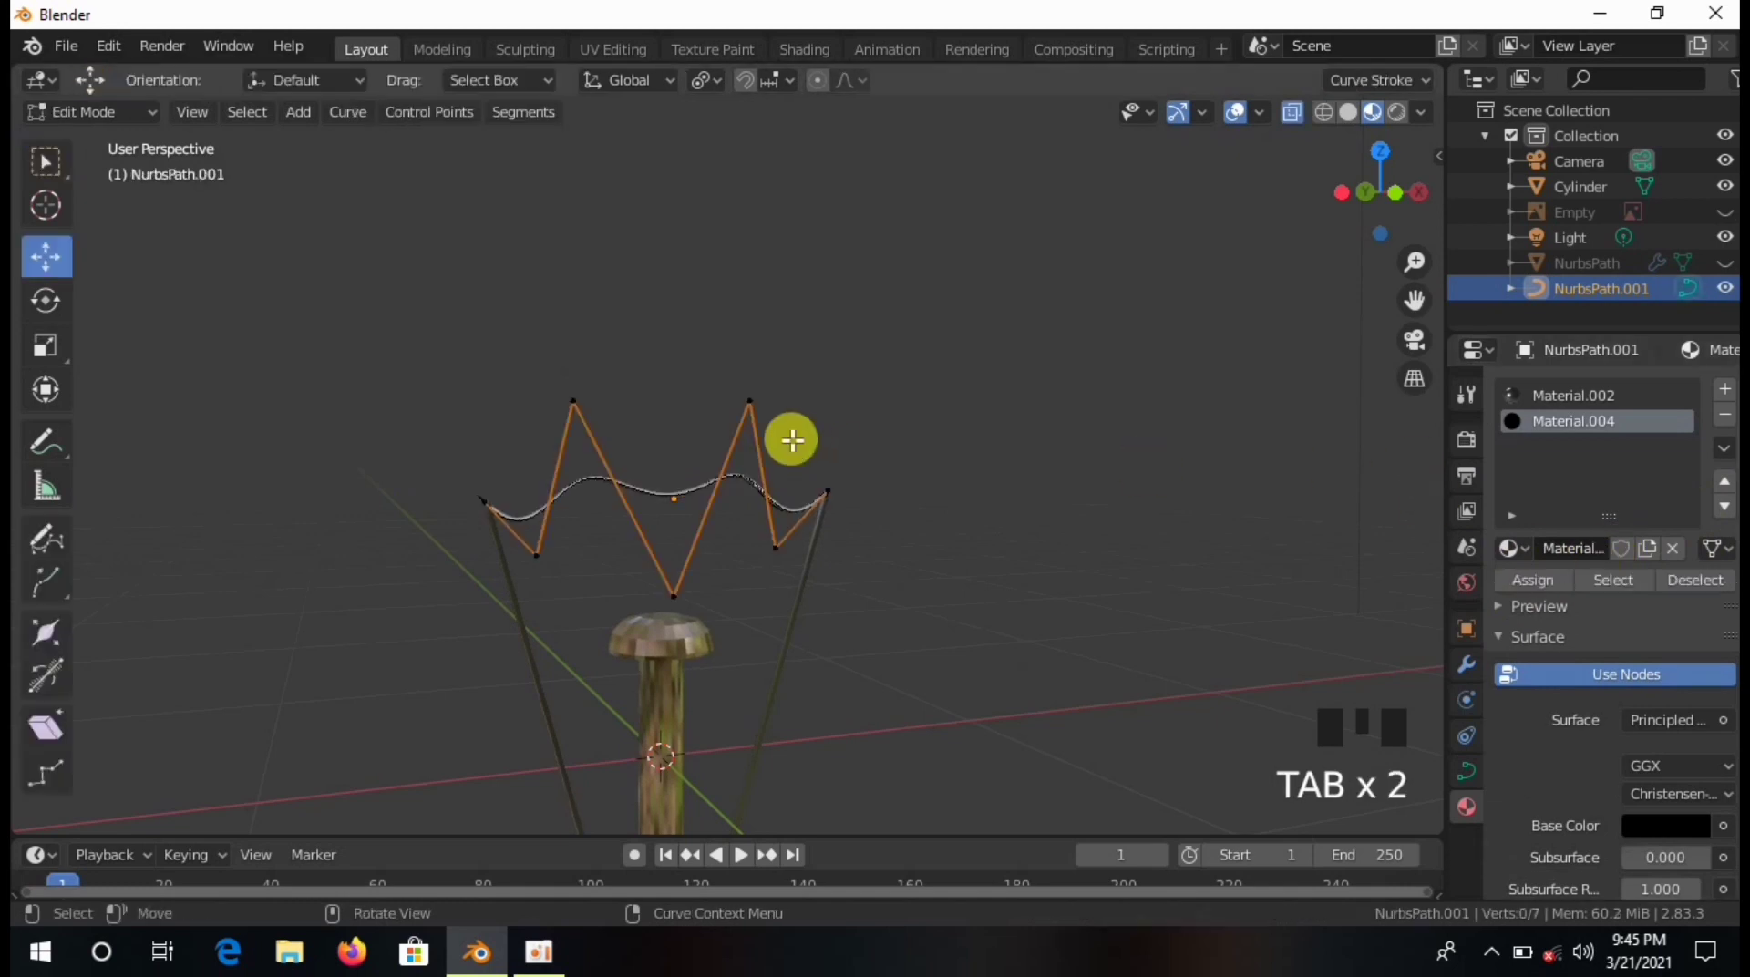
{"action": "key", "text": "a"}
{"action": "left_click", "coordinate": [1536, 579]}
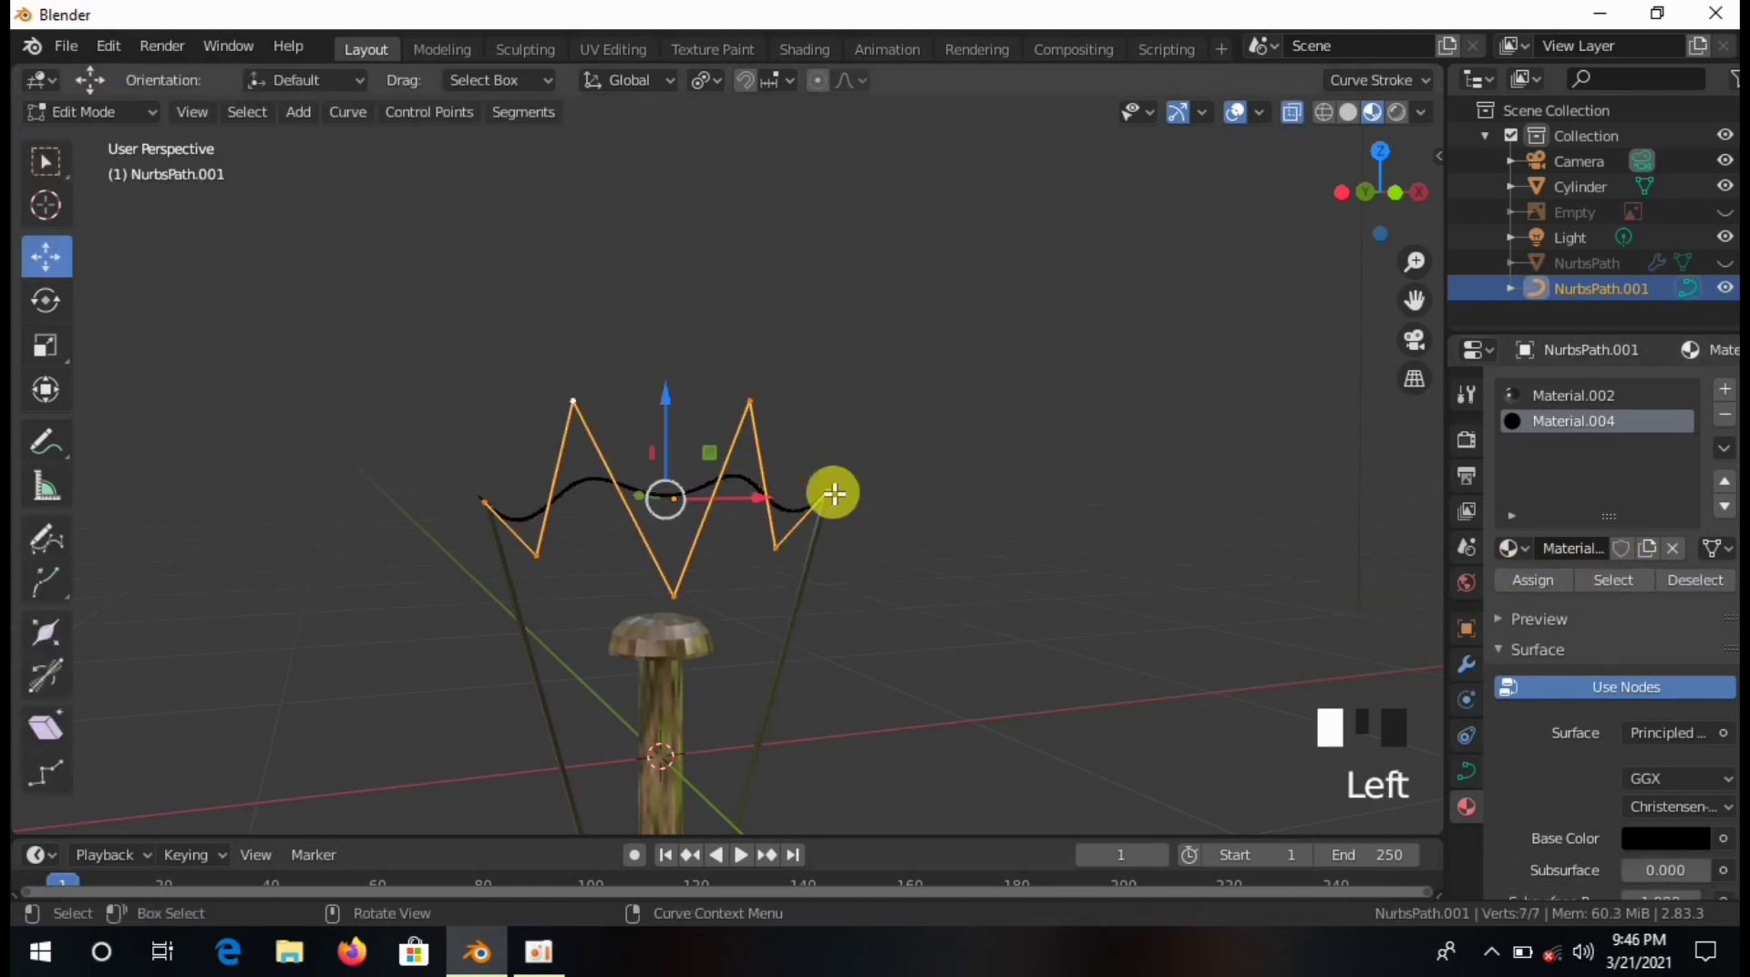
{"action": "left_click", "coordinate": [949, 493]}
{"action": "key", "text": "Tab"}
Select the object made of the inner stem and support wires and view it from the front.
{"action": "middle_click_drag", "start_coordinate": [949, 495], "coordinate": [723, 714]}
{"action": "left_click", "coordinate": [928, 412]}
{"action": "left_click", "coordinate": [724, 715]}
{"action": "right_click", "coordinate": [715, 578]}
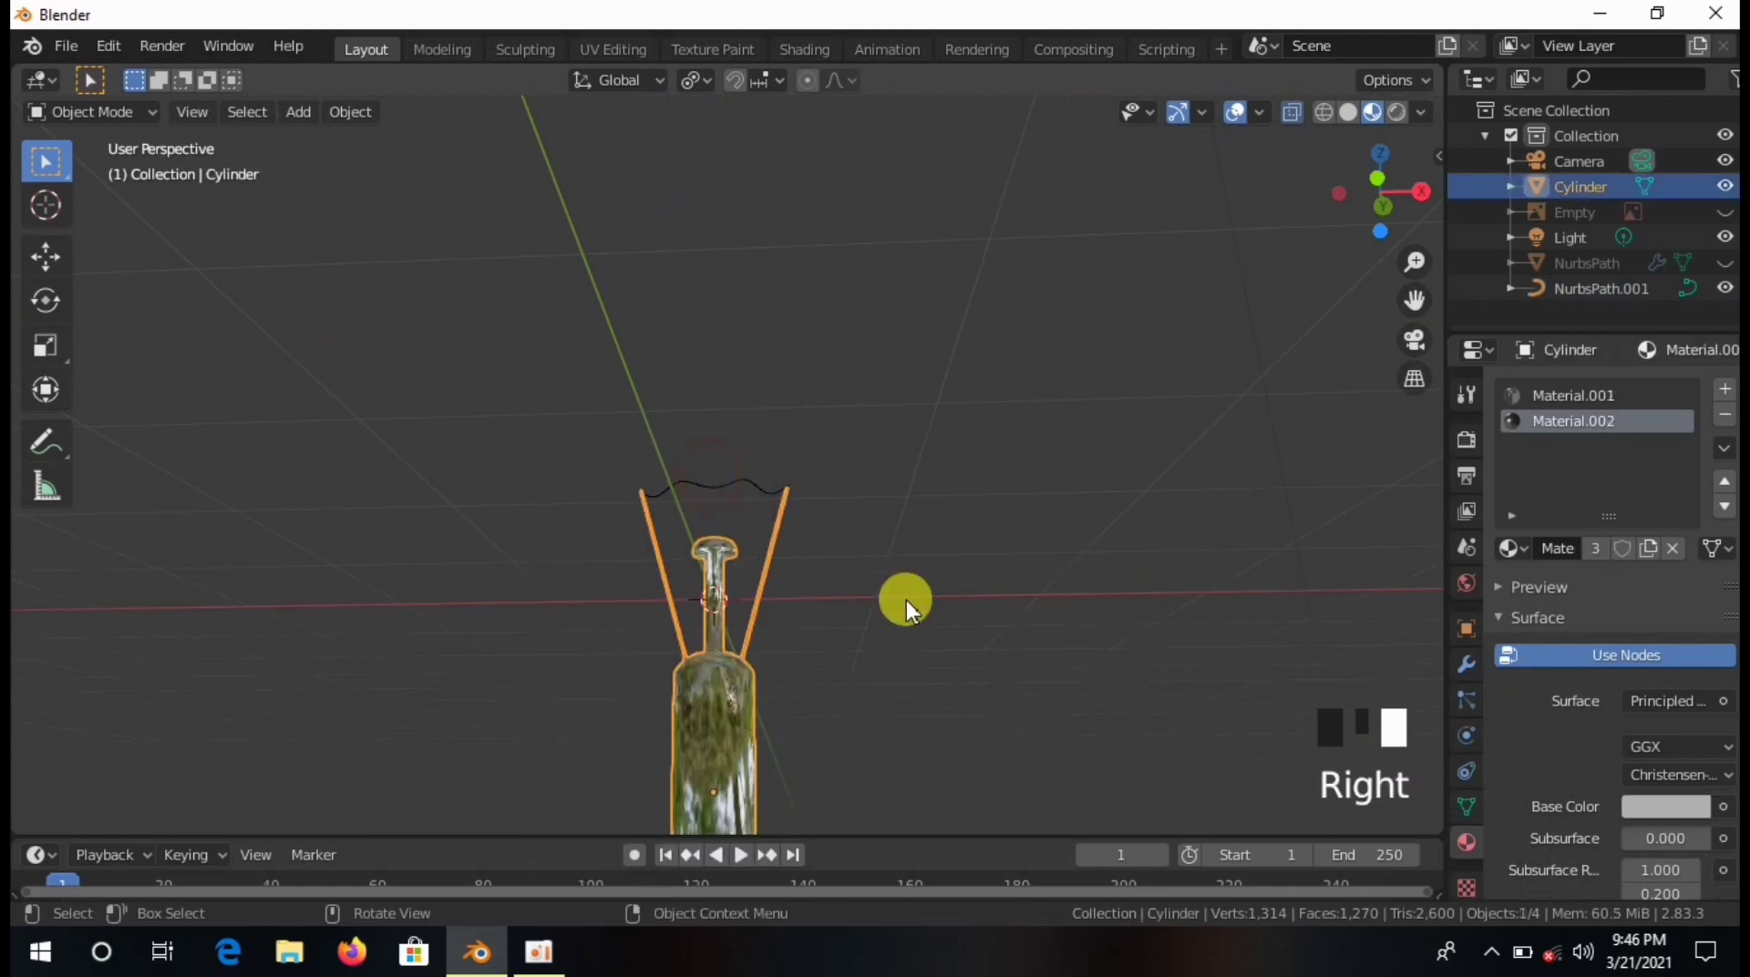
{"action": "middle_click_drag", "start_coordinate": [762, 532], "coordinate": [1600, 572]}
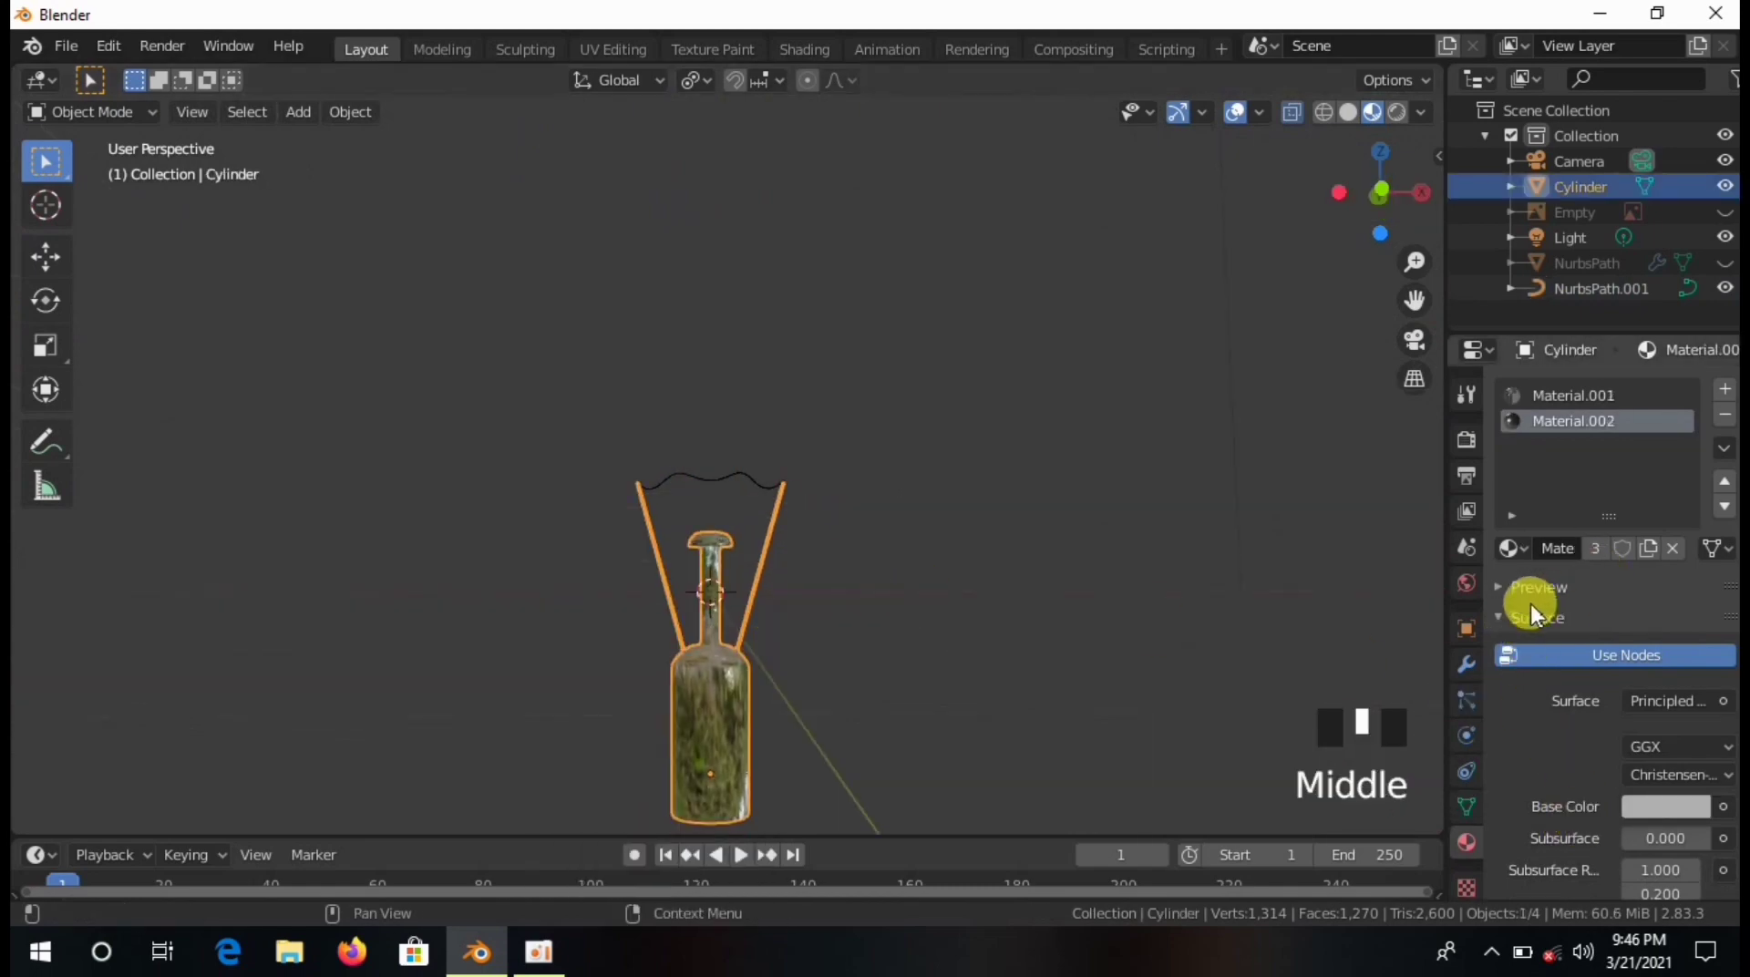
Add a Solidify modifier to the inner stem object with a thickness of 0.04 m.
{"action": "left_click", "coordinate": [1469, 672]}
{"action": "left_click", "coordinate": [1550, 386]}
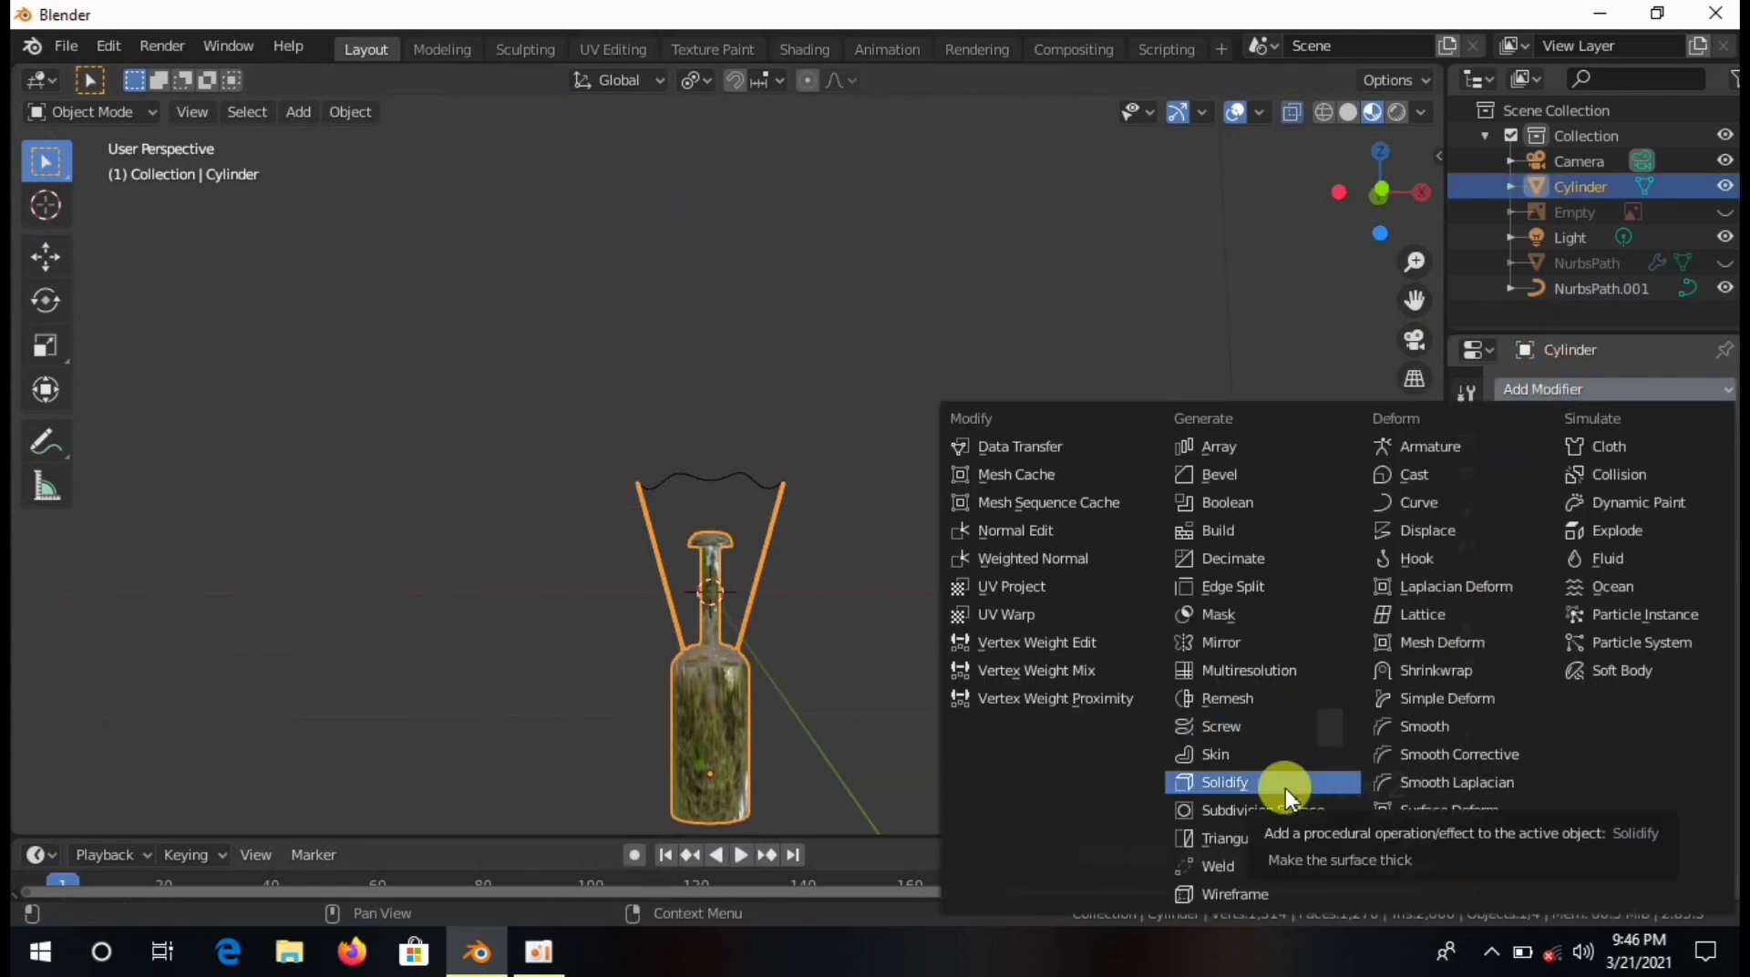
{"action": "left_click", "coordinate": [1287, 783]}
{"action": "scroll", "coordinate": [1590, 720], "scroll_direction": "up", "scroll_amount": 3}
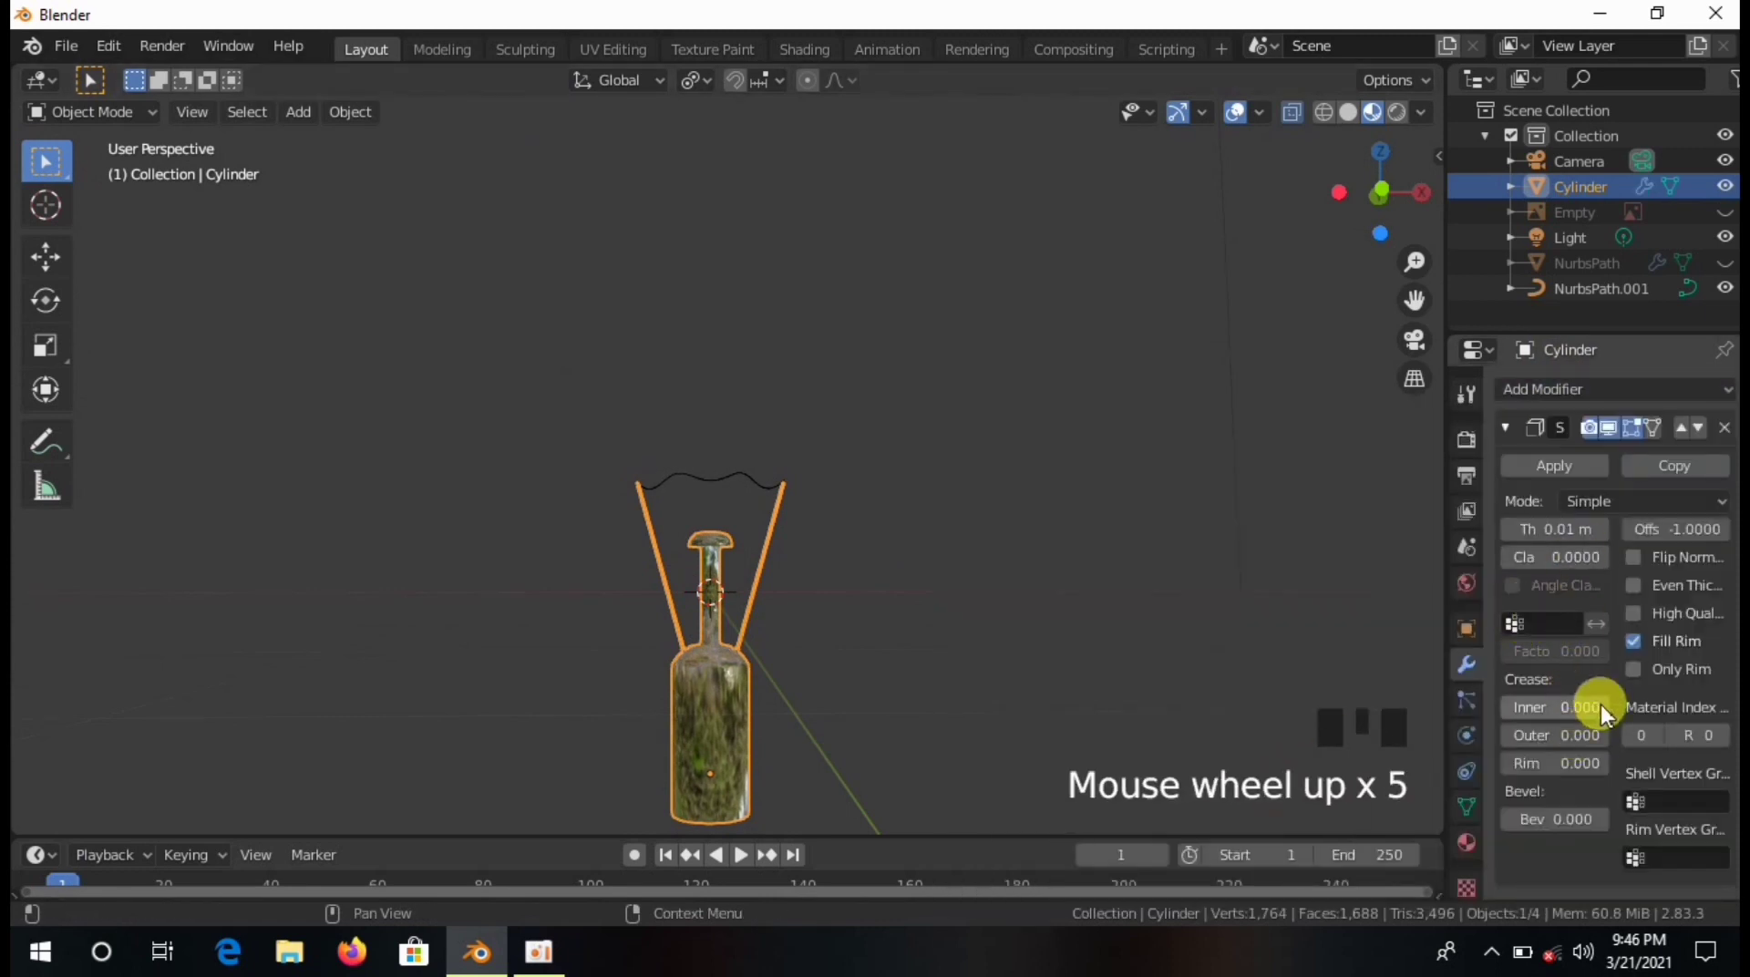
{"action": "scroll", "coordinate": [1586, 547], "scroll_direction": "down", "scroll_amount": 2}
{"action": "left_click", "coordinate": [1553, 528]}
{"action": "scroll", "coordinate": [1604, 544], "scroll_direction": "up", "scroll_amount": 3}
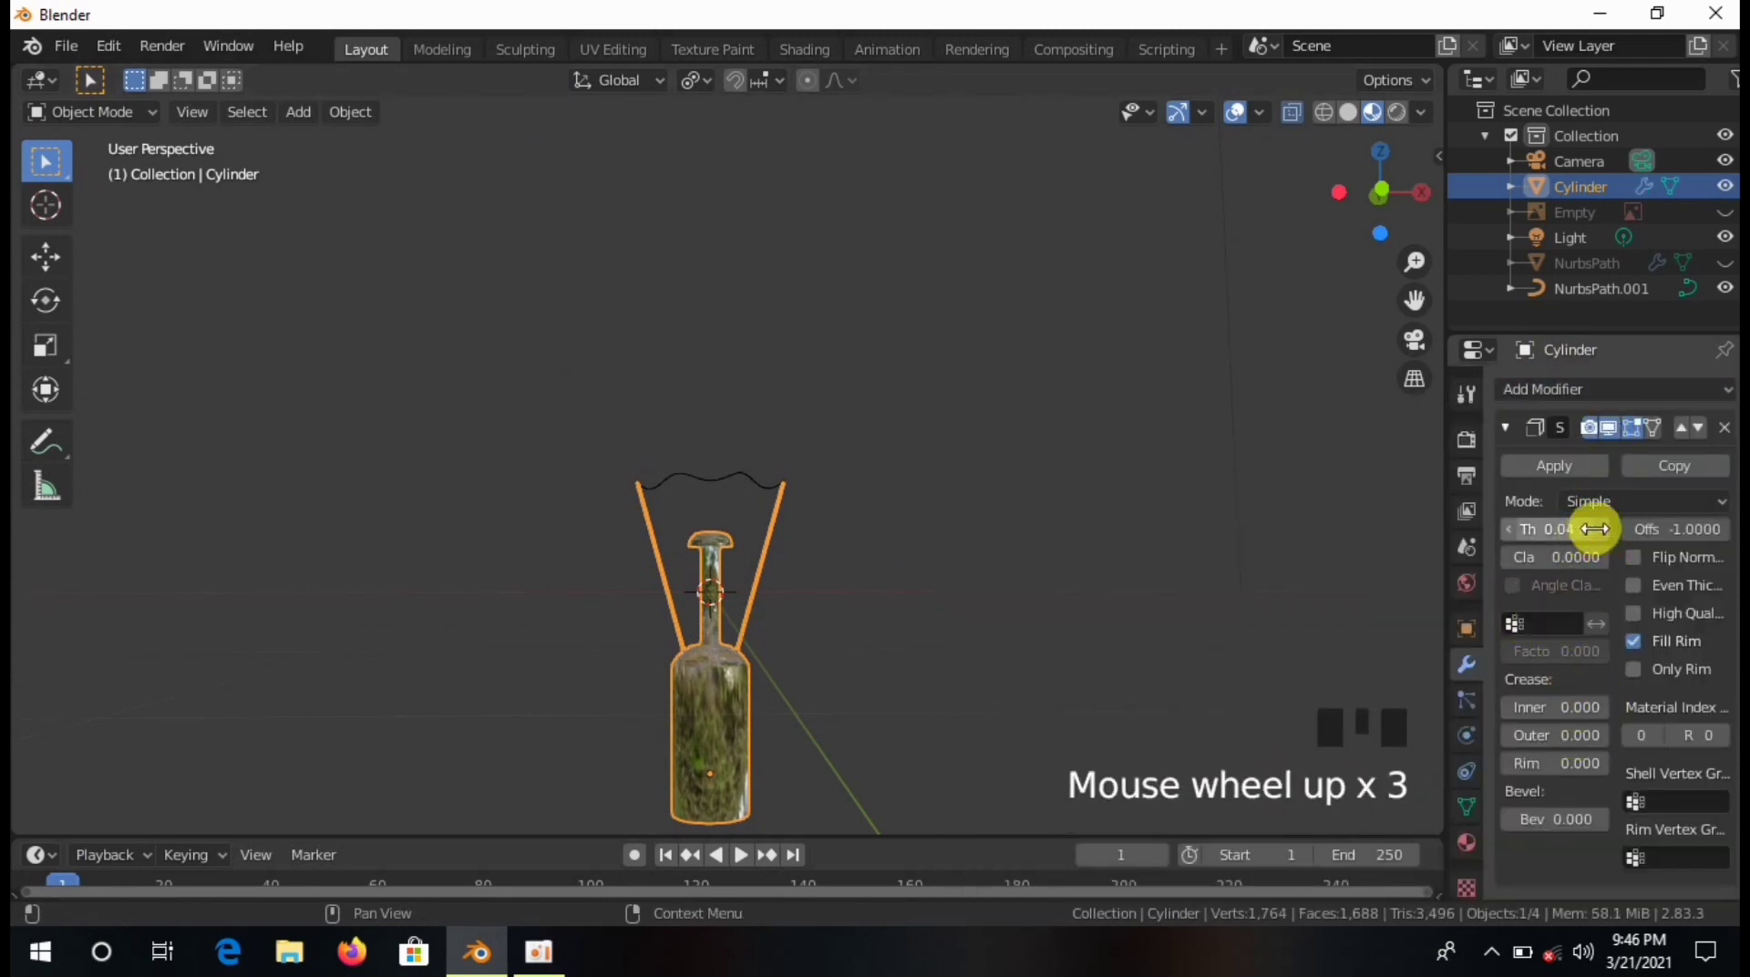
Add a Subdivision Surface modifier to the inner stem object and show its subdivision settings.
{"action": "left_click", "coordinate": [1613, 389]}
{"action": "left_click", "coordinate": [1322, 815]}
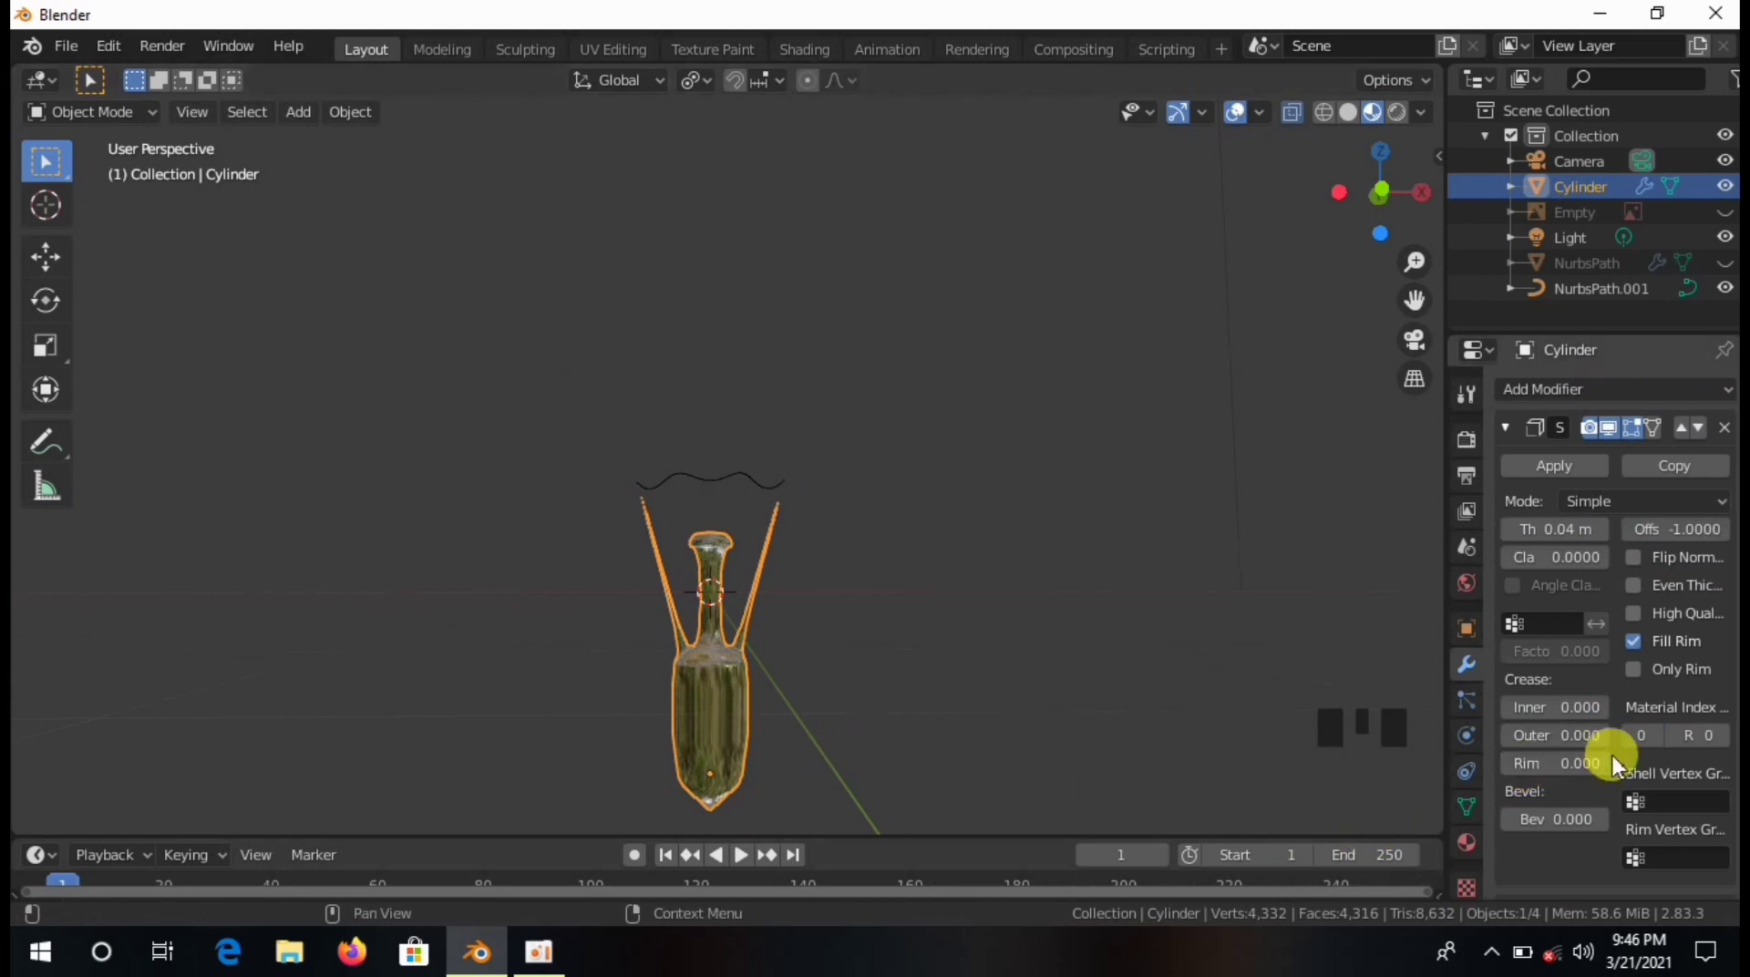
{"action": "scroll", "coordinate": [1592, 720], "scroll_direction": "up", "scroll_amount": 4}
{"action": "scroll", "coordinate": [1593, 789], "scroll_direction": "down", "scroll_amount": 8}
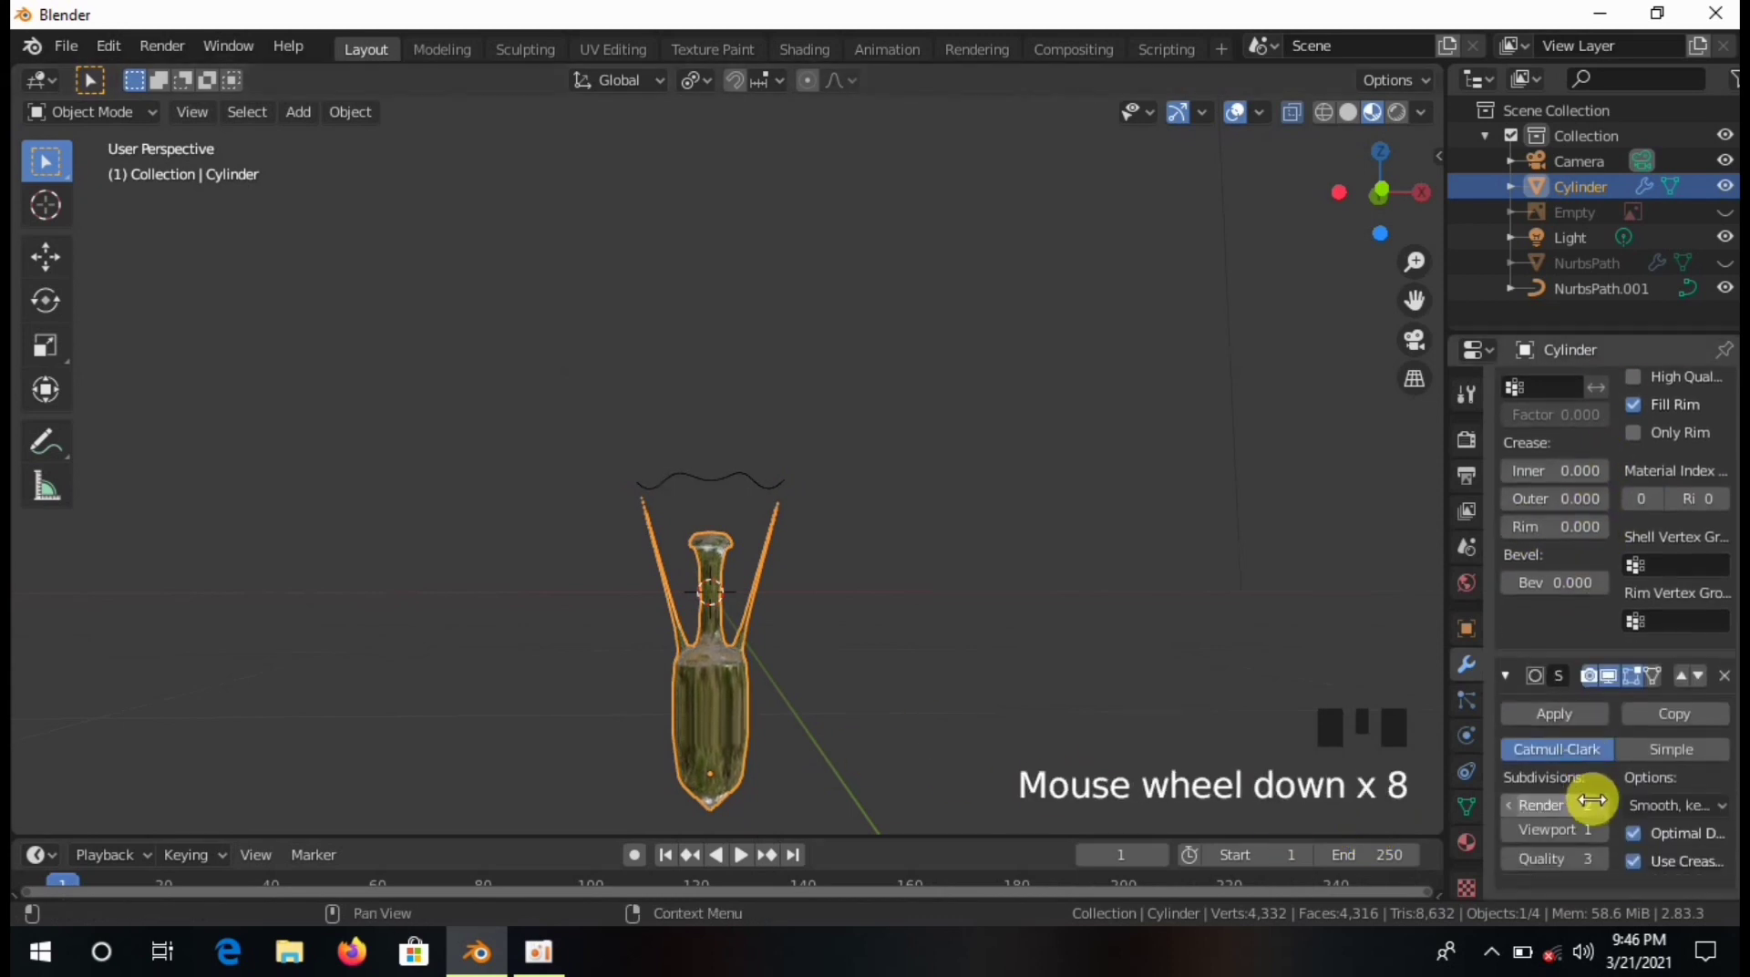
Set the inner stem's Subdivision Surface viewport level to 2 and deselect the object to check its shape.
{"action": "left_click", "coordinate": [1599, 830]}
{"action": "left_click", "coordinate": [948, 711]}
{"action": "scroll", "coordinate": [730, 723], "scroll_direction": "up", "scroll_amount": 3}
{"action": "middle_click_drag", "start_coordinate": [813, 631], "coordinate": [902, 269], "text": "shift"}
Add a supporting edge loop to the inner stem's cylindrical body and slide it down to the bottom rim.
{"action": "left_click", "coordinate": [813, 550]}
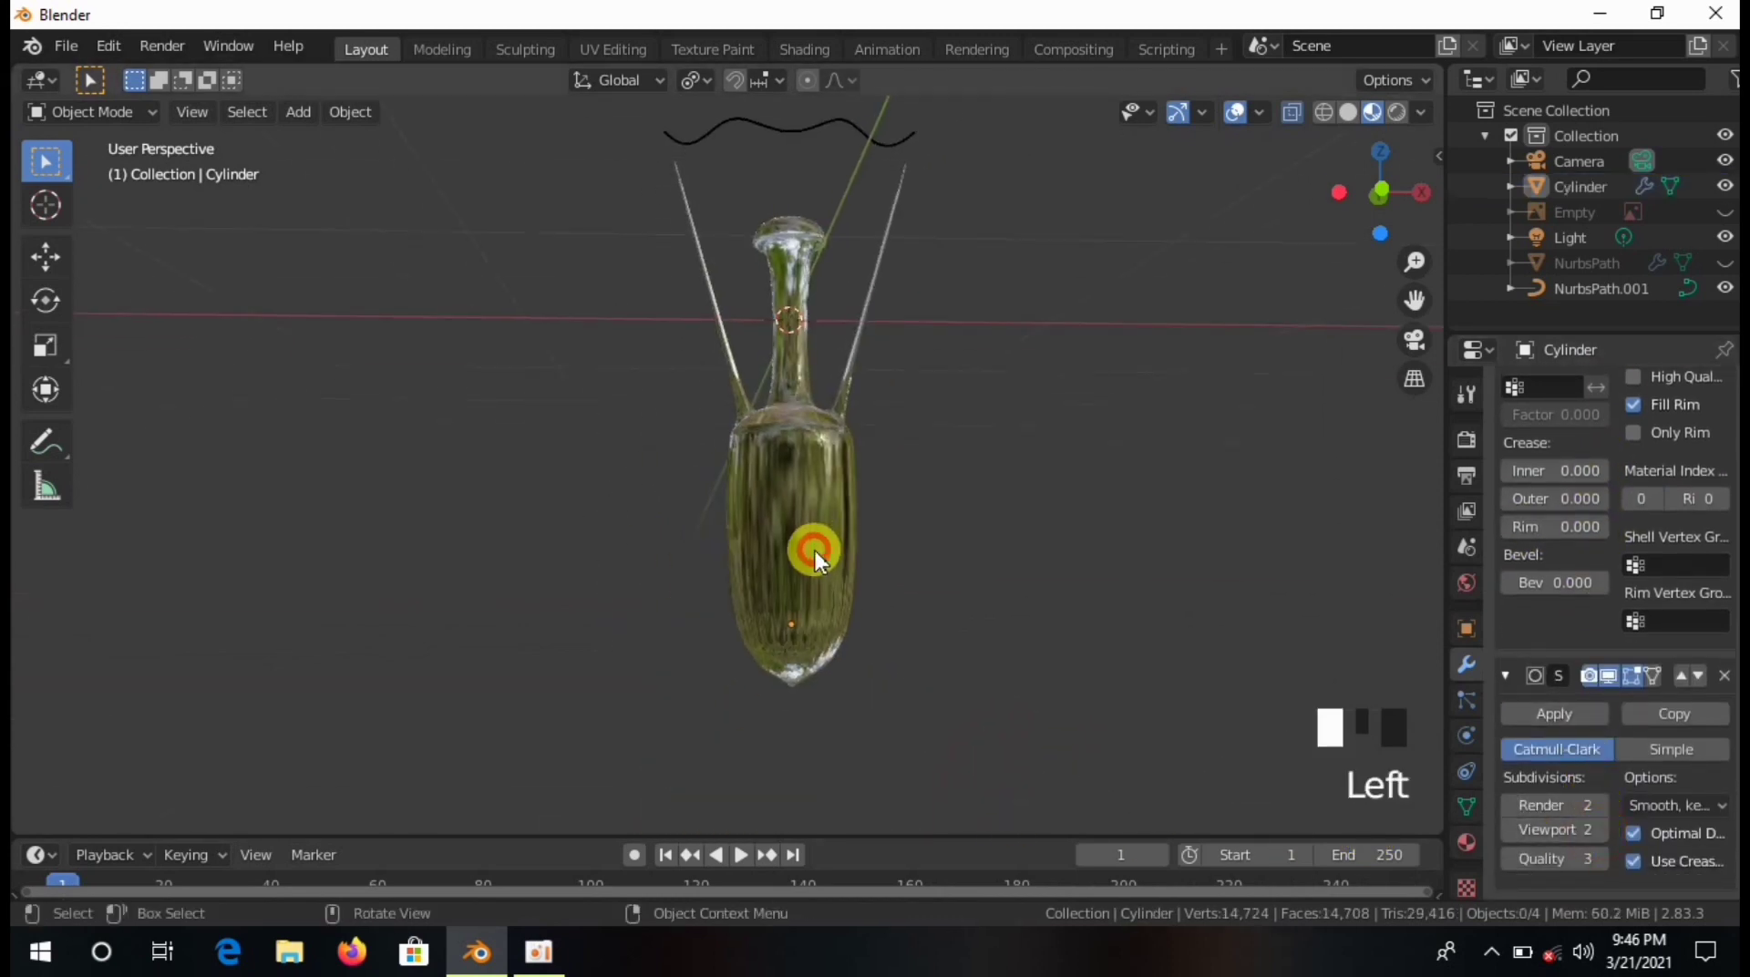
{"action": "scroll", "coordinate": [815, 552], "scroll_direction": "up", "scroll_amount": 4}
{"action": "middle_click_drag", "start_coordinate": [911, 607], "coordinate": [836, 577], "text": "shift"}
{"action": "key", "text": "Tab"}
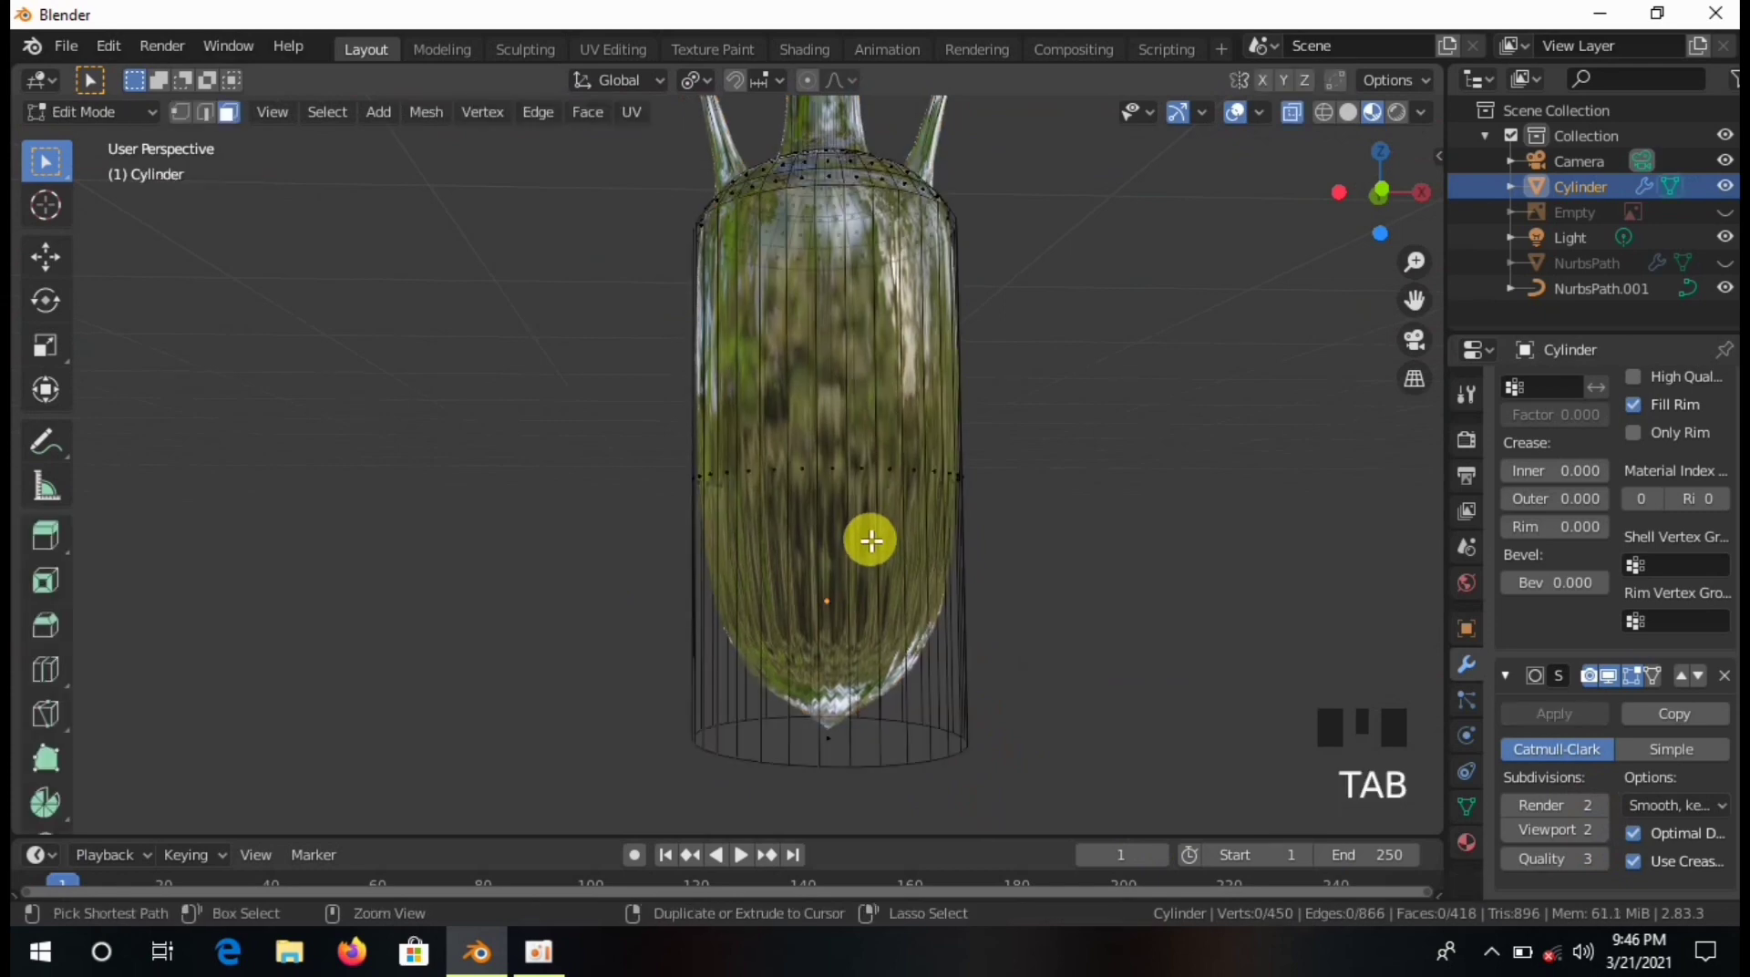
{"action": "key", "text": "ctrl+r"}
{"action": "left_click", "coordinate": [899, 221]}
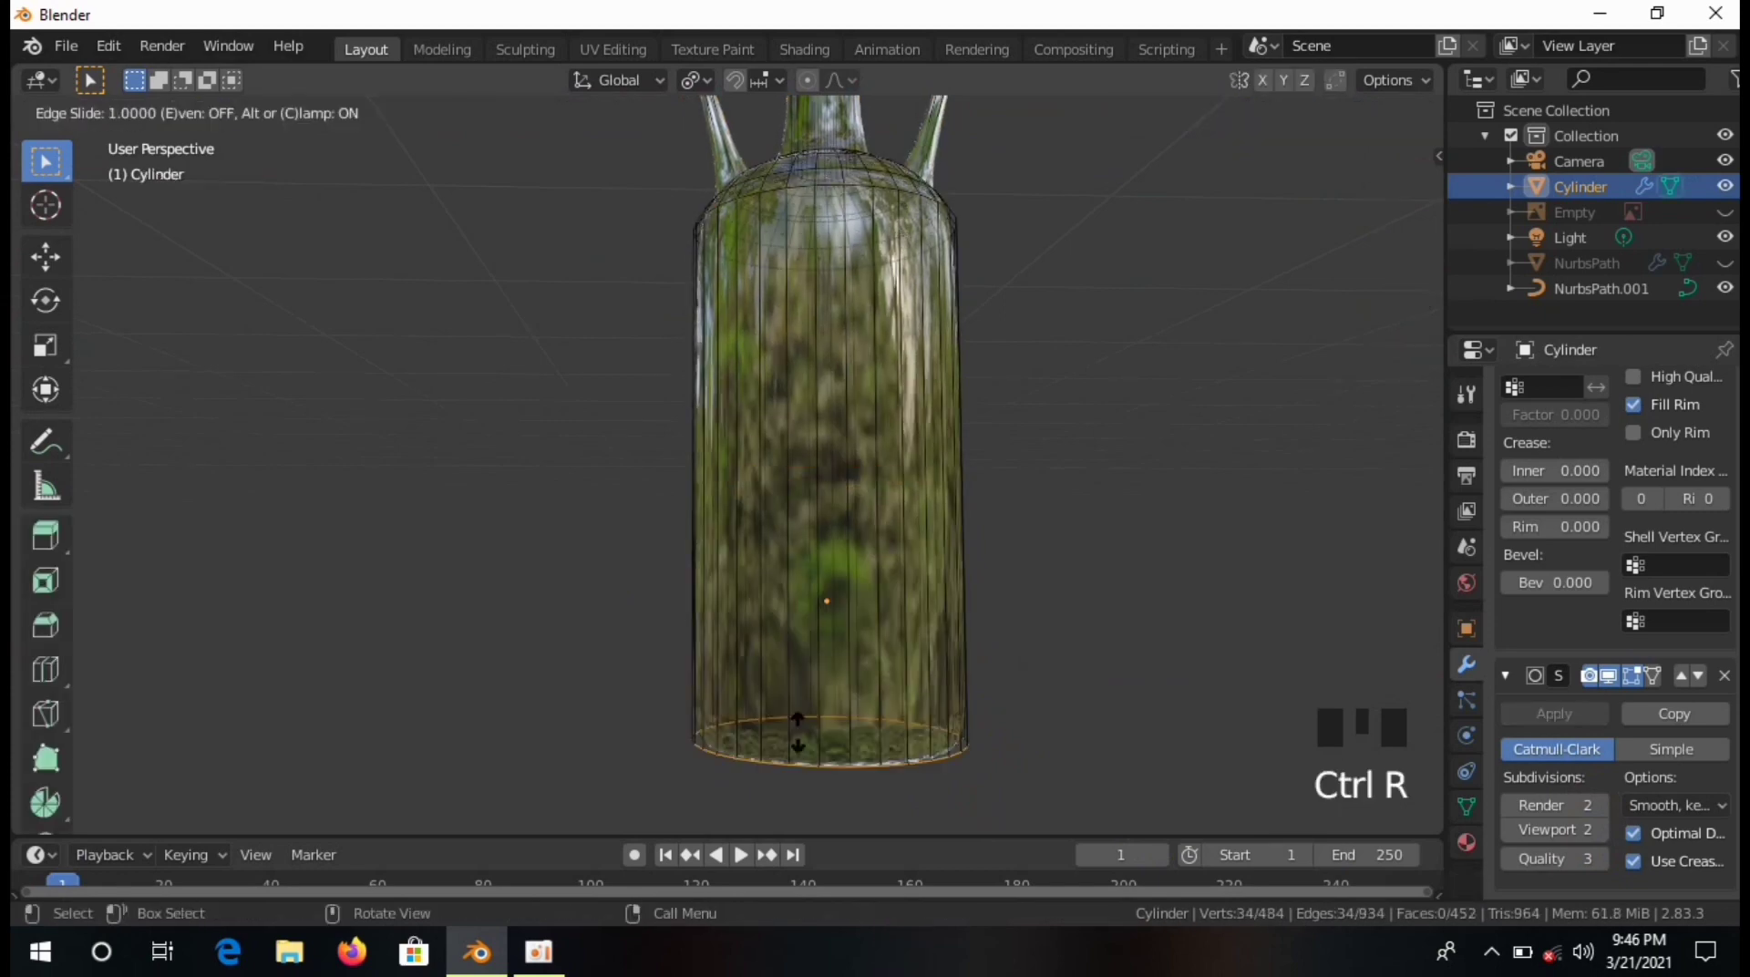
{"action": "left_click", "coordinate": [726, 265]}
Add supporting edge loops to both support wires and slide them to the upper ends by the filament.
{"action": "middle_click_drag", "start_coordinate": [726, 266], "coordinate": [777, 677]}
{"action": "key", "text": "ctrl+r"}
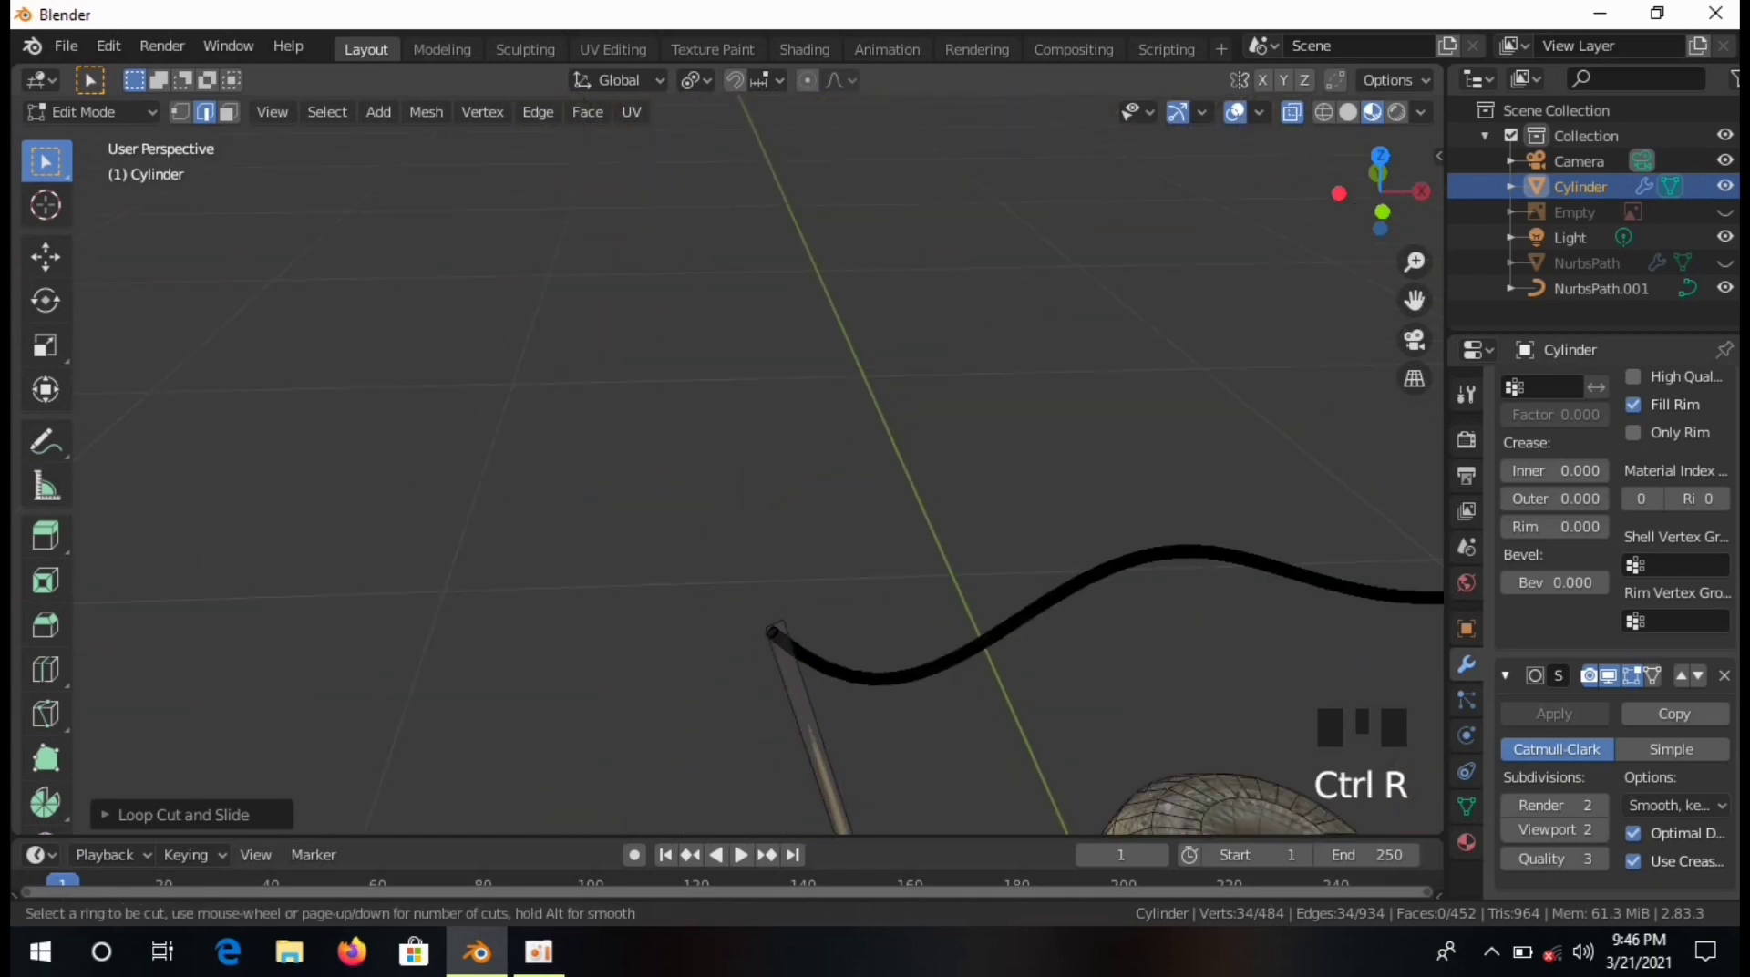
{"action": "scroll", "coordinate": [893, 650], "scroll_direction": "down", "scroll_amount": 5}
{"action": "key", "text": "ctrl+r"}
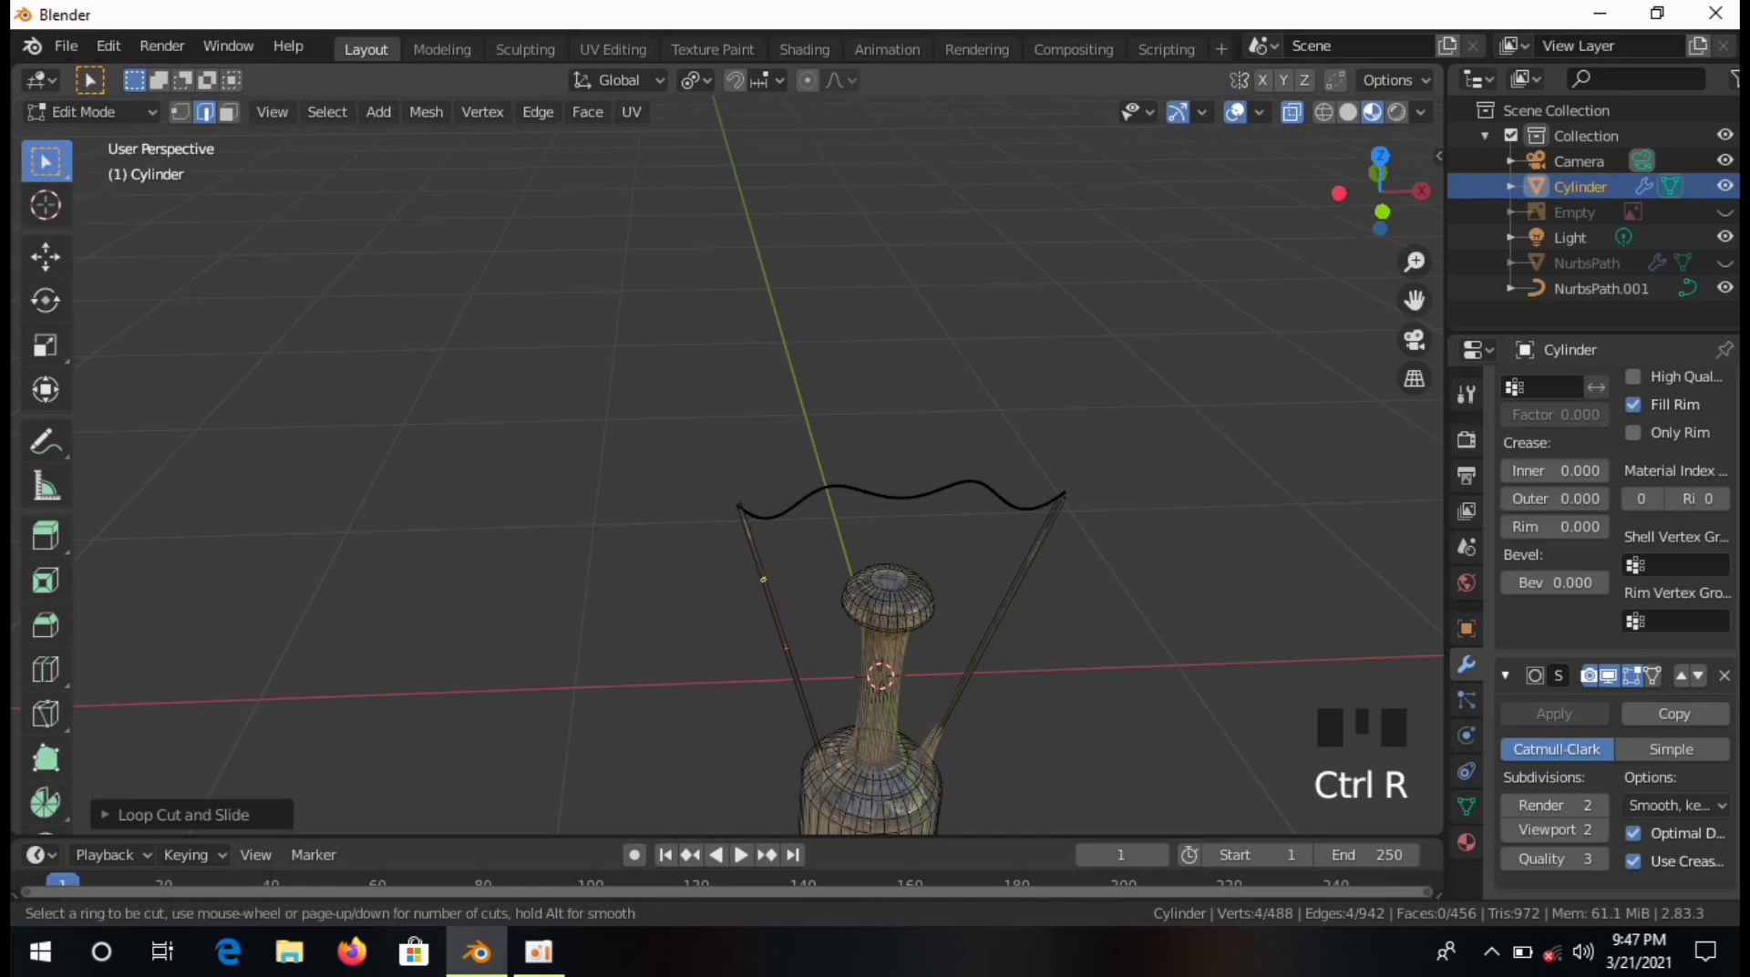
{"action": "left_click", "coordinate": [716, 388]}
{"action": "left_click", "coordinate": [947, 419]}
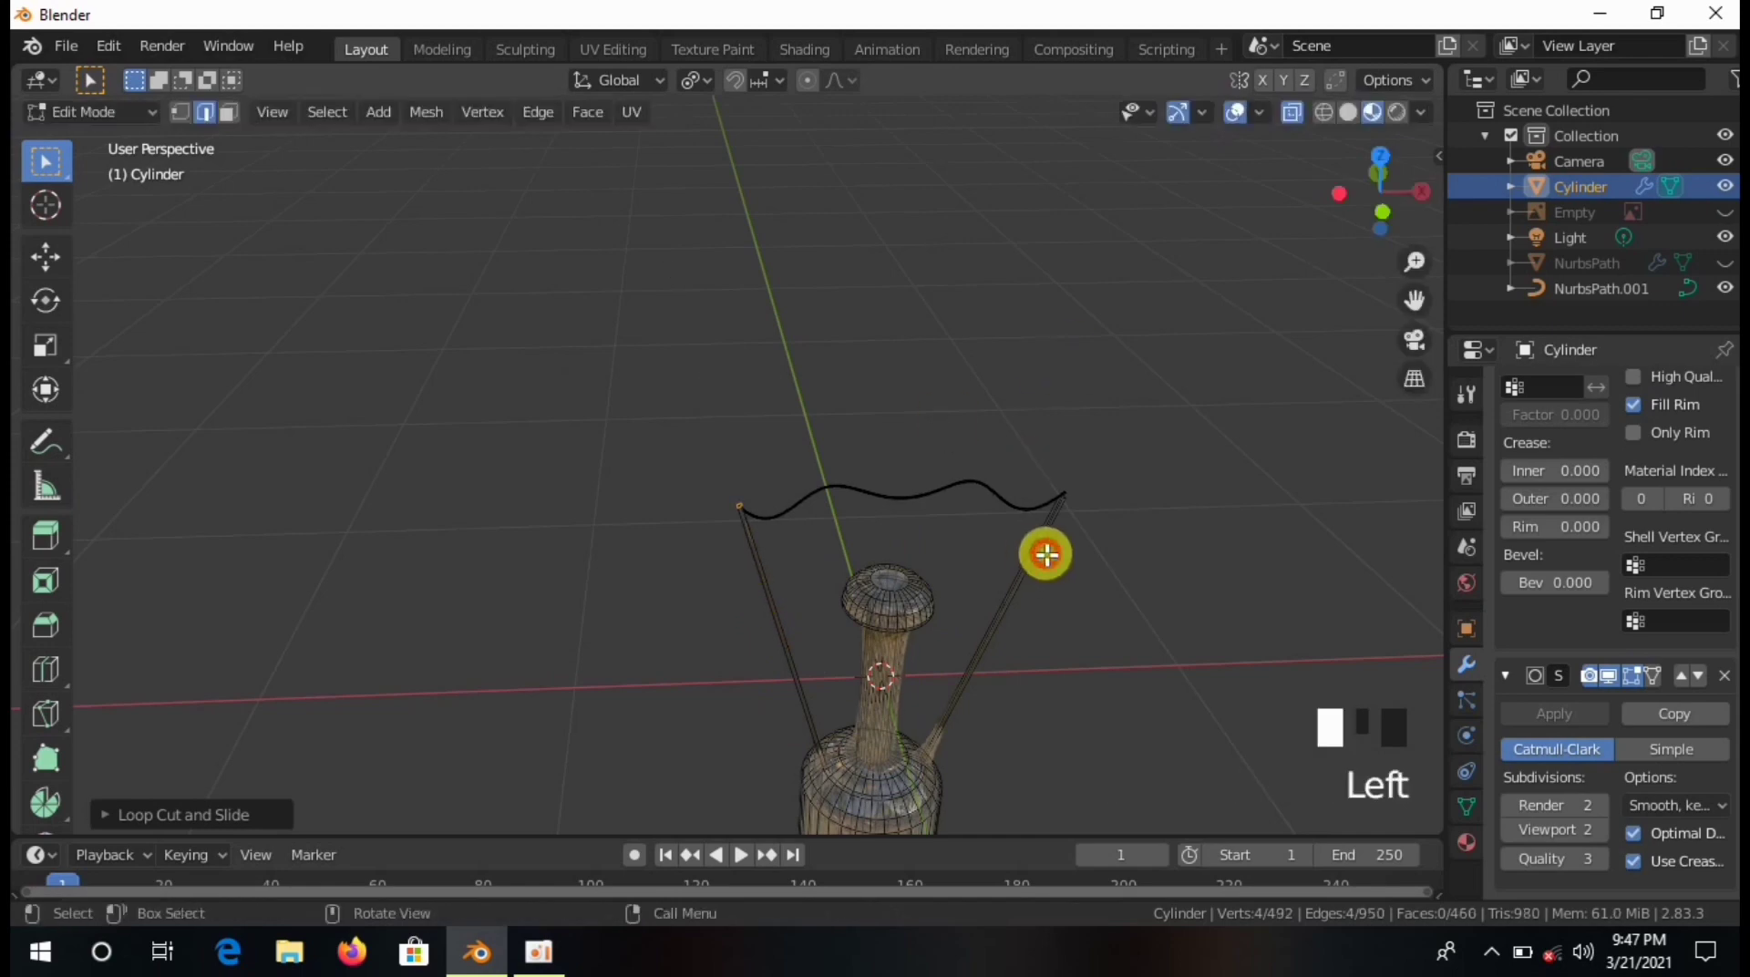
{"action": "key", "text": "ctrl+r"}
{"action": "left_click", "coordinate": [985, 639]}
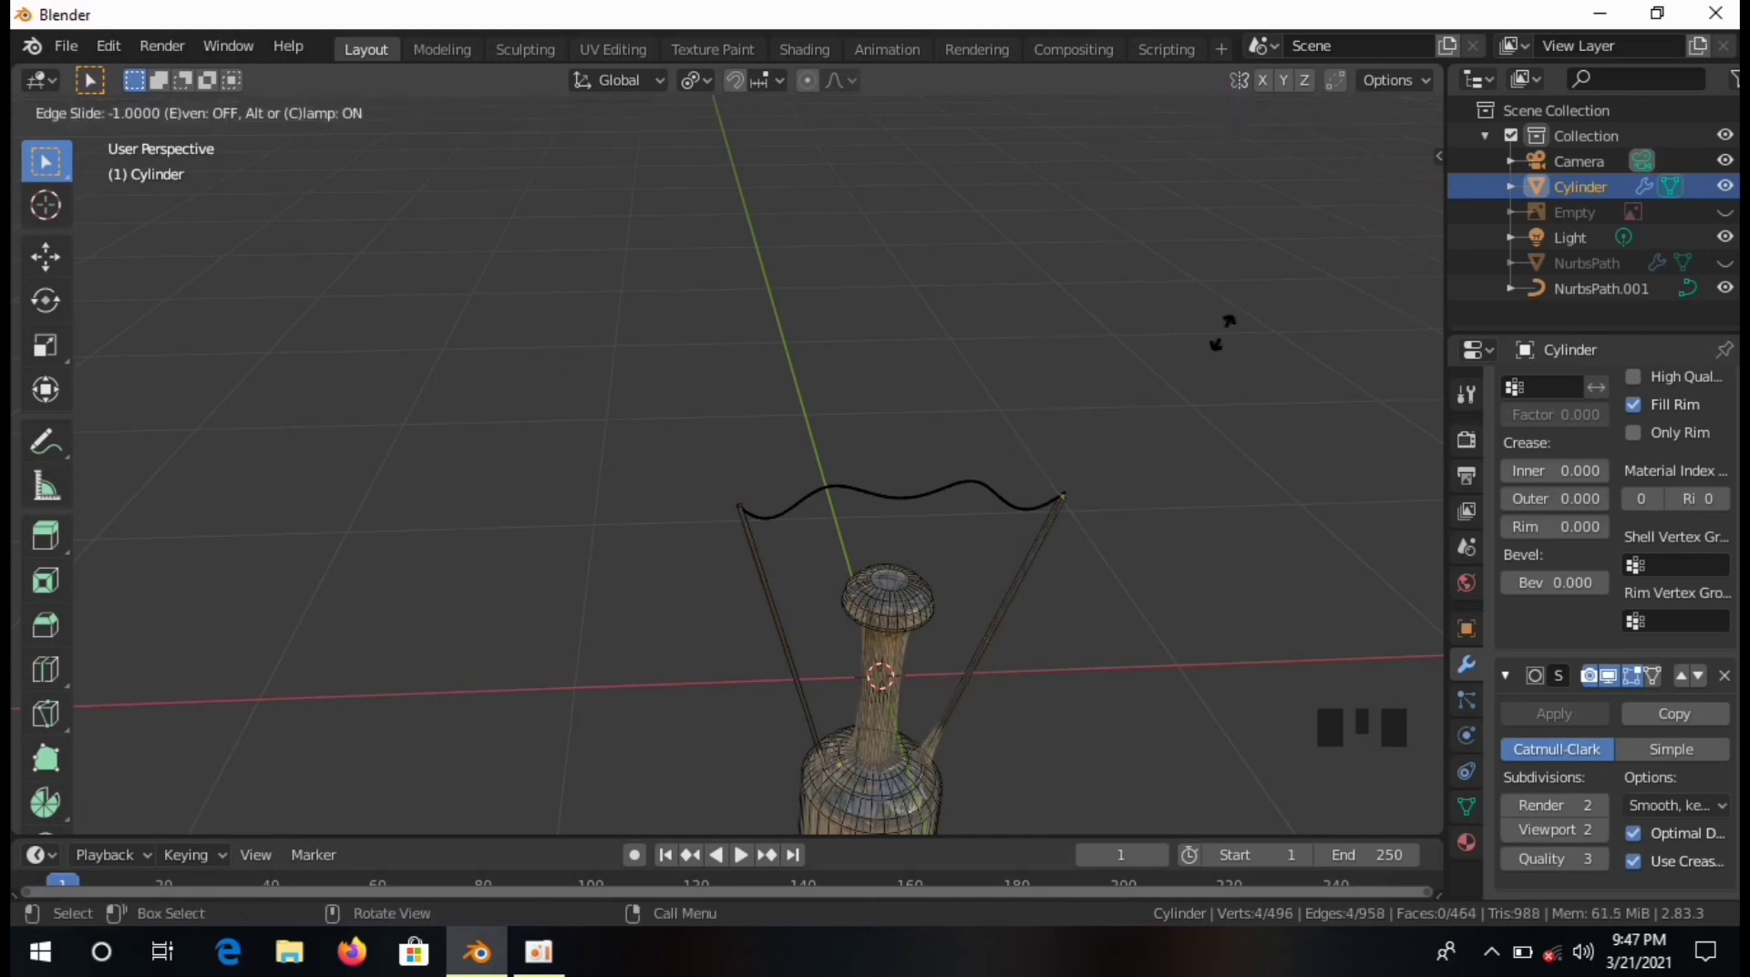
{"action": "left_click", "coordinate": [948, 667]}
Add supporting edge loops at the lower ends of both support wires where they meet the stem body.
{"action": "scroll", "coordinate": [949, 668], "scroll_direction": "down", "scroll_amount": 3}
{"action": "scroll", "coordinate": [927, 578], "scroll_direction": "up", "scroll_amount": 4}
{"action": "middle_click_drag", "start_coordinate": [927, 579], "coordinate": [817, 473], "text": "shift"}
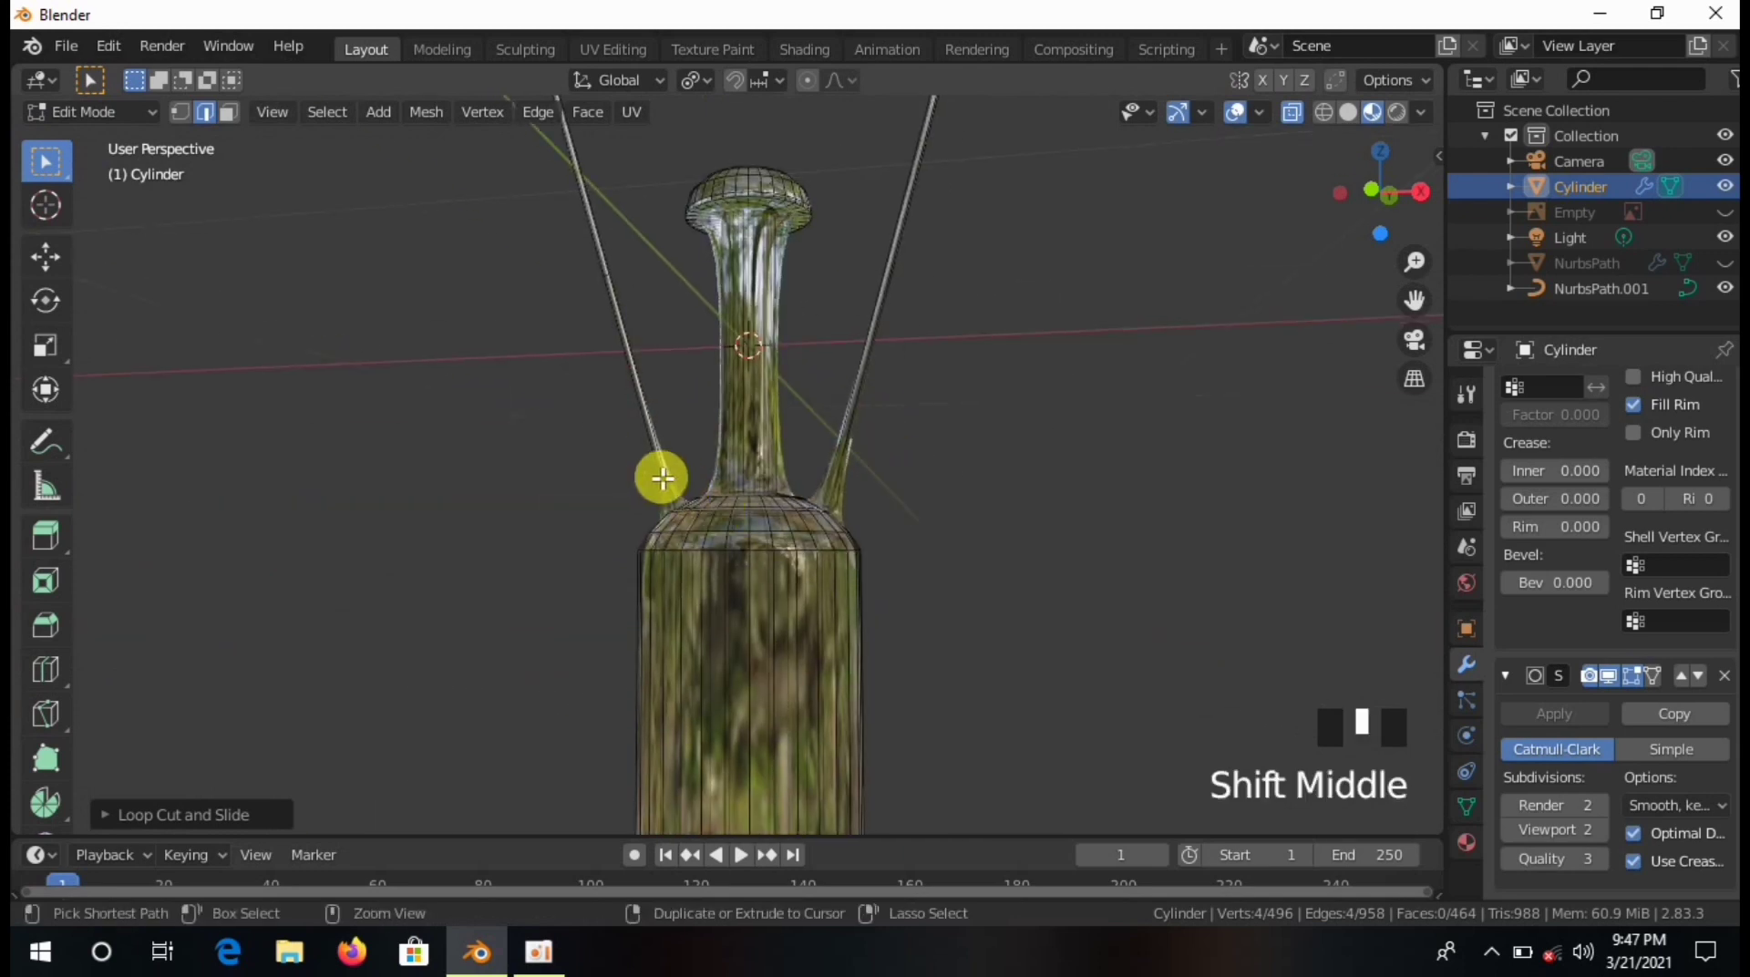
{"action": "key", "text": "ctrl+r"}
{"action": "left_click", "coordinate": [735, 702]}
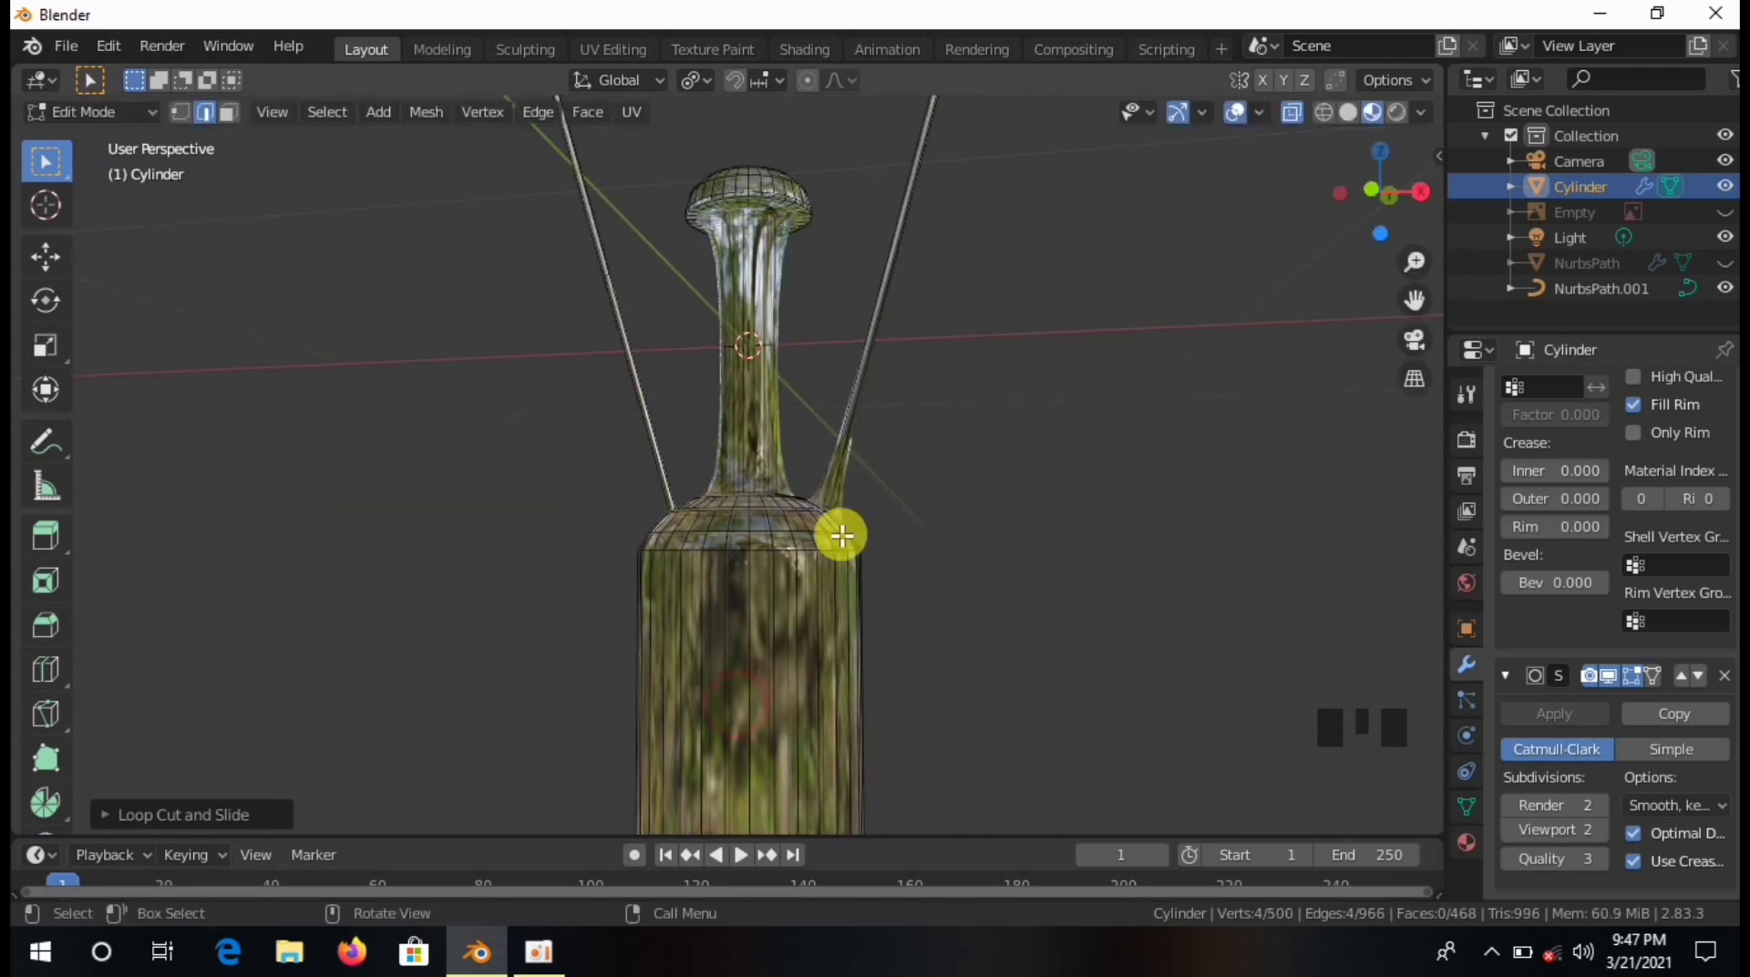
{"action": "left_click", "coordinate": [872, 392]}
{"action": "key", "text": "ctrl+r"}
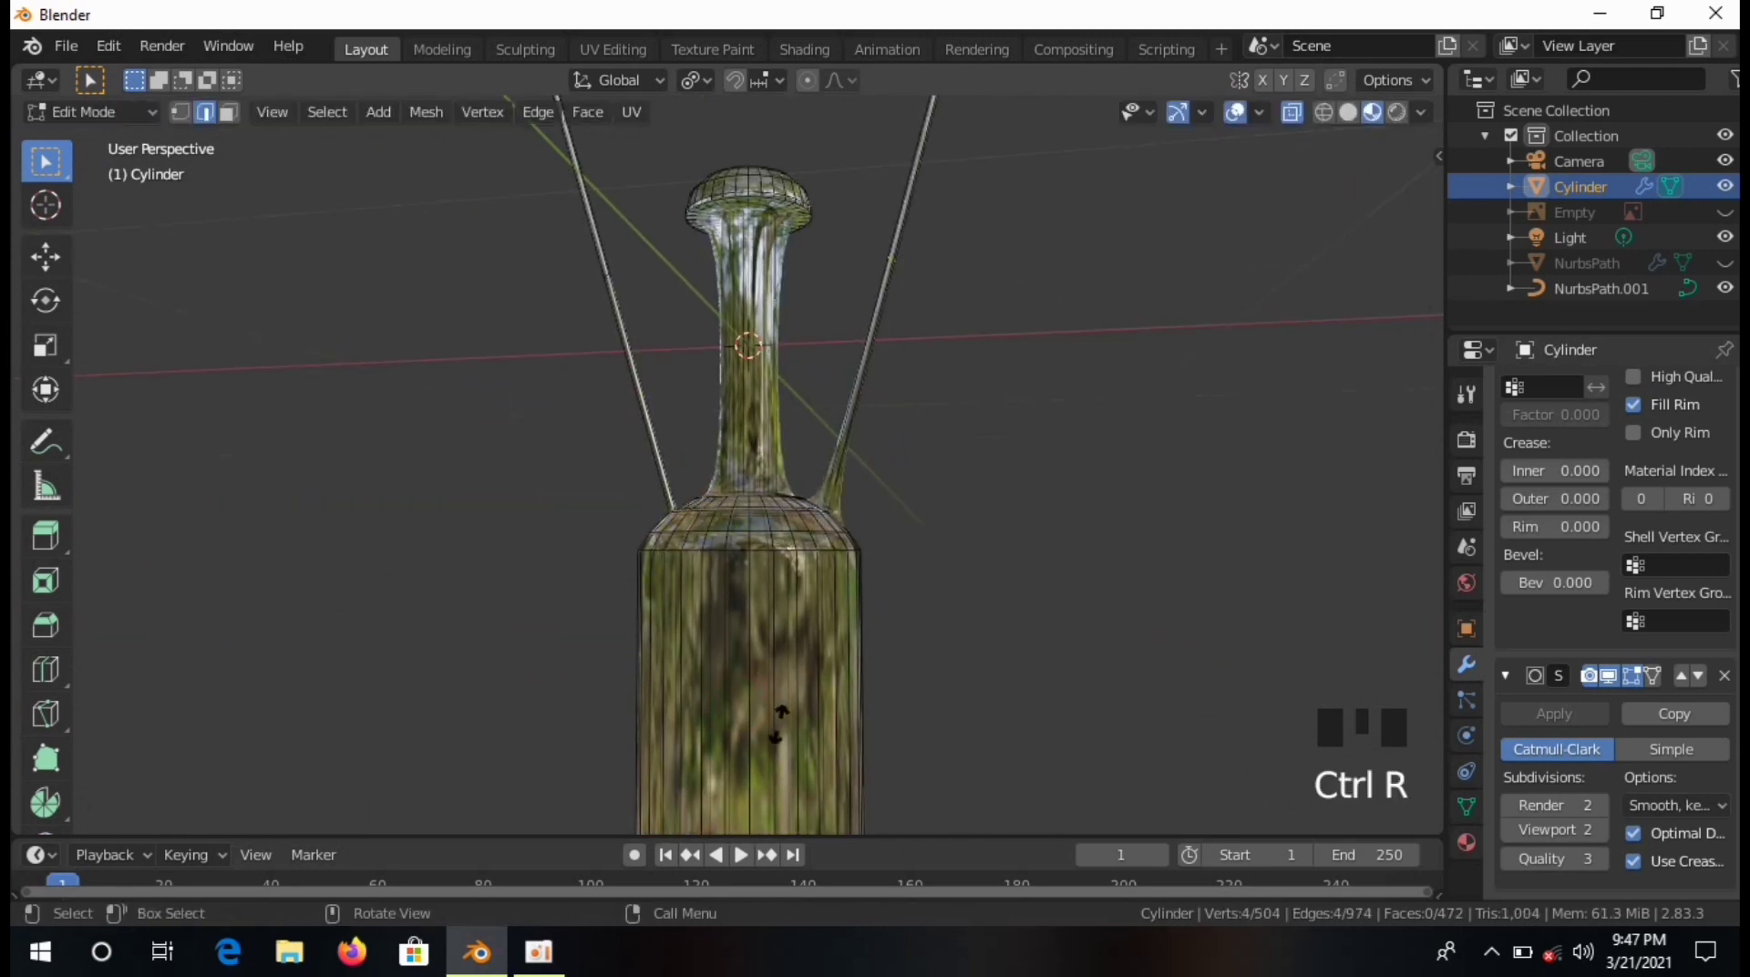
{"action": "left_click", "coordinate": [739, 273]}
{"action": "left_click", "coordinate": [739, 278]}
Add edge loops at the upper and lower ends of the stem's narrow neck and return to Object Mode.
{"action": "key", "text": "ctrl+r"}
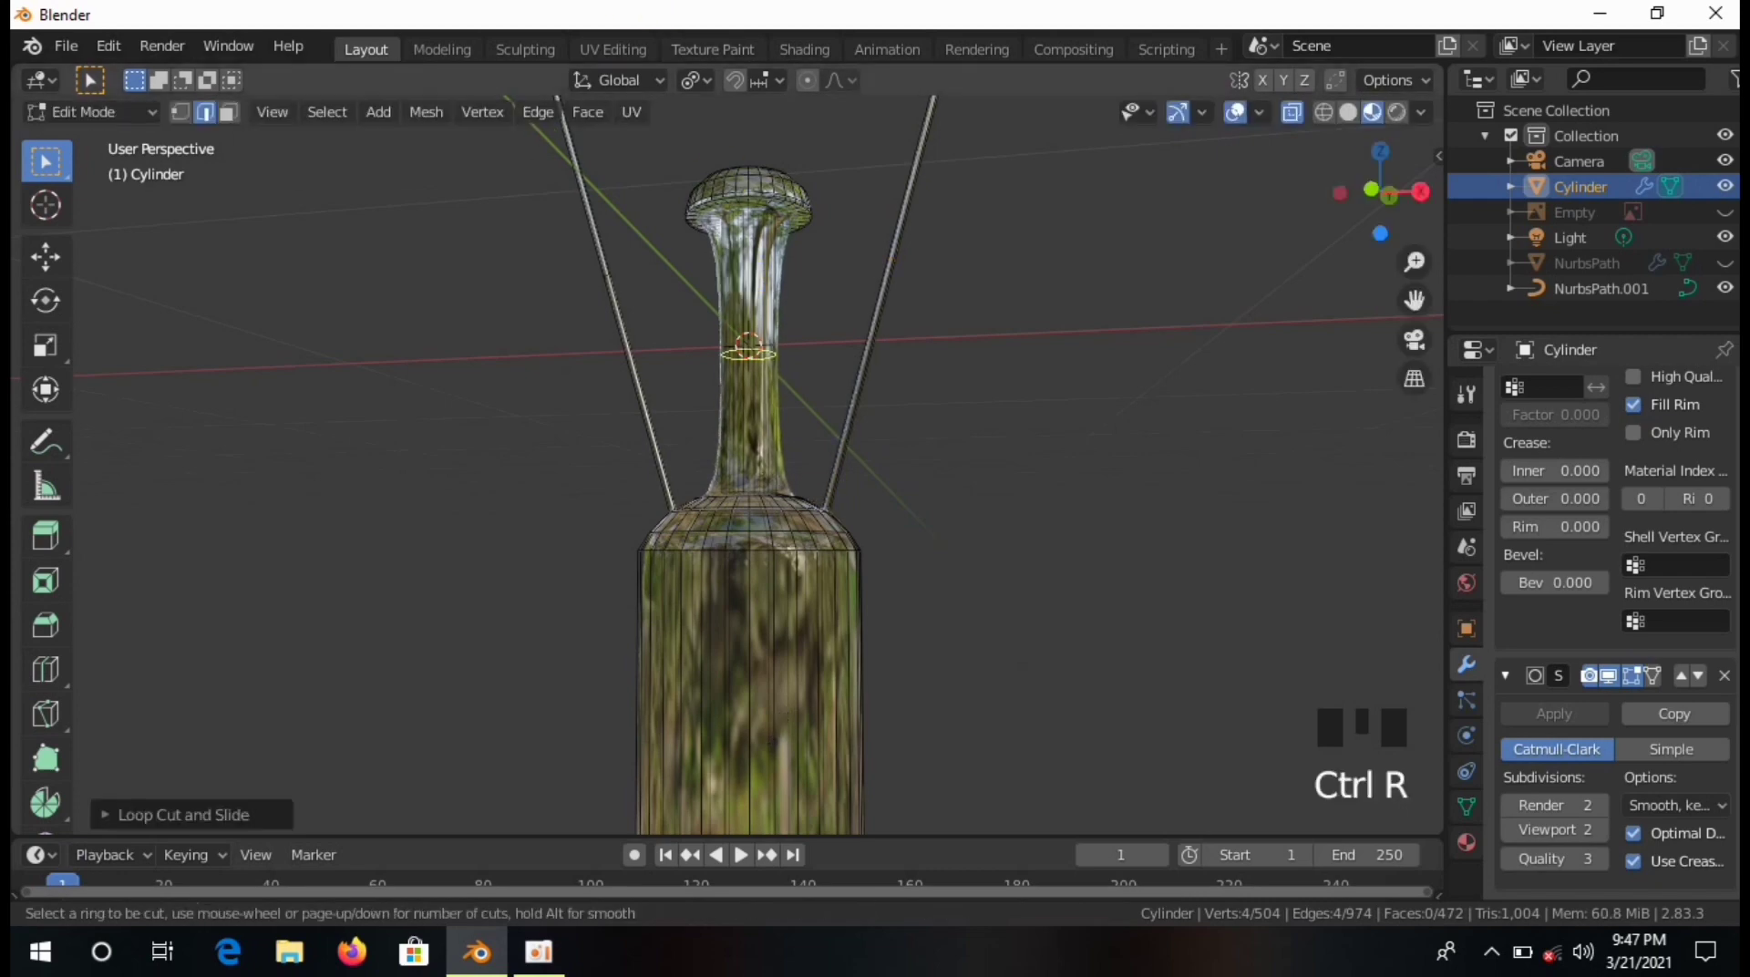
{"action": "left_click", "coordinate": [777, 809]}
{"action": "left_click", "coordinate": [802, 815]}
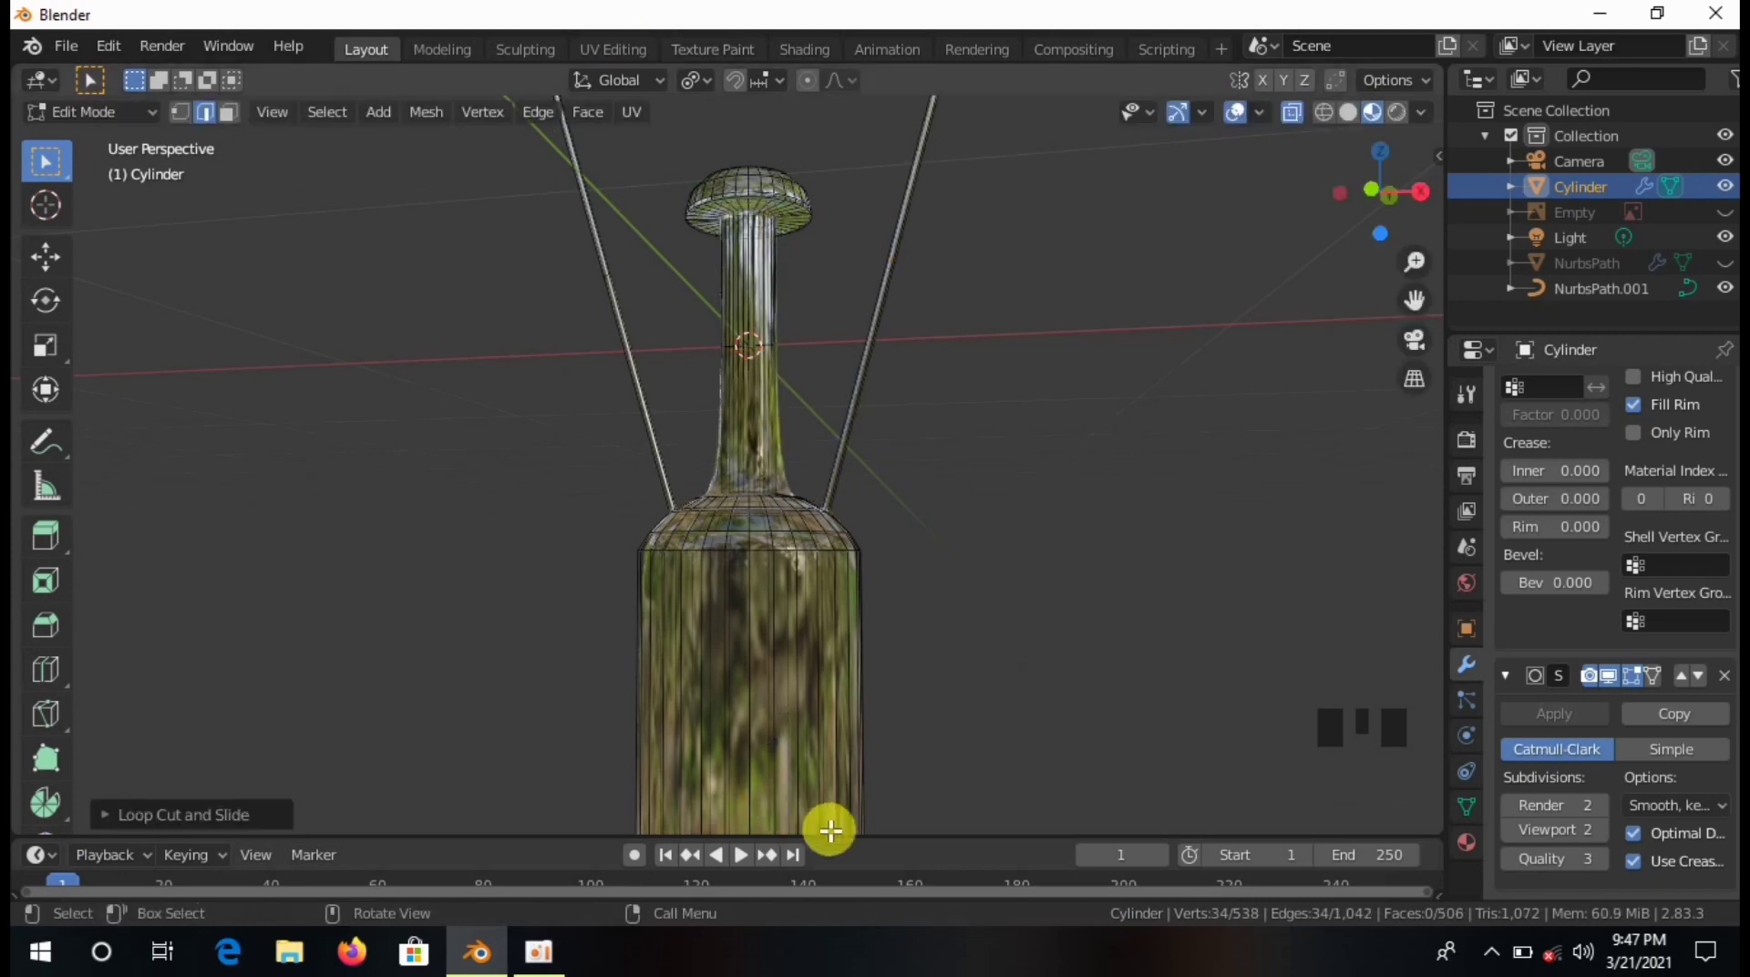
{"action": "key", "text": "ctrl+r"}
{"action": "left_click", "coordinate": [761, 352]}
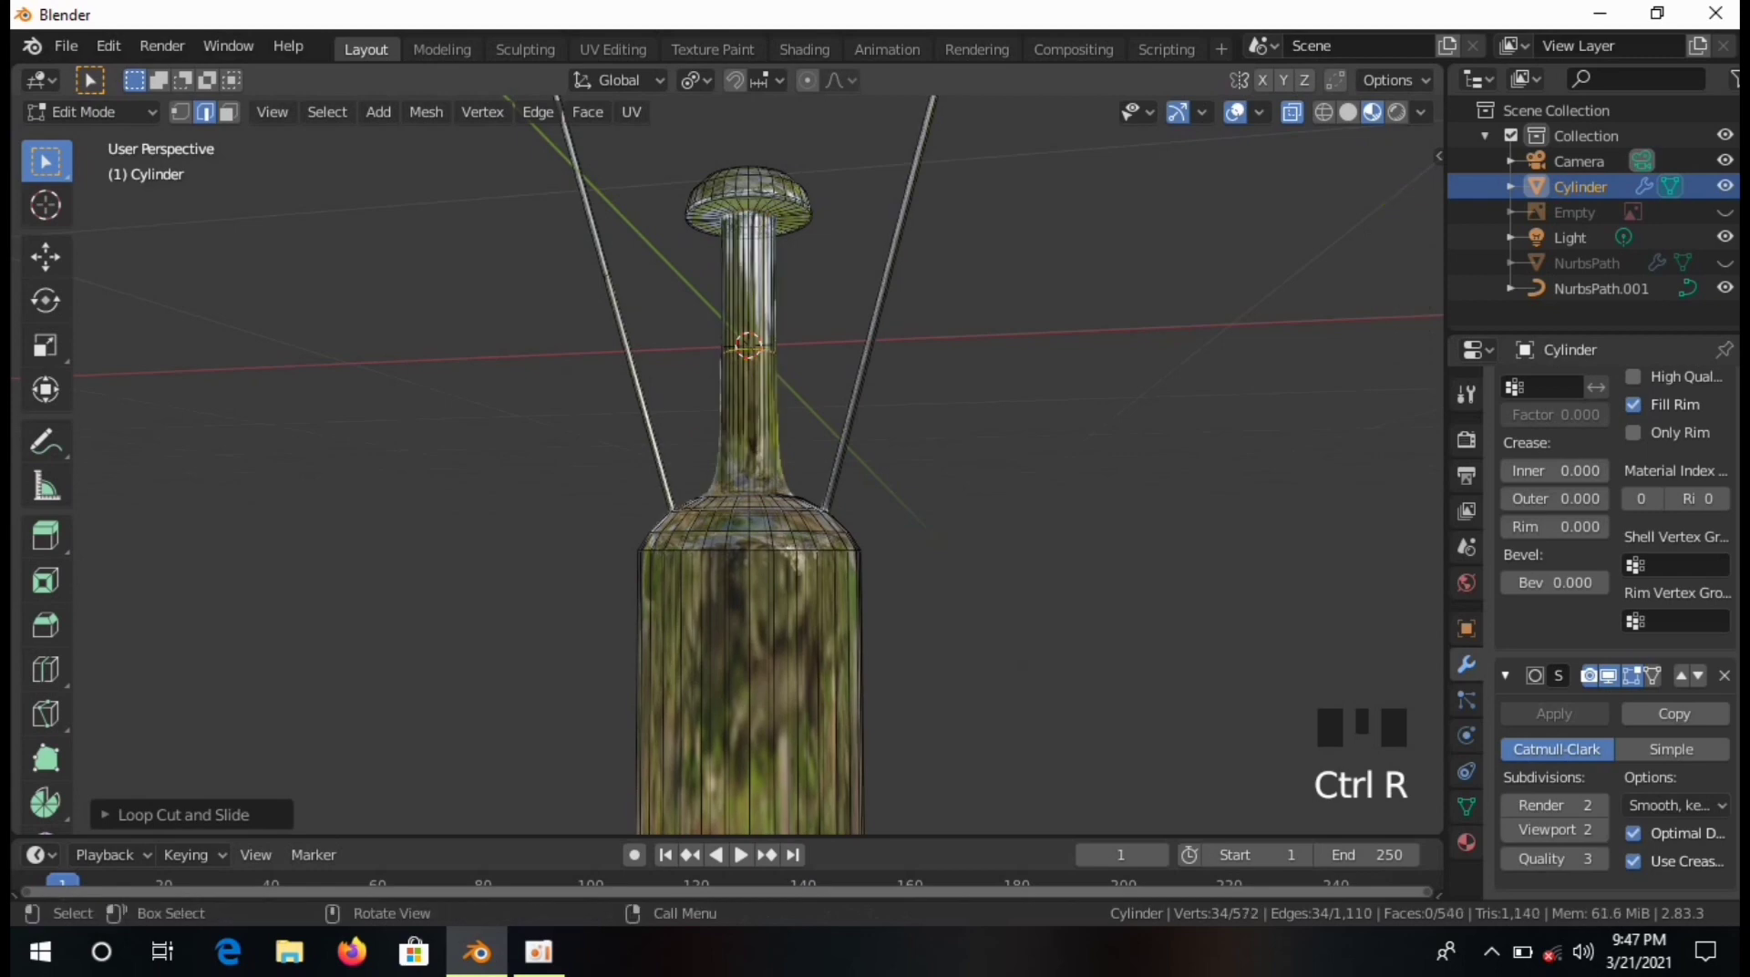
{"action": "left_click", "coordinate": [695, 285]}
{"action": "scroll", "coordinate": [727, 406], "scroll_direction": "down", "scroll_amount": 5}
{"action": "middle_click_drag", "start_coordinate": [695, 285], "coordinate": [656, 344]}
{"action": "scroll", "coordinate": [980, 511], "scroll_direction": "up", "scroll_amount": 4}
{"action": "left_click", "coordinate": [92, 111]}
{"action": "left_click", "coordinate": [77, 138]}
{"action": "scroll", "coordinate": [714, 496], "scroll_direction": "up", "scroll_amount": 4}
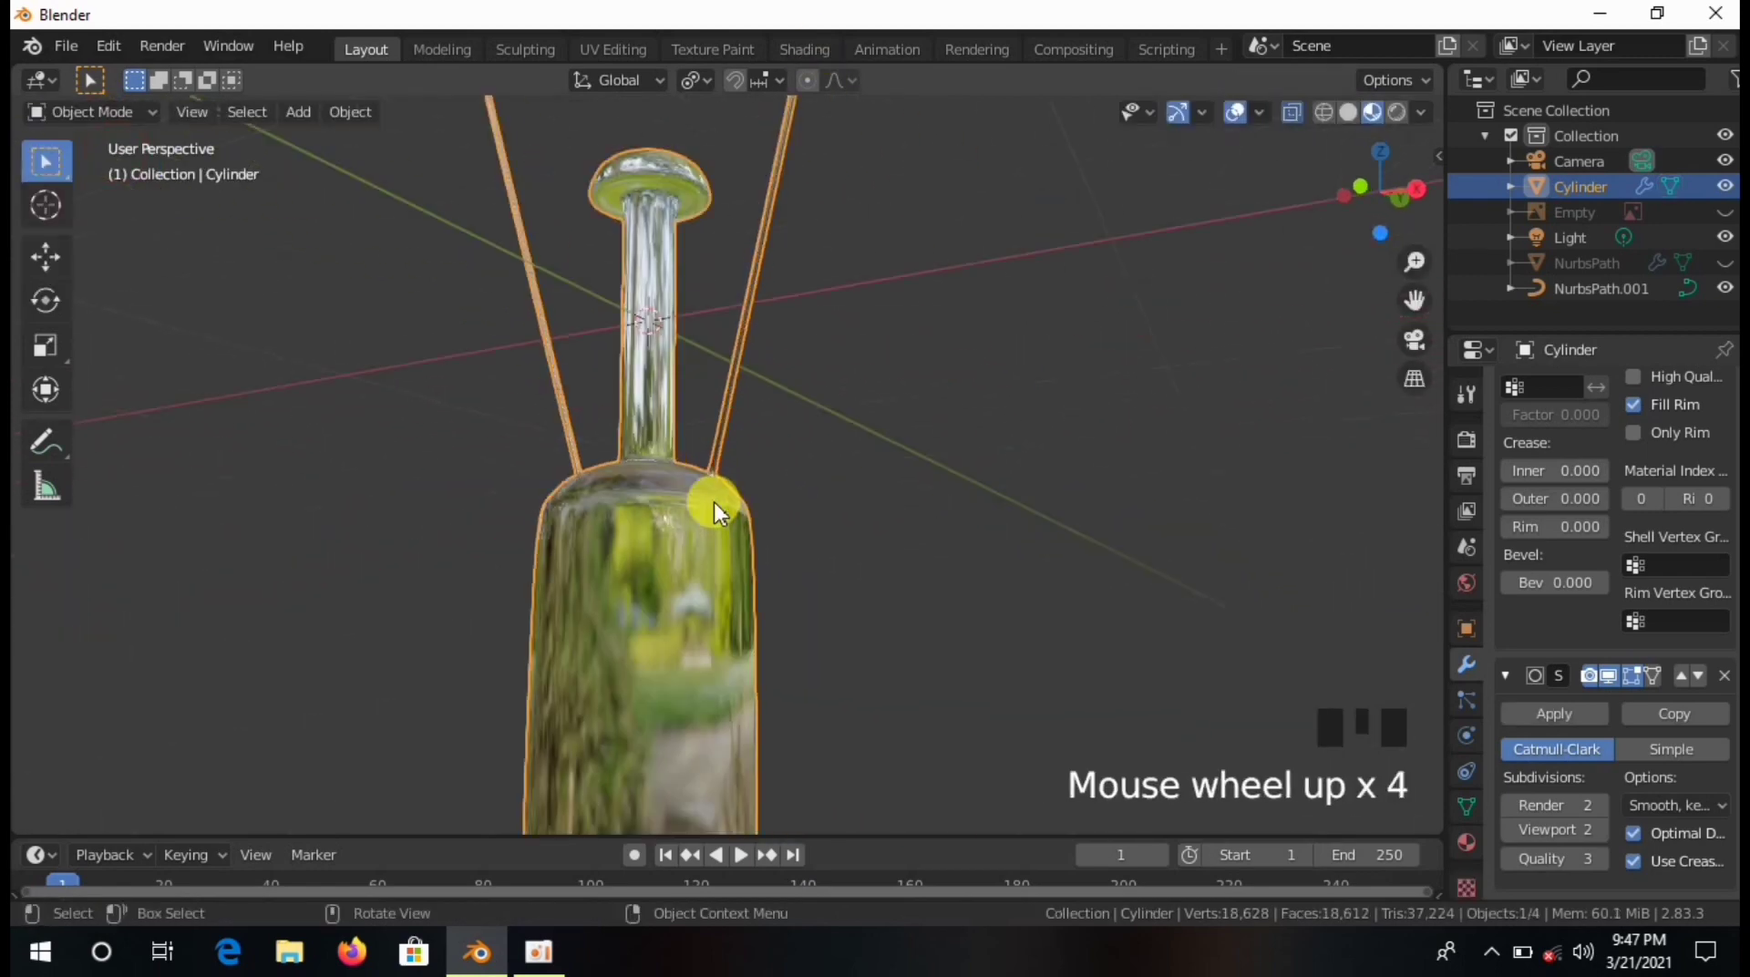
Add an edge loop at the upper edge of the stem's cylindrical body, return to Object Mode and deselect it.
{"action": "left_click", "coordinate": [91, 111]}
{"action": "left_click", "coordinate": [91, 168]}
{"action": "key", "text": "ctrl+r"}
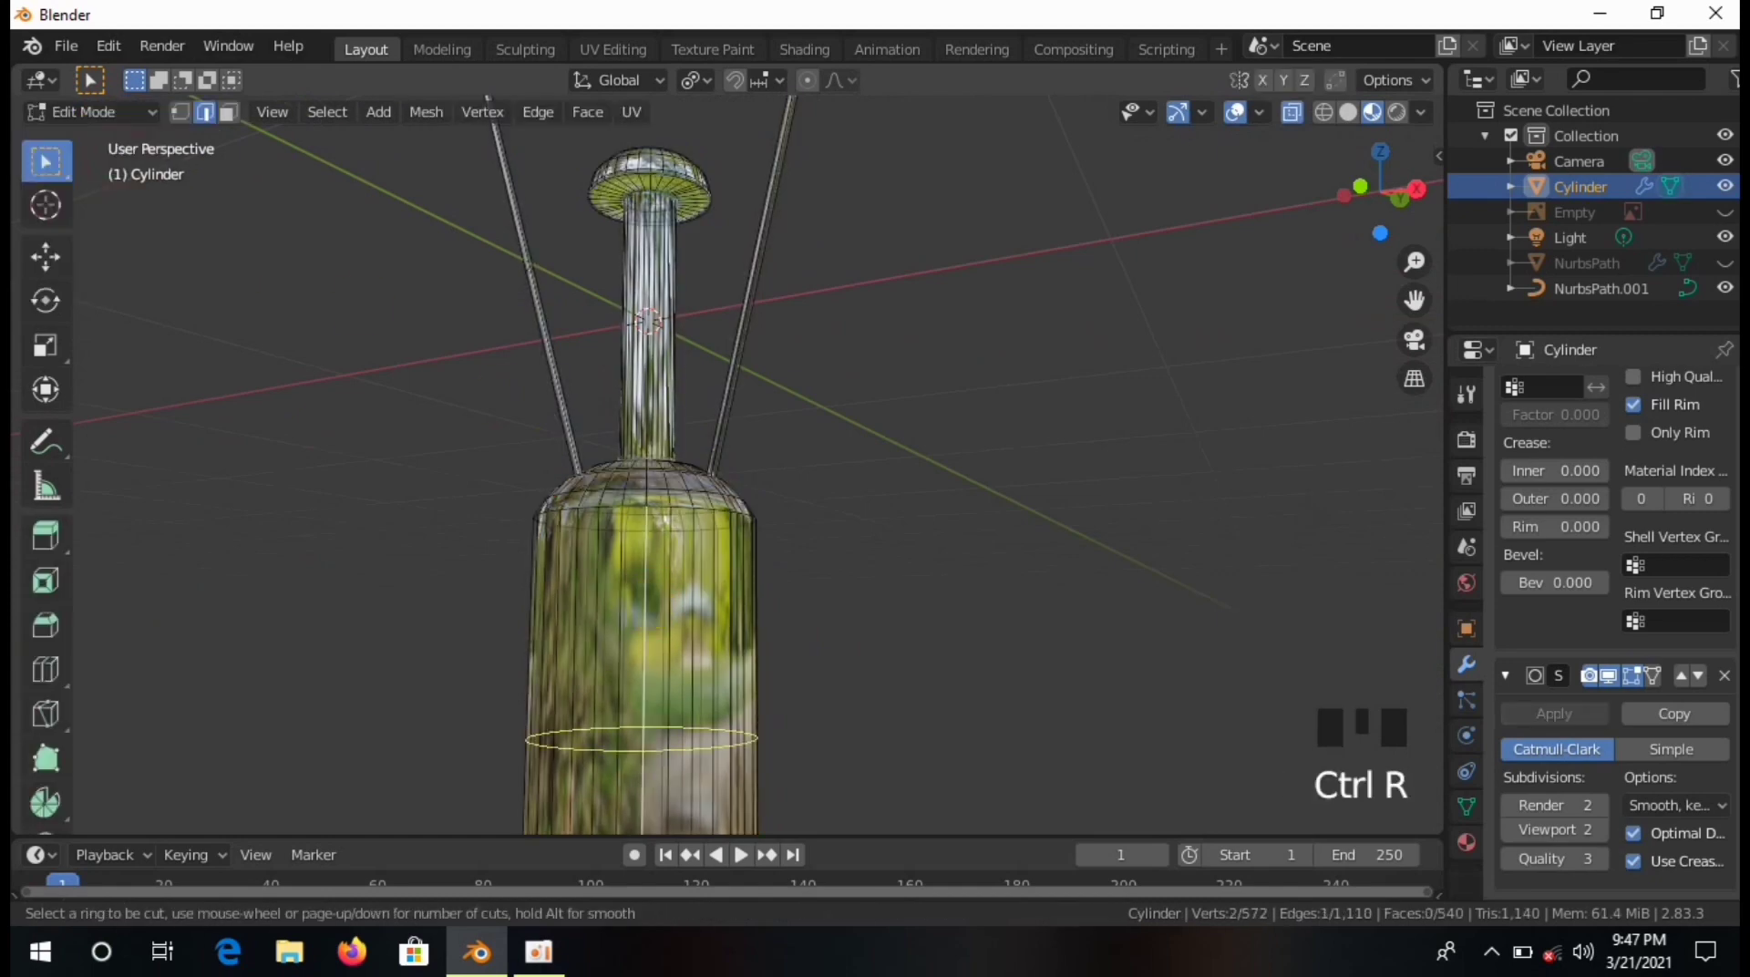
{"action": "left_click", "coordinate": [641, 738]}
{"action": "left_click", "coordinate": [641, 738]}
{"action": "left_click", "coordinate": [91, 111]}
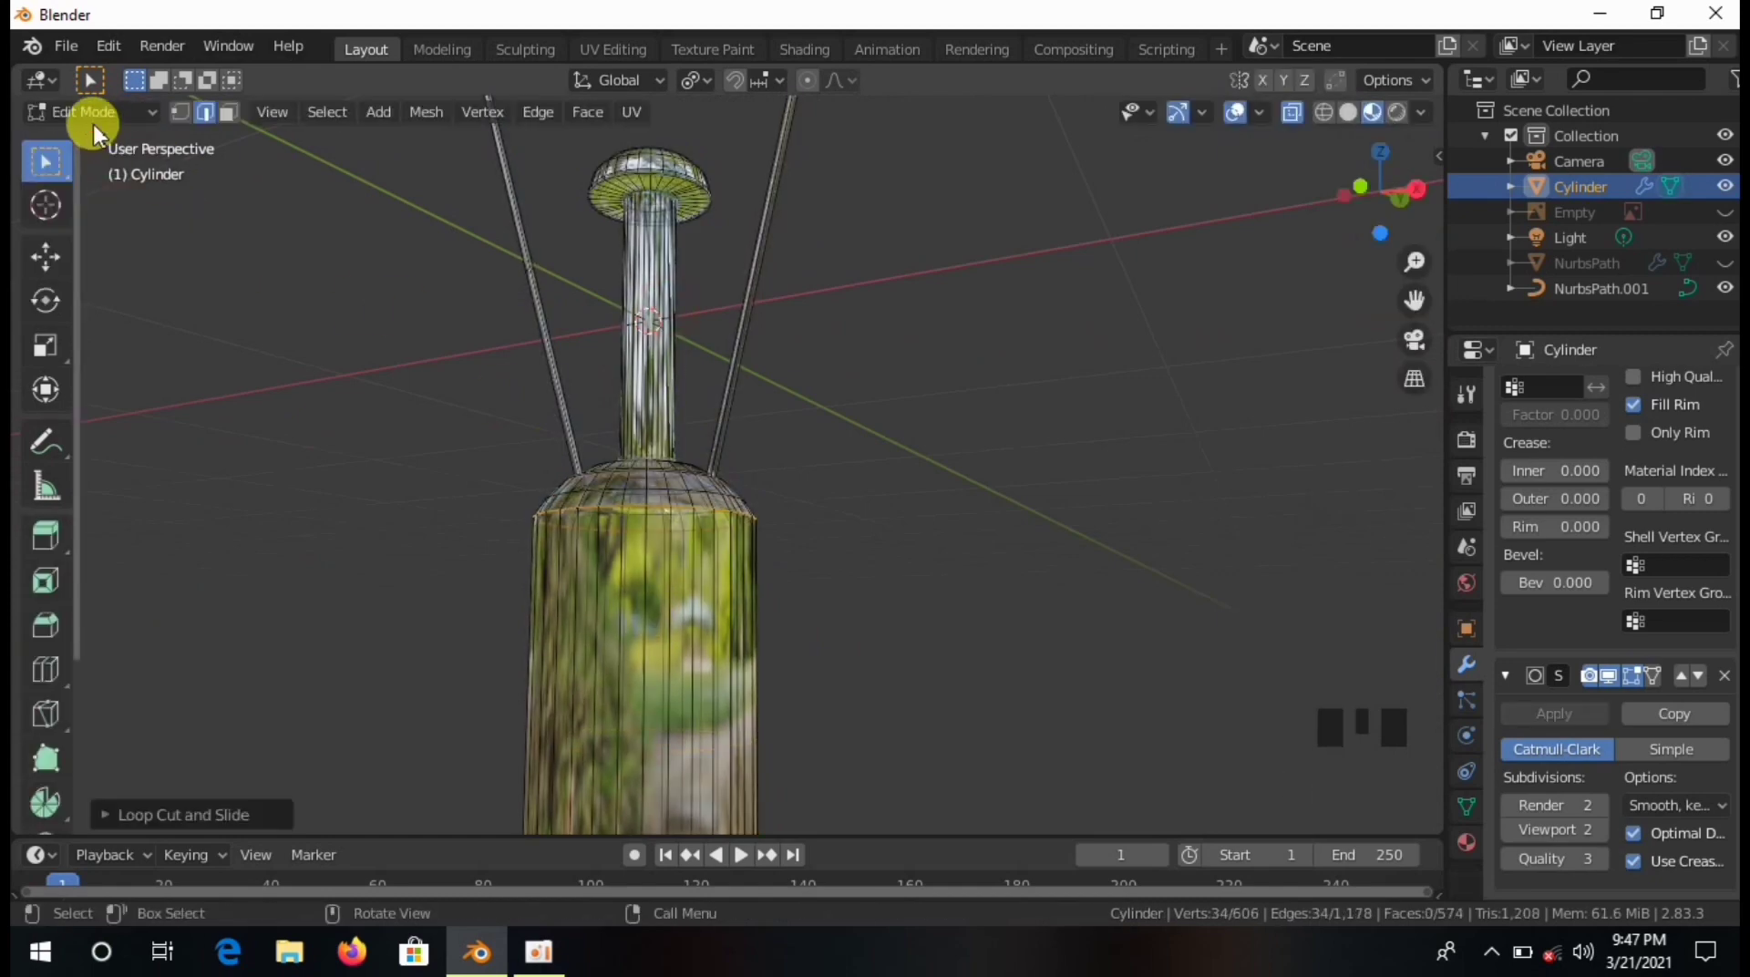
{"action": "left_click", "coordinate": [77, 139]}
{"action": "scroll", "coordinate": [835, 379], "scroll_direction": "down", "scroll_amount": 3}
{"action": "middle_click_drag", "start_coordinate": [836, 379], "coordinate": [929, 441]}
{"action": "scroll", "coordinate": [1003, 285], "scroll_direction": "up", "scroll_amount": 3}
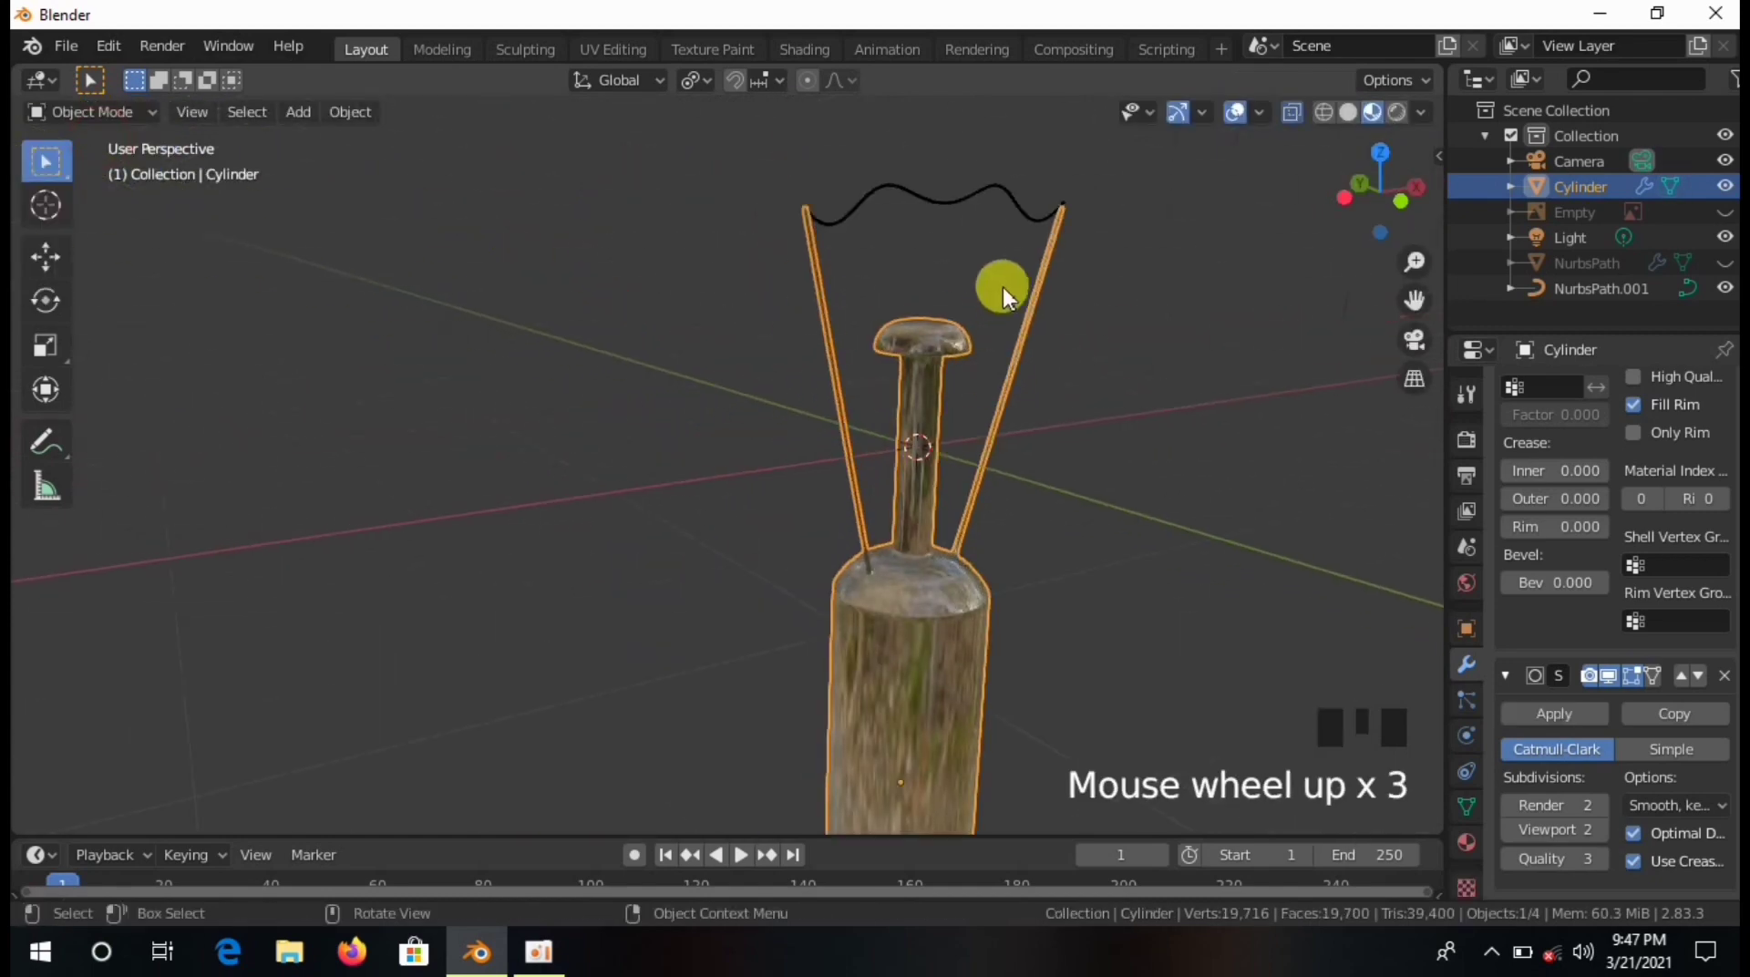
{"action": "middle_click_drag", "start_coordinate": [1003, 285], "coordinate": [831, 302]}
{"action": "left_click", "coordinate": [997, 246]}
Unhide everything except the reference image and display the scene in rendered shading.
{"action": "scroll", "coordinate": [921, 363], "scroll_direction": "down", "scroll_amount": 5}
{"action": "mouse_move", "coordinate": [921, 363]}
{"action": "middle_mouse_down"}
{"action": "mouse_move", "coordinate": [1130, 392]}
{"action": "mouse_move", "coordinate": [893, 445]}
{"action": "mouse_move", "coordinate": [920, 437]}
{"action": "middle_mouse_up"}
{"action": "key", "text": "alt+h"}
{"action": "left_click", "coordinate": [1396, 111]}
{"action": "scroll", "coordinate": [1260, 451], "scroll_direction": "down", "scroll_amount": 4}
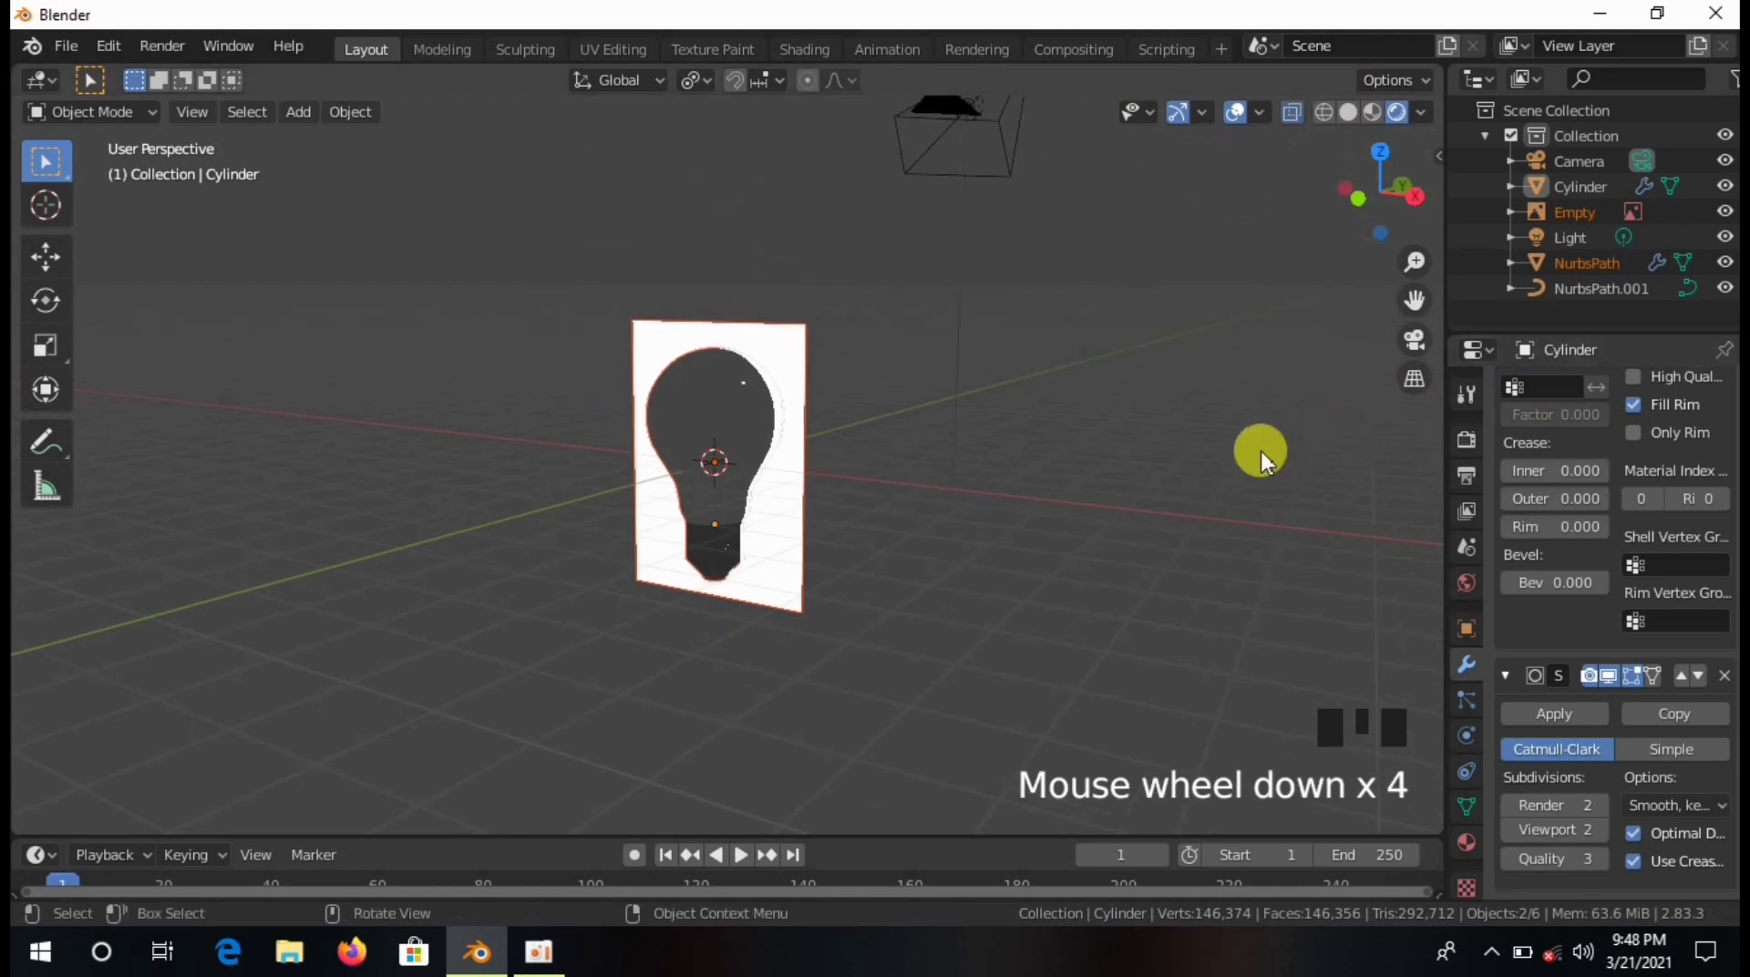
{"action": "left_click", "coordinate": [787, 344]}
{"action": "key", "text": "h"}
Preview the bulb with the Cycles render engine and switch back to Eevee.
{"action": "left_click", "coordinate": [1466, 440]}
{"action": "left_click", "coordinate": [1687, 389]}
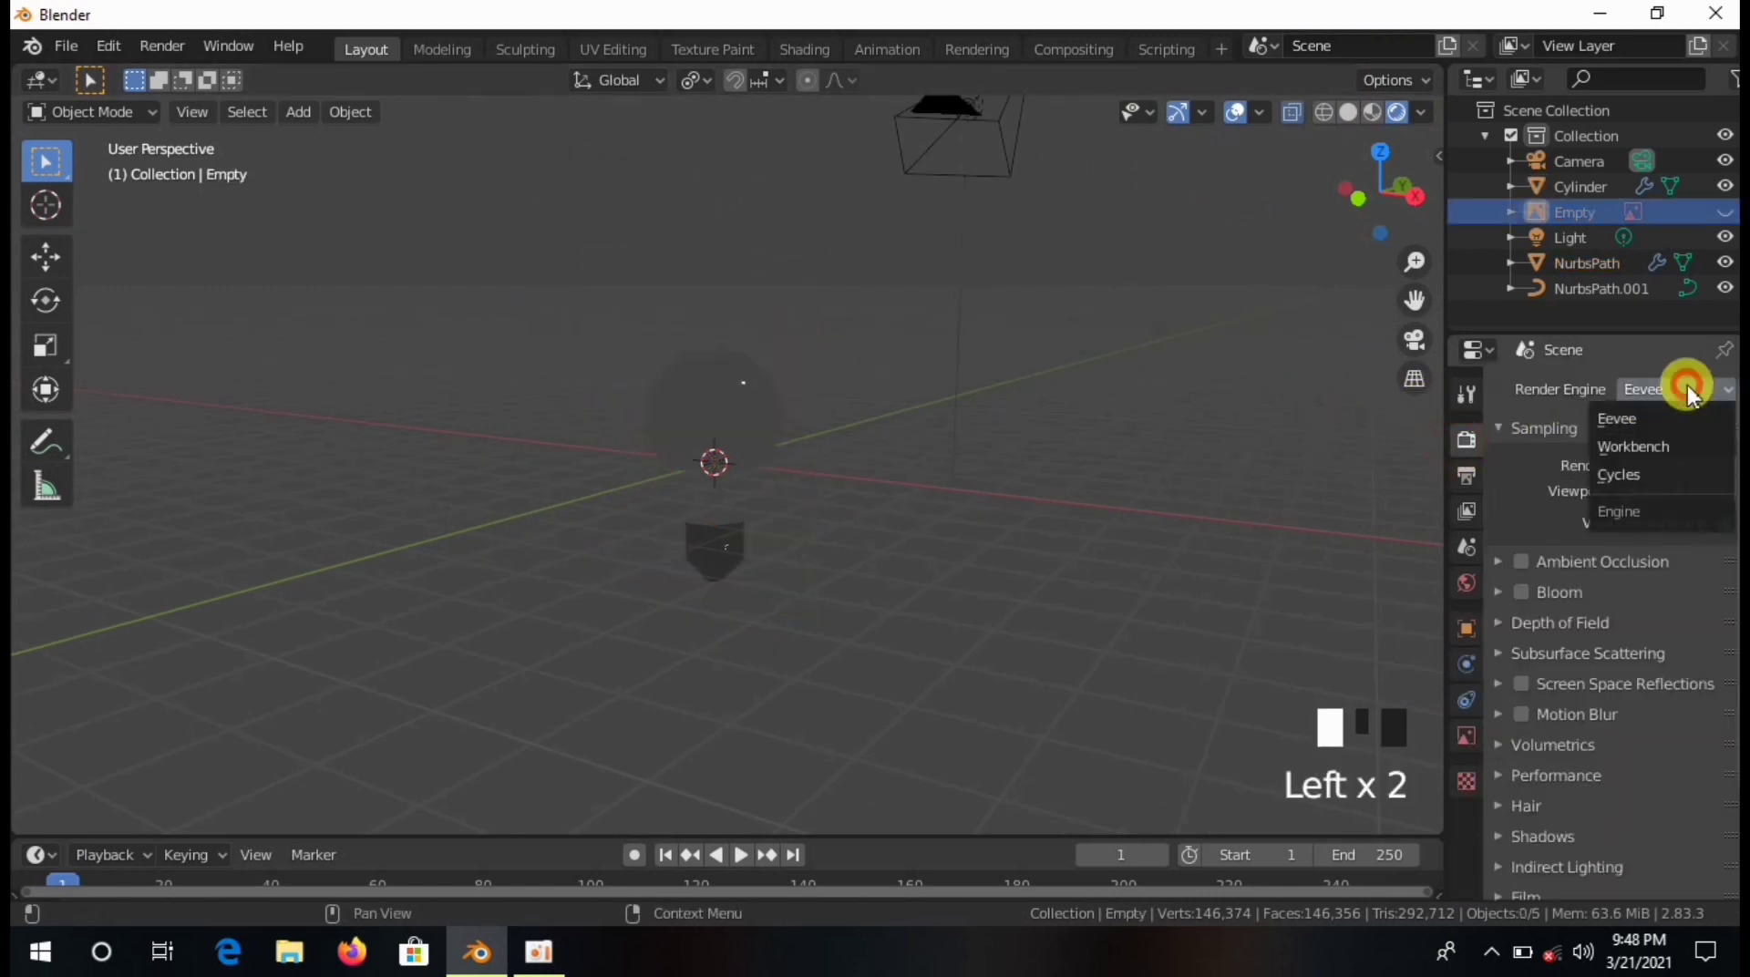
{"action": "left_click", "coordinate": [1666, 475]}
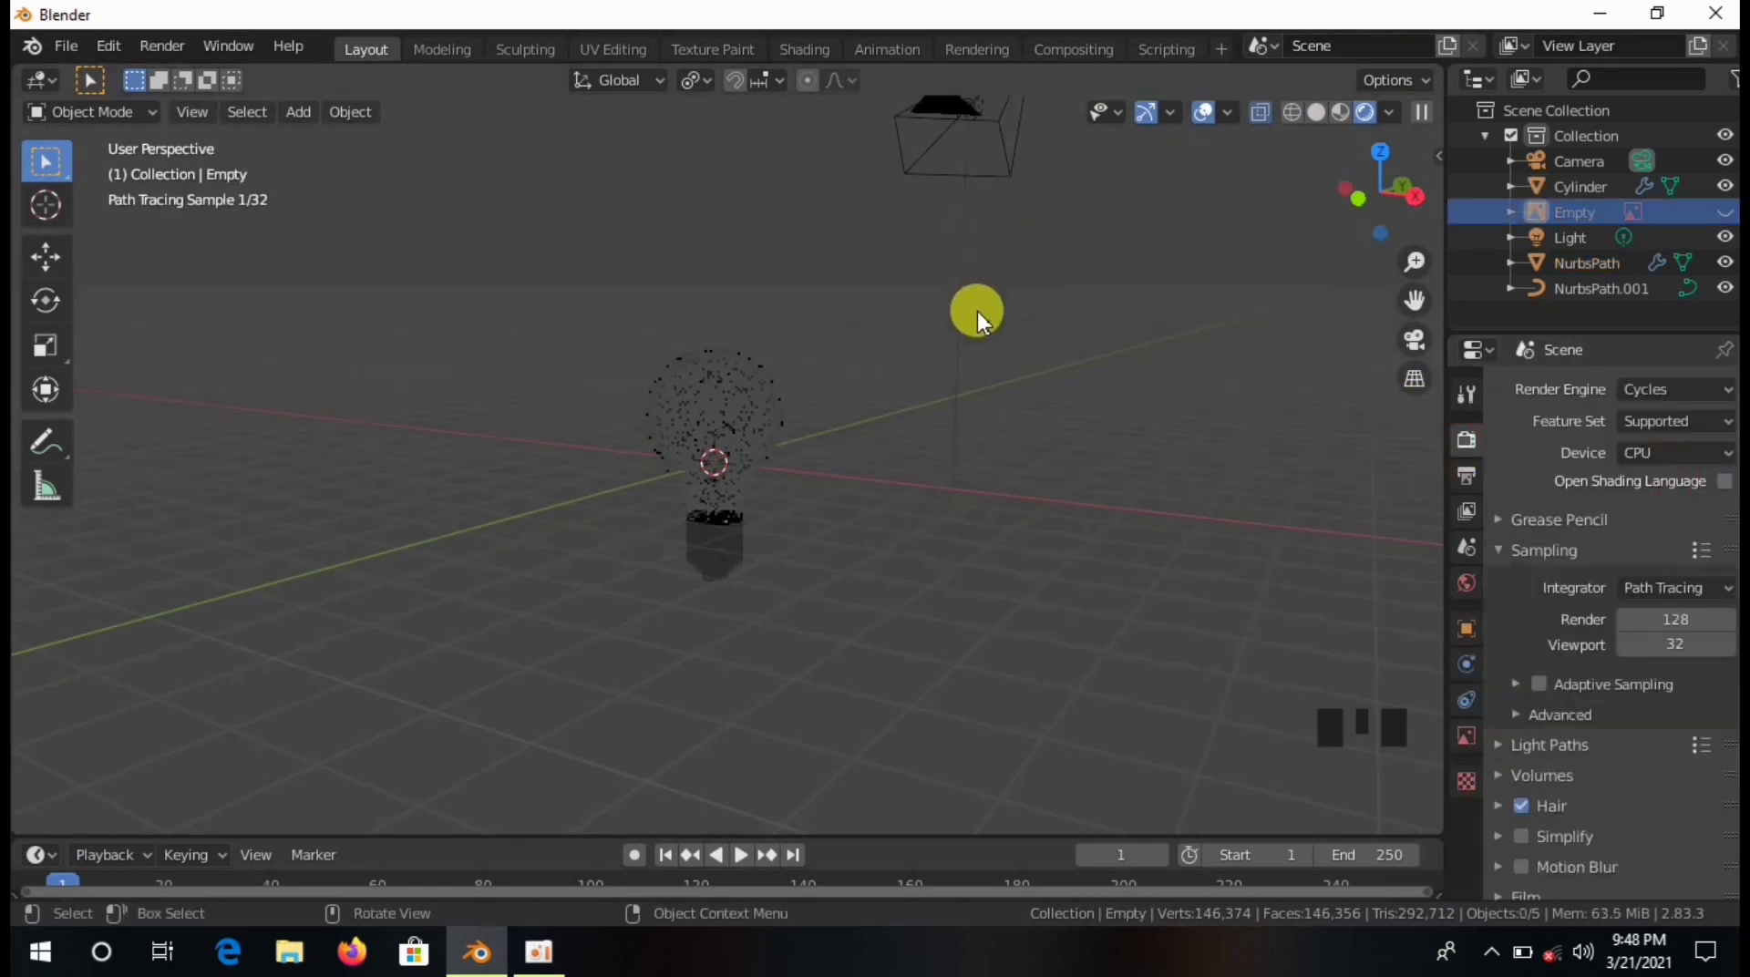
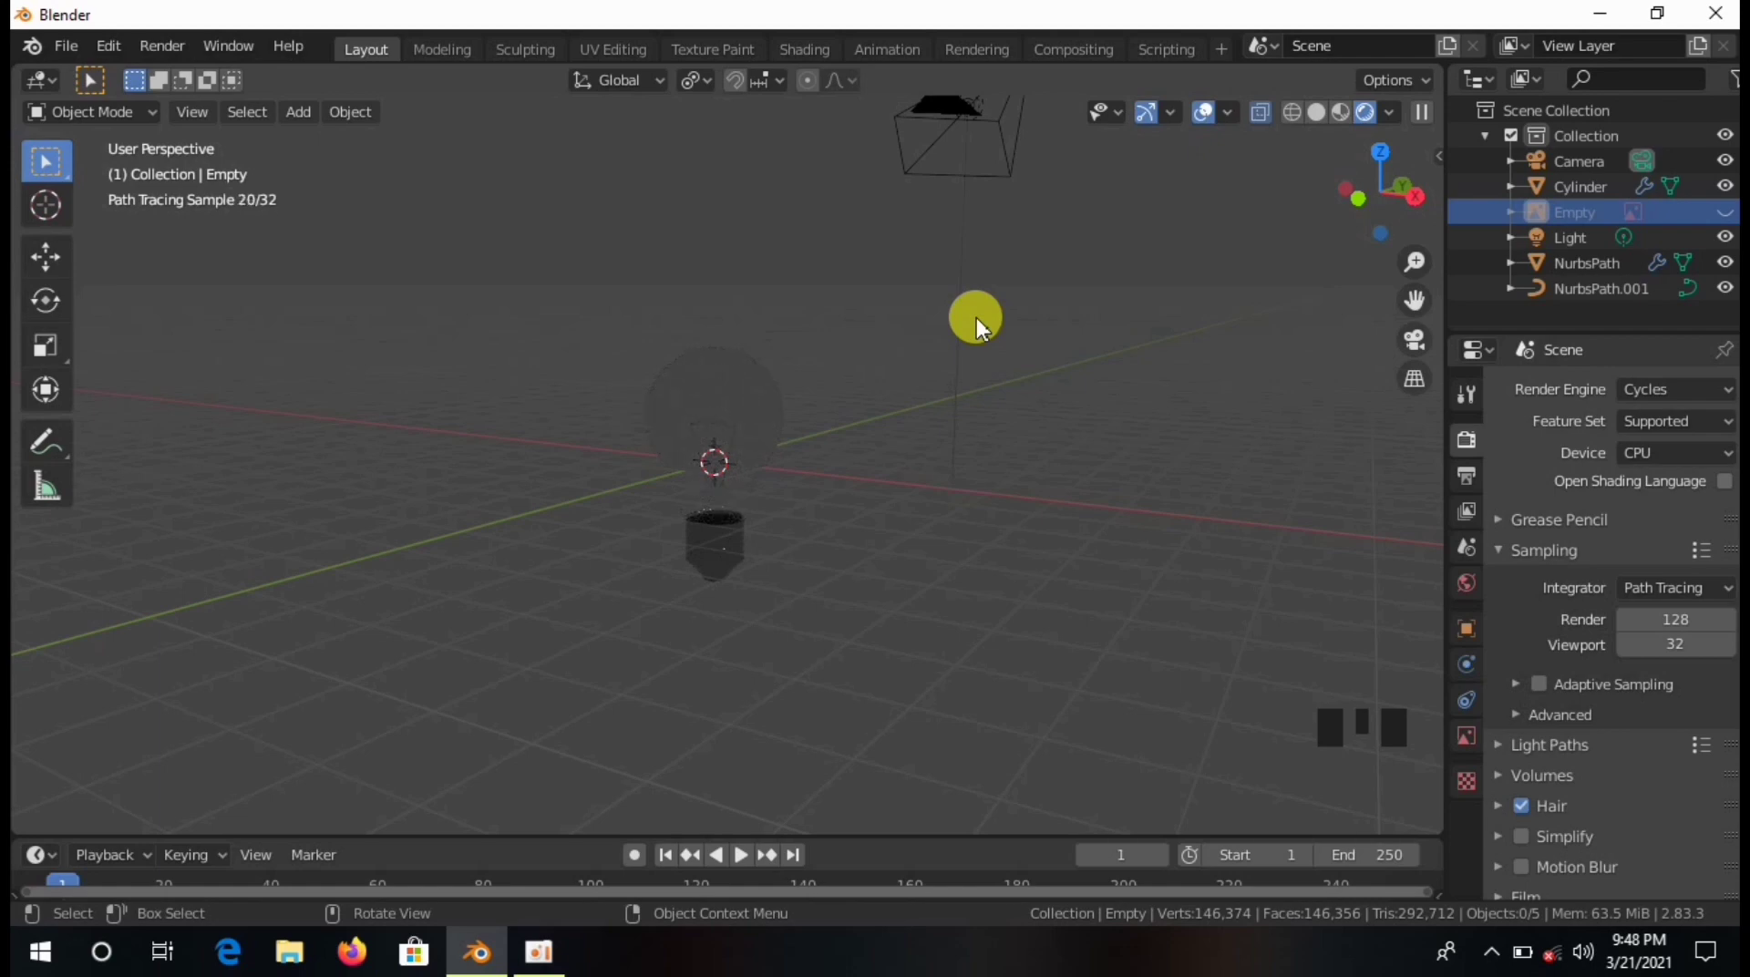
{"action": "scroll", "coordinate": [687, 500], "scroll_direction": "up", "scroll_amount": 8}
{"action": "scroll", "coordinate": [1152, 352], "scroll_direction": "down", "scroll_amount": 4}
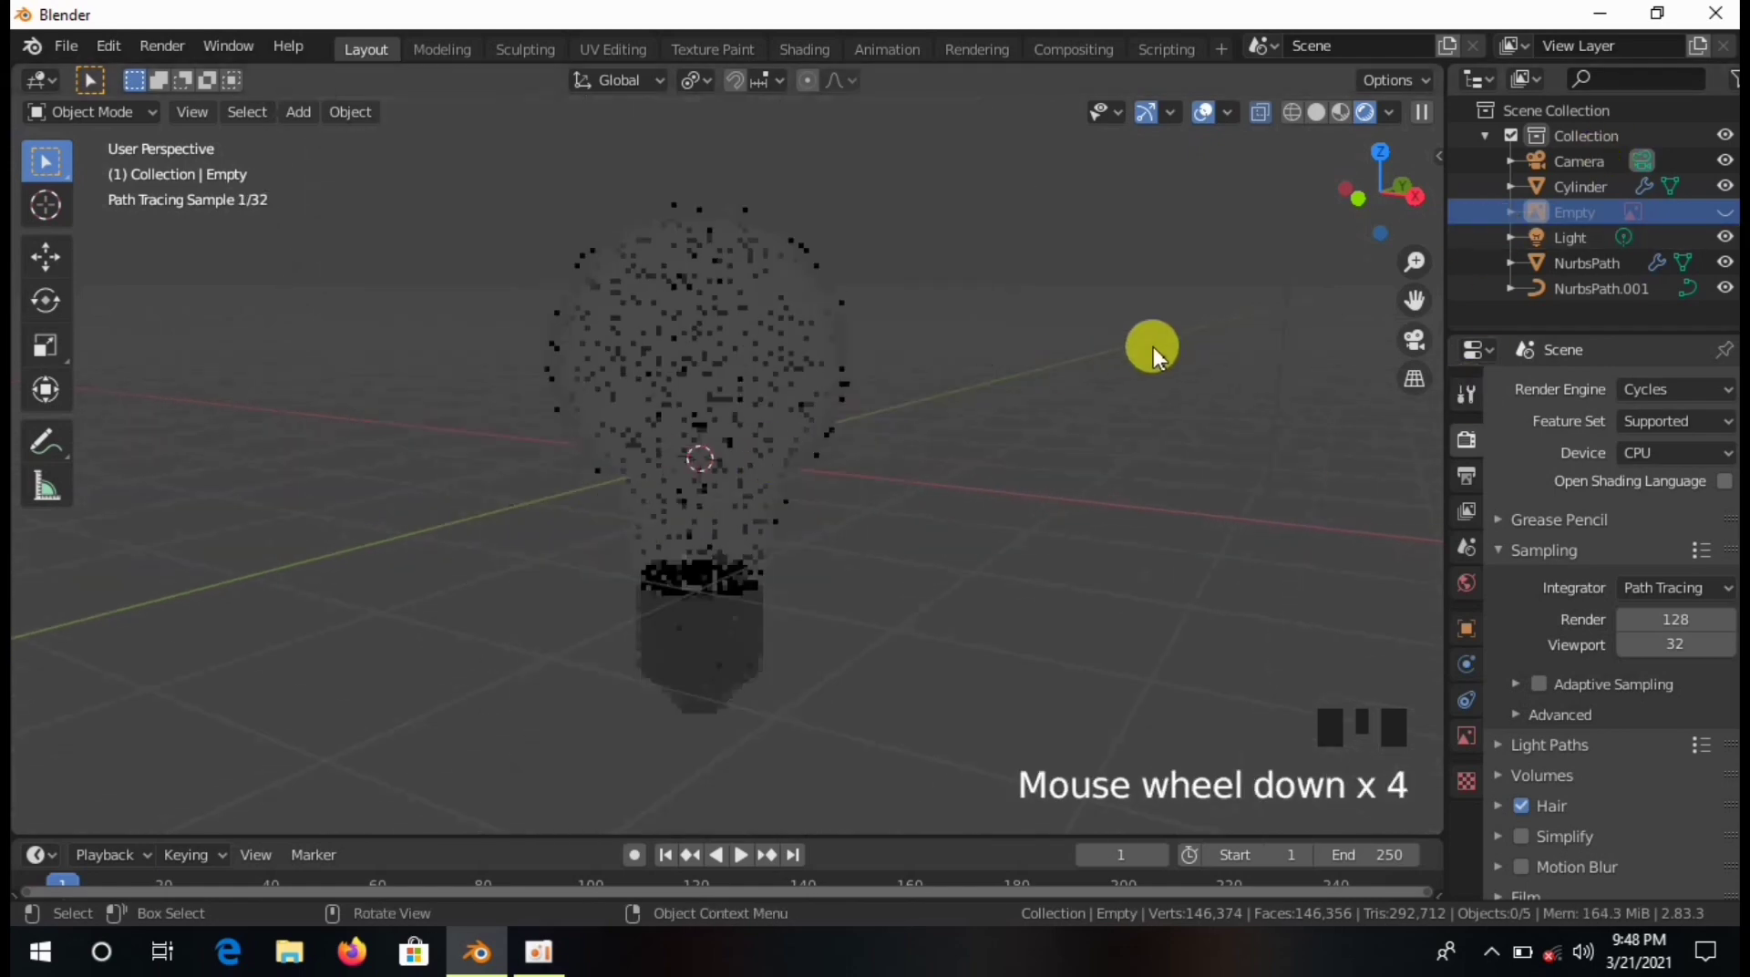
{"action": "left_click", "coordinate": [1466, 440]}
{"action": "left_click_drag", "start_coordinate": [1686, 389], "coordinate": [1692, 420]}
Switch the viewport to Material Preview shading and hide the glass bulb.
{"action": "left_click", "coordinate": [758, 375]}
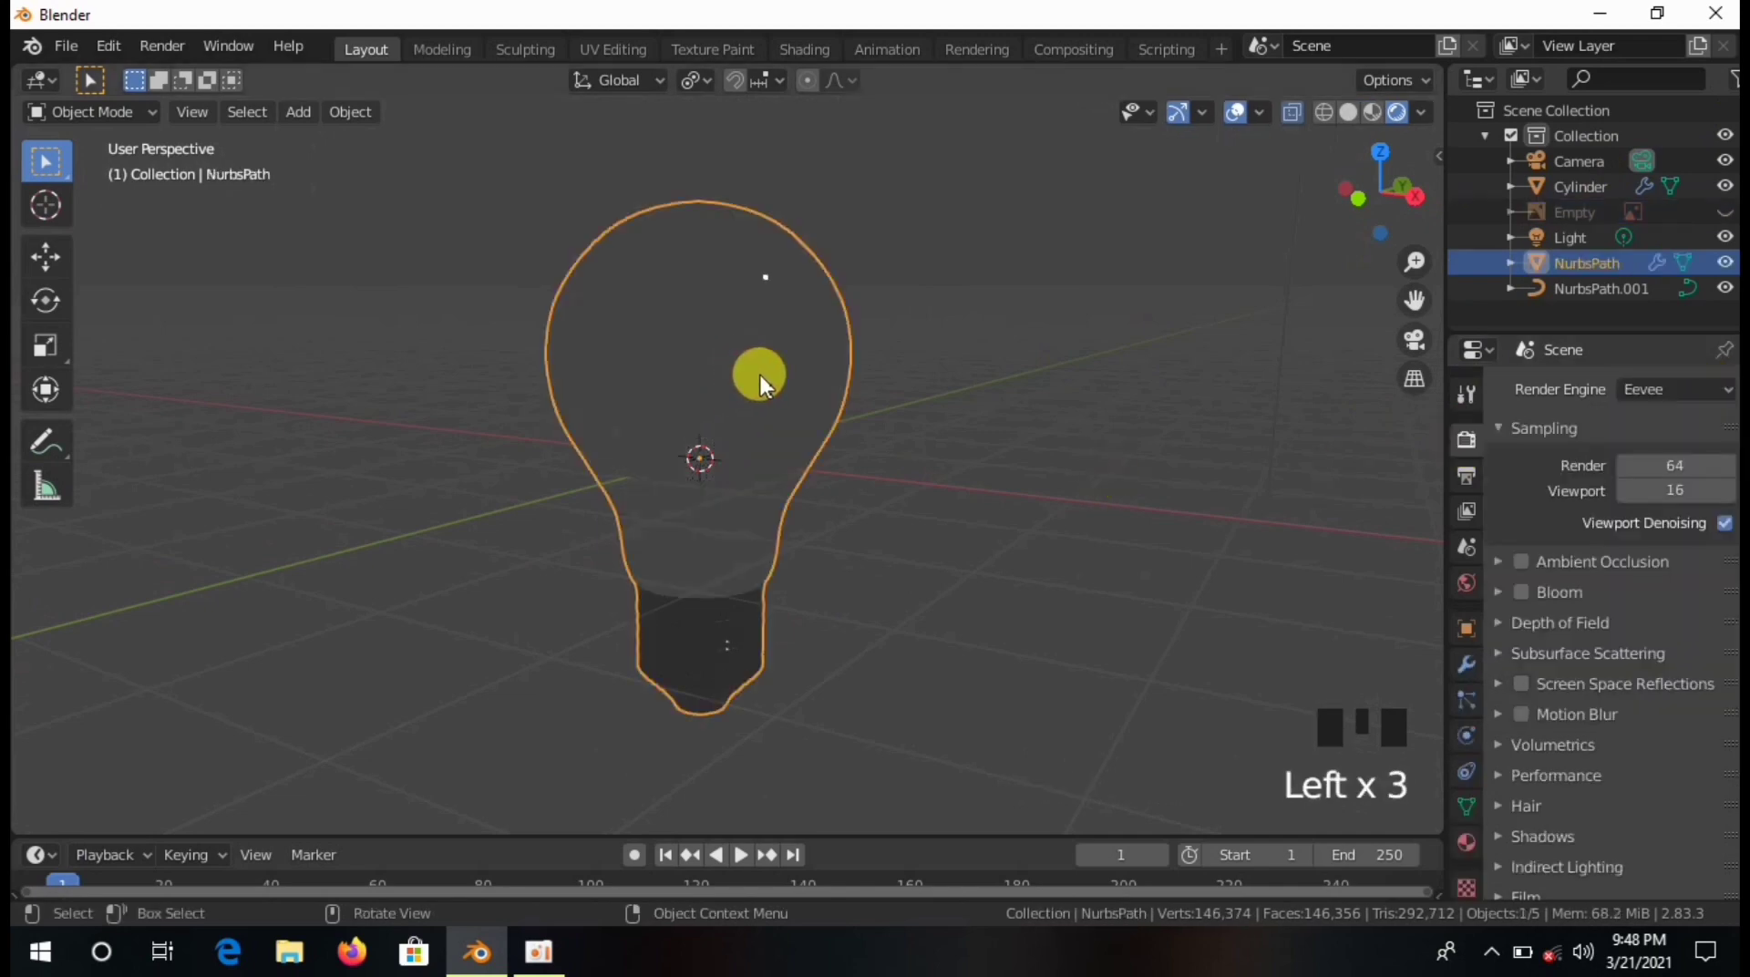
{"action": "left_click", "coordinate": [1371, 111]}
{"action": "key", "text": "h"}
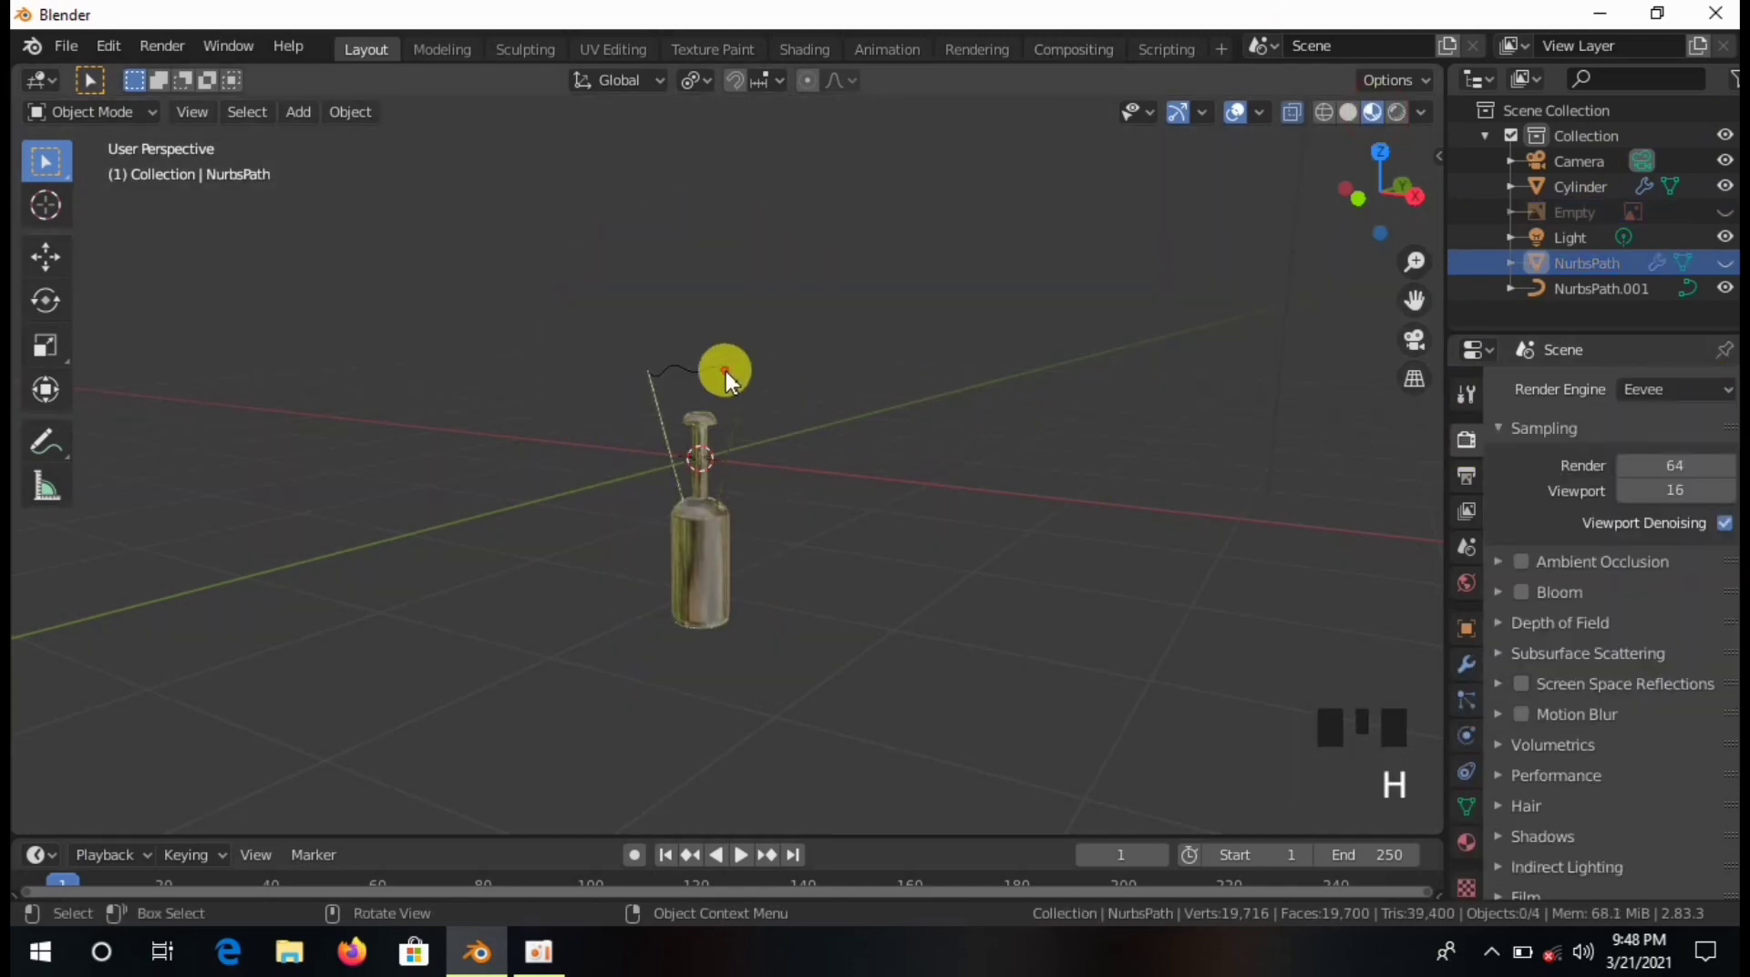
Select the filament curve and change the surface of its black material to Emission.
{"action": "left_click", "coordinate": [725, 370]}
{"action": "left_click", "coordinate": [1467, 663]}
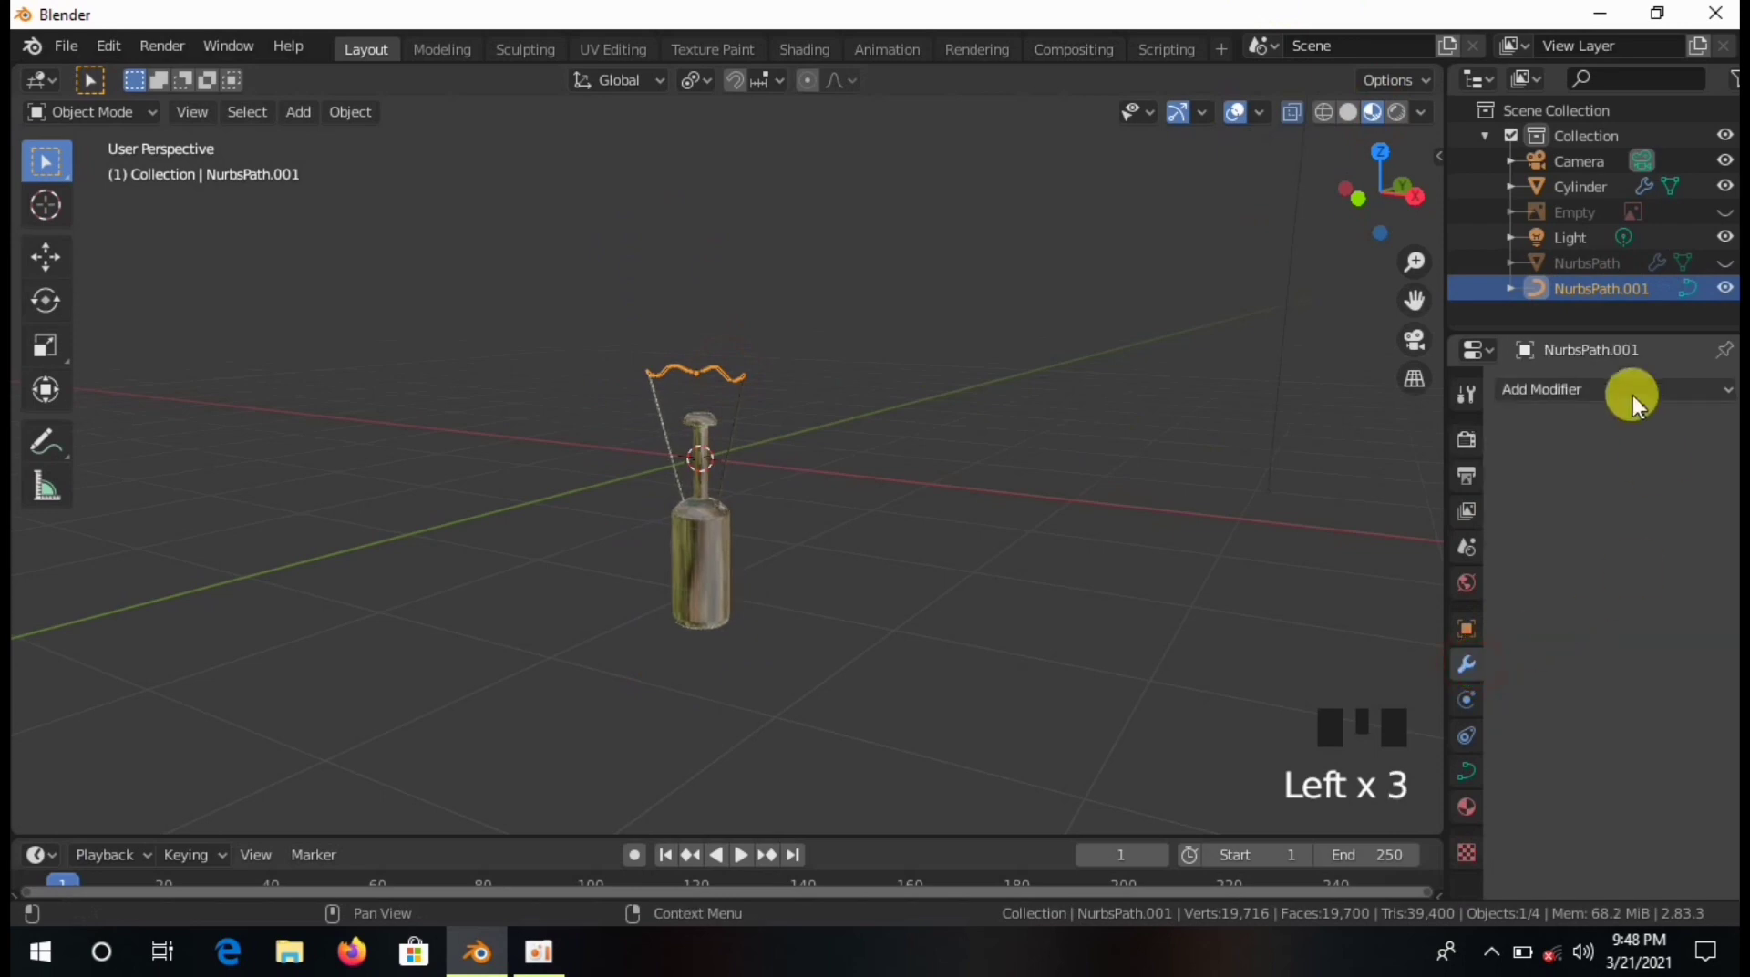
{"action": "left_click", "coordinate": [1632, 390]}
{"action": "left_click", "coordinate": [1458, 793]}
{"action": "left_click", "coordinate": [1466, 807]}
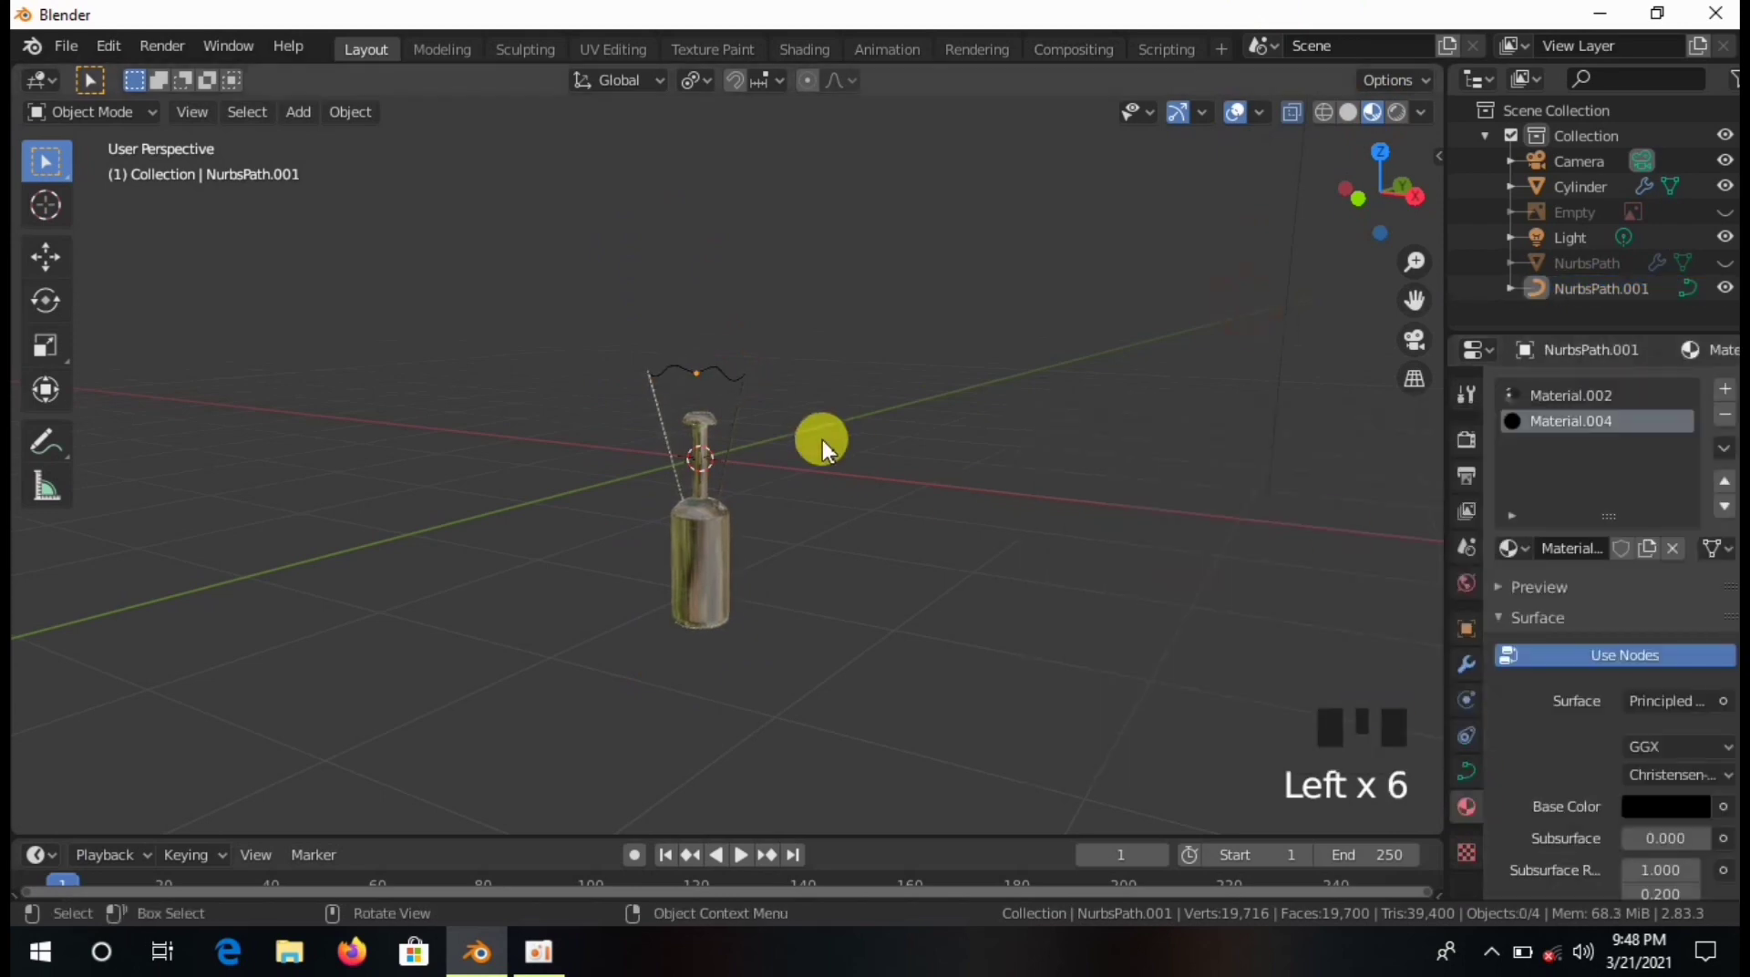
{"action": "left_click", "coordinate": [695, 370]}
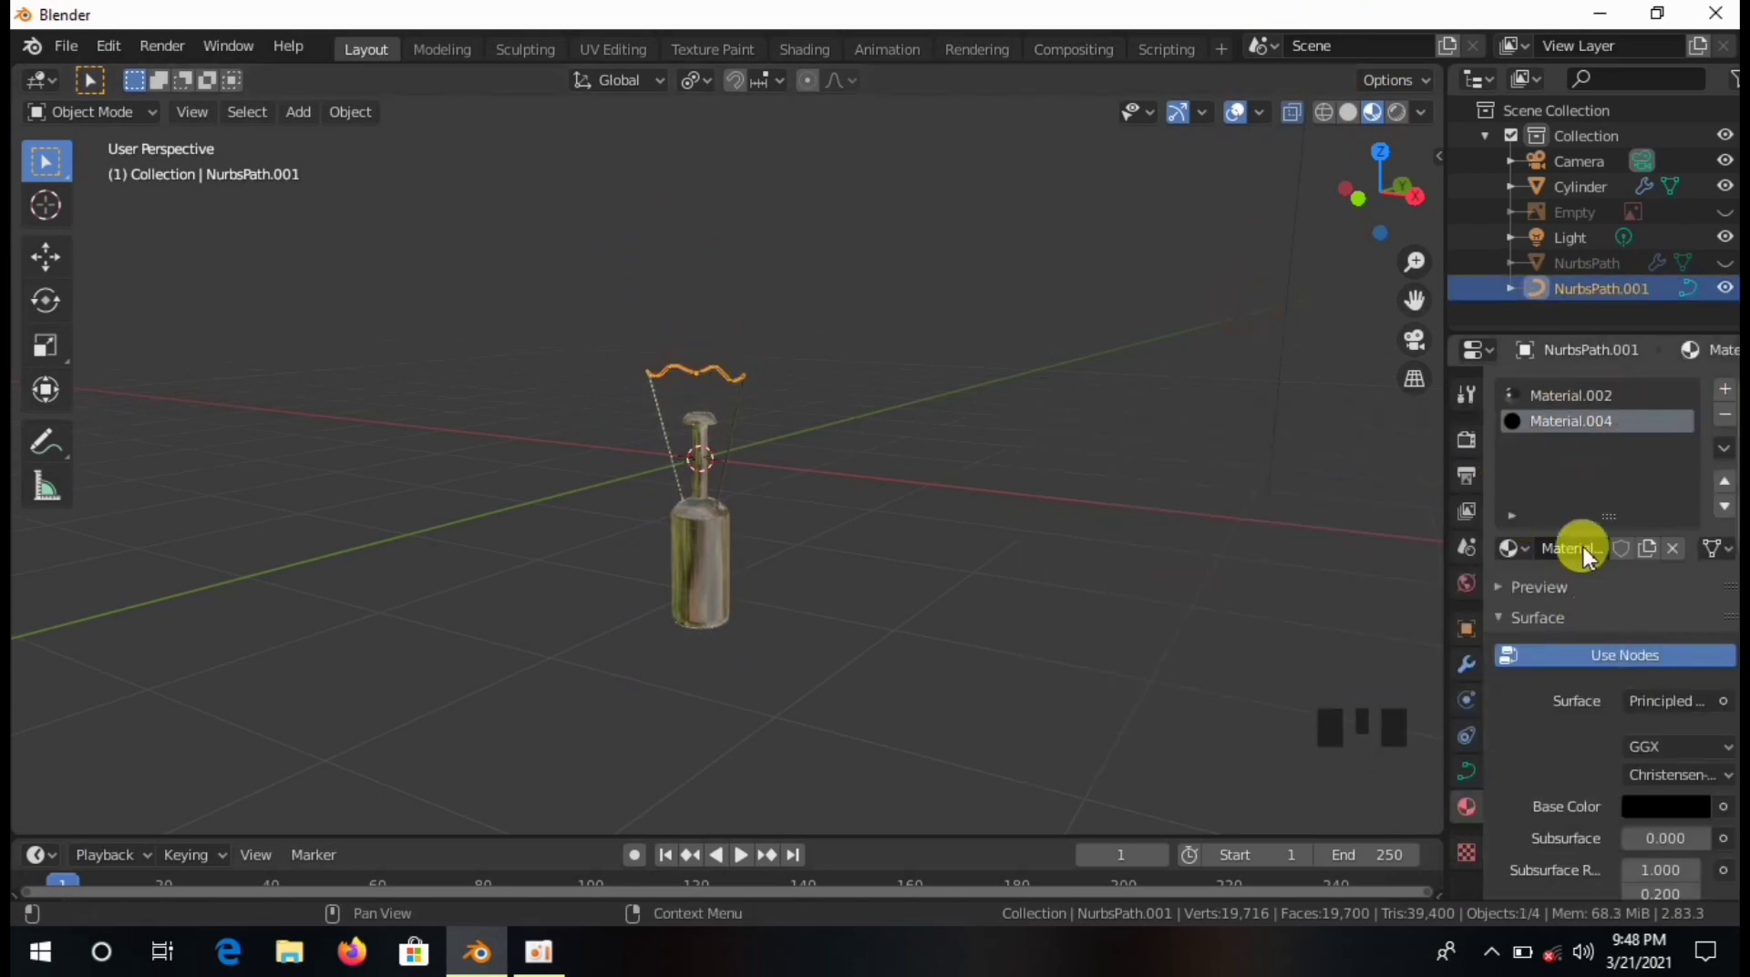
{"action": "left_click", "coordinate": [1724, 701]}
{"action": "left_click", "coordinate": [1422, 195]}
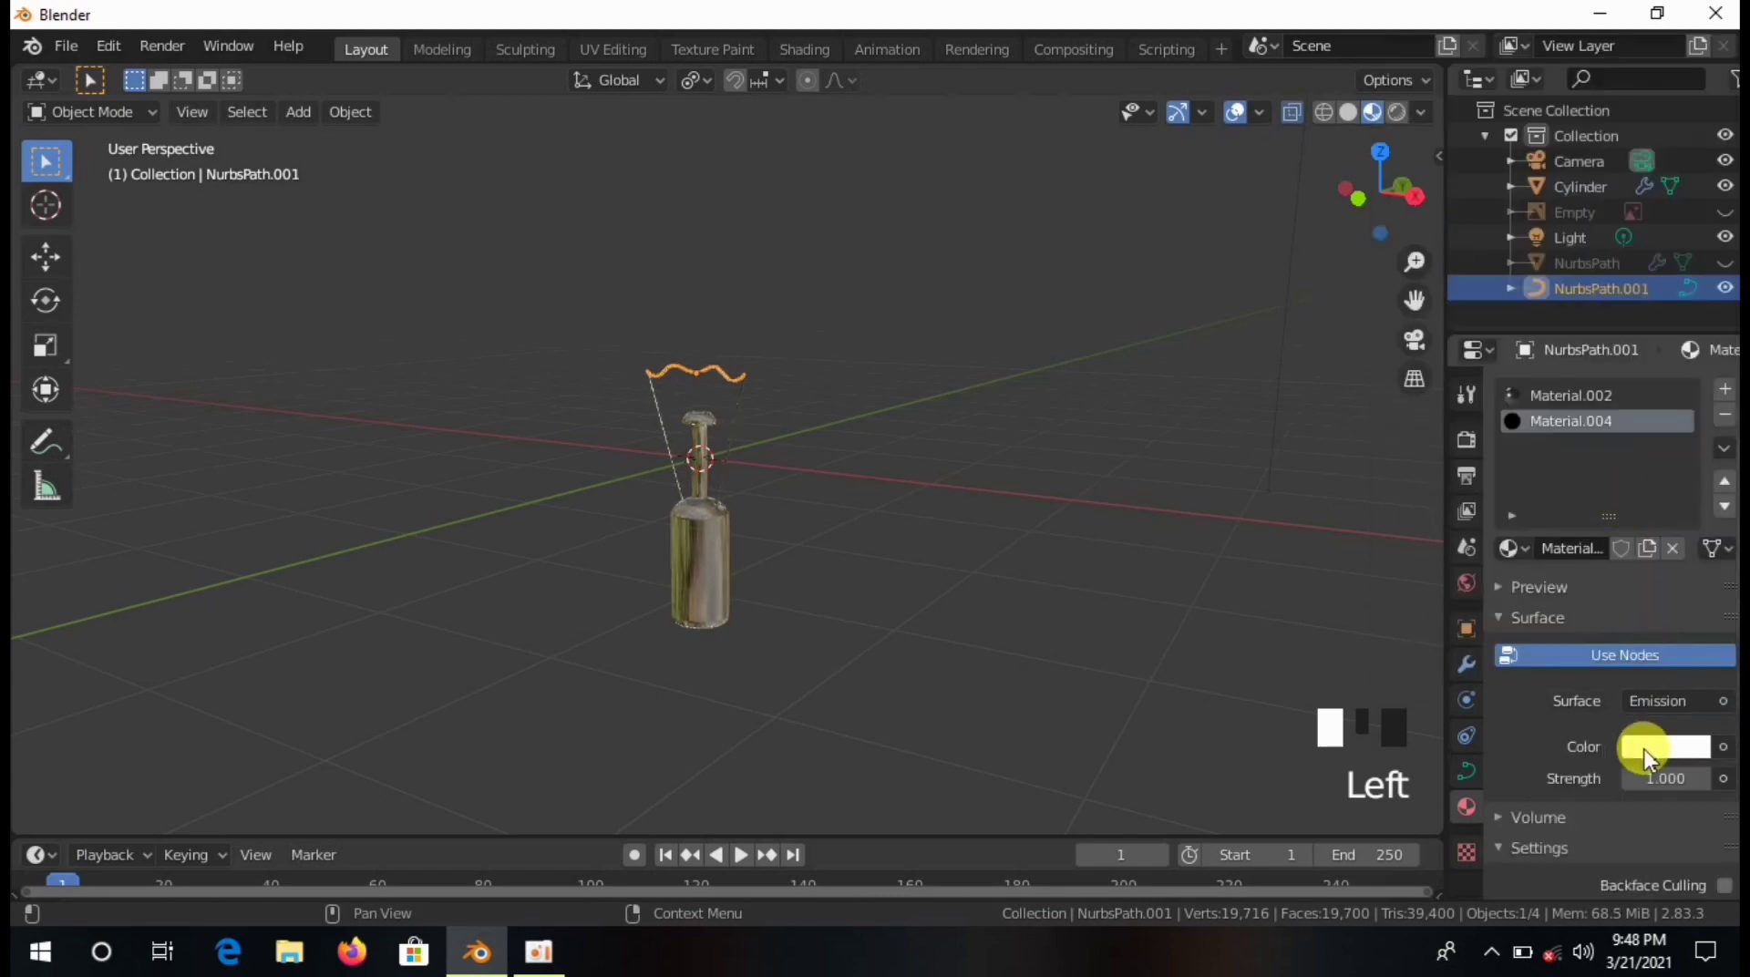
Set the filament's emission color to golden yellow and its strength to 26.5.
{"action": "scroll", "coordinate": [1640, 693], "scroll_direction": "down", "scroll_amount": 2}
{"action": "left_click", "coordinate": [1639, 641]}
{"action": "left_click_drag", "start_coordinate": [1553, 344], "coordinate": [1511, 433]}
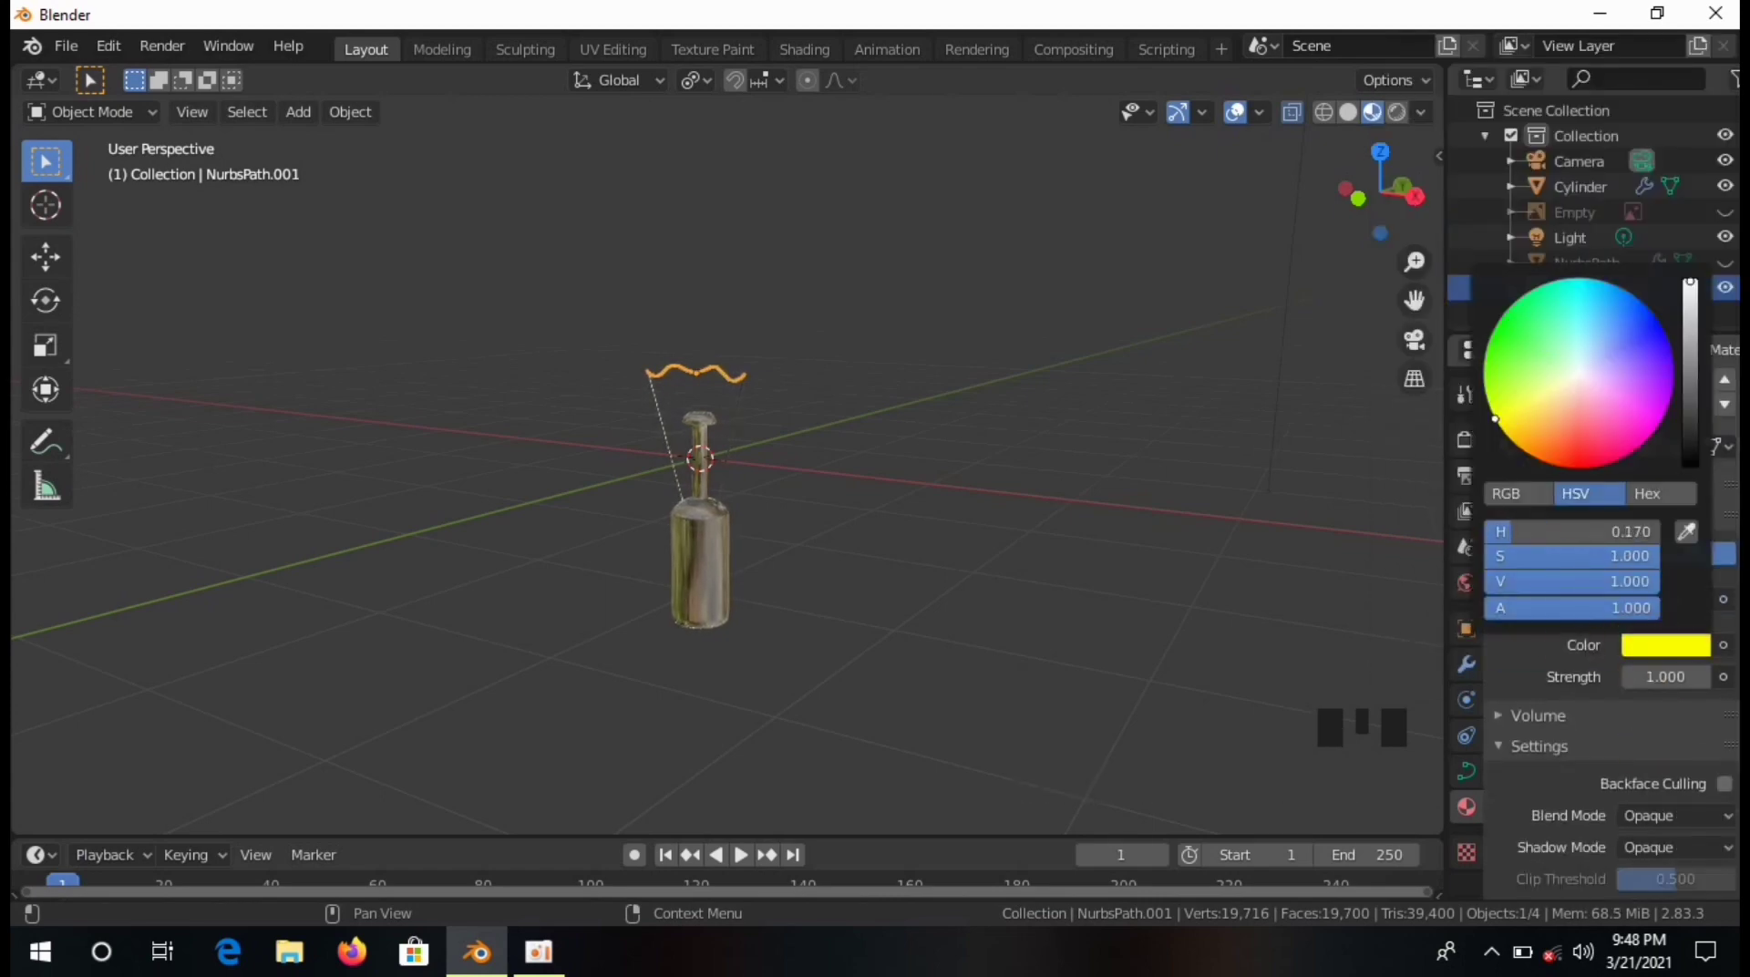
{"action": "left_click", "coordinate": [1679, 772]}
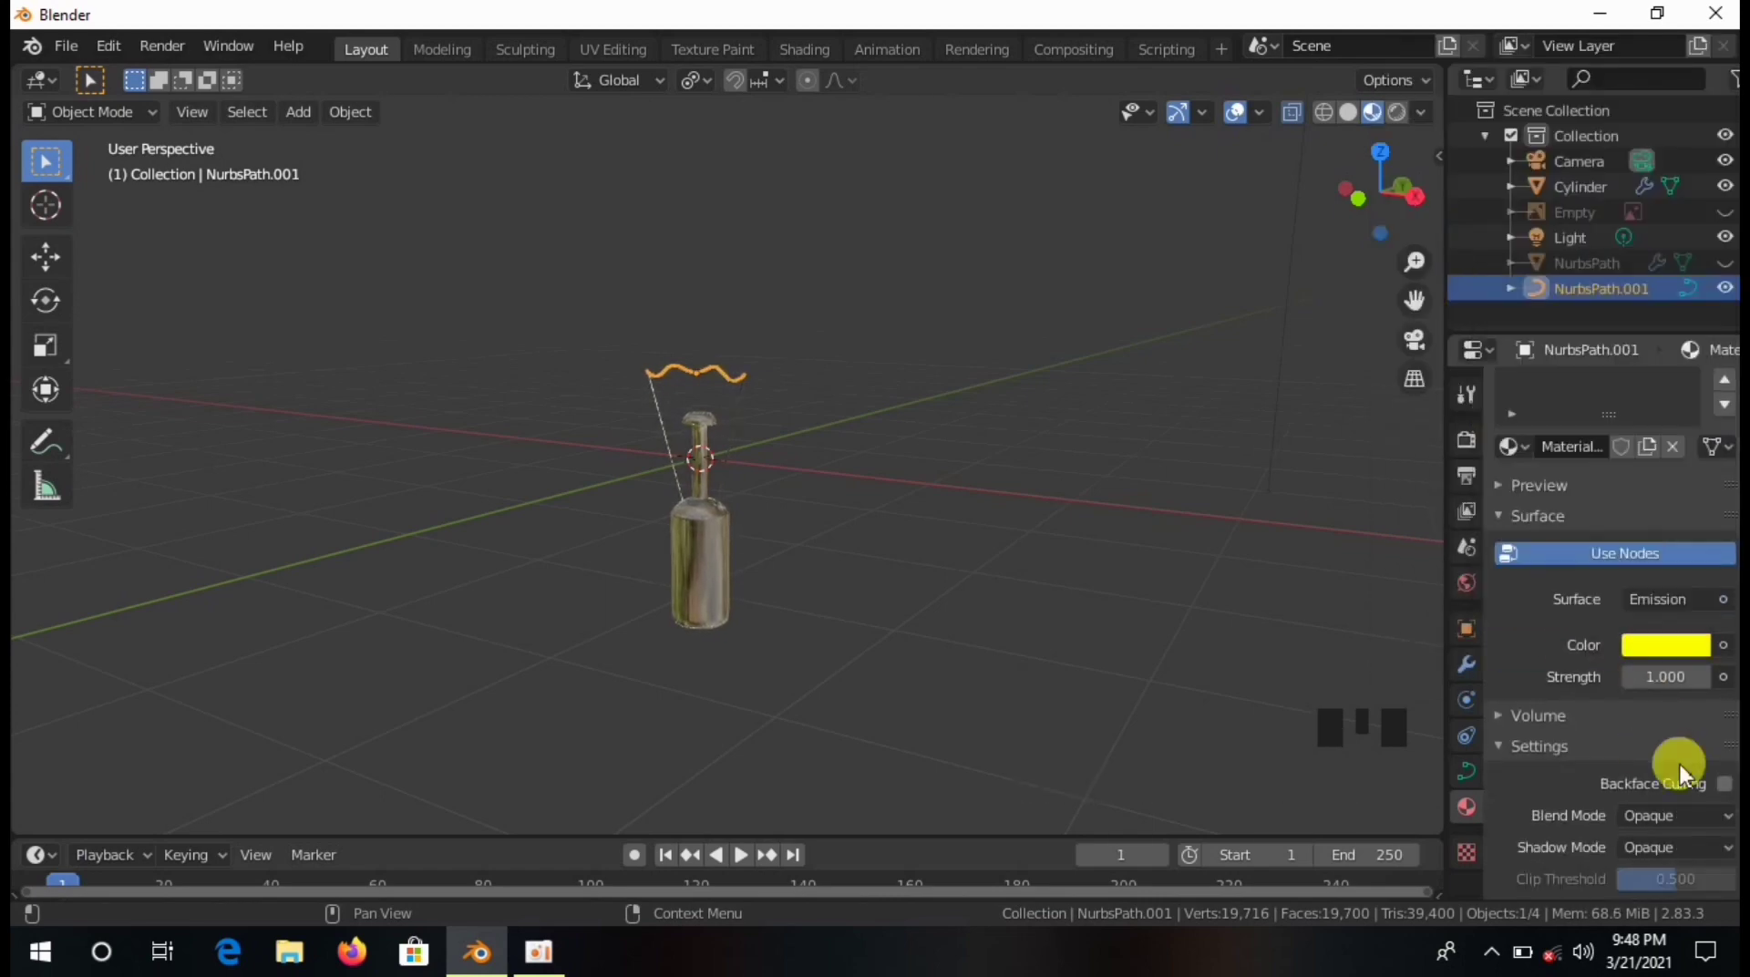
{"action": "left_click", "coordinate": [1647, 647]}
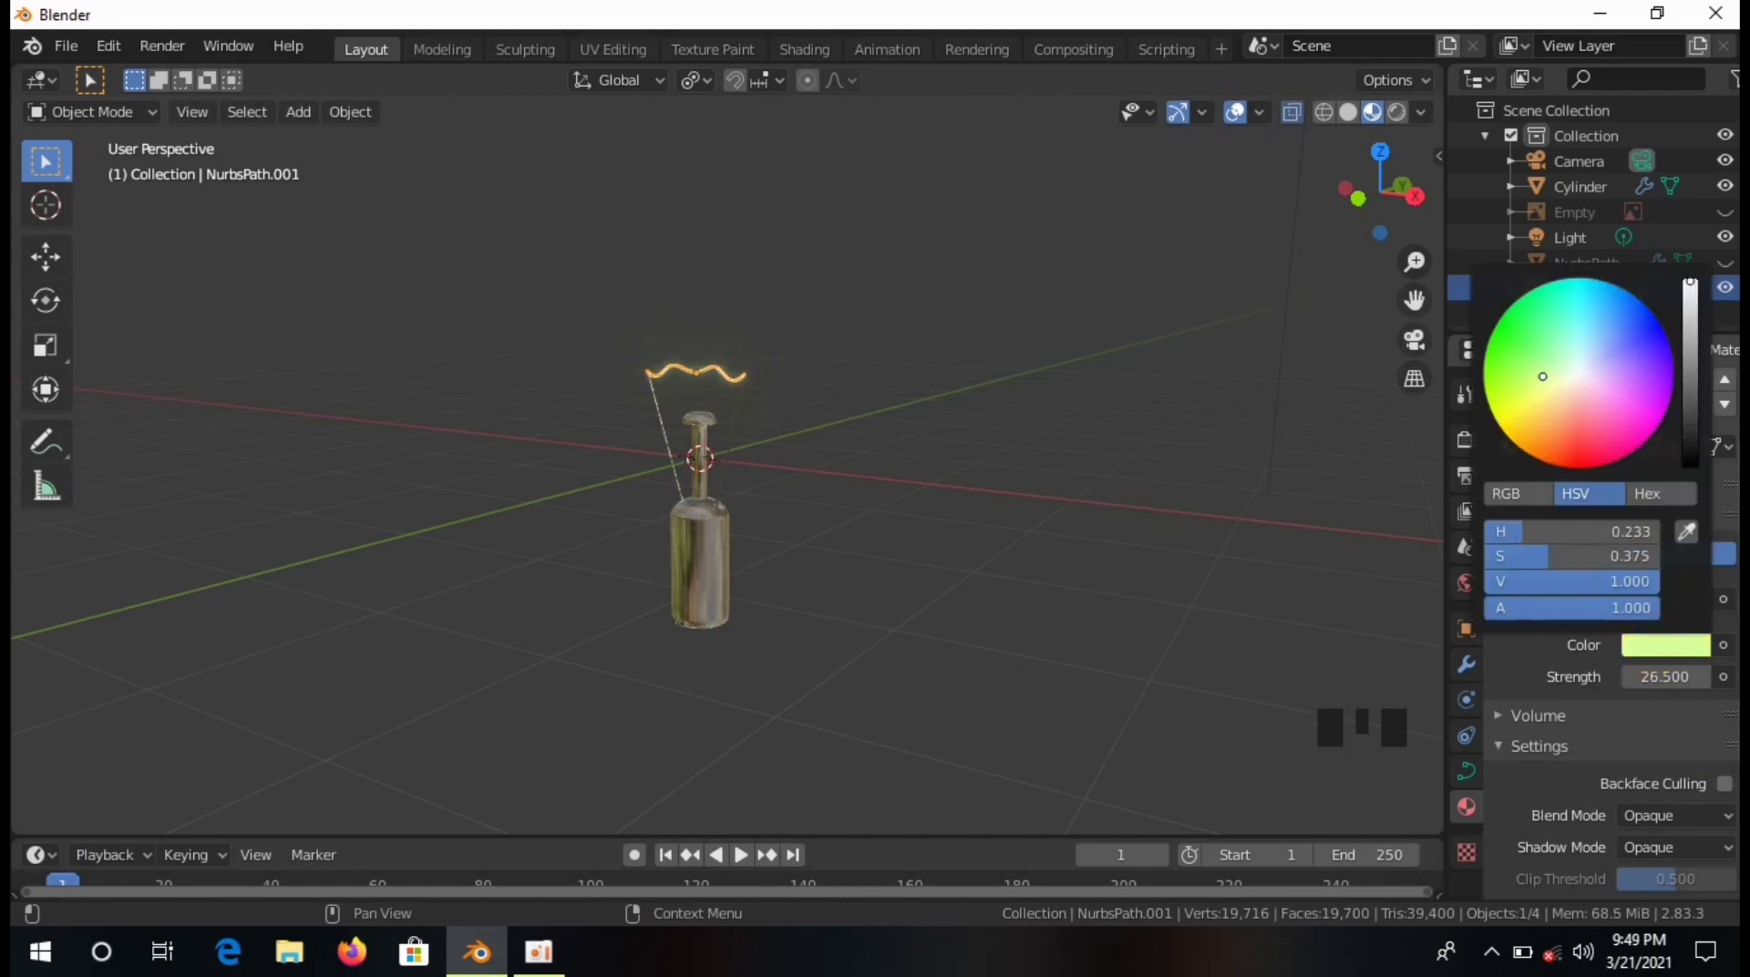
{"action": "left_click", "coordinate": [742, 343]}
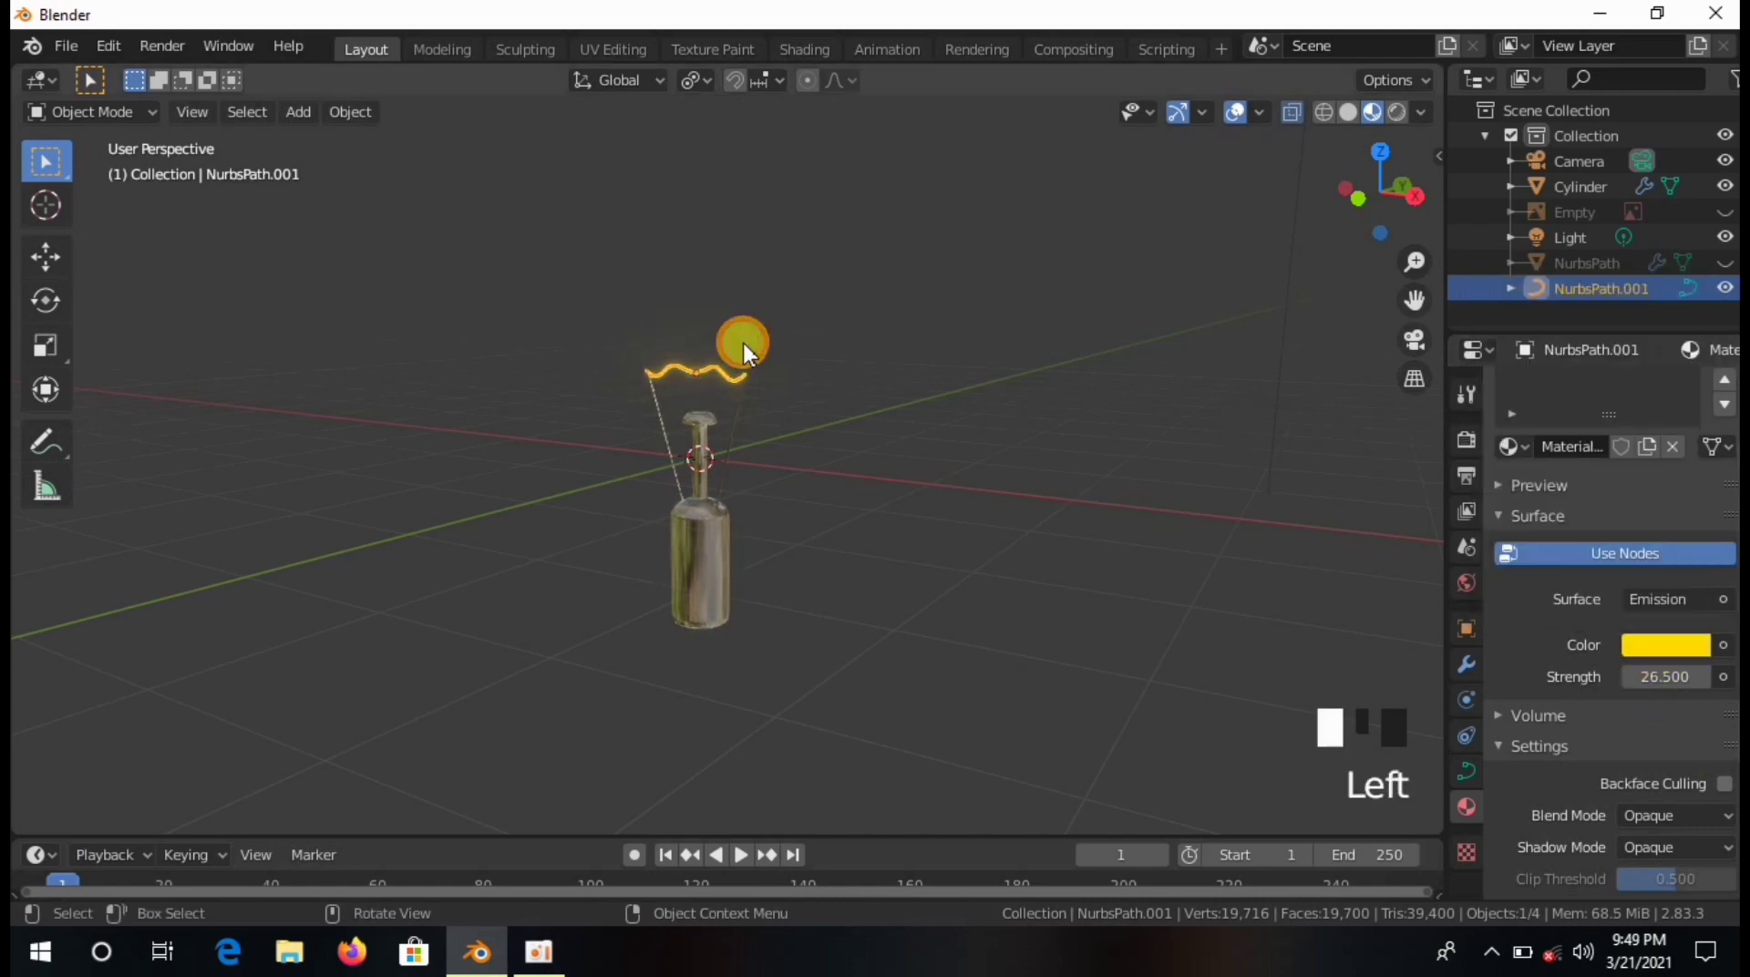
View the glowing filament from the front in rendered shading.
{"action": "key", "text": "KP_1"}
{"action": "scroll", "coordinate": [816, 472], "scroll_direction": "up", "scroll_amount": 4}
{"action": "left_click", "coordinate": [1392, 112]}
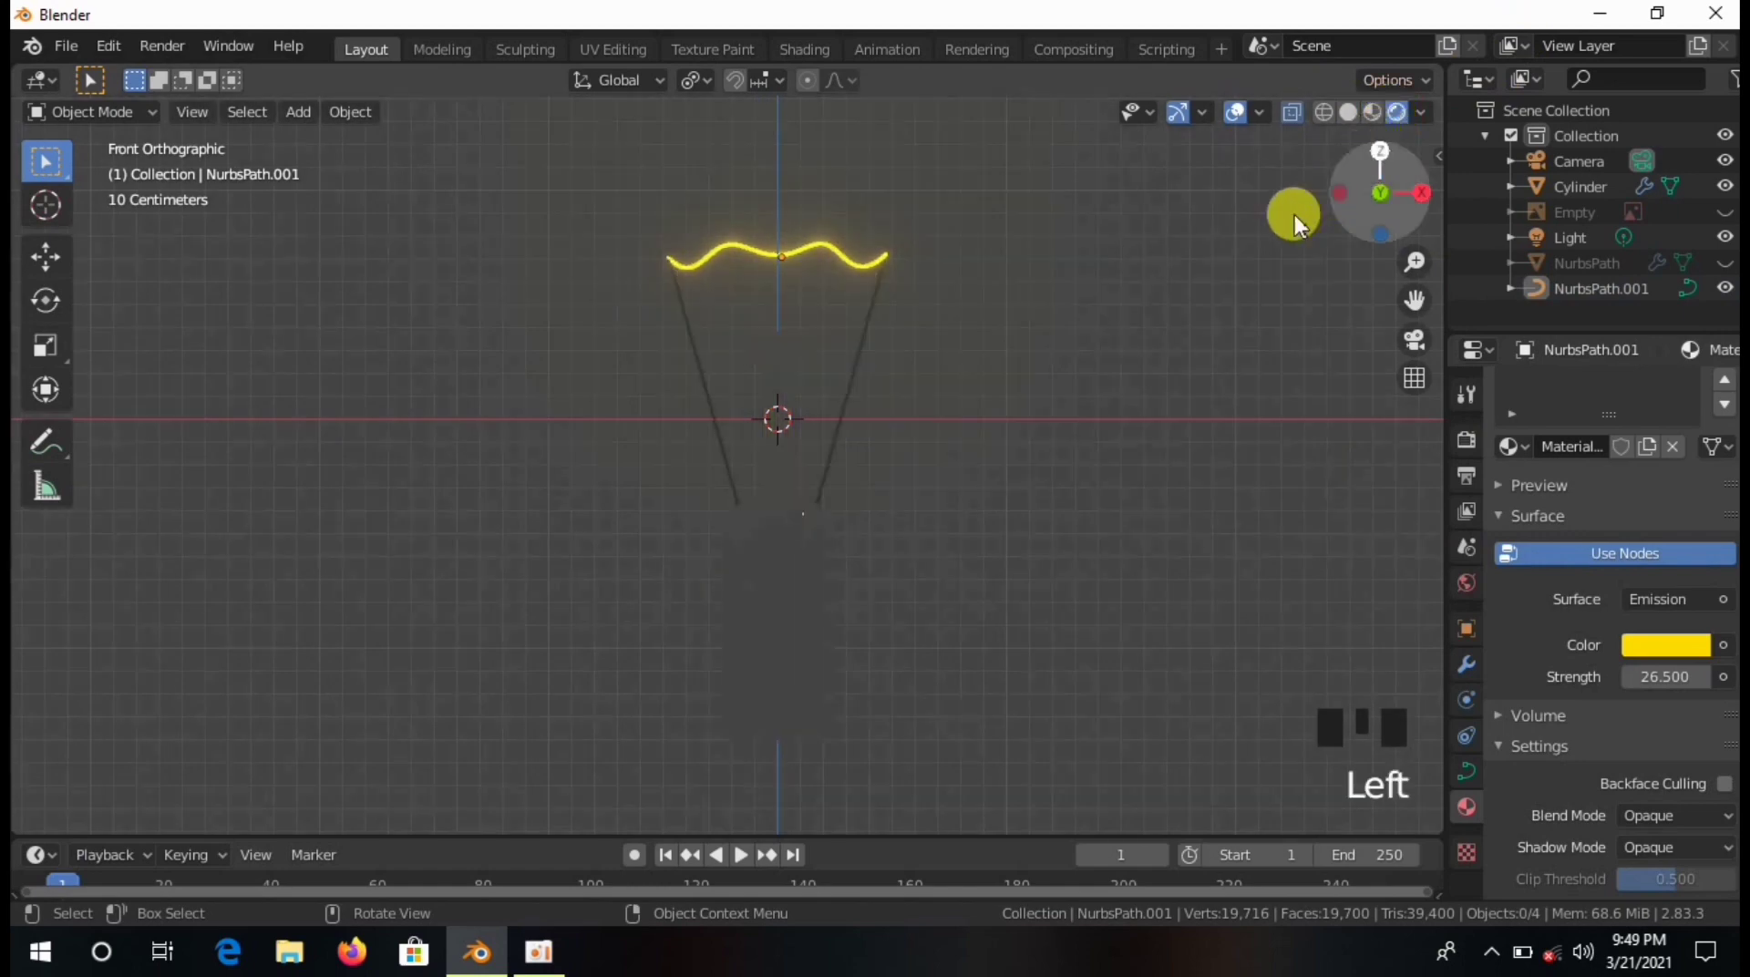
Reveal all hidden objects and select the glass bulb in an angled view.
{"action": "scroll", "coordinate": [1095, 322], "scroll_direction": "down", "scroll_amount": 4}
{"action": "key", "text": "alt+h"}
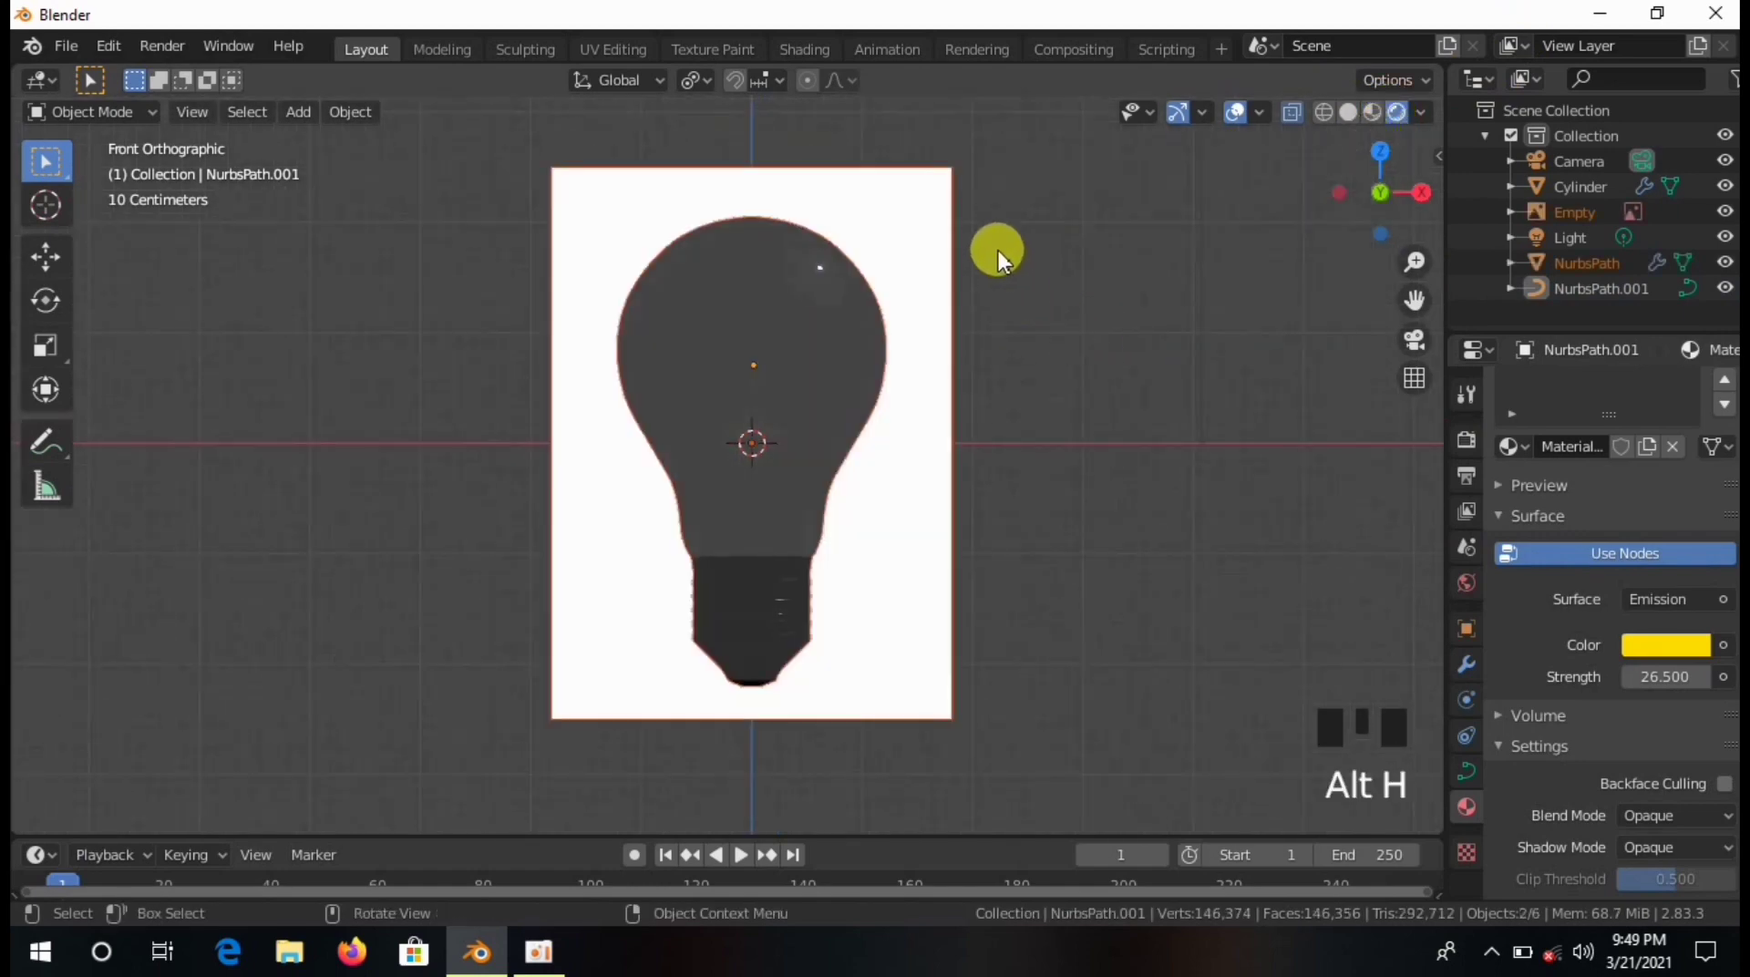
{"action": "middle_click_drag", "start_coordinate": [997, 249], "coordinate": [698, 421]}
{"action": "left_click", "coordinate": [723, 402]}
{"action": "left_click", "coordinate": [735, 387]}
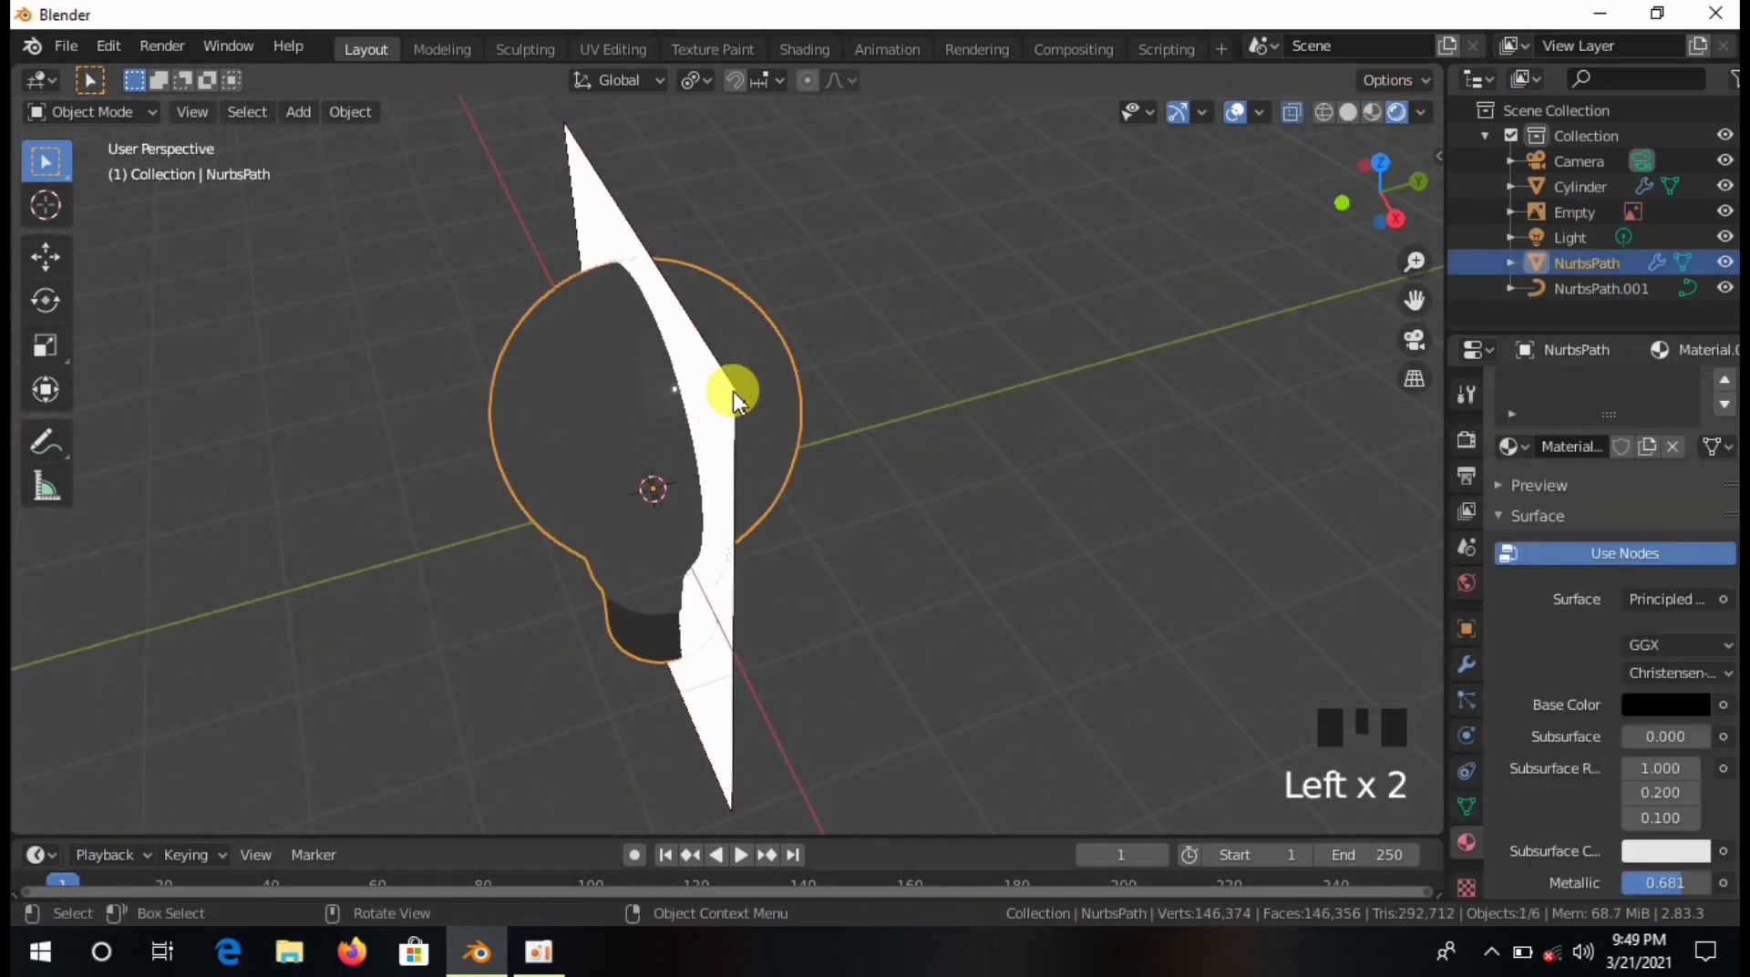
Hide the reference image plane standing through the bulb.
{"action": "left_click", "coordinate": [719, 359]}
{"action": "key", "text": "h"}
{"action": "middle_click_drag", "start_coordinate": [812, 352], "coordinate": [1725, 350]}
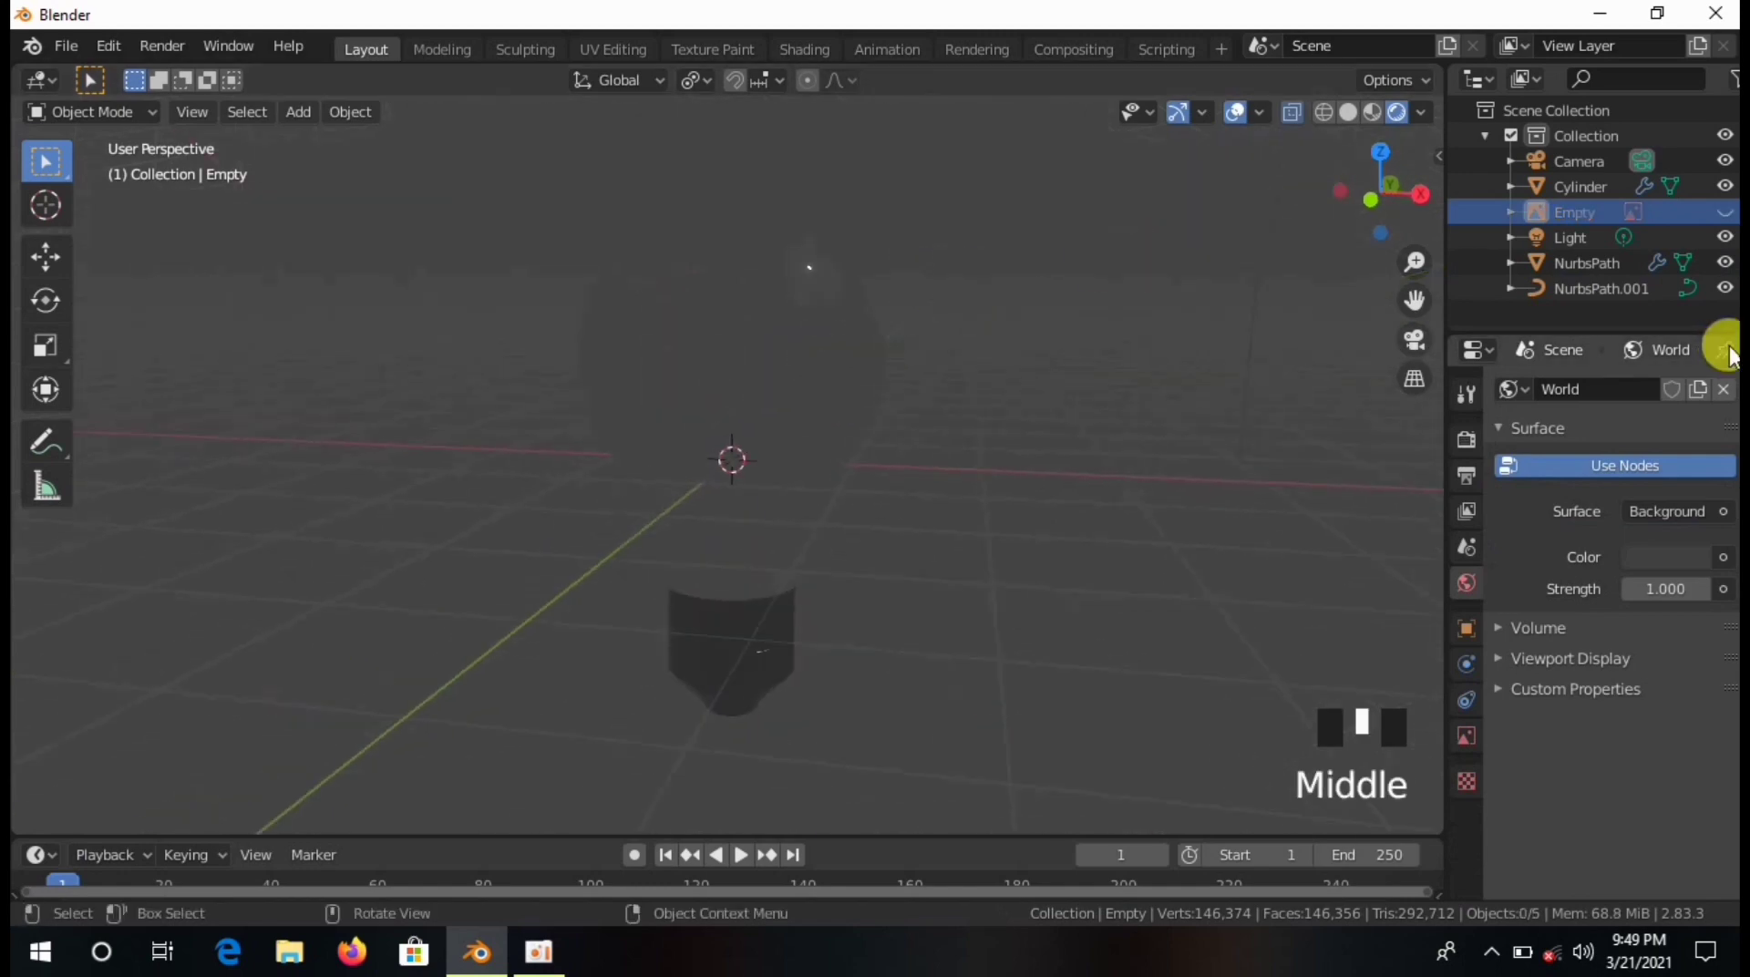
Set the scene's render engine to Cycles.
{"action": "left_click", "coordinate": [1466, 439]}
{"action": "left_click", "coordinate": [1686, 389]}
{"action": "left_click", "coordinate": [1680, 472]}
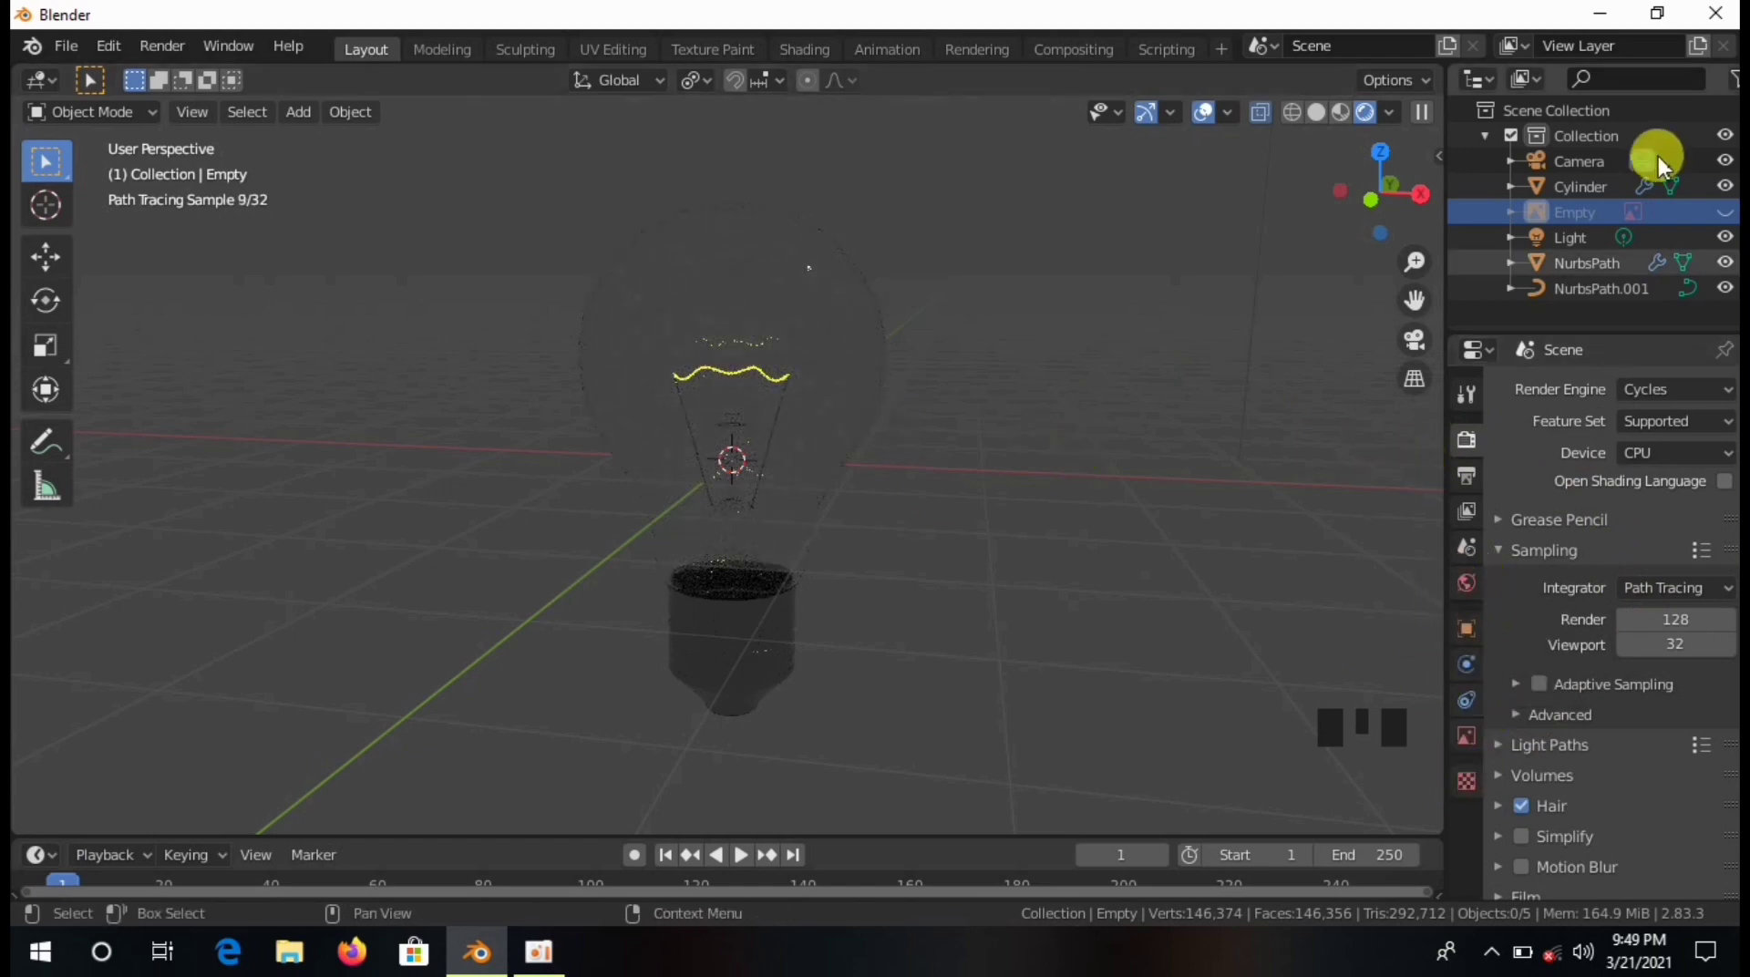
Select the filament curve, set its emission strength to 200 and fine-tune it to 215.1.
{"action": "left_click", "coordinate": [1640, 288]}
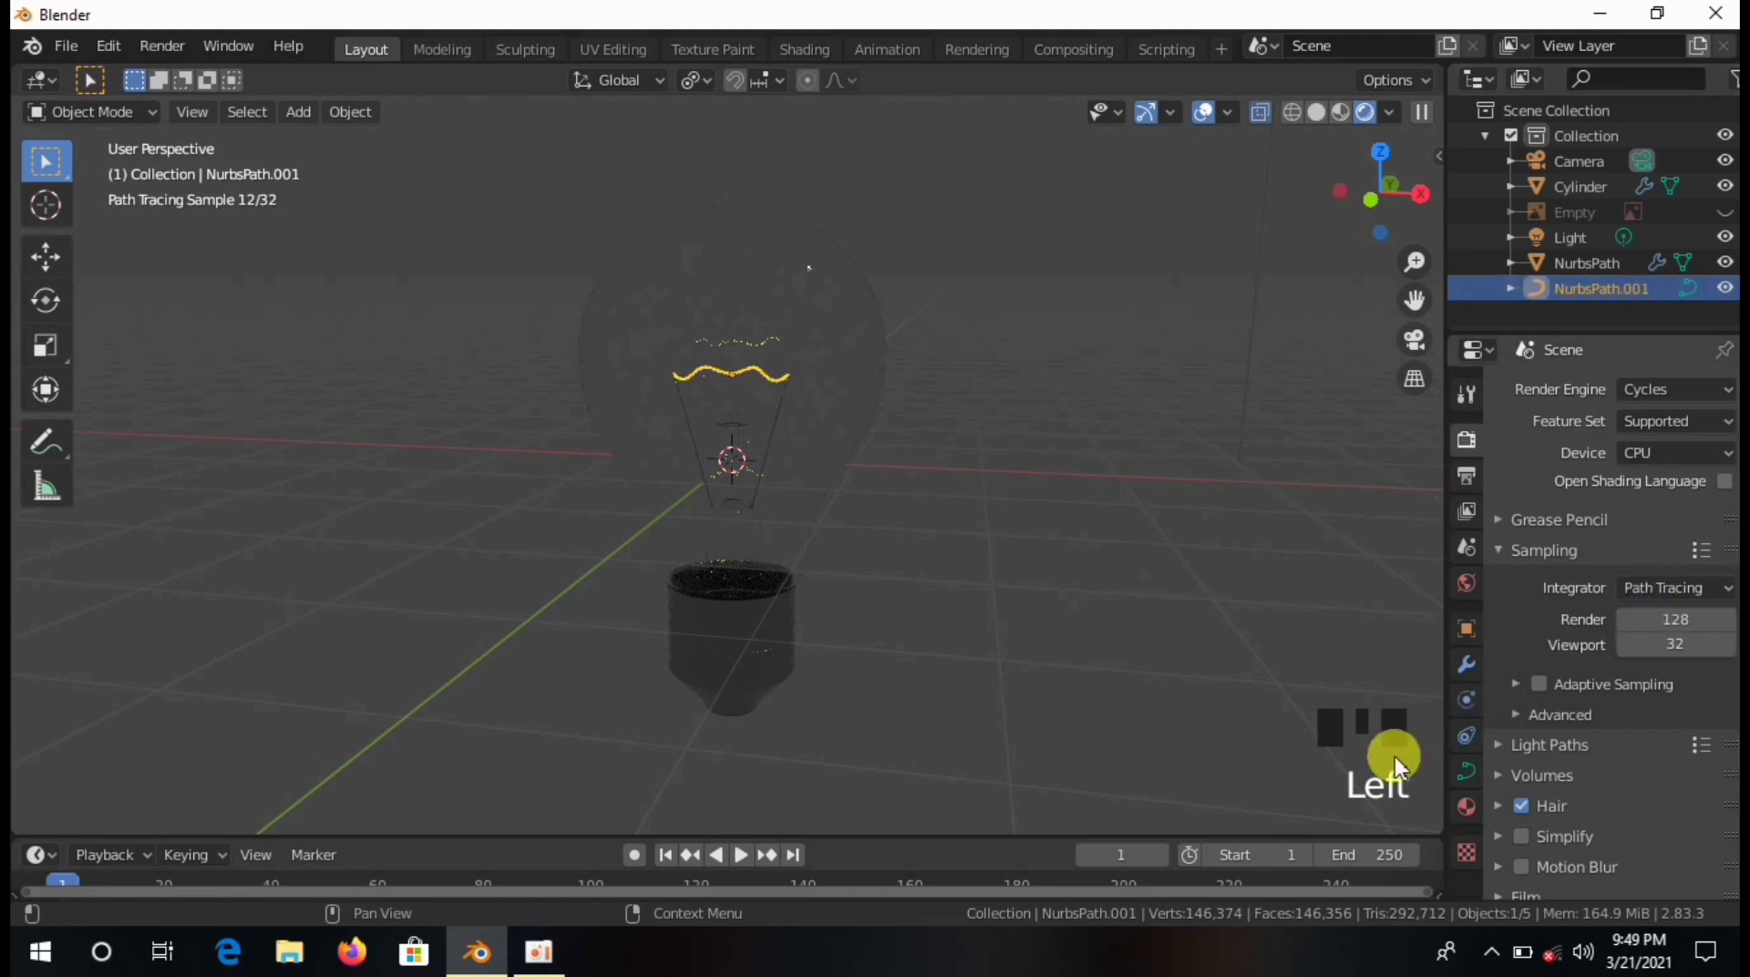
{"action": "left_click", "coordinate": [1466, 806]}
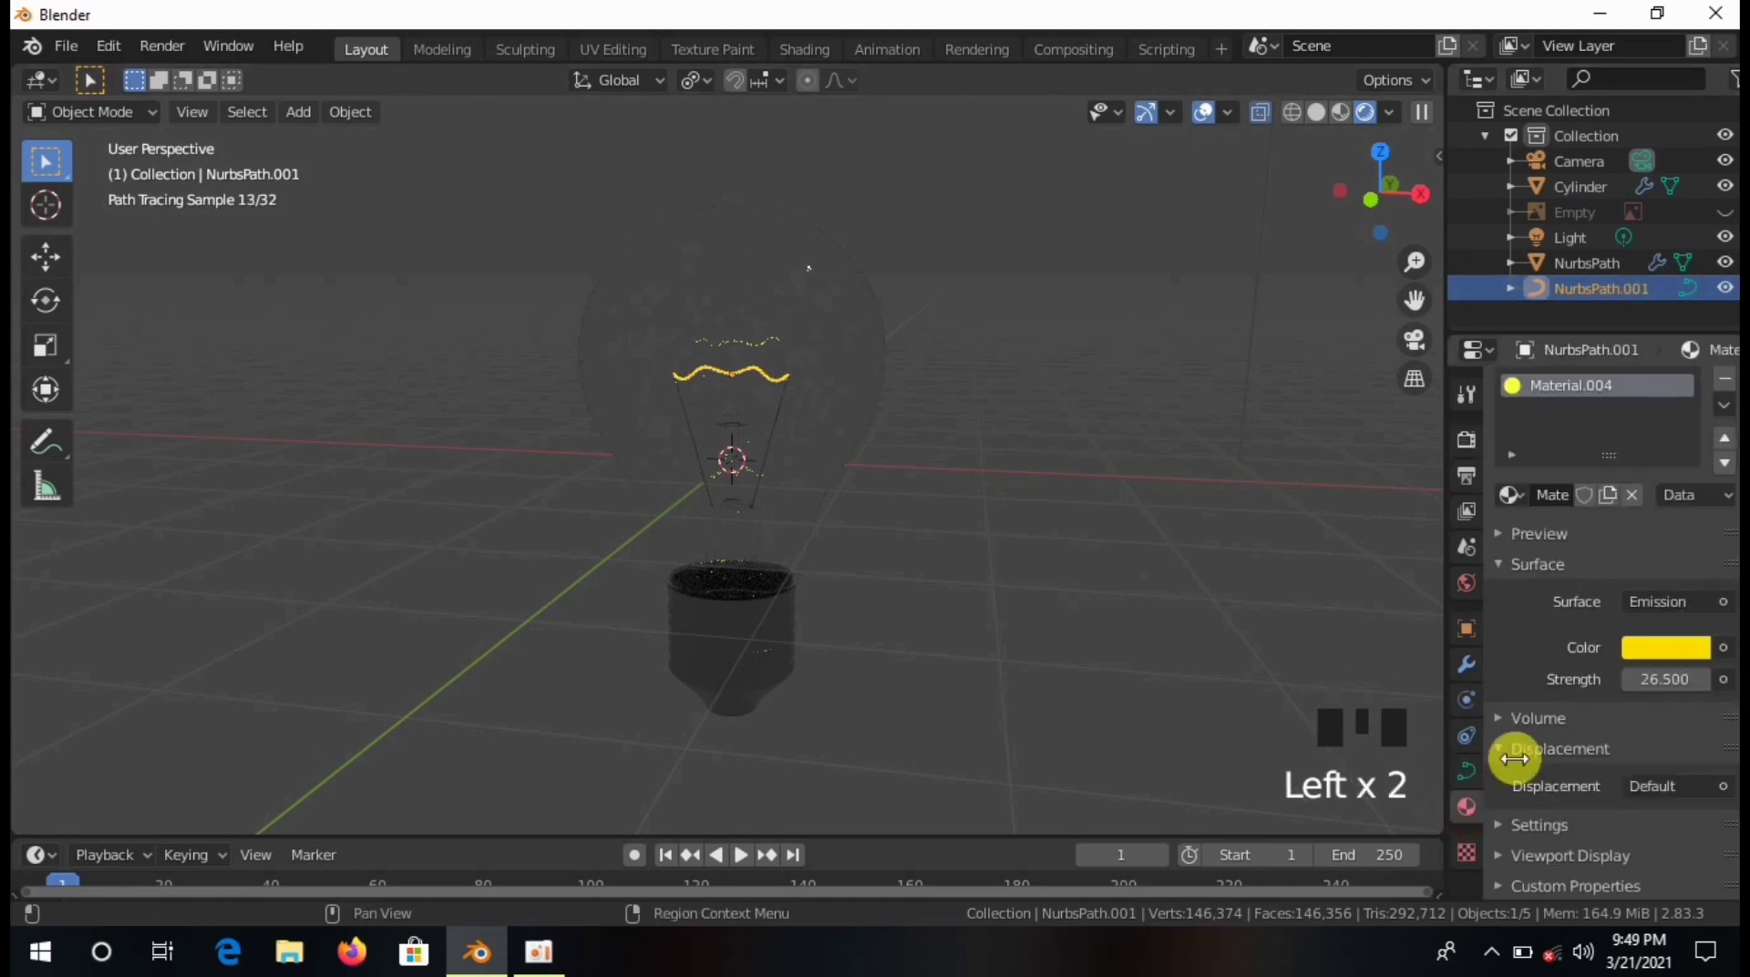
{"action": "left_click", "coordinate": [1667, 679]}
{"action": "type", "text": "2"}
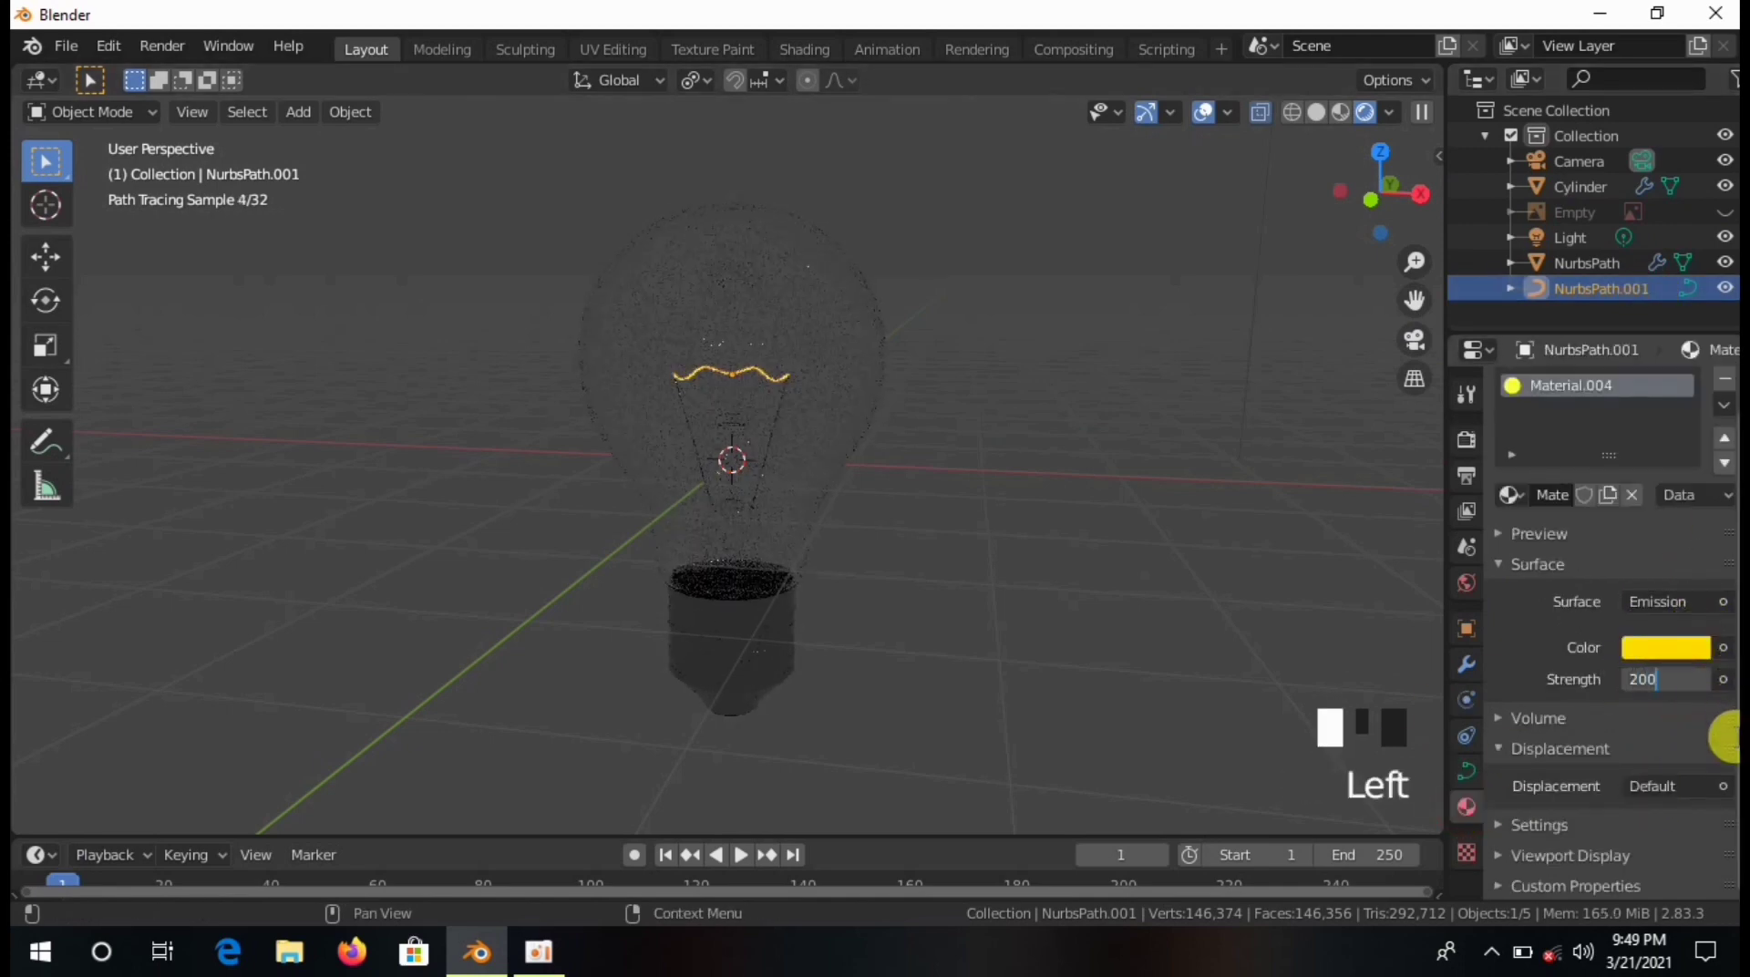
{"action": "type", "text": "00"}
{"action": "key", "text": "Return"}
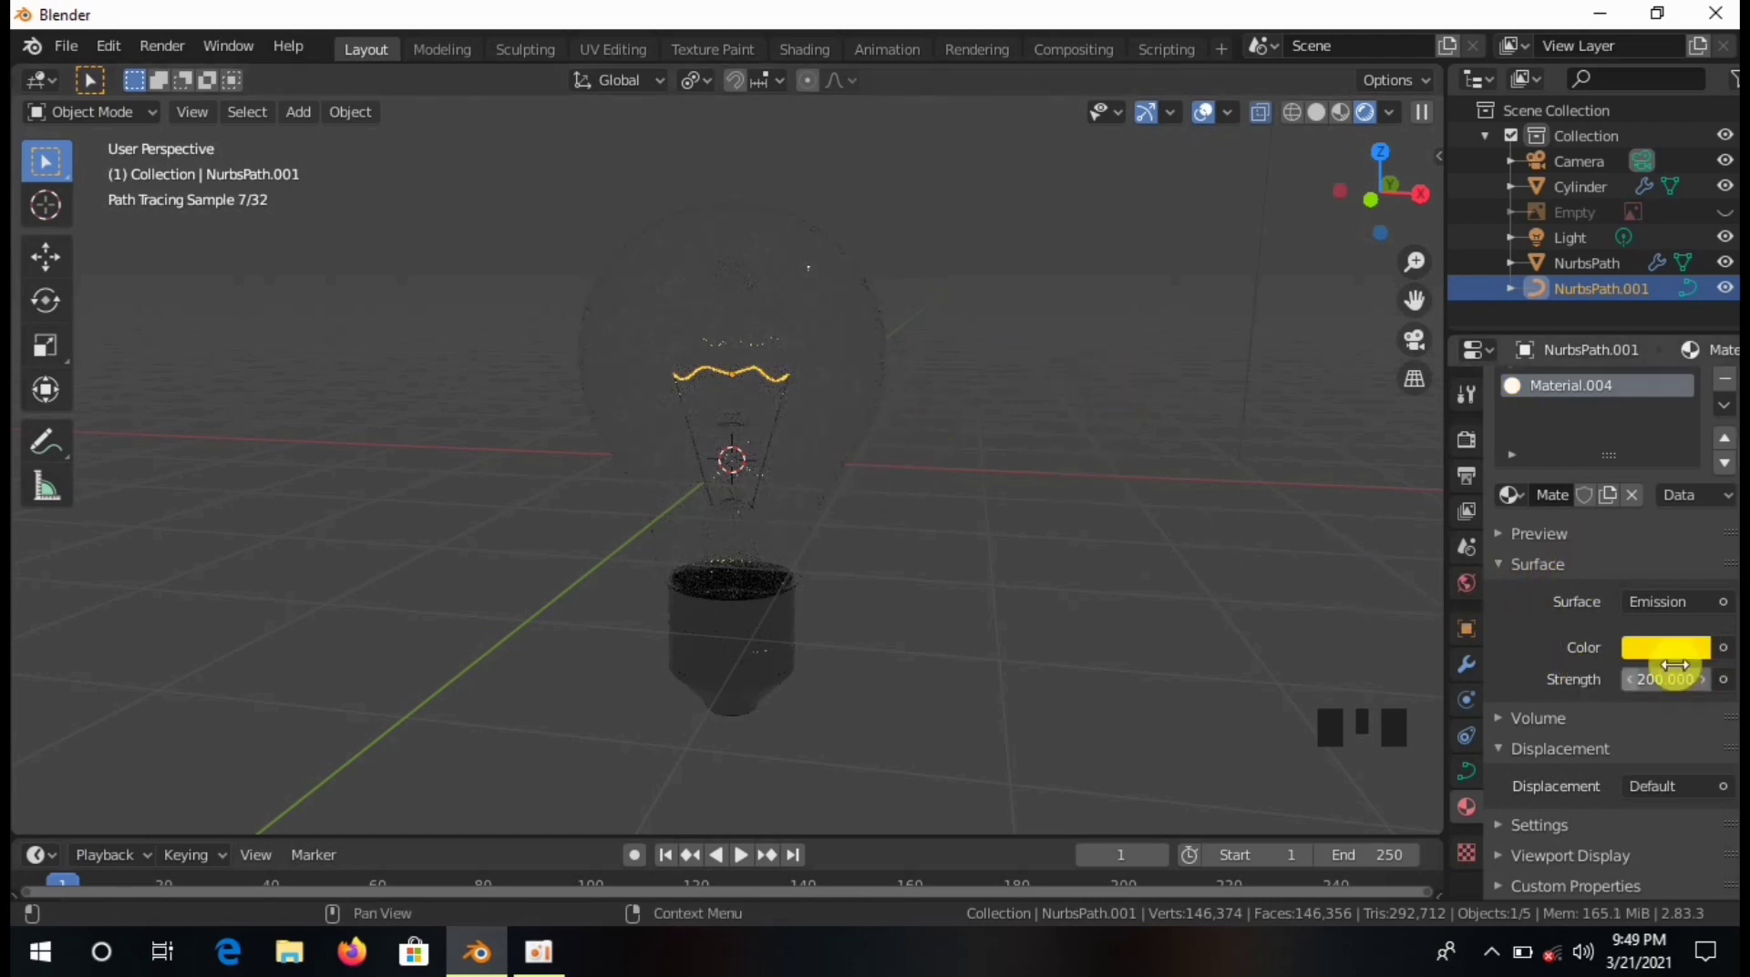
{"action": "left_click_drag", "start_coordinate": [1666, 679], "coordinate": [1695, 678]}
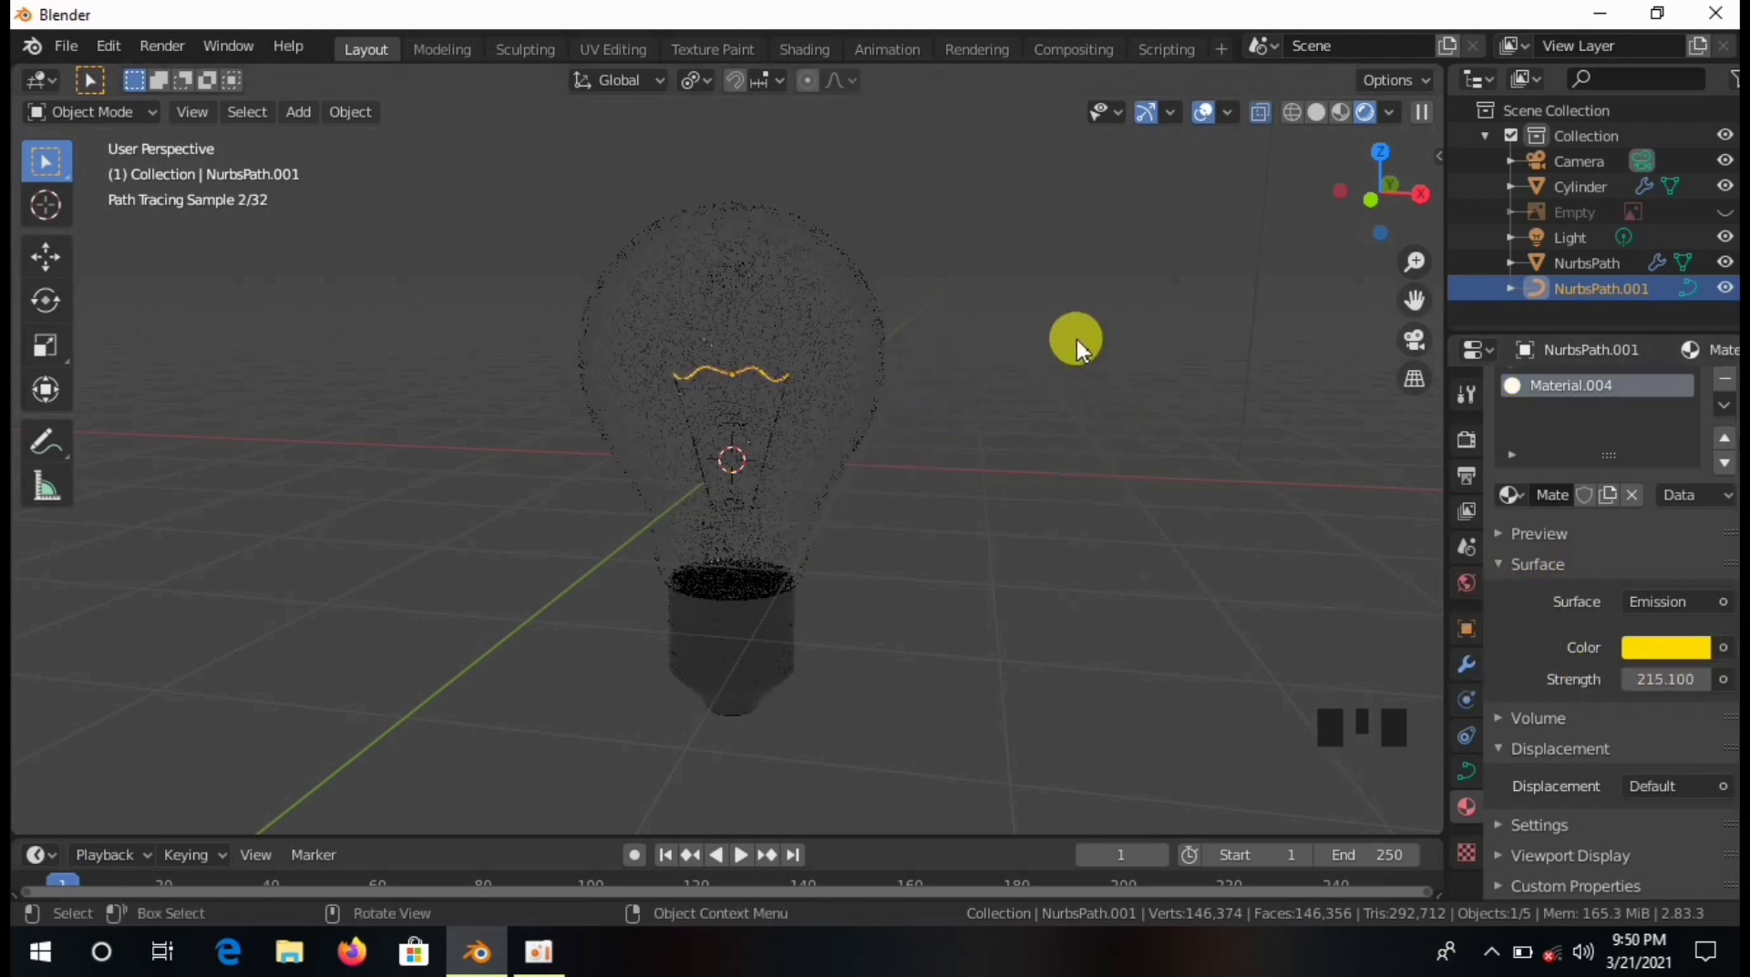
Switch the viewport to material preview shading and delete the light and the camera.
{"action": "scroll", "coordinate": [1113, 403], "scroll_direction": "down", "scroll_amount": 2}
{"action": "middle_click_drag", "start_coordinate": [1114, 403], "coordinate": [1046, 399]}
{"action": "left_click", "coordinate": [1334, 111]}
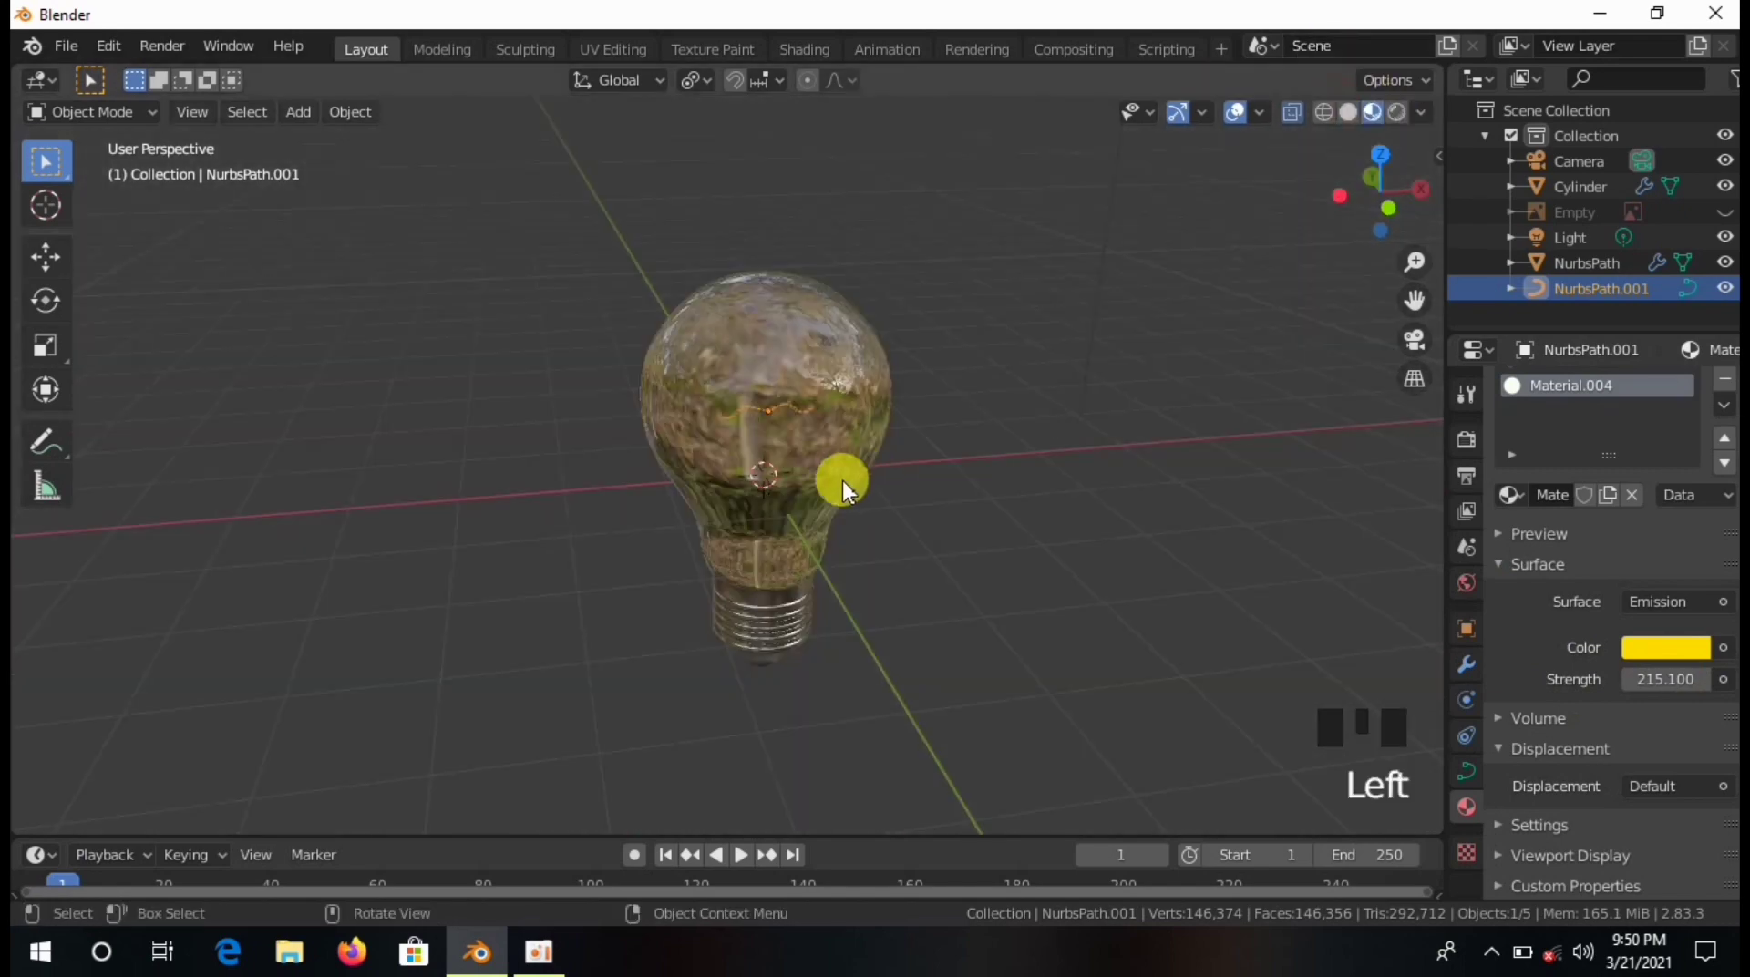
{"action": "scroll", "coordinate": [953, 423], "scroll_direction": "down", "scroll_amount": 6}
{"action": "left_click", "coordinate": [1008, 328]}
{"action": "key", "text": "Delete"}
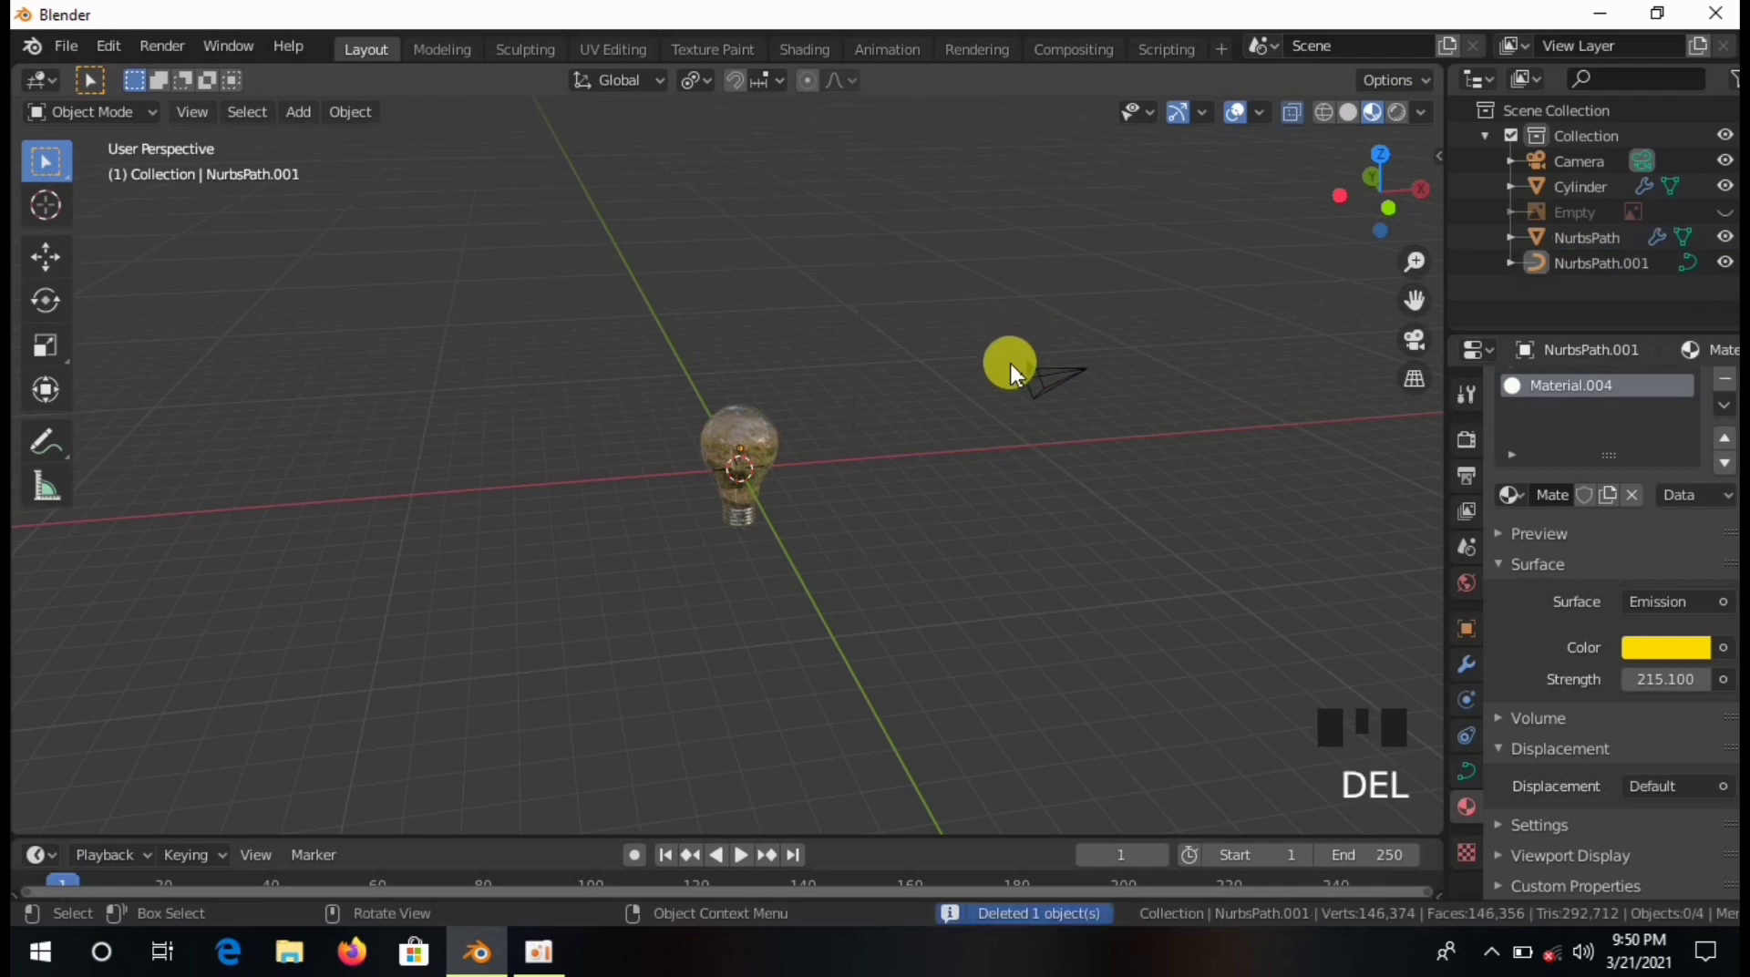
{"action": "left_click", "coordinate": [1063, 392]}
{"action": "key", "text": "Delete"}
Select all bulb parts and move them up in front view until the base sits just above the world origin.
{"action": "scroll", "coordinate": [738, 539], "scroll_direction": "up", "scroll_amount": 3}
{"action": "key", "text": "a"}
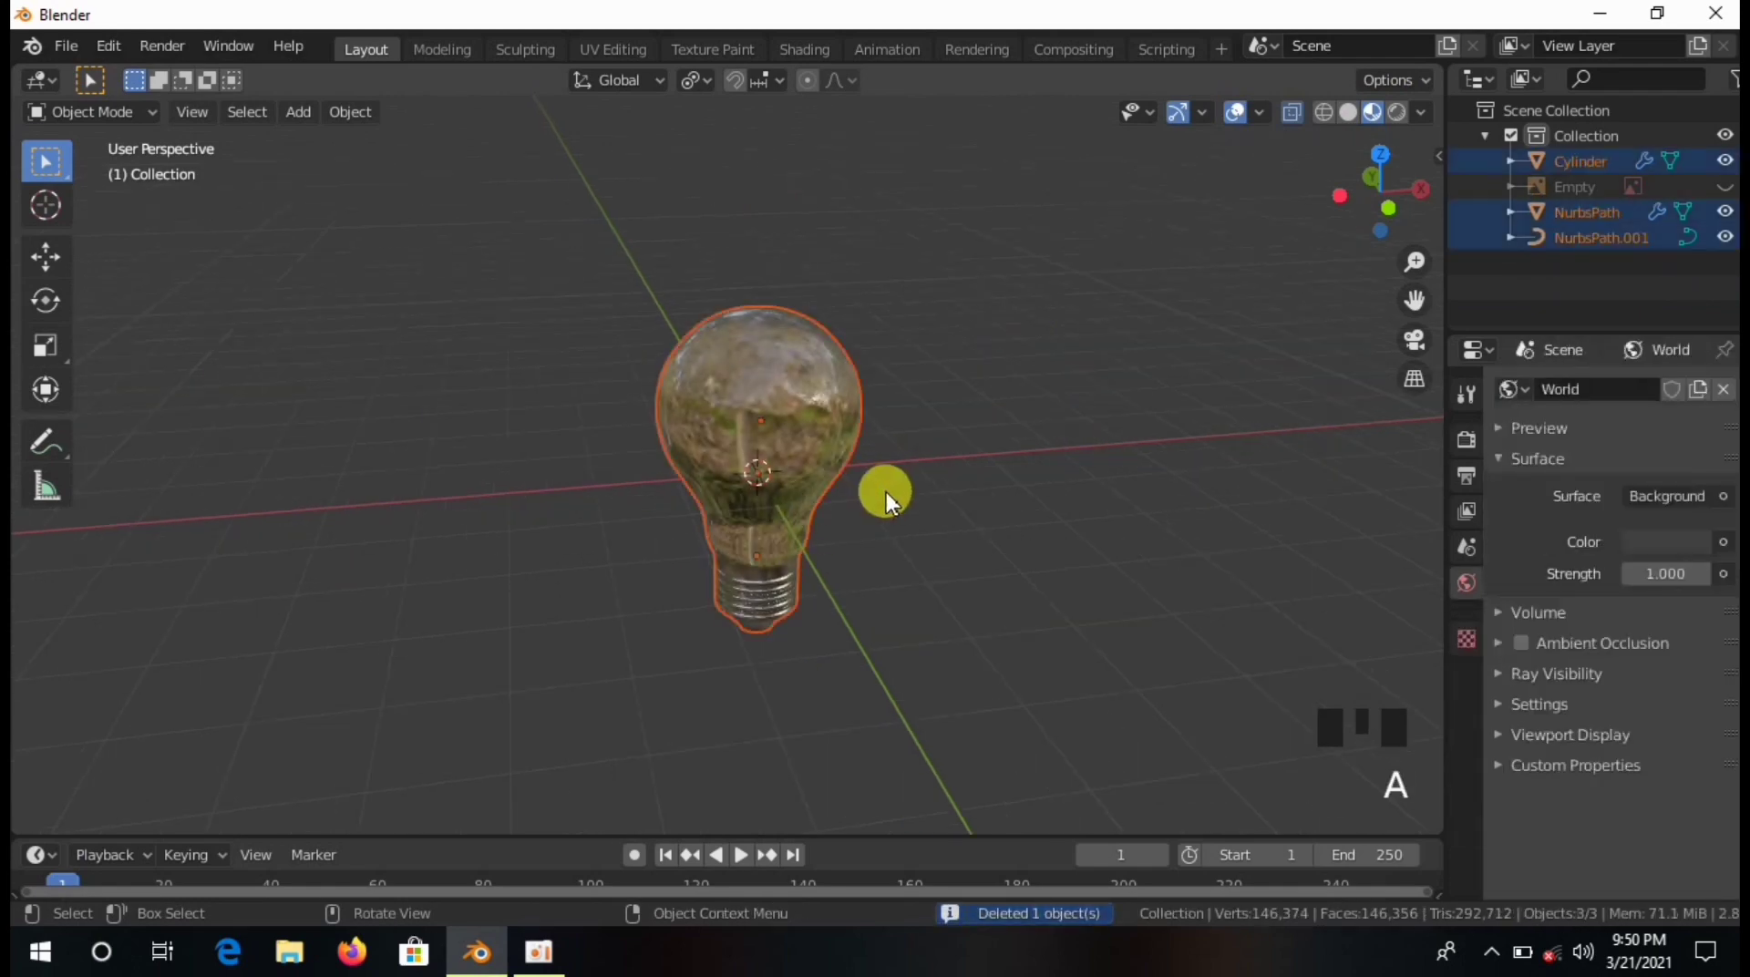
{"action": "key", "text": "g"}
{"action": "key", "text": "z"}
{"action": "left_click", "coordinate": [903, 300]}
{"action": "key", "text": "KP_1"}
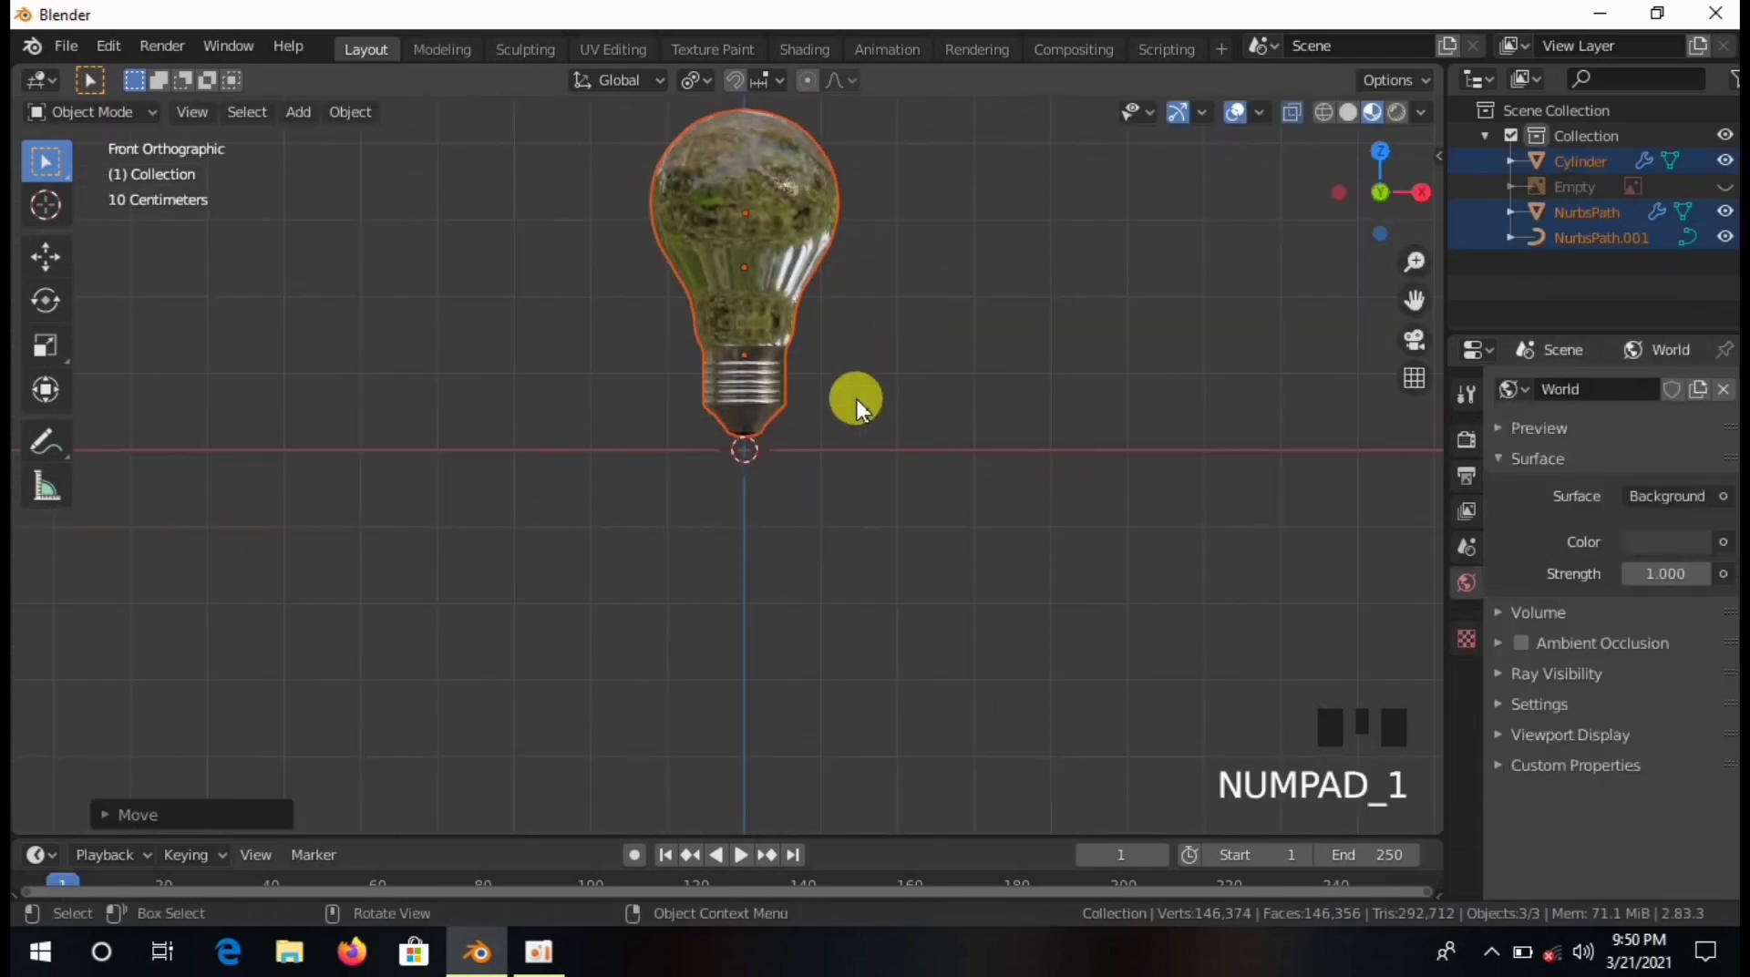
{"action": "scroll", "coordinate": [875, 402], "scroll_direction": "up", "scroll_amount": 4}
{"action": "key", "text": "g"}
{"action": "left_click", "coordinate": [890, 406]}
{"action": "scroll", "coordinate": [889, 410], "scroll_direction": "down", "scroll_amount": 4}
{"action": "middle_click_drag", "start_coordinate": [883, 426], "coordinate": [796, 488], "text": "shift"}
{"action": "key", "text": "r"}
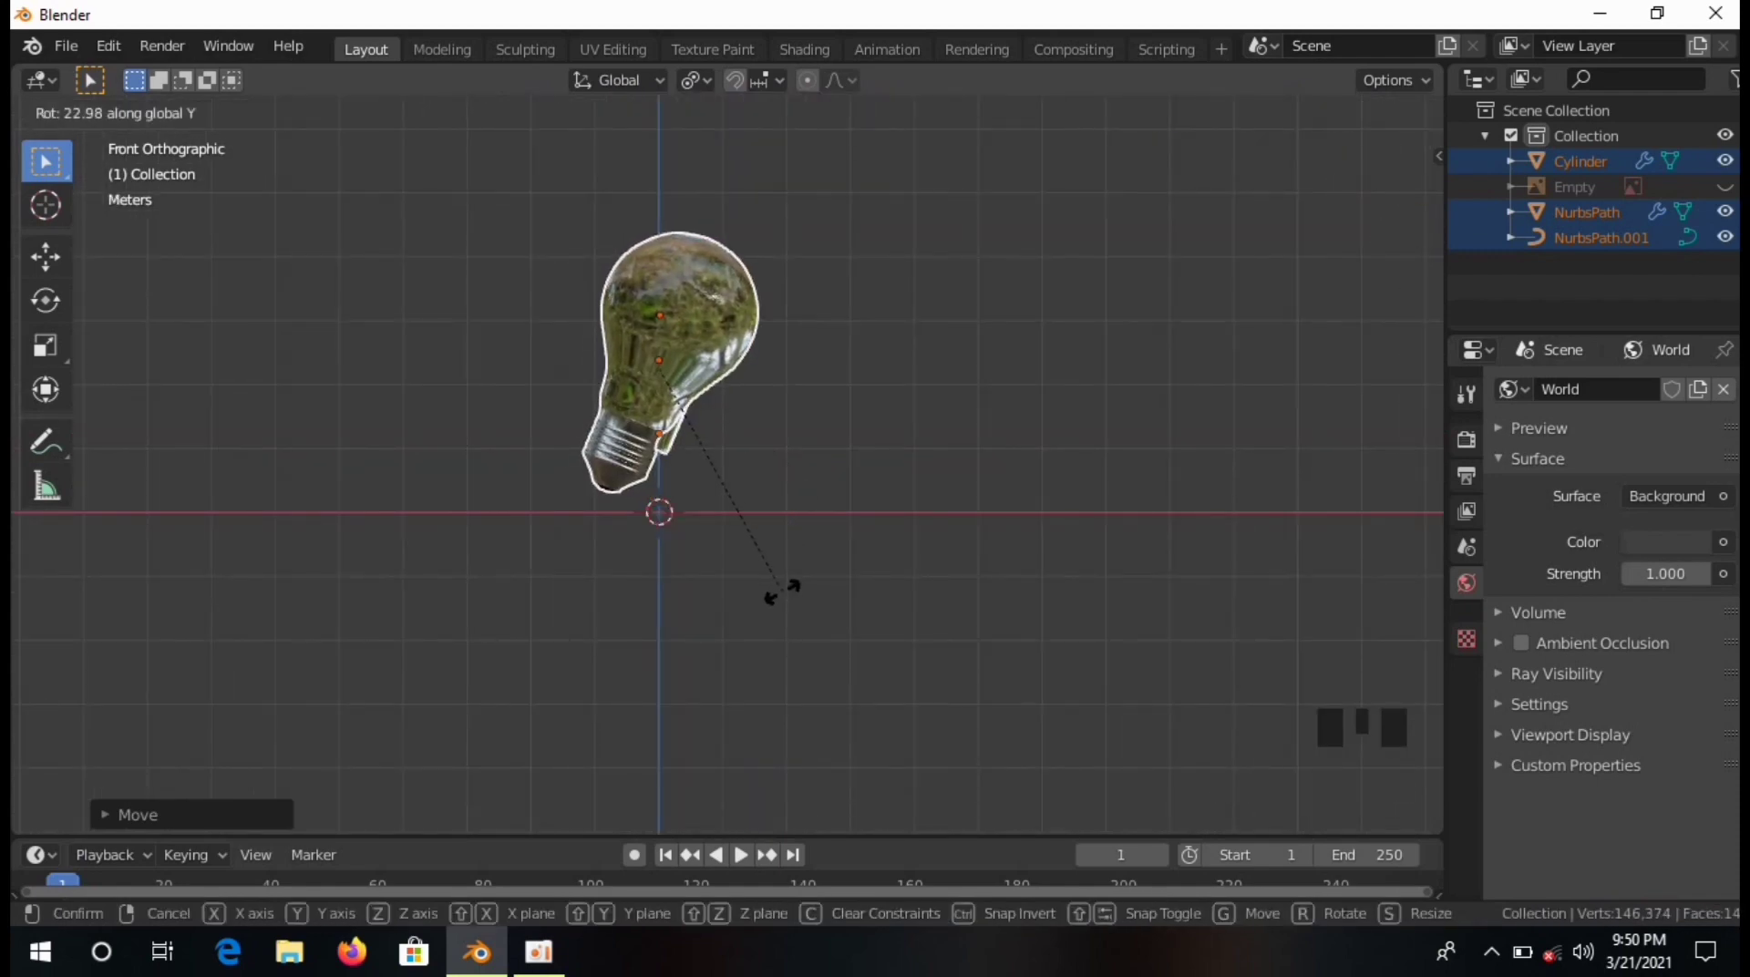
{"action": "right_click", "coordinate": [749, 697]}
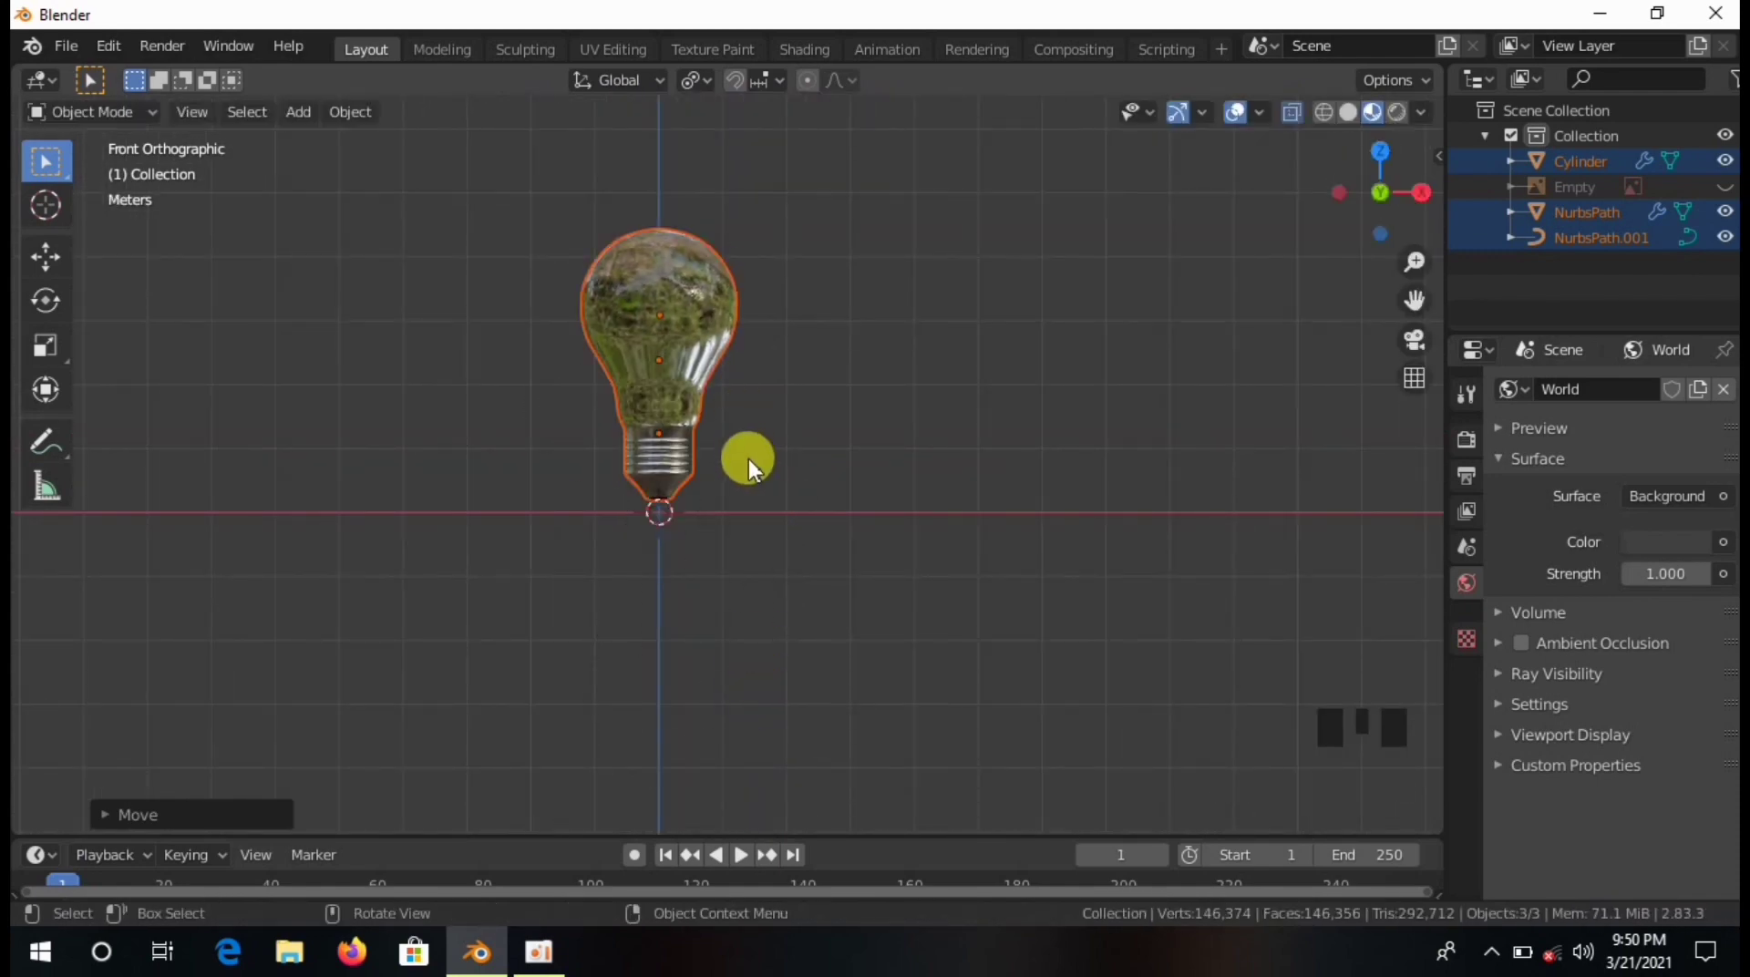
{"action": "key", "text": "r"}
{"action": "right_click", "coordinate": [698, 476]}
{"action": "key", "text": "g"}
{"action": "key", "text": "z"}
{"action": "right_click", "coordinate": [758, 414]}
Select all bulb parts and join them into a single object.
{"action": "key", "text": "ctrl+j"}
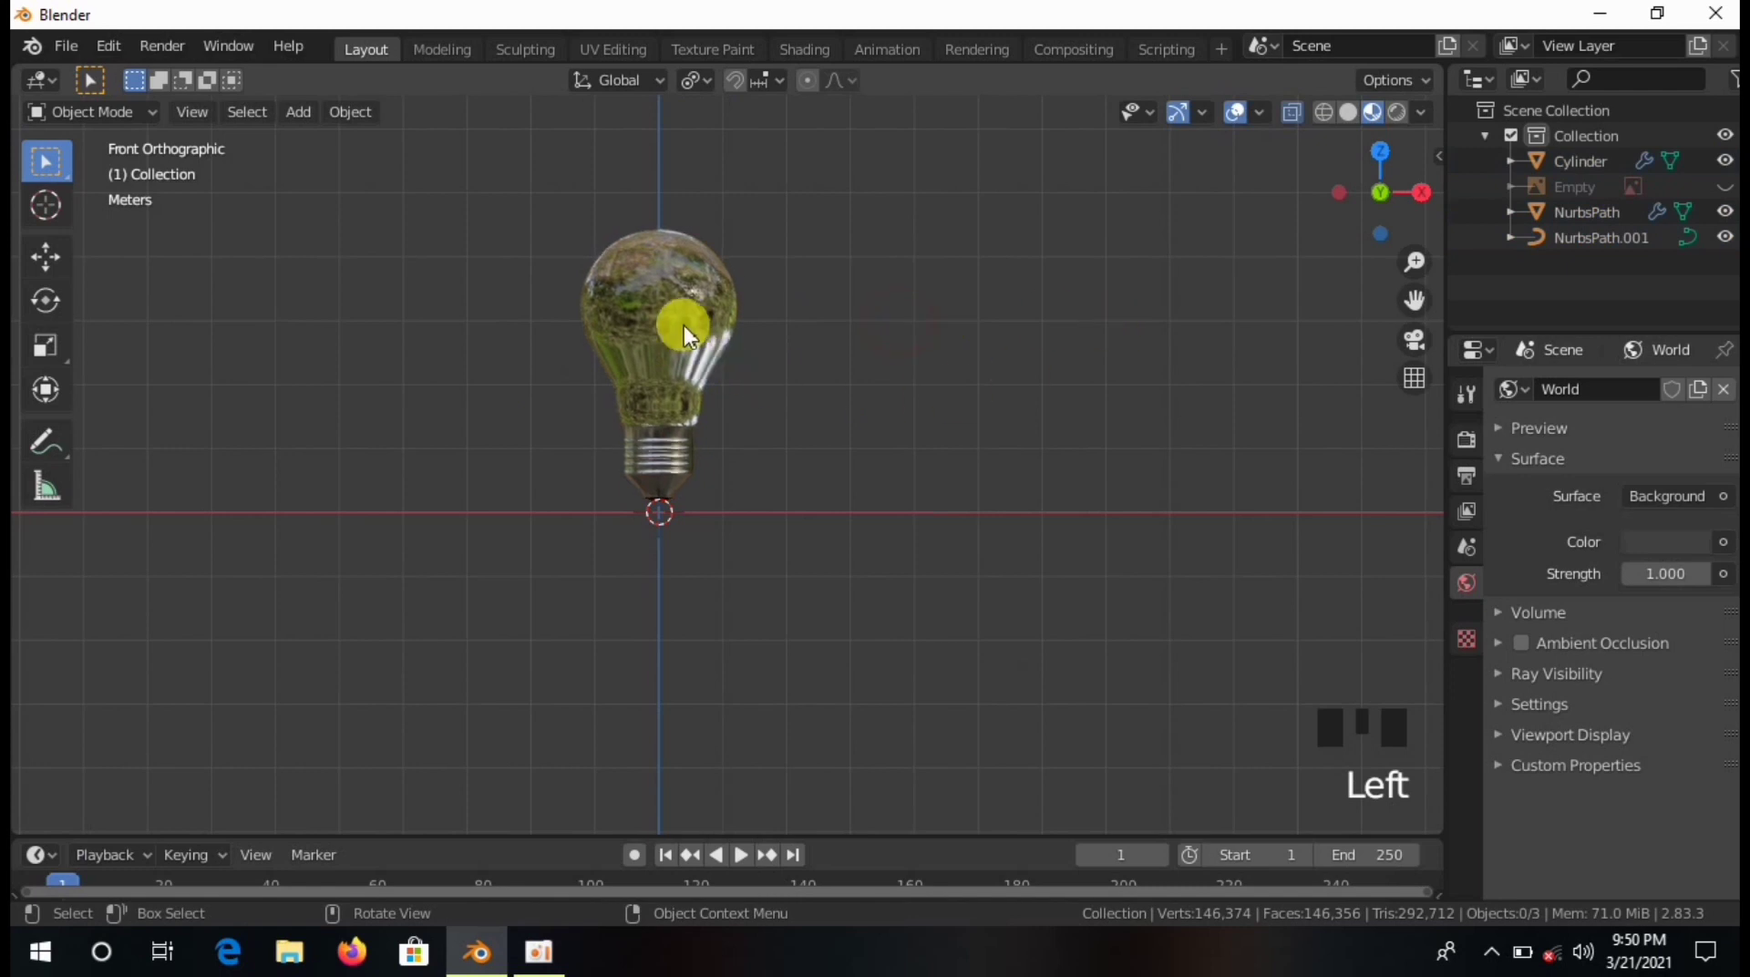
{"action": "key", "text": "a"}
{"action": "key", "text": "ctrl+j"}
{"action": "key", "text": "ctrl+j"}
{"action": "key", "text": "ctrl+j"}
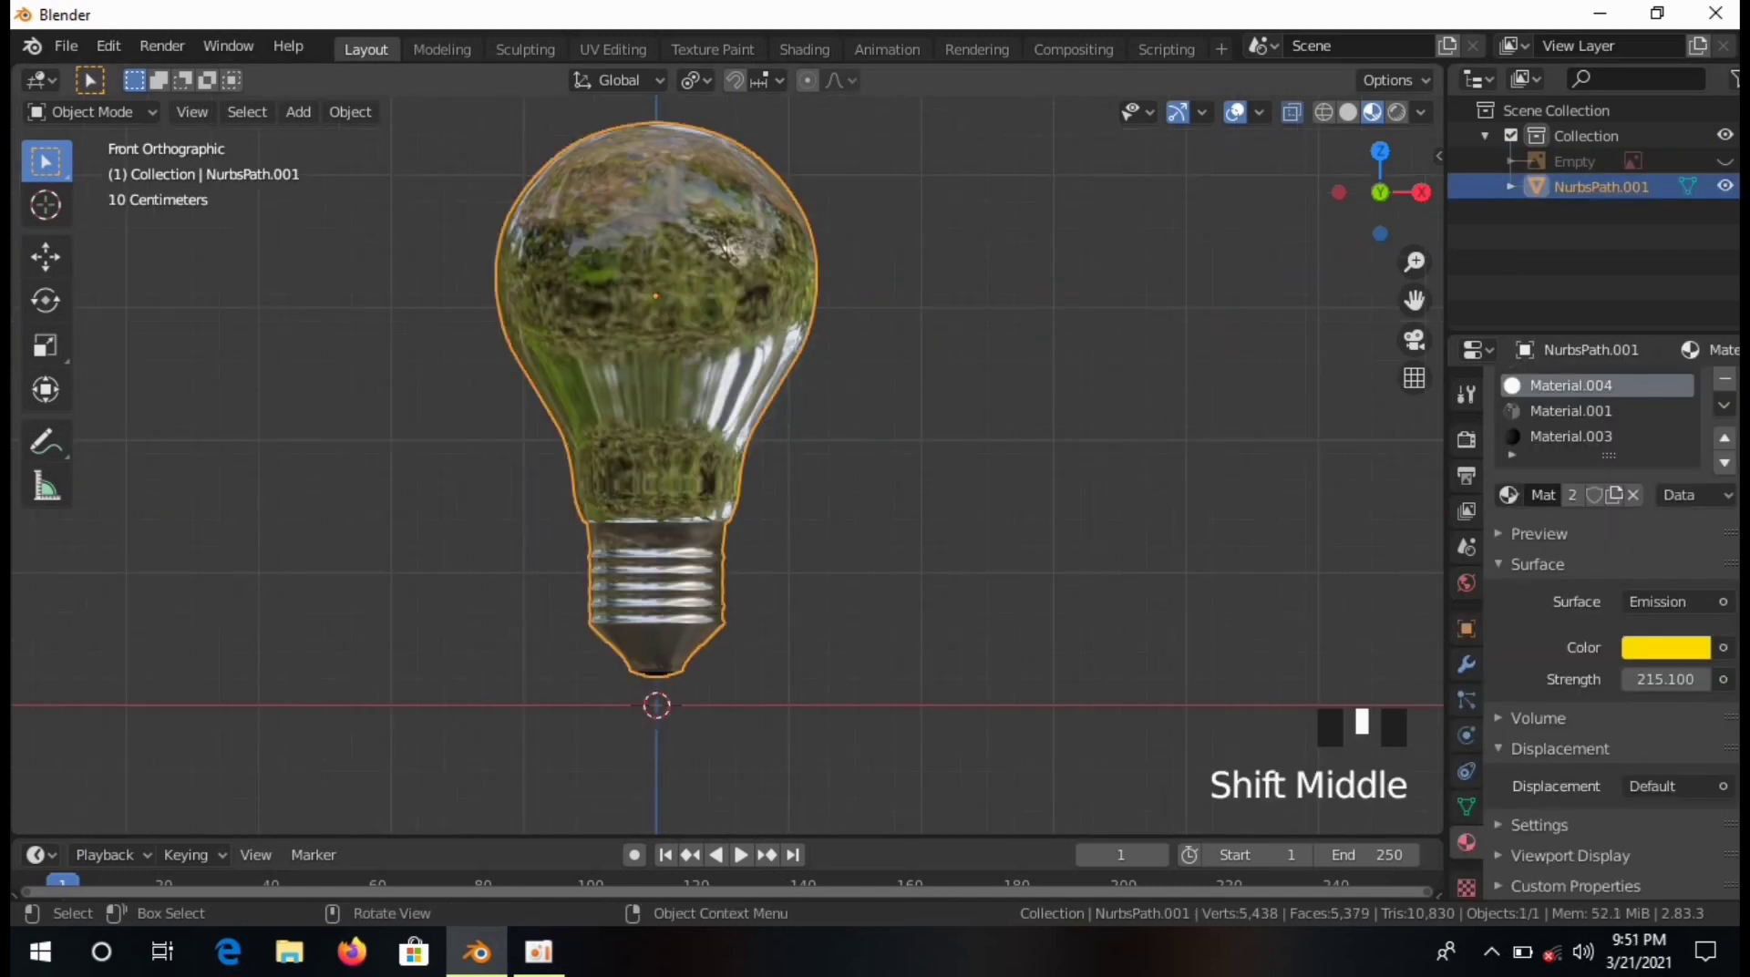
Rotate the joined bulb clockwise onto its side in front view and lower it along Z close to the ground line.
{"action": "key", "text": "r"}
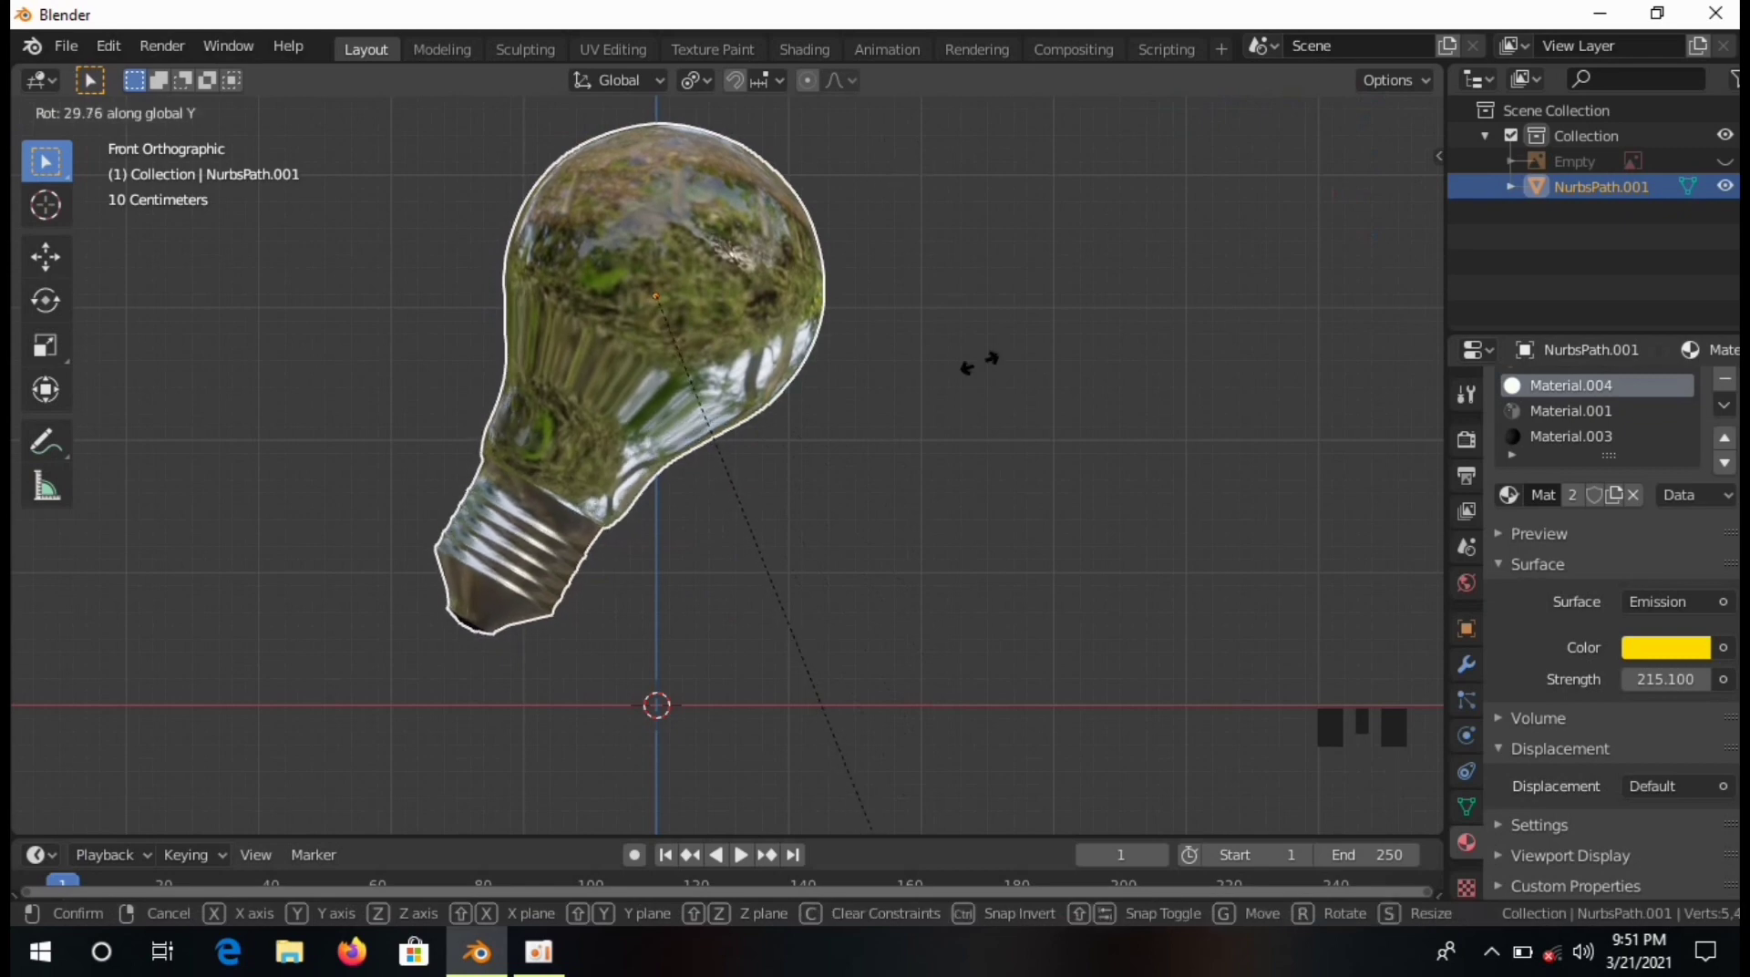
{"action": "left_click", "coordinate": [555, 707]}
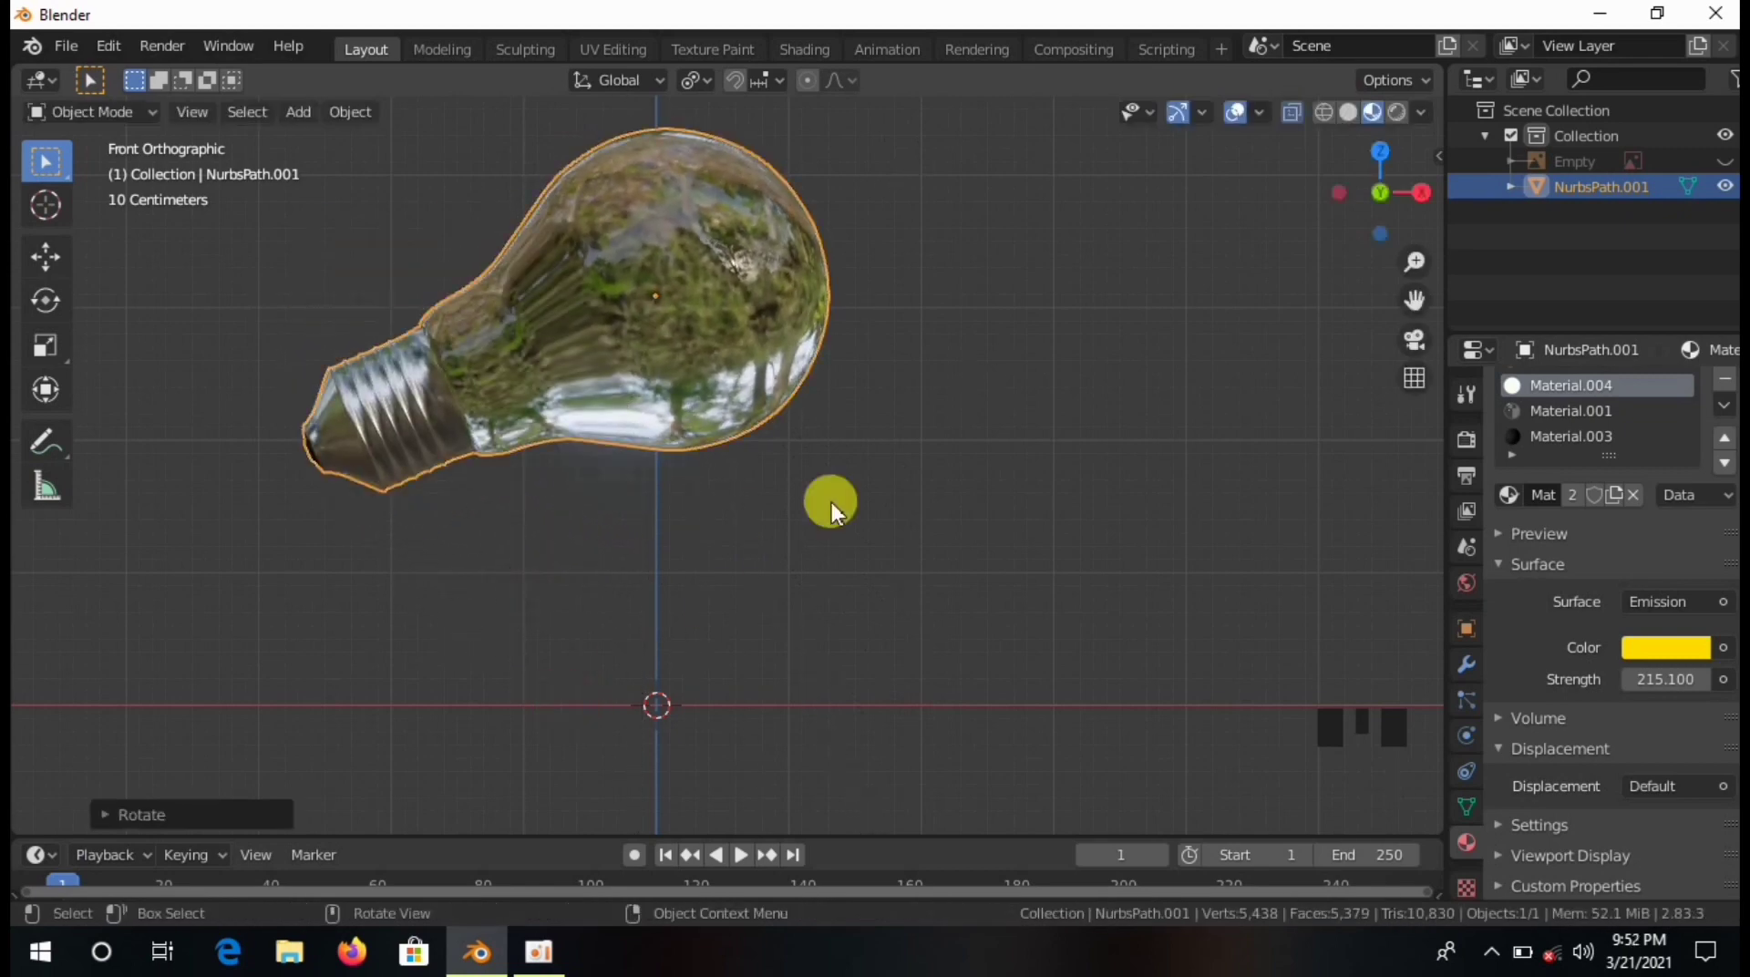
{"action": "key", "text": "g"}
{"action": "key", "text": "z"}
{"action": "left_click", "coordinate": [975, 683]}
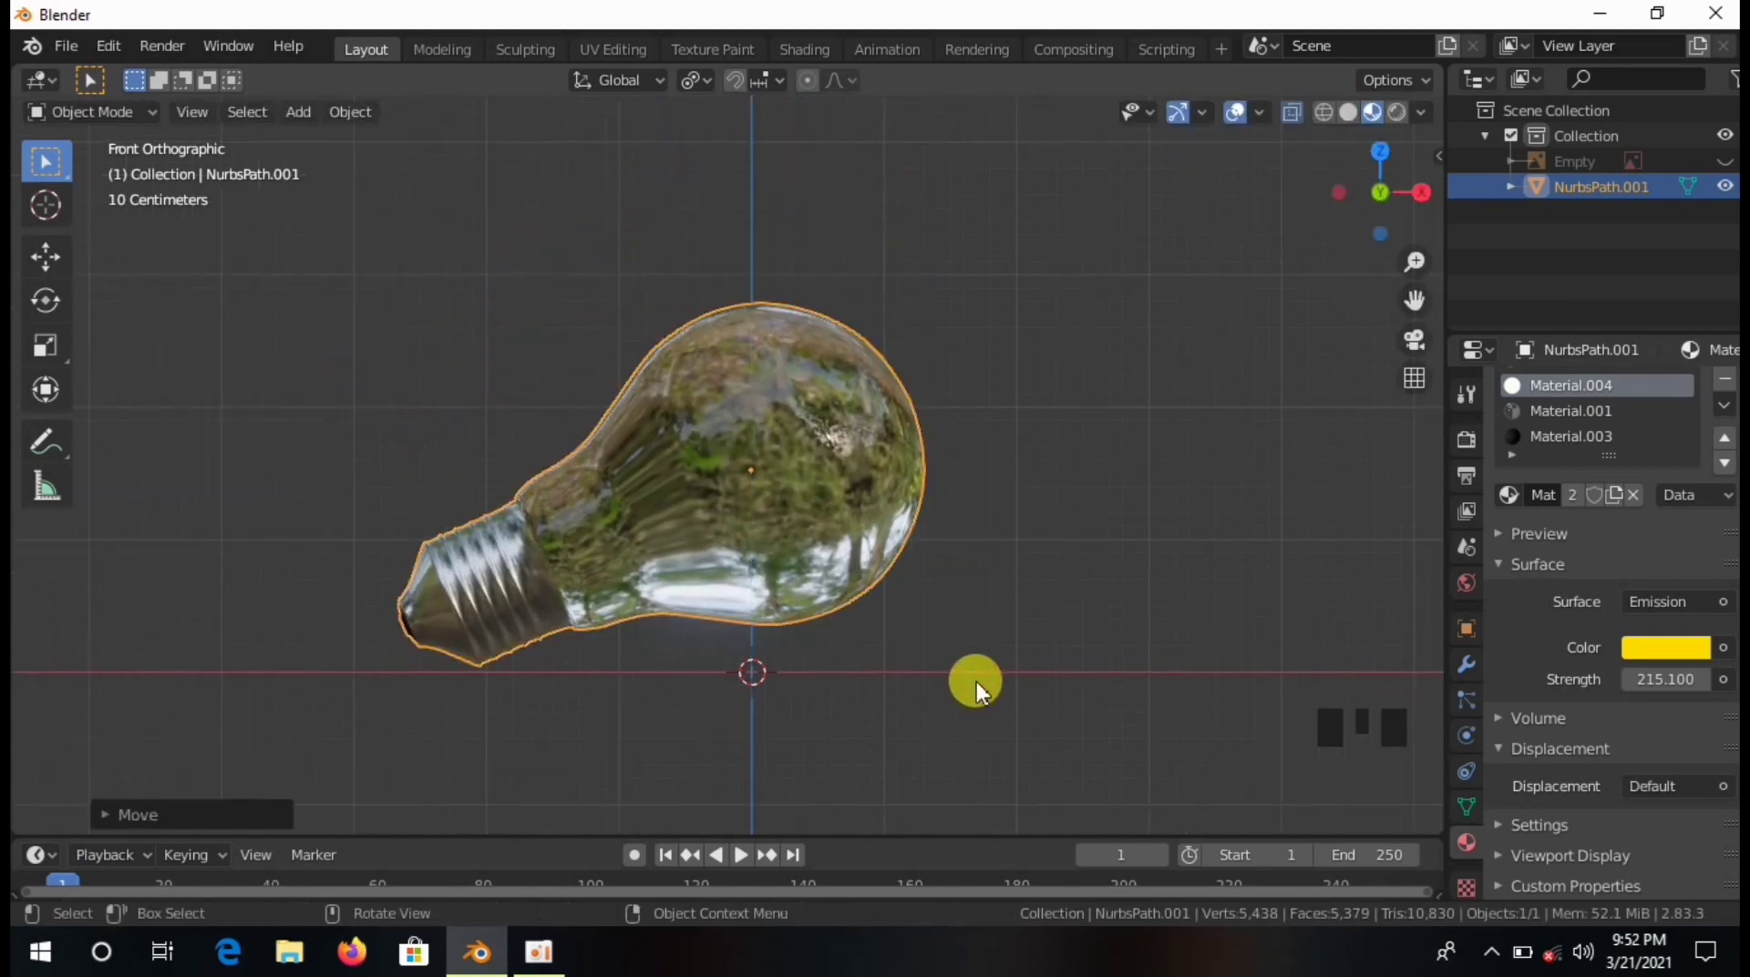
Fine-tune the bulb's tilt and height so that both the glass and the metal base rest on the ground line.
{"action": "key", "text": "r"}
{"action": "left_click", "coordinate": [982, 737]}
{"action": "key", "text": "g"}
{"action": "key", "text": "z"}
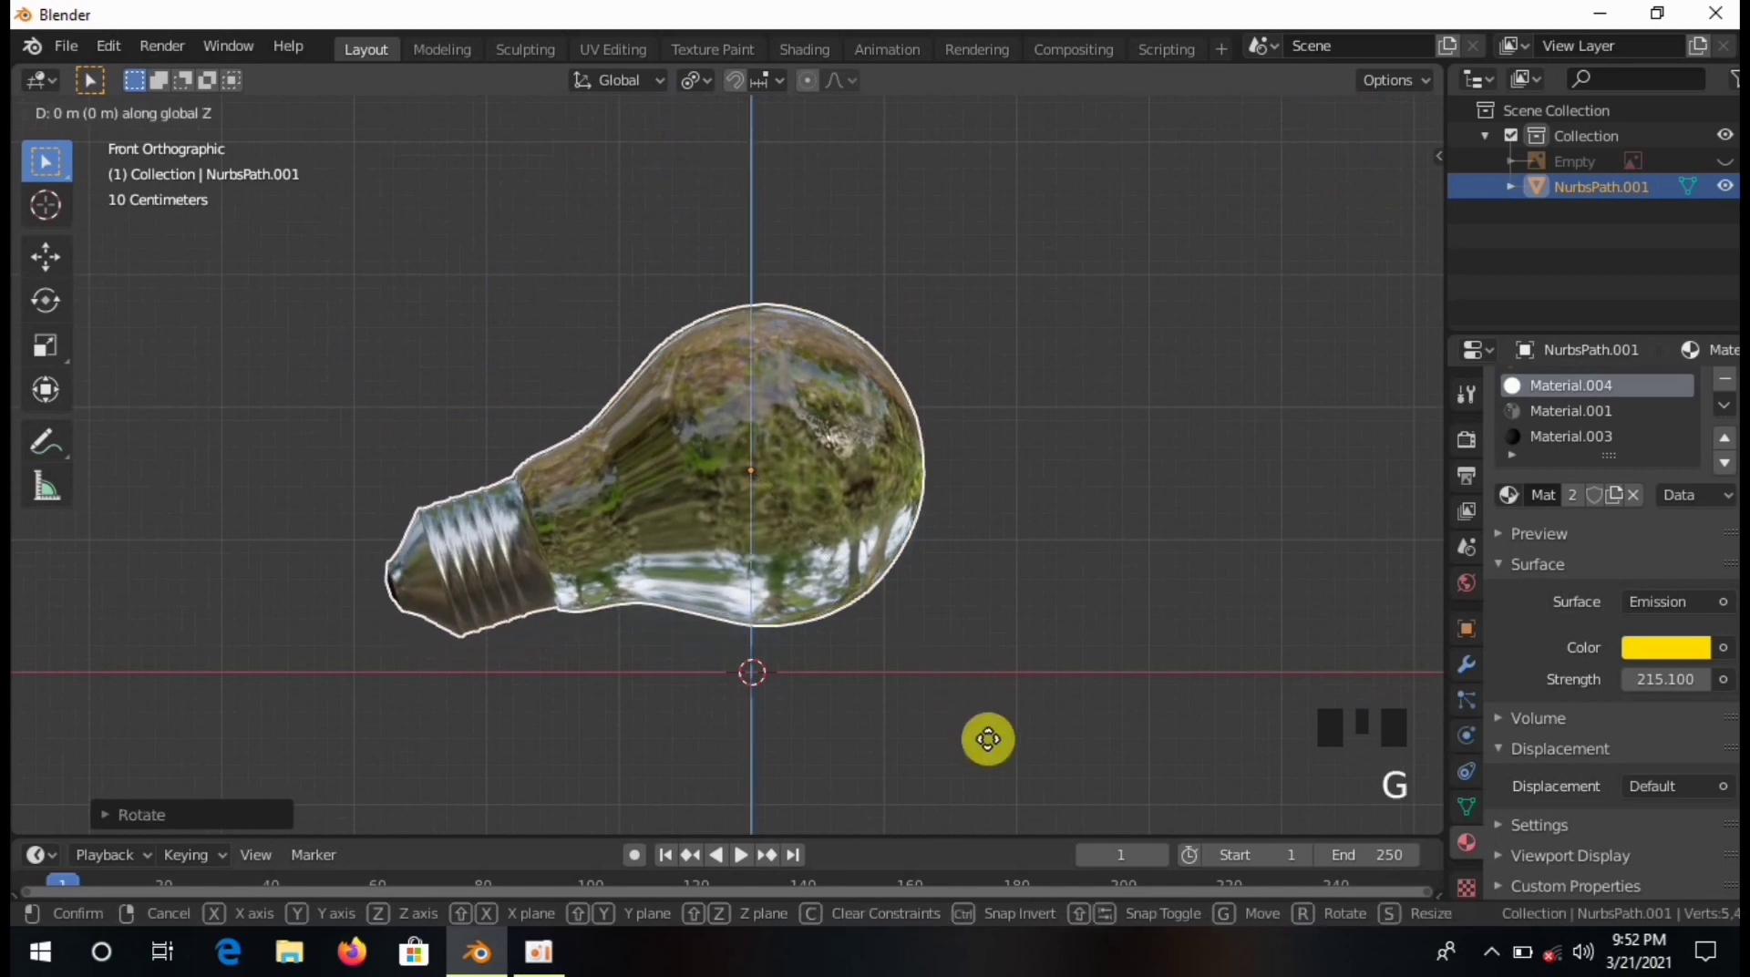
{"action": "left_click", "coordinate": [992, 768]}
{"action": "key", "text": "r"}
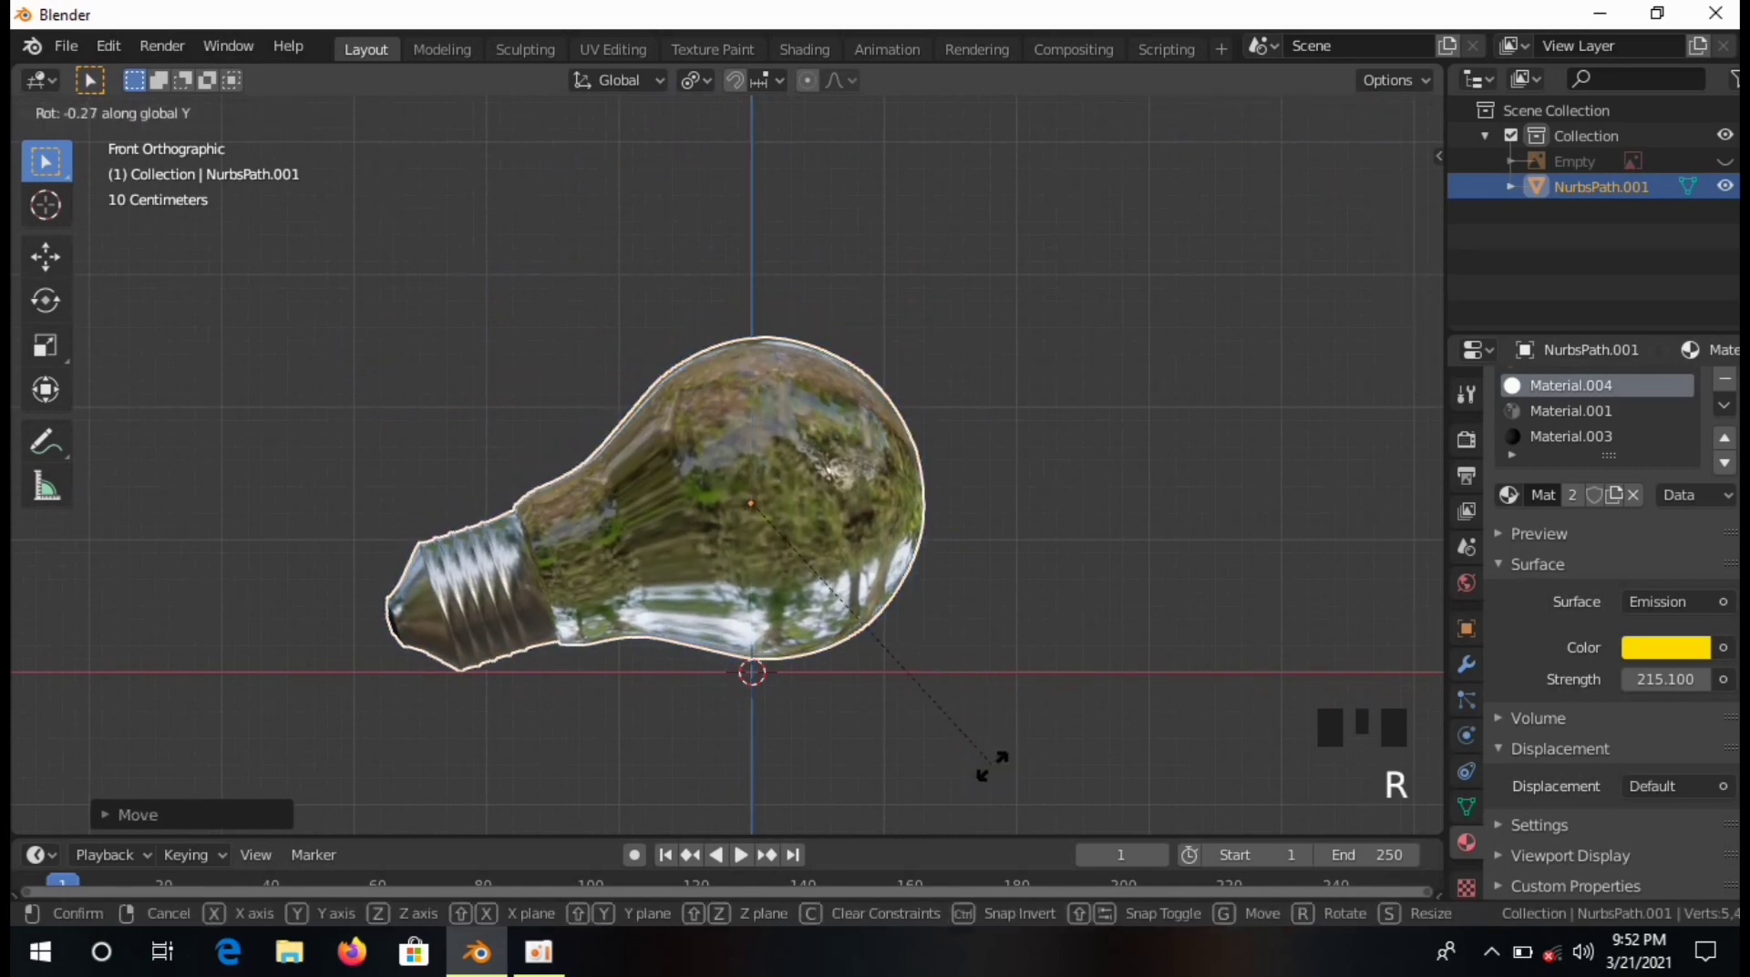
{"action": "left_click", "coordinate": [1002, 791]}
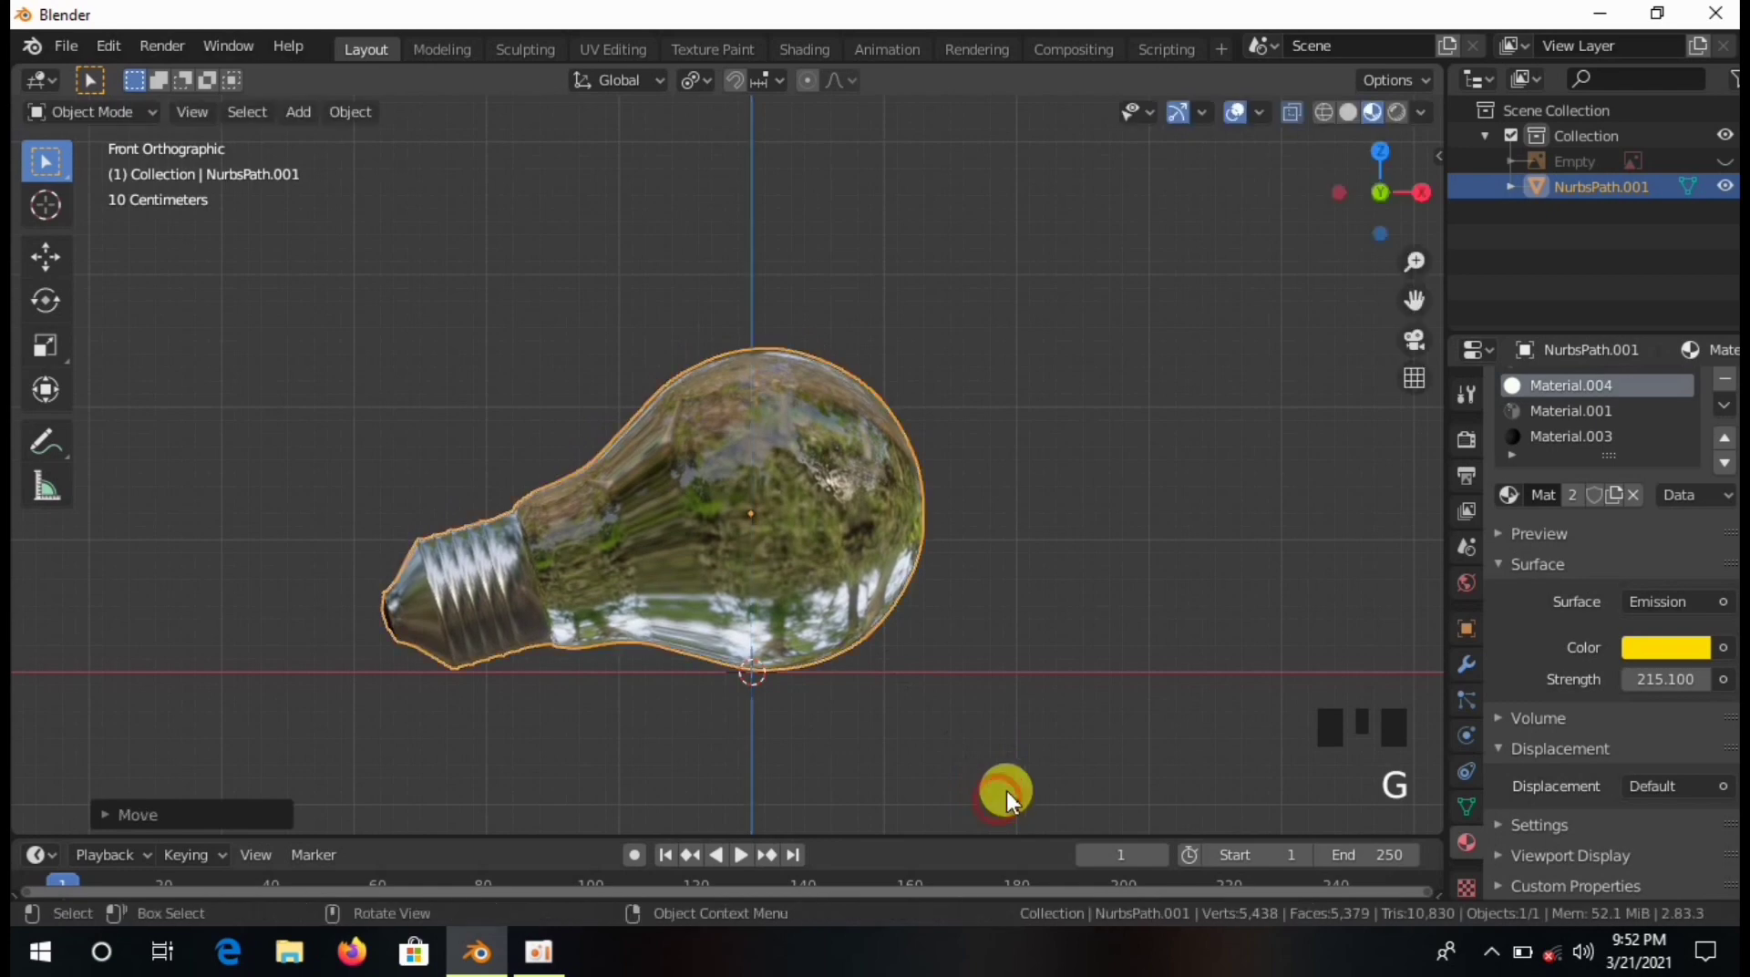
Add a plane under the bulb and scale it by 15 as a floor.
{"action": "middle_click_drag", "start_coordinate": [1002, 791], "coordinate": [904, 374]}
{"action": "scroll", "coordinate": [1038, 515], "scroll_direction": "down", "scroll_amount": 5}
{"action": "key", "text": "shift+a"}
{"action": "mouse_move", "coordinate": [948, 406]}
{"action": "left_click", "coordinate": [1019, 406]}
{"action": "type", "text": "s"}
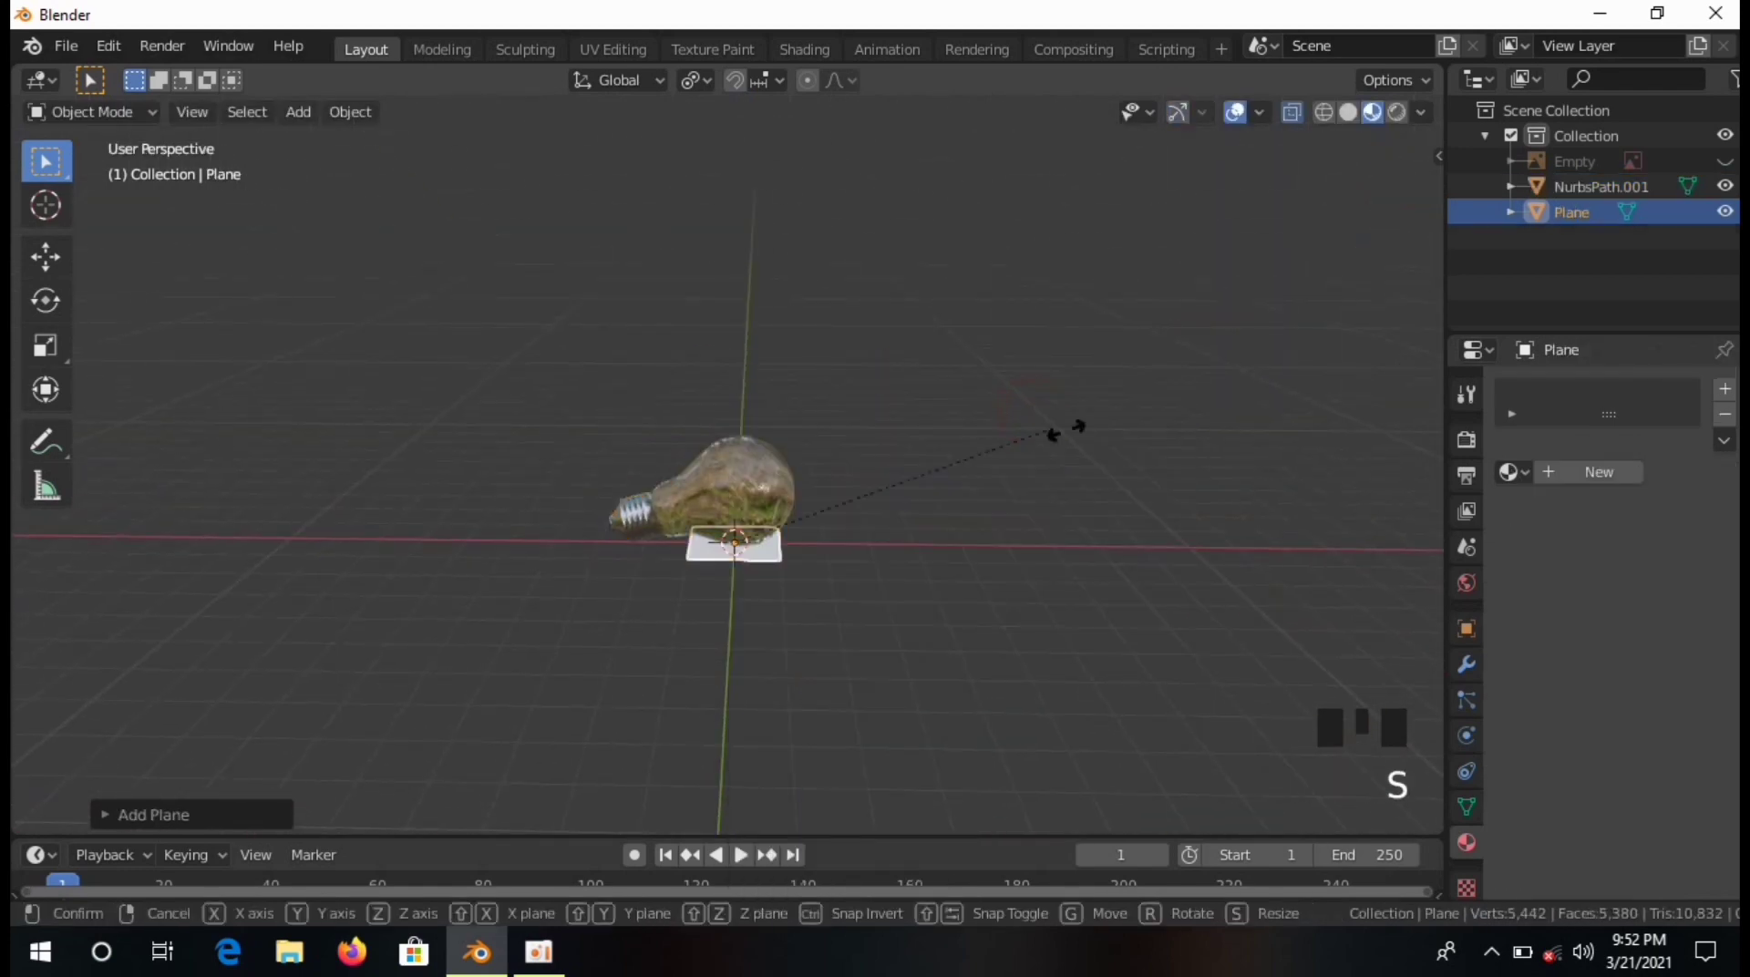
{"action": "type", "text": "100"}
{"action": "key", "text": "BackSpace"}
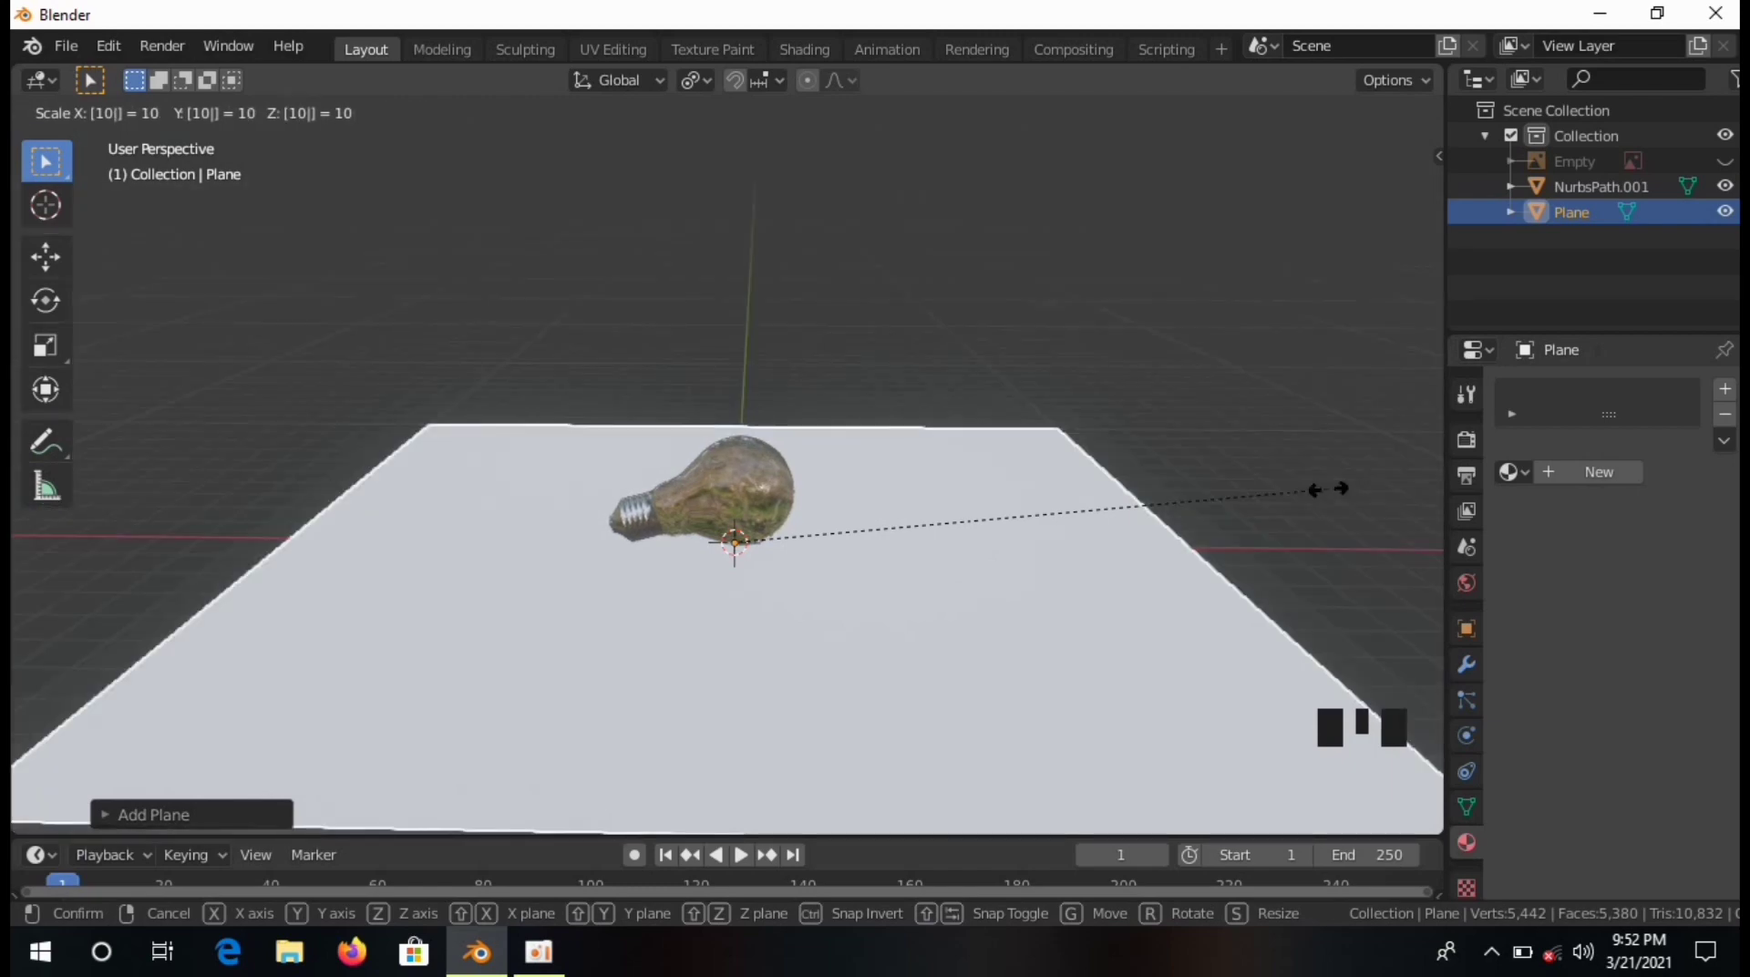
{"action": "key", "text": "BackSpace"}
{"action": "type", "text": "15"}
{"action": "key", "text": "Return"}
{"action": "scroll", "coordinate": [720, 402], "scroll_direction": "down", "scroll_amount": 5}
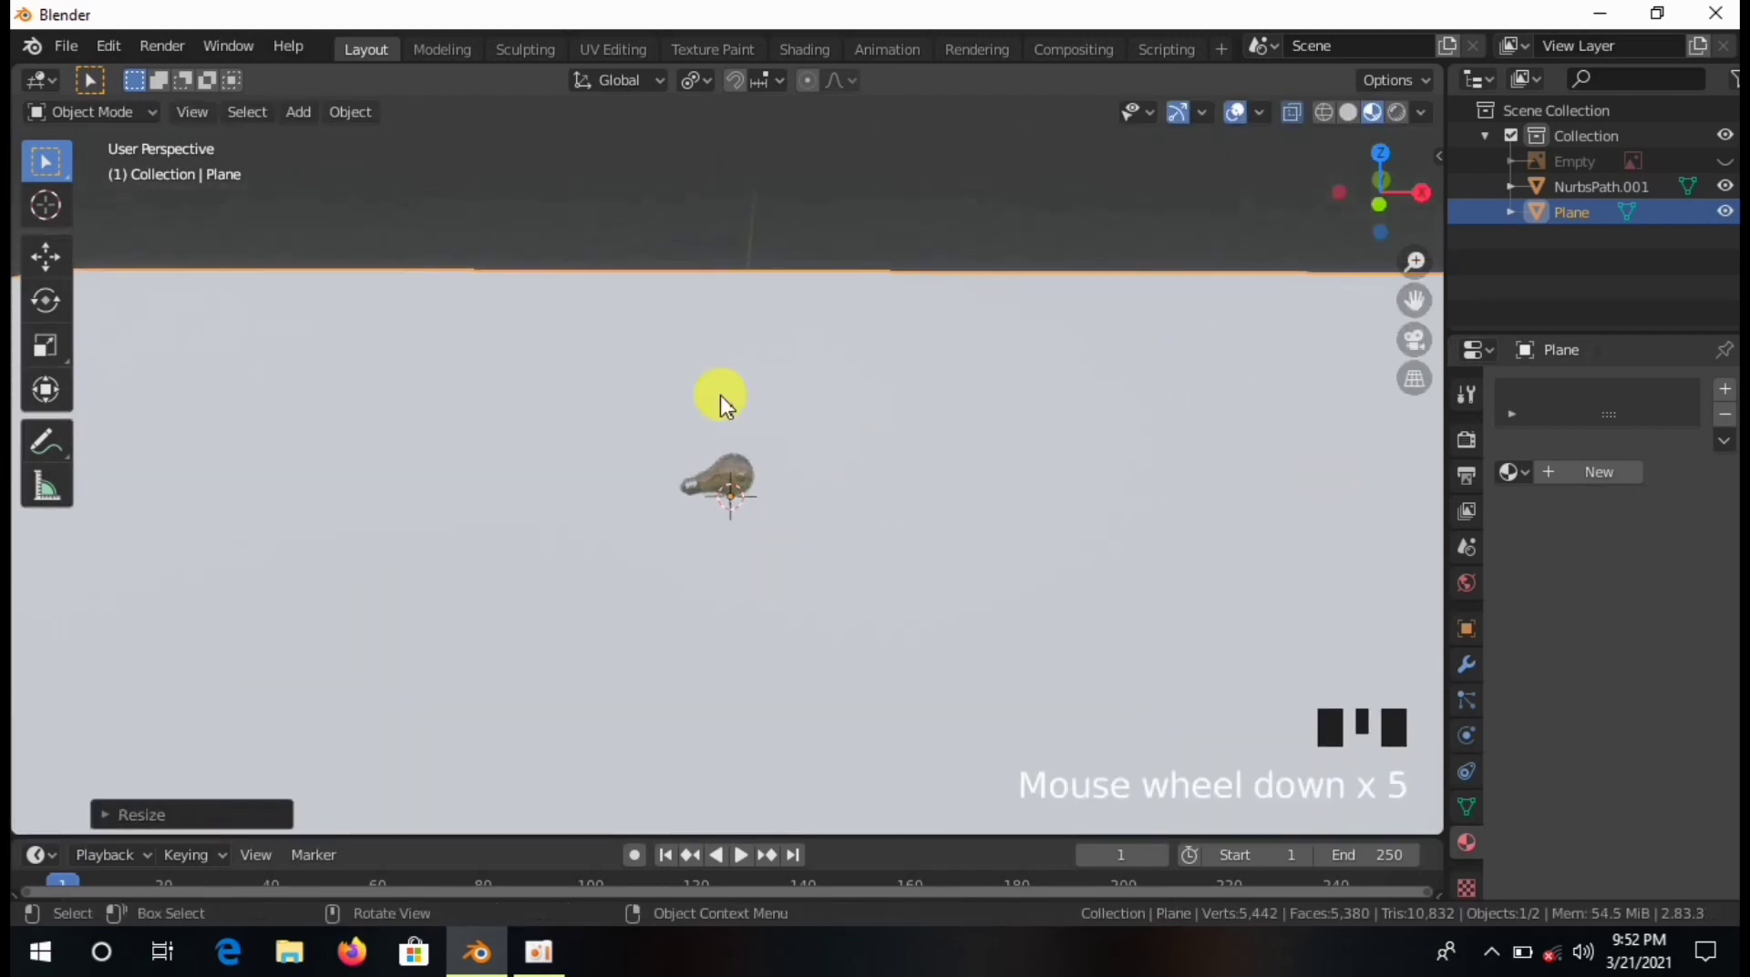
{"action": "middle_click_drag", "start_coordinate": [720, 402], "coordinate": [841, 414]}
{"action": "type", "text": "s"}
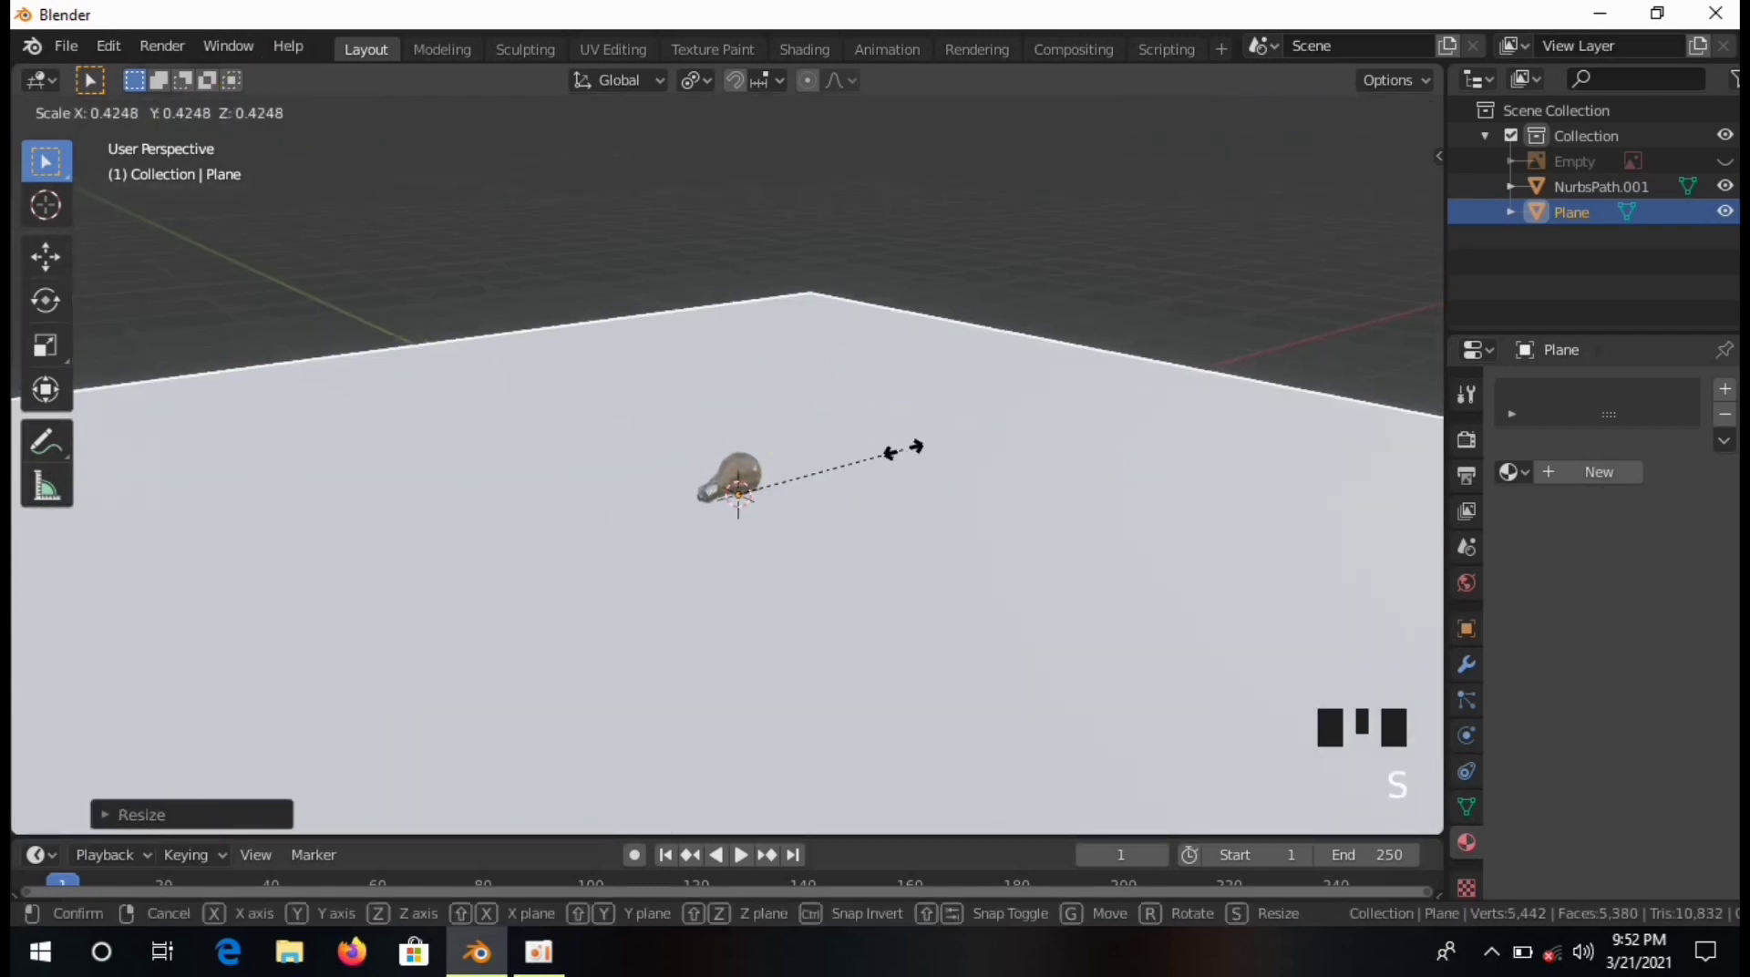
{"action": "type", "text": "1"}
{"action": "key", "text": "BackSpace"}
{"action": "type", "text": "015] = Invalid"}
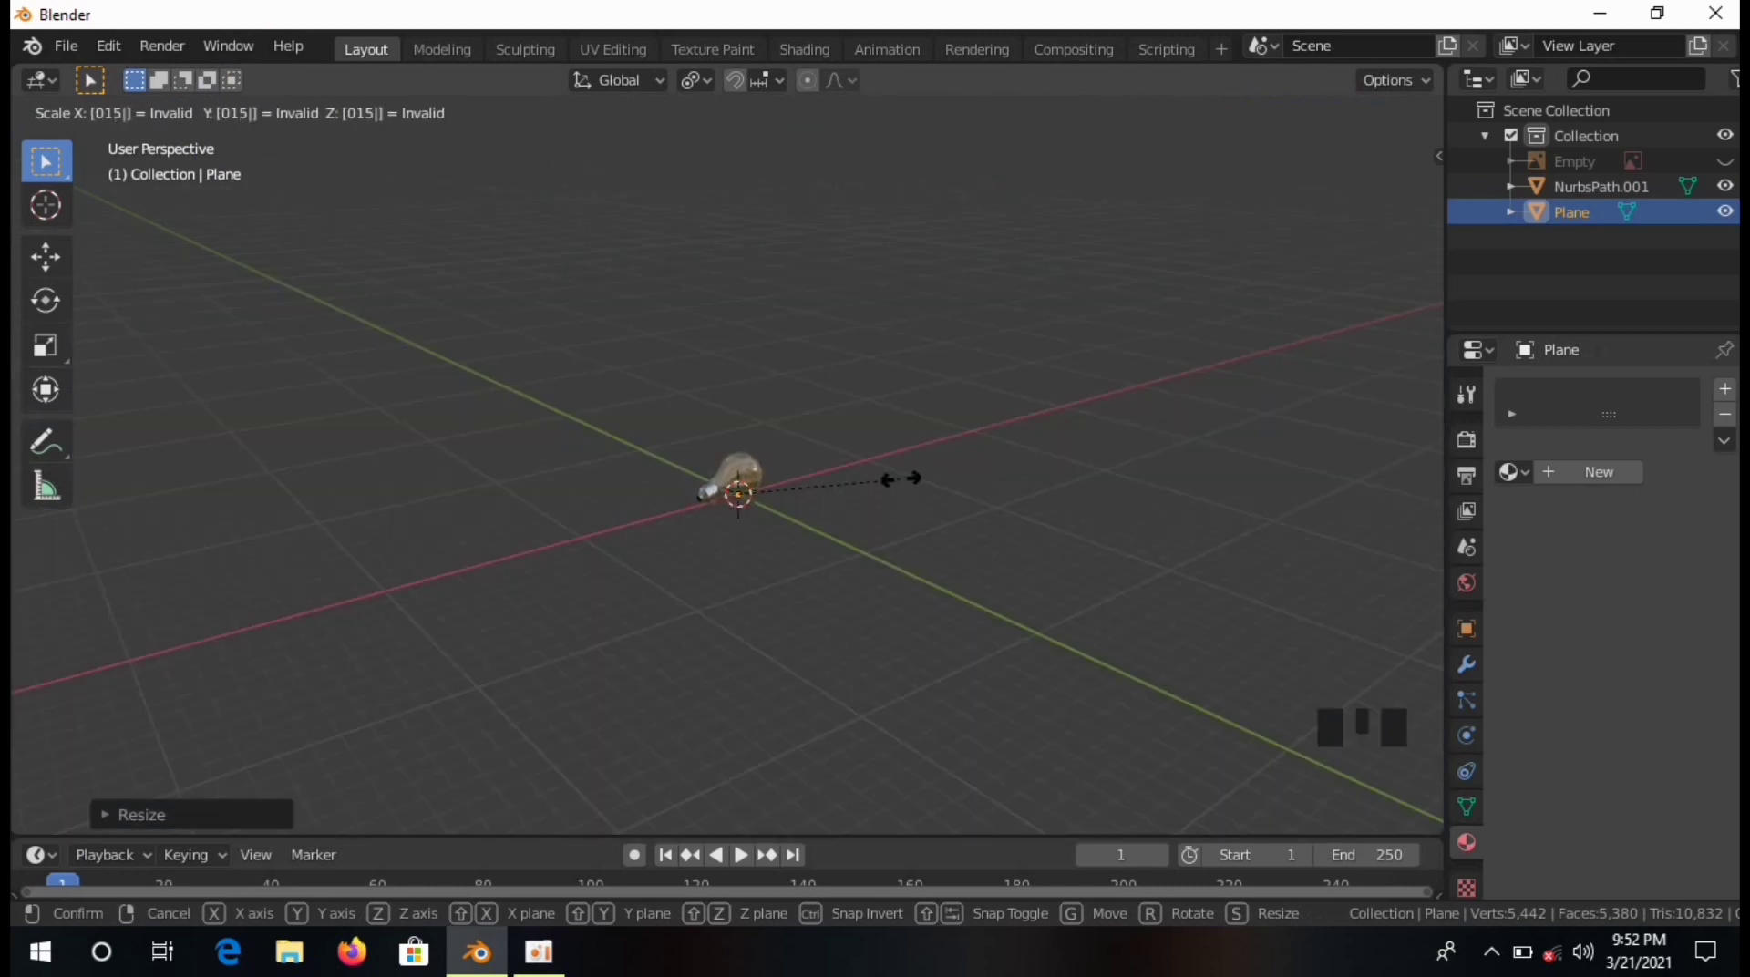
{"action": "left_click", "coordinate": [902, 478]}
{"action": "key", "text": "s"}
{"action": "left_click", "coordinate": [839, 180]}
{"action": "left_click", "coordinate": [861, 640]}
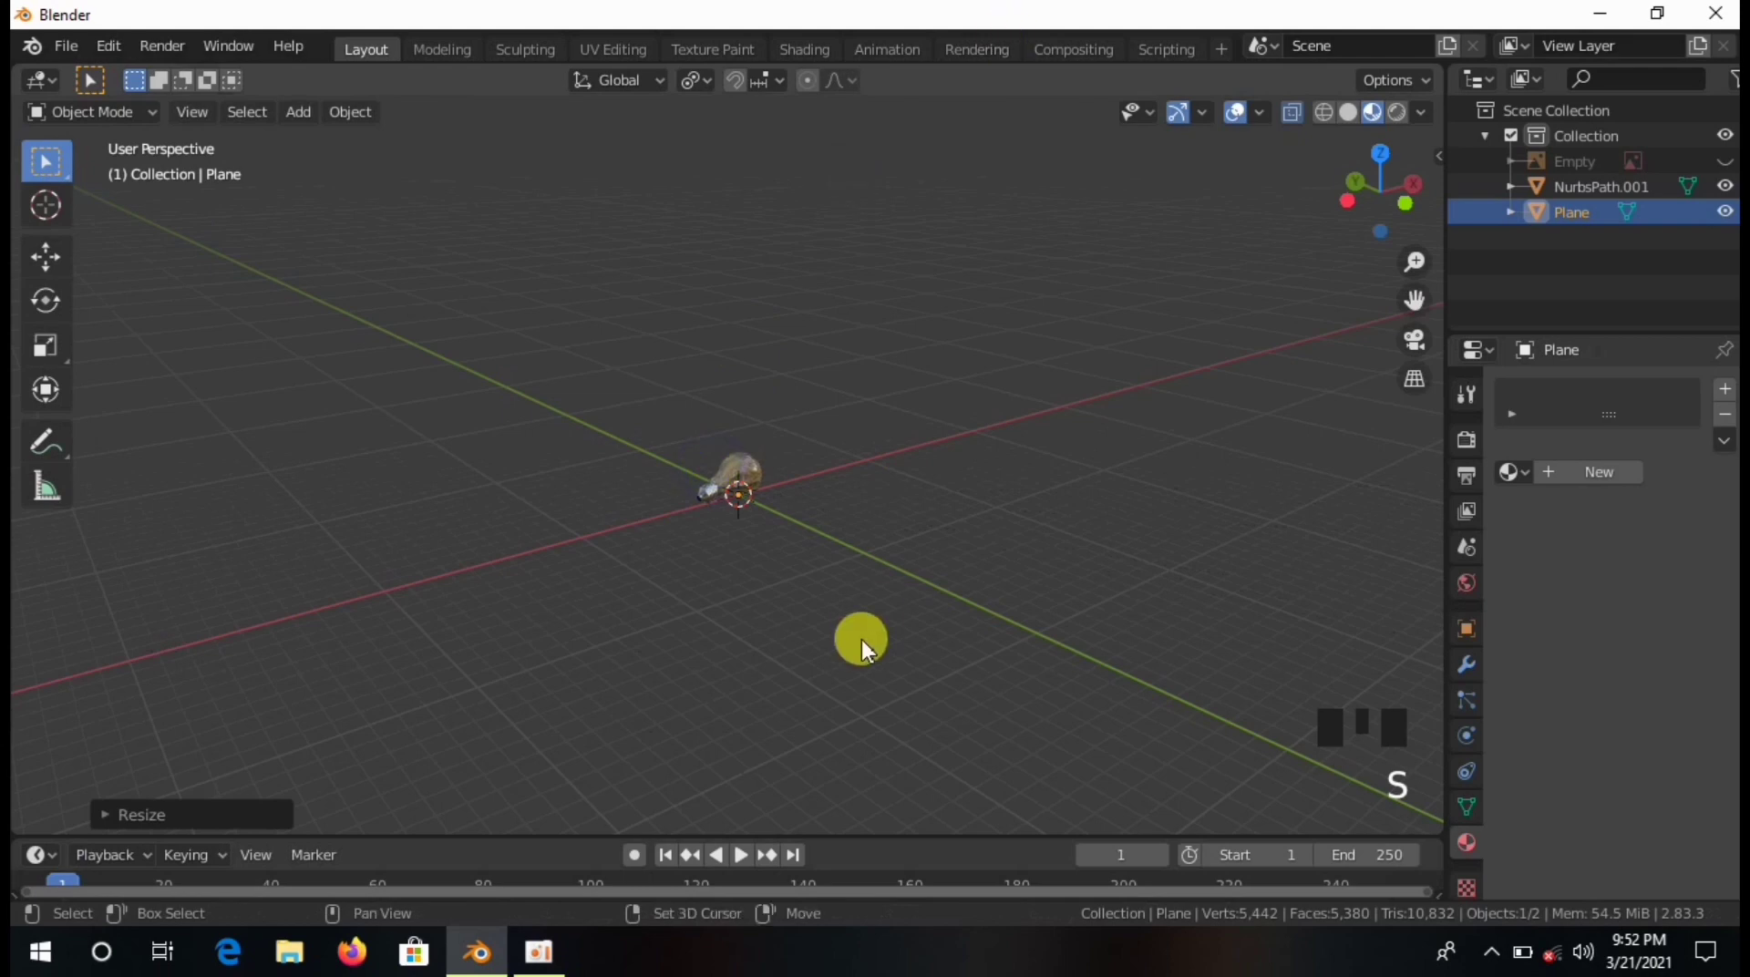
{"action": "key", "text": "ctrl+z"}
Scale the floor plane down freehand, leaving a wide margin around the bulb.
{"action": "key", "text": "s"}
{"action": "left_click", "coordinate": [774, 504]}
{"action": "scroll", "coordinate": [774, 505], "scroll_direction": "up", "scroll_amount": 2}
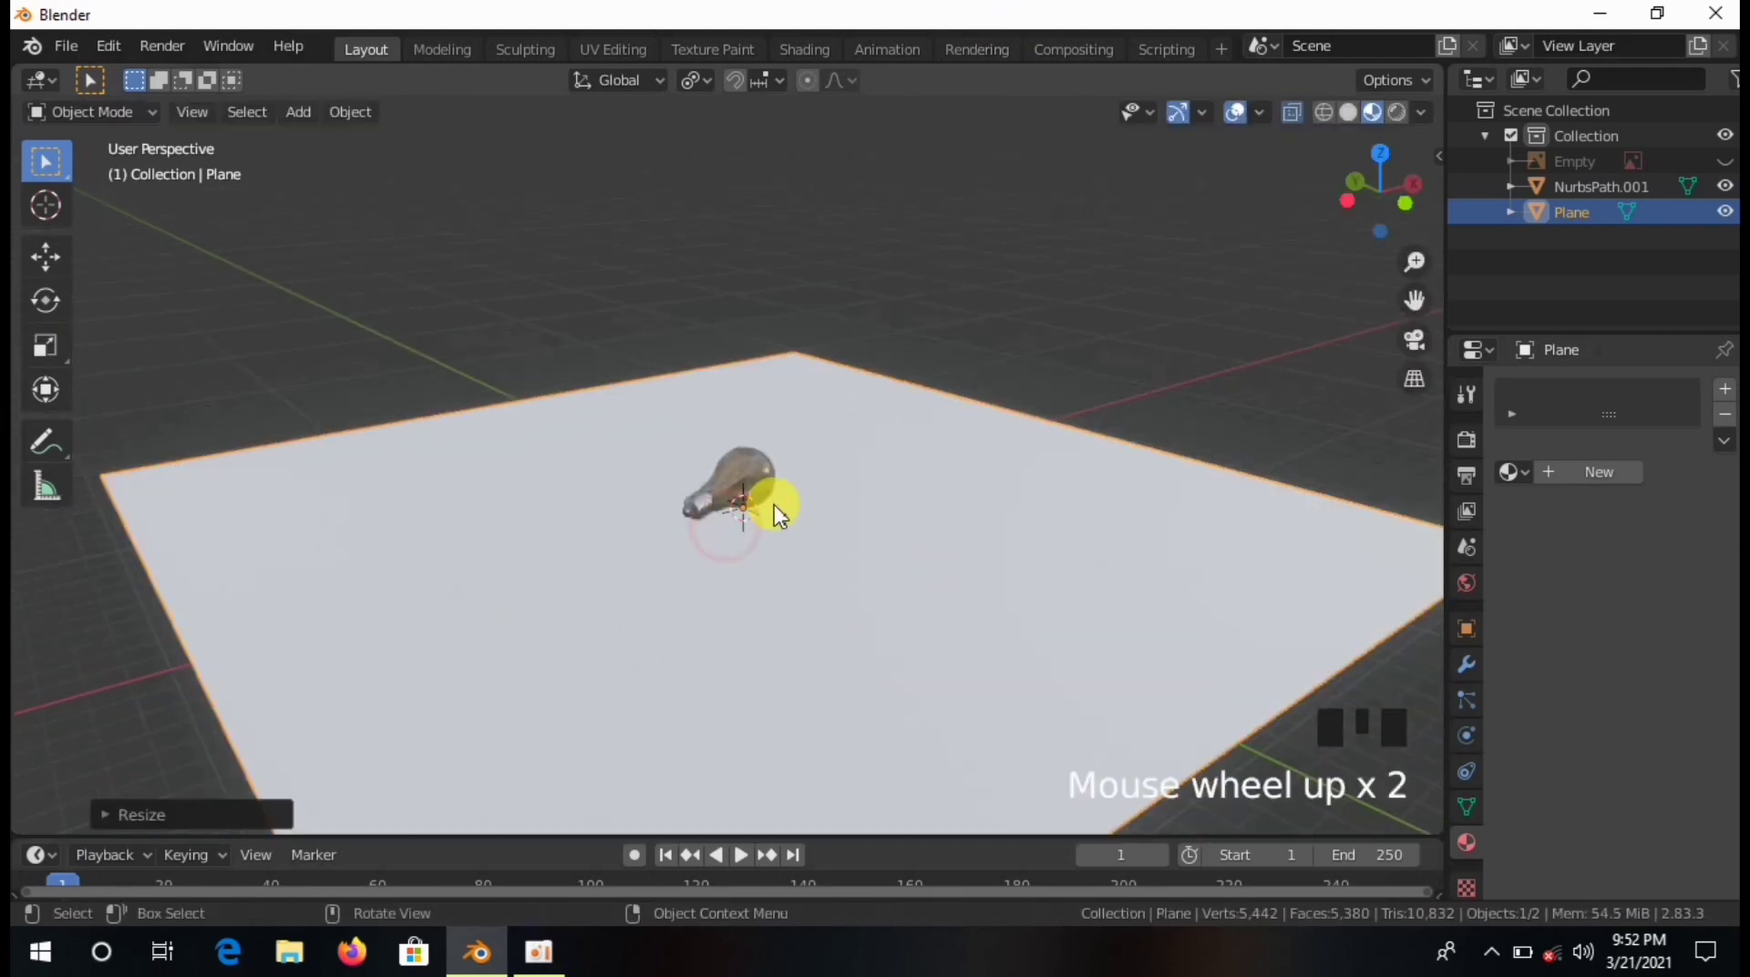
{"action": "scroll", "coordinate": [815, 490], "scroll_direction": "down", "scroll_amount": 1}
In edit mode, select the plane's edge behind the bulb and extrude it straight up into a tall back wall.
{"action": "key", "text": "KP_1"}
{"action": "middle_click_drag", "start_coordinate": [764, 533], "coordinate": [739, 406]}
{"action": "scroll", "coordinate": [522, 505], "scroll_direction": "down", "scroll_amount": 4}
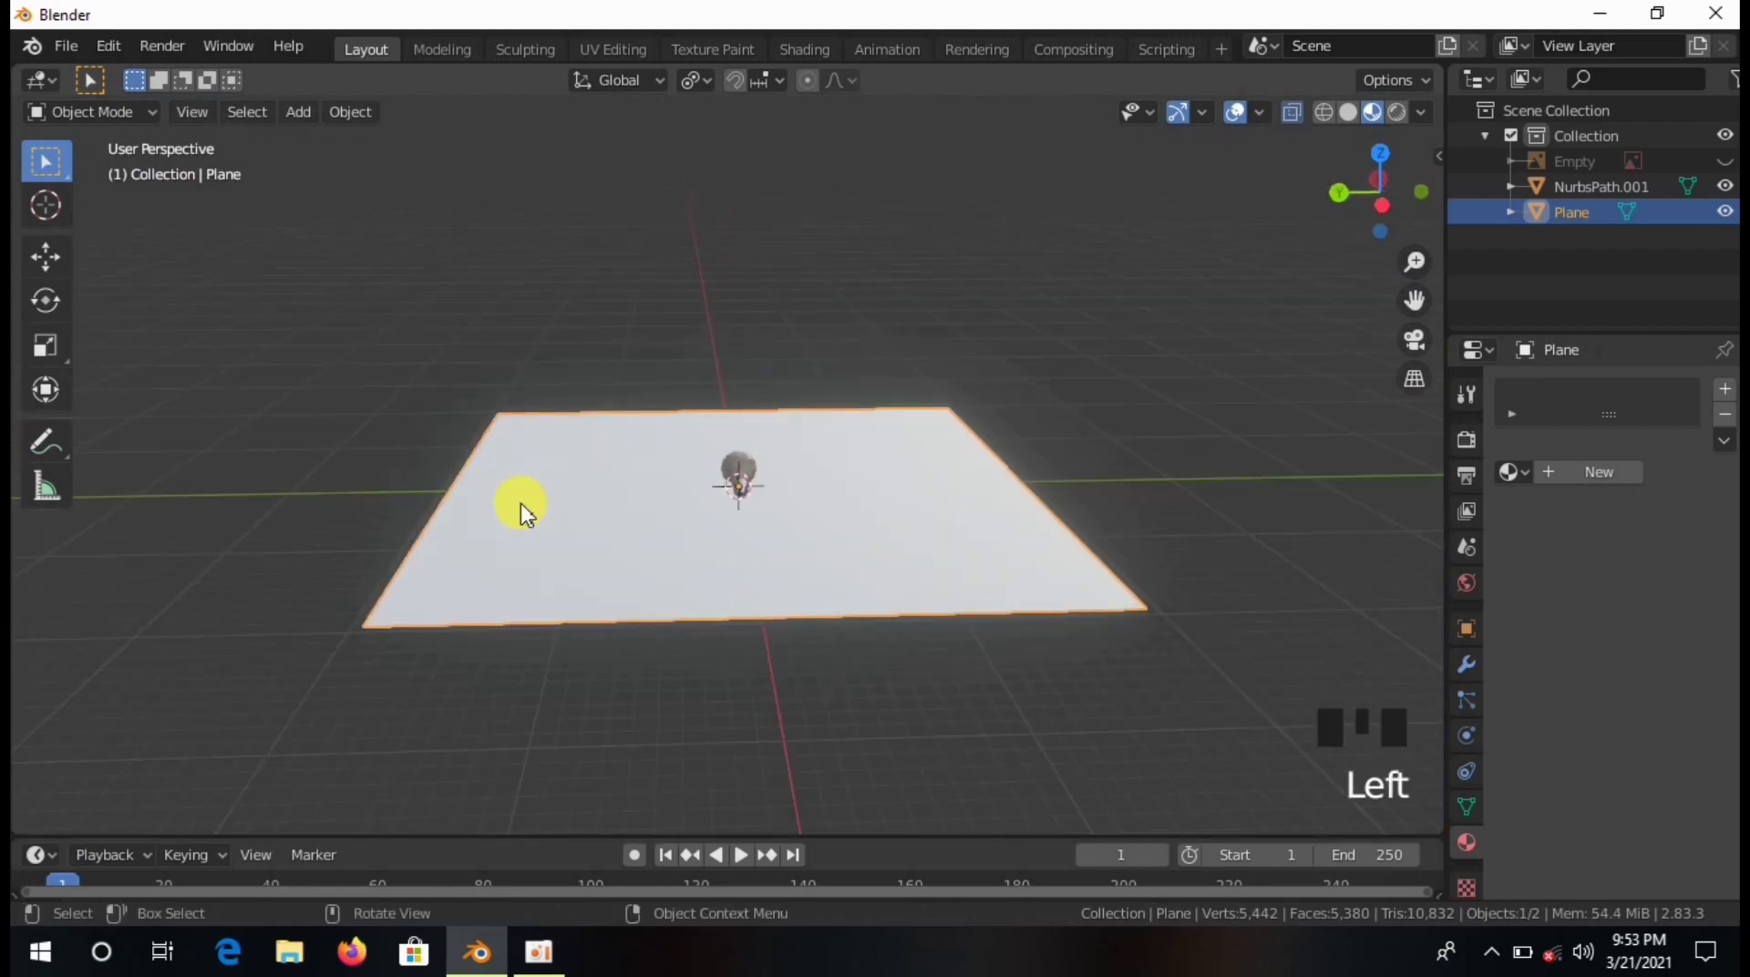
{"action": "left_click", "coordinate": [108, 118]}
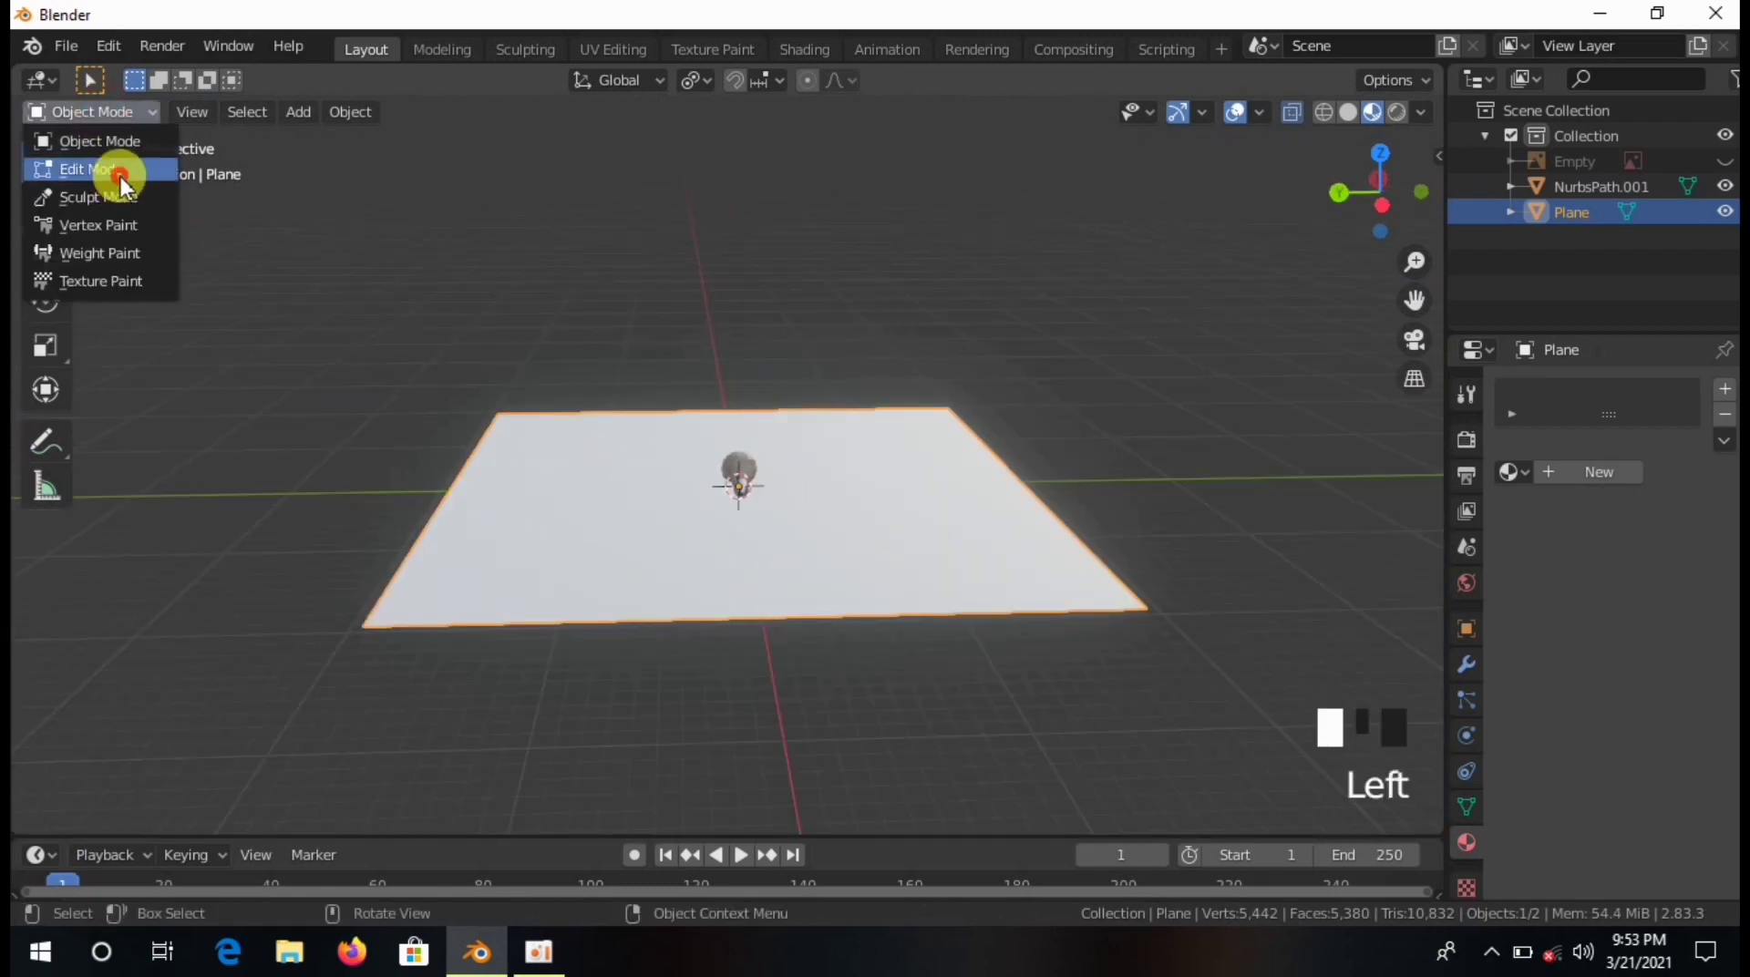
{"action": "left_click", "coordinate": [117, 172]}
{"action": "left_click_drag", "start_coordinate": [406, 329], "coordinate": [521, 710]}
{"action": "scroll", "coordinate": [323, 365], "scroll_direction": "down", "scroll_amount": 4}
{"action": "left_click", "coordinate": [660, 548]}
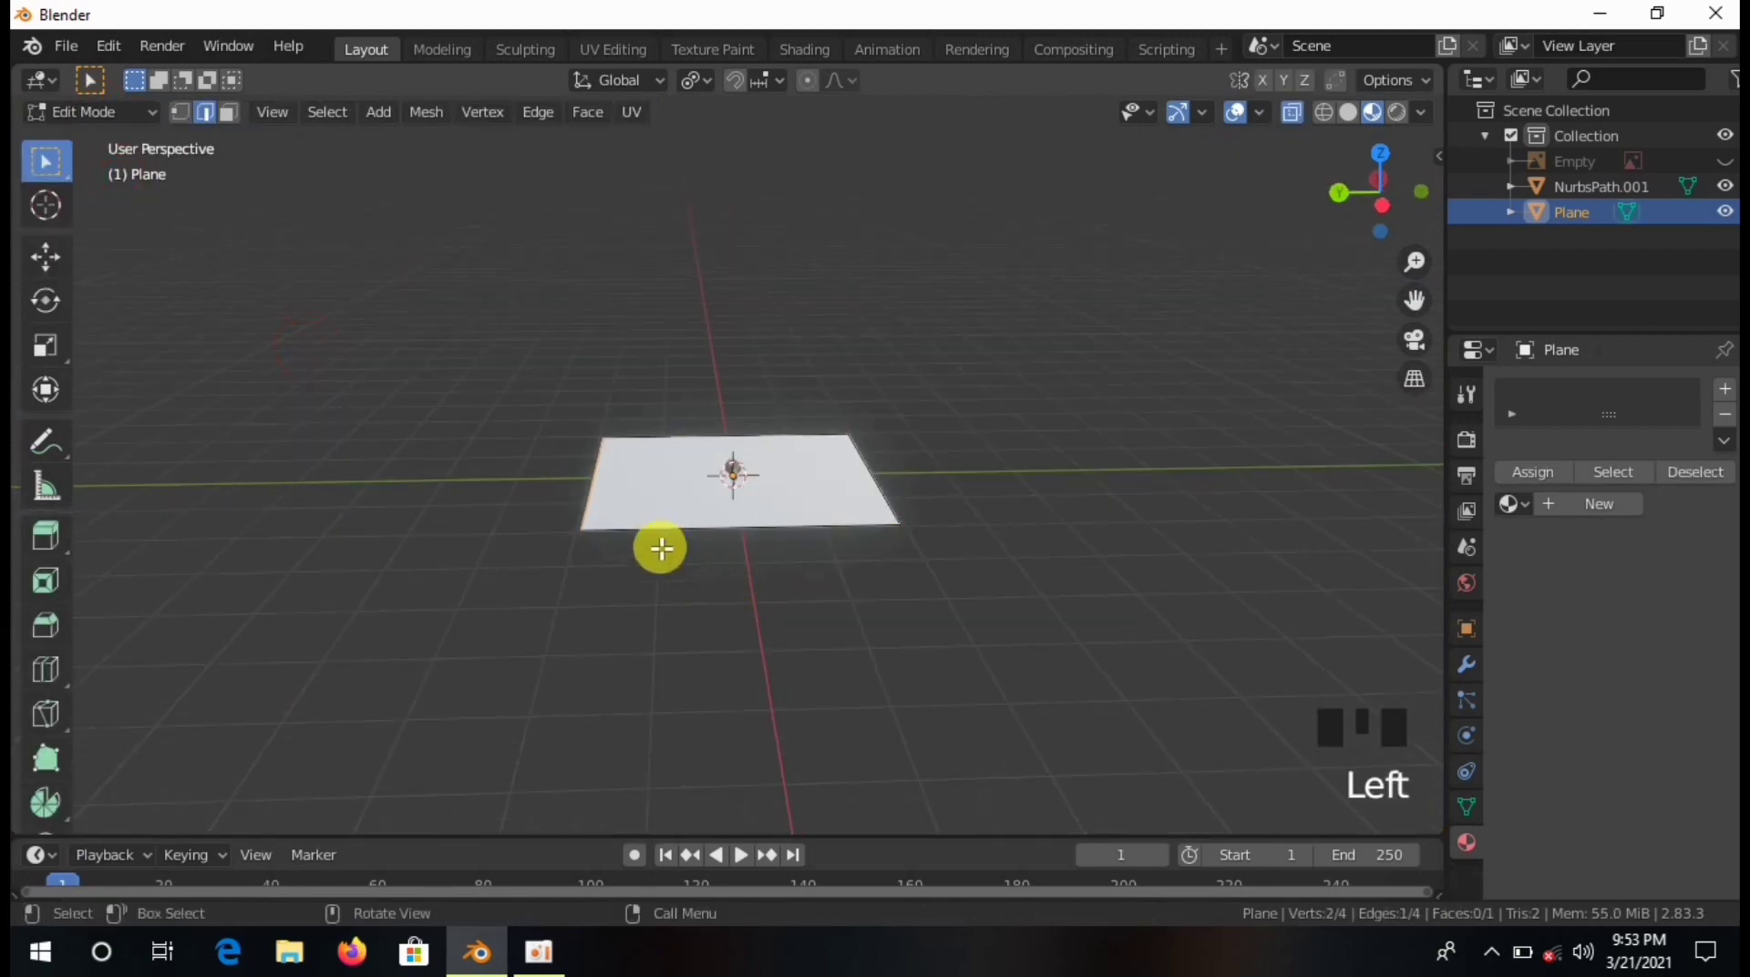
{"action": "key", "text": "e"}
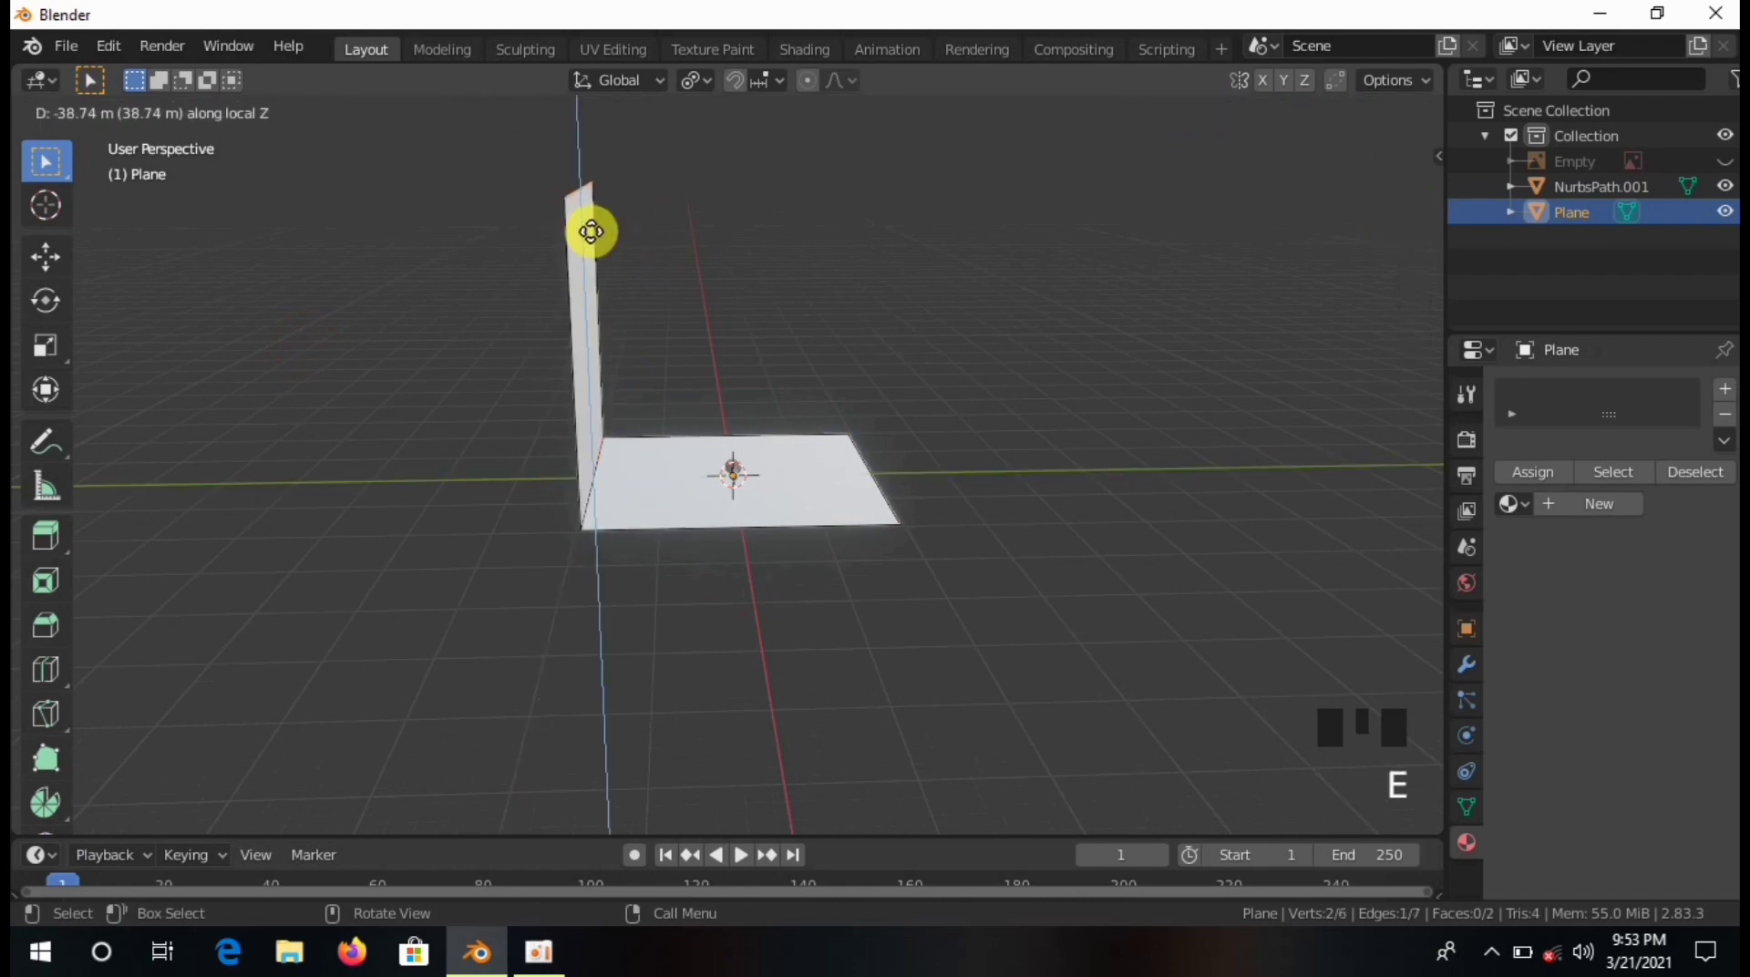
{"action": "left_click", "coordinate": [588, 196]}
Bevel the edge between floor and back wall with 21 segments to form a wide curved transition.
{"action": "middle_click_drag", "start_coordinate": [688, 238], "coordinate": [802, 388]}
{"action": "scroll", "coordinate": [812, 395], "scroll_direction": "up", "scroll_amount": 5}
{"action": "left_click", "coordinate": [761, 416], "text": "alt"}
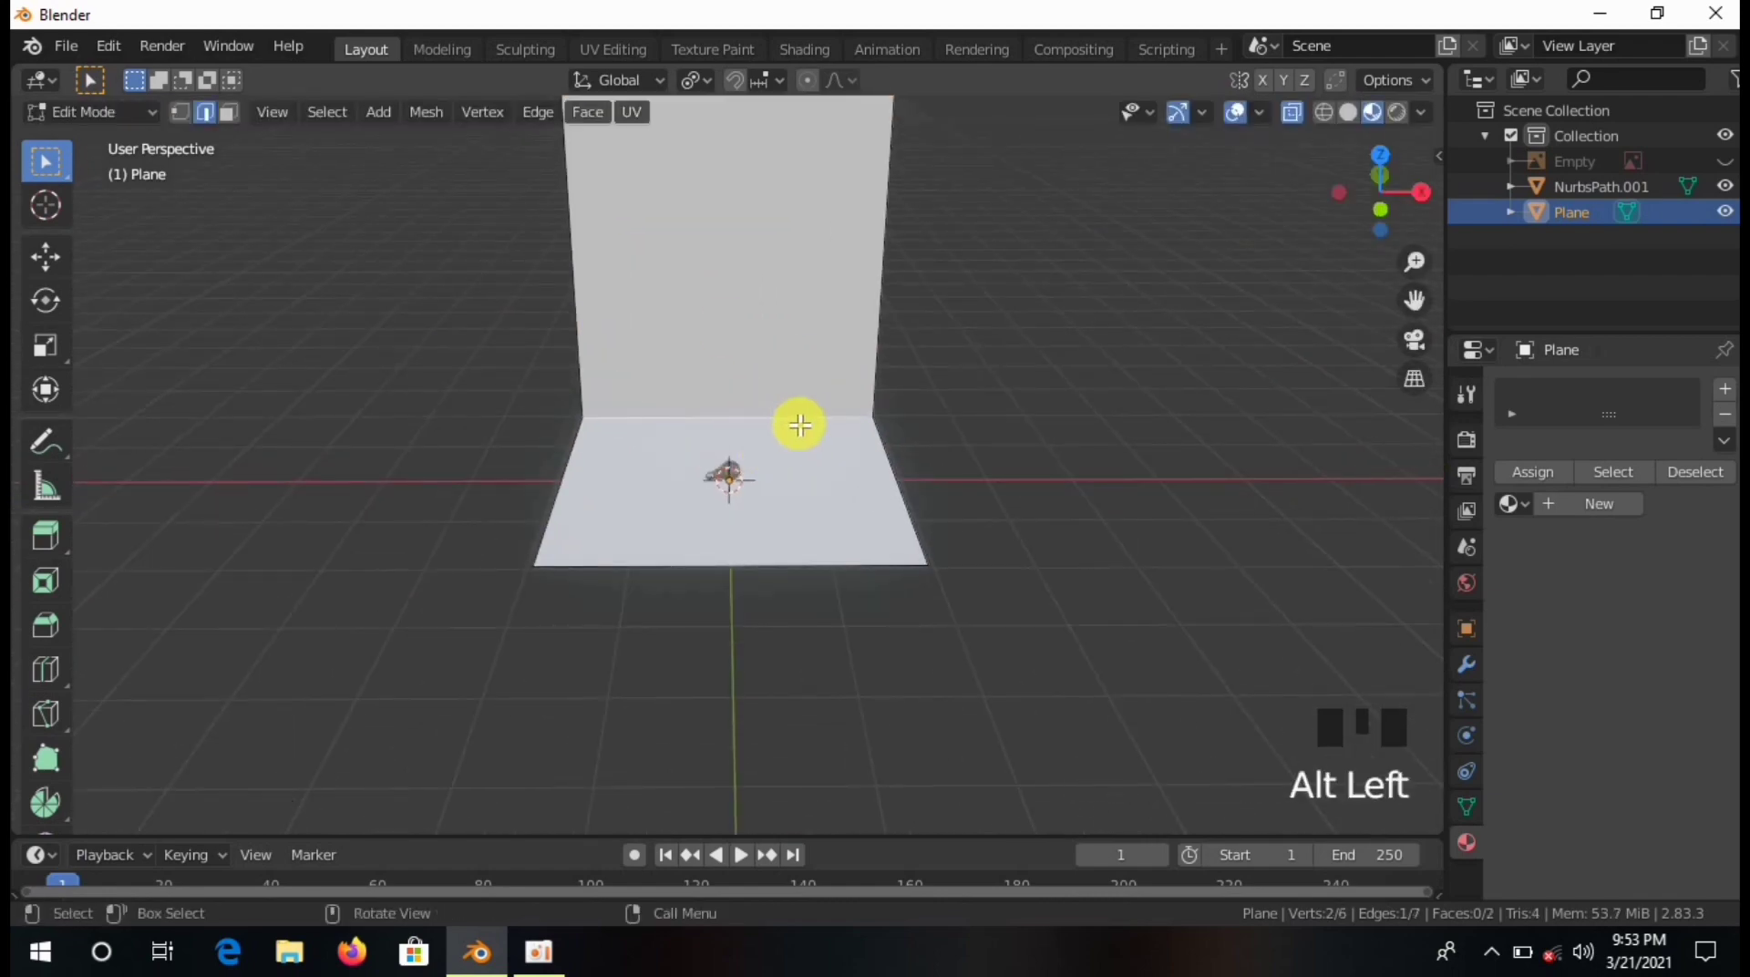
{"action": "key", "text": "ctrl+b"}
{"action": "scroll", "coordinate": [861, 435], "scroll_direction": "up", "scroll_amount": 18}
{"action": "left_click", "coordinate": [861, 424]}
{"action": "right_click", "coordinate": [961, 383]}
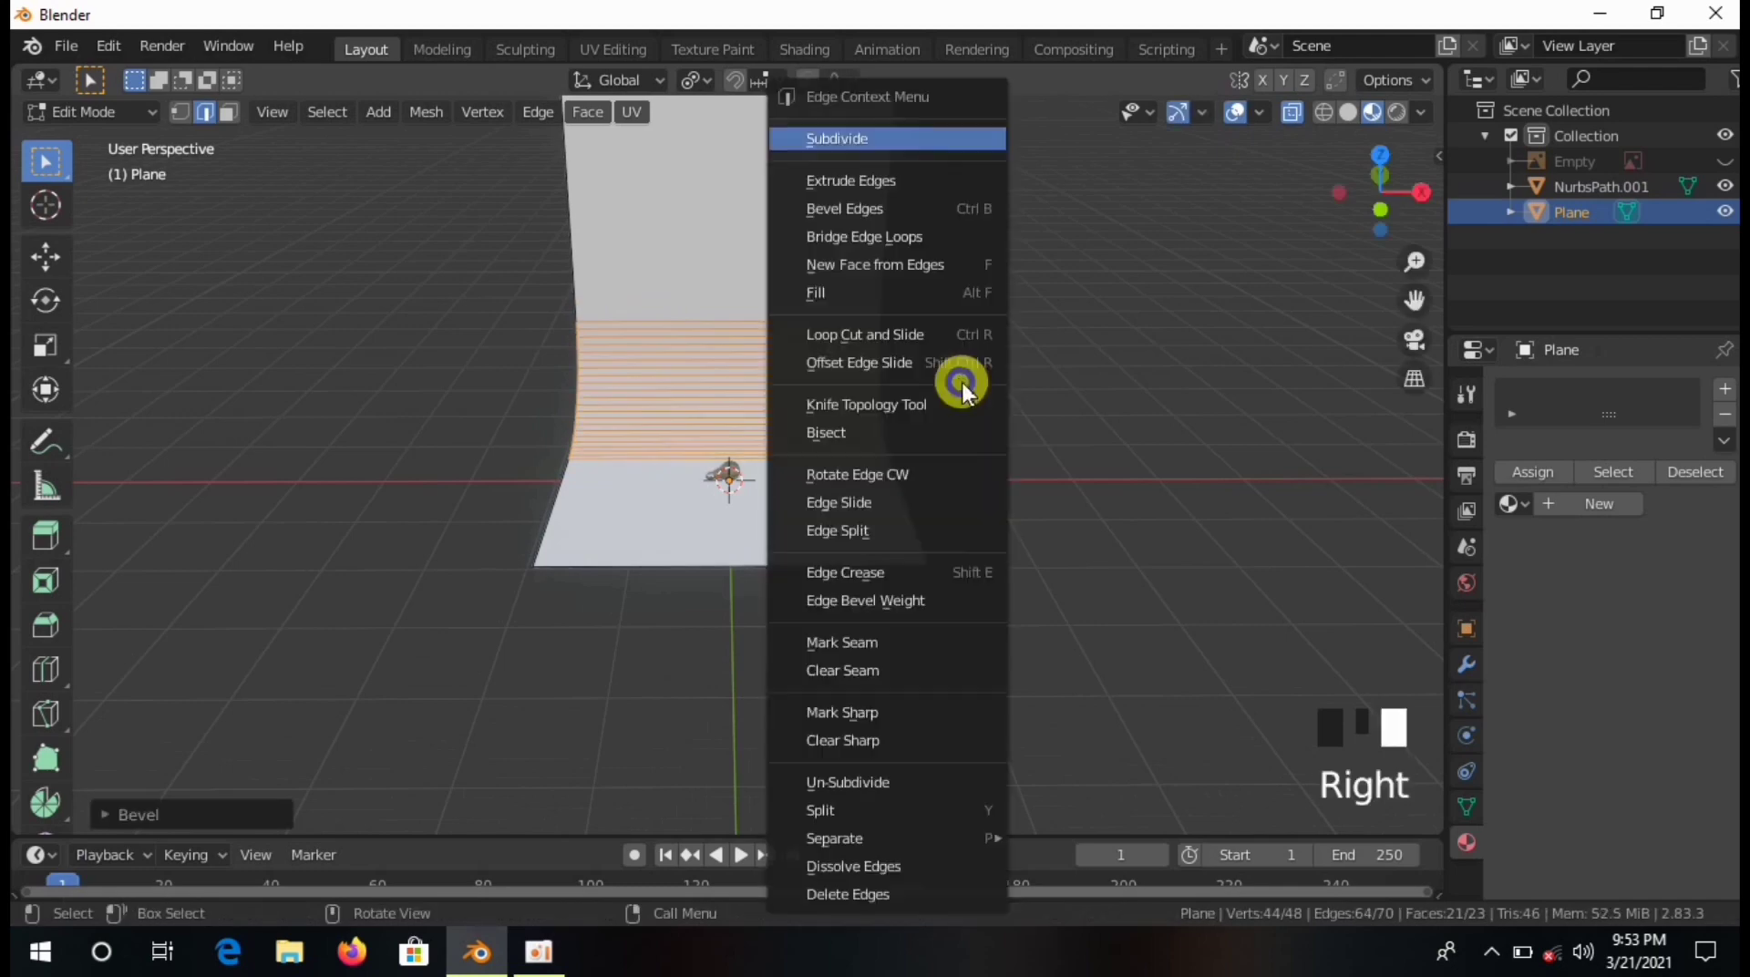
Return to object mode and view the curved backdrop from the front.
{"action": "left_click", "coordinate": [86, 111]}
{"action": "left_click", "coordinate": [86, 137]}
{"action": "middle_click_drag", "start_coordinate": [555, 347], "coordinate": [866, 254]}
{"action": "key", "text": "KP_1"}
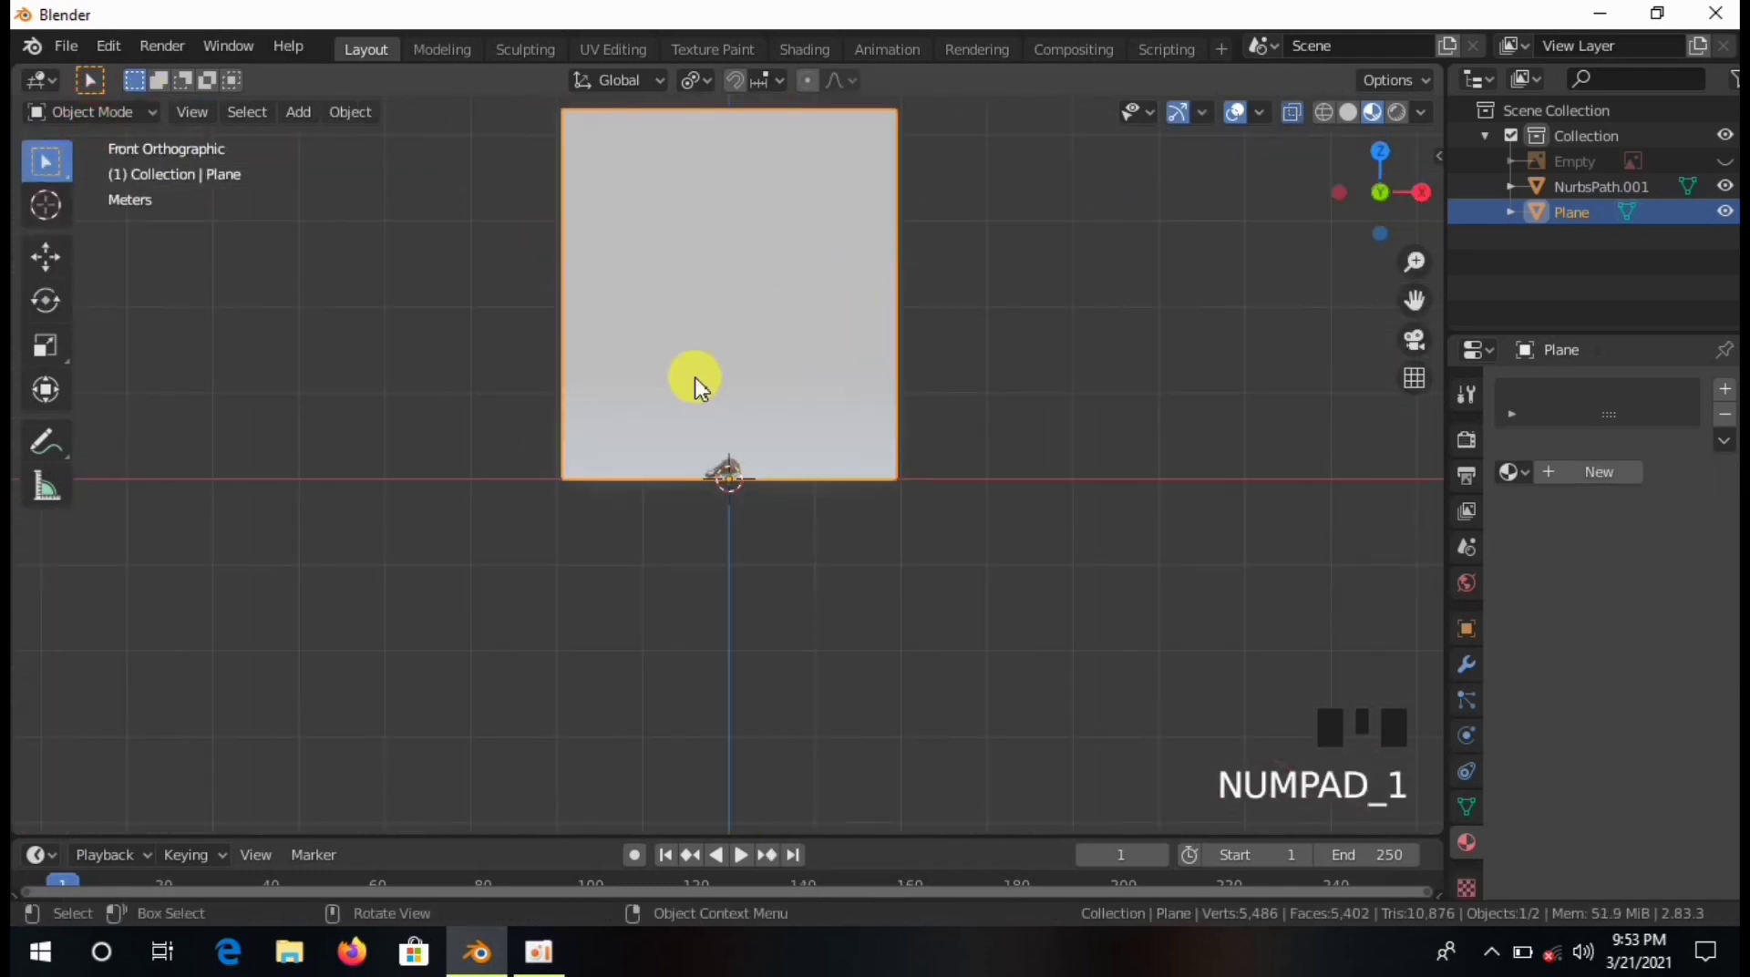
Scale the backdrop plane wider freehand along the X axis around the bulb.
{"action": "key", "text": "KP_1"}
{"action": "scroll", "coordinate": [840, 311], "scroll_direction": "up", "scroll_amount": 10}
{"action": "scroll", "coordinate": [822, 425], "scroll_direction": "down", "scroll_amount": 3}
{"action": "middle_click_drag", "start_coordinate": [840, 312], "coordinate": [856, 386]}
{"action": "scroll", "coordinate": [856, 385], "scroll_direction": "down", "scroll_amount": 3}
{"action": "key", "text": "s"}
{"action": "key", "text": "x"}
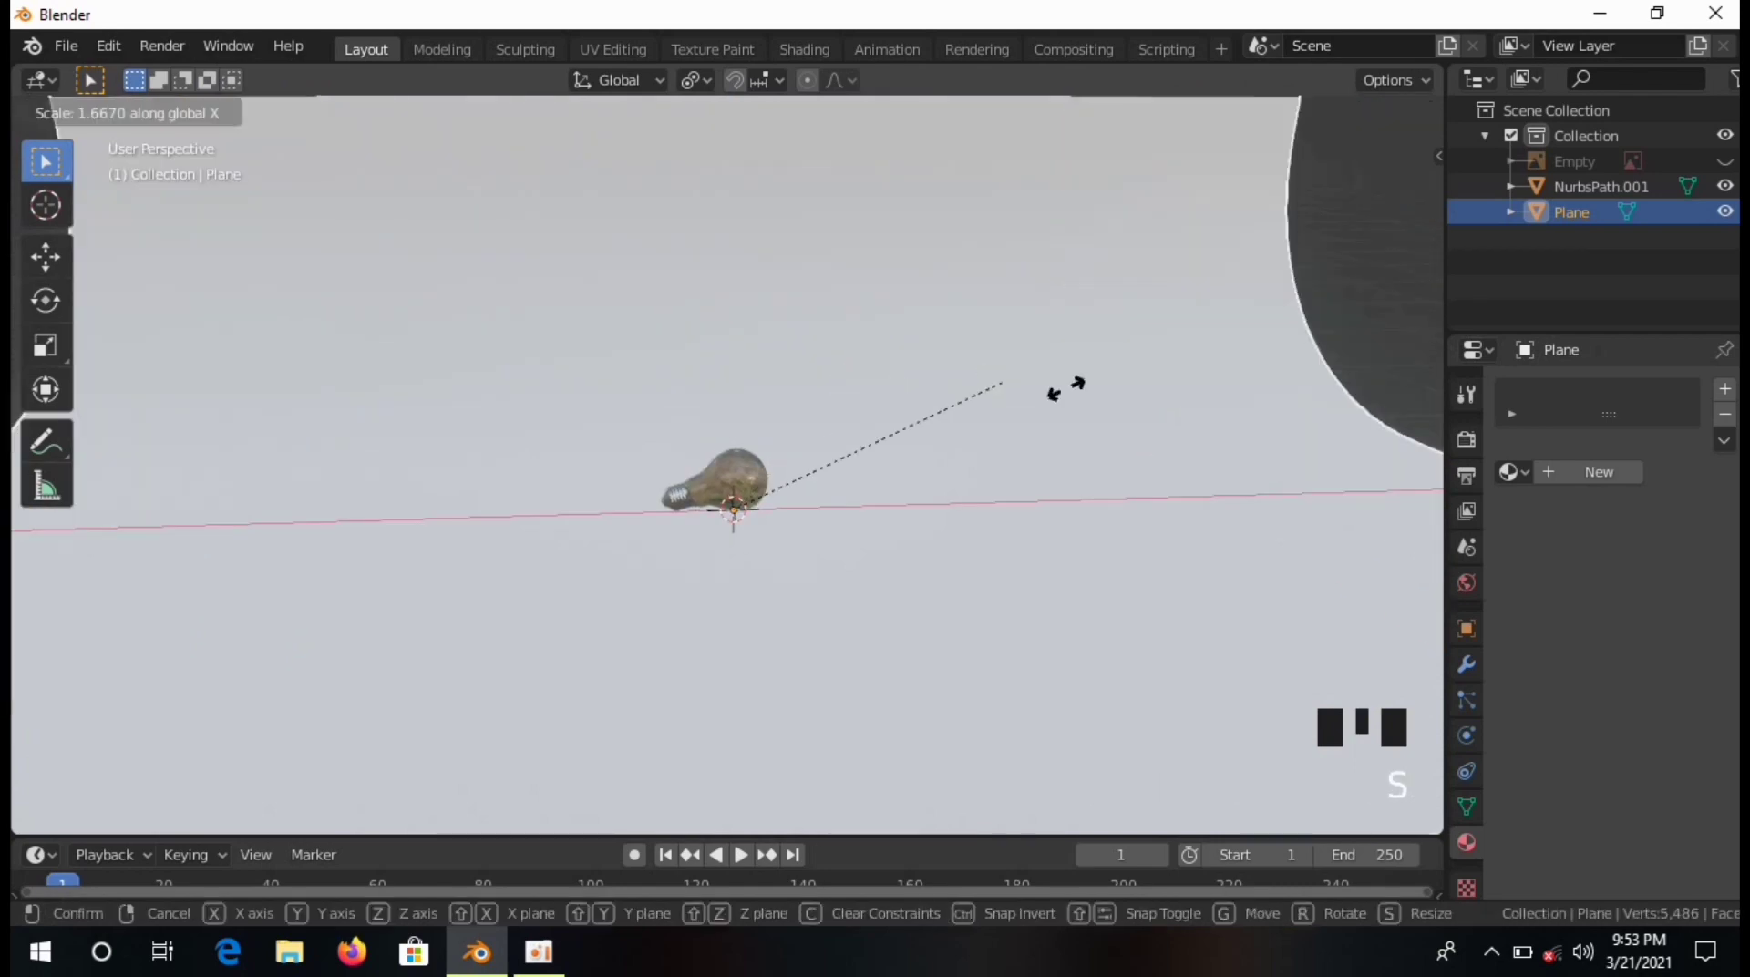
{"action": "left_click", "coordinate": [1046, 401]}
{"action": "scroll", "coordinate": [902, 402], "scroll_direction": "down", "scroll_amount": 4}
{"action": "scroll", "coordinate": [926, 395], "scroll_direction": "up", "scroll_amount": 11}
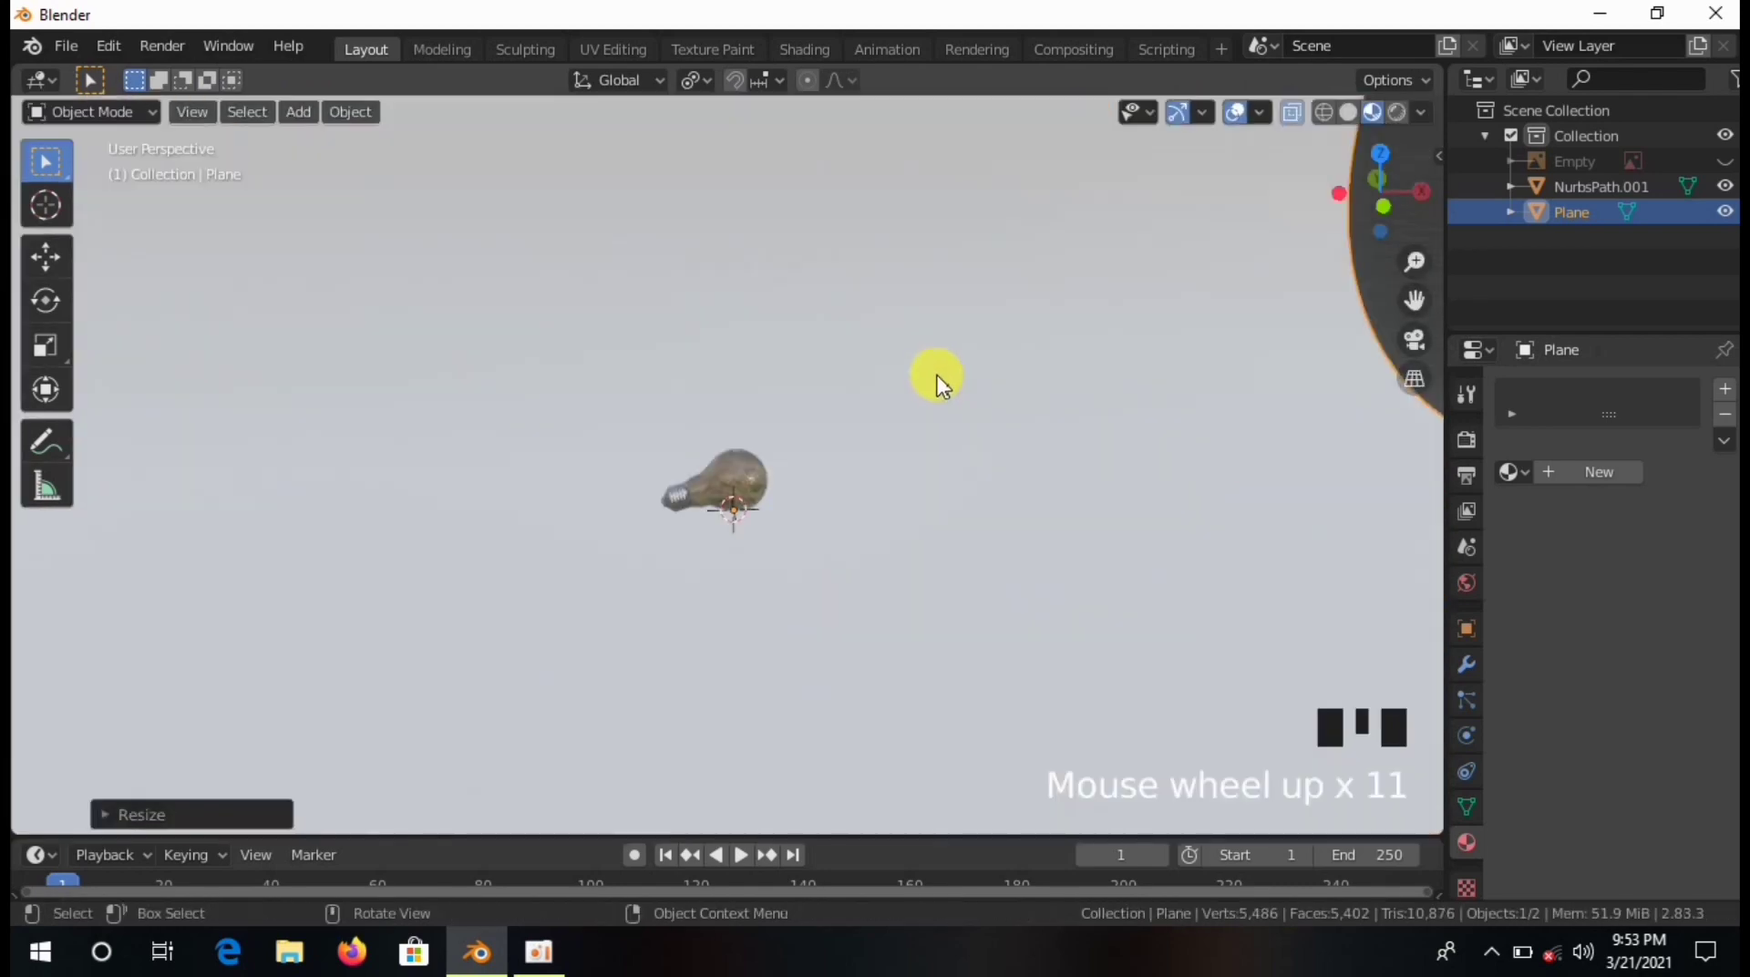
Add a camera to the scene, look through it and lock the camera to the view.
{"action": "key", "text": "shift+a"}
{"action": "left_click", "coordinate": [862, 751]}
{"action": "scroll", "coordinate": [850, 614], "scroll_direction": "down", "scroll_amount": 5}
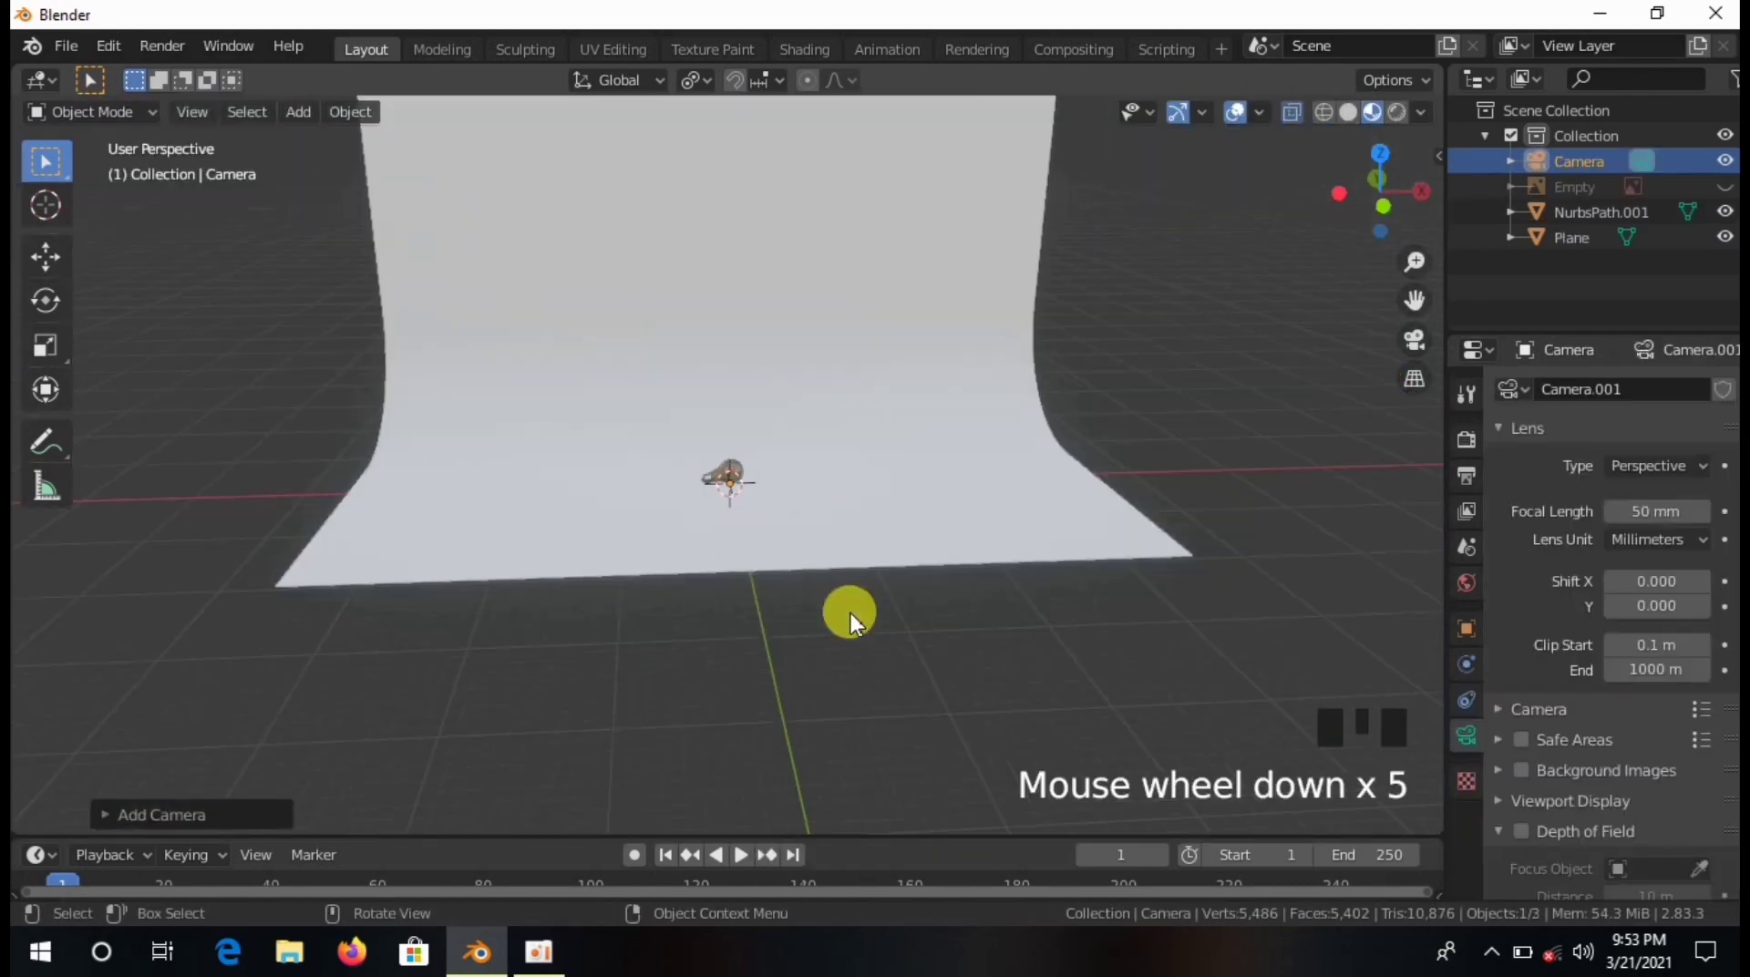
{"action": "scroll", "coordinate": [855, 609], "scroll_direction": "up", "scroll_amount": 3}
{"action": "key", "text": "KP_0"}
{"action": "key", "text": "n"}
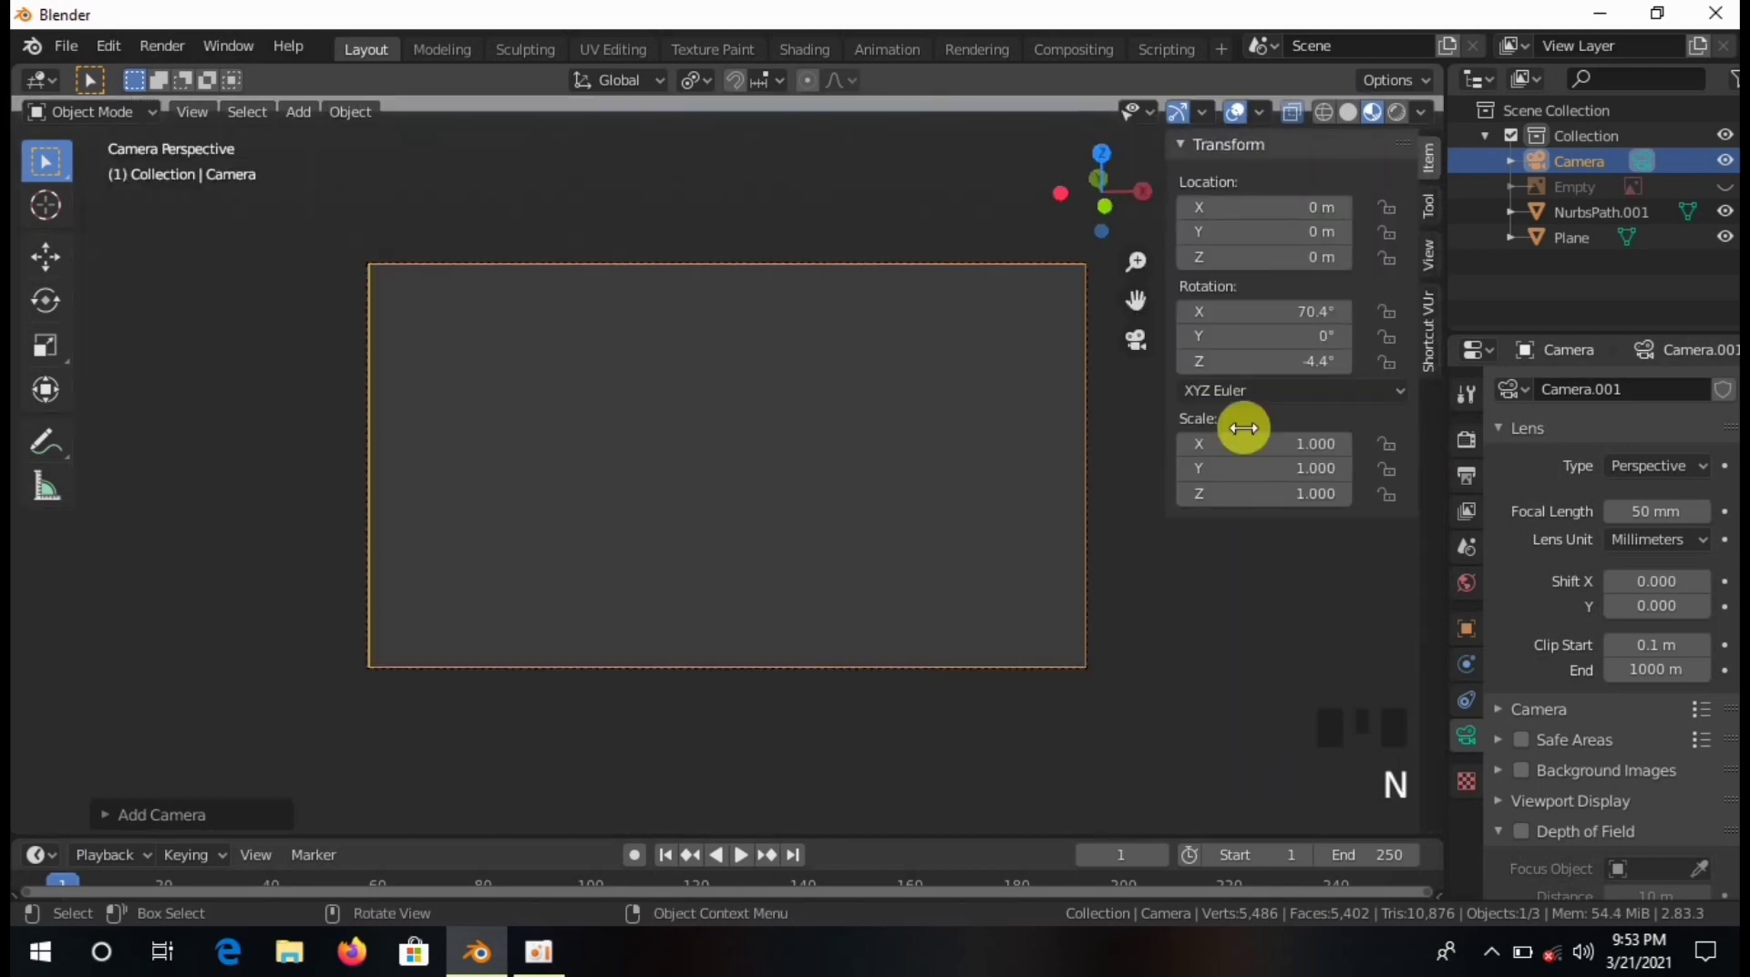
{"action": "left_click", "coordinate": [1422, 266]}
Frame the bulb near the centre of the camera shot against the backdrop, and unlock the camera from the view.
{"action": "scroll", "coordinate": [786, 539], "scroll_direction": "down", "scroll_amount": 18}
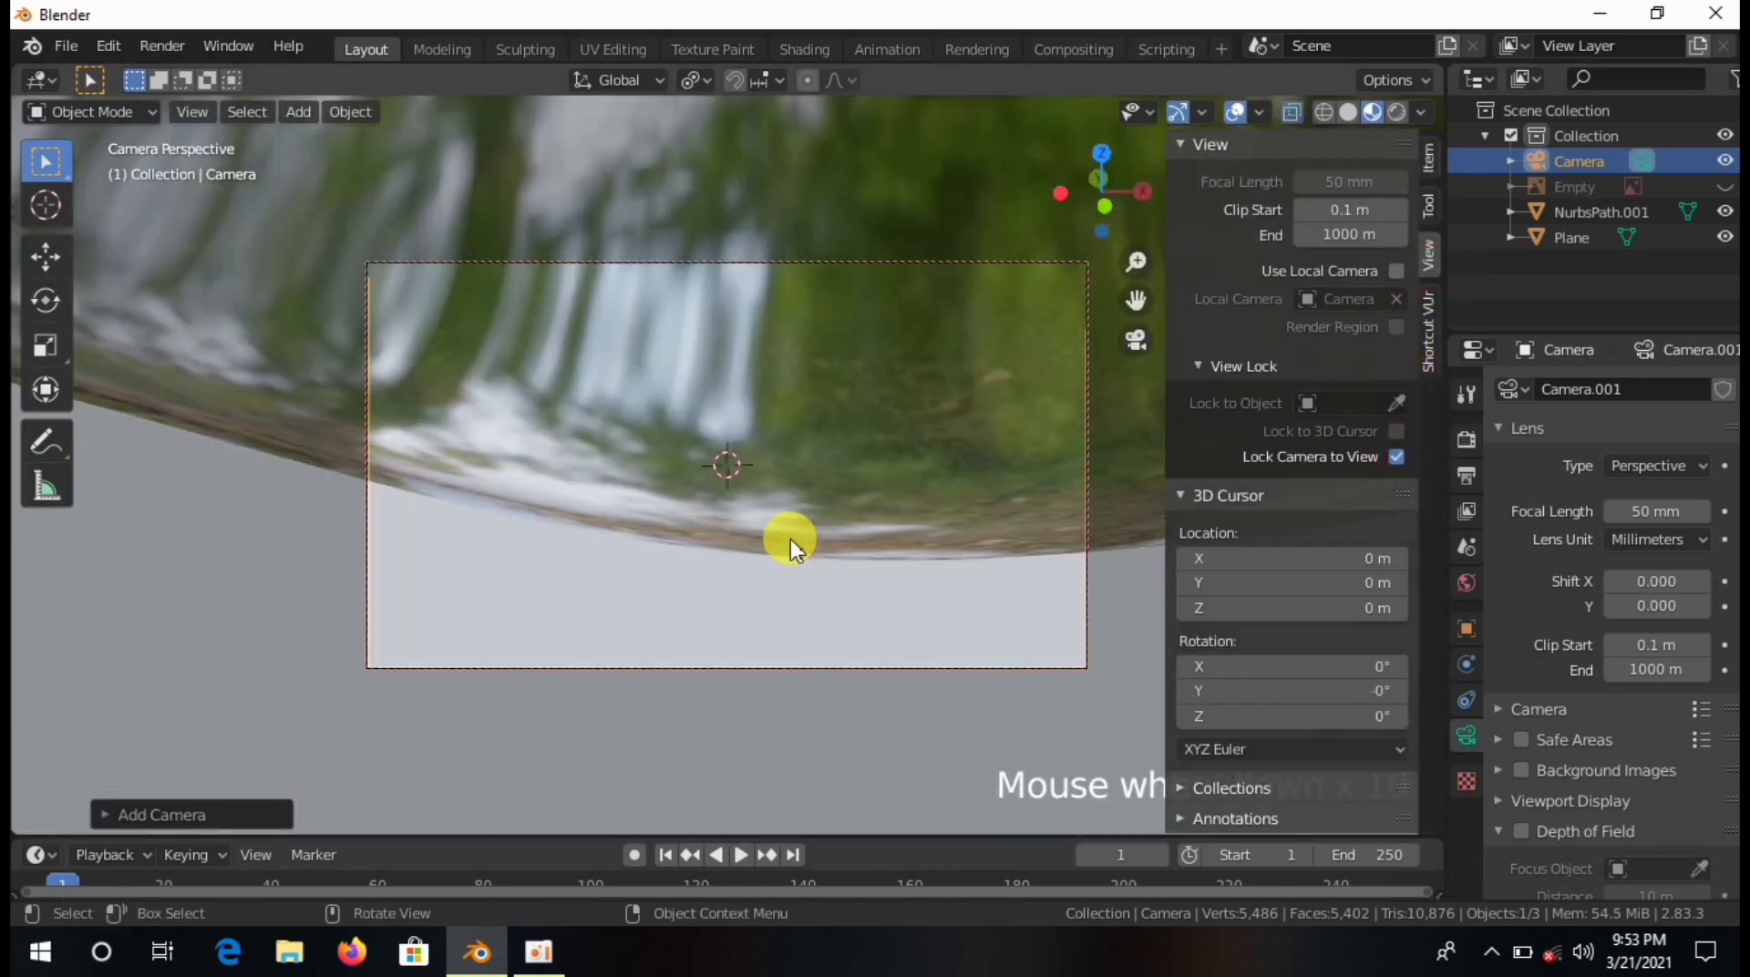
{"action": "mouse_move", "coordinate": [815, 469]}
{"action": "middle_mouse_down", "text": "shift"}
{"action": "mouse_move", "coordinate": [840, 490]}
{"action": "mouse_move", "coordinate": [828, 508]}
{"action": "mouse_move", "coordinate": [808, 446]}
{"action": "middle_mouse_up", "text": "shift"}
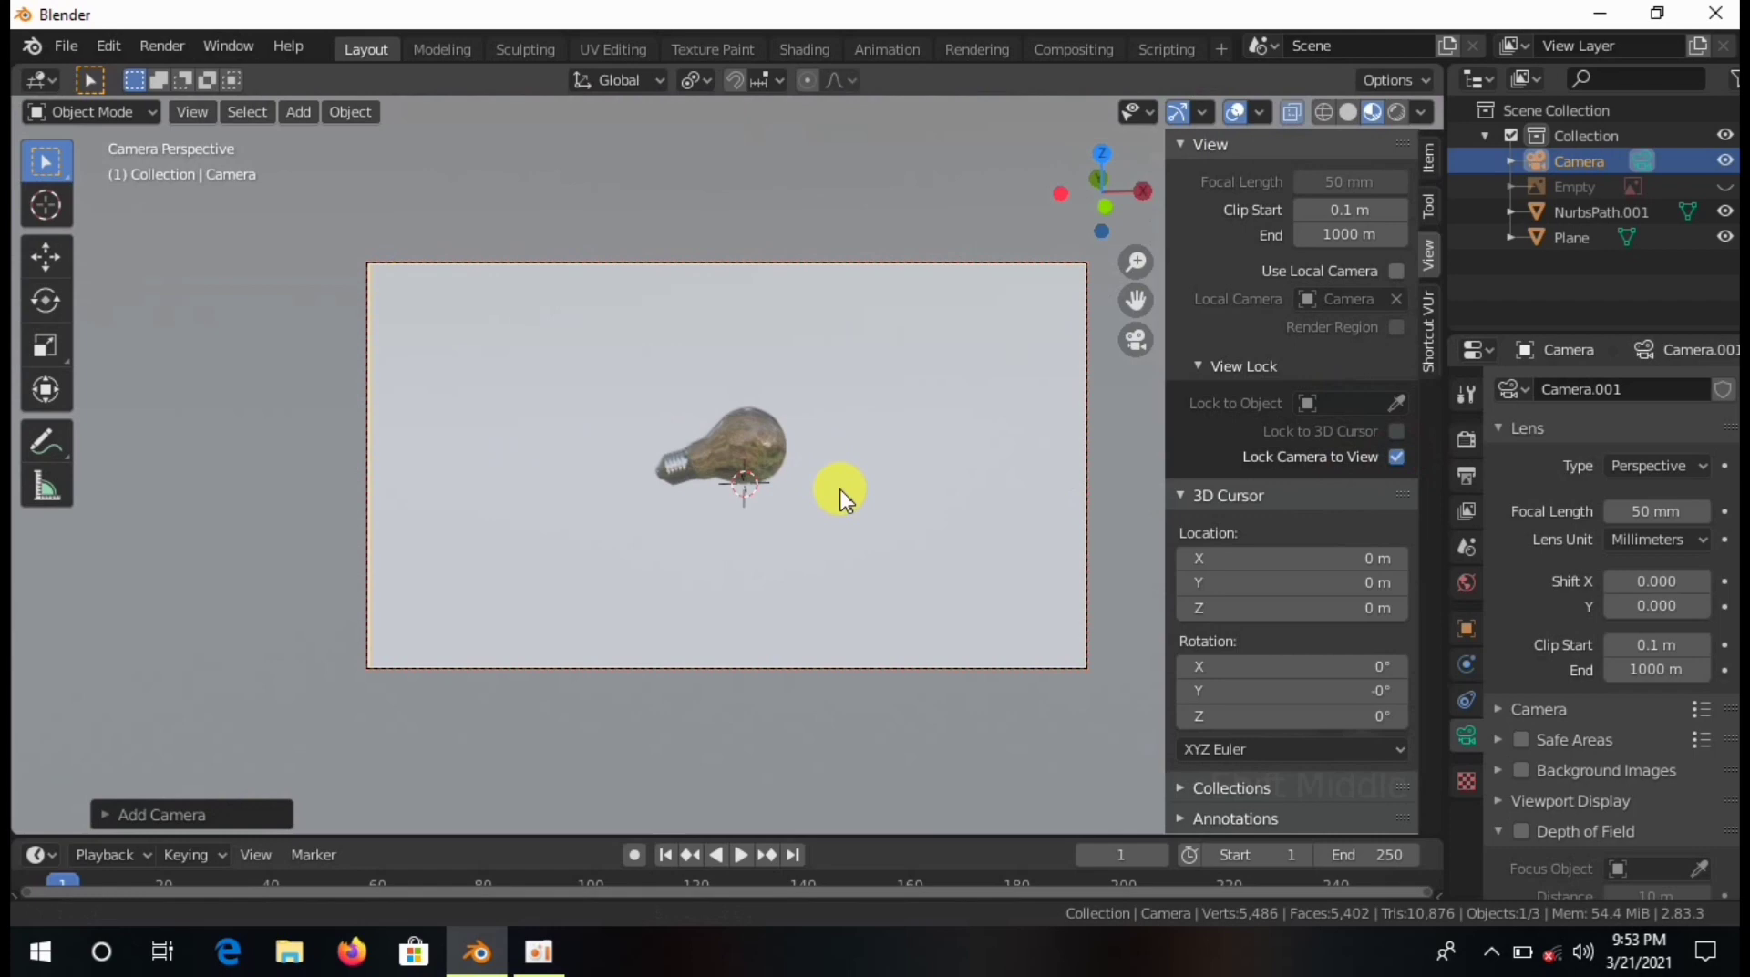
{"action": "scroll", "coordinate": [864, 512], "scroll_direction": "down", "scroll_amount": 4}
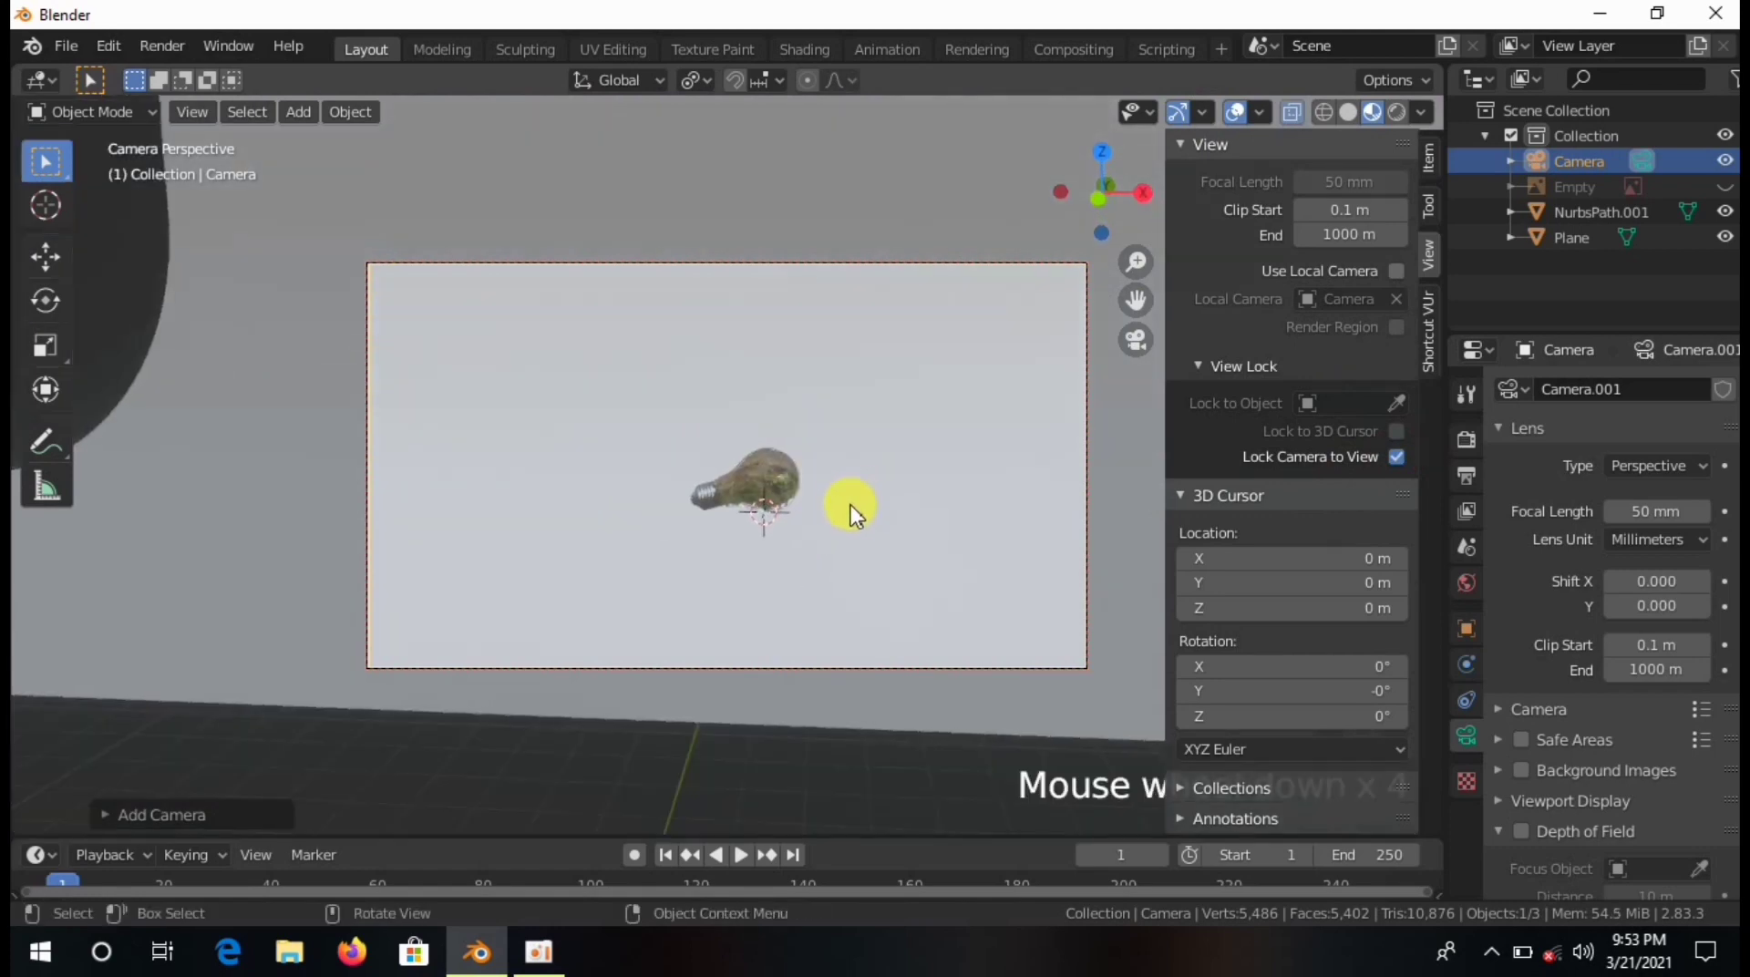
{"action": "scroll", "coordinate": [735, 489], "scroll_direction": "up", "scroll_amount": 4}
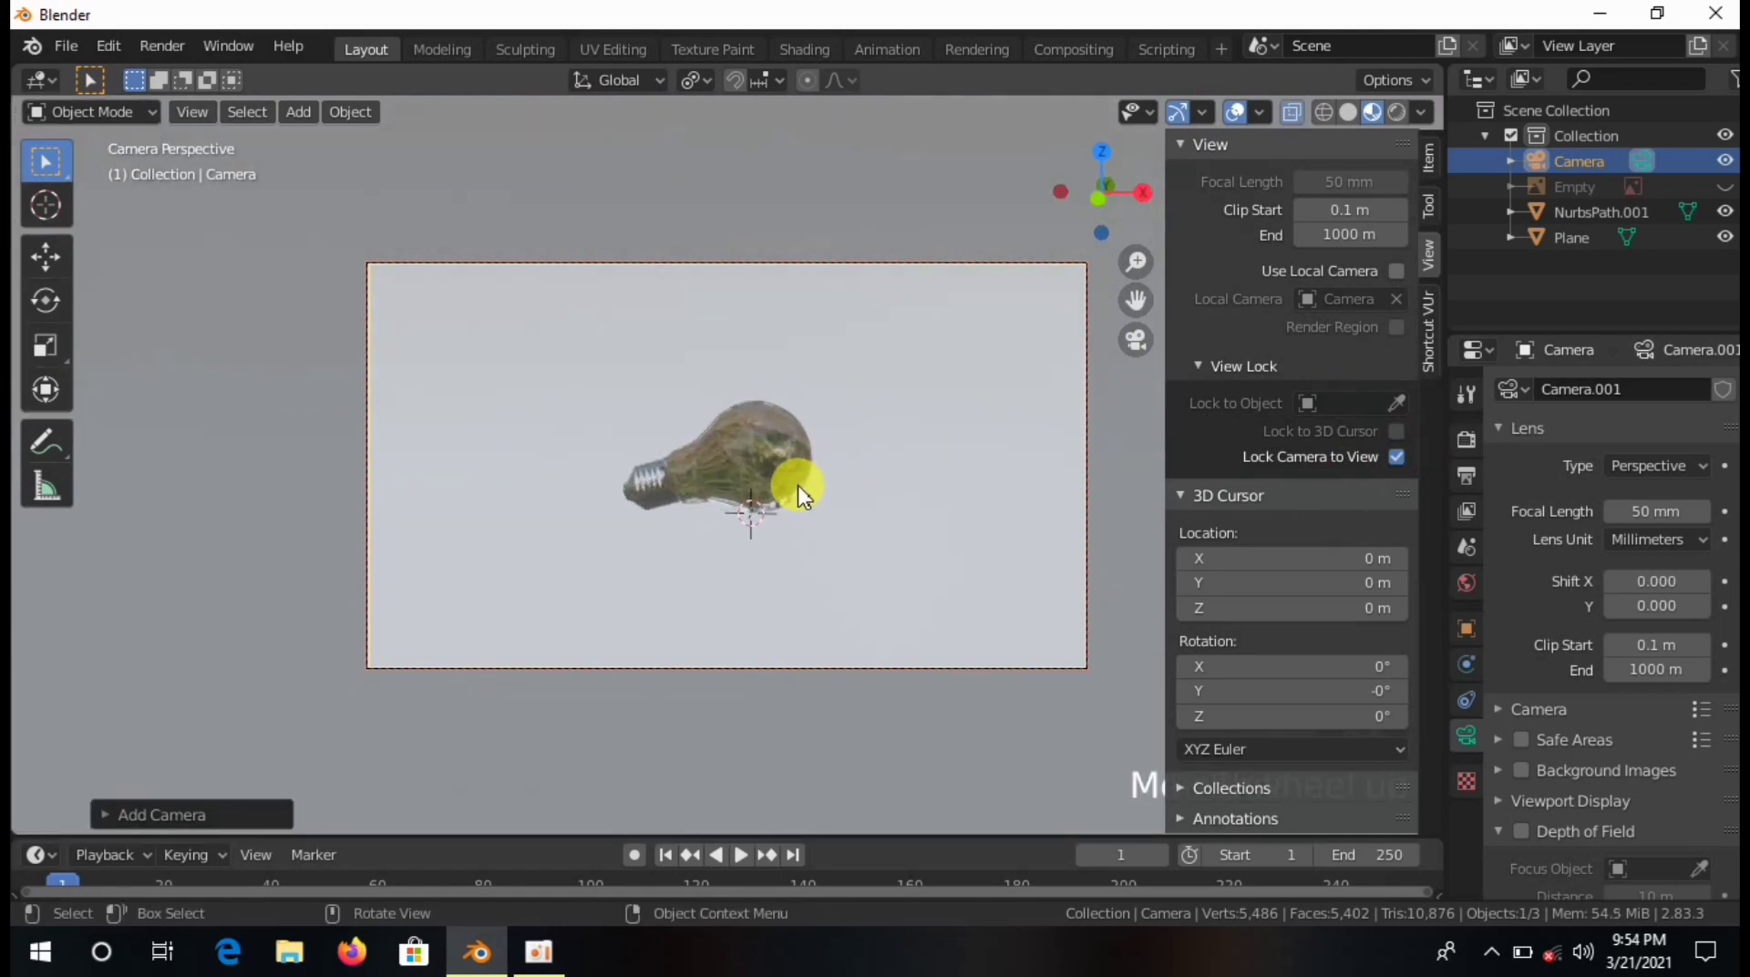
{"action": "middle_click_drag", "start_coordinate": [797, 485], "coordinate": [800, 536], "text": "shift"}
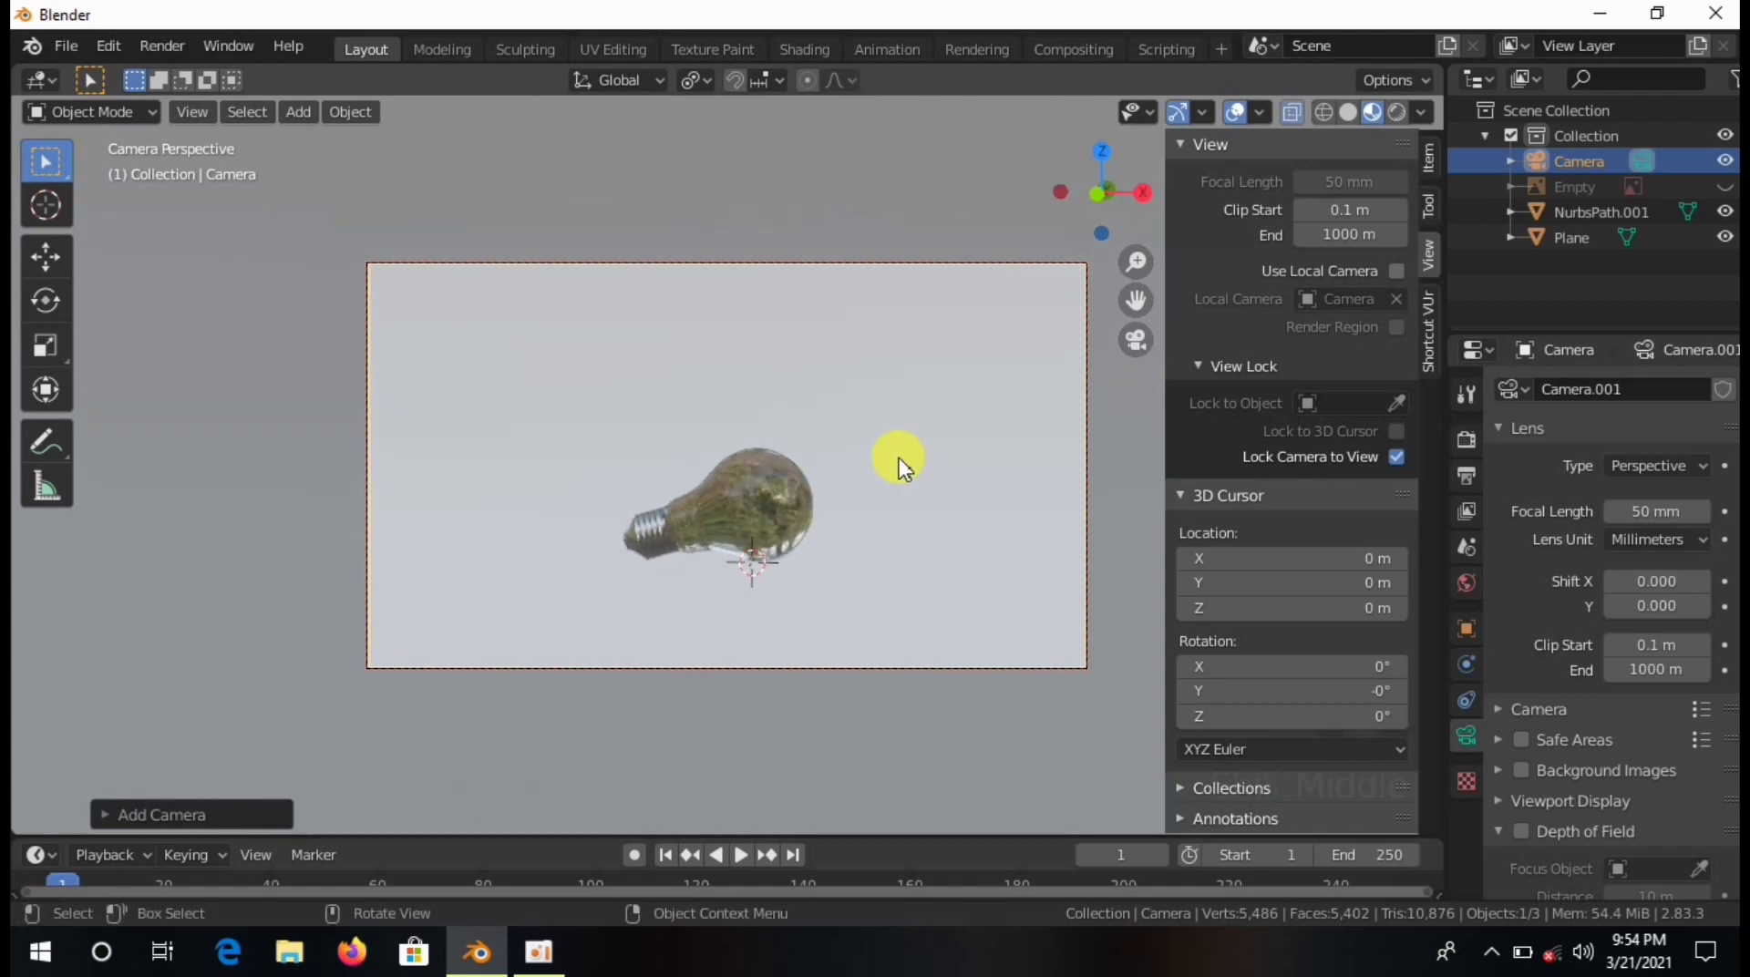
{"action": "scroll", "coordinate": [898, 457], "scroll_direction": "down", "scroll_amount": 4}
{"action": "scroll", "coordinate": [898, 459], "scroll_direction": "up", "scroll_amount": 4}
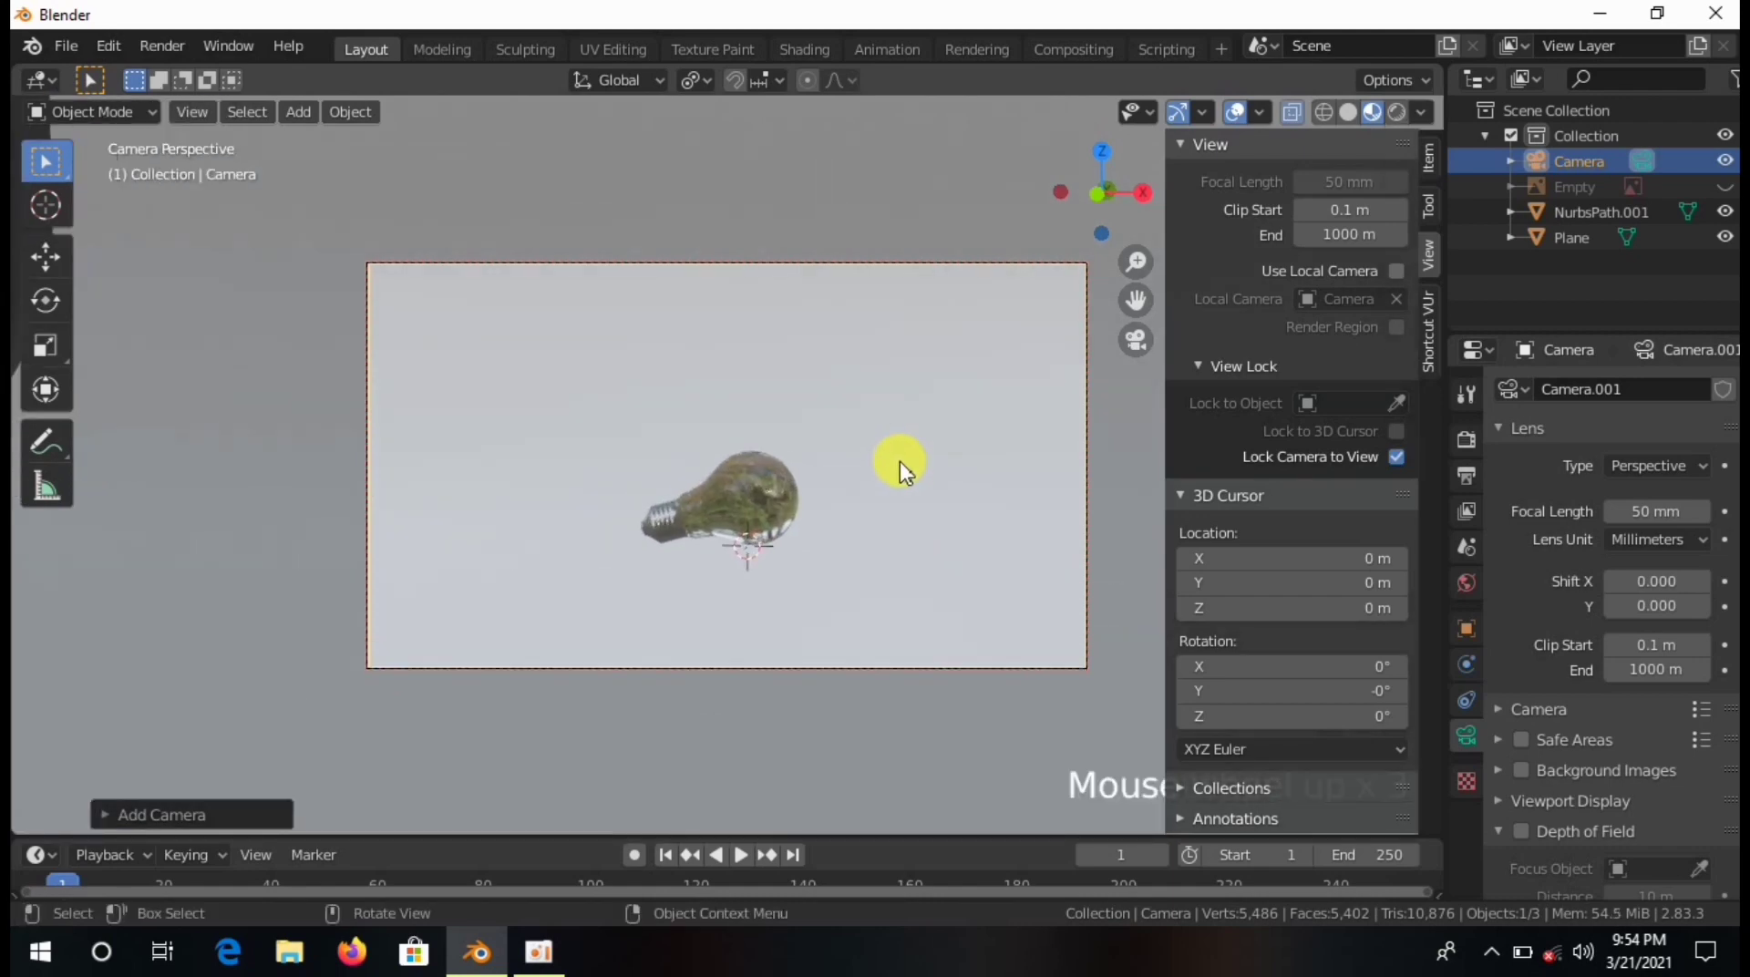
{"action": "scroll", "coordinate": [899, 461], "scroll_direction": "up", "scroll_amount": 2}
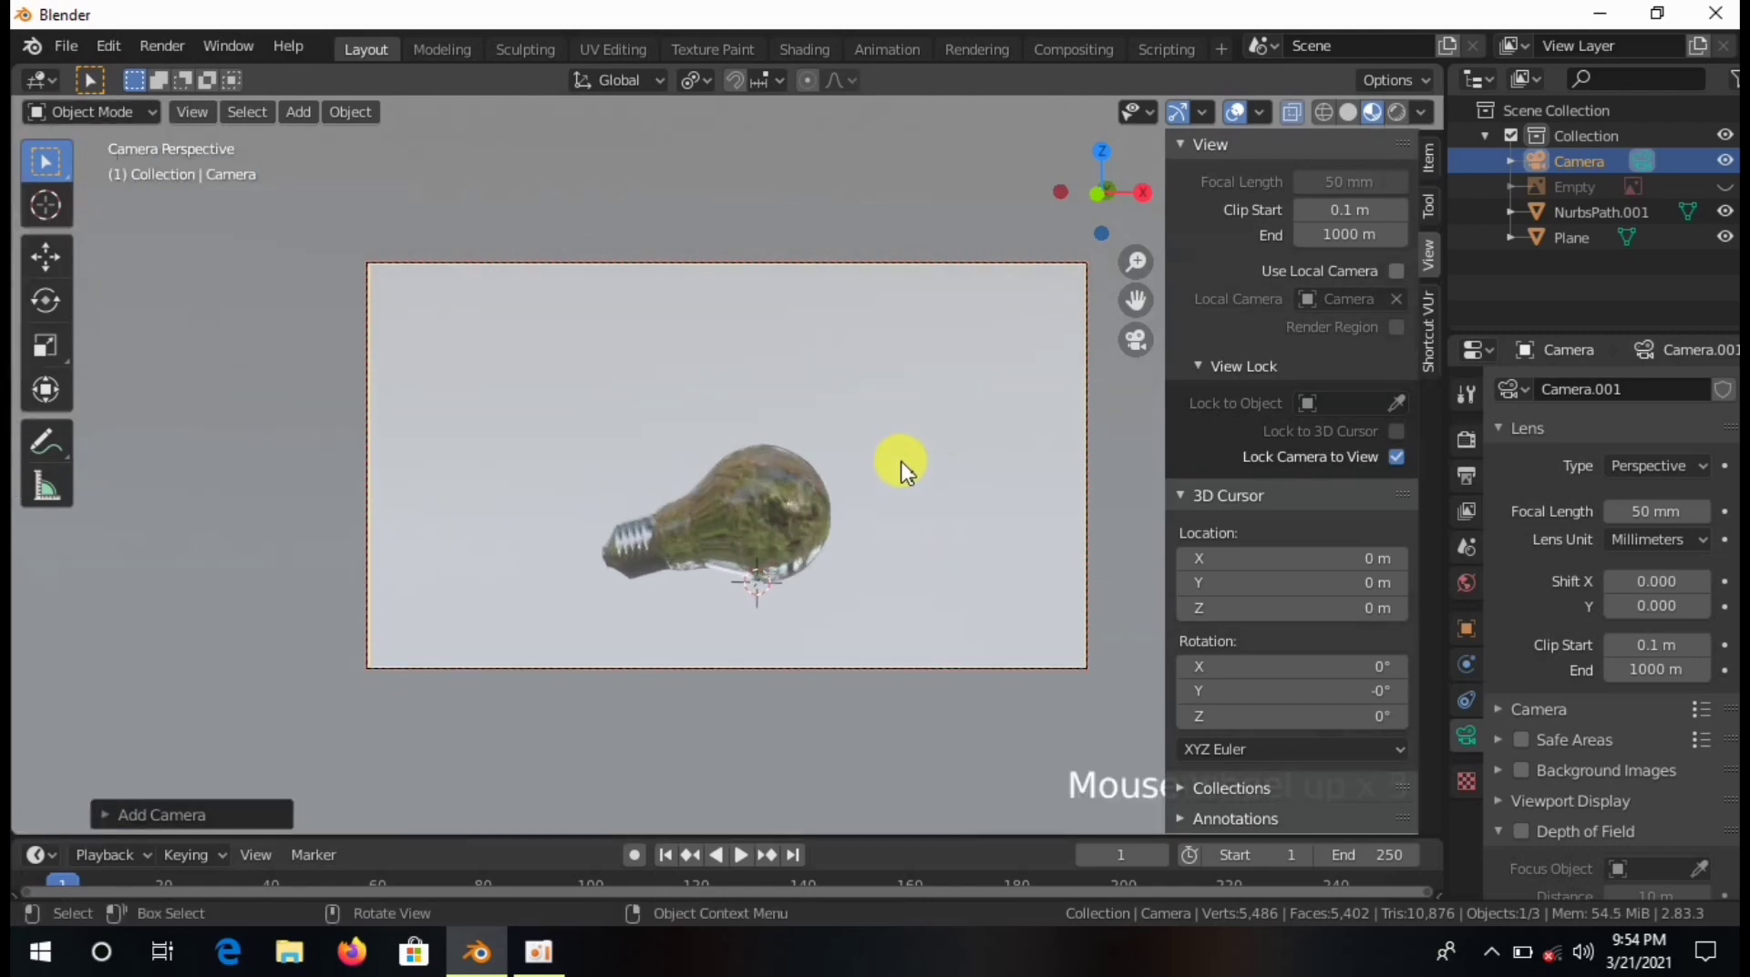
{"action": "scroll", "coordinate": [900, 461], "scroll_direction": "down", "scroll_amount": 1}
{"action": "mouse_move", "coordinate": [848, 471]}
{"action": "middle_mouse_down", "text": "shift"}
{"action": "mouse_move", "coordinate": [871, 450]}
{"action": "mouse_move", "coordinate": [855, 497]}
{"action": "middle_mouse_up", "text": "shift"}
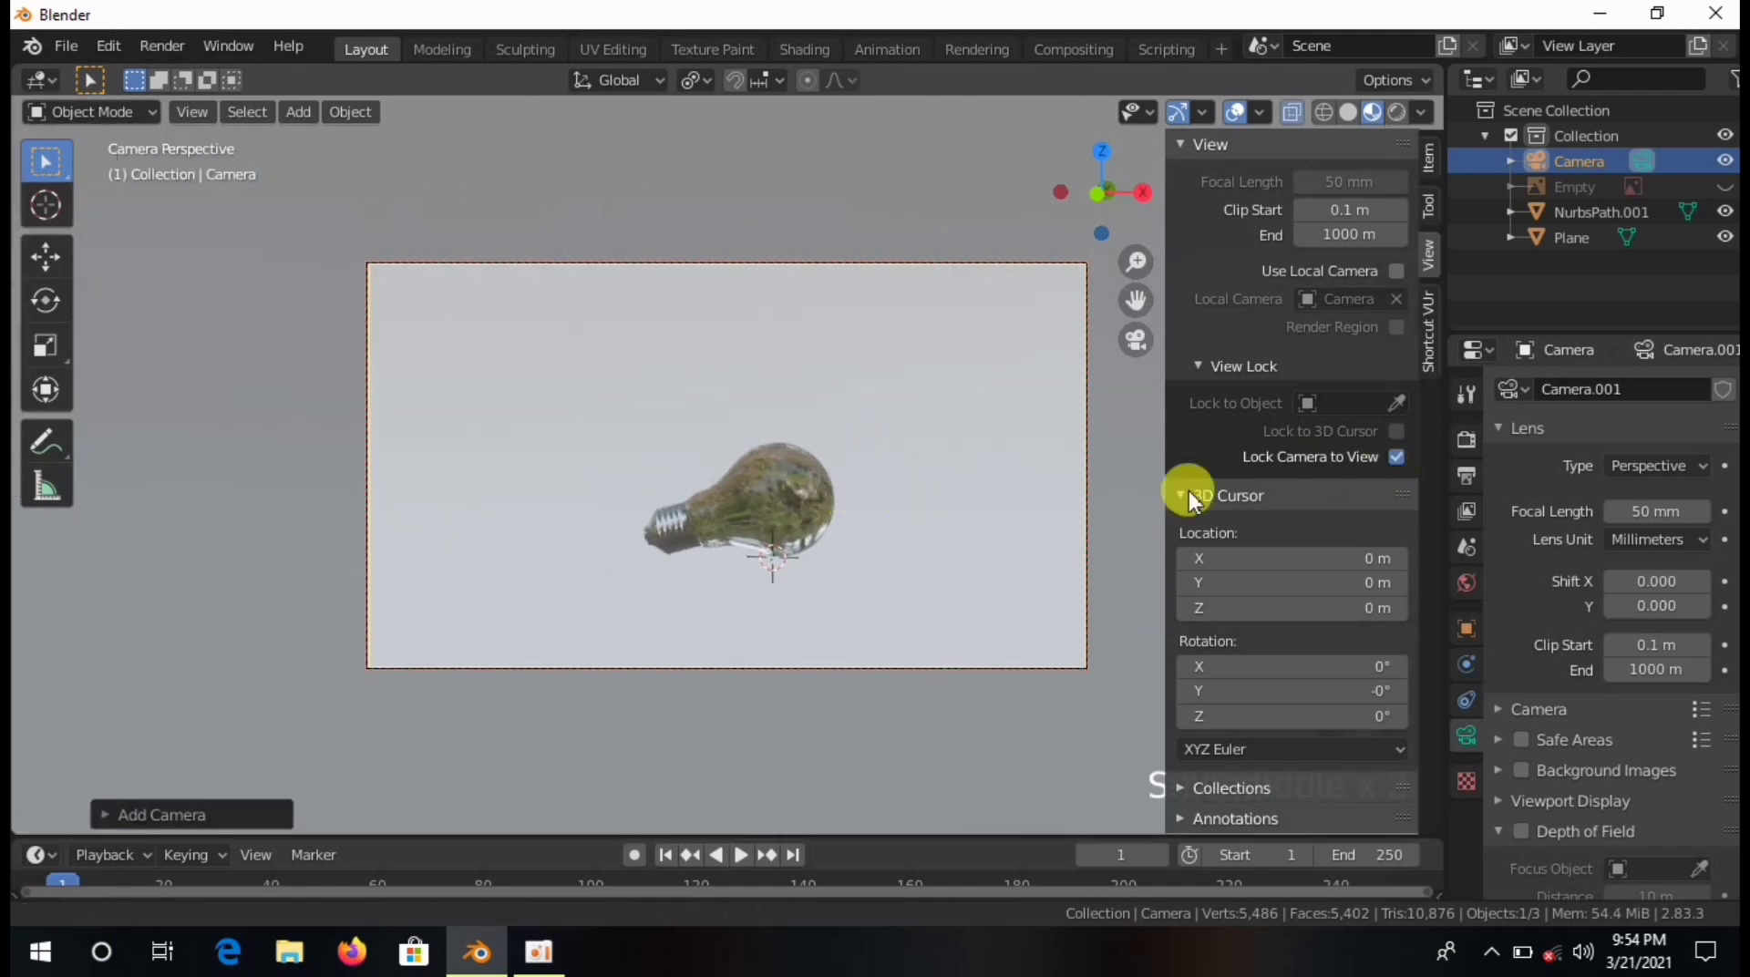
{"action": "left_click", "coordinate": [1396, 456]}
Give the backdrop plane a new material and switch to the Shading workspace.
{"action": "scroll", "coordinate": [774, 506], "scroll_direction": "down", "scroll_amount": 1}
{"action": "middle_click_drag", "start_coordinate": [747, 464], "coordinate": [773, 532]}
{"action": "scroll", "coordinate": [784, 510], "scroll_direction": "down", "scroll_amount": 8}
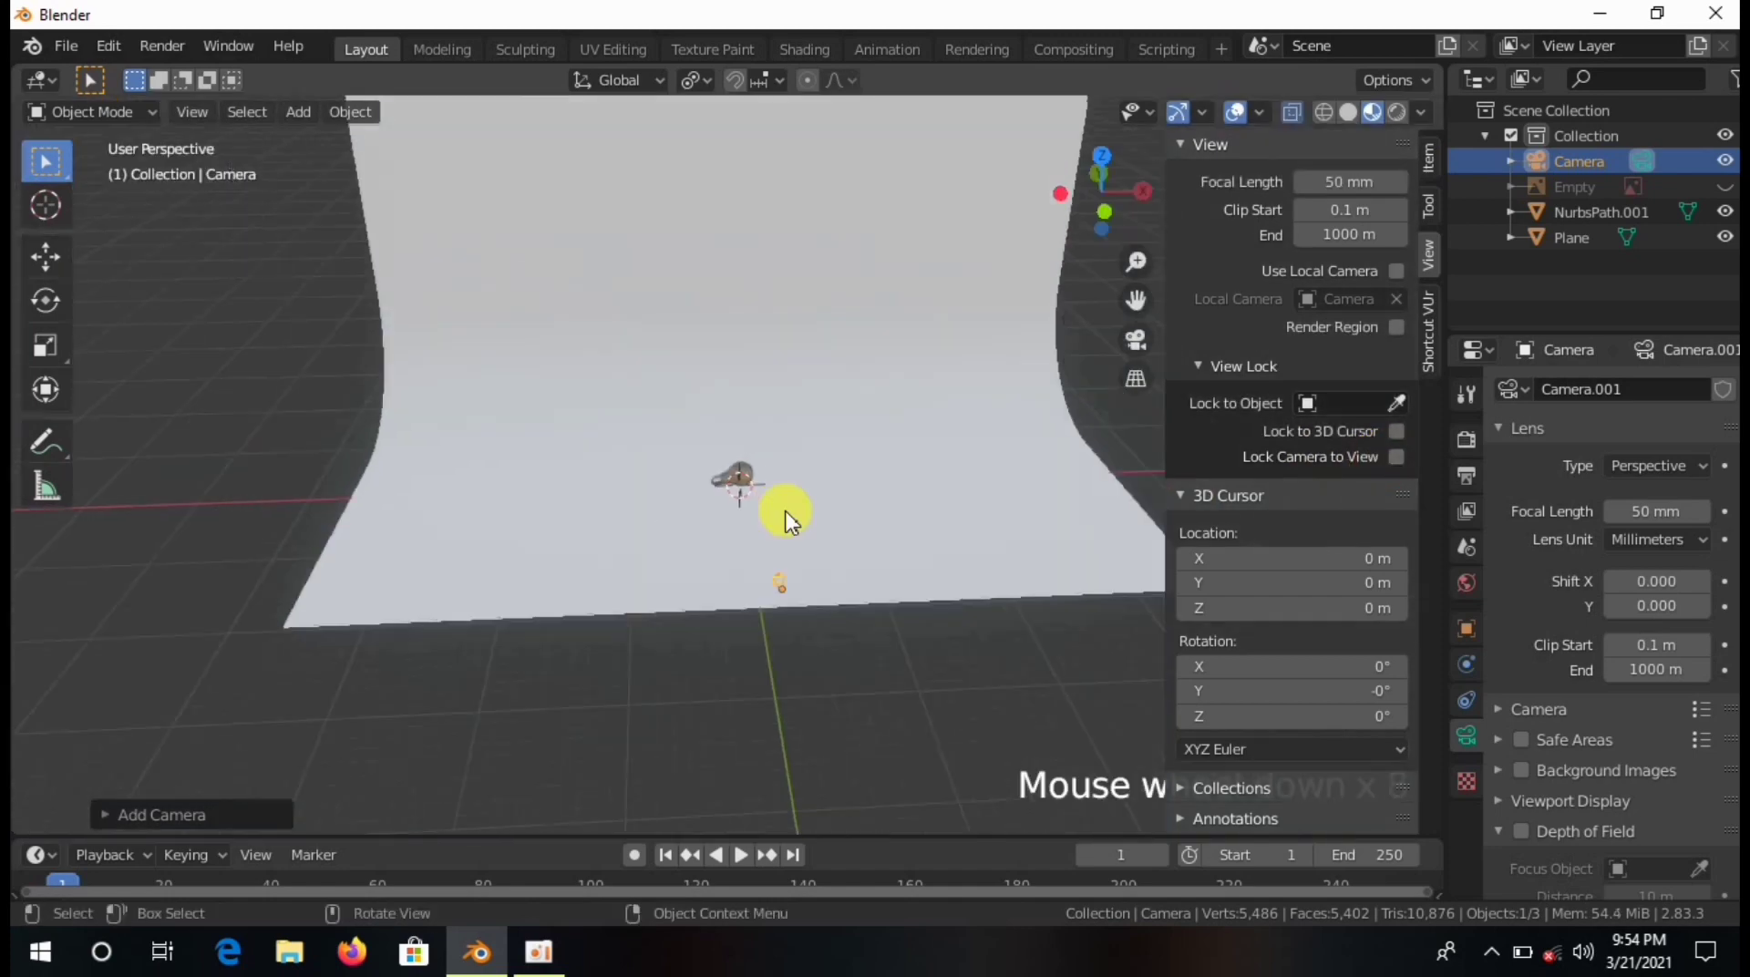
{"action": "scroll", "coordinate": [785, 510], "scroll_direction": "down", "scroll_amount": 1}
{"action": "left_click", "coordinate": [735, 535]}
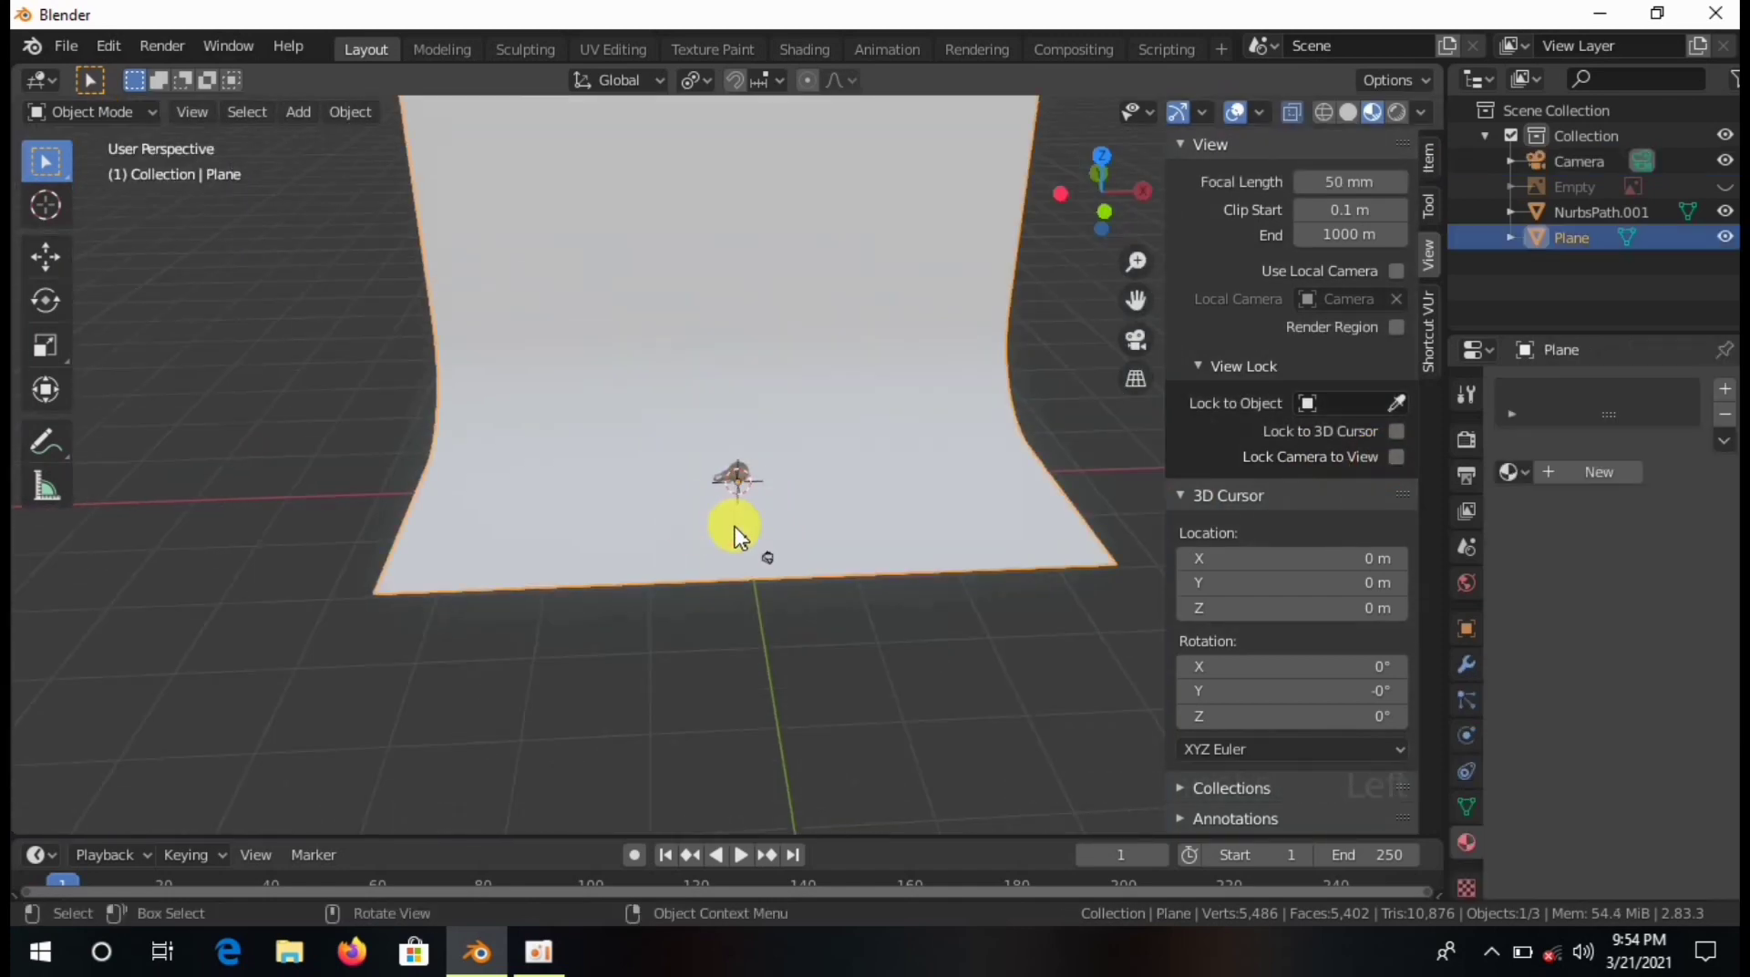
{"action": "left_click", "coordinate": [1590, 471]}
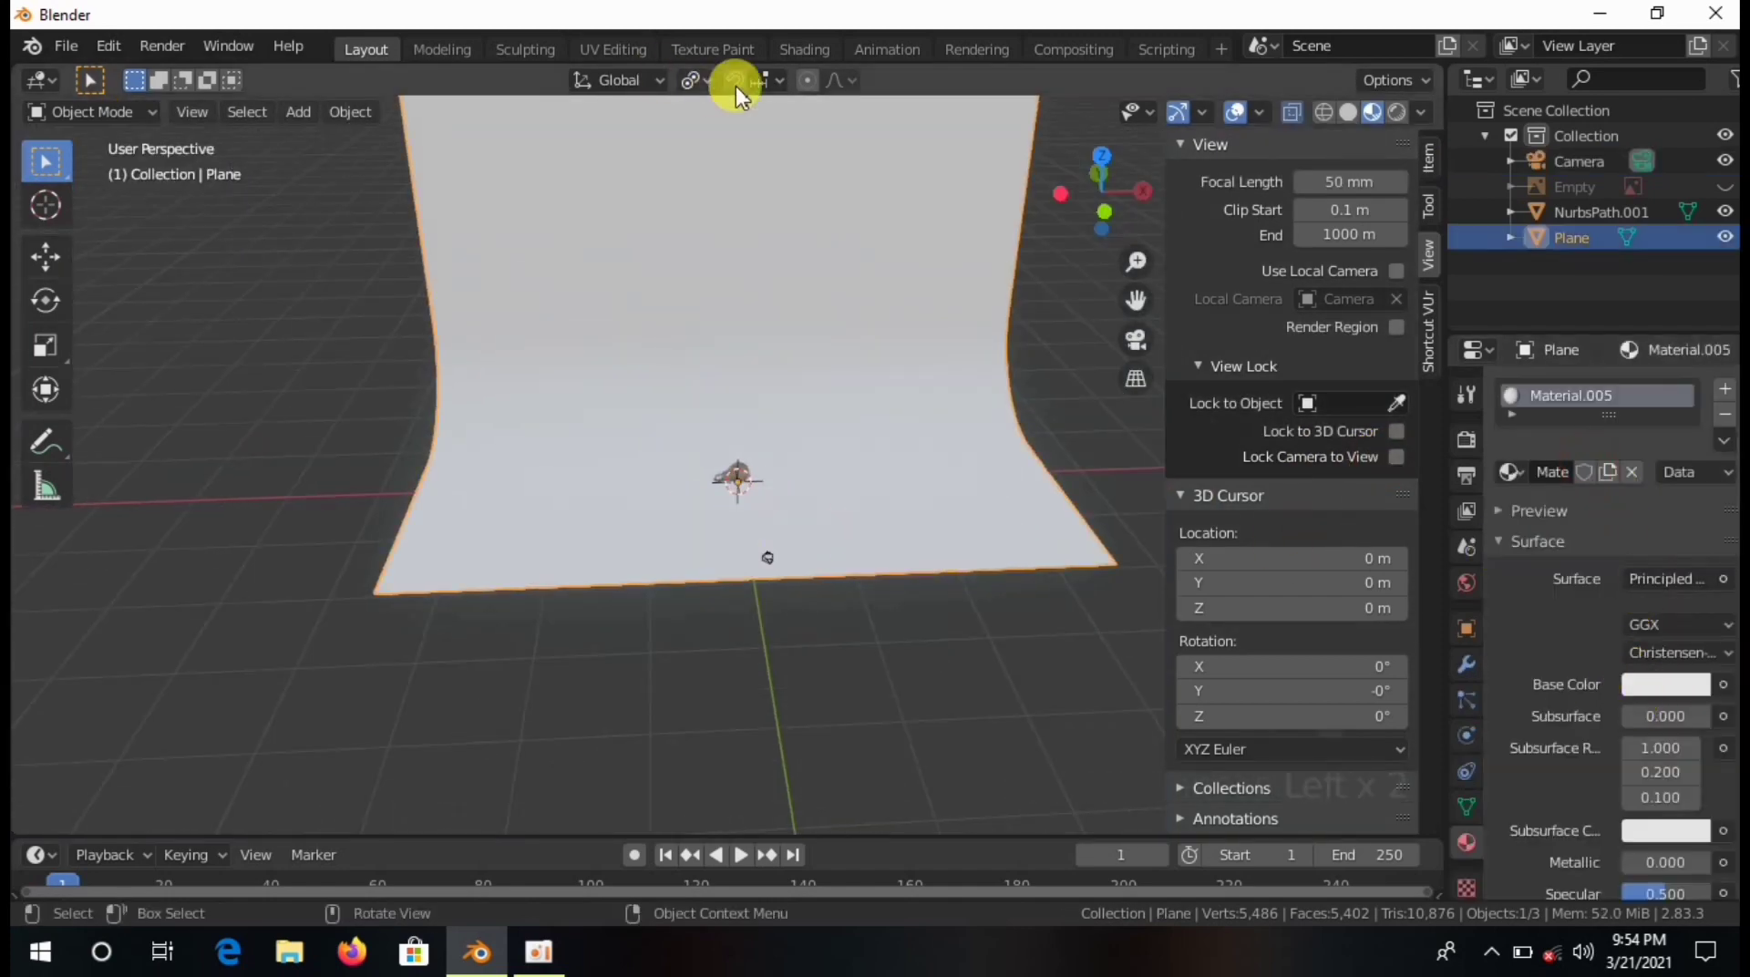
{"action": "left_click", "coordinate": [804, 49]}
Set the backdrop material's base colour to dark blue with hue 0.625, saturation 0.419 and value 0.237.
{"action": "left_click", "coordinate": [822, 648]}
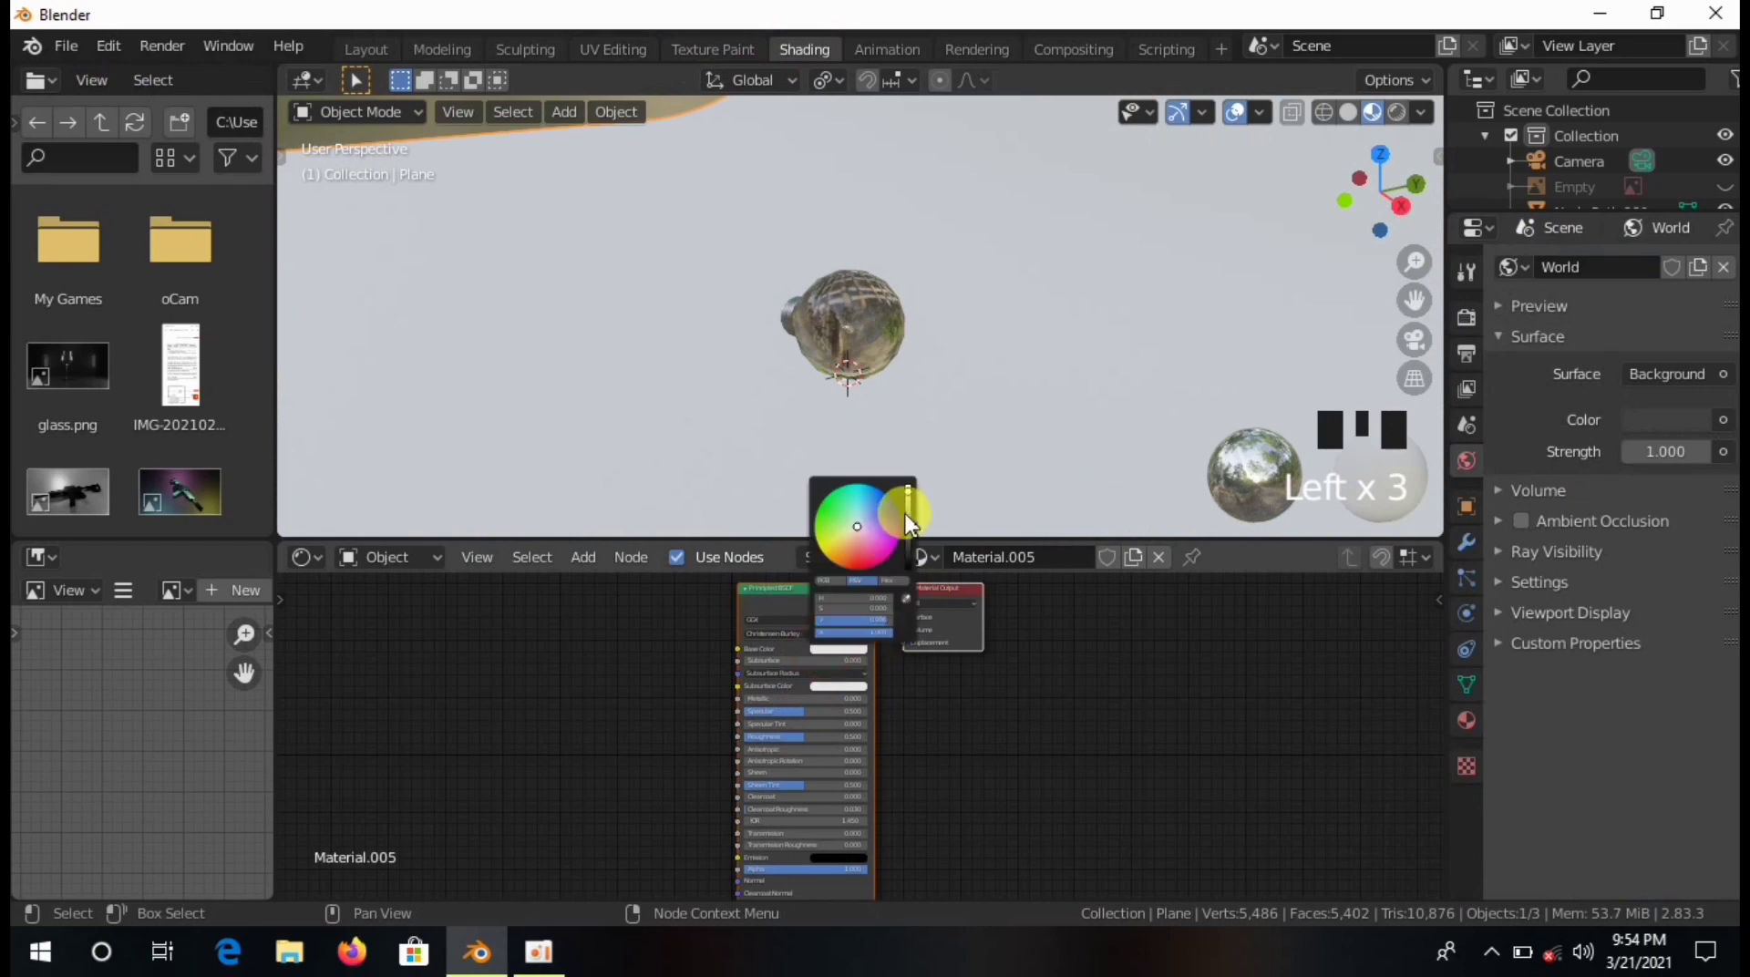
{"action": "left_click_drag", "start_coordinate": [906, 514], "coordinate": [870, 498]}
{"action": "scroll", "coordinate": [883, 554], "scroll_direction": "up", "scroll_amount": 10}
{"action": "scroll", "coordinate": [880, 549], "scroll_direction": "down", "scroll_amount": 12}
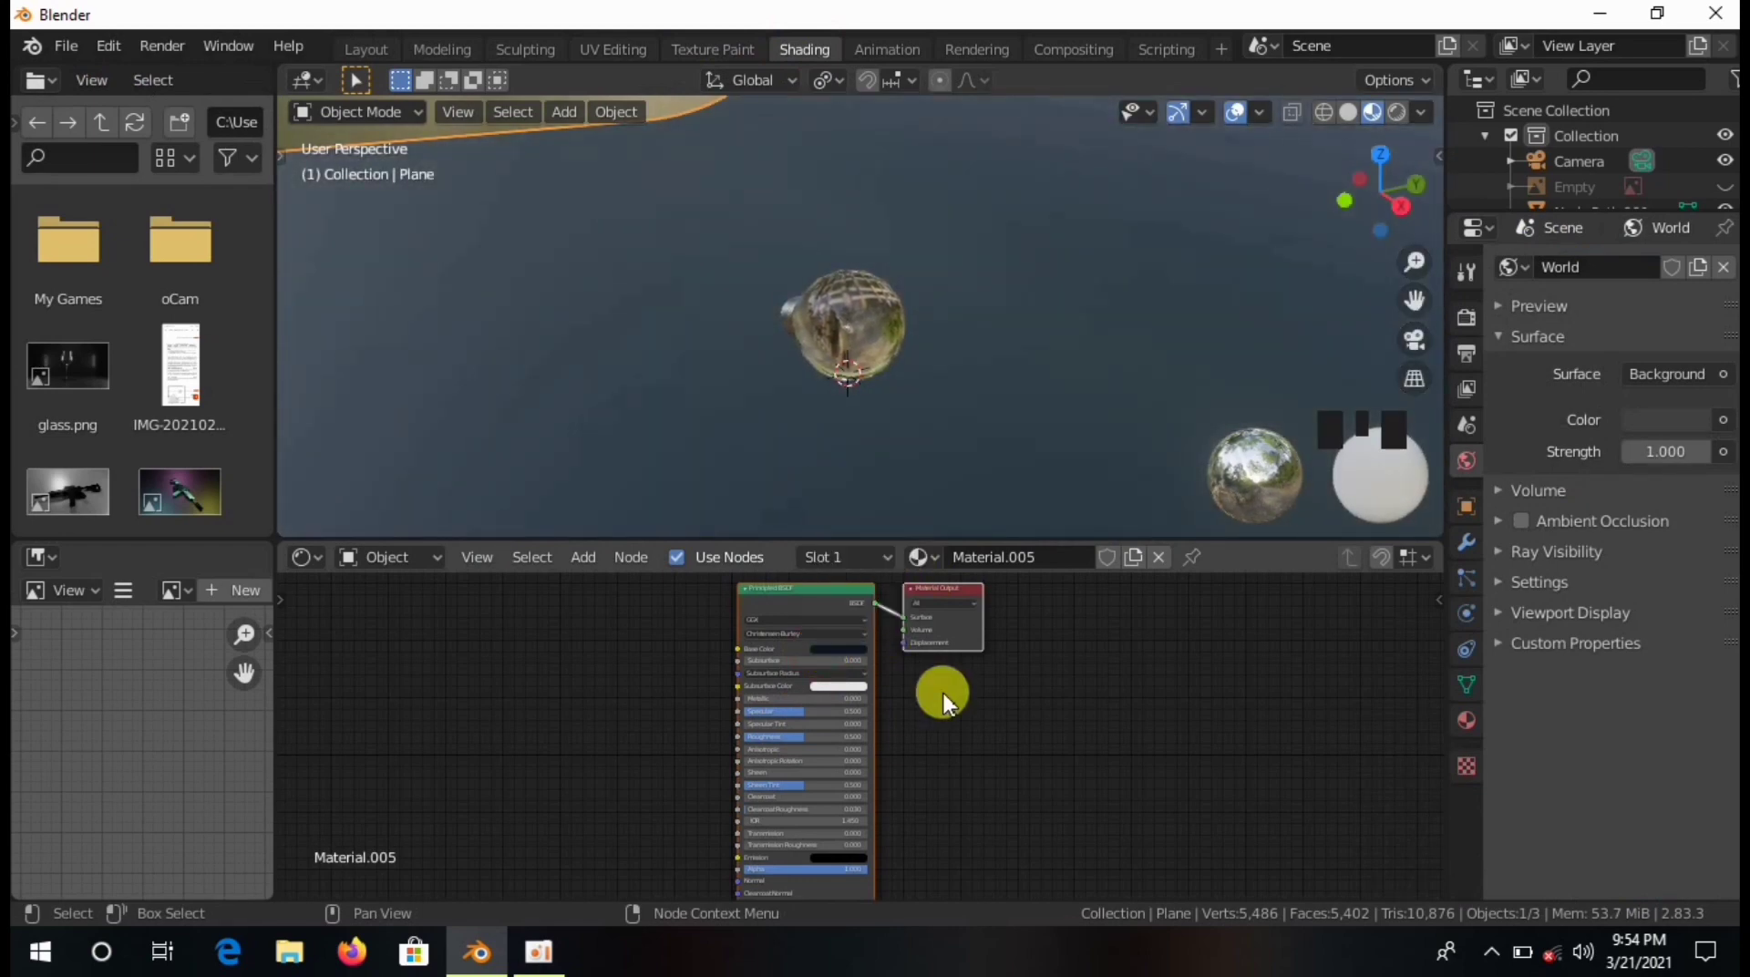
{"action": "scroll", "coordinate": [942, 692], "scroll_direction": "up", "scroll_amount": 2}
{"action": "left_click", "coordinate": [886, 726]}
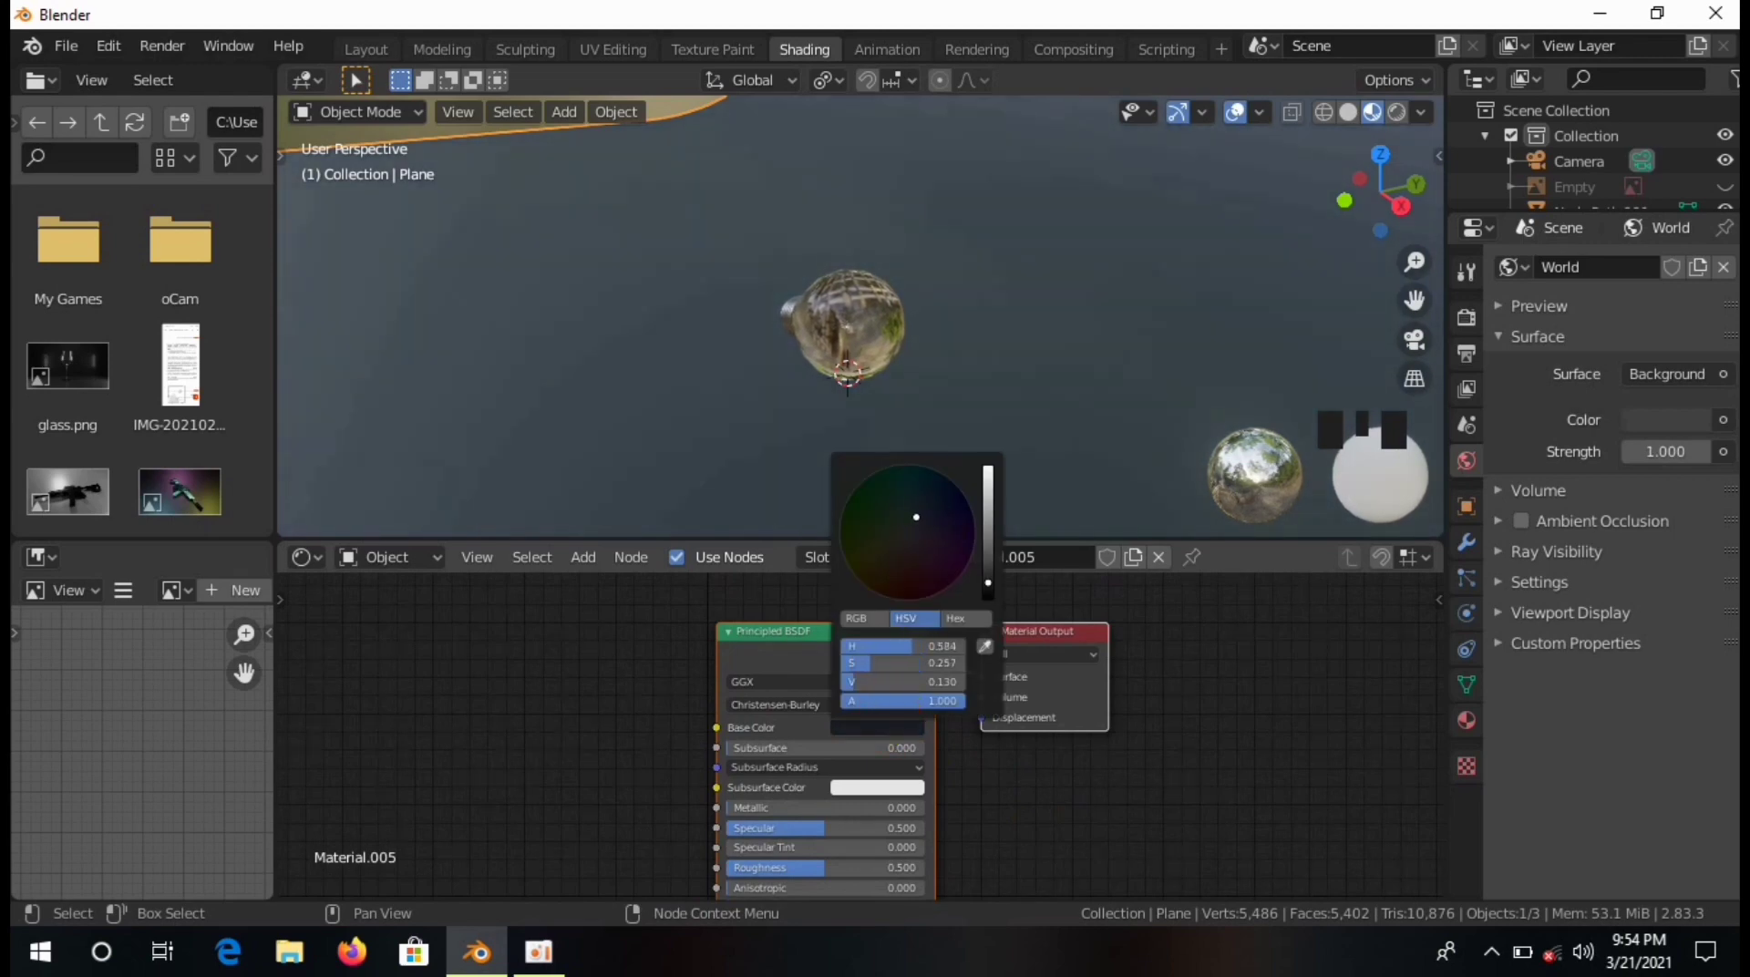
{"action": "mouse_move", "coordinate": [993, 532]}
{"action": "left_mouse_down"}
{"action": "mouse_move", "coordinate": [942, 558]}
{"action": "mouse_move", "coordinate": [927, 512]}
{"action": "left_mouse_up"}
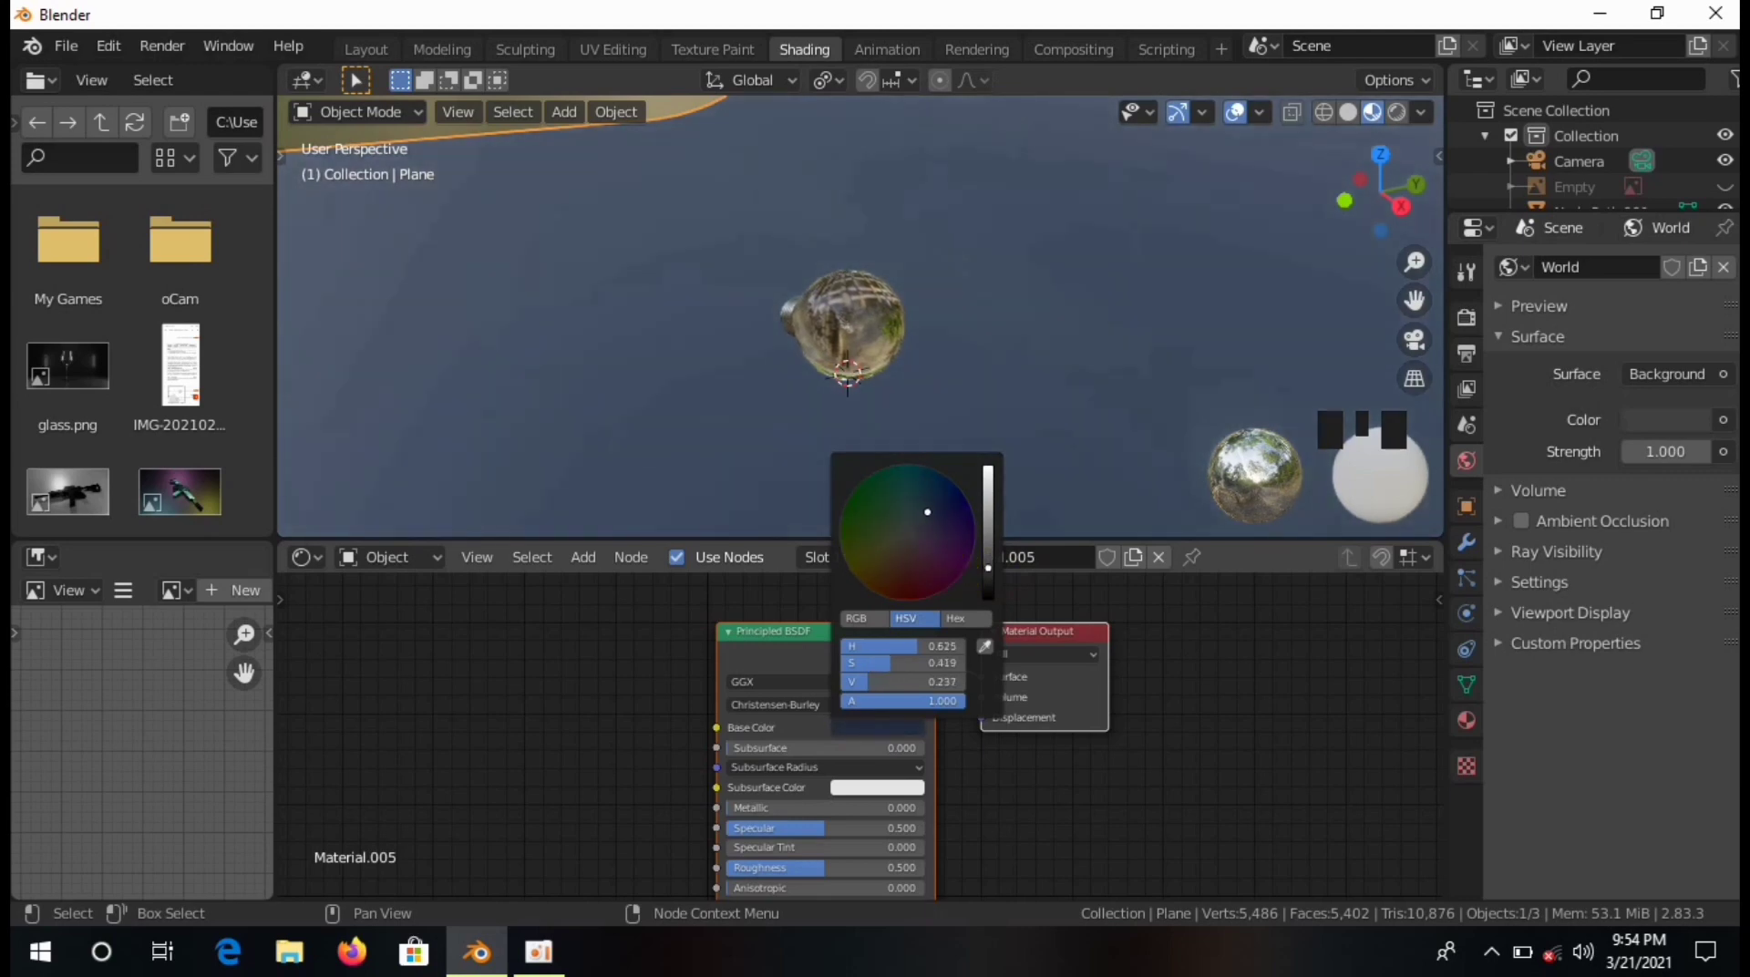
{"action": "scroll", "coordinate": [747, 309], "scroll_direction": "down", "scroll_amount": 6}
{"action": "middle_click_drag", "start_coordinate": [747, 309], "coordinate": [987, 555]}
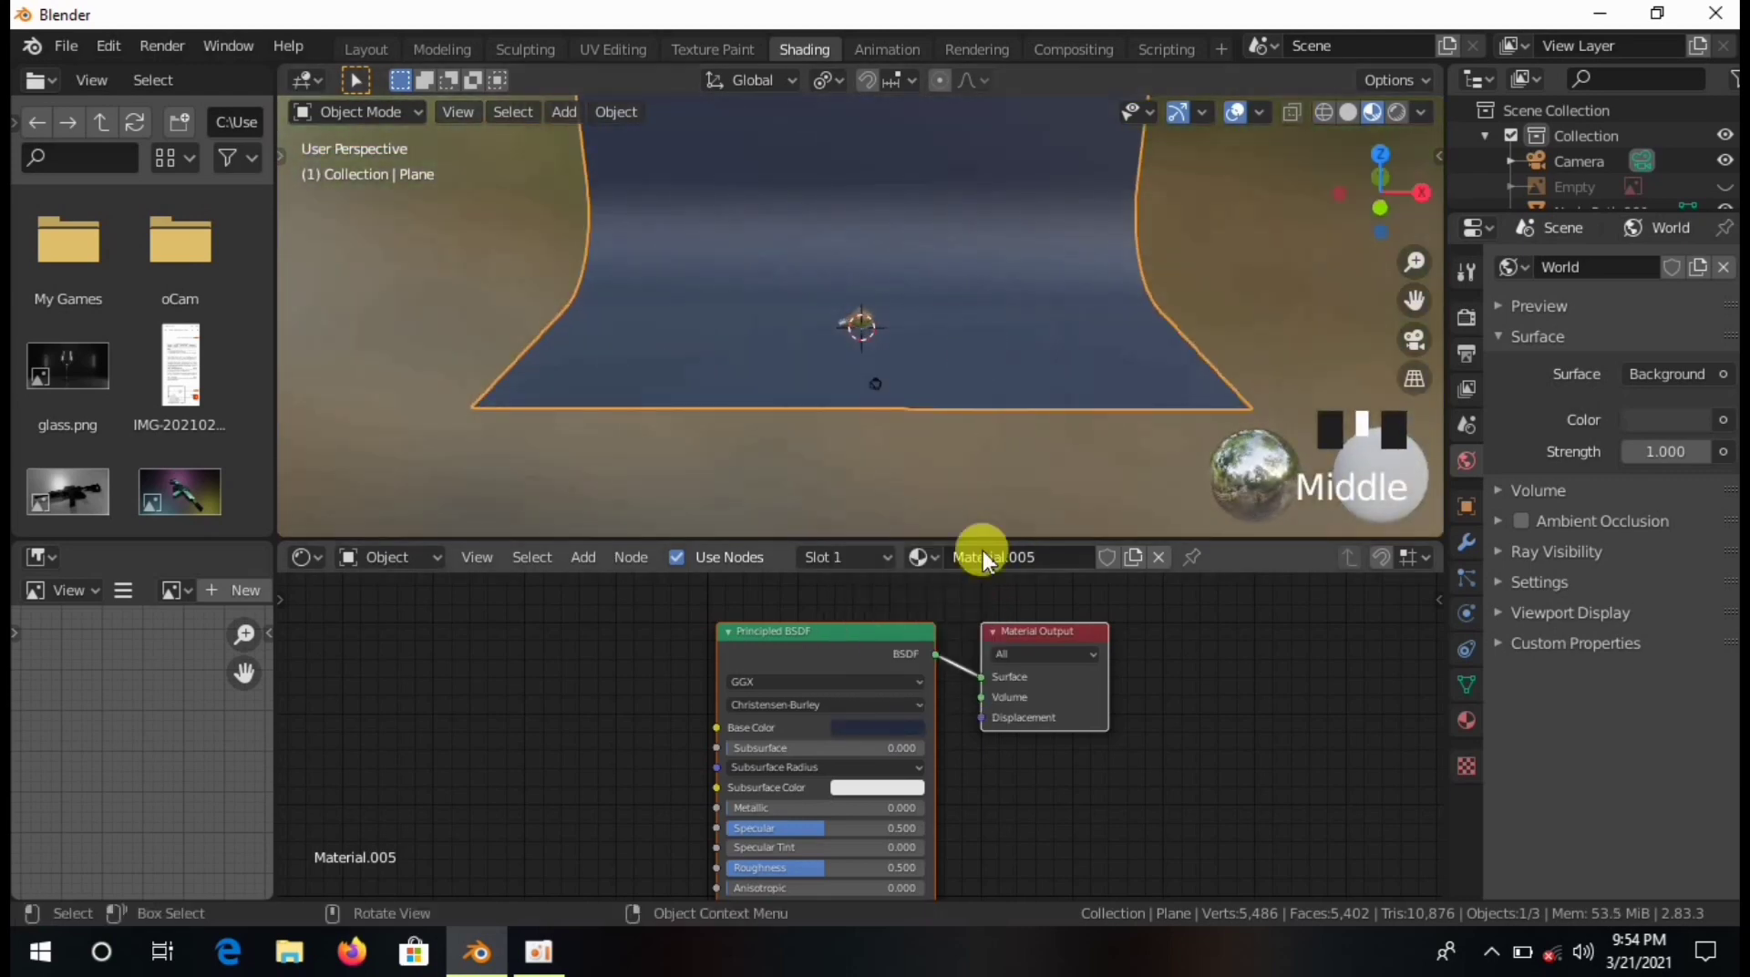
Set the backdrop material's metallic to 1.000 and its roughness to 0.255.
{"action": "scroll", "coordinate": [866, 794], "scroll_direction": "down", "scroll_amount": 2}
{"action": "middle_click_drag", "start_coordinate": [870, 797], "coordinate": [1169, 643]}
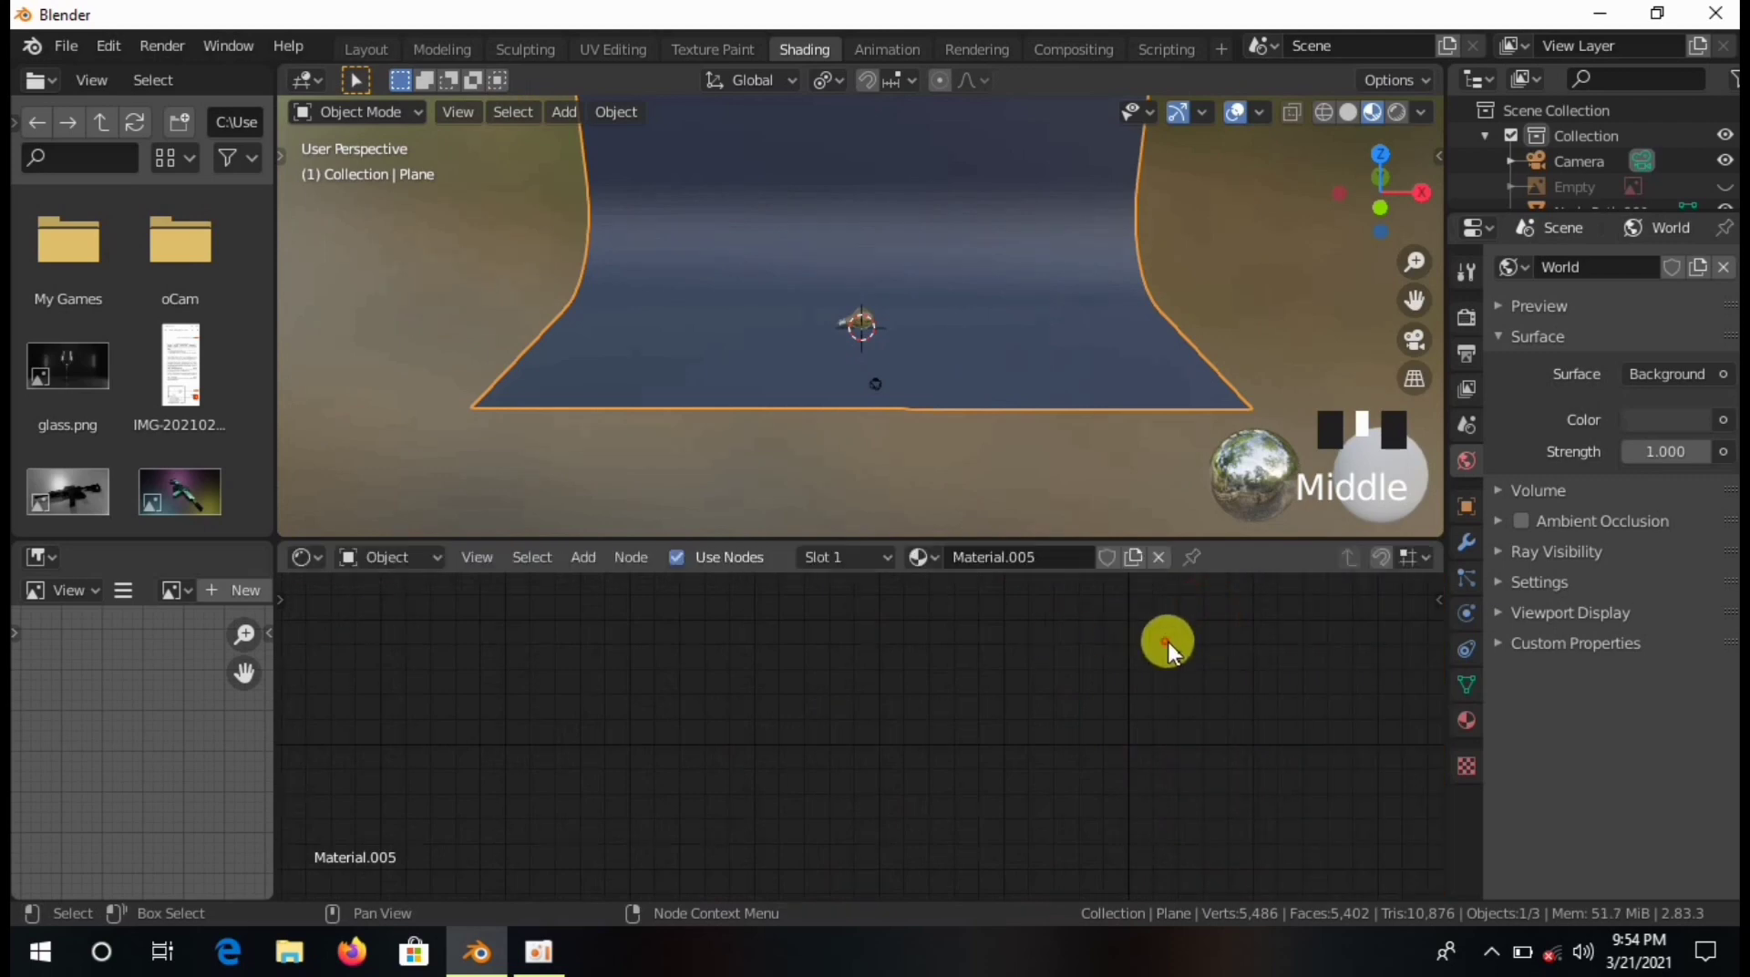
{"action": "middle_click_drag", "start_coordinate": [737, 682], "coordinate": [914, 690]}
{"action": "left_click_drag", "start_coordinate": [1020, 713], "coordinate": [1180, 713]}
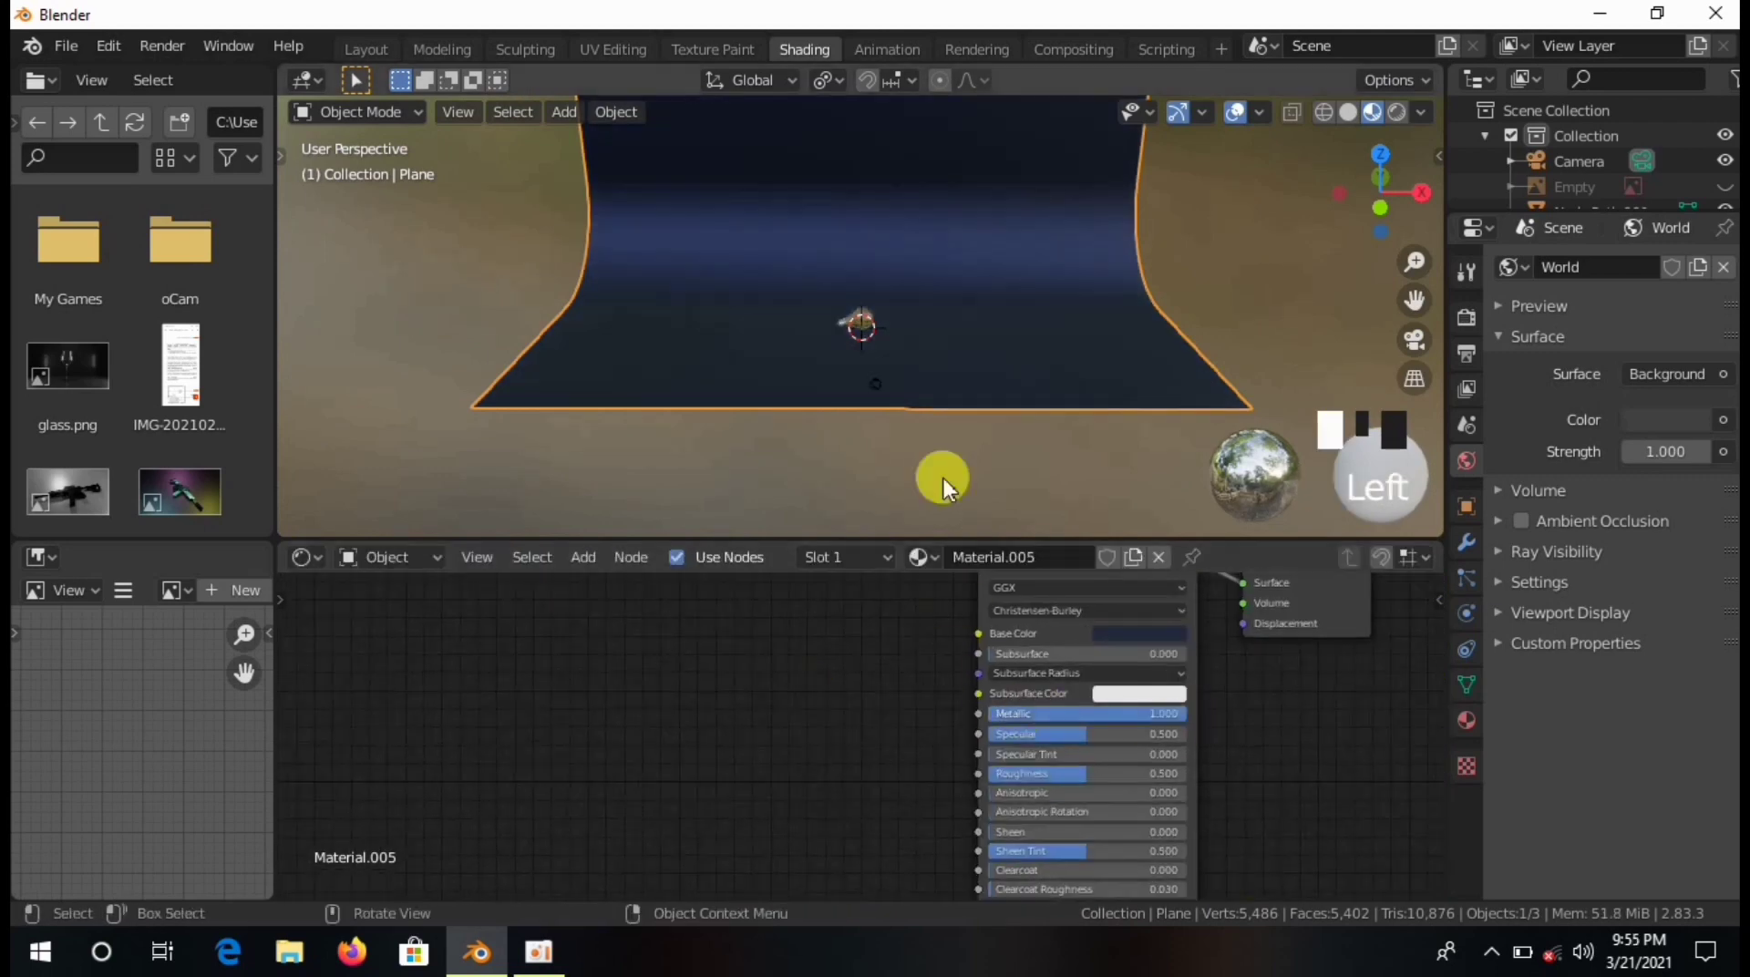
{"action": "right_click", "coordinate": [878, 254]}
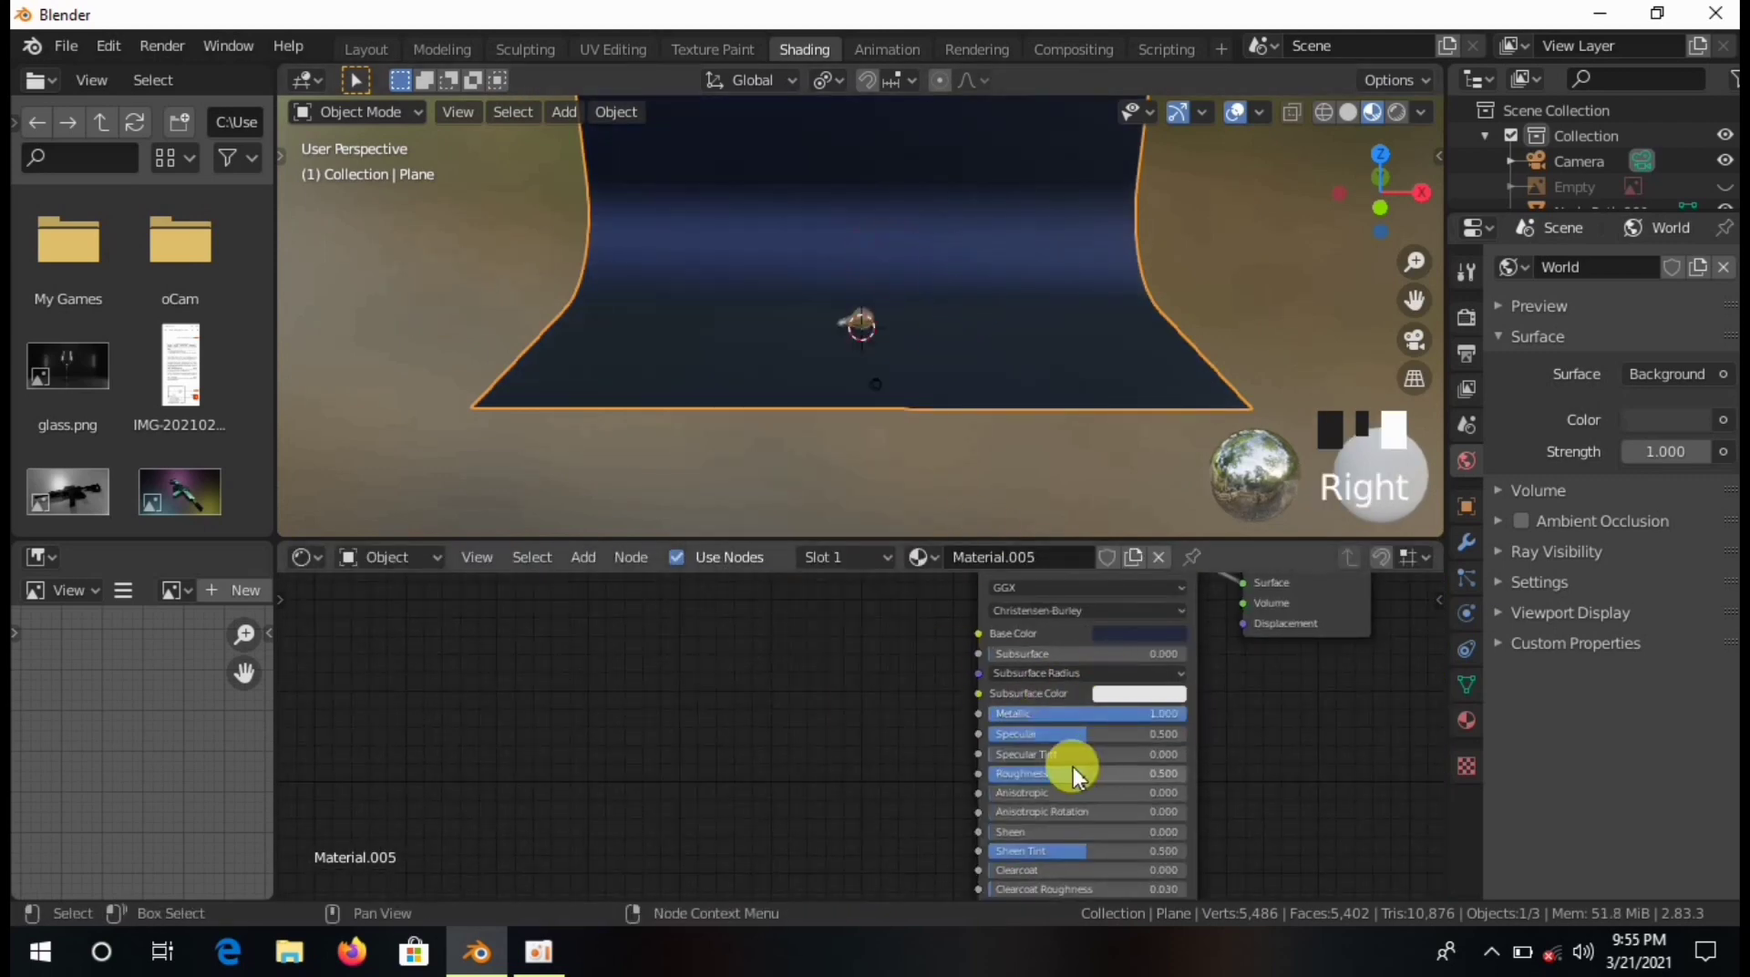
{"action": "middle_click_drag", "start_coordinate": [1073, 767], "coordinate": [1070, 733]}
{"action": "left_click_drag", "start_coordinate": [1070, 732], "coordinate": [1025, 733]}
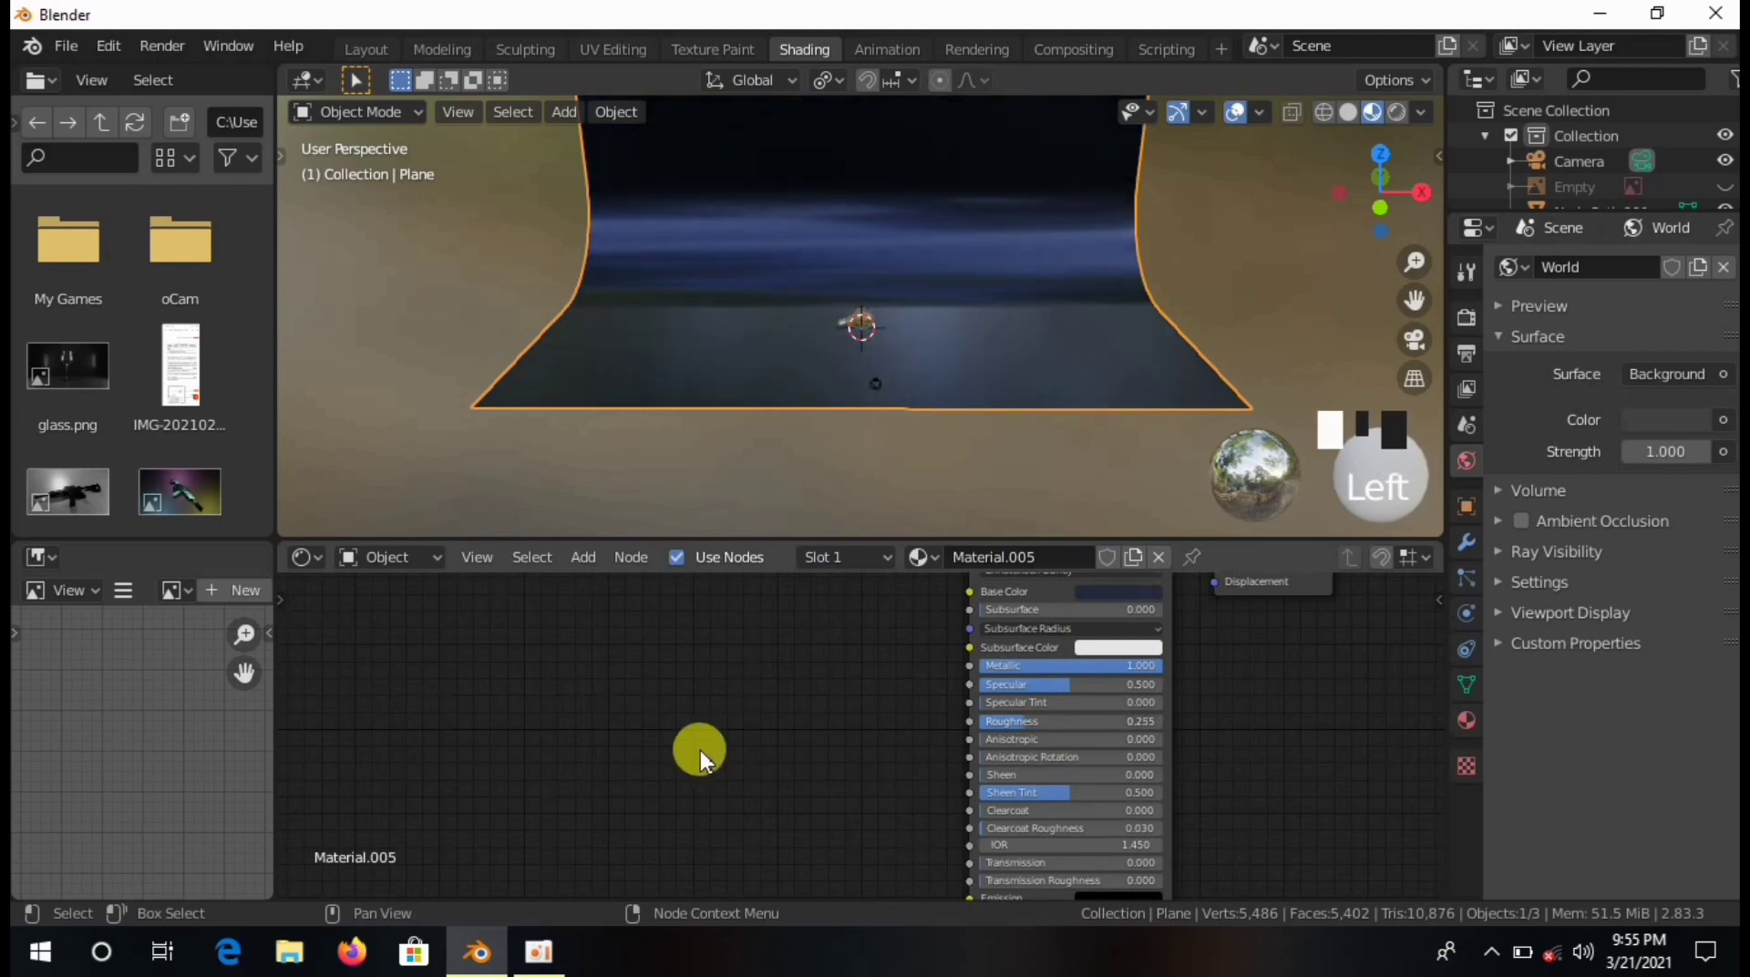
Add a Musgrave Texture node and connect its Fac output to the backdrop shader's Roughness input.
{"action": "key", "text": "shift+a"}
{"action": "left_click", "coordinate": [569, 628]}
{"action": "type", "text": "ma"}
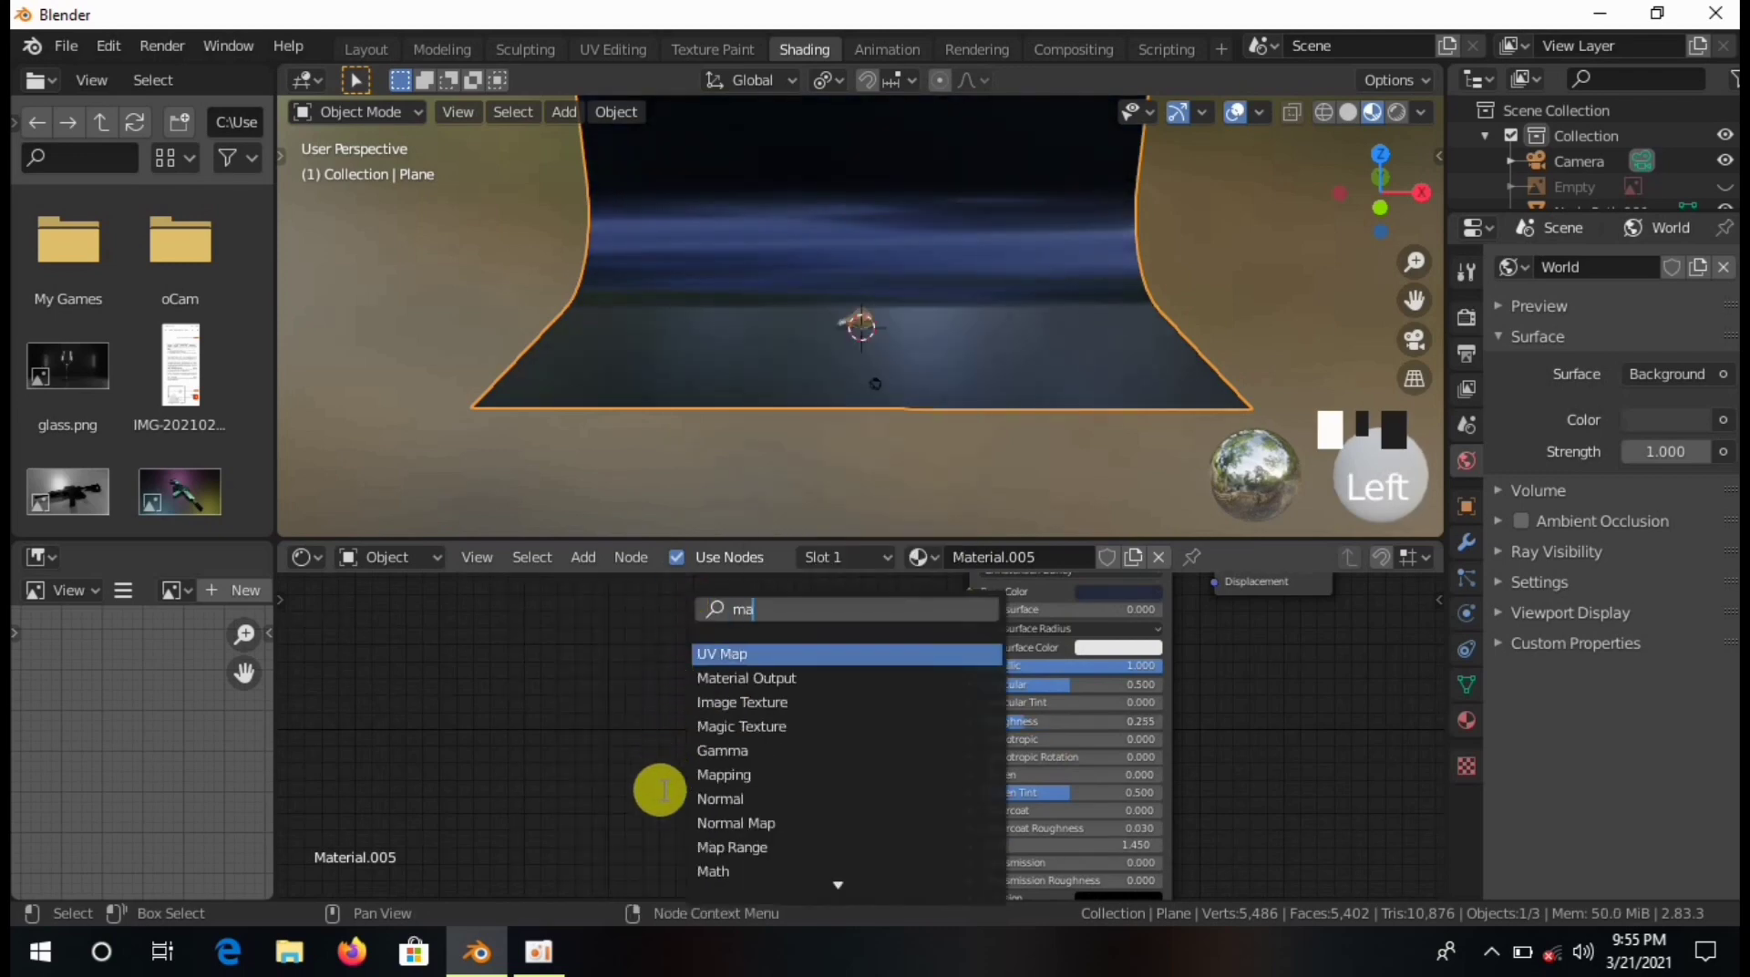
{"action": "key", "text": "Return"}
{"action": "left_click", "coordinate": [740, 806]}
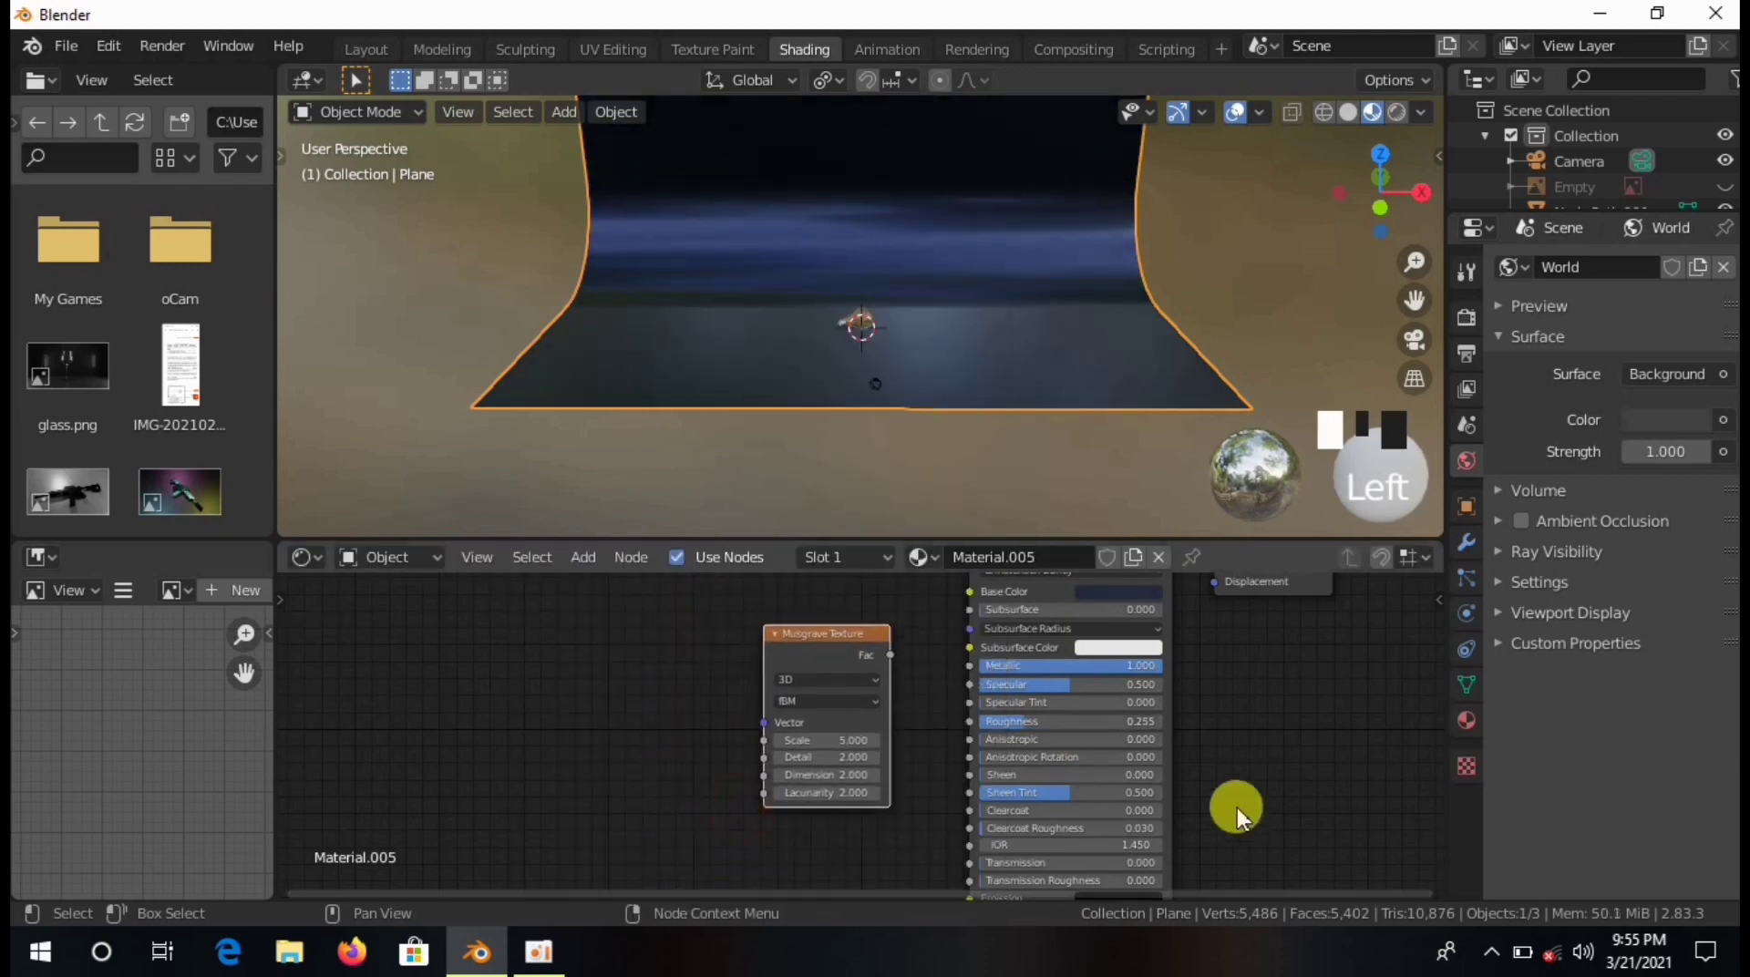
{"action": "left_click_drag", "start_coordinate": [966, 736], "coordinate": [969, 720]}
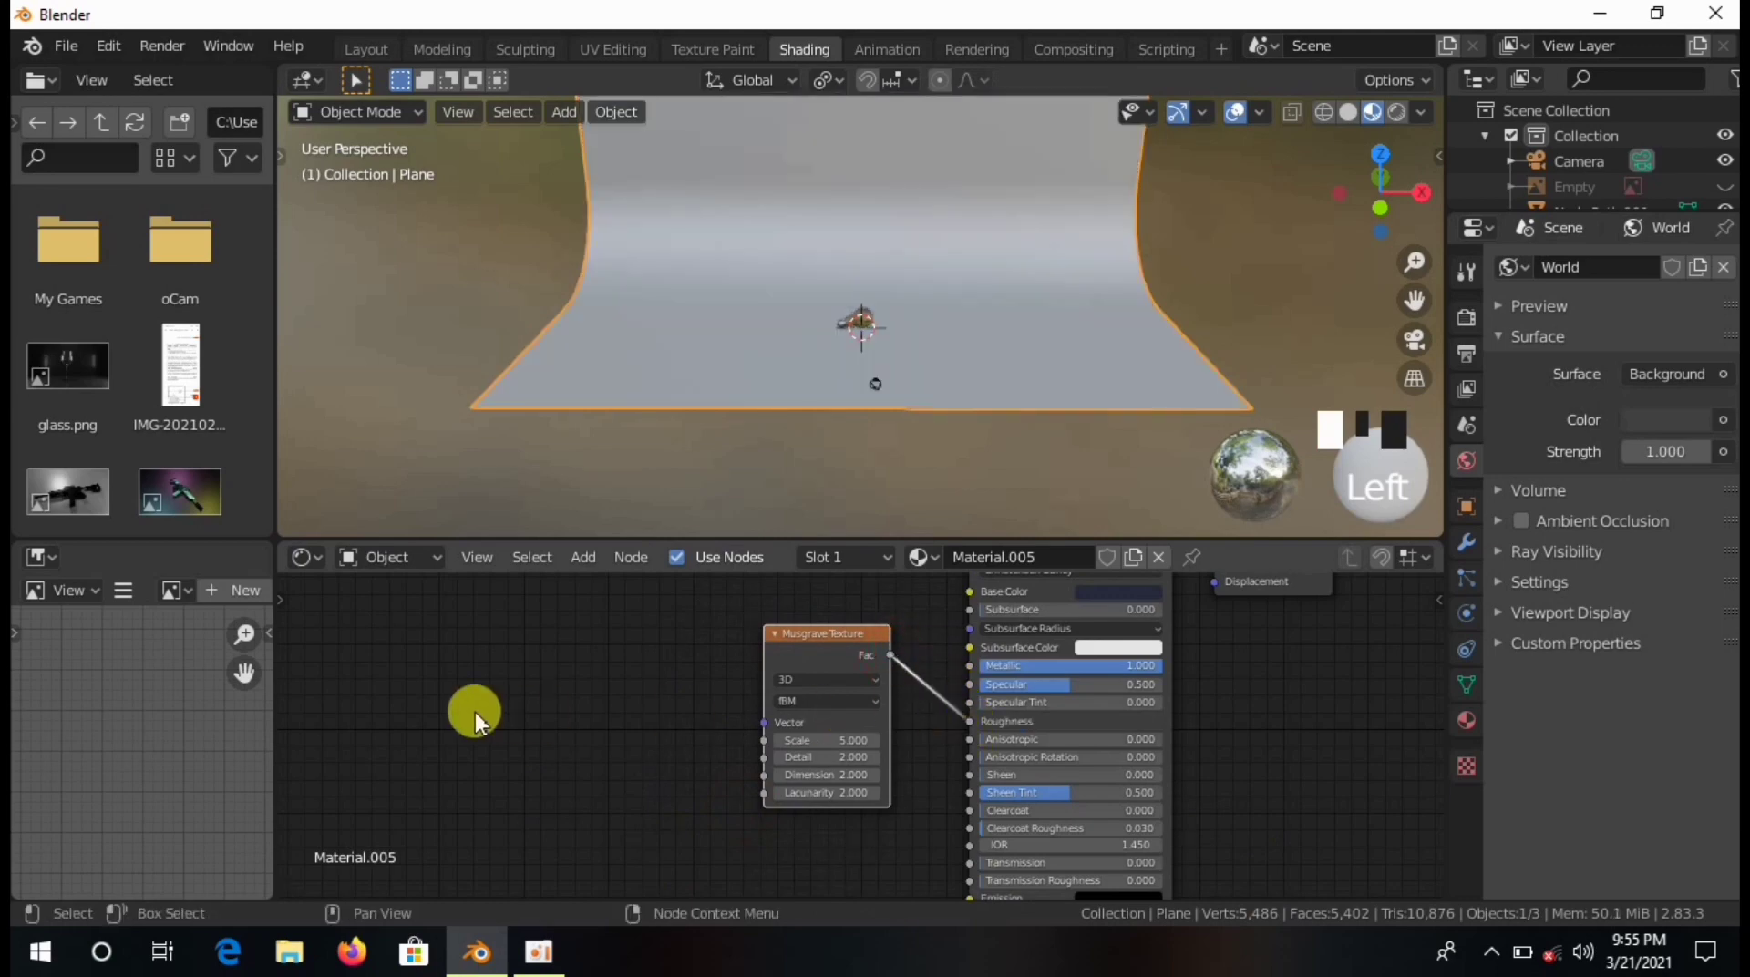
Add Mapping and Texture Coordinate nodes, feeding Object coordinates through the mapping into the Musgrave texture's Vector input.
{"action": "key", "text": "shift+a"}
{"action": "left_click", "coordinate": [410, 627]}
{"action": "type", "text": "map"}
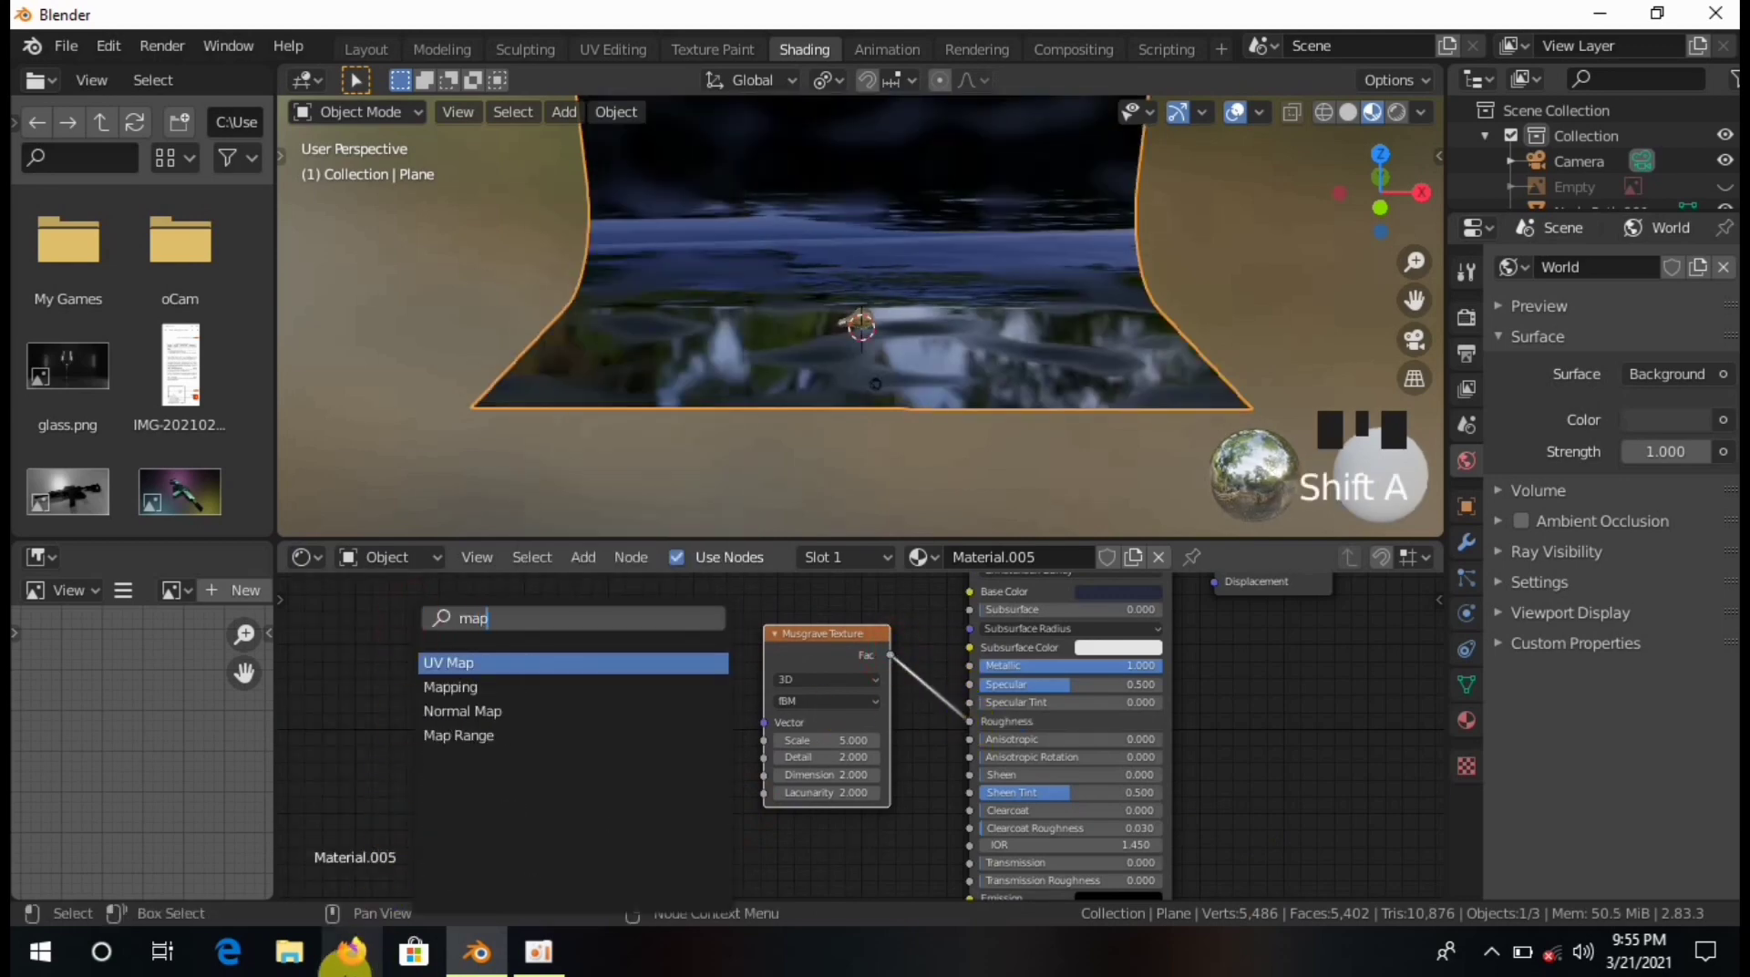
{"action": "left_click", "coordinate": [437, 689]}
{"action": "left_click", "coordinate": [558, 898]}
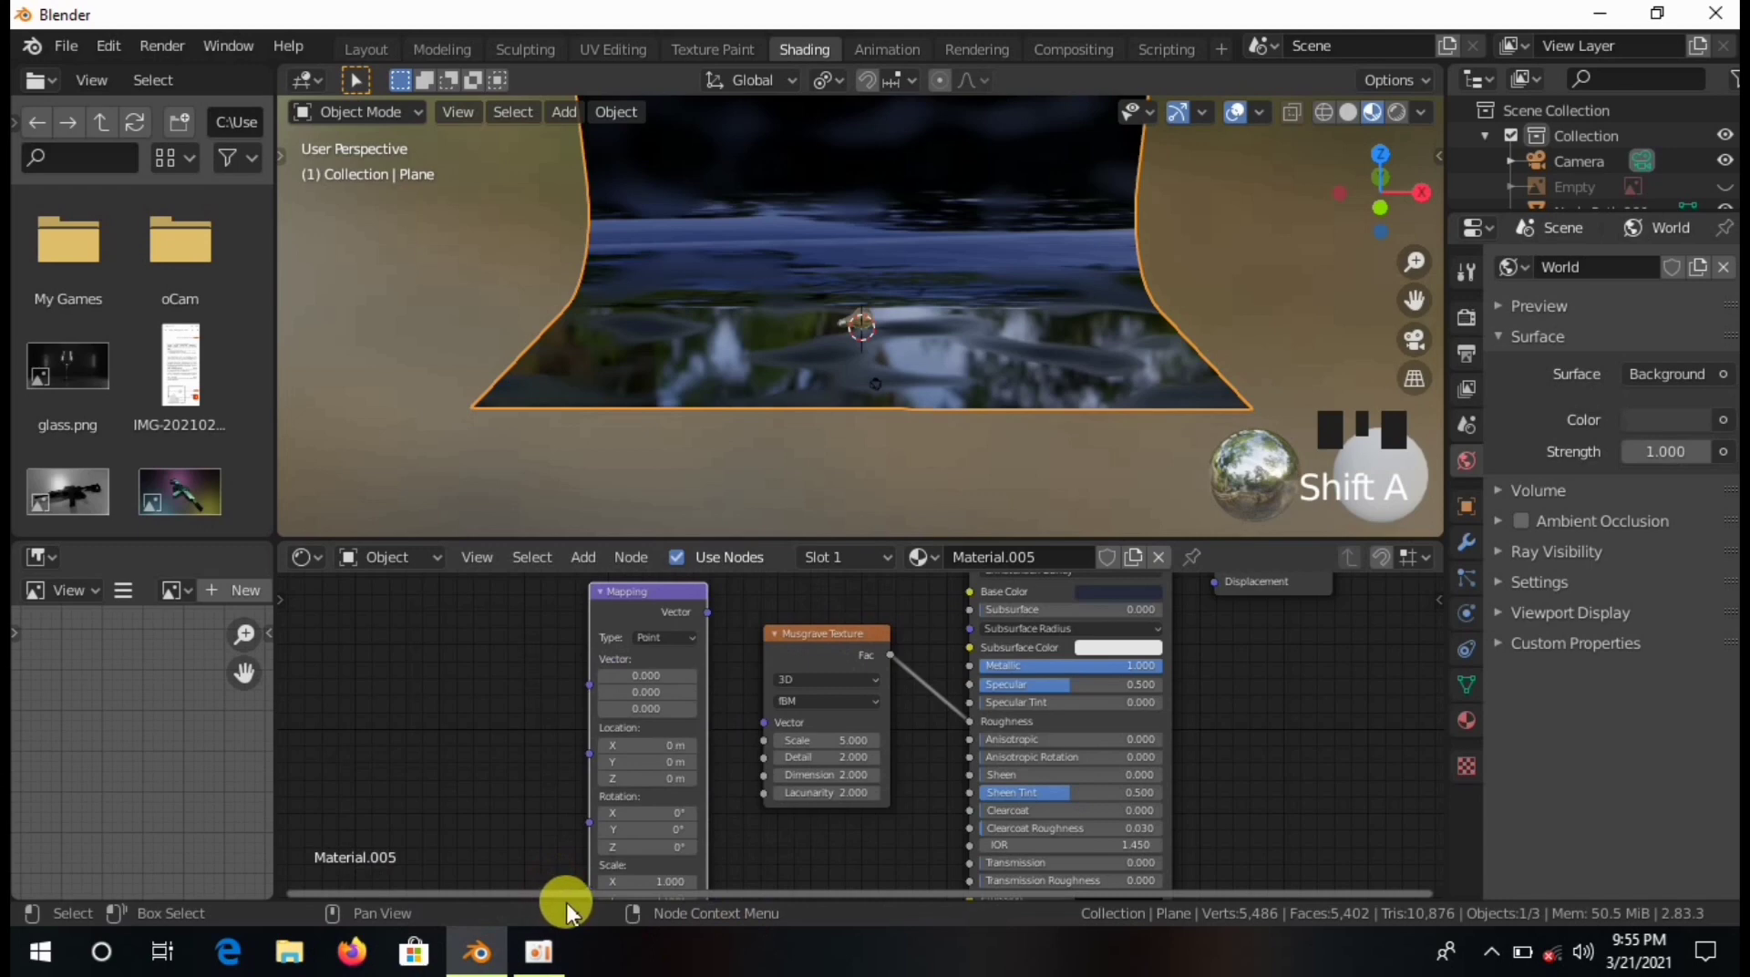
{"action": "key", "text": "ctrl+t"}
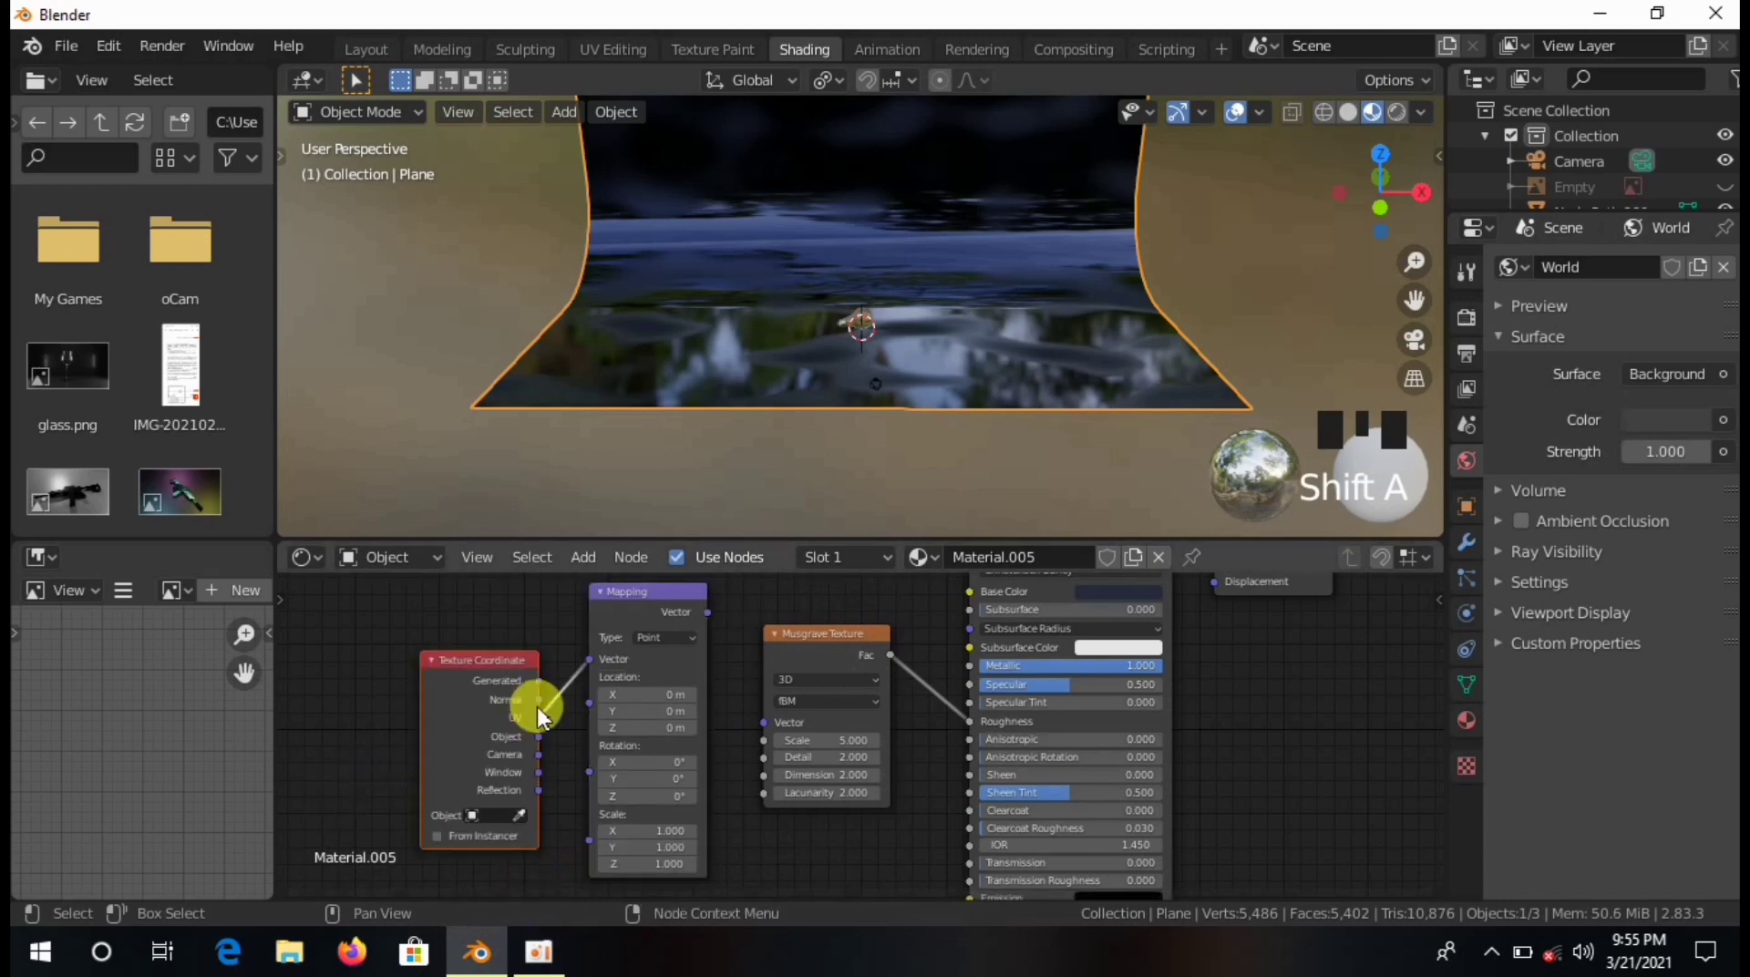
{"action": "left_click_drag", "start_coordinate": [768, 736], "coordinate": [764, 723]}
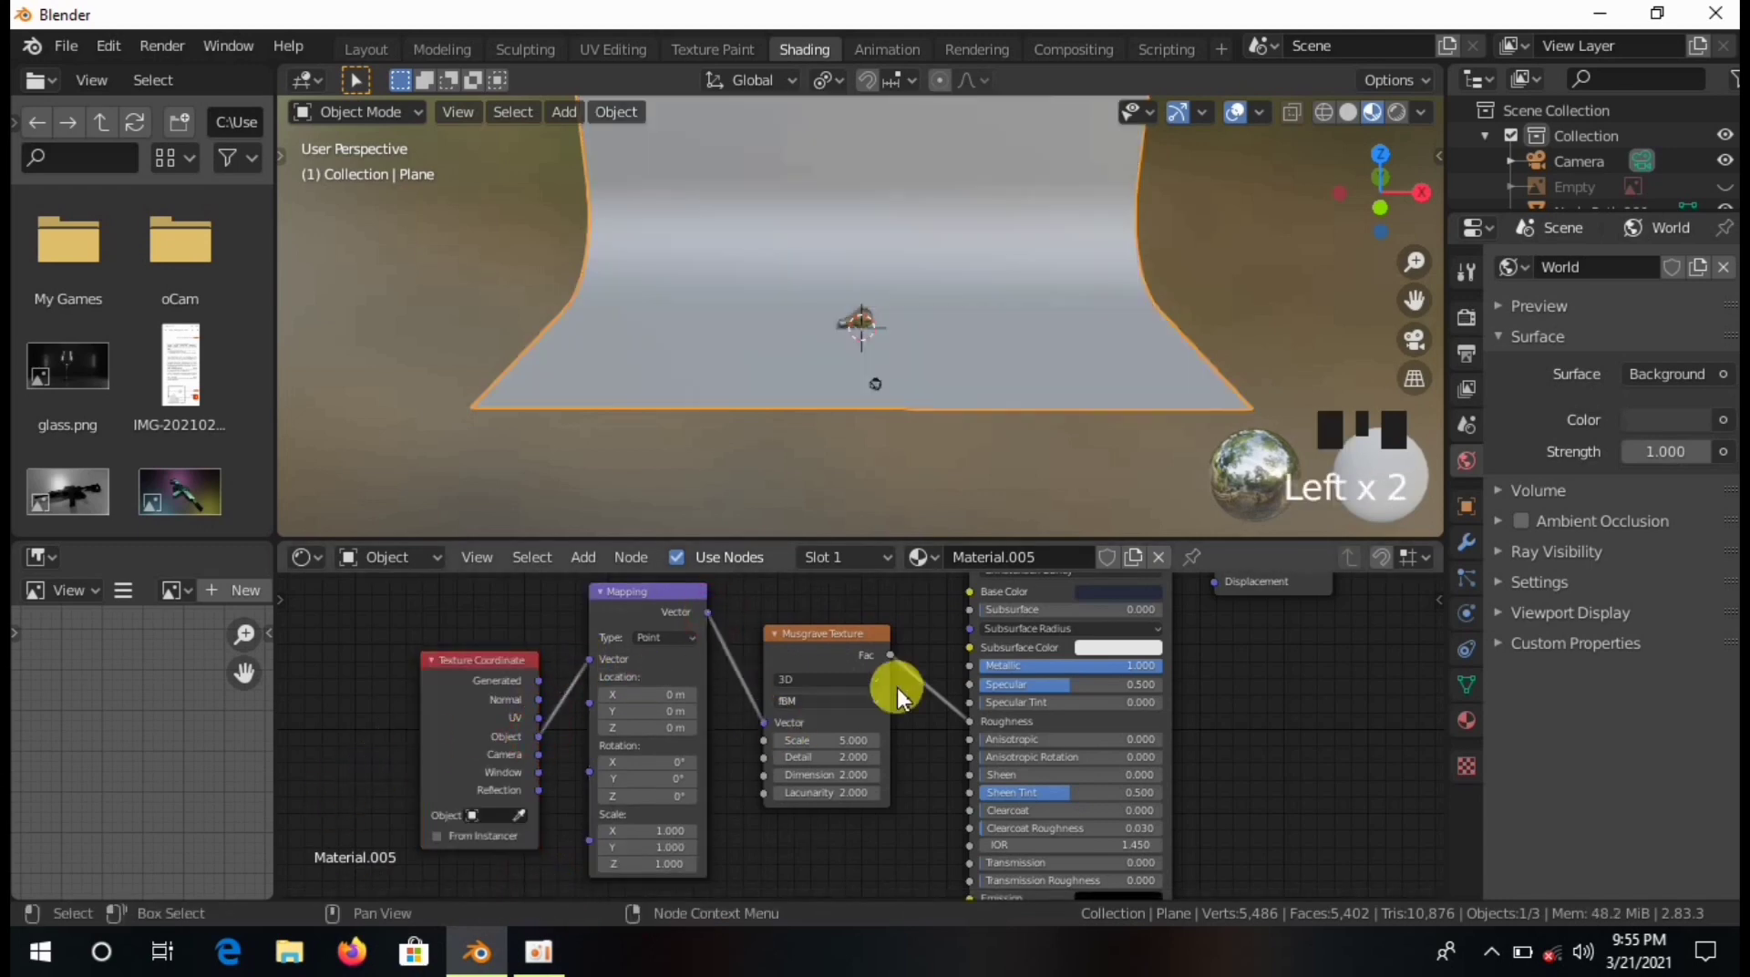
Set the Musgrave texture's detail to 14.5 and its dimension to 0.
{"action": "scroll", "coordinate": [849, 667], "scroll_direction": "up", "scroll_amount": 3}
{"action": "middle_click_drag", "start_coordinate": [911, 383], "coordinate": [881, 248]}
{"action": "scroll", "coordinate": [985, 351], "scroll_direction": "up", "scroll_amount": 8}
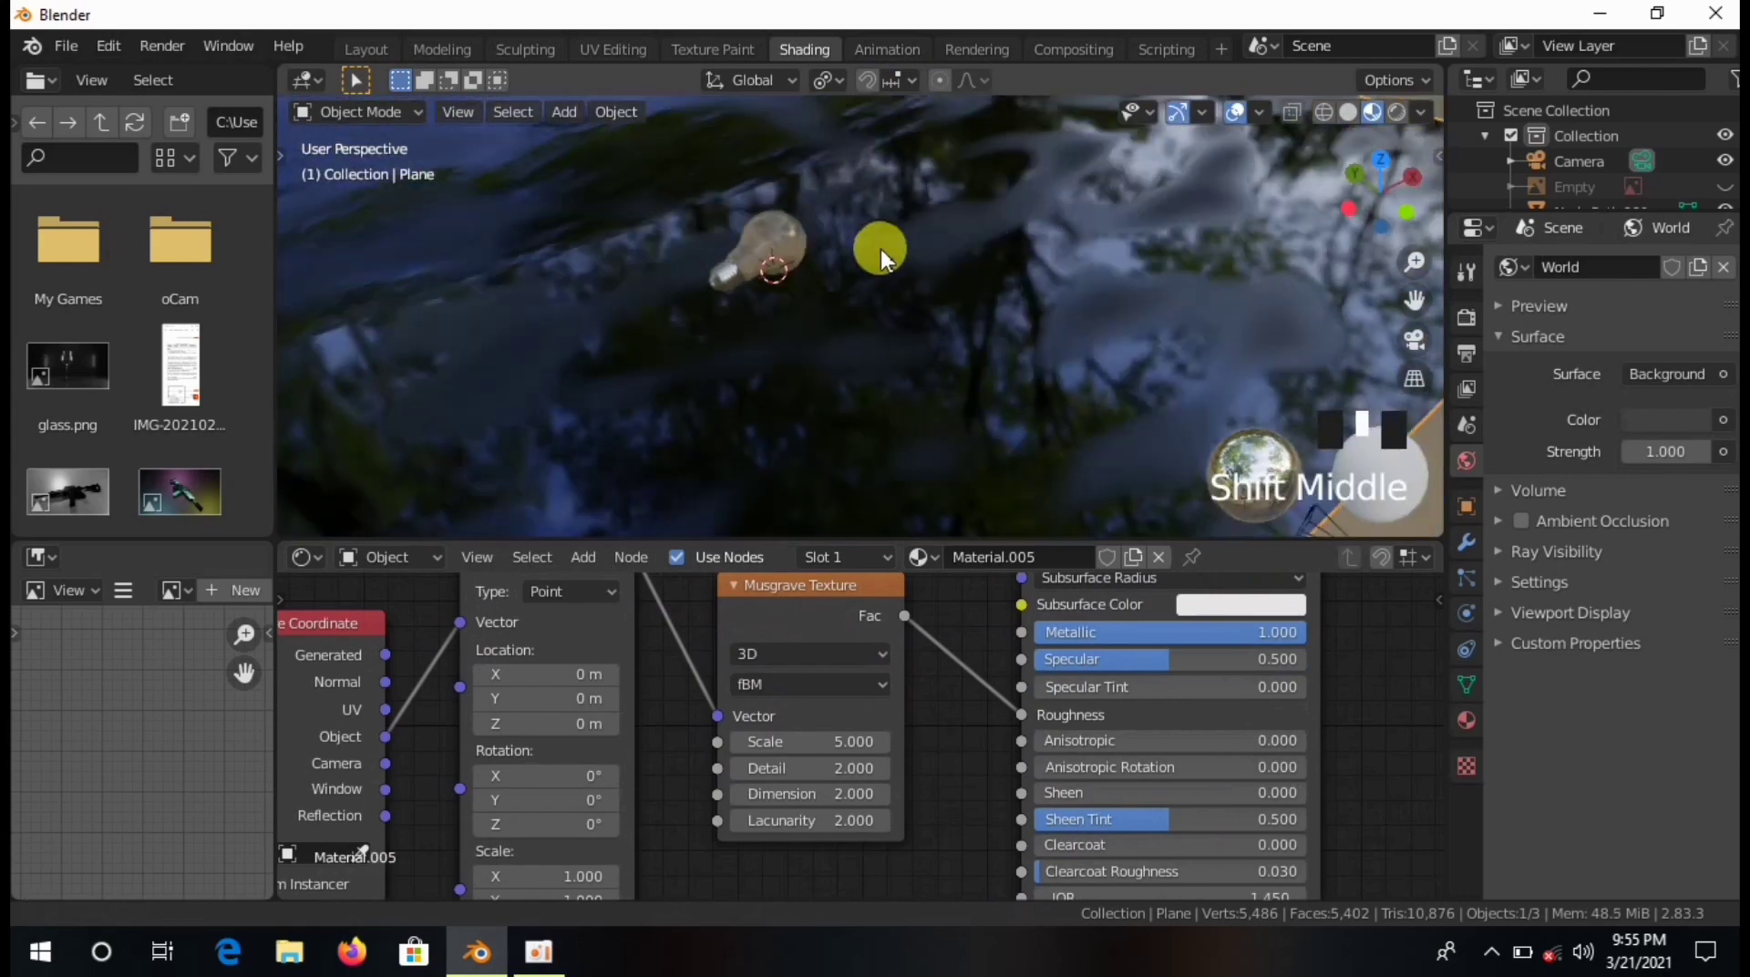
{"action": "left_click_drag", "start_coordinate": [843, 768], "coordinate": [774, 794]}
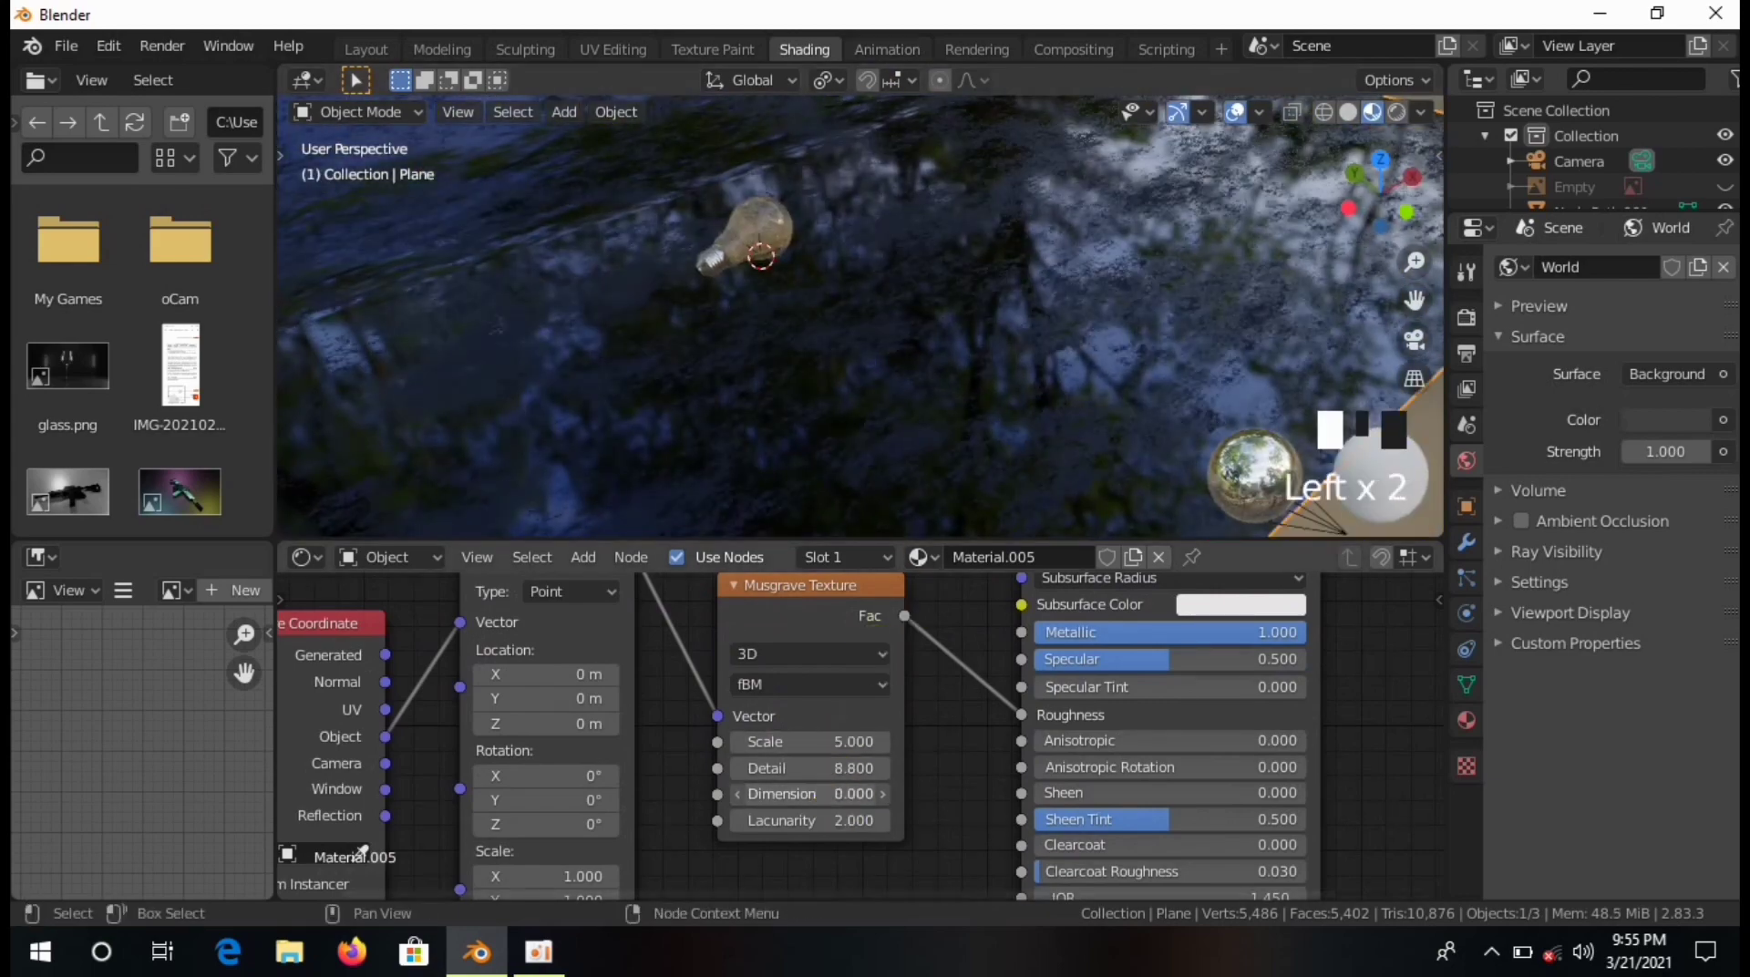
{"action": "scroll", "coordinate": [840, 301], "scroll_direction": "up", "scroll_amount": 1}
{"action": "scroll", "coordinate": [868, 223], "scroll_direction": "down", "scroll_amount": 3}
{"action": "scroll", "coordinate": [839, 268], "scroll_direction": "up", "scroll_amount": 4}
{"action": "middle_click_drag", "start_coordinate": [839, 268], "coordinate": [902, 458], "text": "shift"}
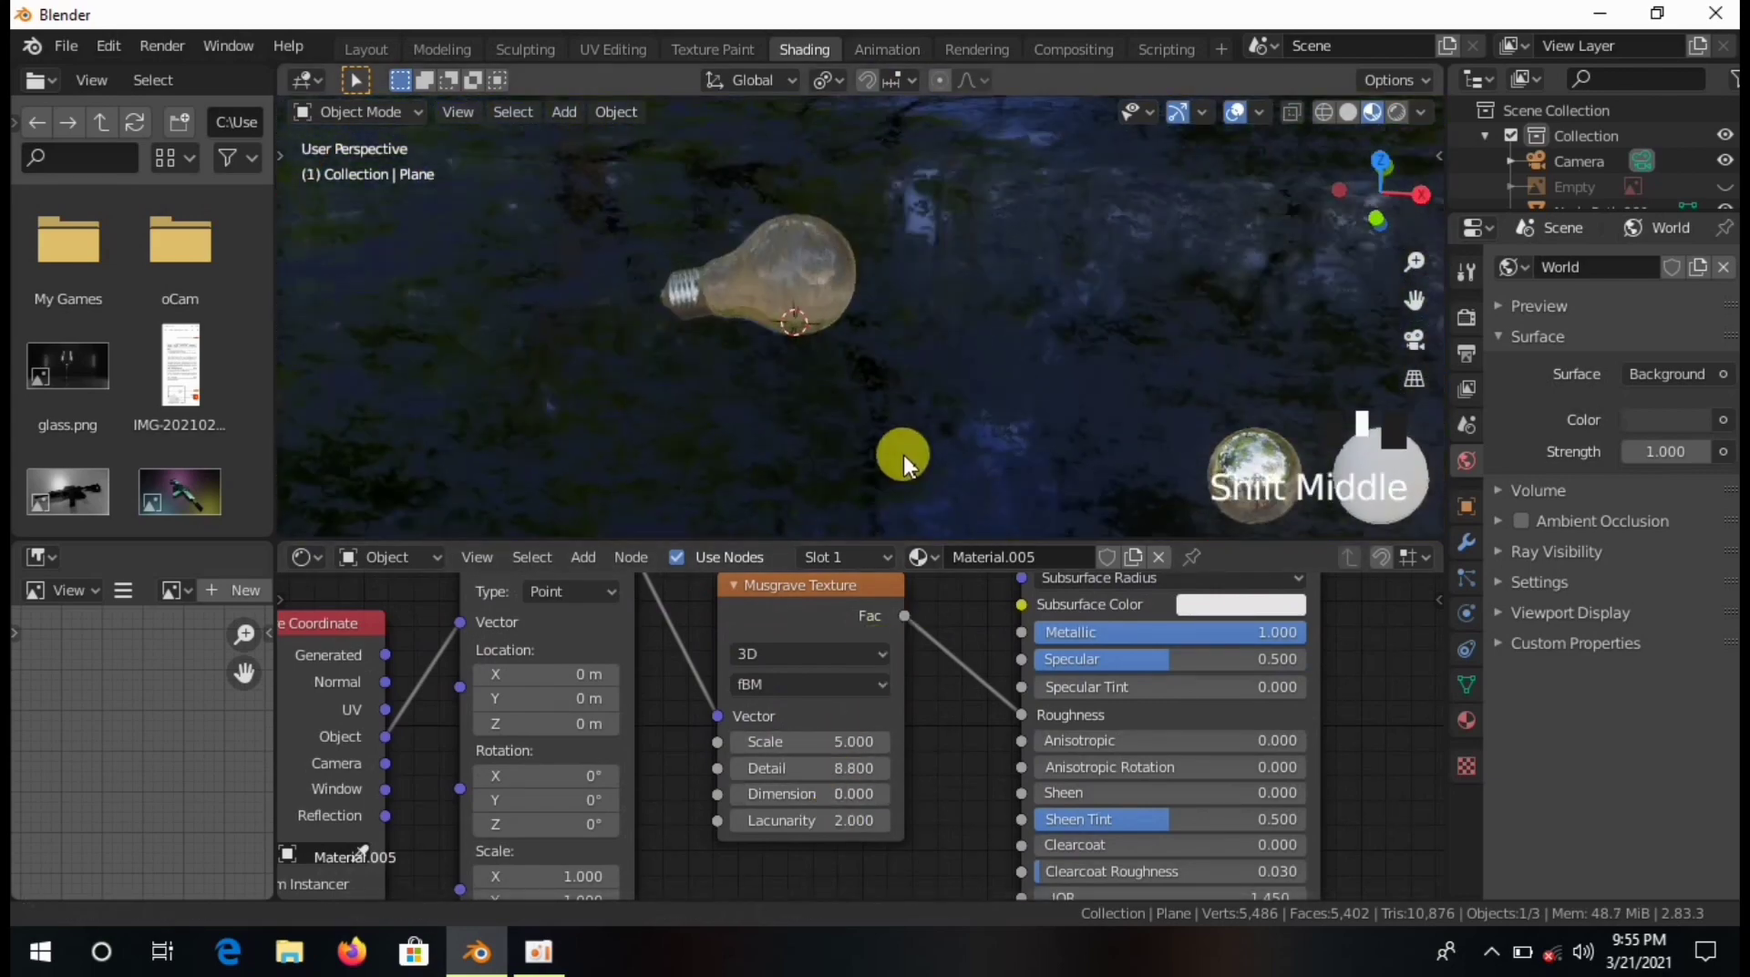
{"action": "scroll", "coordinate": [906, 449], "scroll_direction": "up", "scroll_amount": 5}
{"action": "left_click_drag", "start_coordinate": [866, 768], "coordinate": [911, 768]}
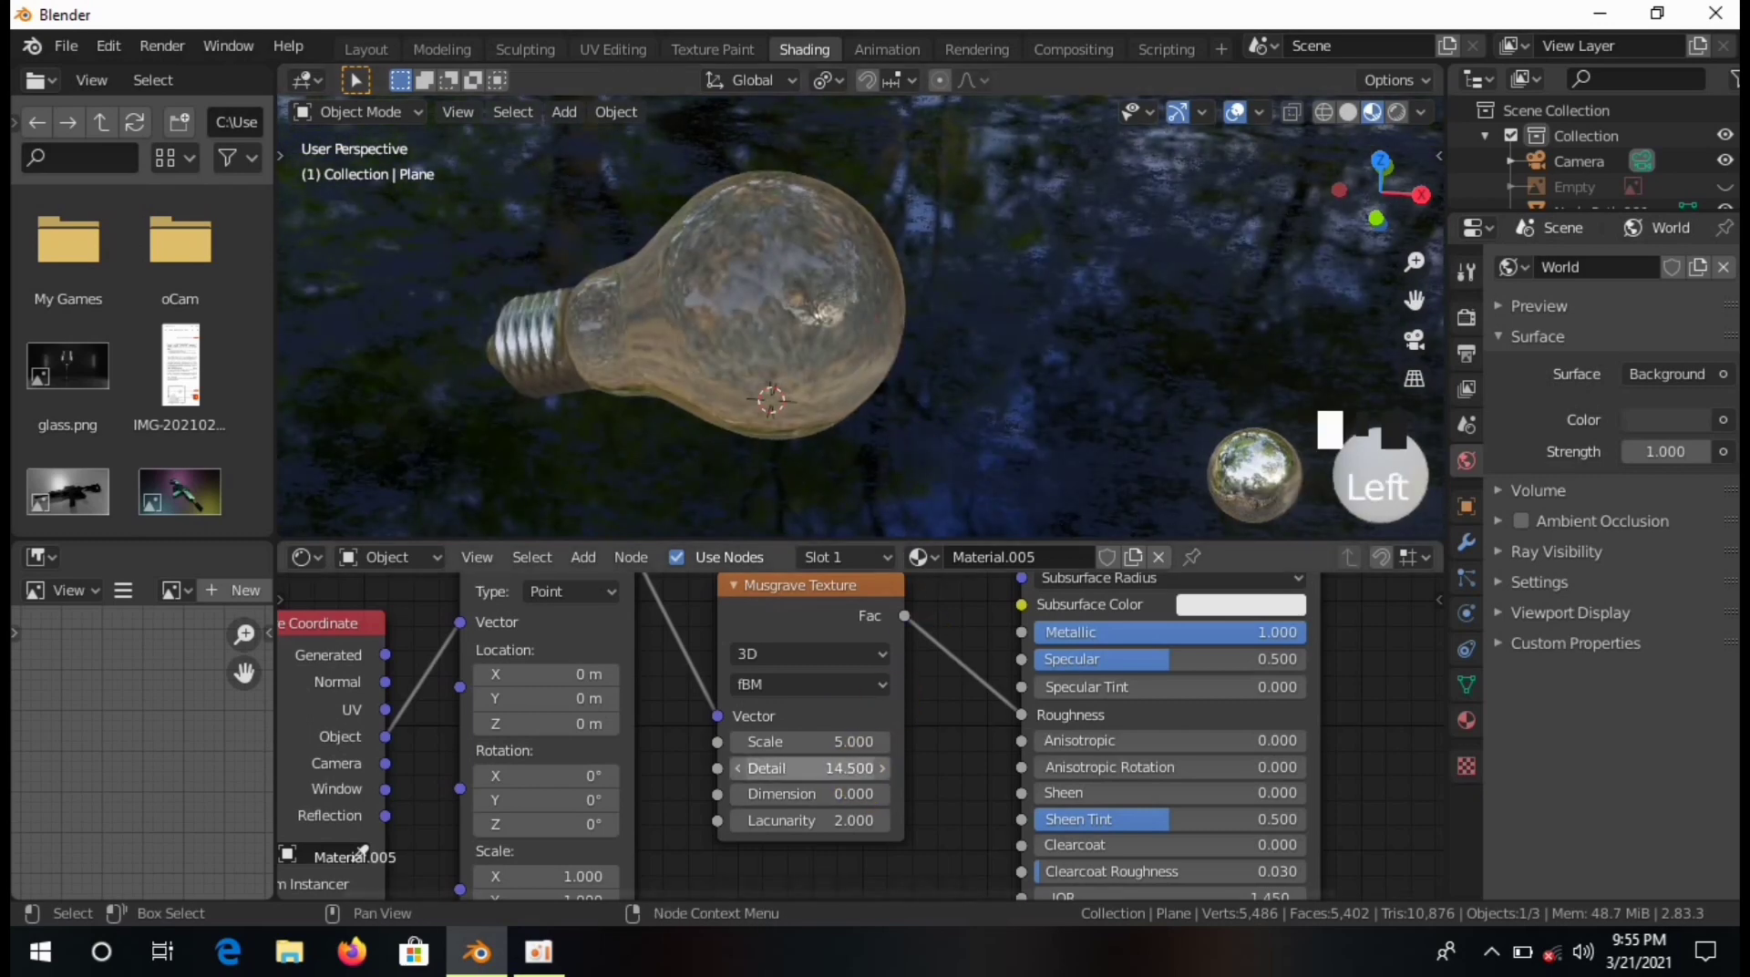
Set the backdrop shader's specular to 0.400 and the Musgrave texture's scale to 21.1.
{"action": "scroll", "coordinate": [730, 371], "scroll_direction": "down", "scroll_amount": 5}
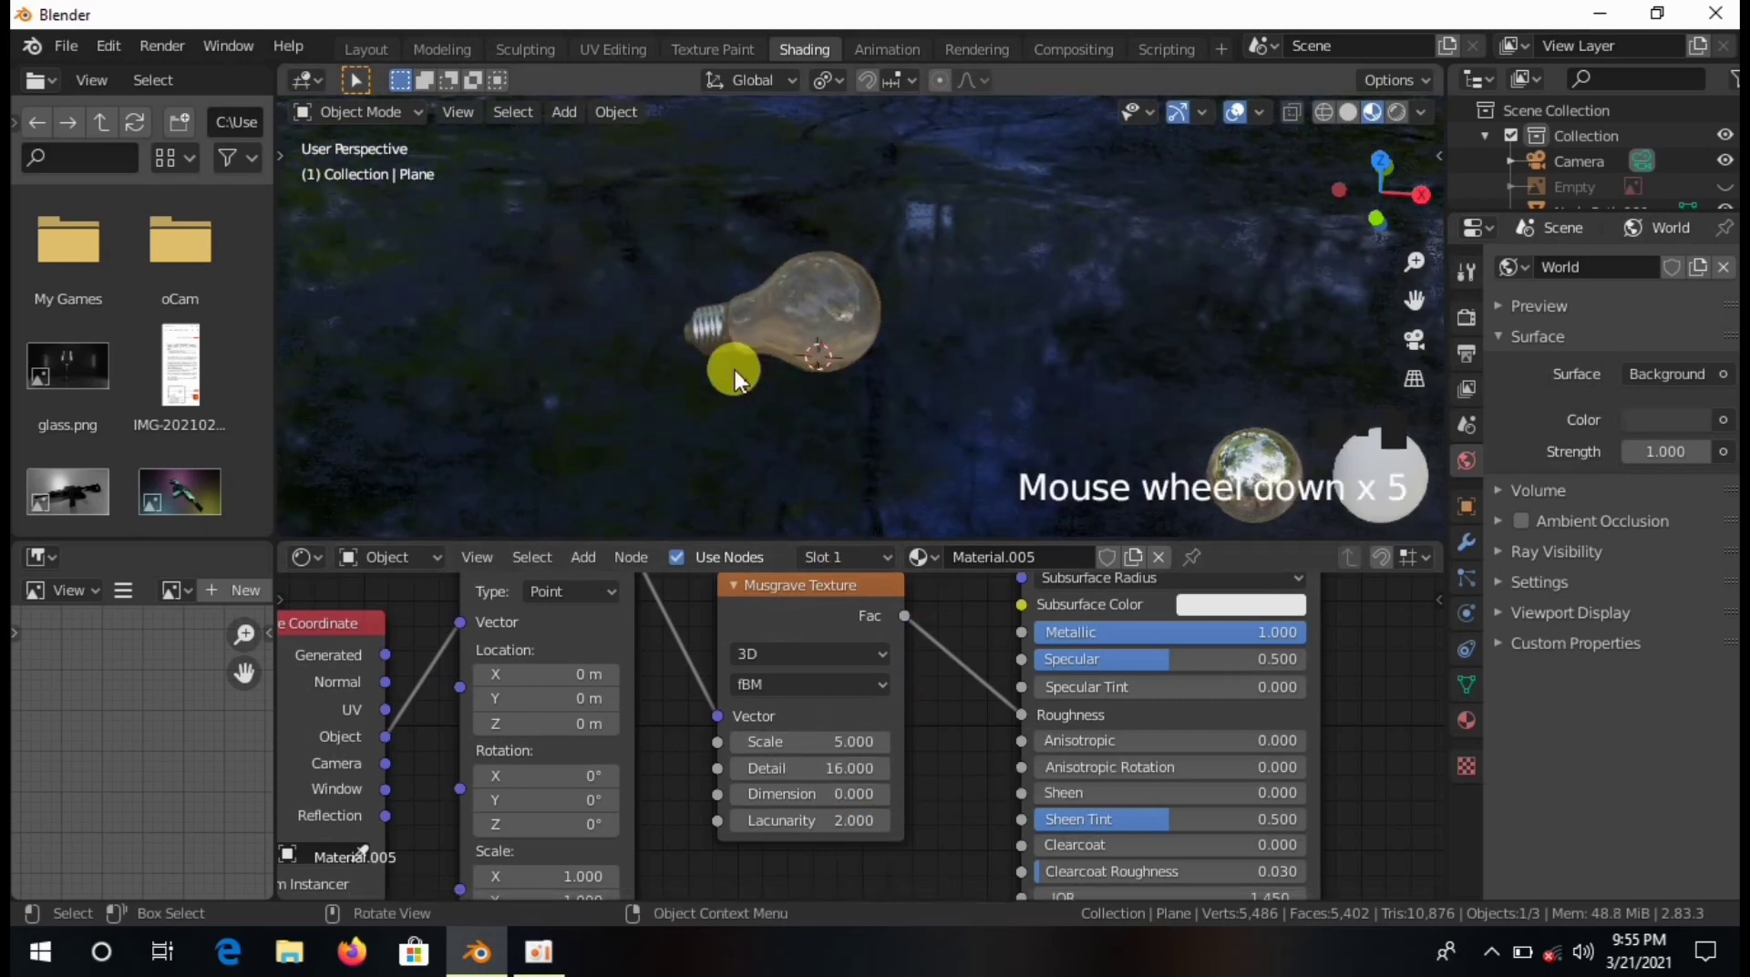
{"action": "middle_click_drag", "start_coordinate": [729, 371], "coordinate": [805, 297]}
{"action": "scroll", "coordinate": [1203, 704], "scroll_direction": "up", "scroll_amount": 1}
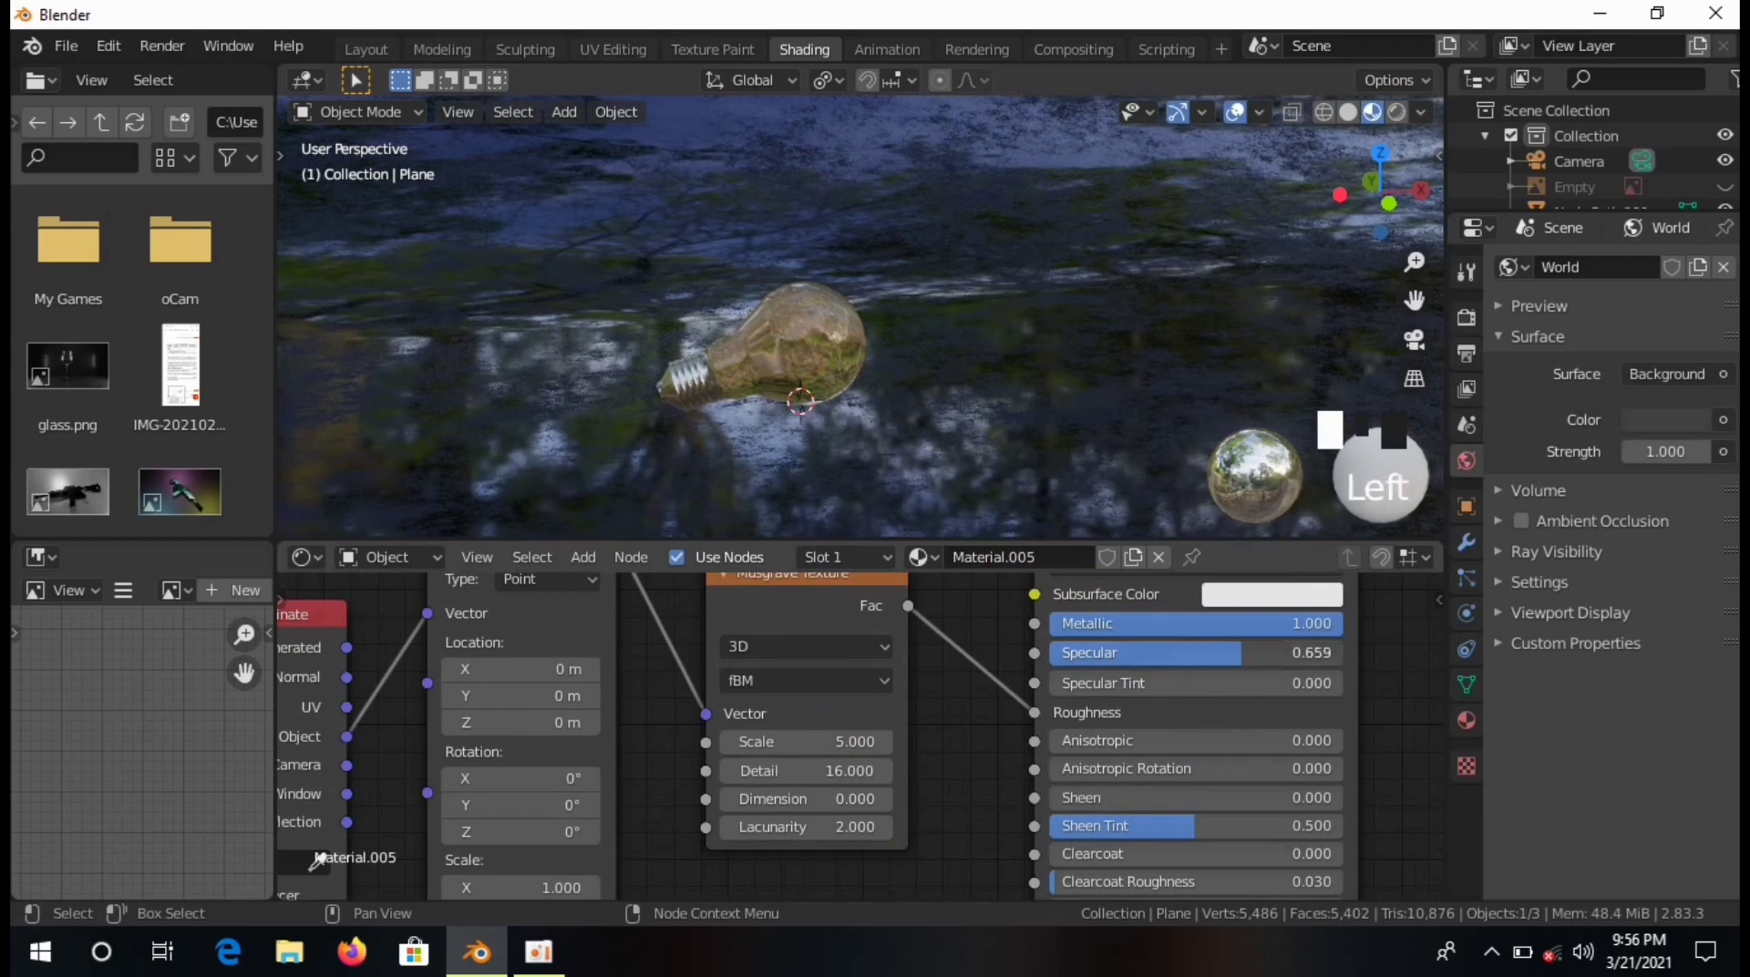
{"action": "left_click_drag", "start_coordinate": [1170, 654], "coordinate": [1167, 654]}
{"action": "left_click_drag", "start_coordinate": [820, 744], "coordinate": [921, 744]}
{"action": "scroll", "coordinate": [851, 402], "scroll_direction": "down", "scroll_amount": 5}
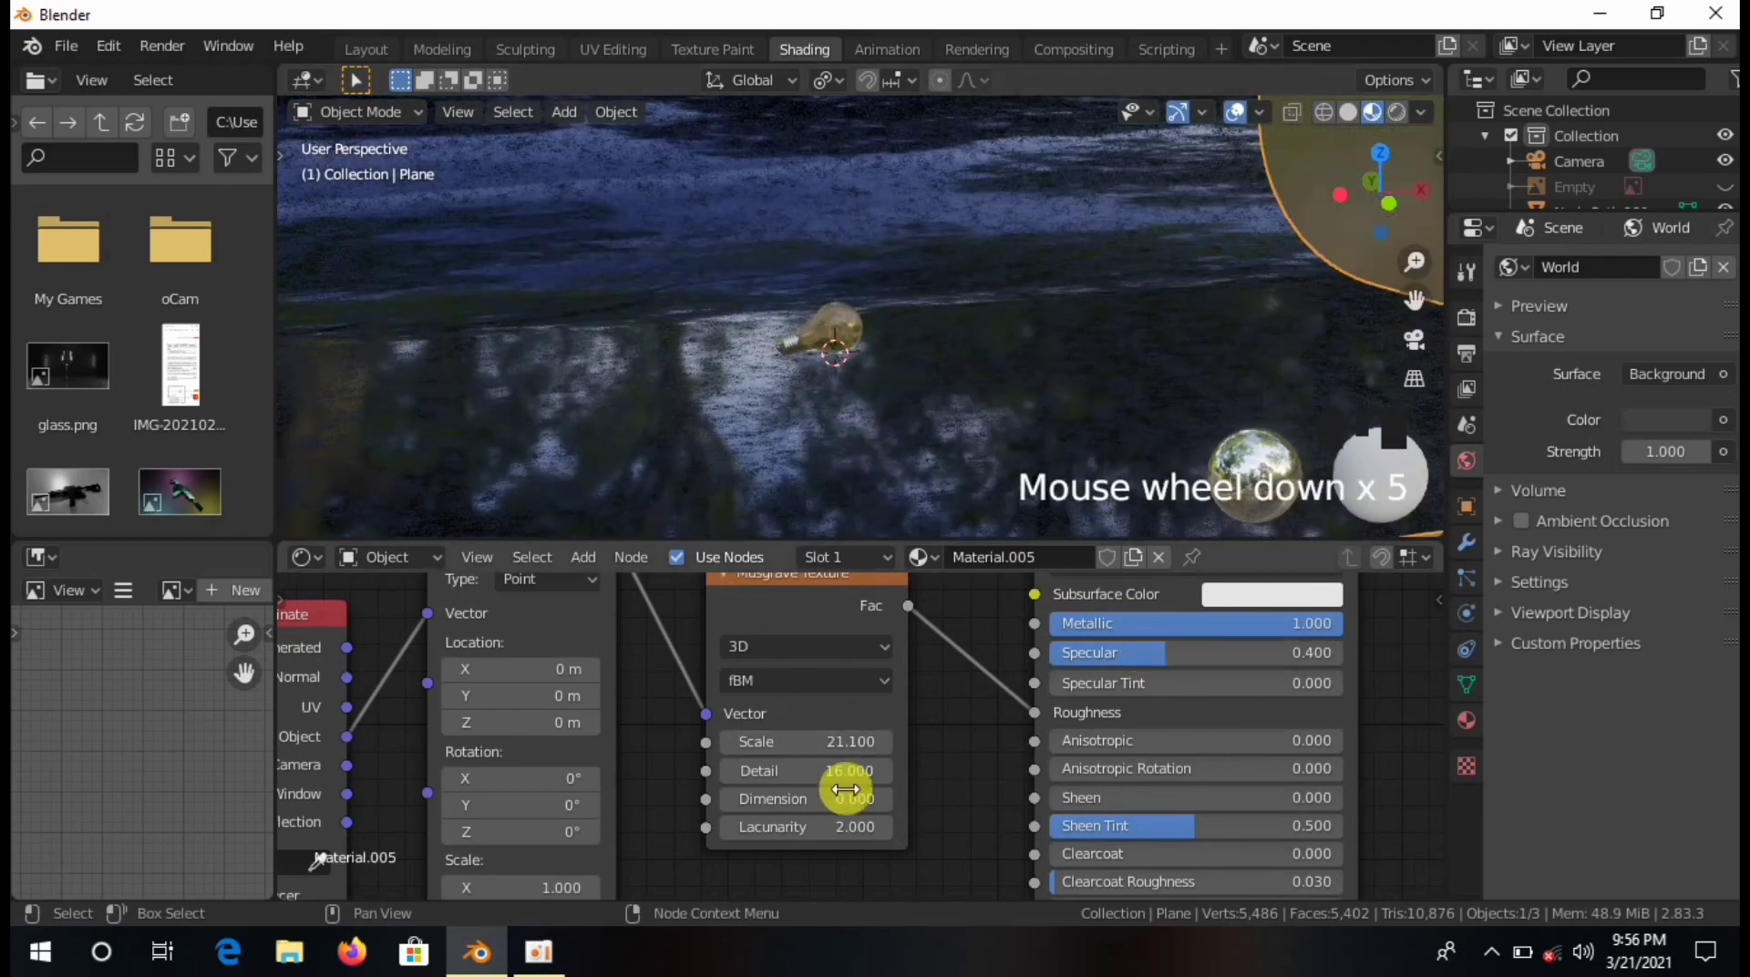
Preview the bulb and backdrop through the camera with rendered viewport shading.
{"action": "key", "text": "KP_0"}
{"action": "key", "text": "KP_0"}
{"action": "scroll", "coordinate": [1053, 308], "scroll_direction": "up", "scroll_amount": 4}
{"action": "scroll", "coordinate": [1057, 301], "scroll_direction": "down", "scroll_amount": 3}
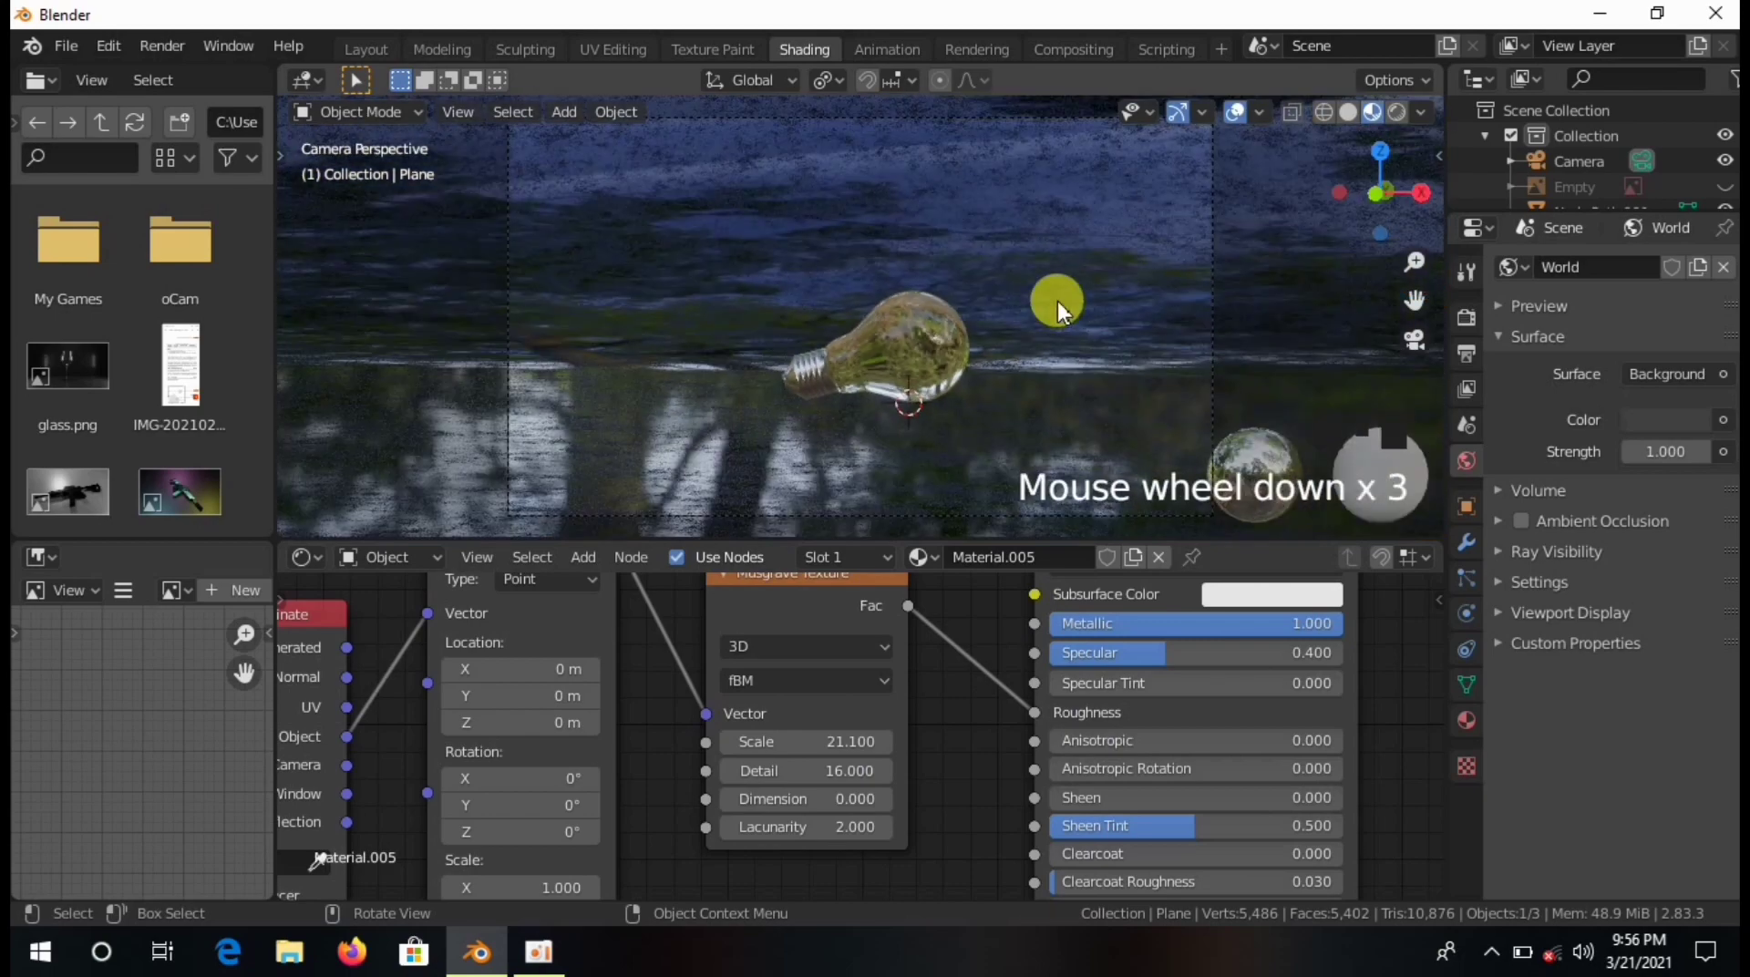
{"action": "scroll", "coordinate": [1057, 300], "scroll_direction": "up", "scroll_amount": 1}
{"action": "left_click", "coordinate": [1396, 111]}
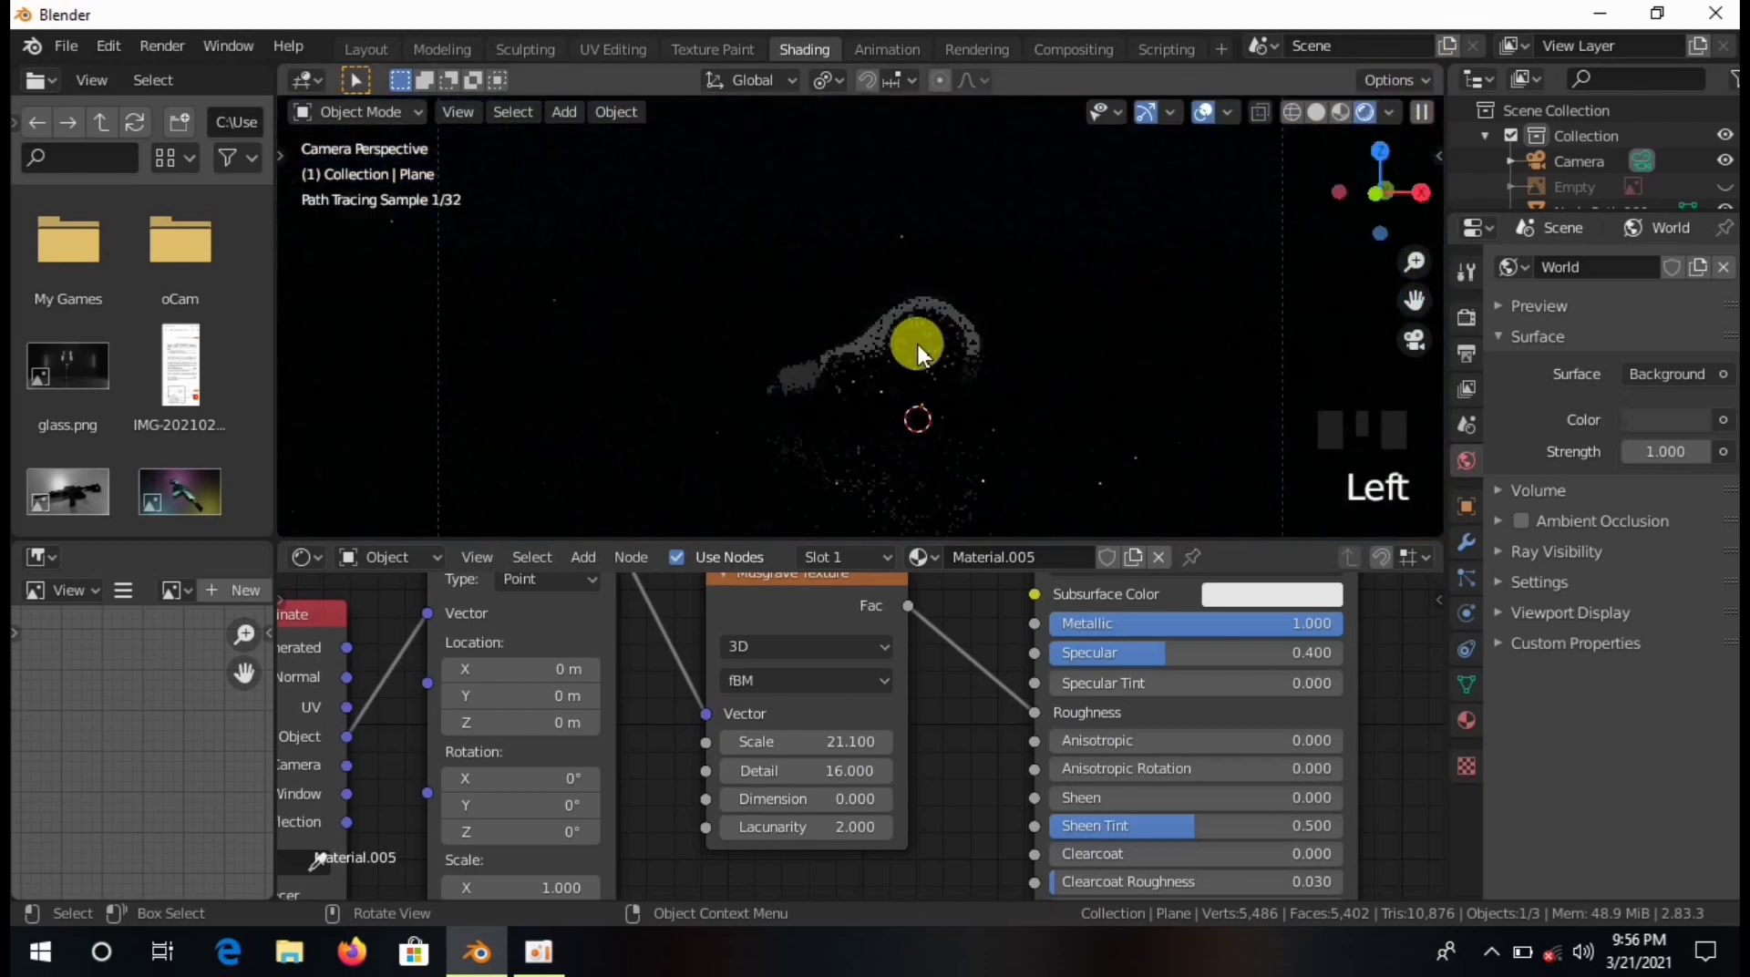
{"action": "left_click", "coordinate": [1365, 107]}
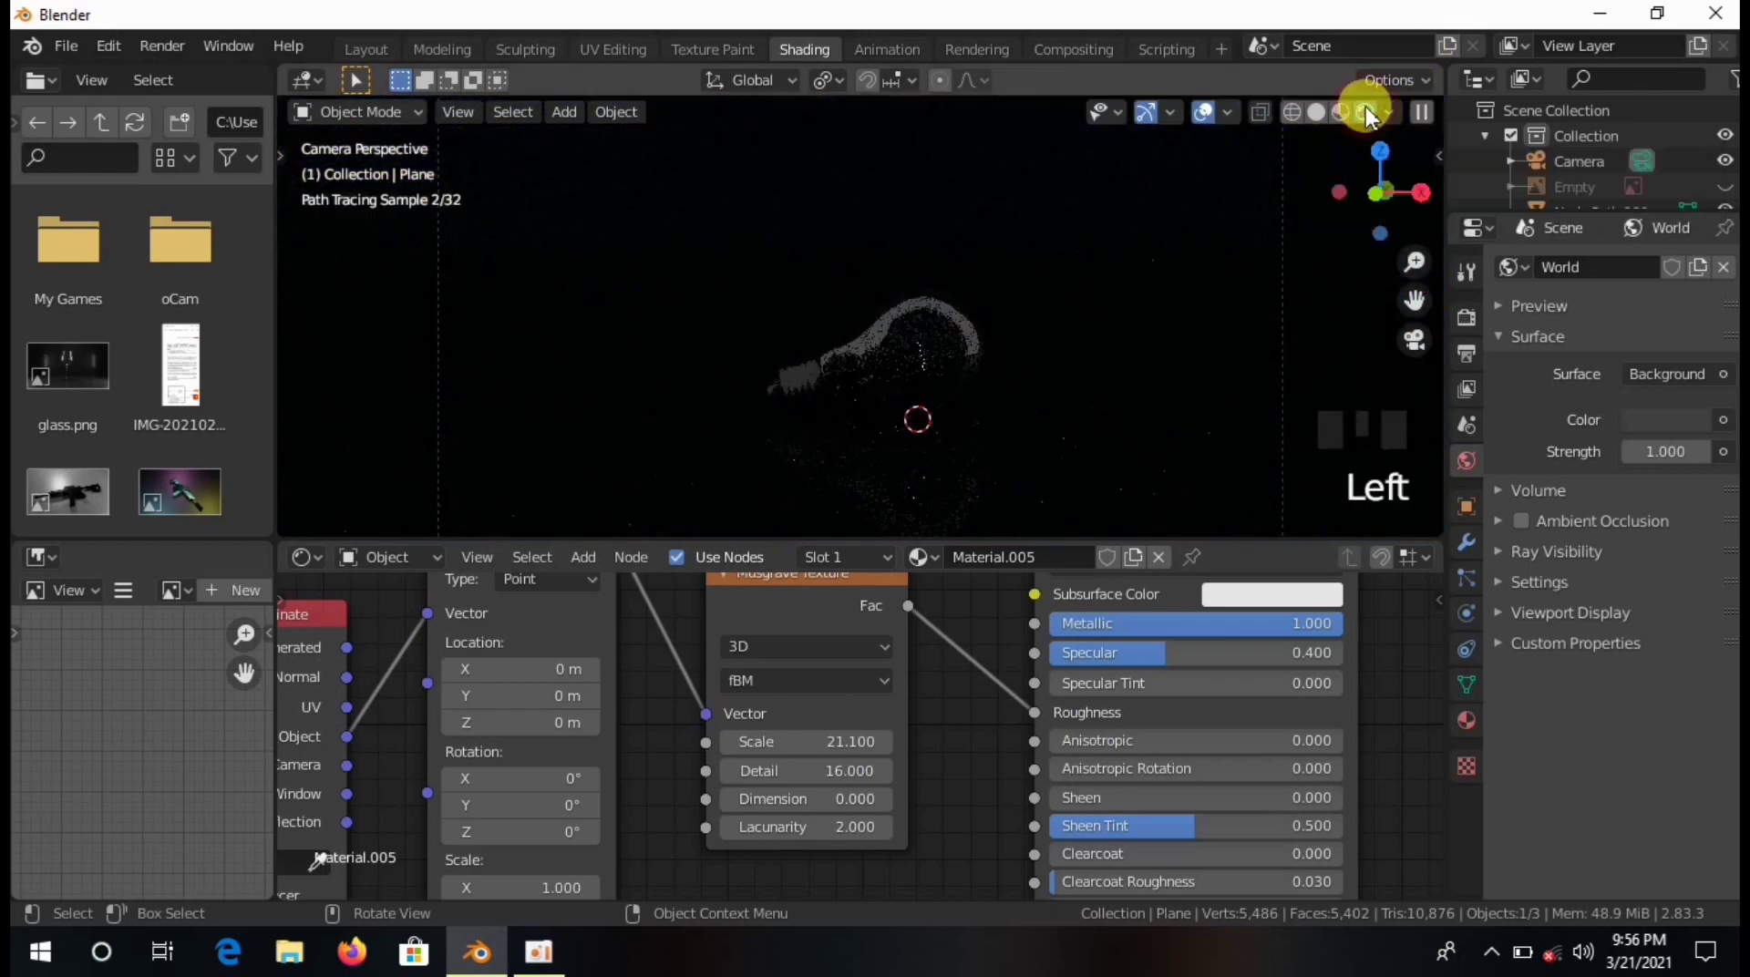
{"action": "scroll", "coordinate": [999, 298], "scroll_direction": "down", "scroll_amount": 4}
{"action": "scroll", "coordinate": [998, 298], "scroll_direction": "up", "scroll_amount": 3}
Return the viewport to Material Preview shading.
{"action": "key", "text": "shift+a"}
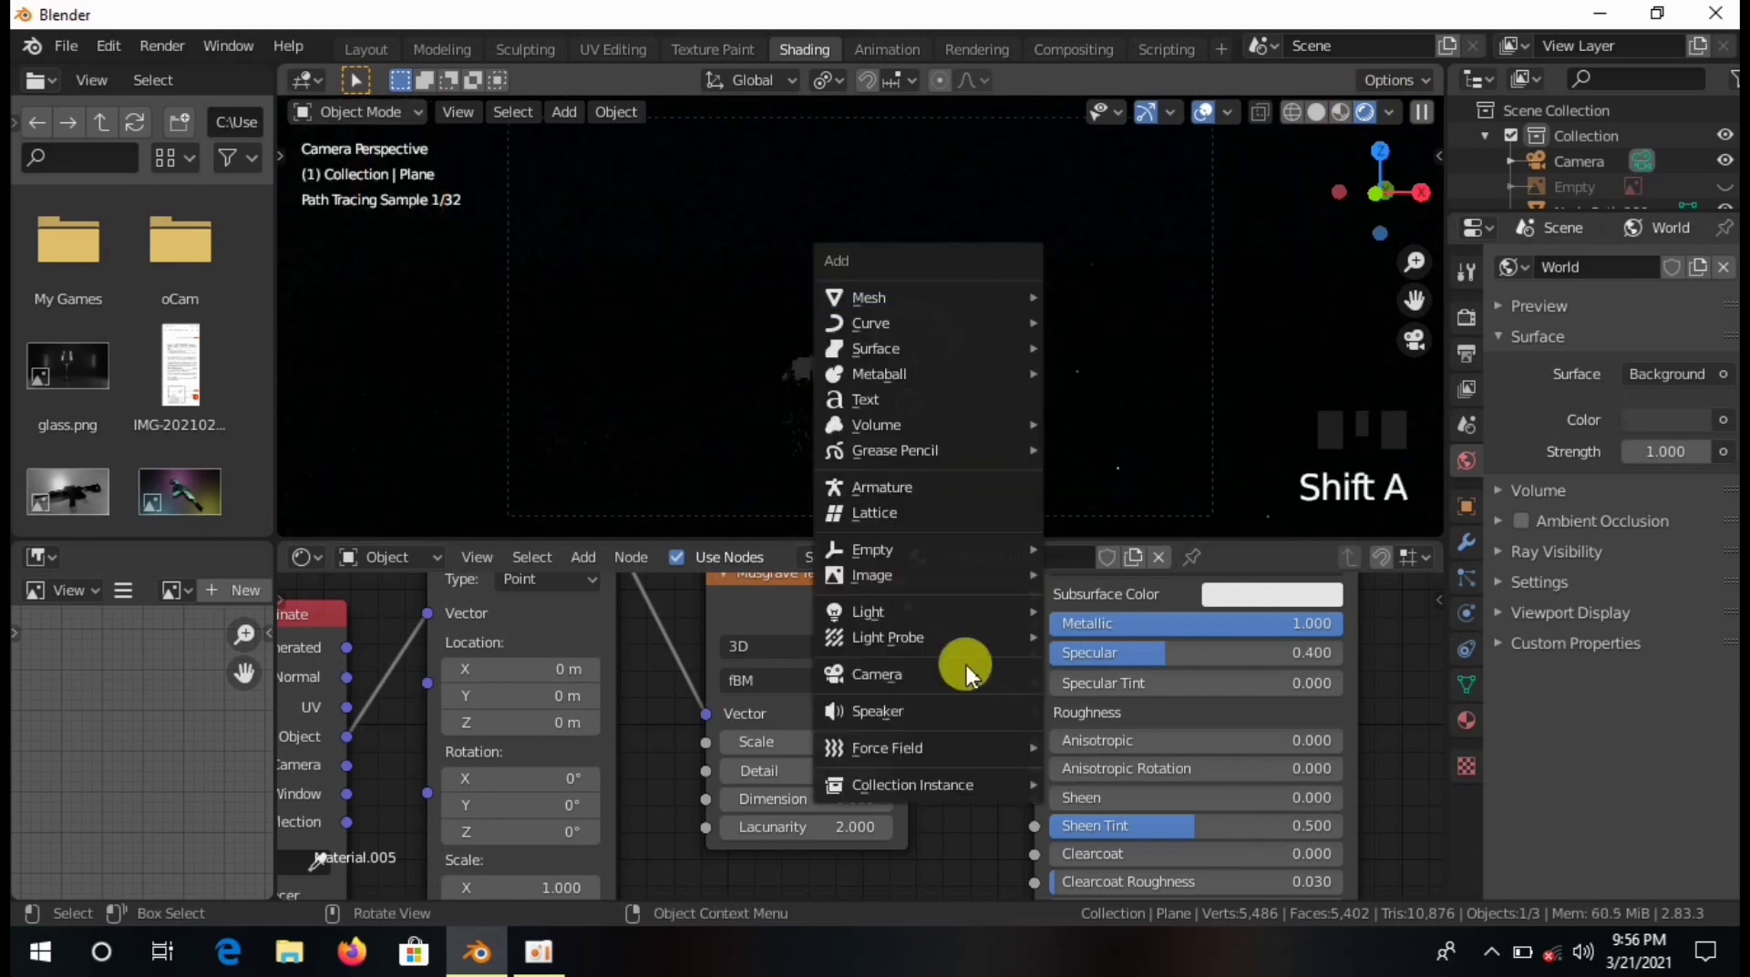
{"action": "mouse_move", "coordinate": [938, 609]}
{"action": "left_click", "coordinate": [1339, 111]}
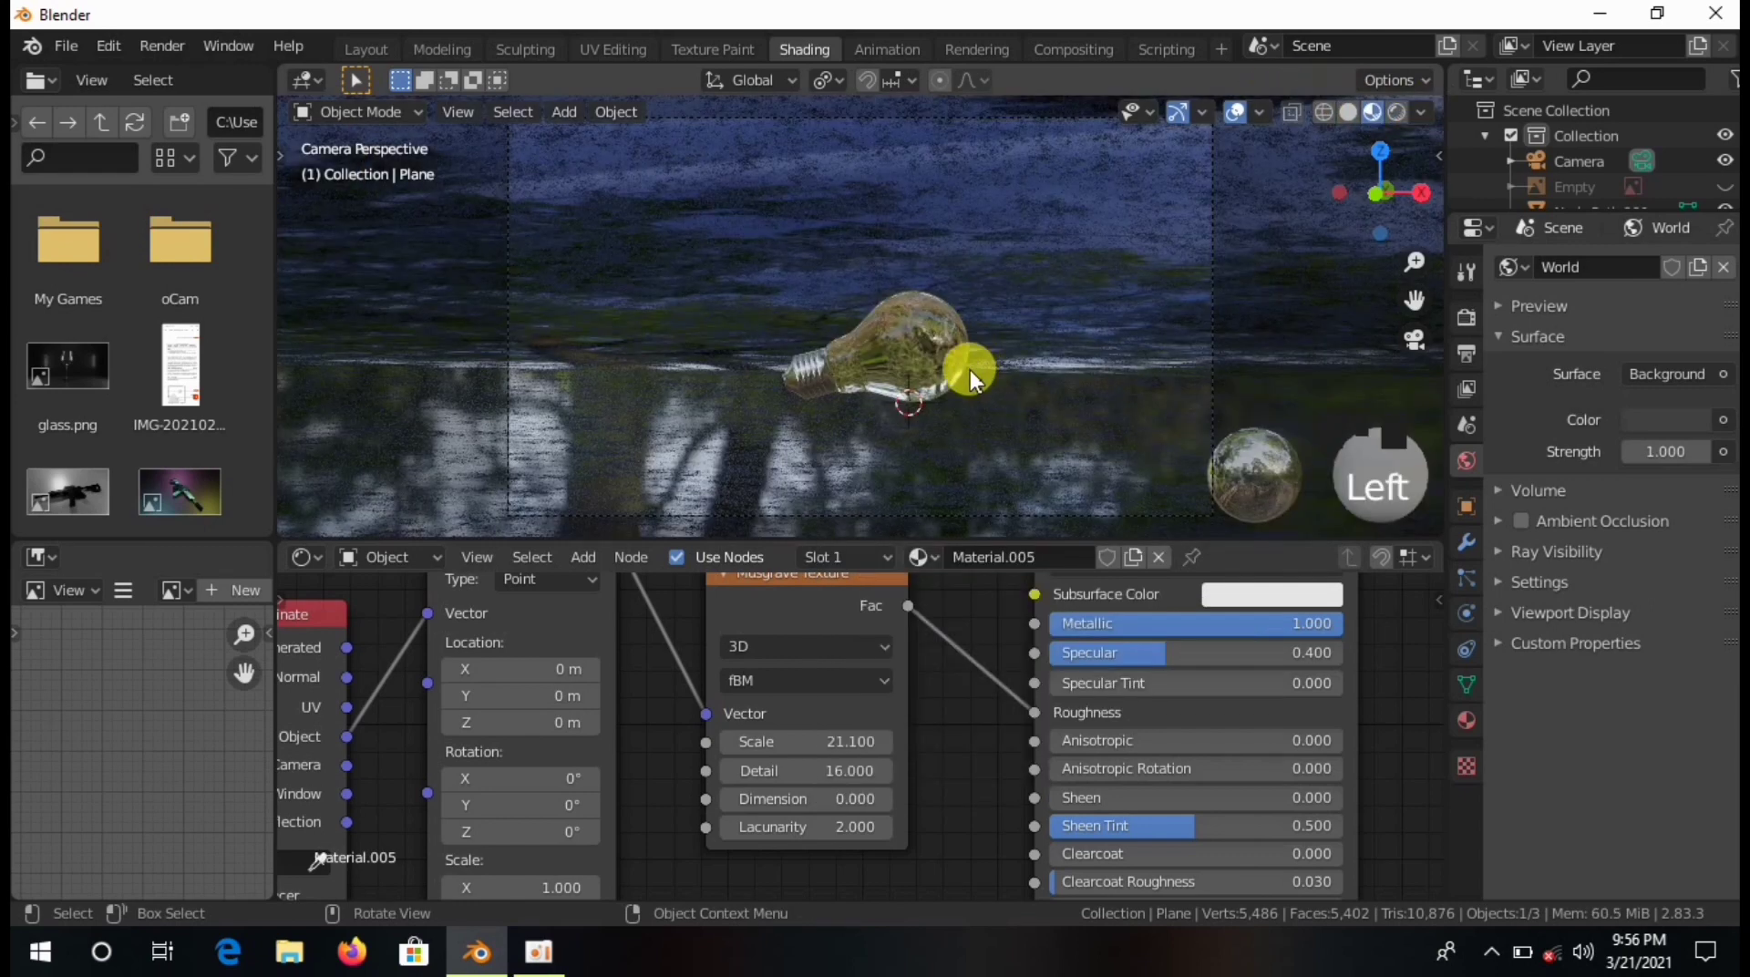
{"action": "key", "text": "g"}
{"action": "right_click", "coordinate": [1015, 287]}
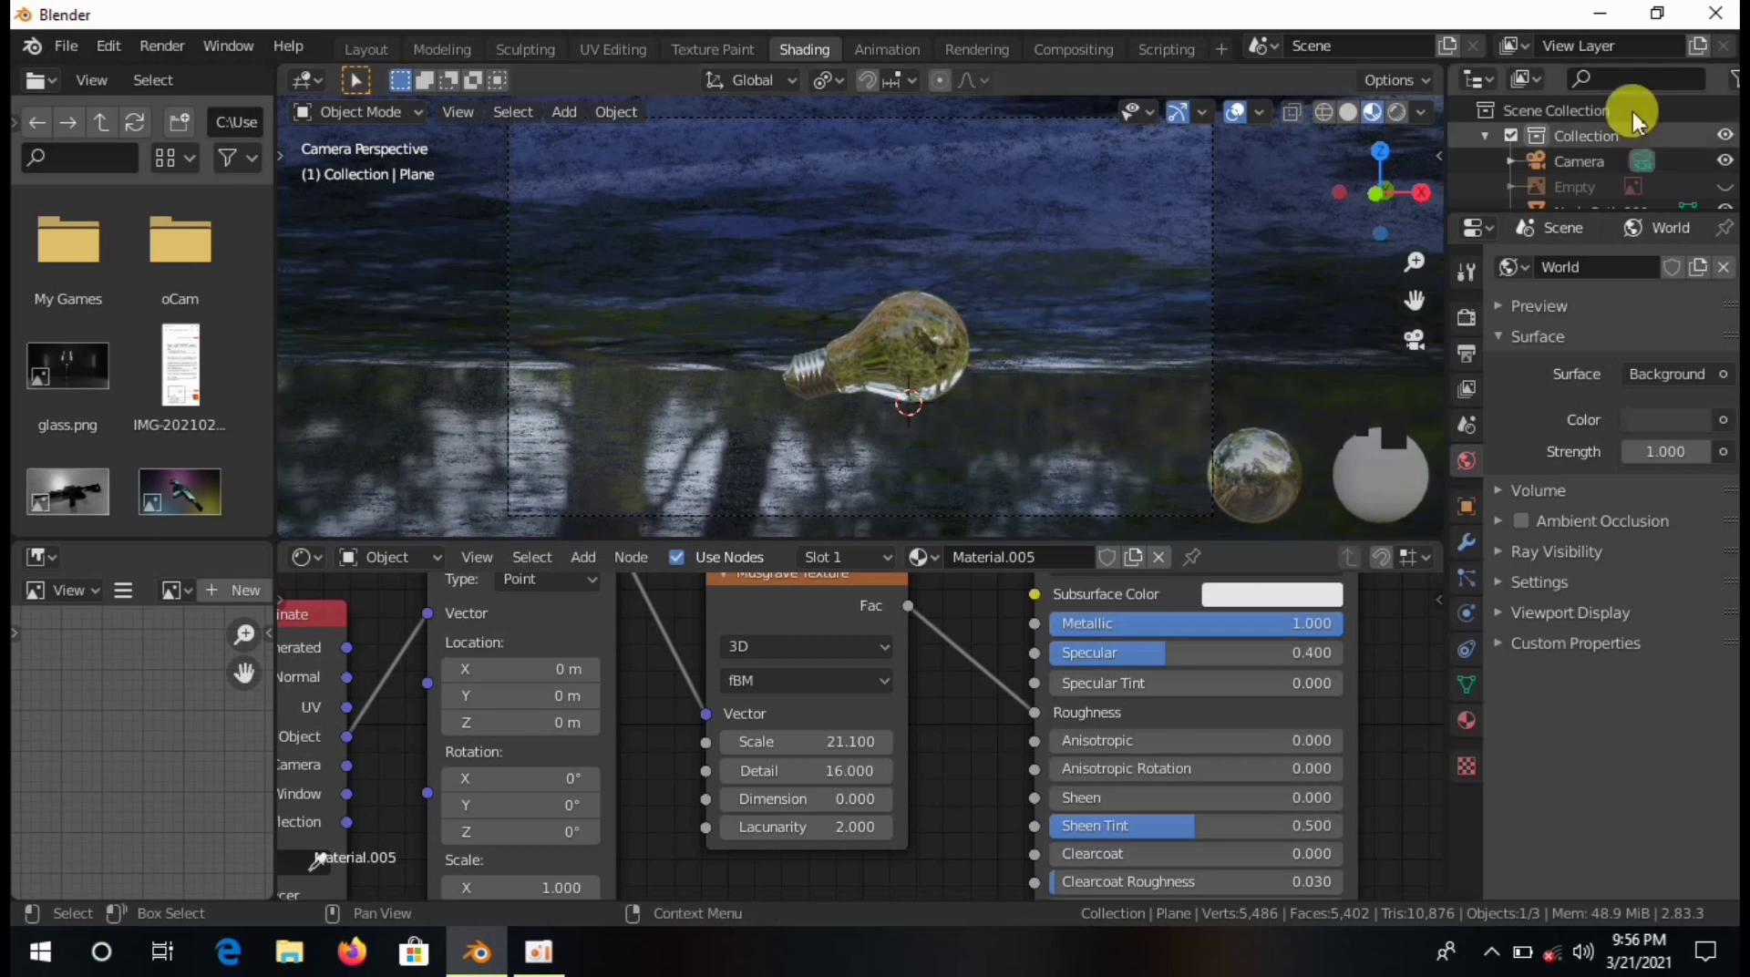
Add an area light and move it straight up along the Z axis, high above the bulb.
{"action": "scroll", "coordinate": [1632, 137], "scroll_direction": "down", "scroll_amount": 4}
{"action": "scroll", "coordinate": [1633, 166], "scroll_direction": "up", "scroll_amount": 4}
{"action": "key", "text": "shift+a"}
{"action": "mouse_move", "coordinate": [1028, 642]}
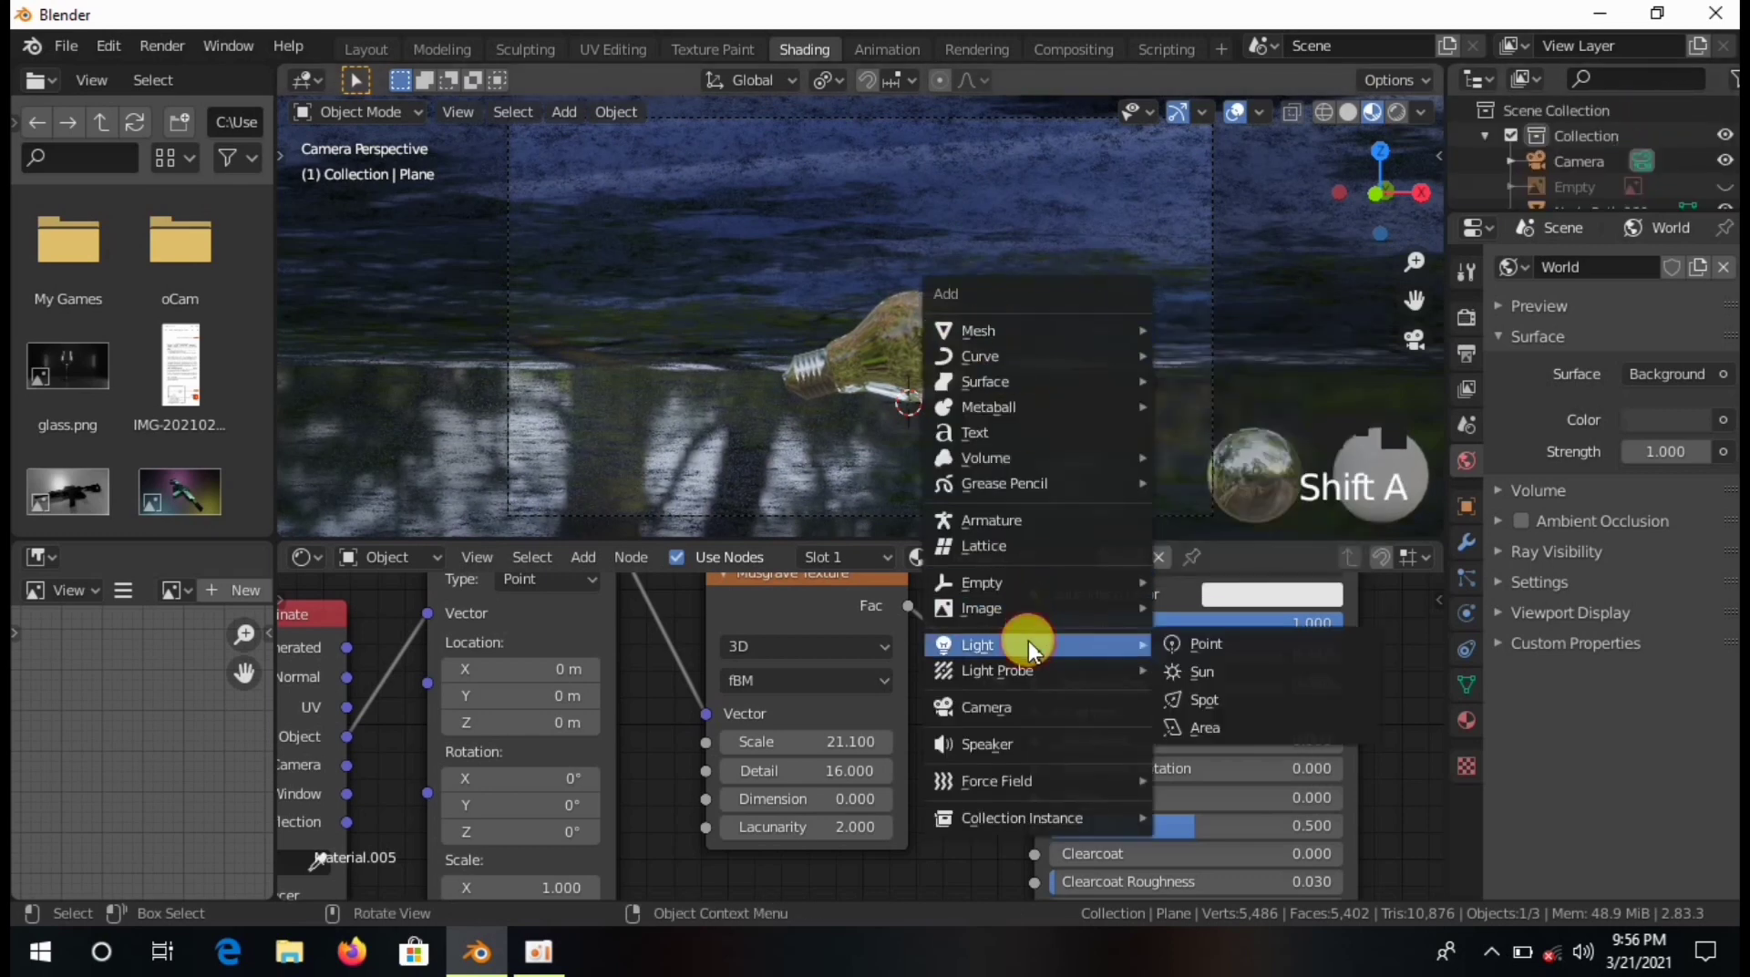
{"action": "left_click", "coordinate": [1228, 718]}
{"action": "key", "text": "g"}
{"action": "key", "text": "z"}
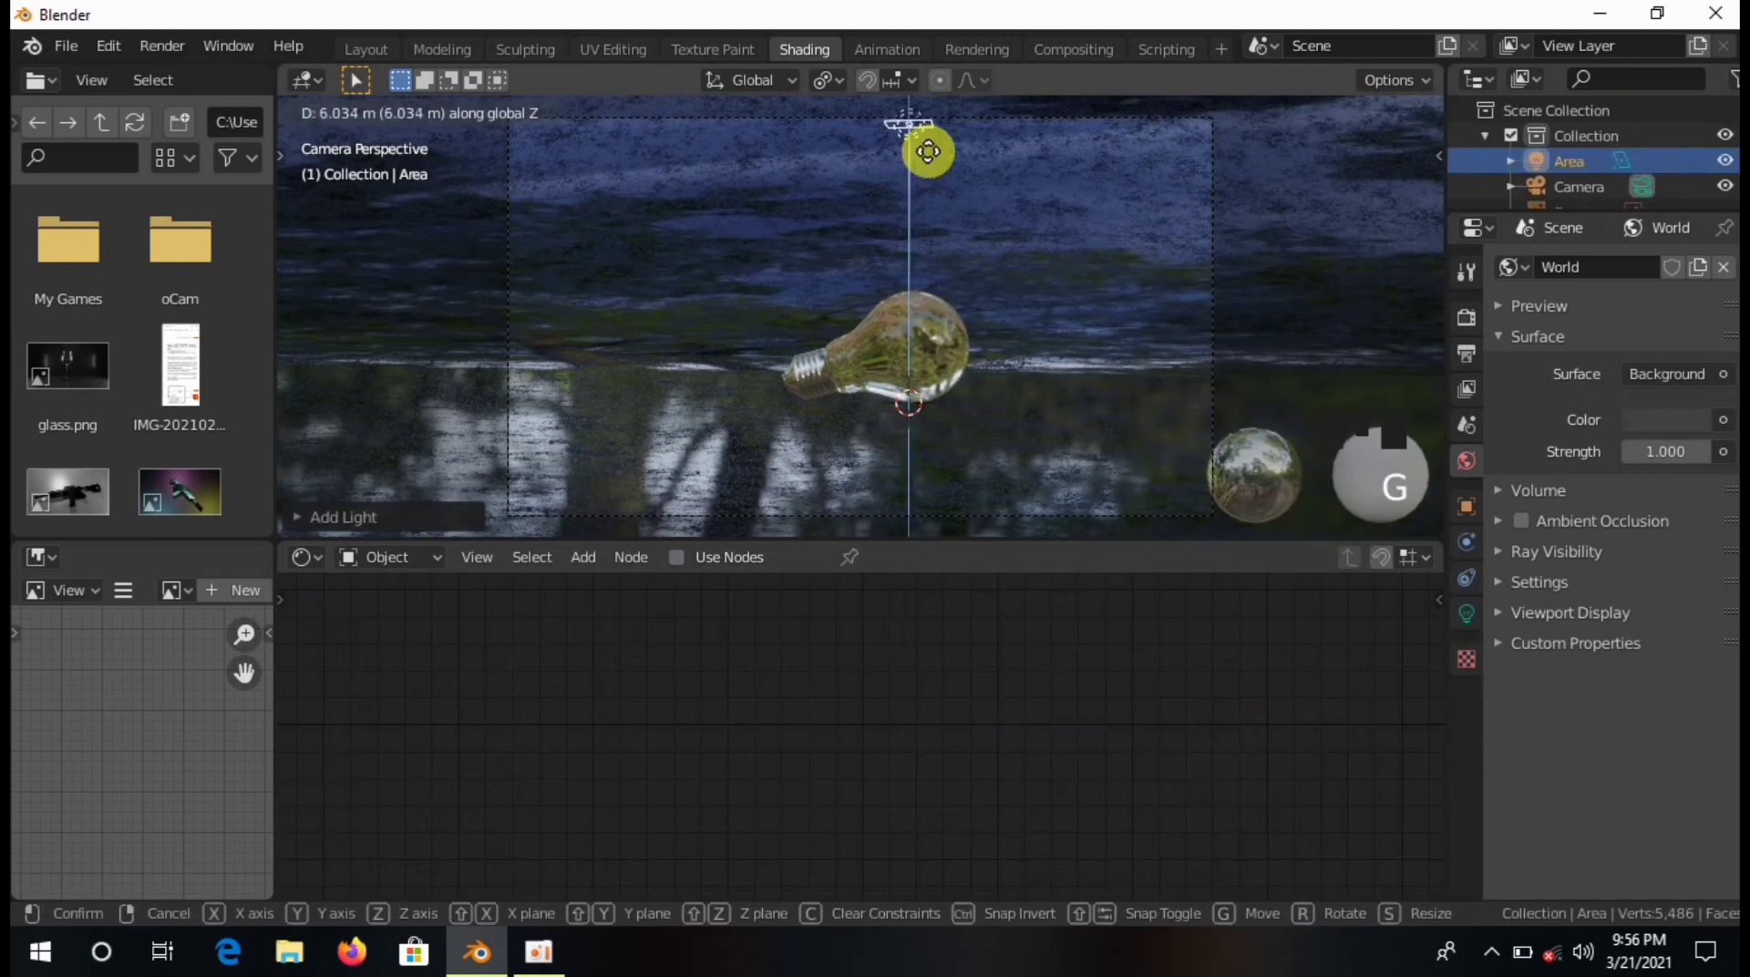
{"action": "left_click", "coordinate": [945, 94]}
Scale up the area light above the bulb and show its light data properties.
{"action": "key", "text": "s"}
{"action": "left_click", "coordinate": [1047, 182]}
{"action": "scroll", "coordinate": [1073, 215], "scroll_direction": "down", "scroll_amount": 4}
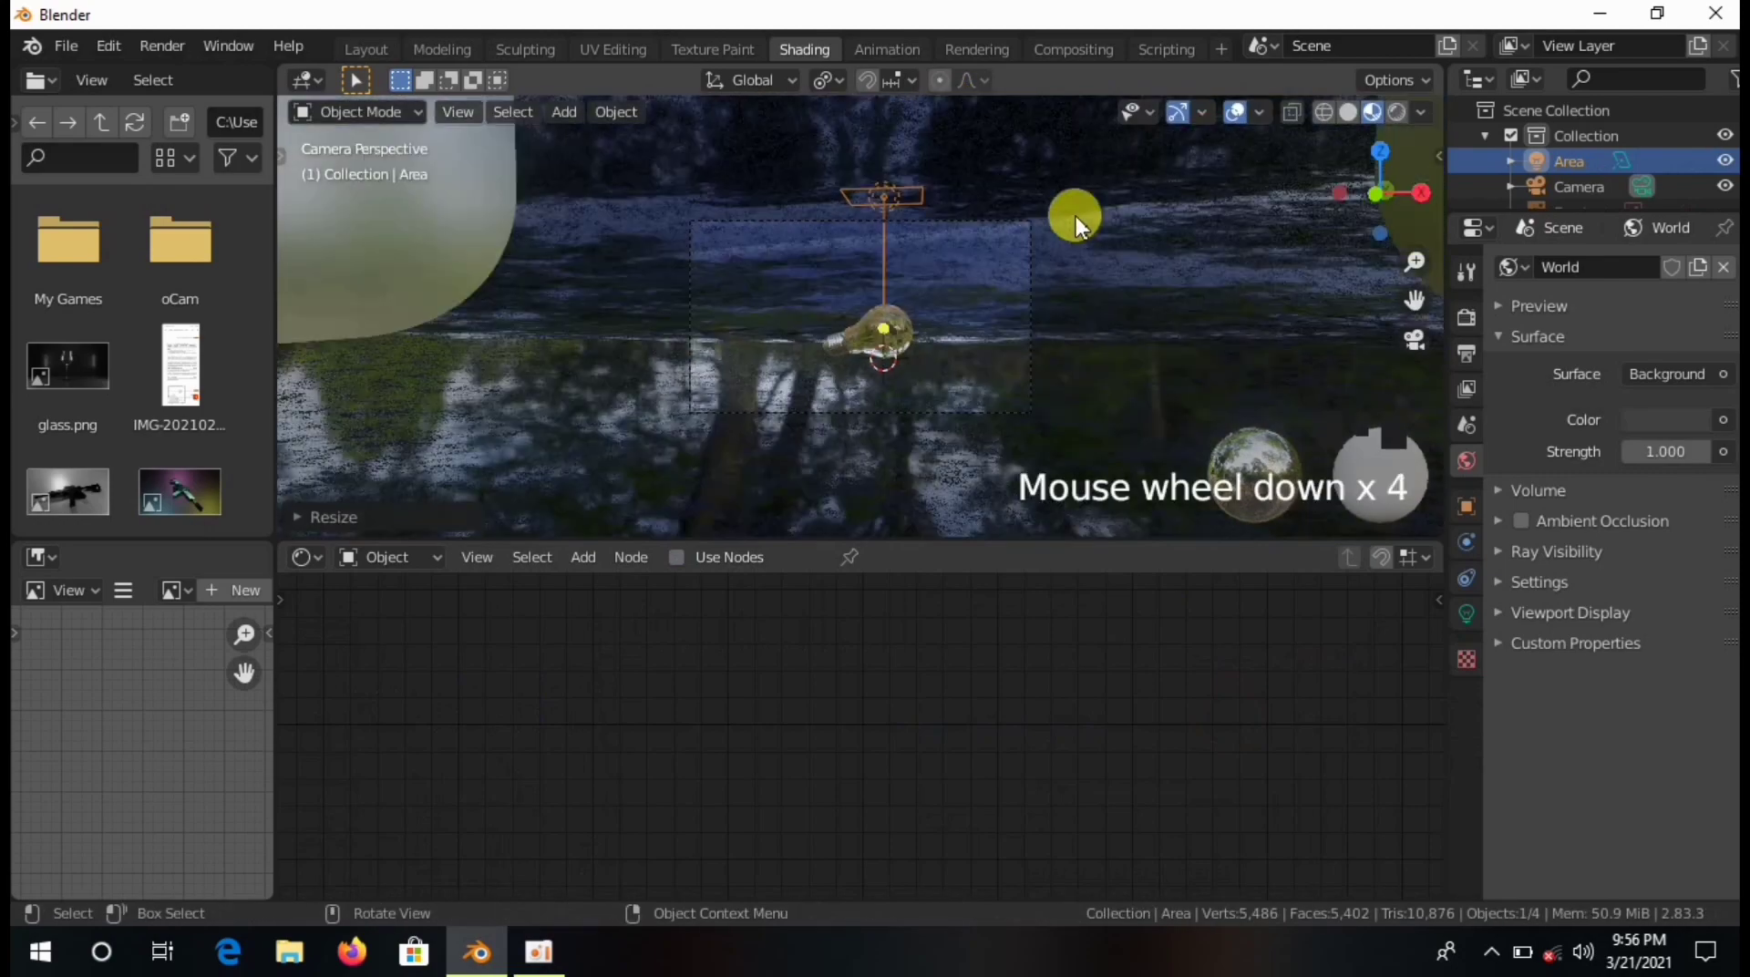
{"action": "key", "text": "s"}
{"action": "left_click", "coordinate": [1105, 213]}
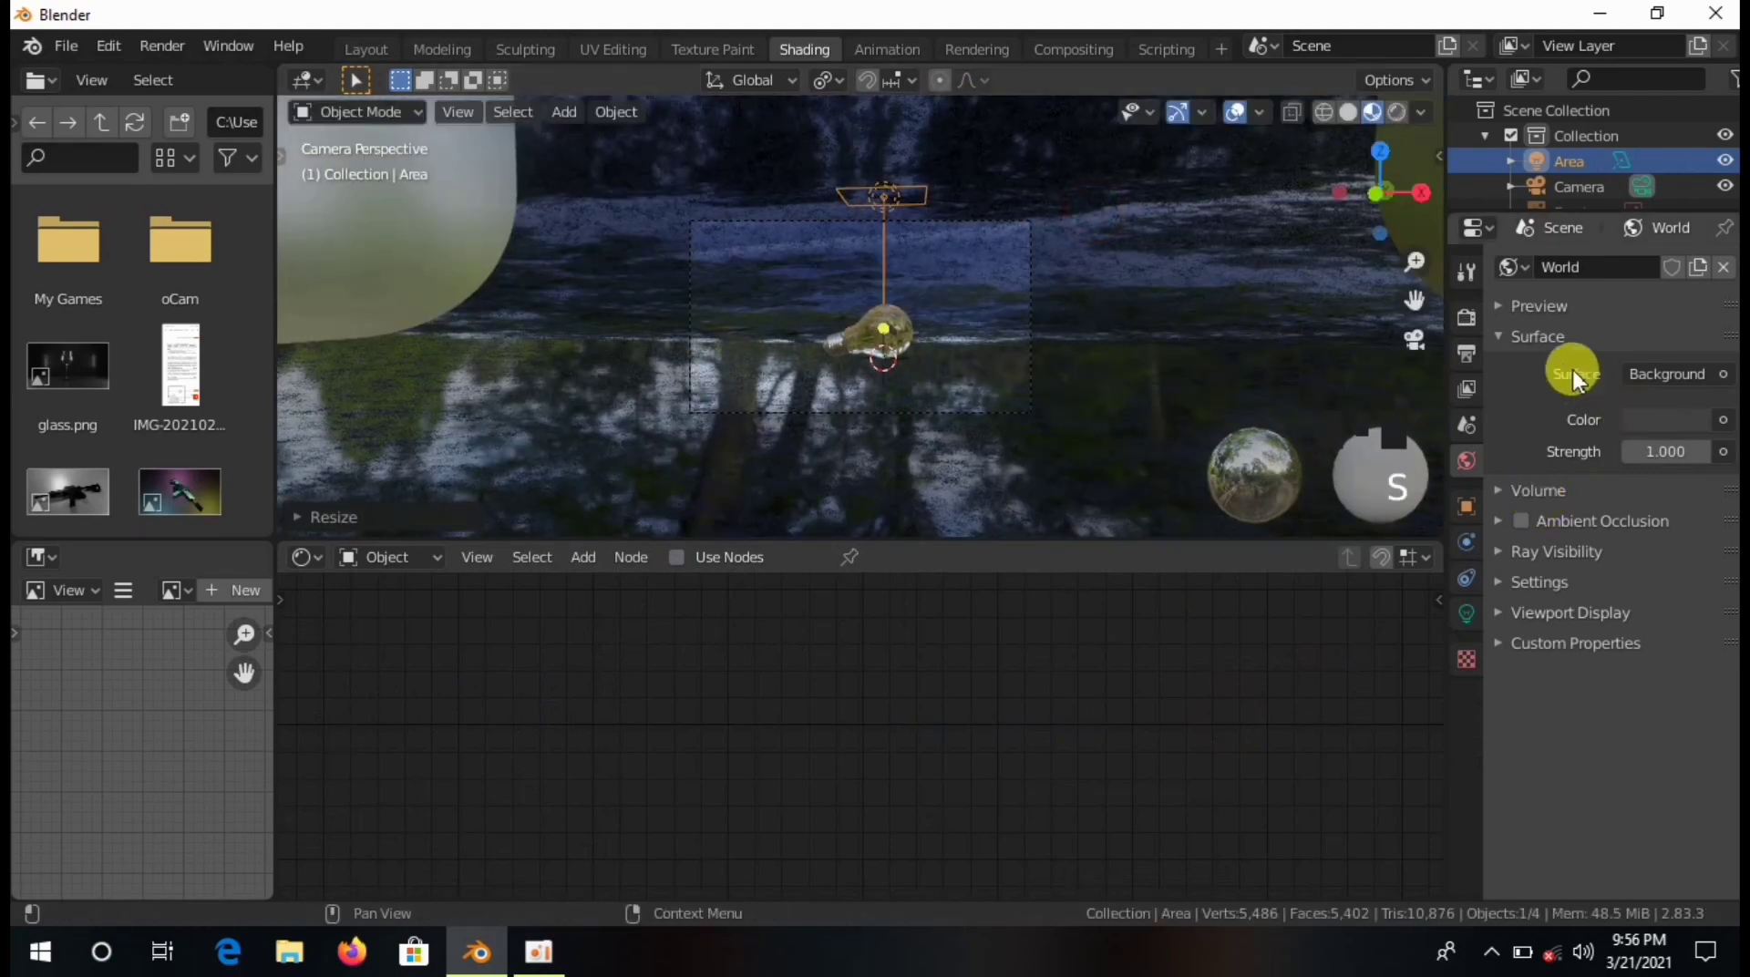
{"action": "left_click", "coordinate": [1469, 612]}
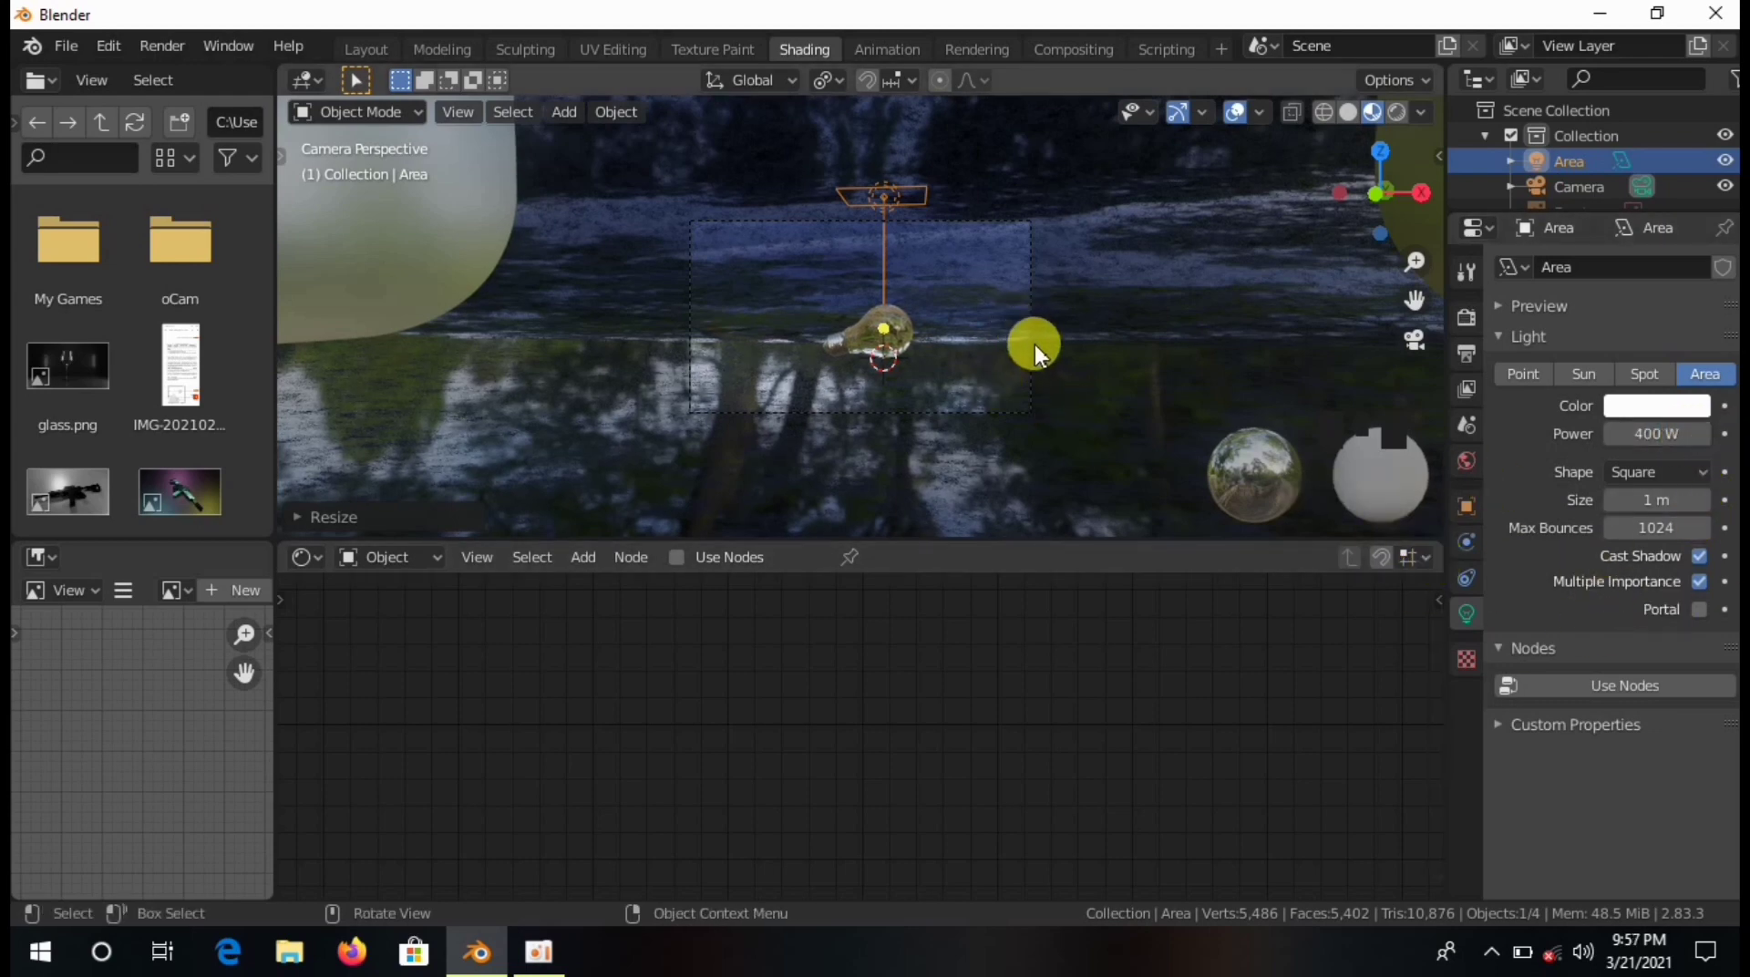
Duplicate the overhead area light and place copies along the X axis on both sides of the bulb.
{"action": "key", "text": "shift+d"}
{"action": "left_click", "coordinate": [1269, 362]}
{"action": "key", "text": "shift+d"}
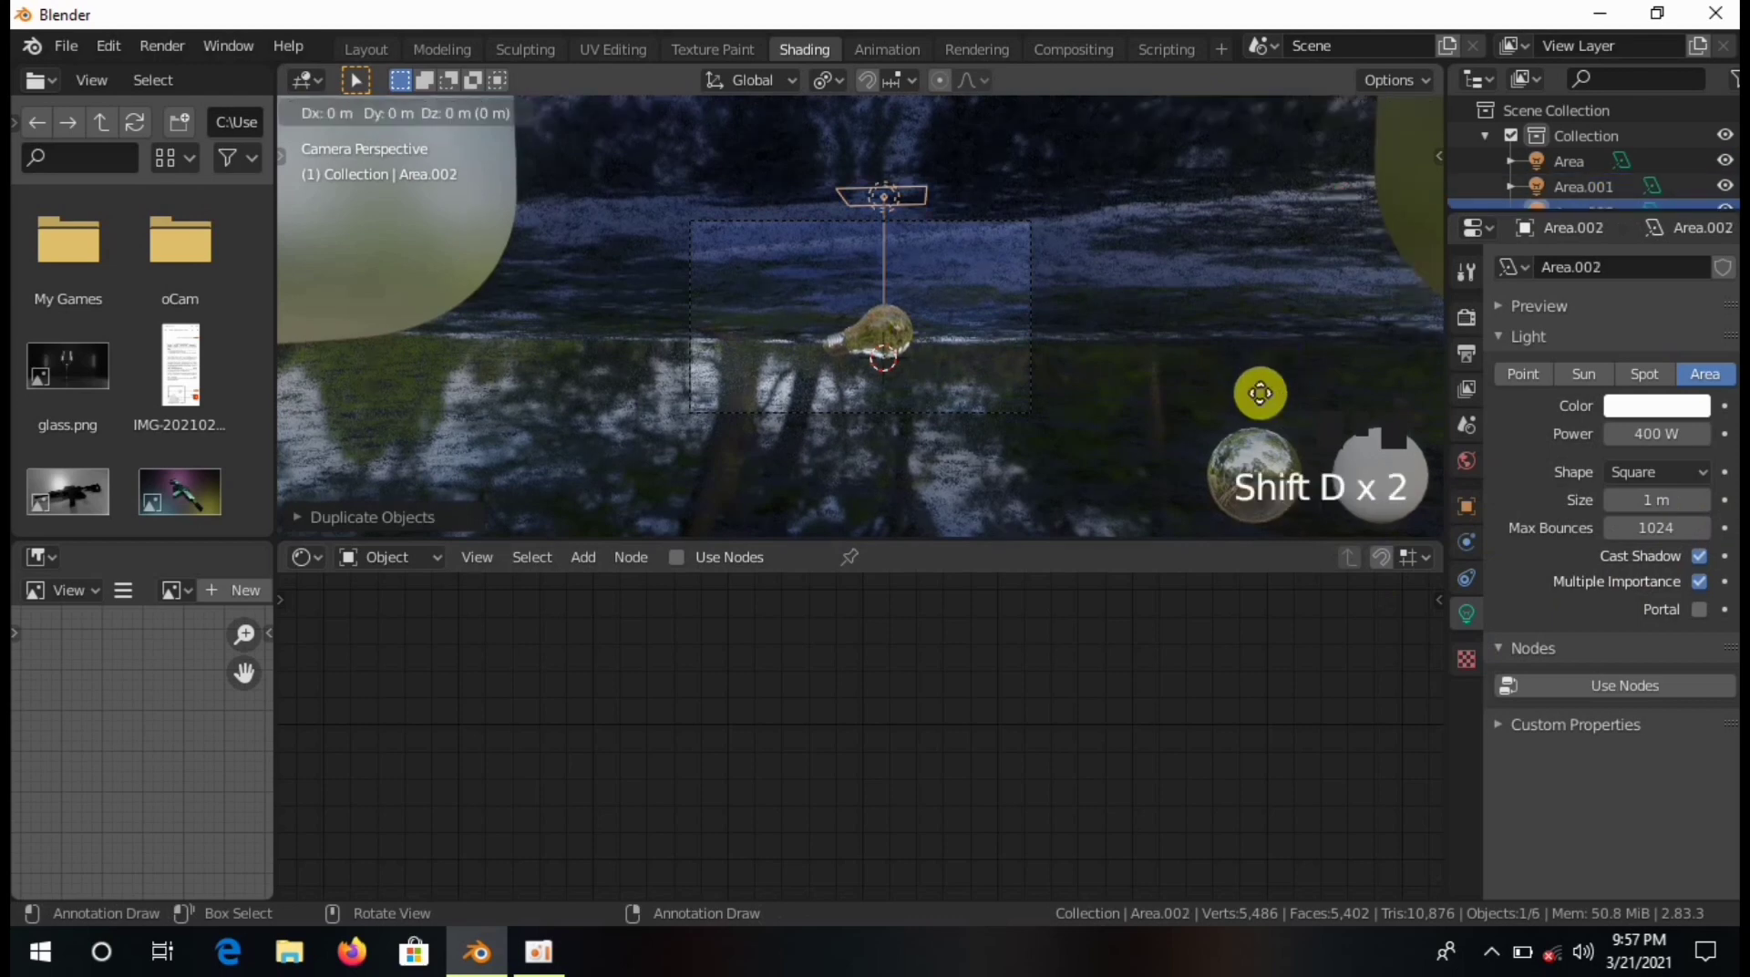
{"action": "left_click", "coordinate": [312, 419]}
{"action": "key", "text": "shift+d"}
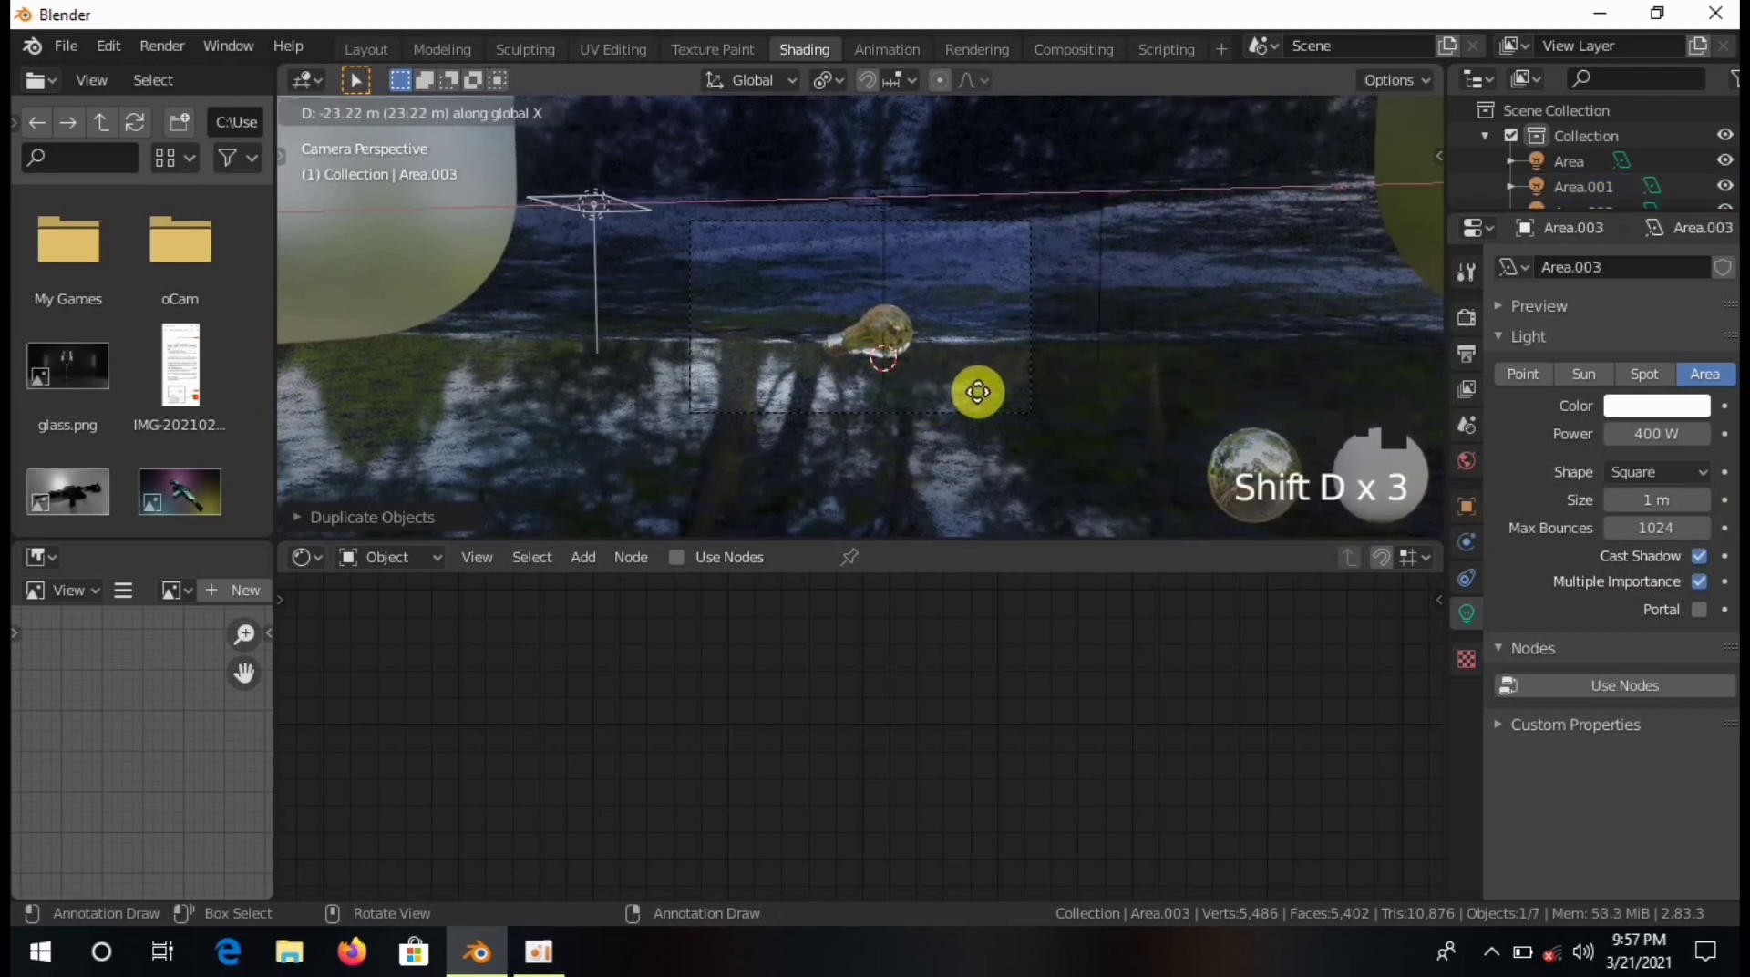
{"action": "left_click", "coordinate": [988, 378]}
Select both side area lights and lower them along the Z axis to about the bulb's height.
{"action": "left_click", "coordinate": [1134, 191], "text": "shift"}
{"action": "key", "text": "shift+d"}
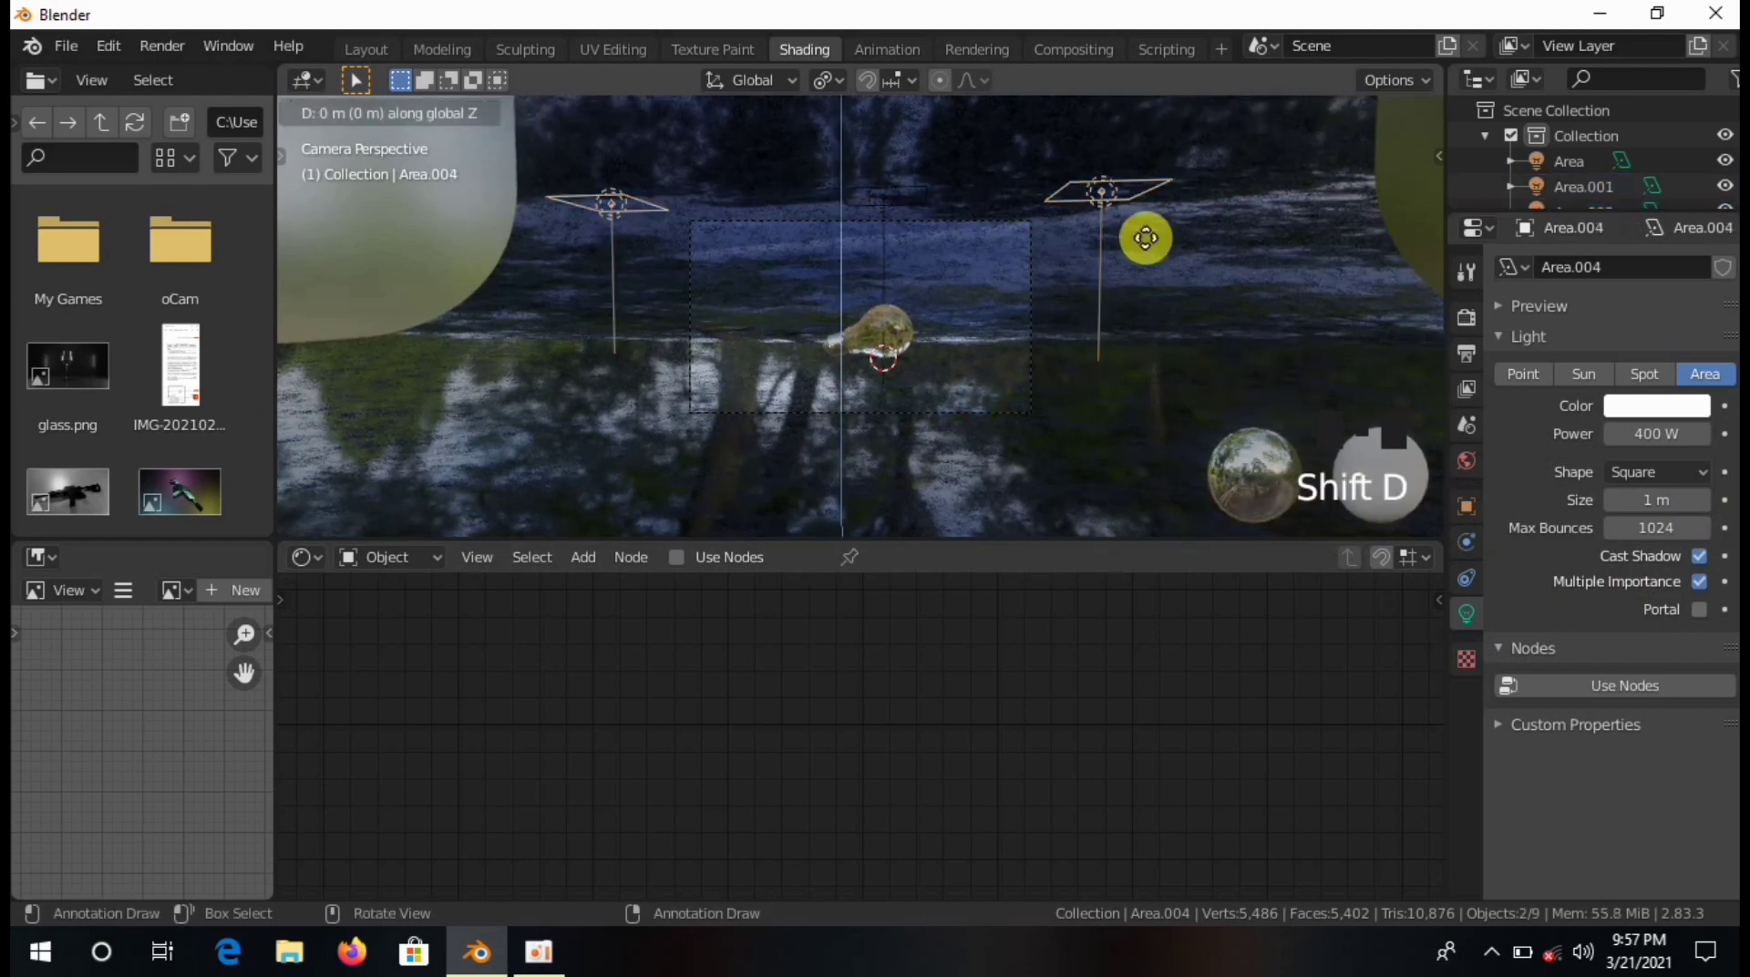
{"action": "right_click", "coordinate": [1145, 238]}
{"action": "key", "text": "ctrl+z"}
{"action": "key", "text": "g"}
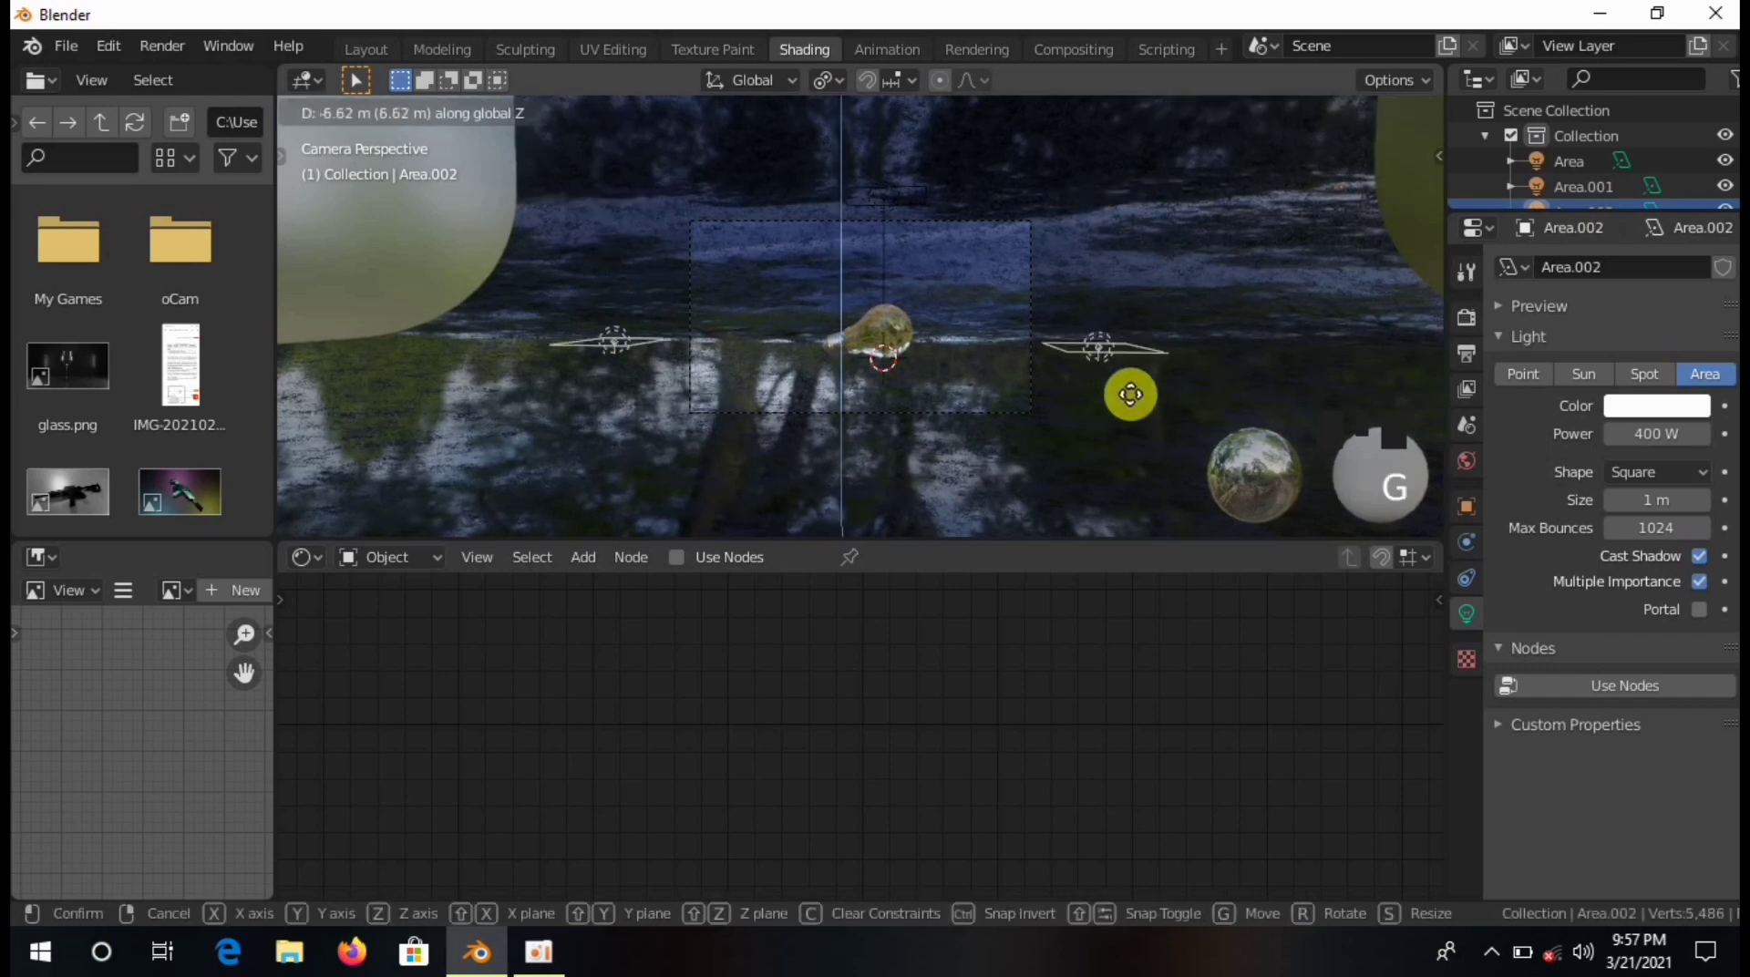
{"action": "left_click", "coordinate": [1146, 368]}
Rotate the area light beyond the bulb's glass end 90 degrees about the Y axis to face the bulb.
{"action": "left_click", "coordinate": [1125, 313]}
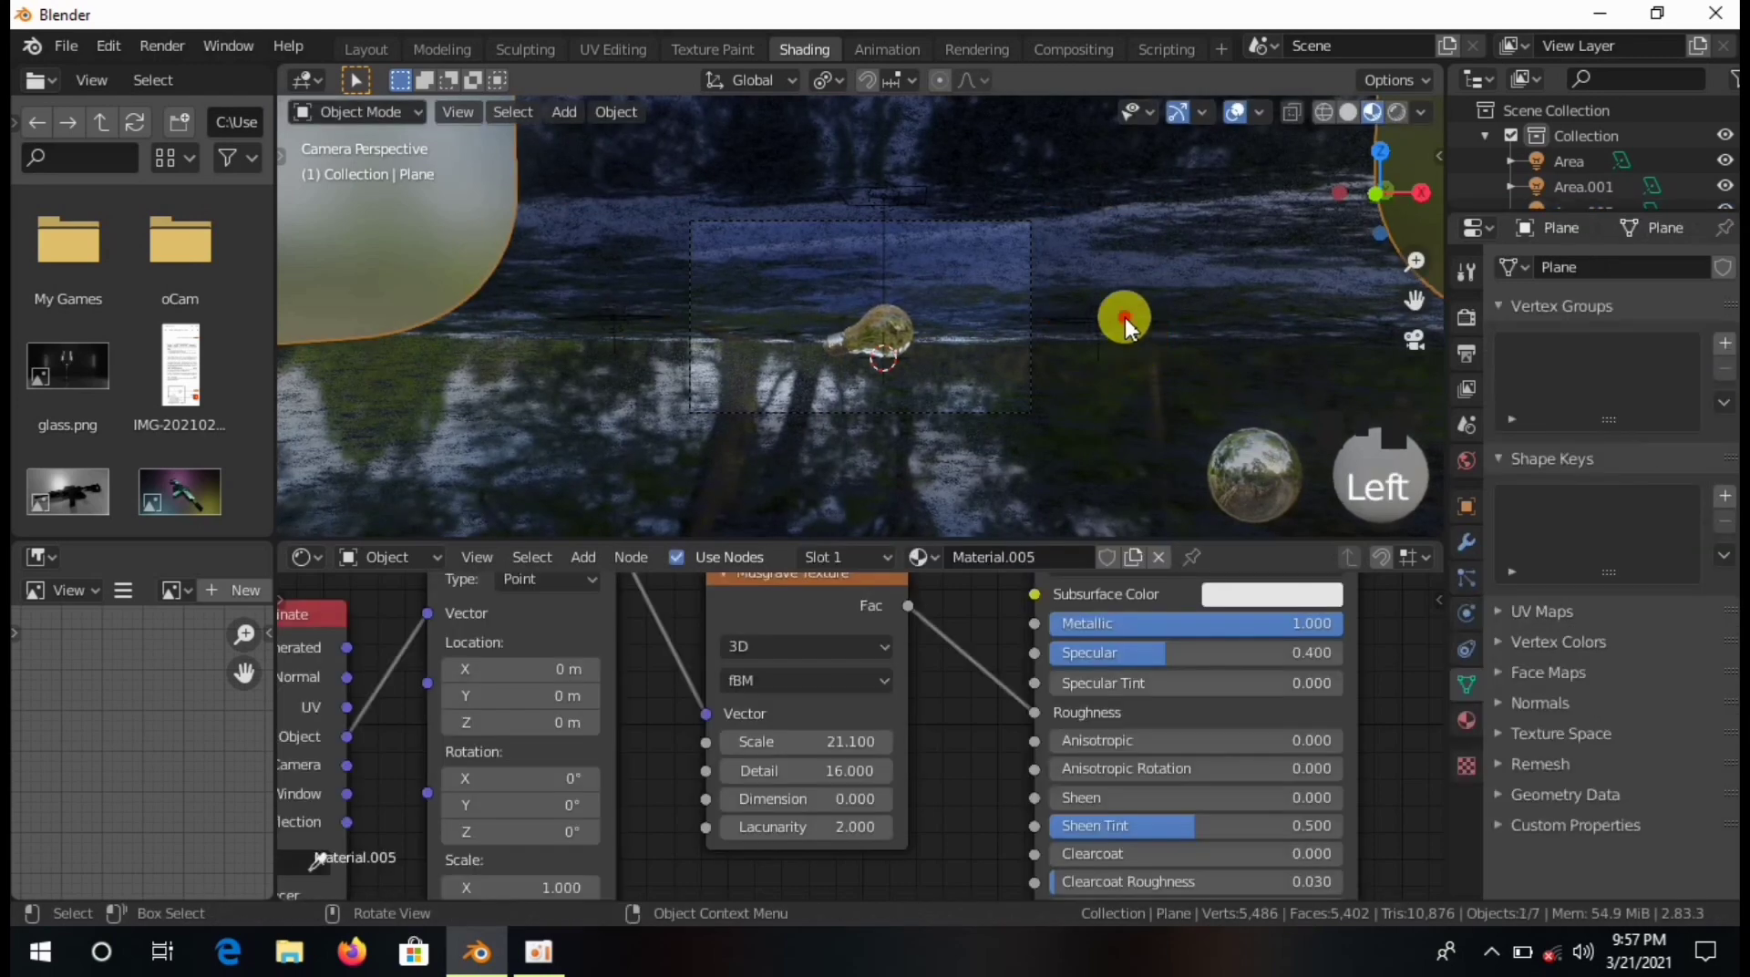
{"action": "left_click", "coordinate": [1125, 312]}
{"action": "key", "text": "r"}
{"action": "key", "text": "y"}
{"action": "key", "text": "9"}
{"action": "key", "text": "0"}
{"action": "left_click", "coordinate": [1164, 323]}
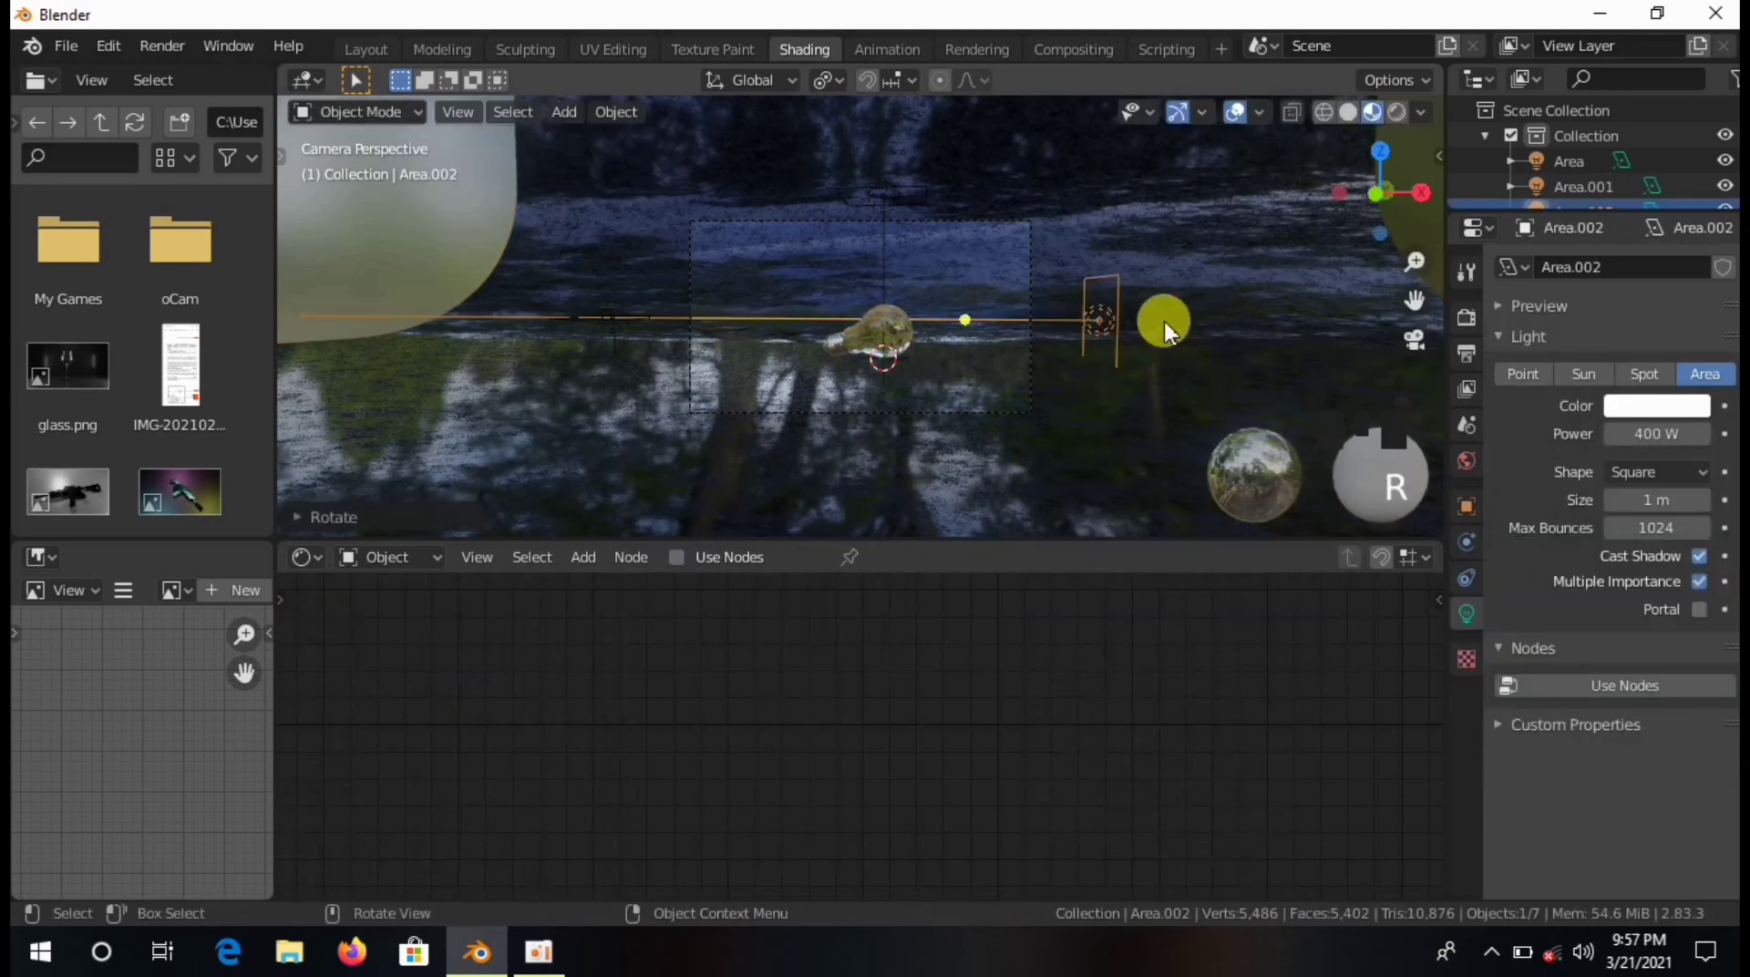
Rotate the area light on the bulb's screw-base side about the Y axis to face the bulb.
{"action": "left_click", "coordinate": [615, 318]}
{"action": "key", "text": "shift+d"}
{"action": "key", "text": "r"}
{"action": "key", "text": "y"}
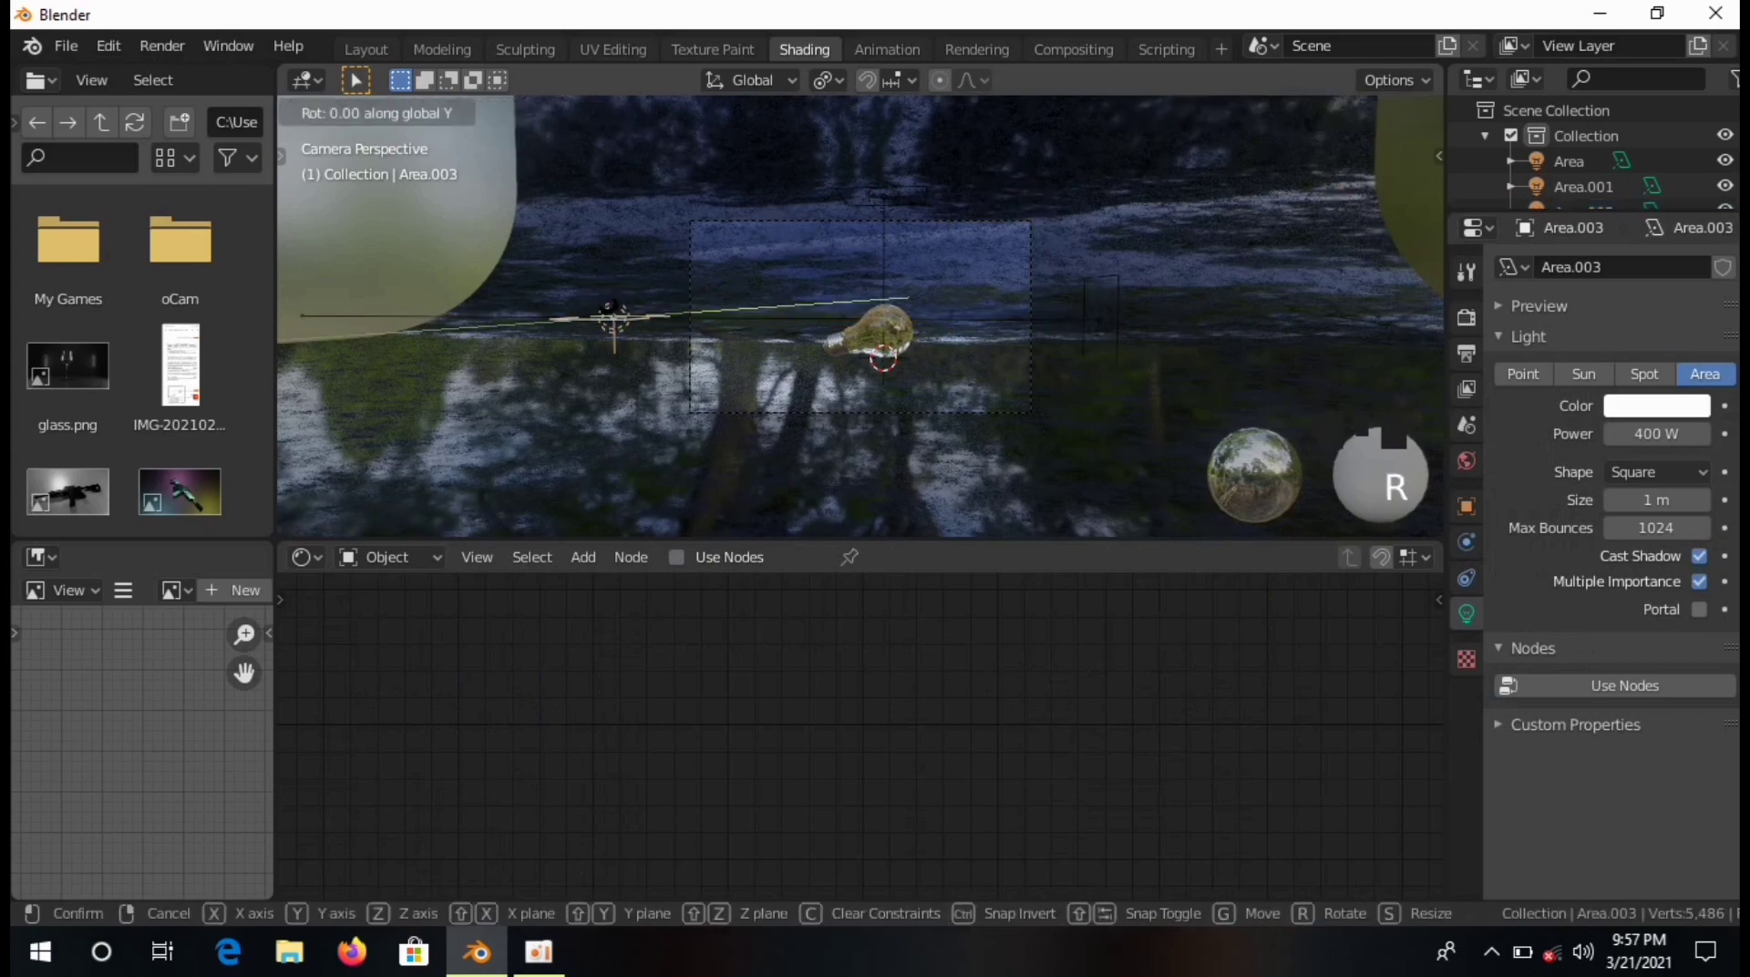
{"action": "left_click", "coordinate": [800, 274]}
Examine the area lights' placement from the front and through the camera, then check their effect with rendered shading.
{"action": "middle_click_drag", "start_coordinate": [800, 274], "coordinate": [953, 359]}
{"action": "scroll", "coordinate": [960, 370], "scroll_direction": "down", "scroll_amount": 8}
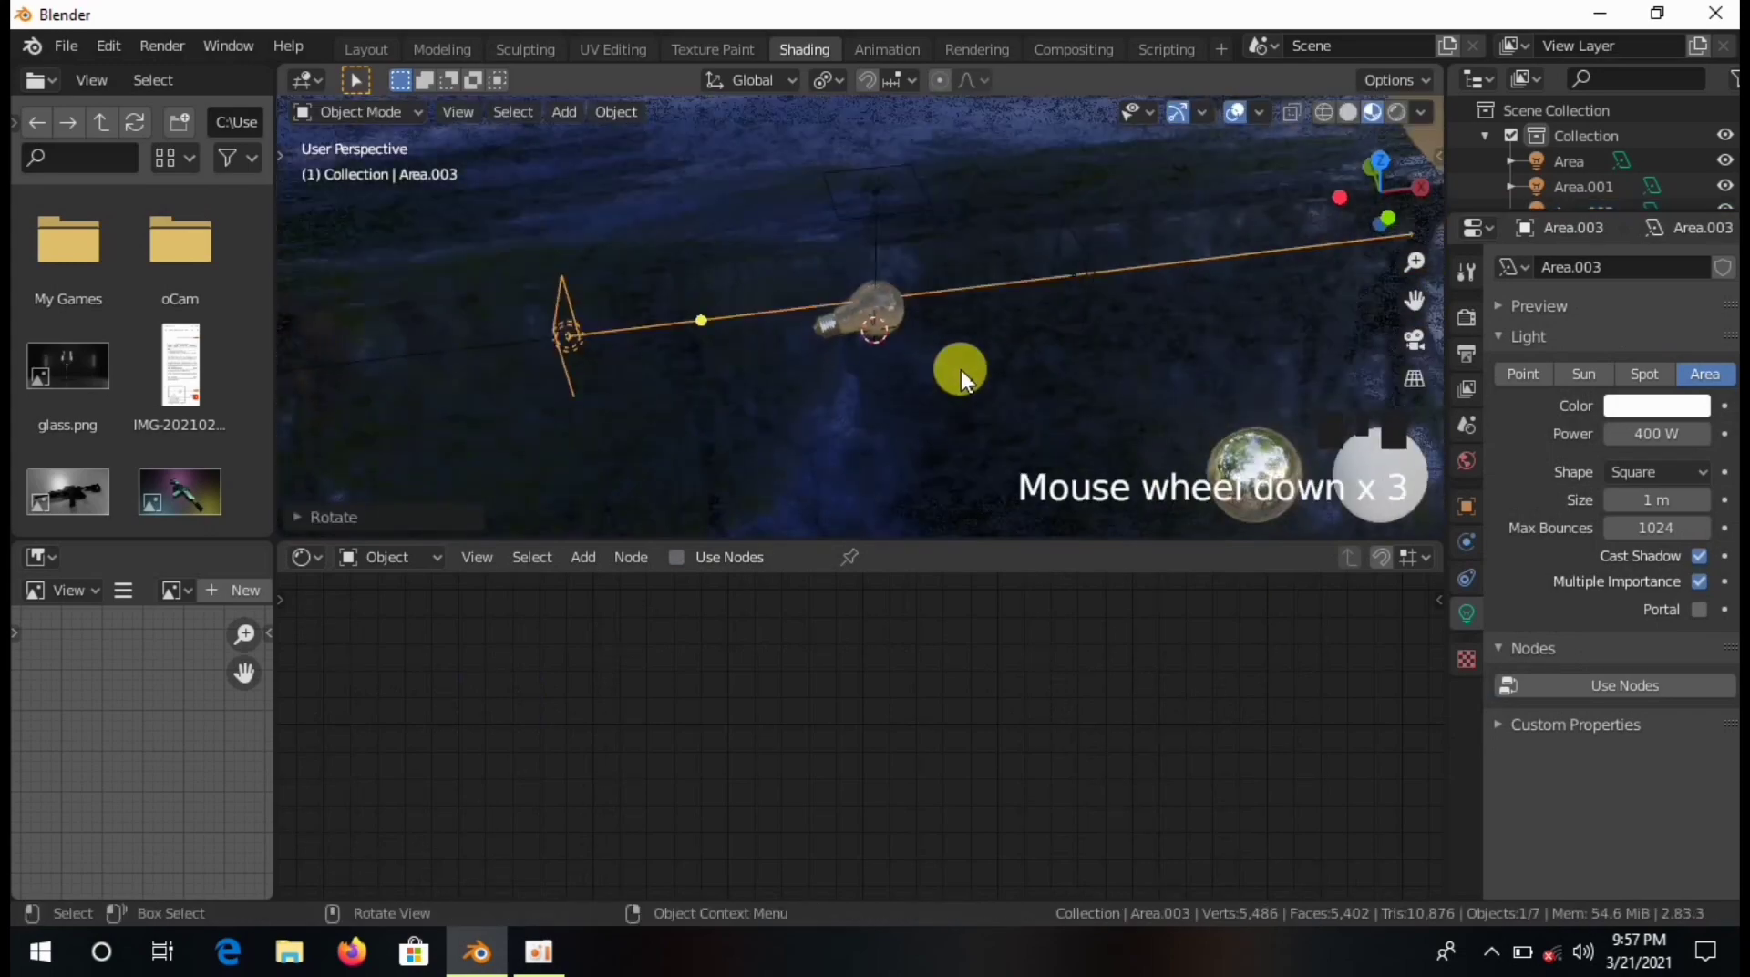
{"action": "key", "text": "KP_1"}
{"action": "scroll", "coordinate": [998, 298], "scroll_direction": "up", "scroll_amount": 9}
{"action": "key", "text": "KP_0"}
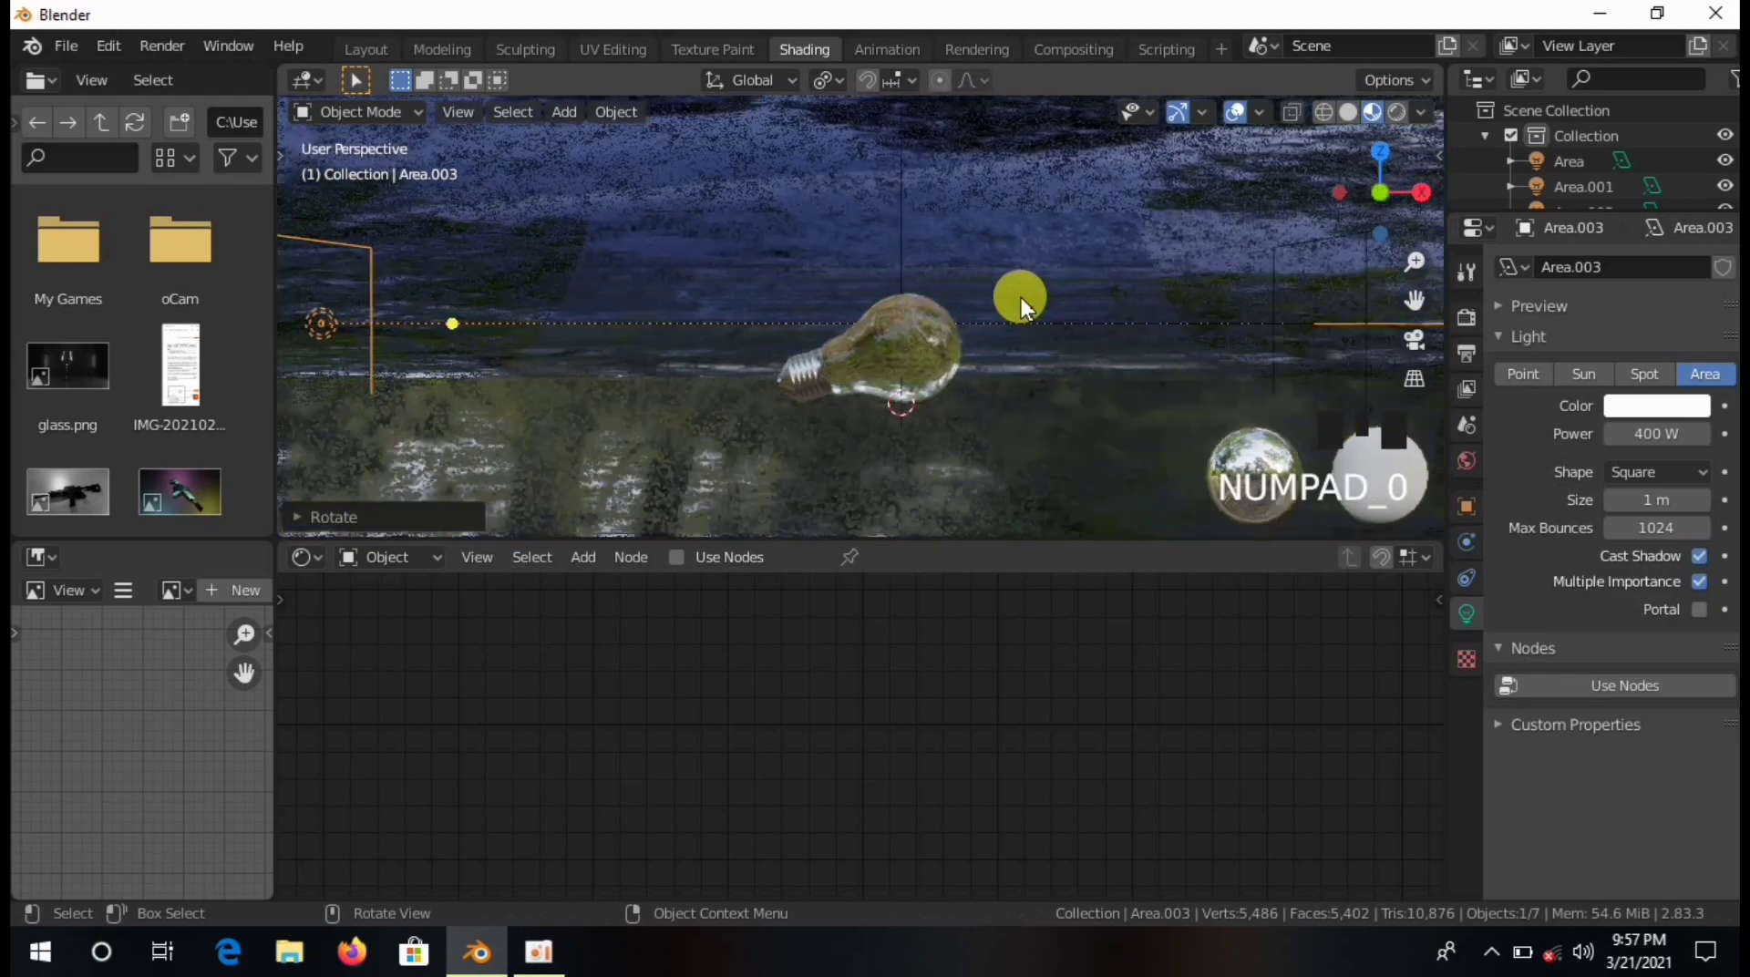
{"action": "scroll", "coordinate": [1086, 335], "scroll_direction": "down", "scroll_amount": 1}
{"action": "scroll", "coordinate": [1086, 336], "scroll_direction": "up", "scroll_amount": 4}
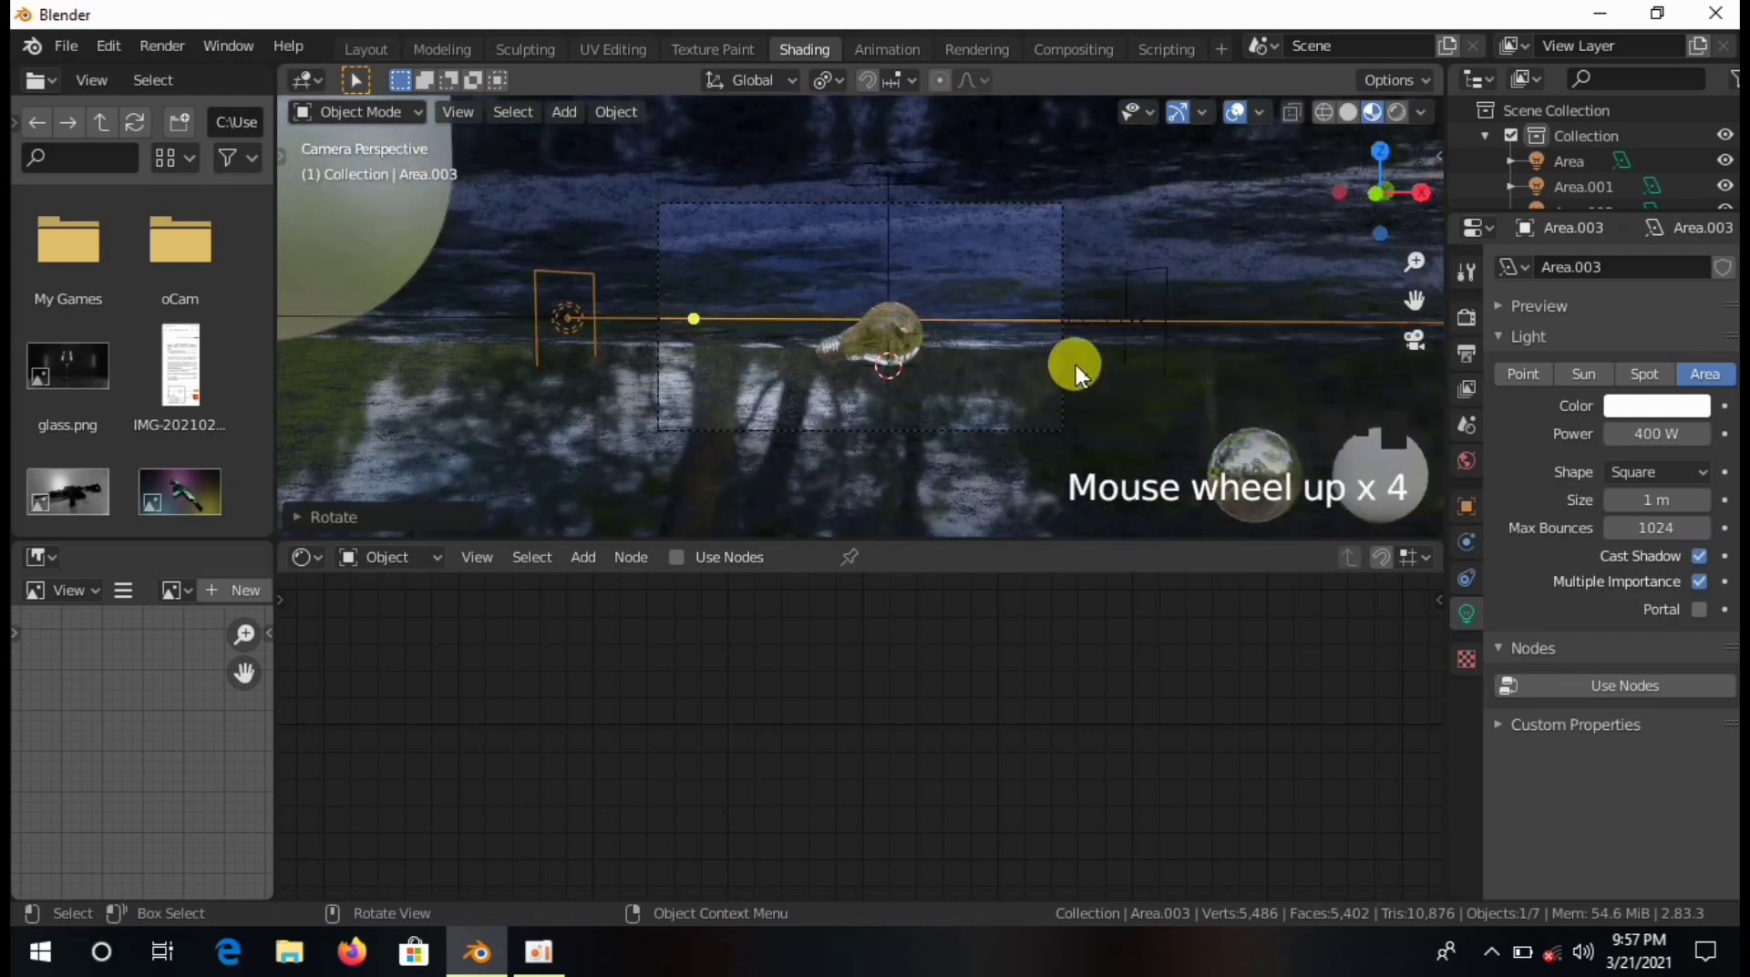
{"action": "scroll", "coordinate": [1047, 343], "scroll_direction": "down", "scroll_amount": 2}
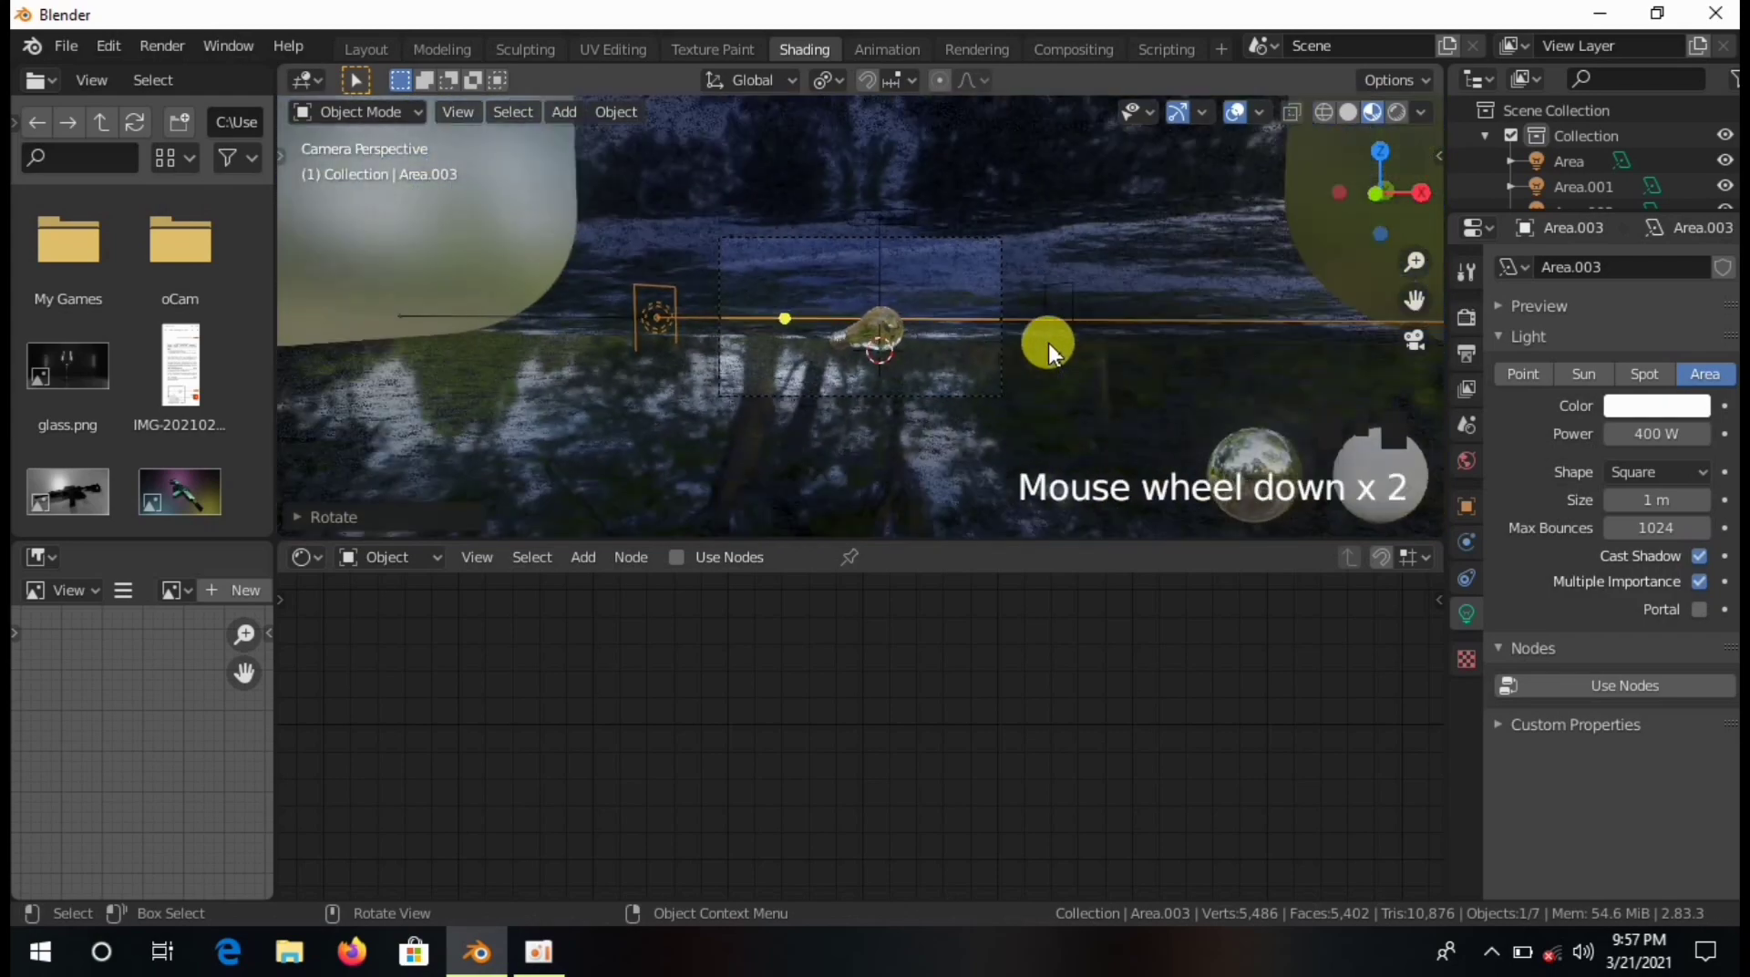
{"action": "left_click", "coordinate": [1394, 112]}
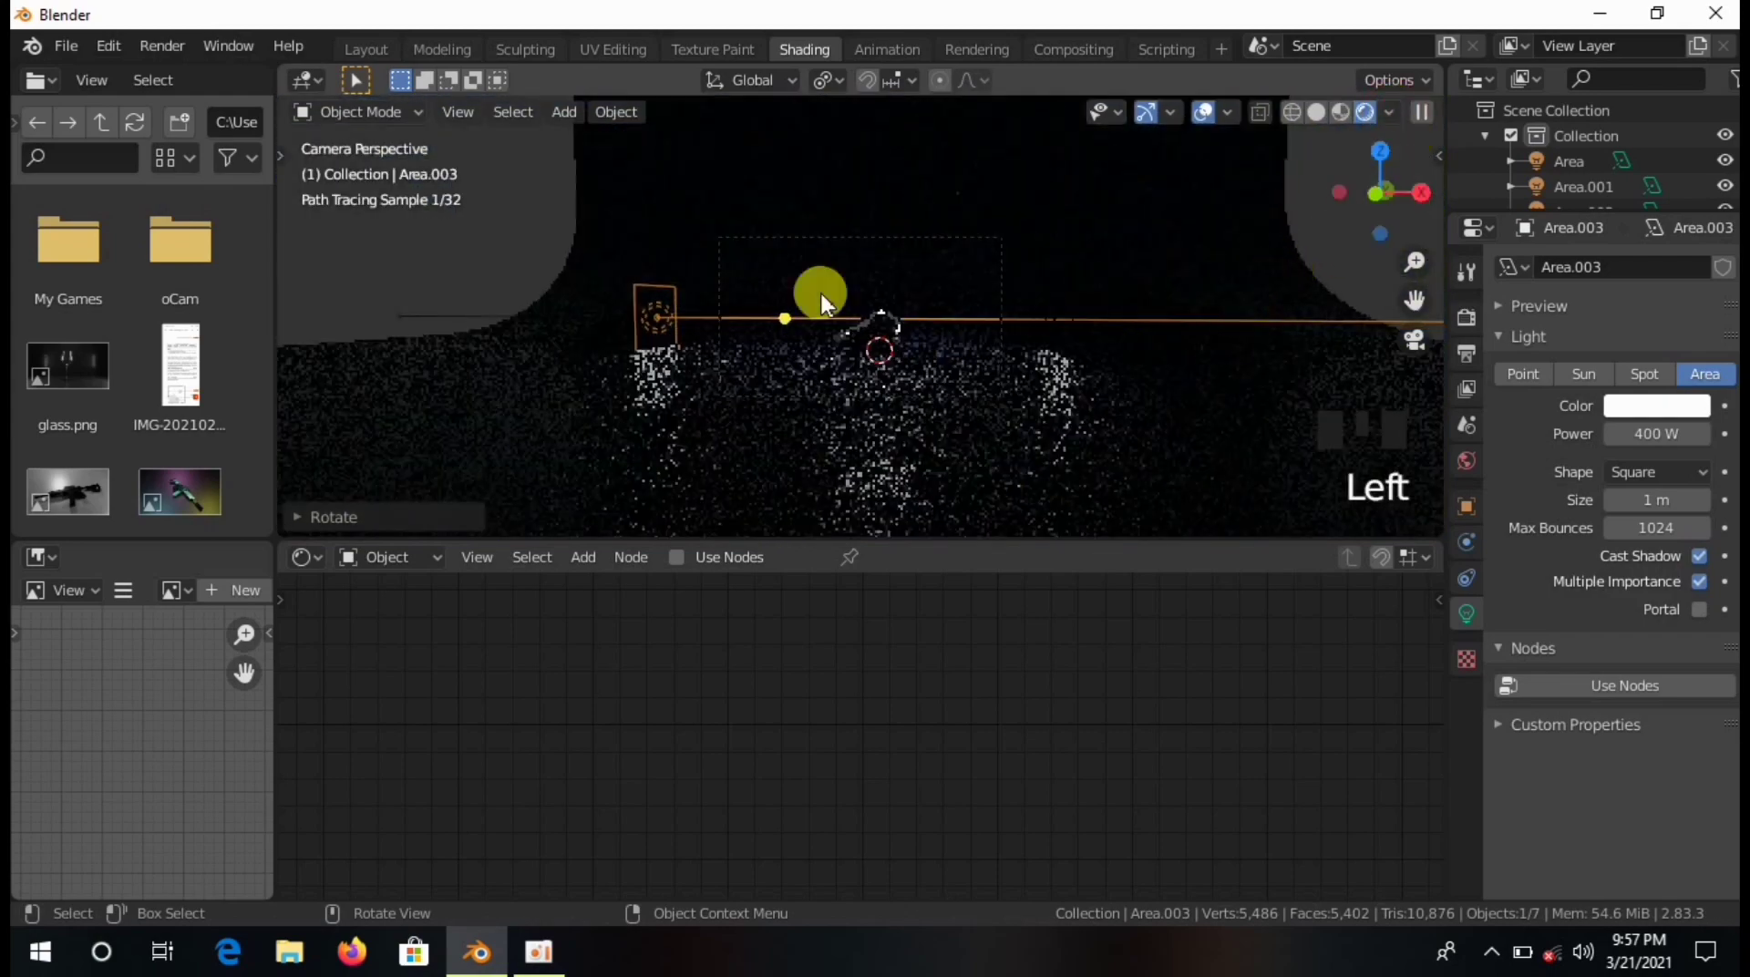
{"action": "scroll", "coordinate": [999, 281], "scroll_direction": "up", "scroll_amount": 4}
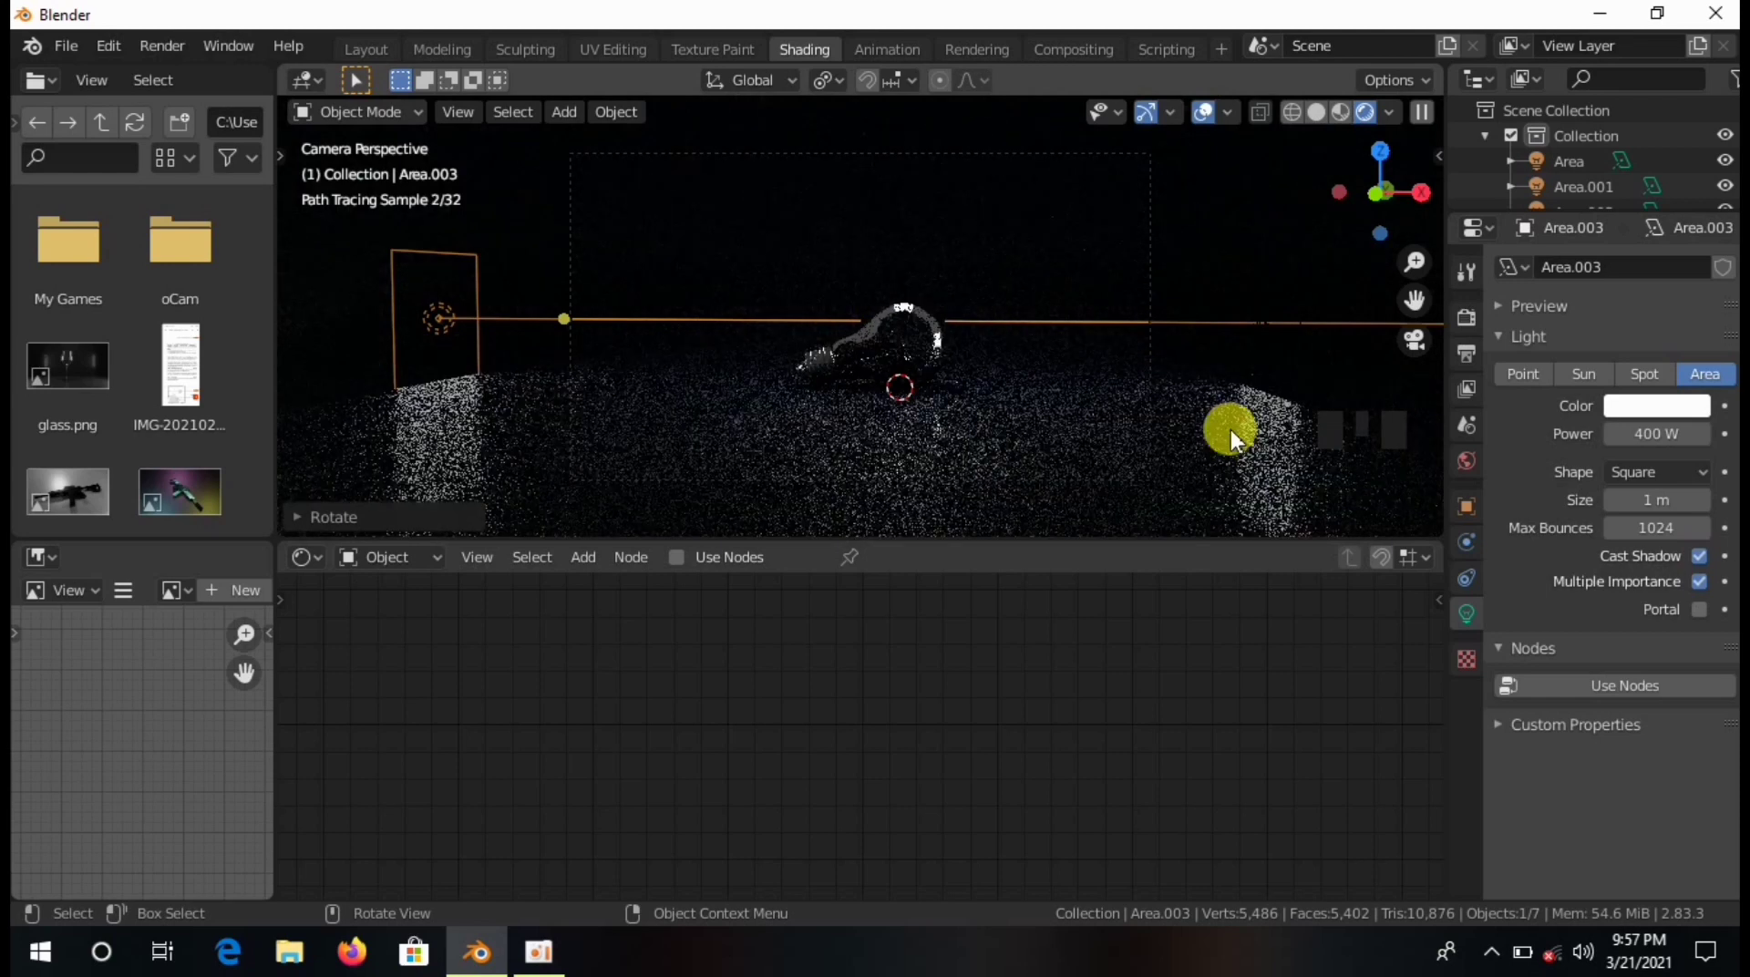
Render the camera view as a still image.
{"action": "left_click", "coordinate": [160, 47]}
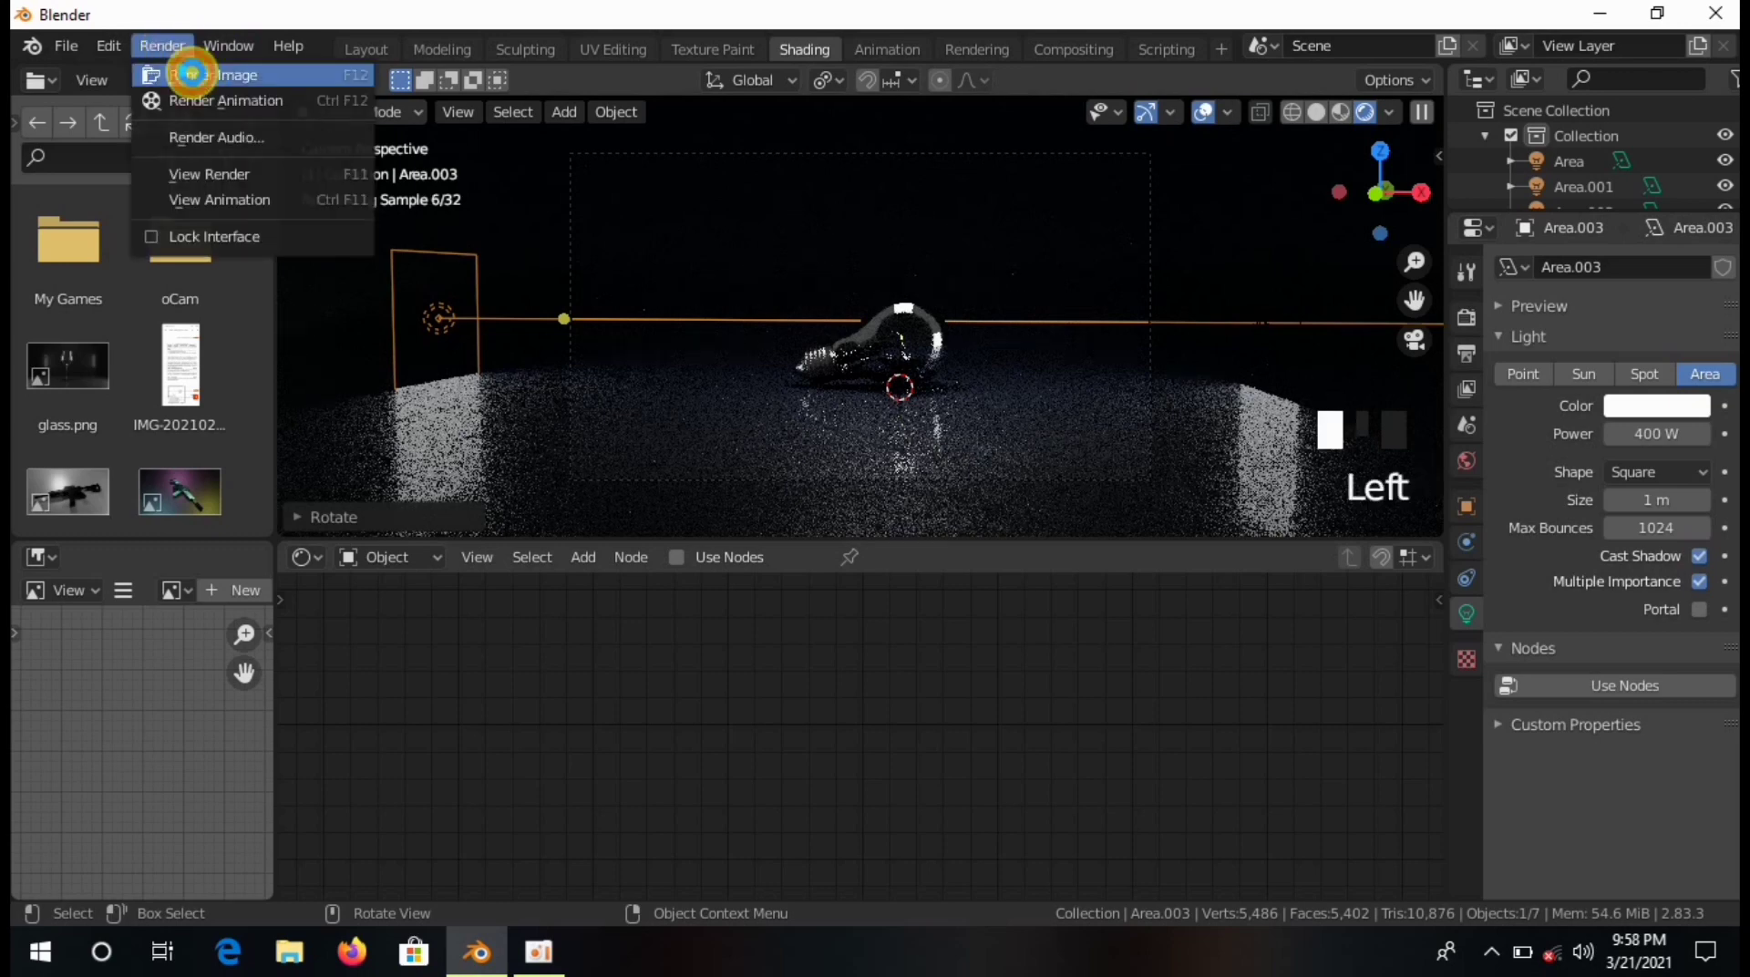
{"action": "left_click", "coordinate": [193, 69]}
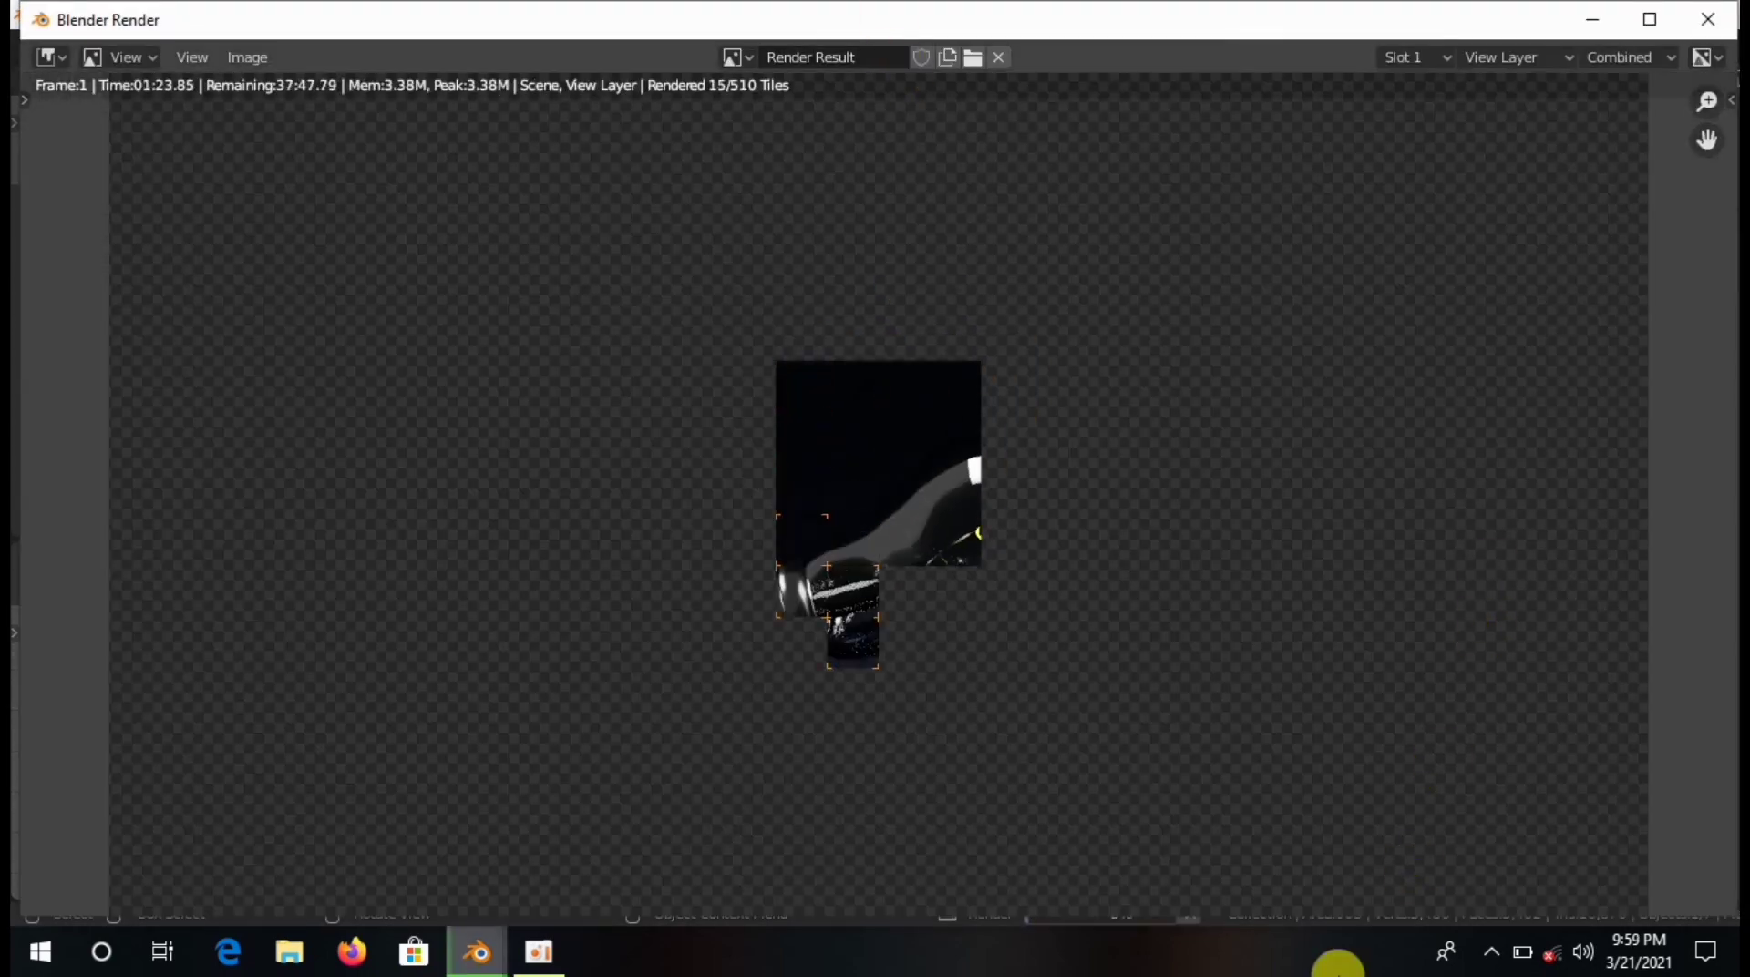
{"action": "scroll", "coordinate": [1504, 407], "scroll_direction": "down", "scroll_amount": 1}
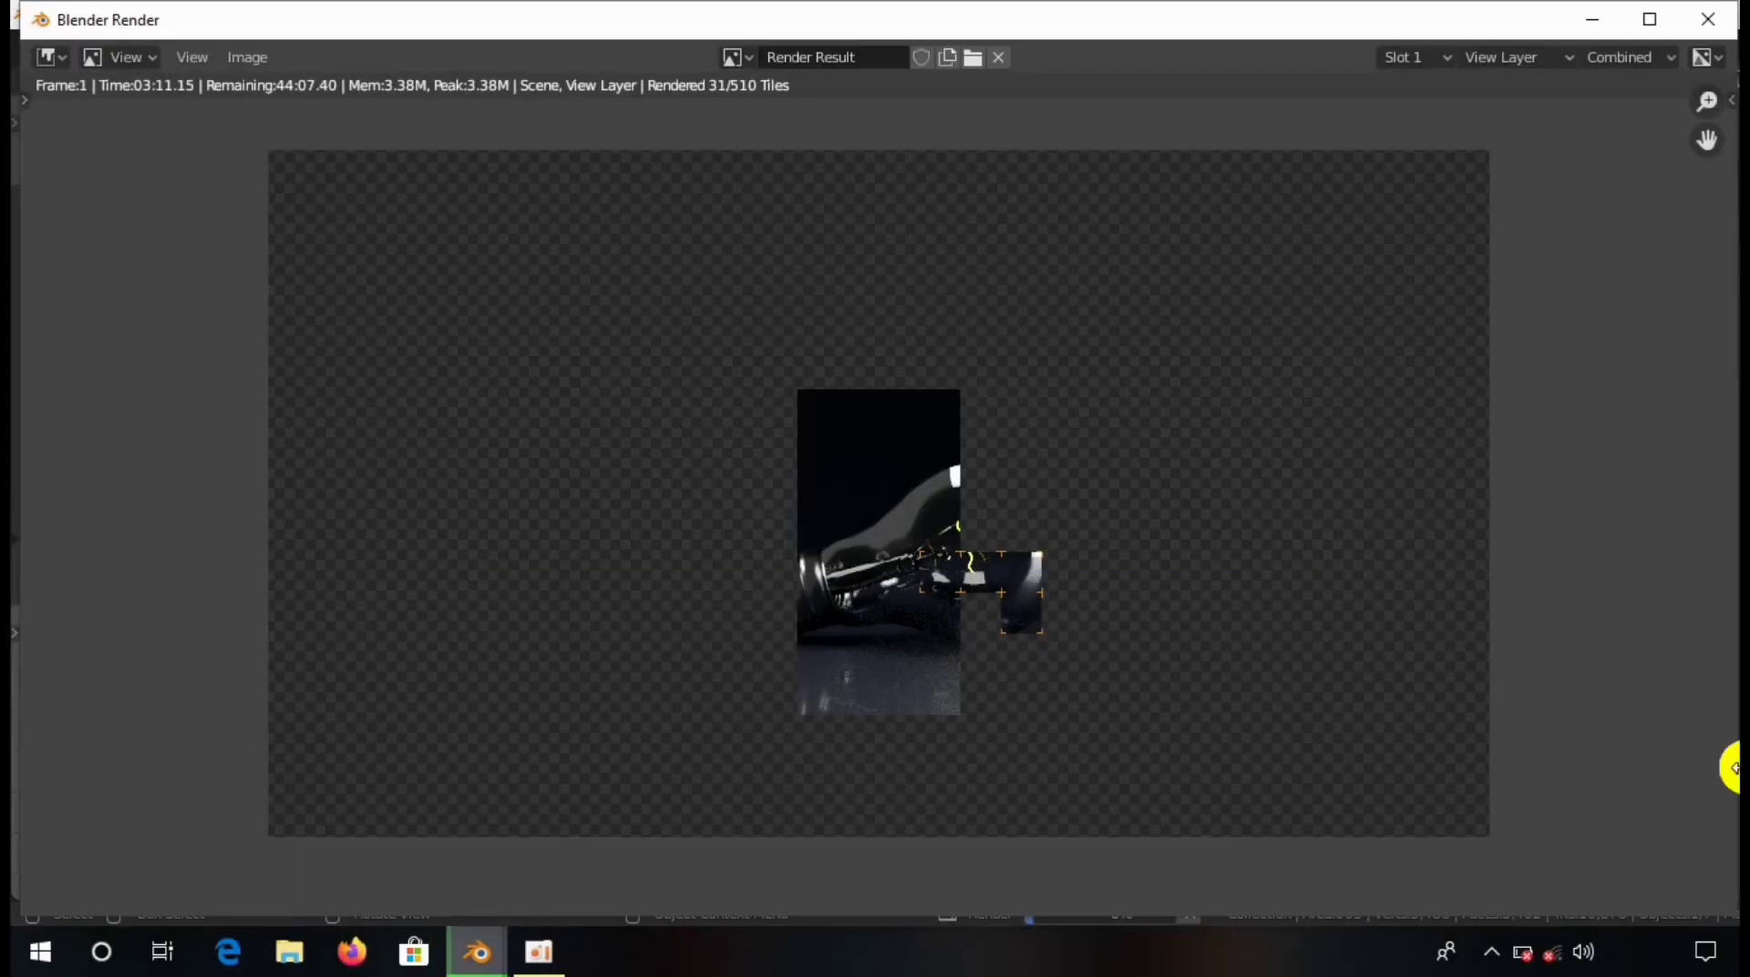